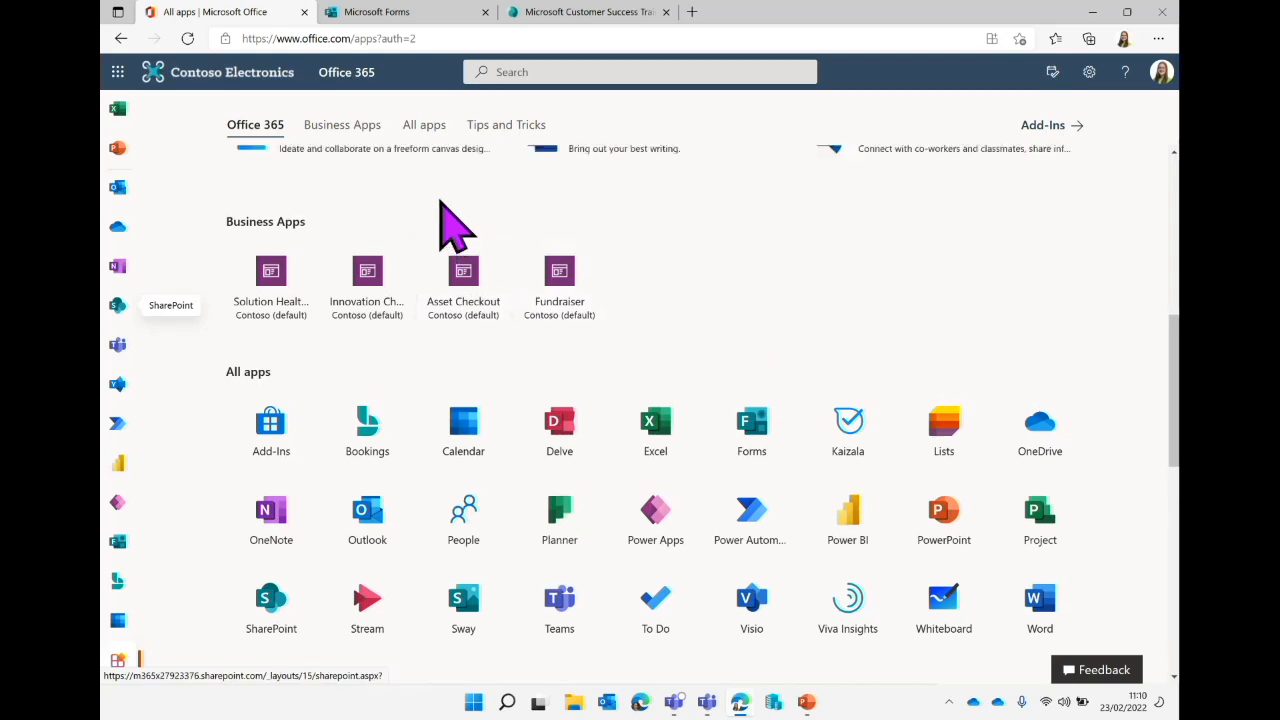
Return to the start of the Office app listing and view the signed-in account's details.
scroll(443, 214, up, 5)
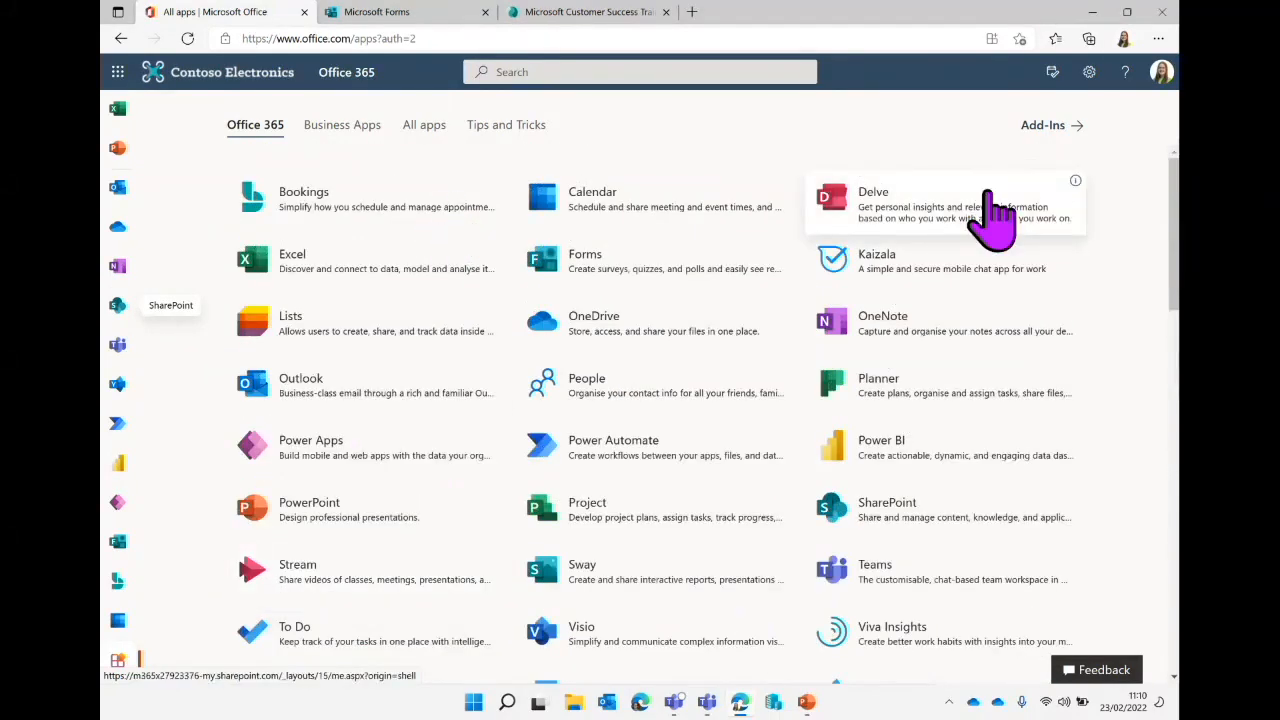
click(1161, 73)
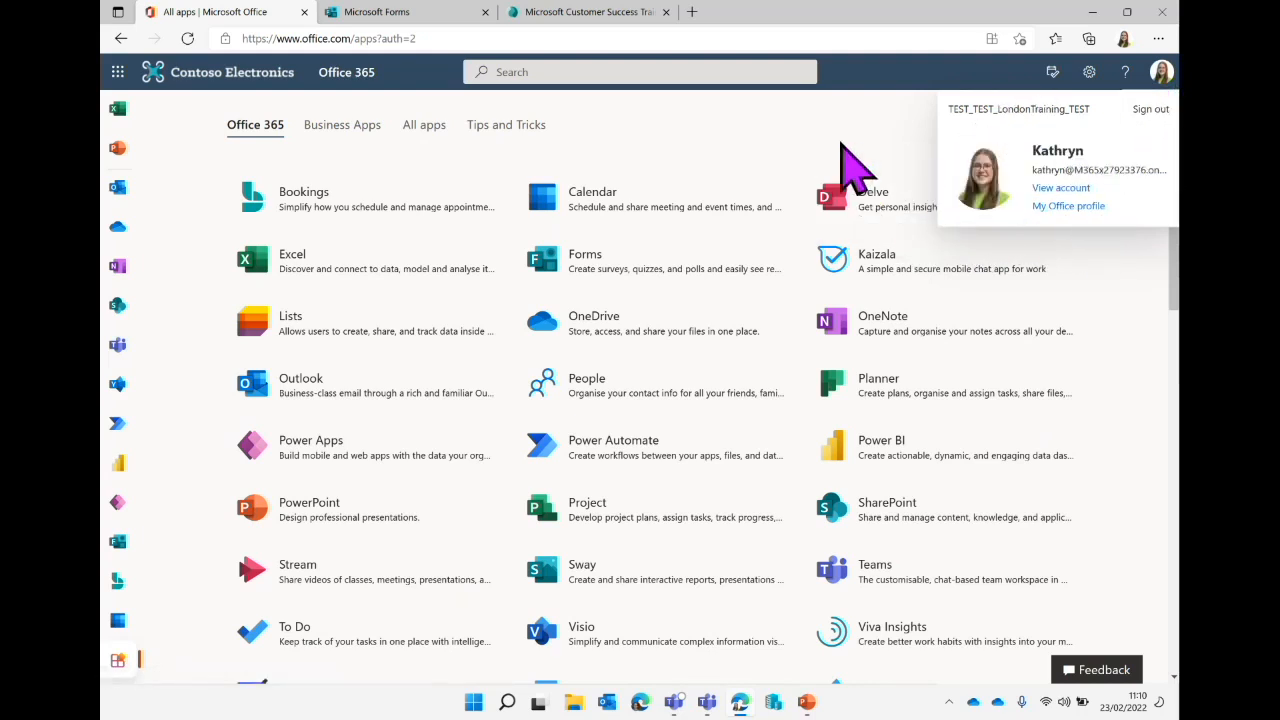
click(778, 138)
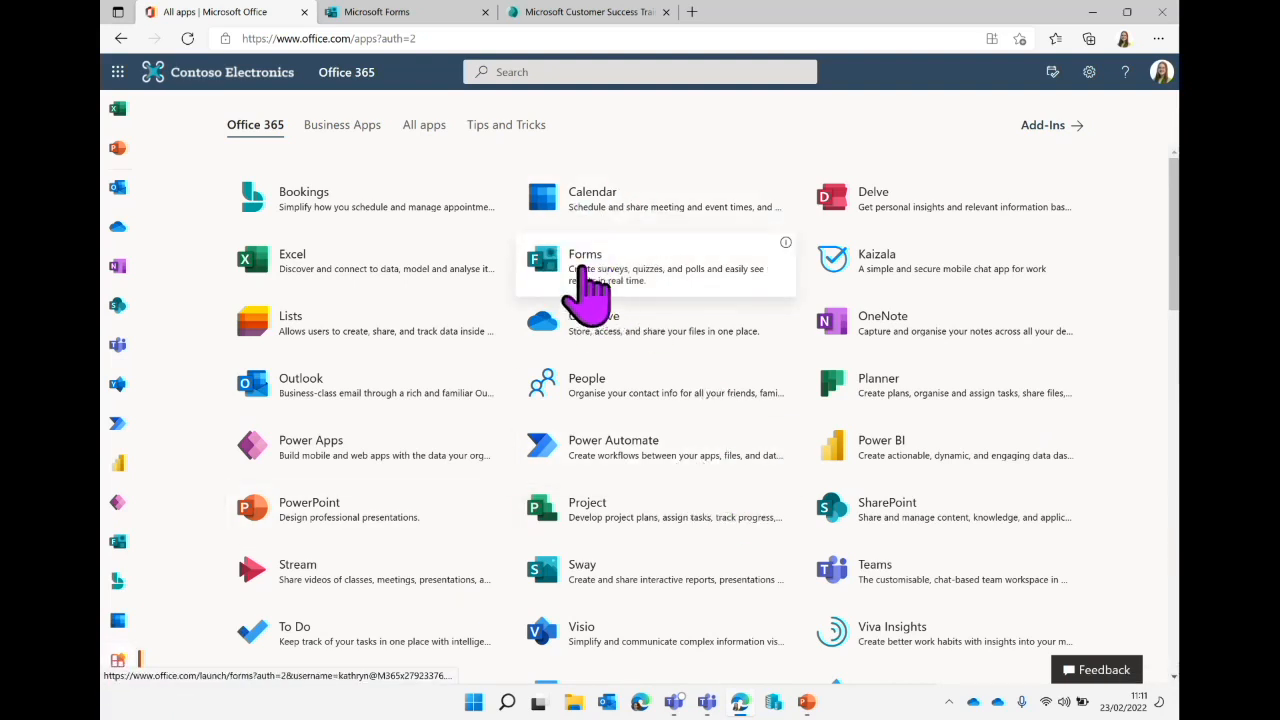
Switch to Microsoft Forms and review the pinned and shared forms before returning to the recent ones.
click(398, 14)
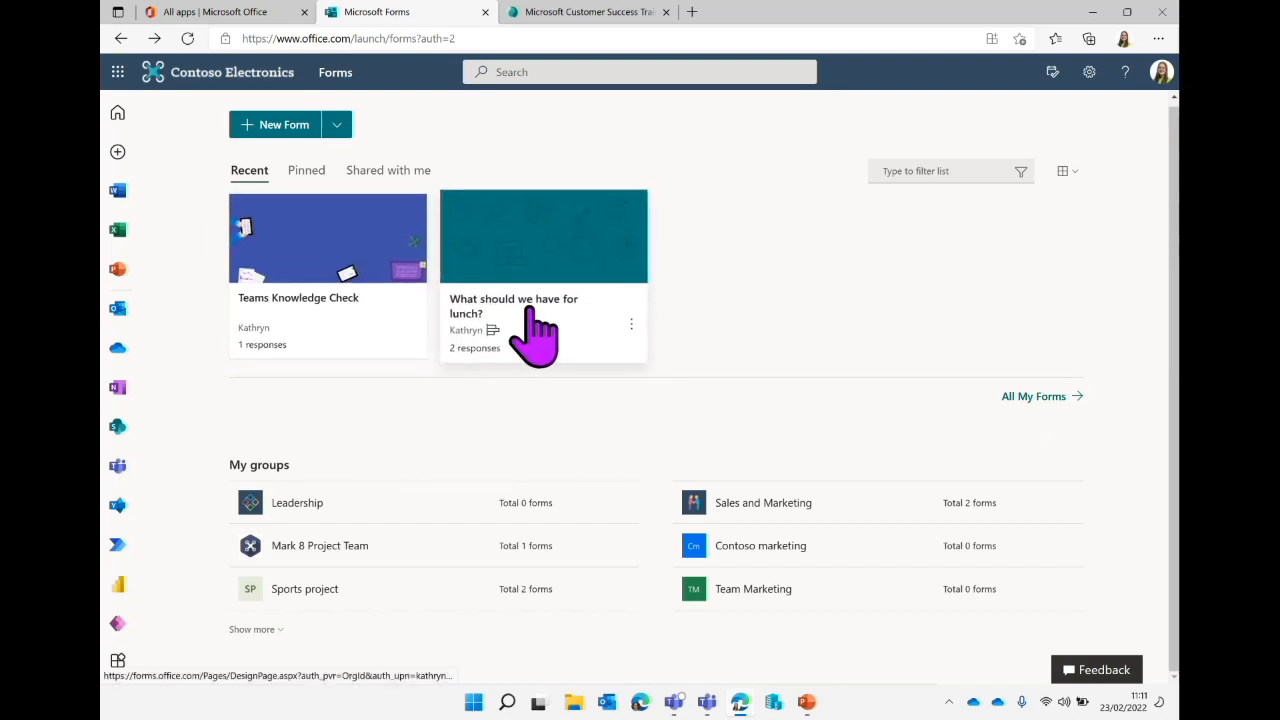
click(307, 172)
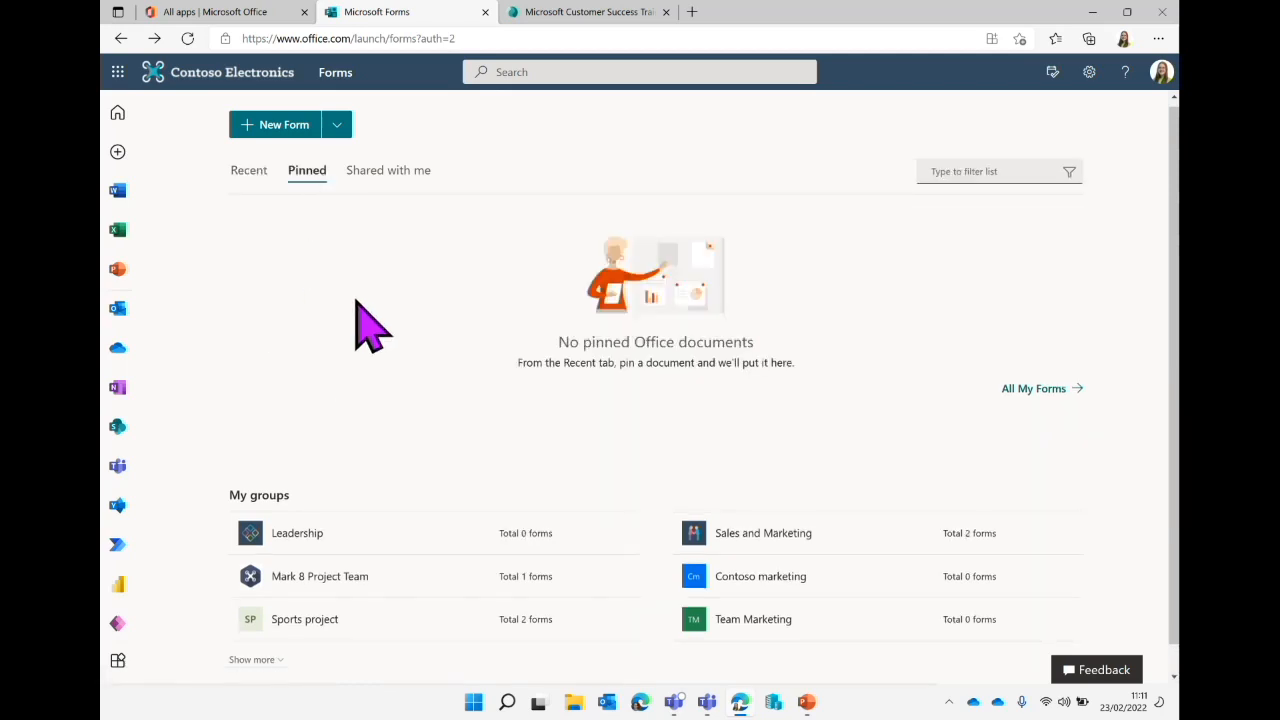
click(381, 171)
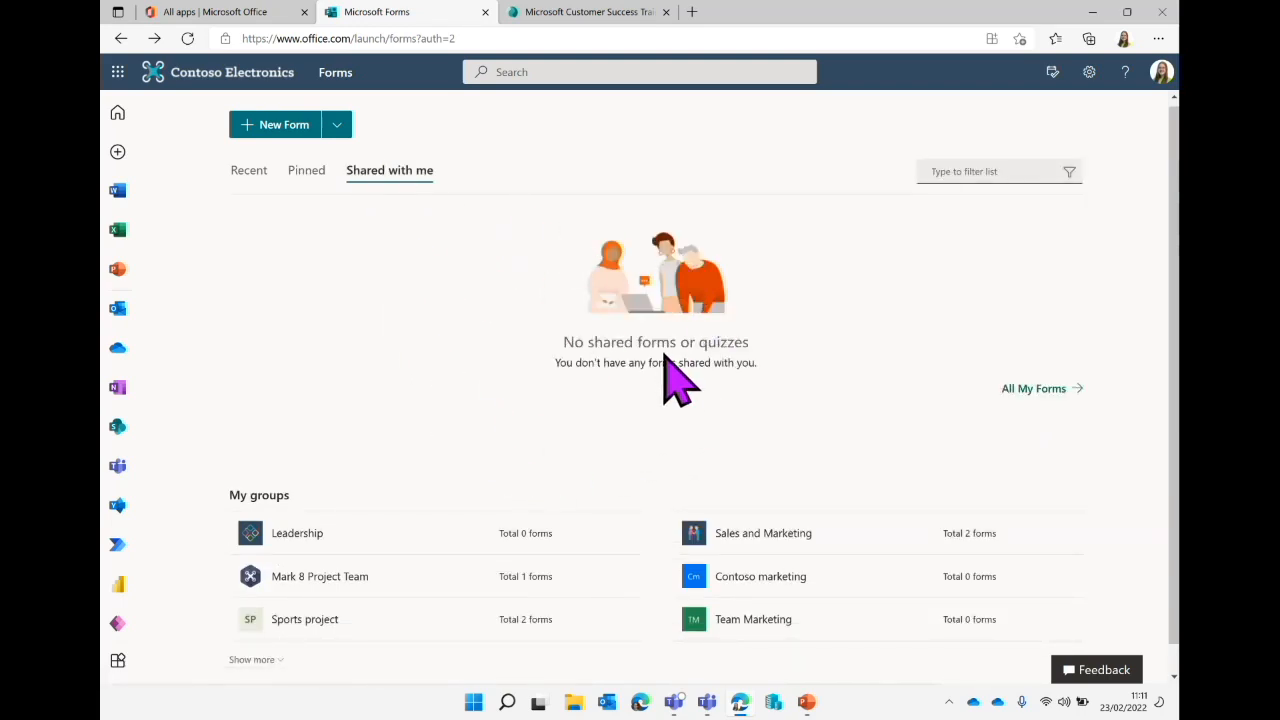
click(252, 176)
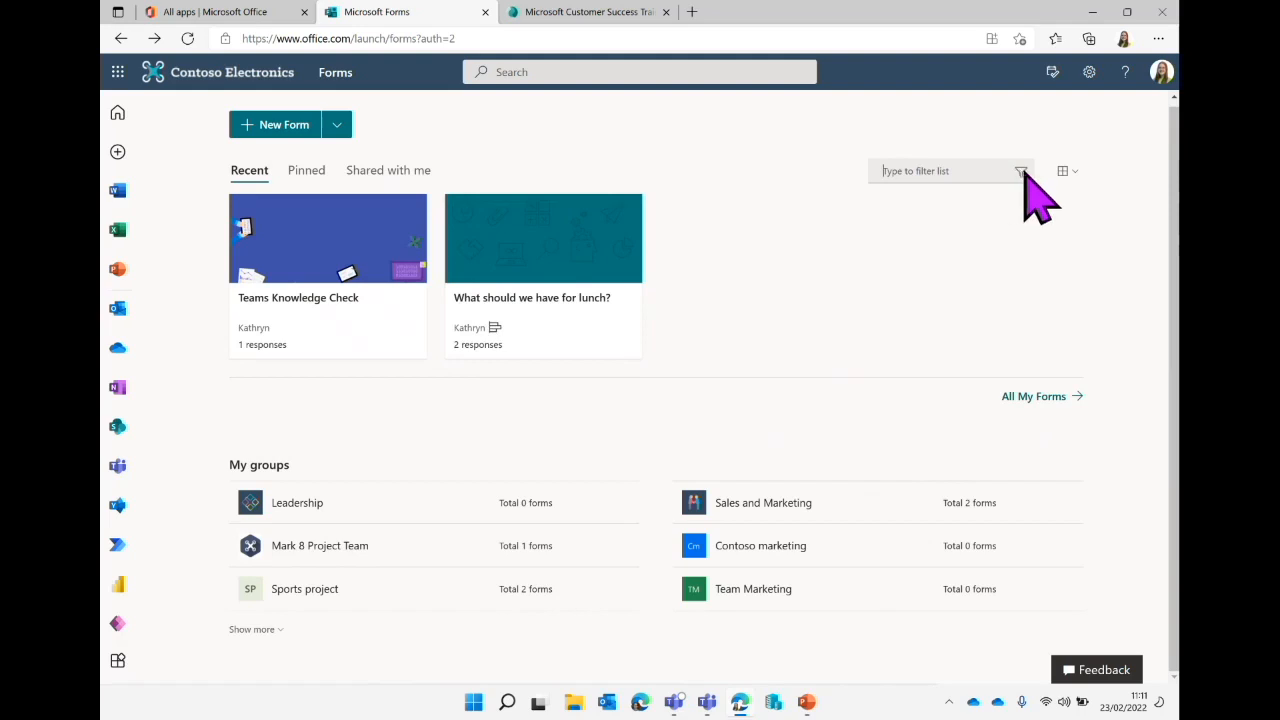
Display the recent forms as a list and restore the tiles layout.
click(1068, 176)
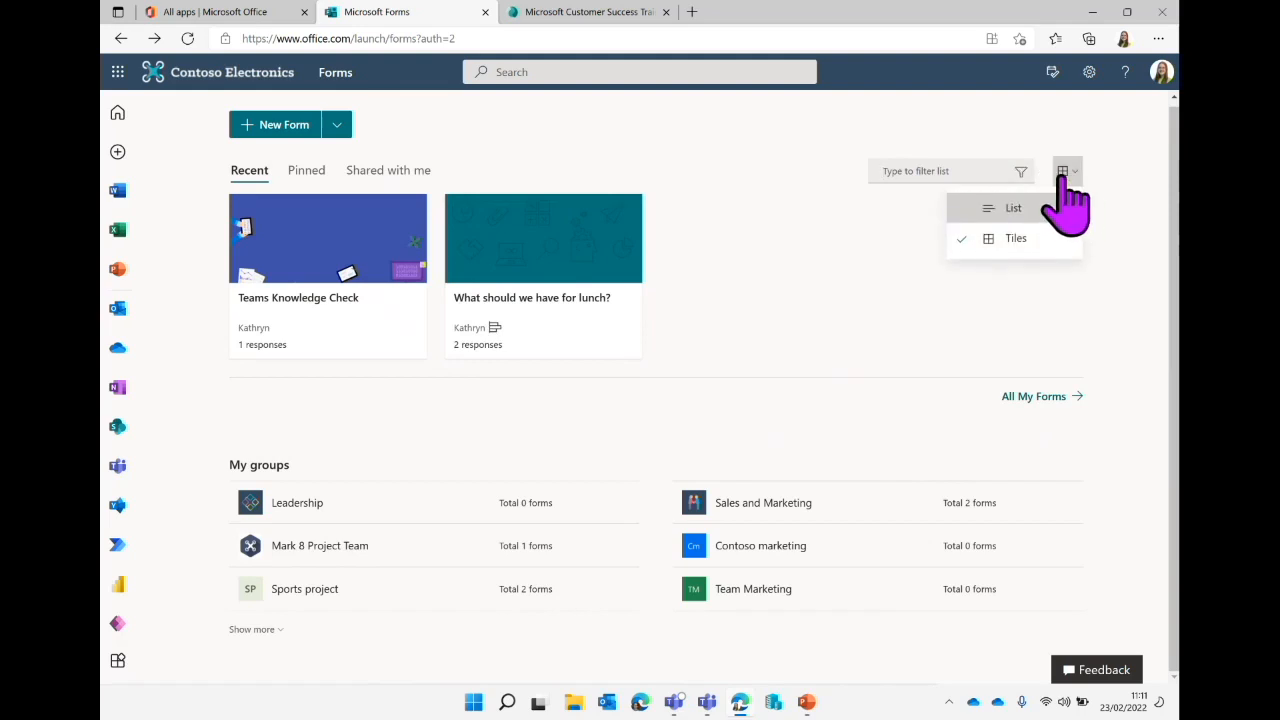
click(1016, 240)
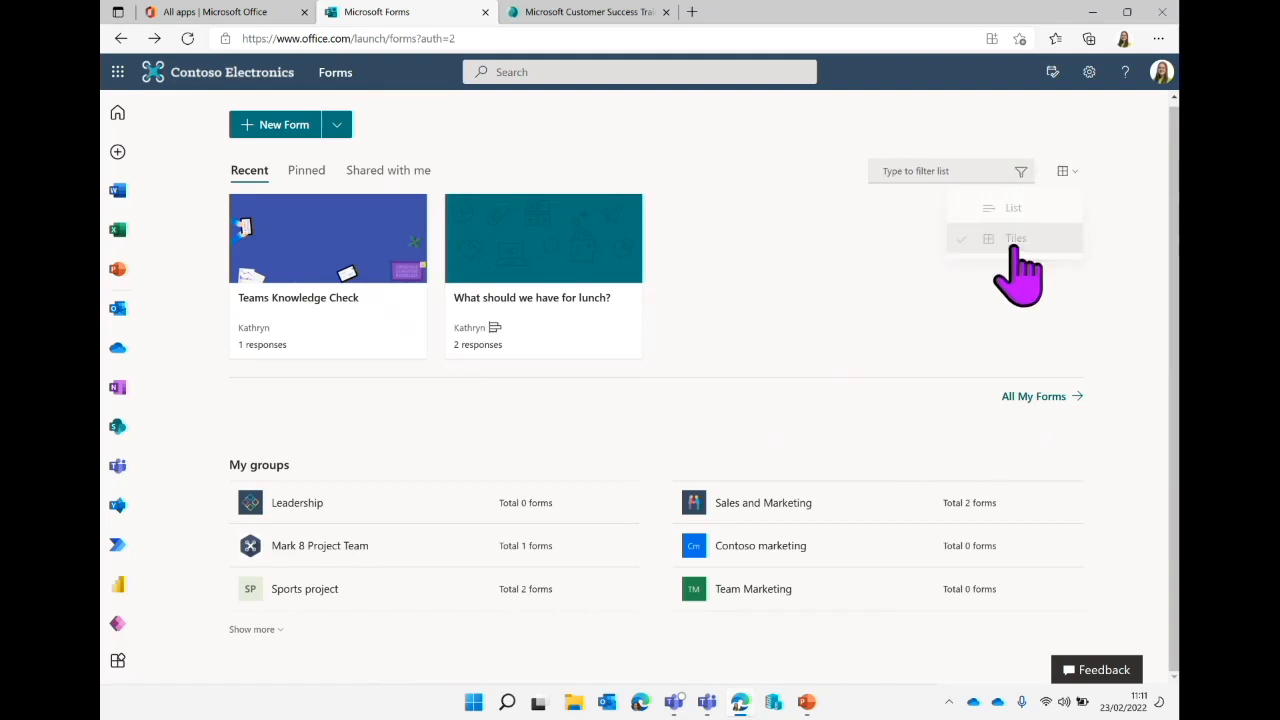
click(1070, 183)
click(1070, 183)
click(1071, 184)
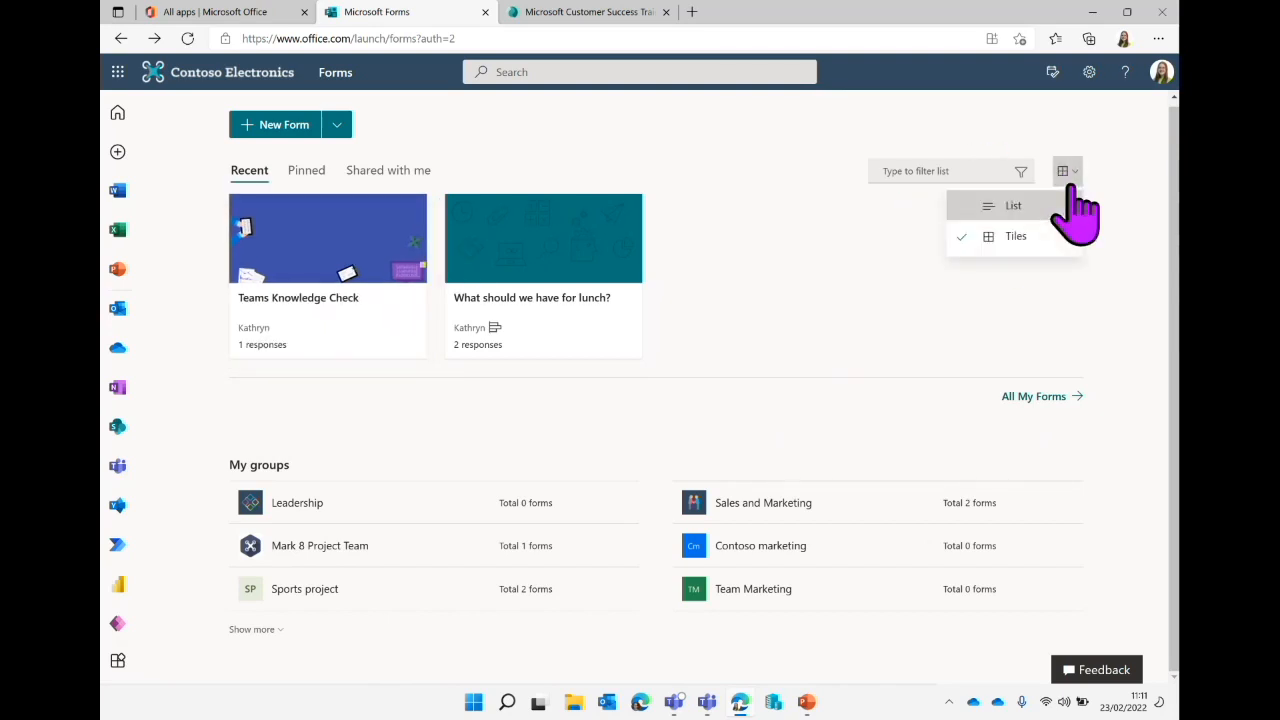
click(1030, 208)
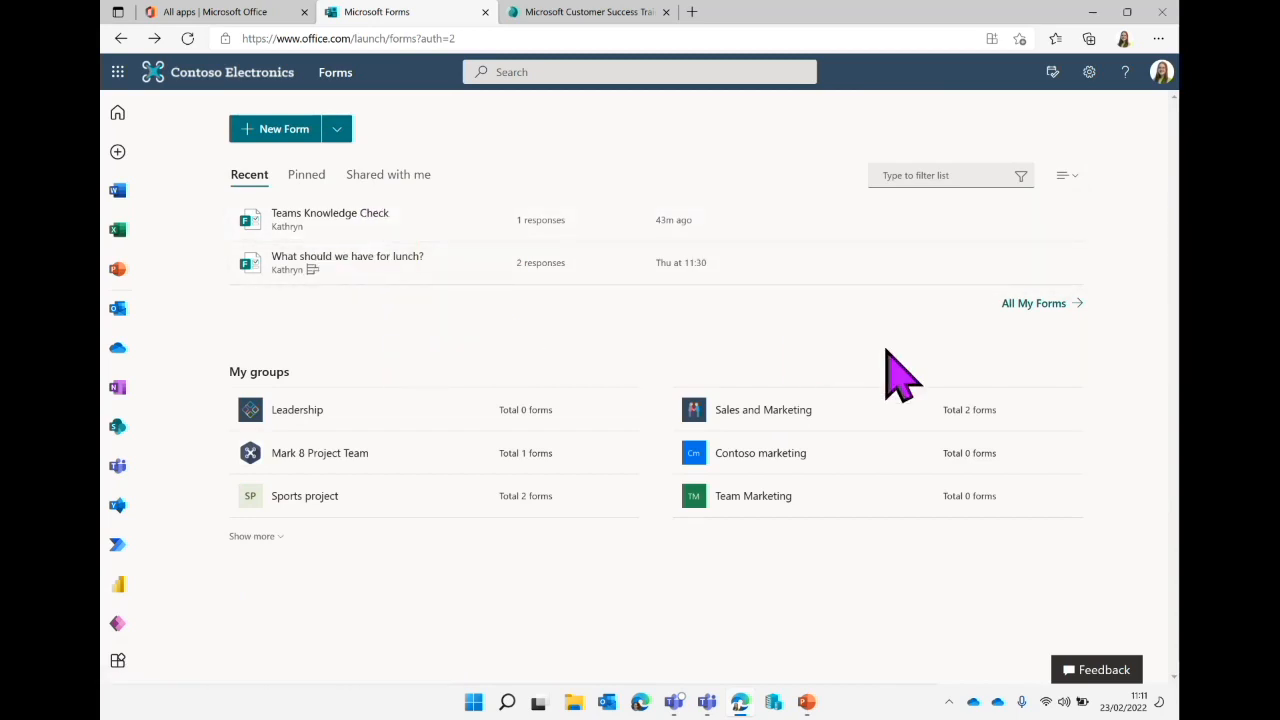
click(1066, 184)
click(1015, 230)
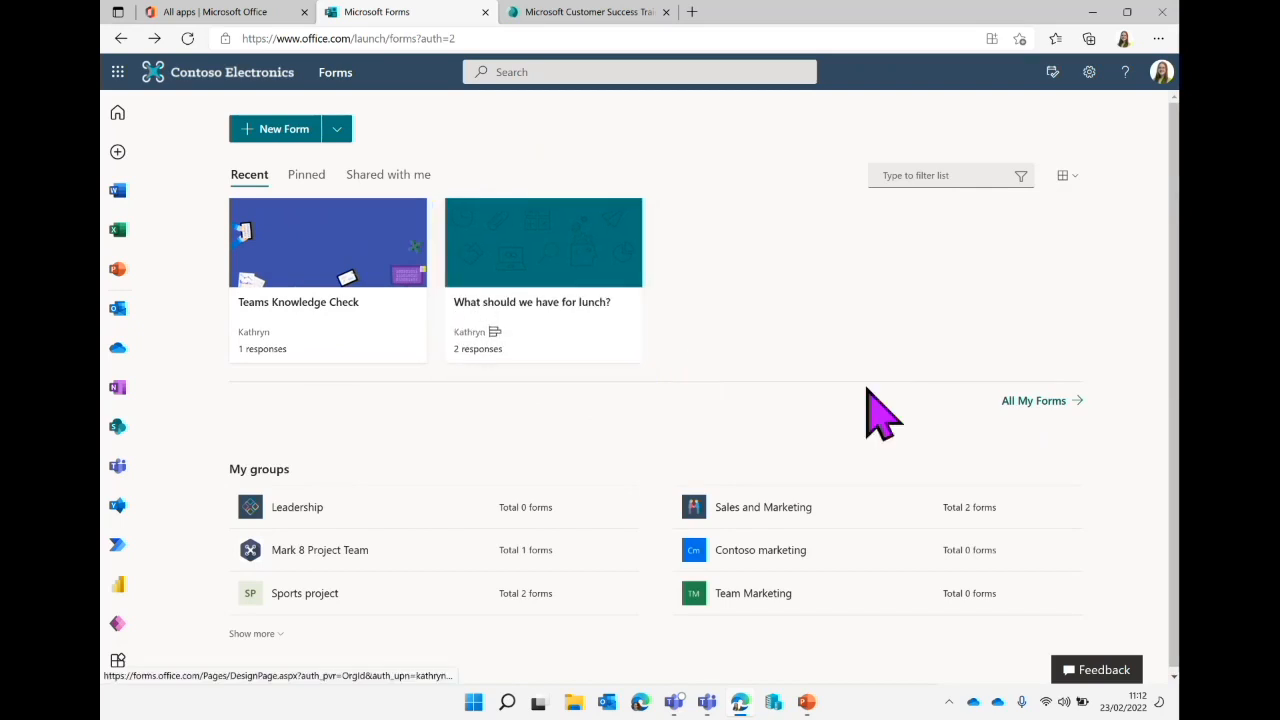
Open the complete My forms overview, check its recycle bin, and return to the overview.
click(1034, 401)
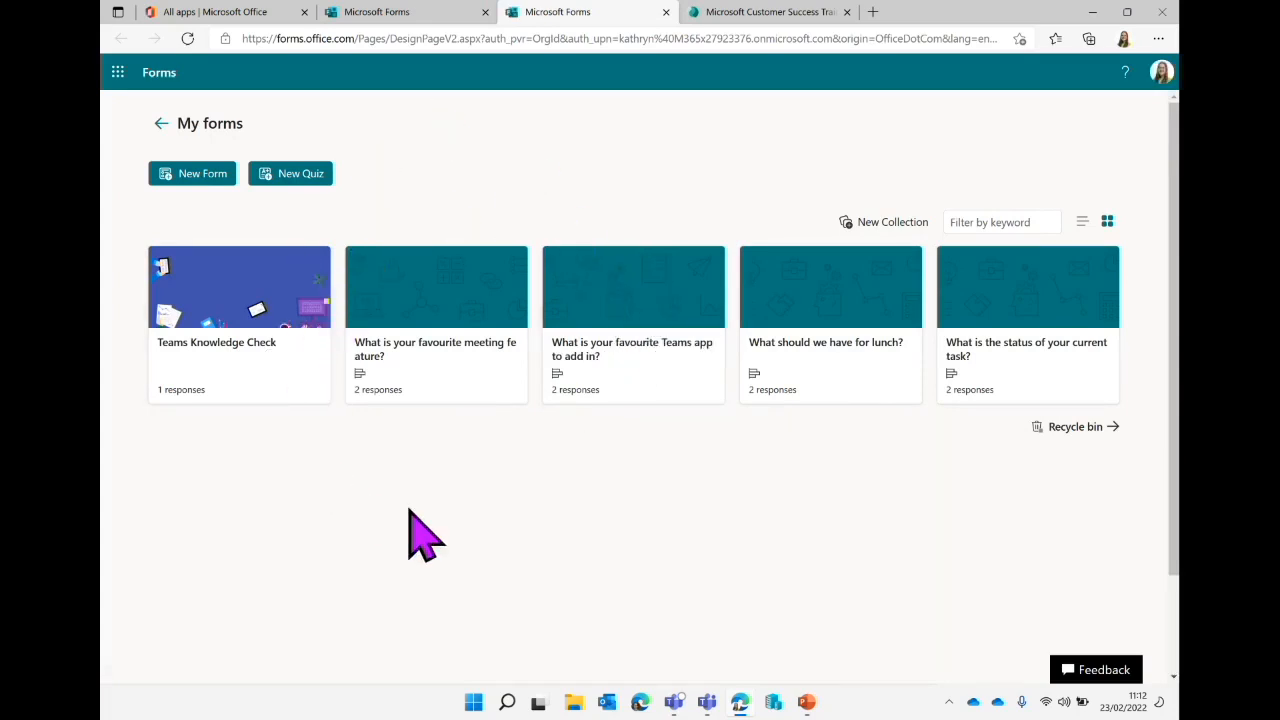
click(420, 12)
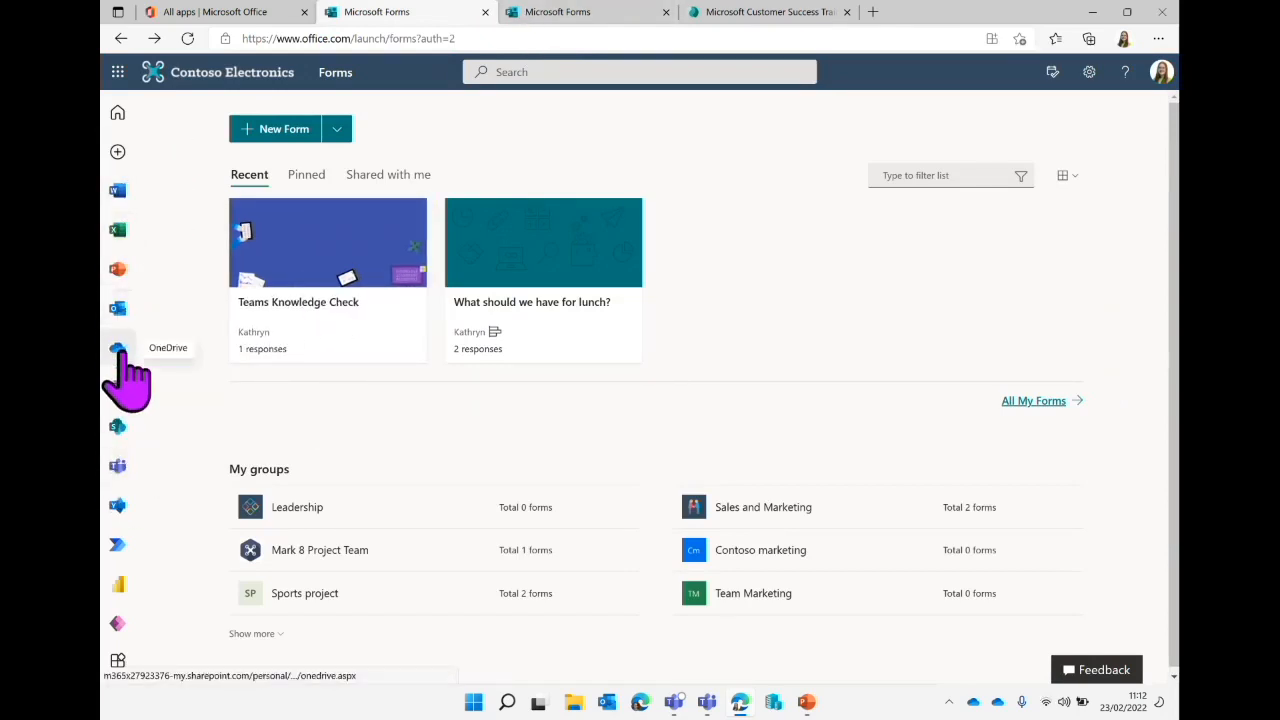
click(608, 20)
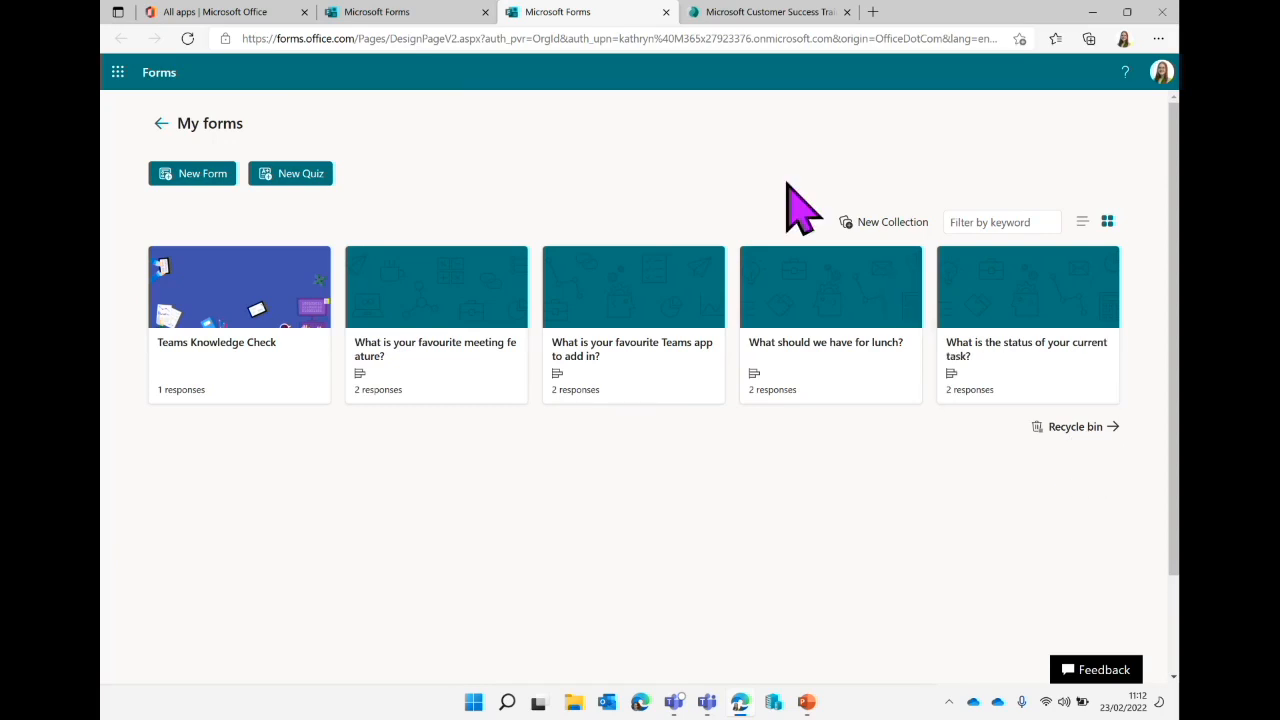
click(1077, 428)
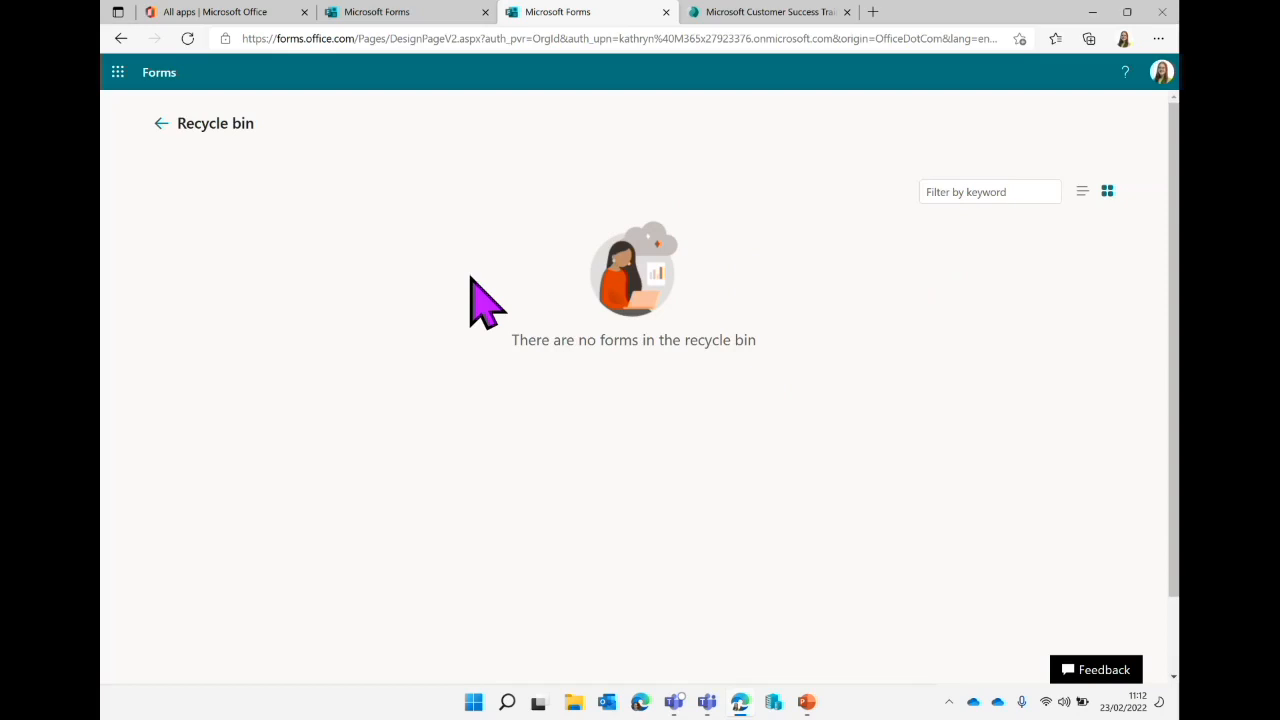
click(161, 123)
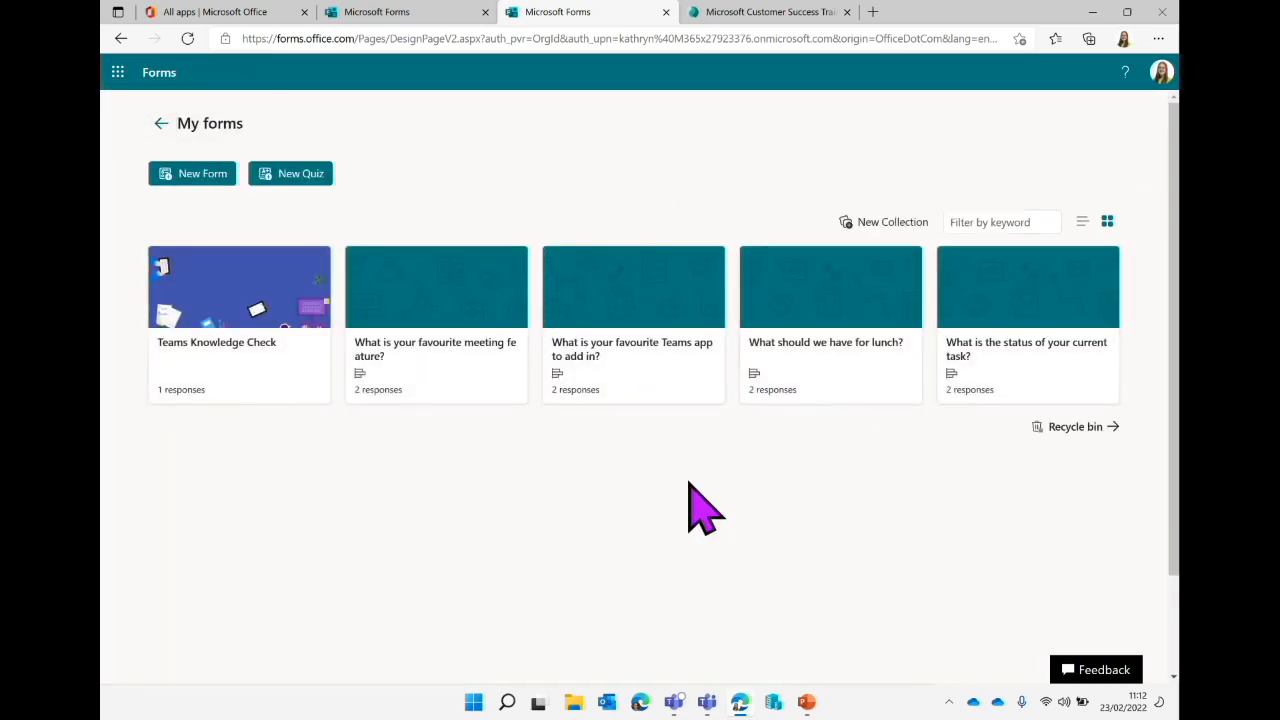
Create a new form collection named "Internal".
click(886, 224)
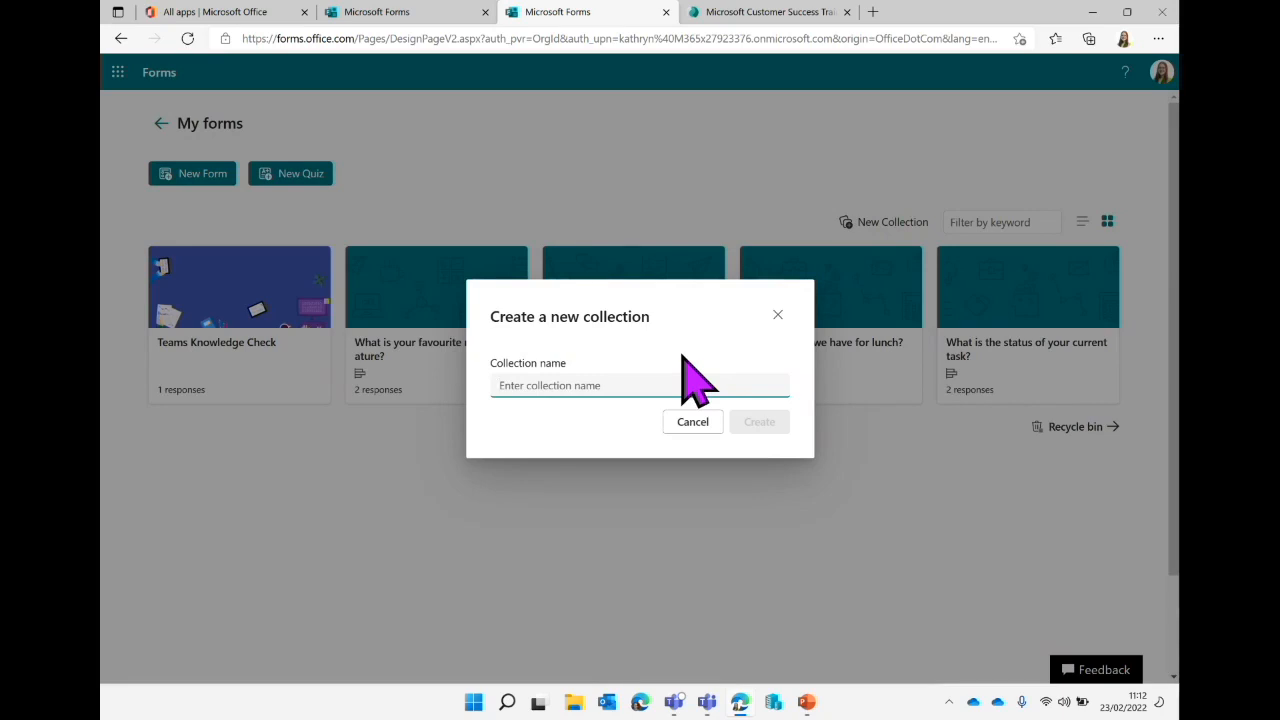
text(Internal)
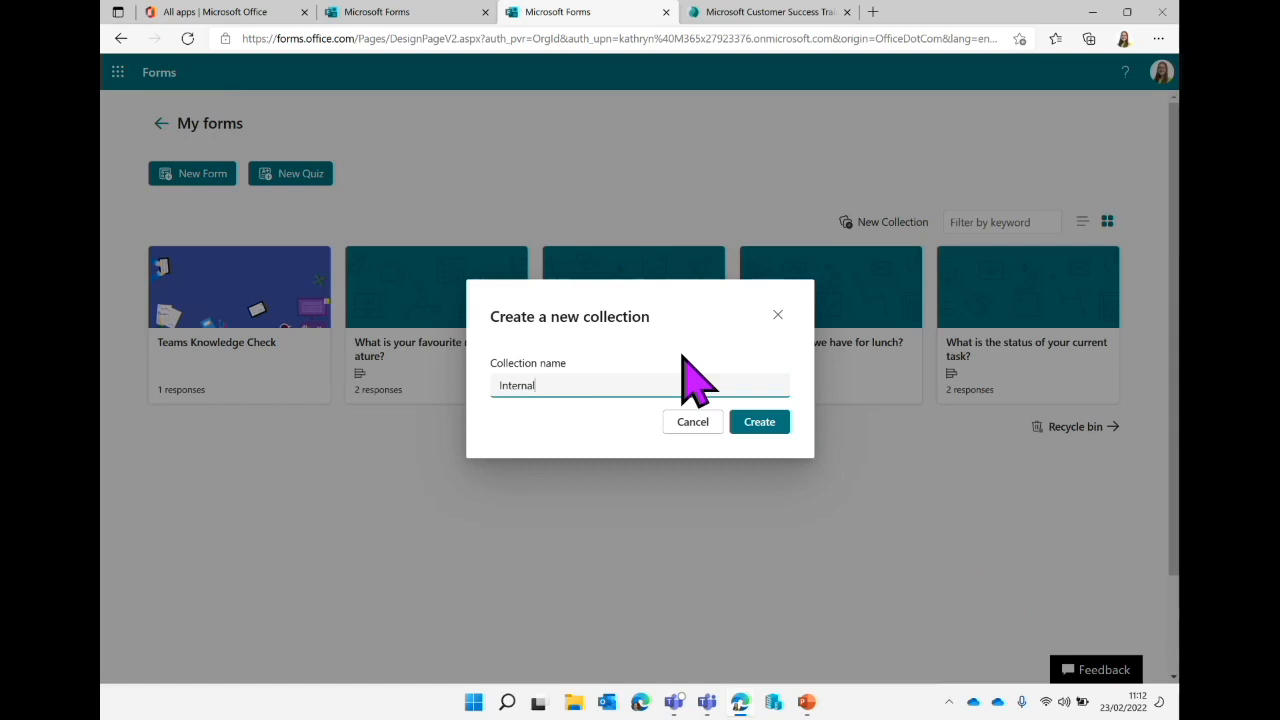
click(756, 424)
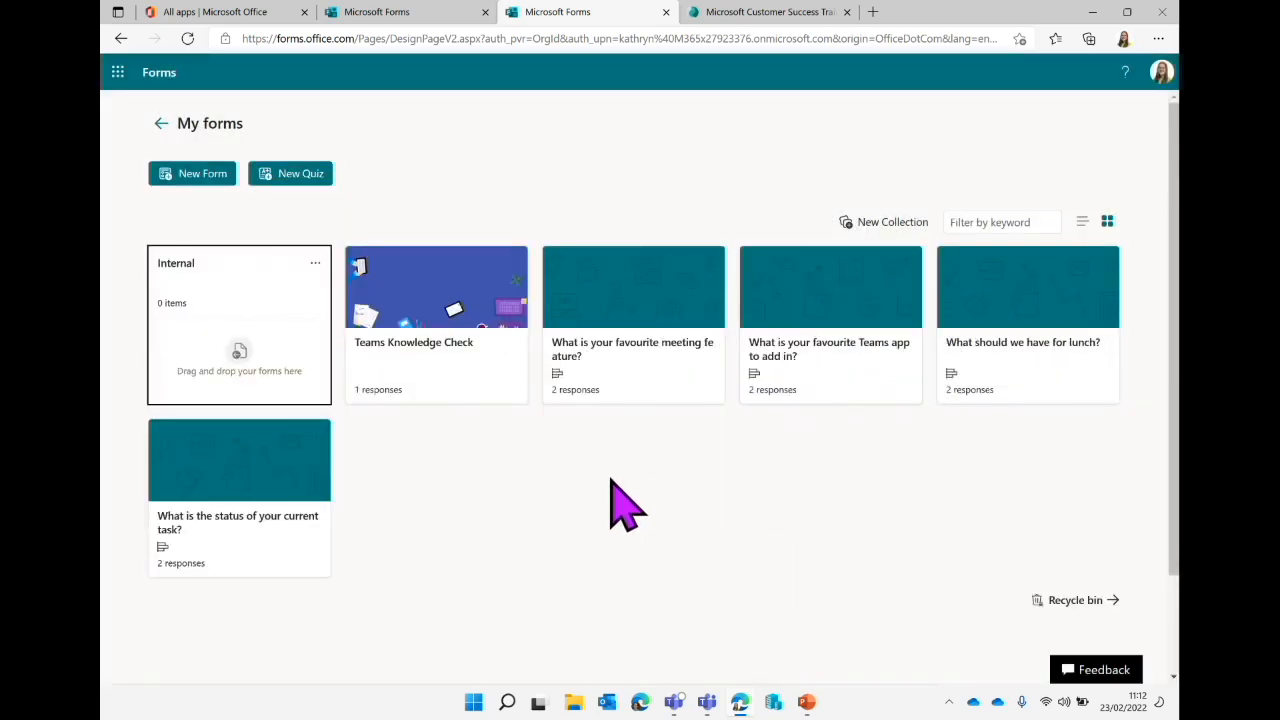
Move the Teams Knowledge Check, favourite Teams app and favourite meeting feature forms into the Internal collection.
drag(476, 360, 281, 338)
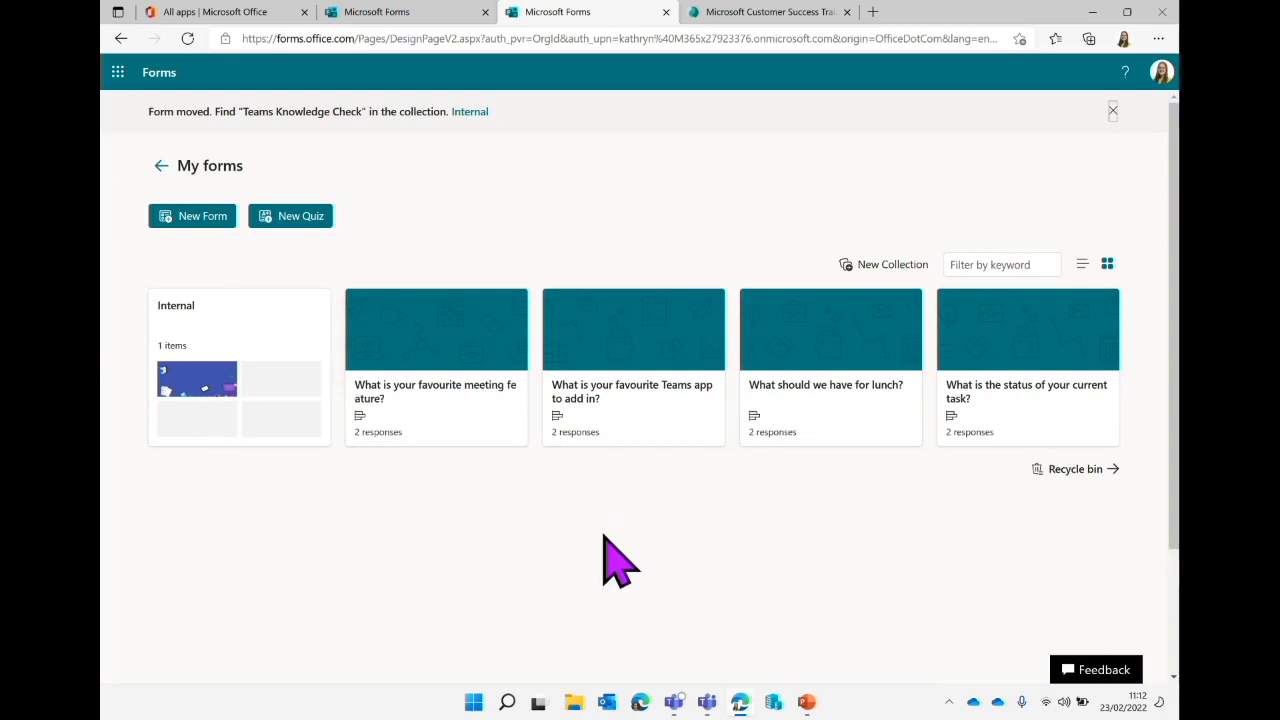
drag(652, 428, 312, 442)
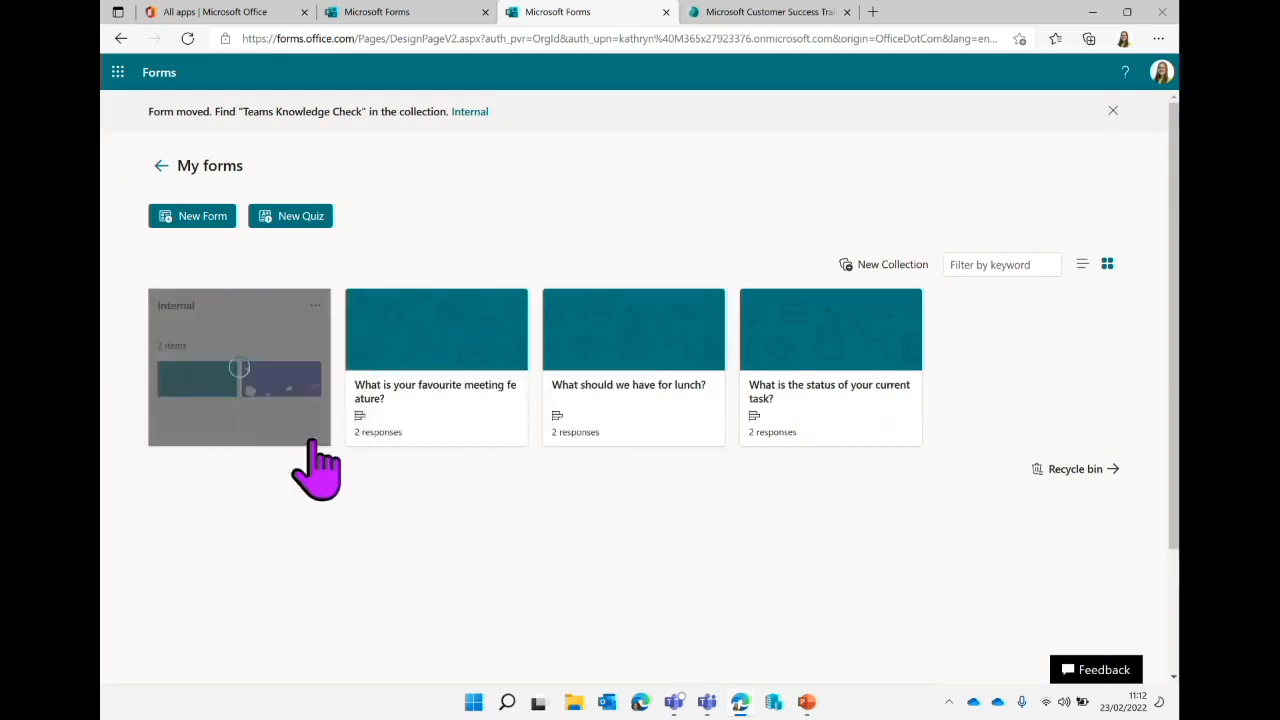
drag(488, 425, 309, 412)
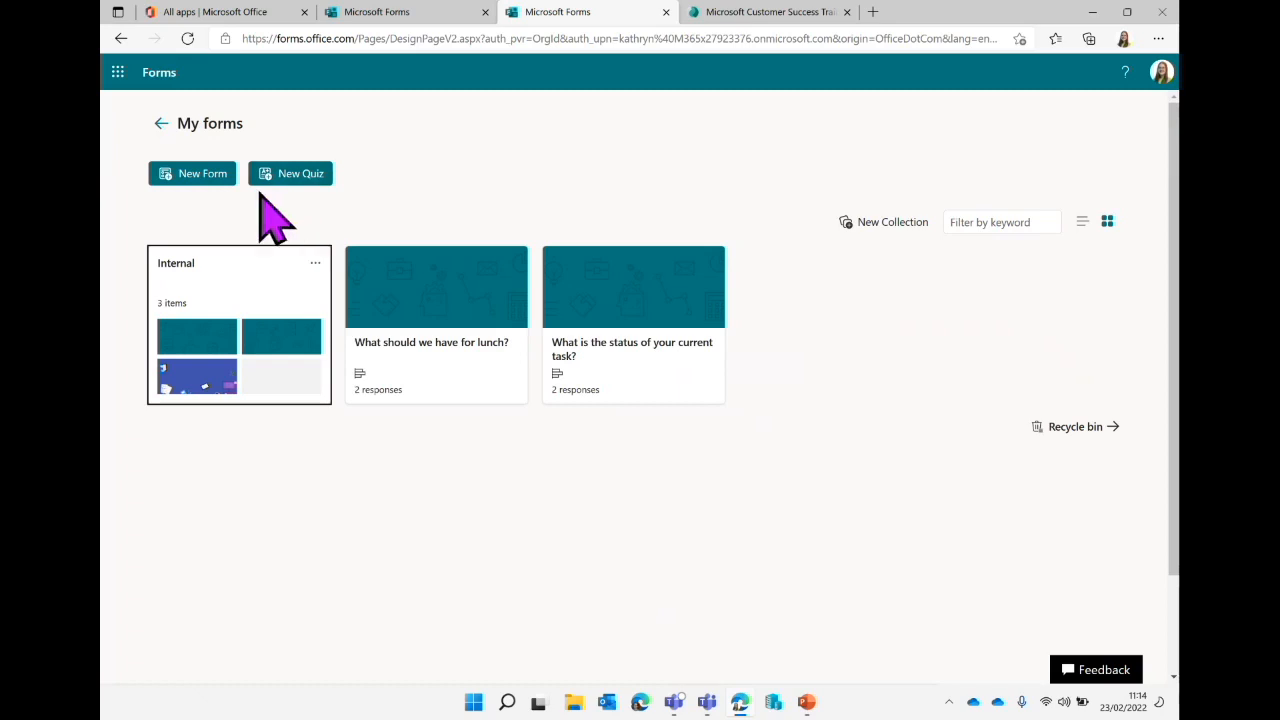
Create a new blank form, dismiss the feedback request, and begin the form's title with "Work".
click(210, 176)
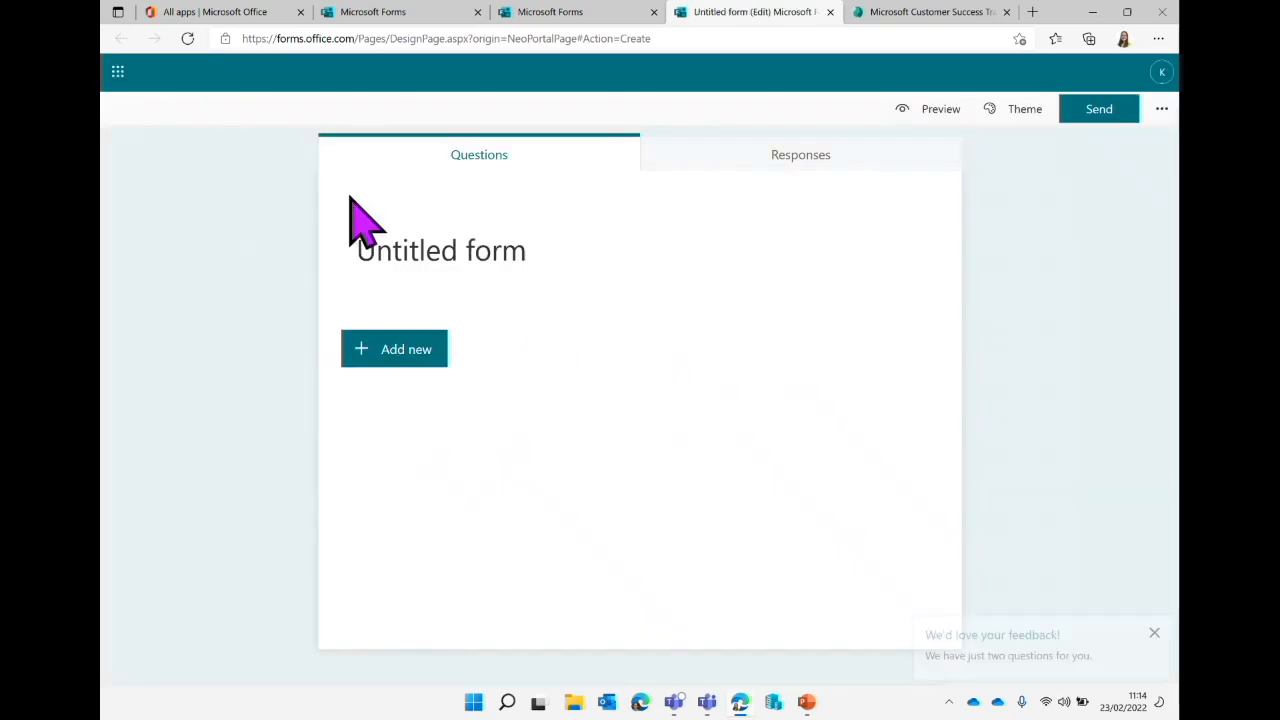
click(1154, 628)
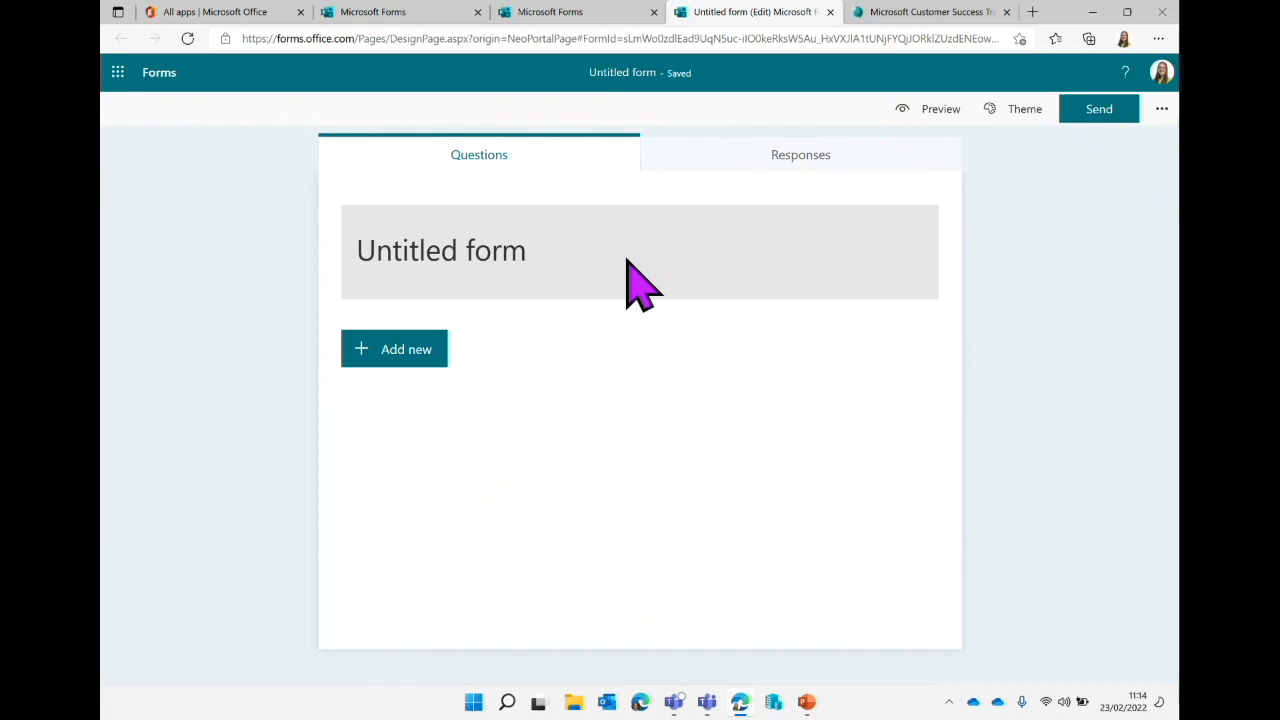
click(577, 266)
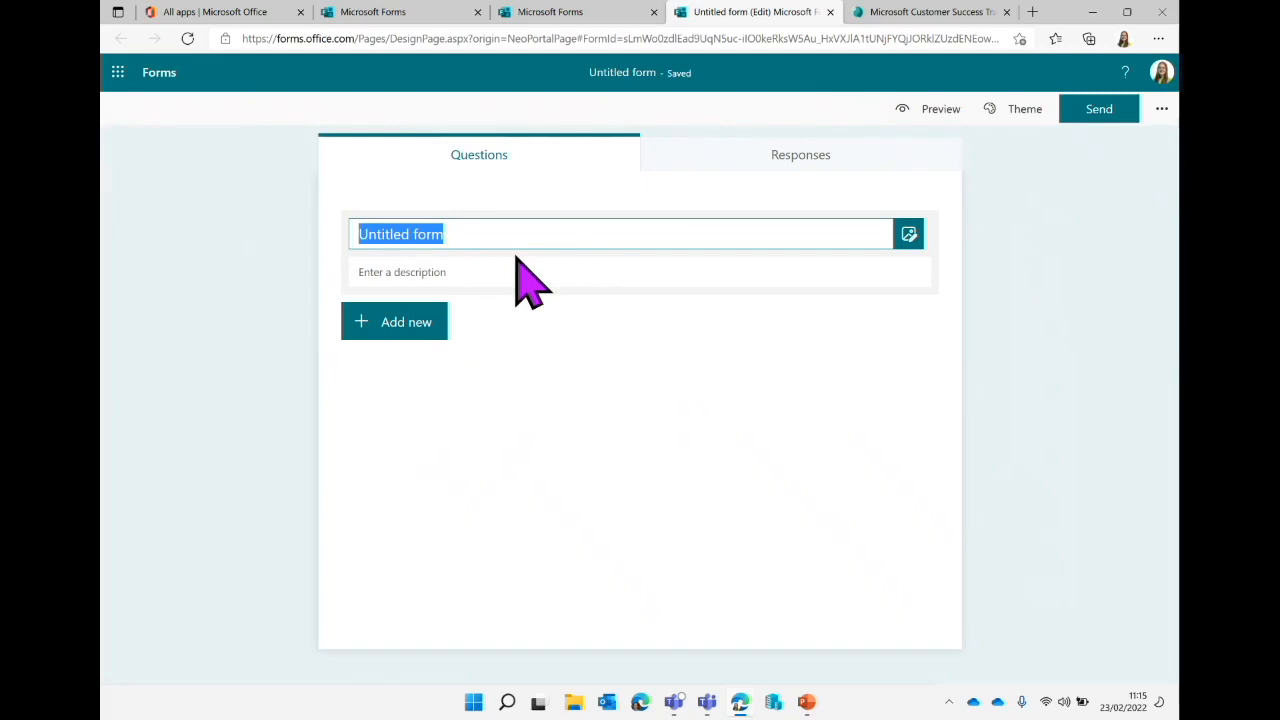
text(Work )
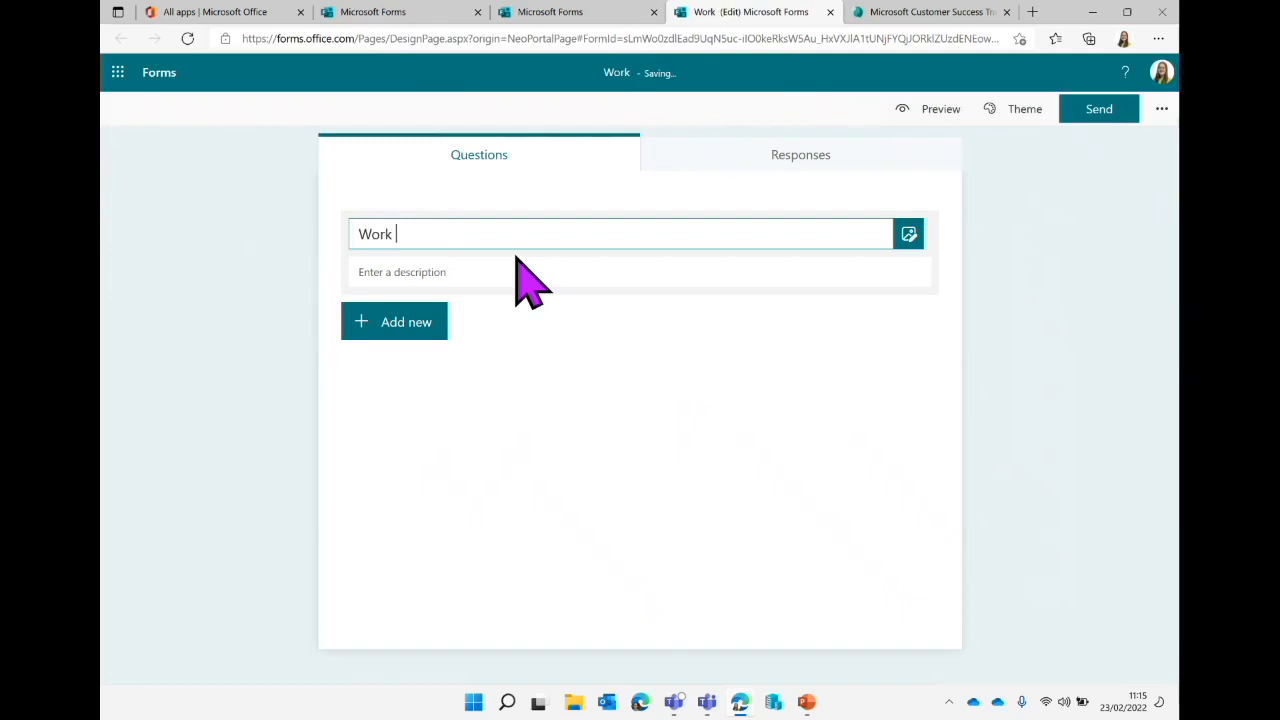
text(Feedback Form)
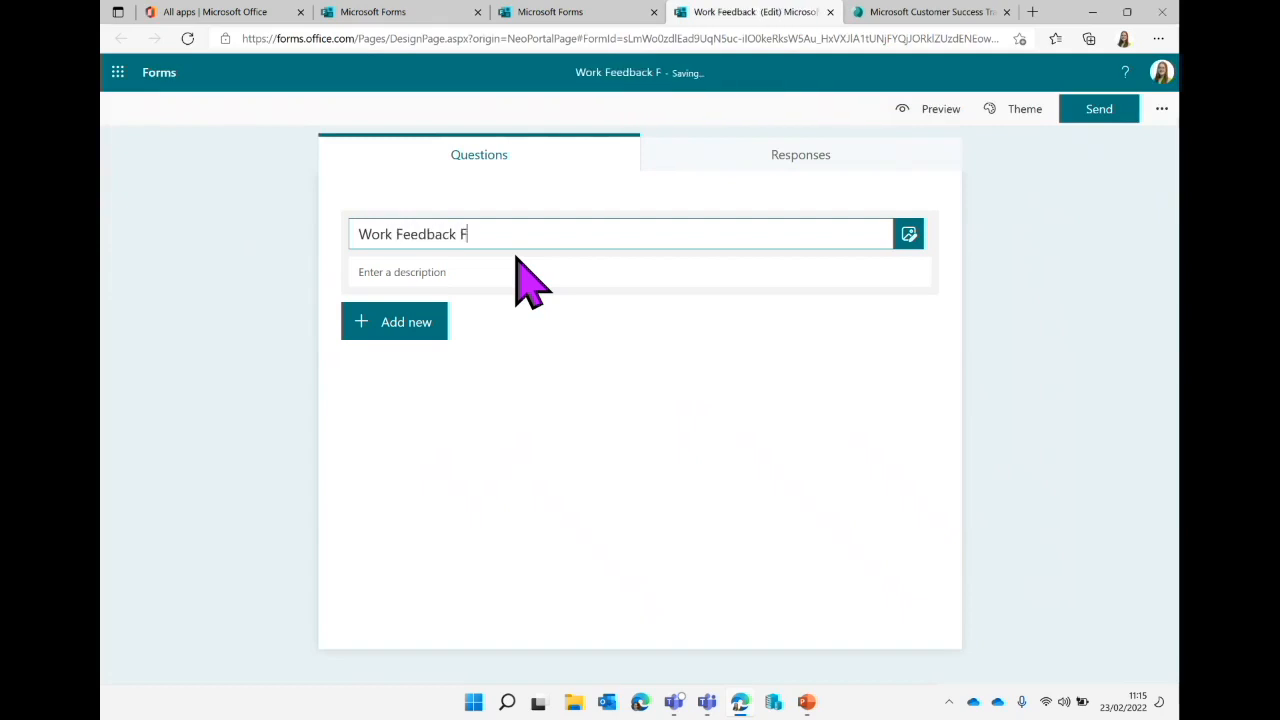
key(BackSpace)
key(BackSpace)
key(BackSpace)
key(BackSpace)
key(BackSpace)
key(BackSpace)
key(BackSpace)
key(BackSpace)
key(BackSpace)
key(BackSpace)
key(BackSpace)
key(BackSpace)
key(BackSpace)
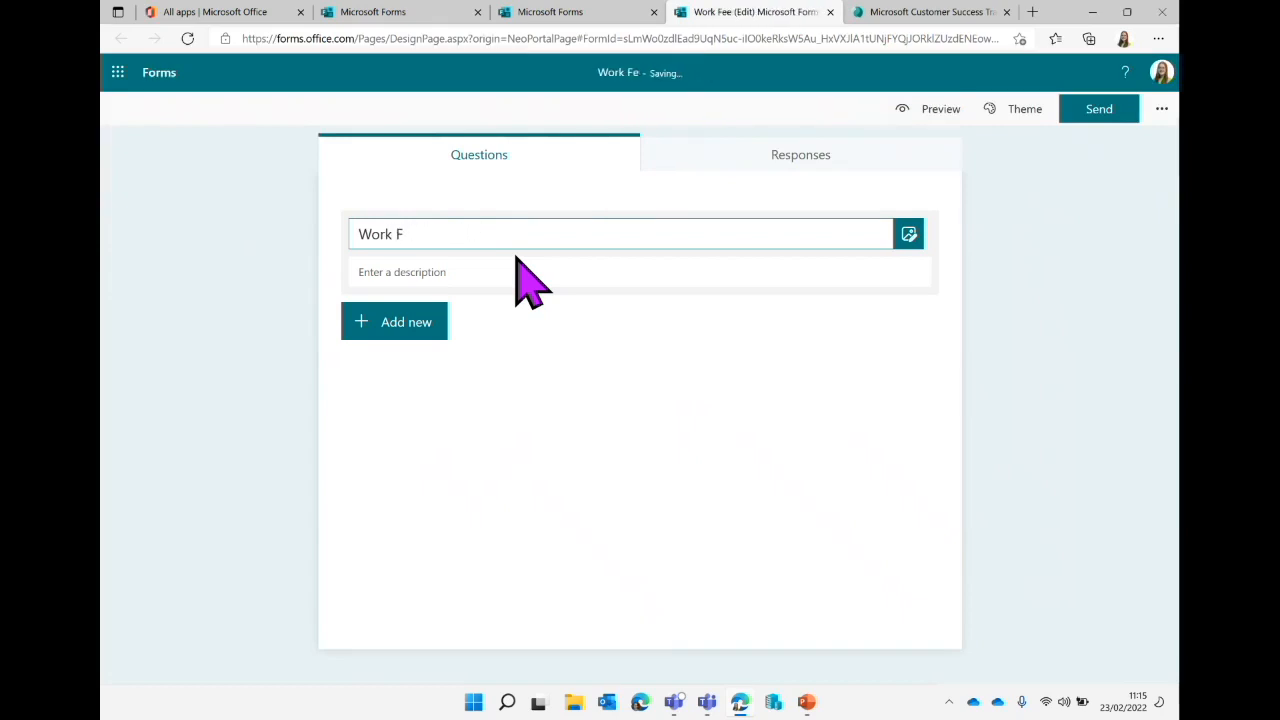
Complete the form's title as "Work From Home Temperature Check".
text(From )
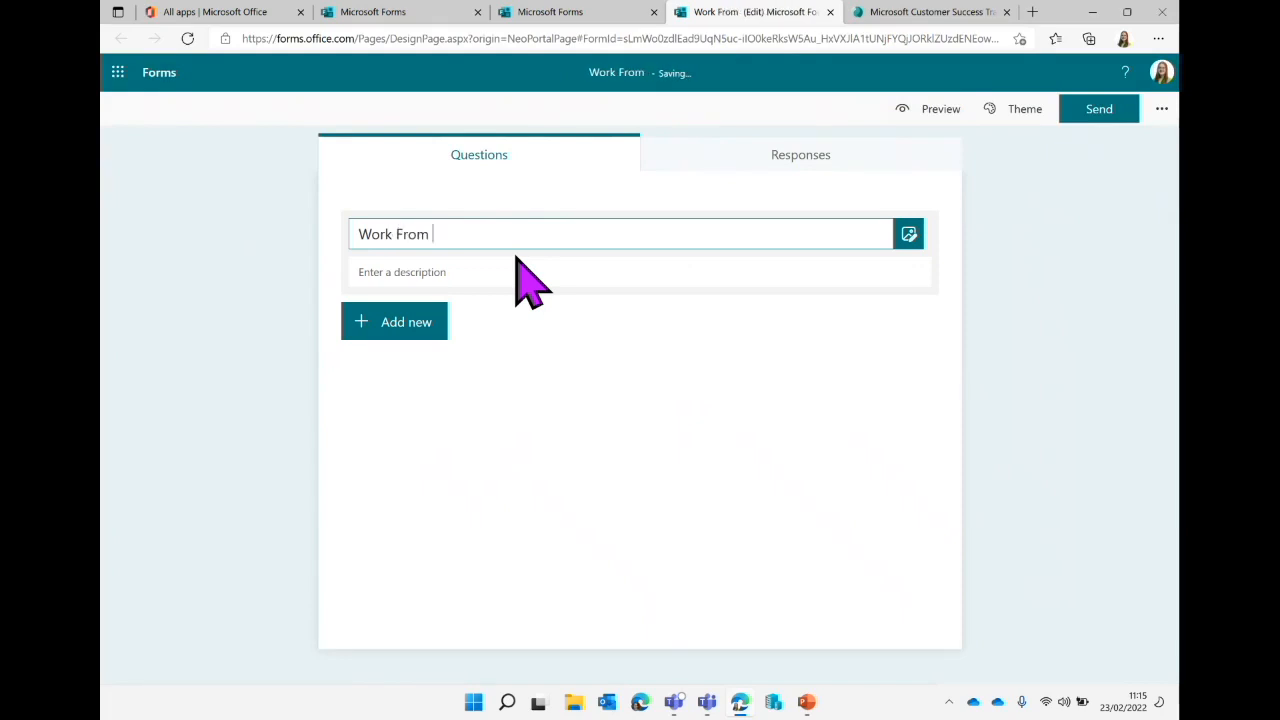
text(Home Tempe)
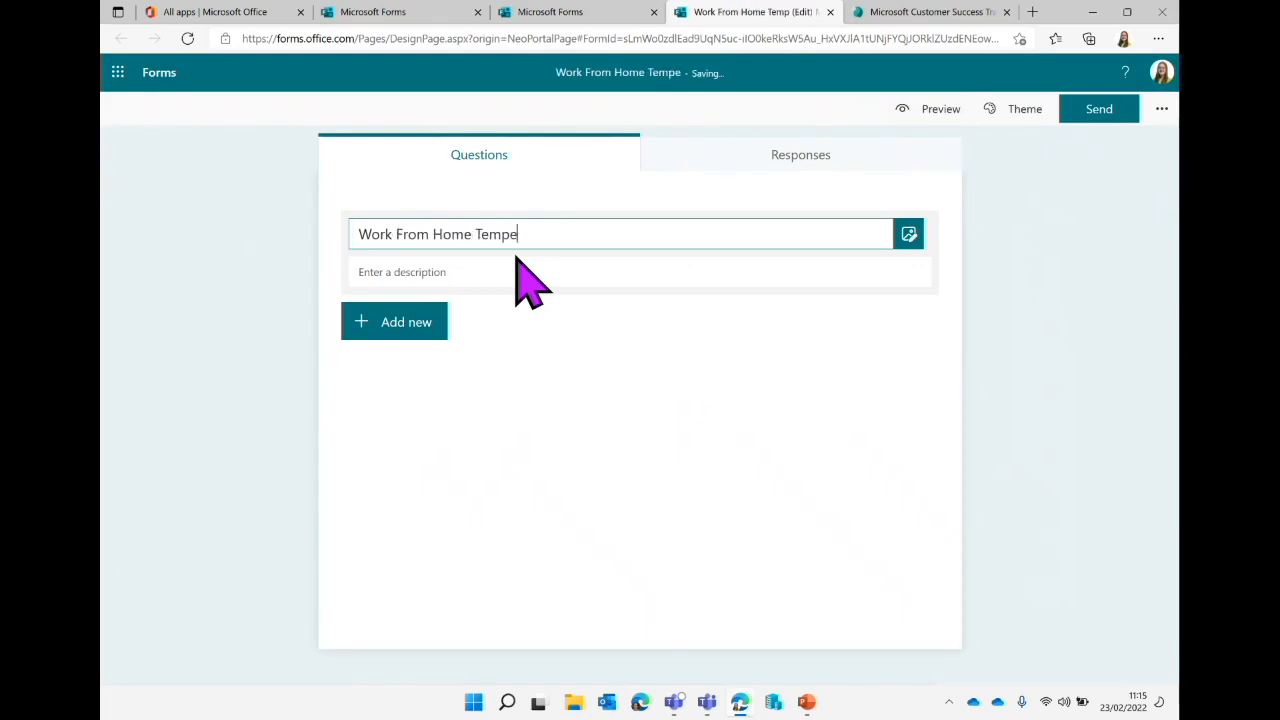
text(rature Check)
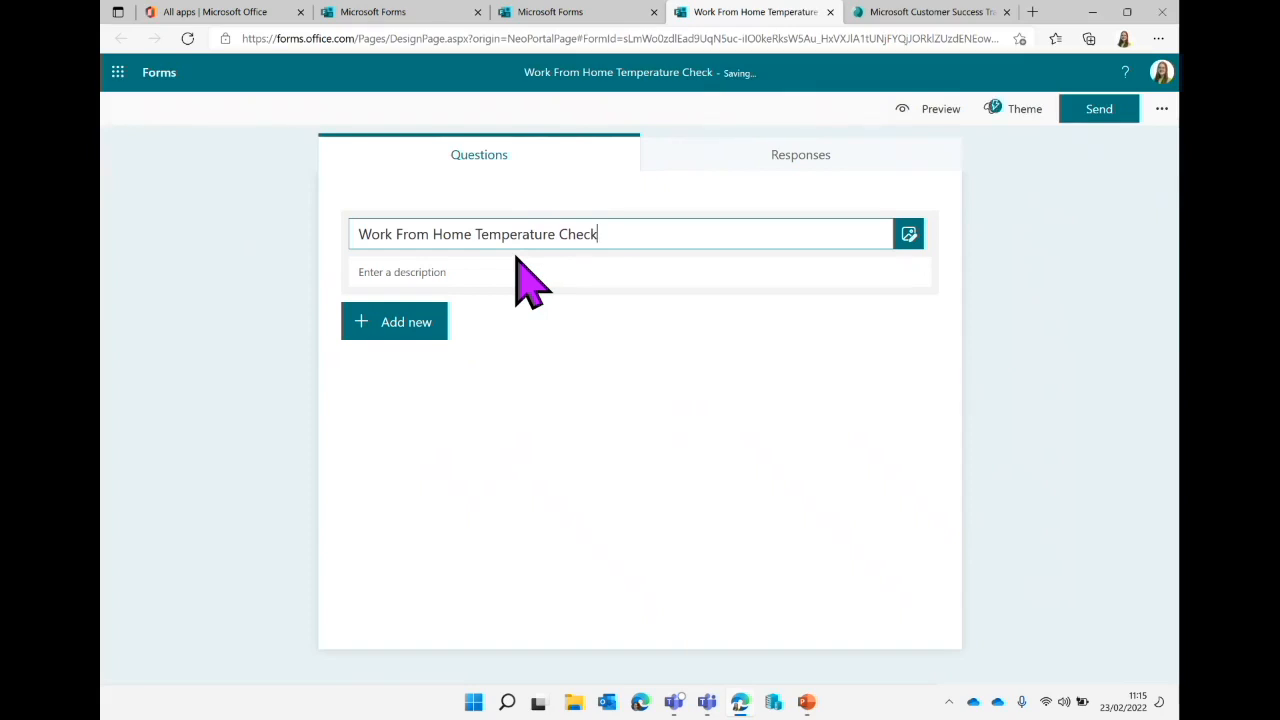
Set the form's description to "Survey to understand how you are doing at work".
click(826, 281)
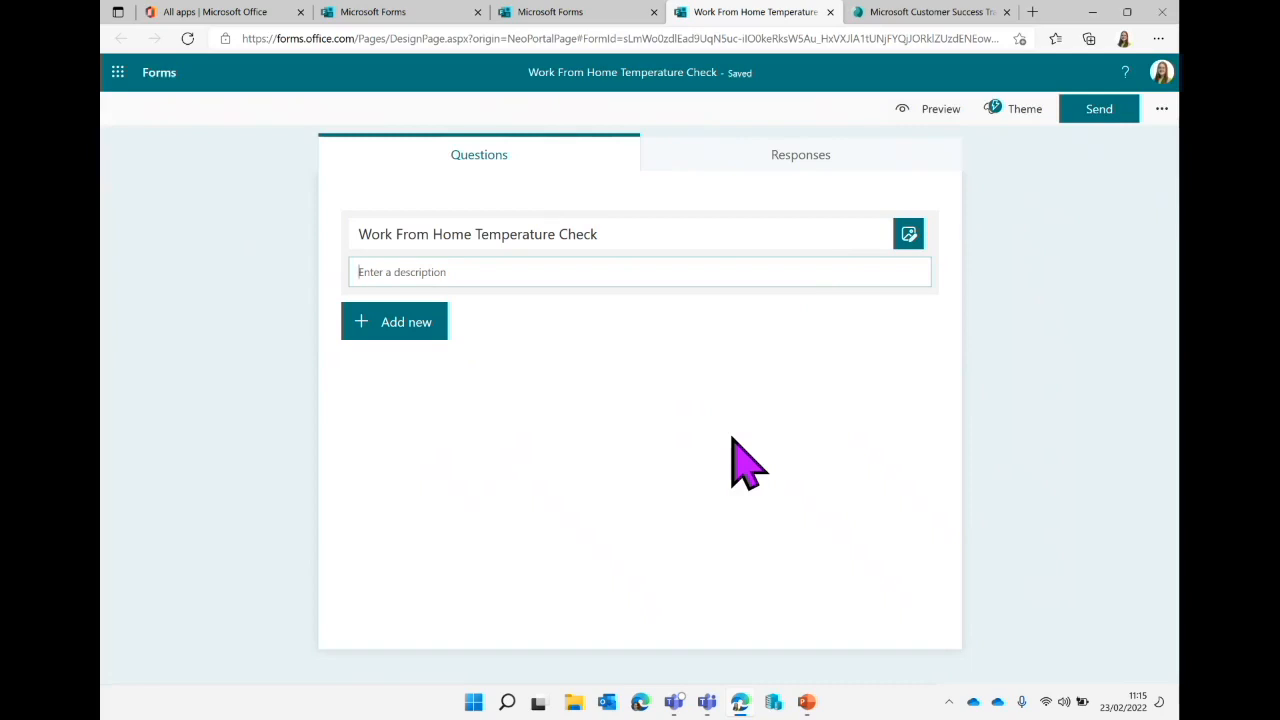
text(Survey )
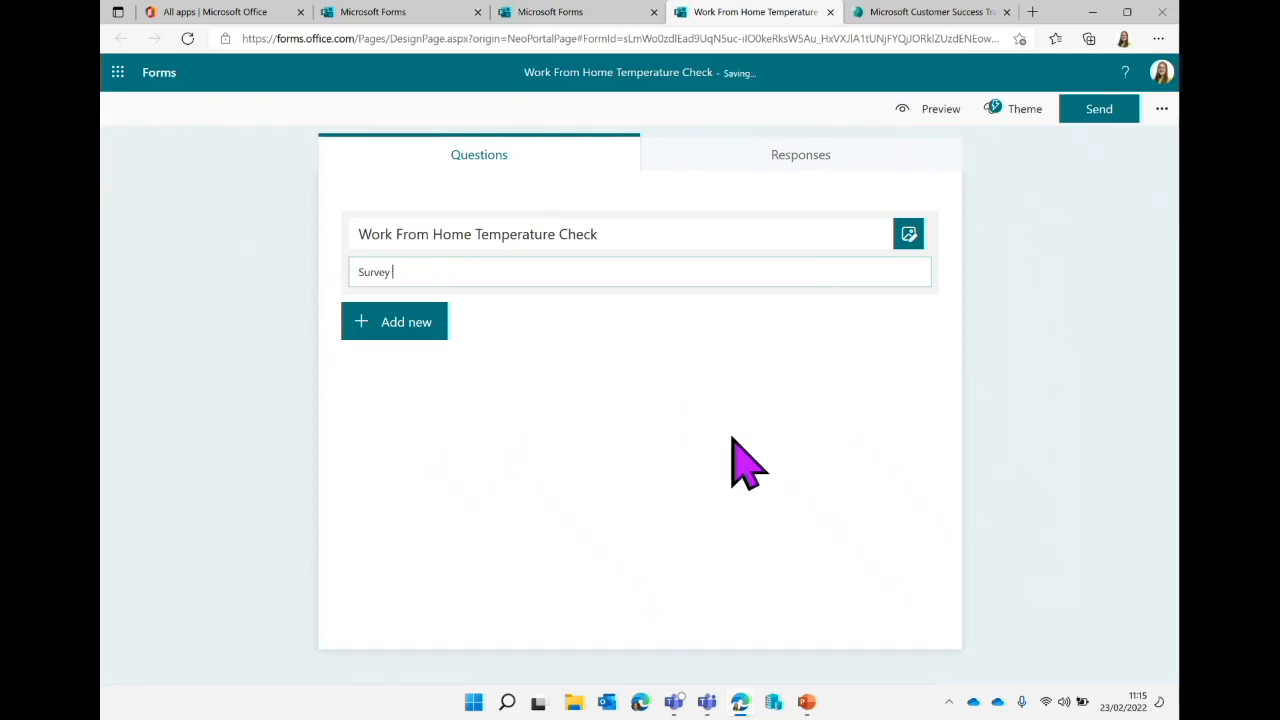
text(to understand how you are doing a)
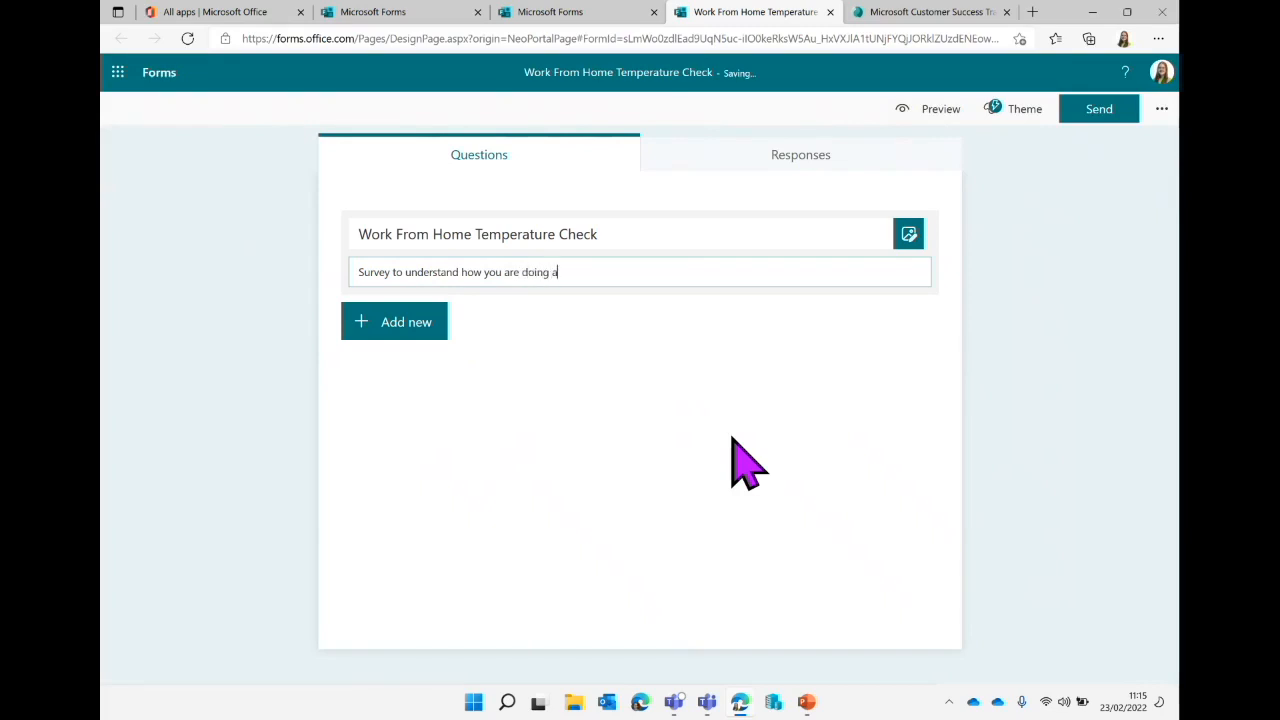
text(t work)
Search the web images for "thermometer" and add the round dial thermometer on a pink background beside the form's title.
click(909, 235)
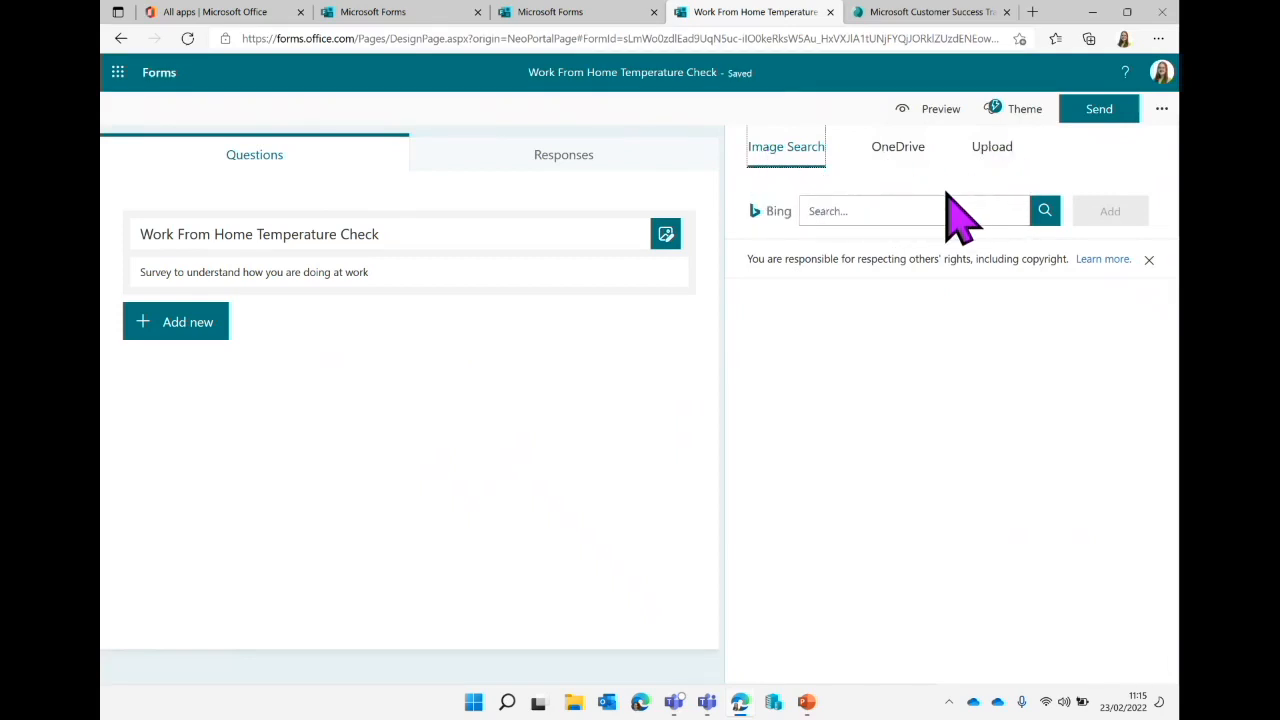
click(914, 210)
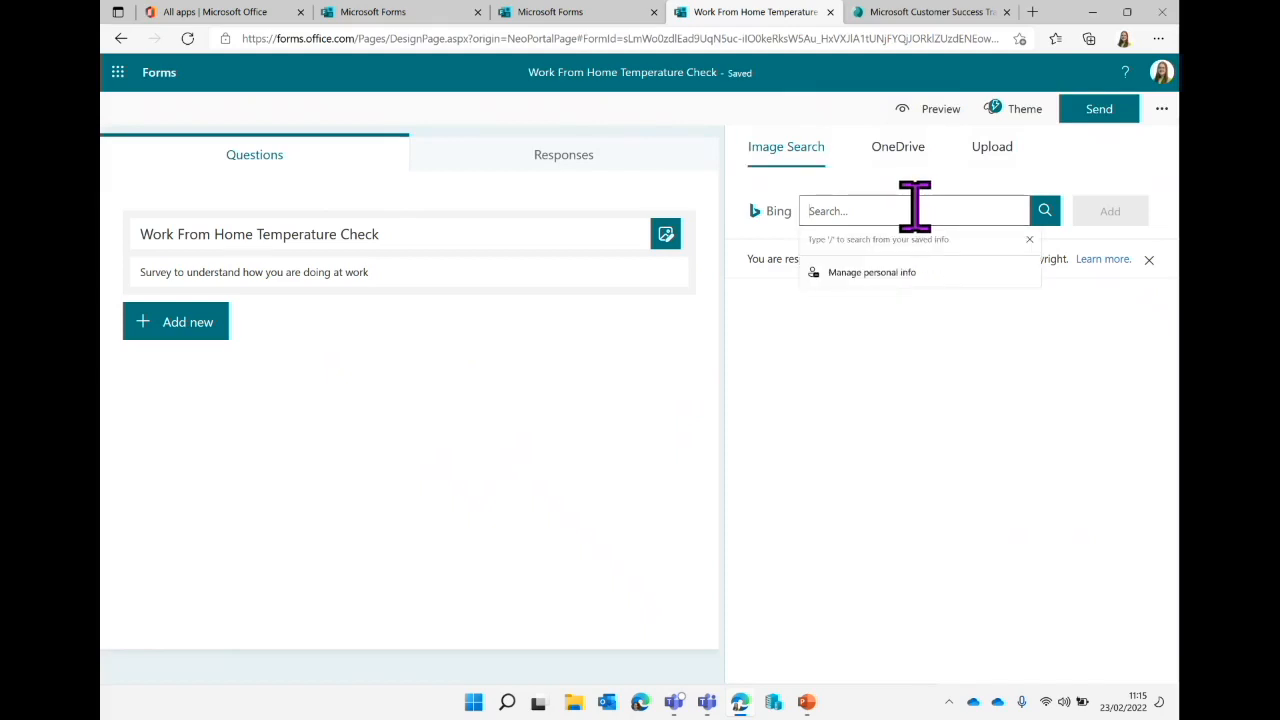
text(thermometer)
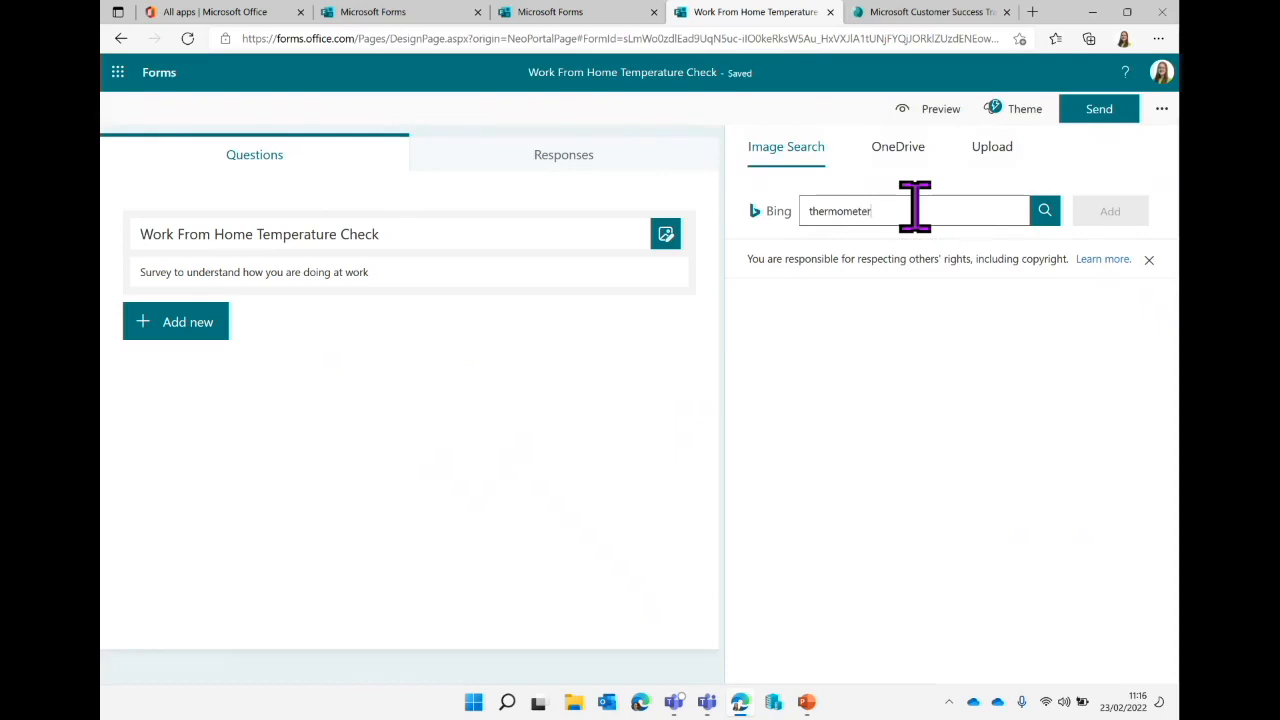
click(1044, 214)
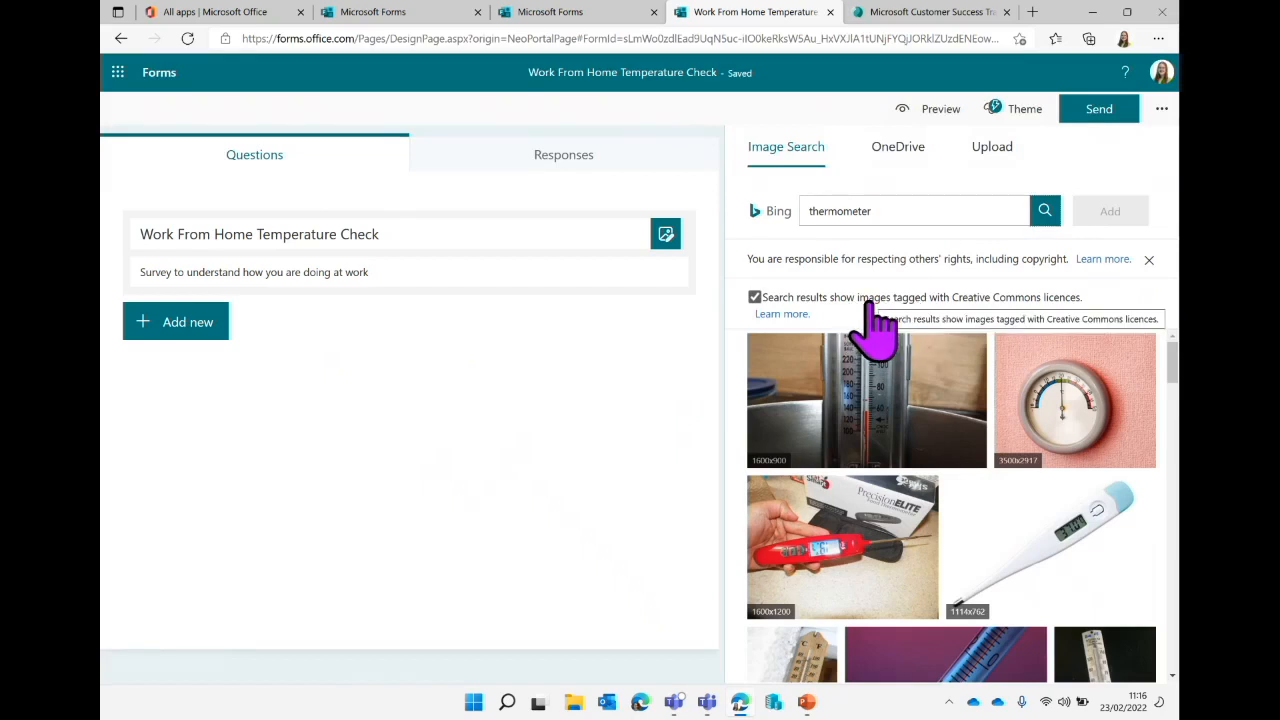
click(1078, 421)
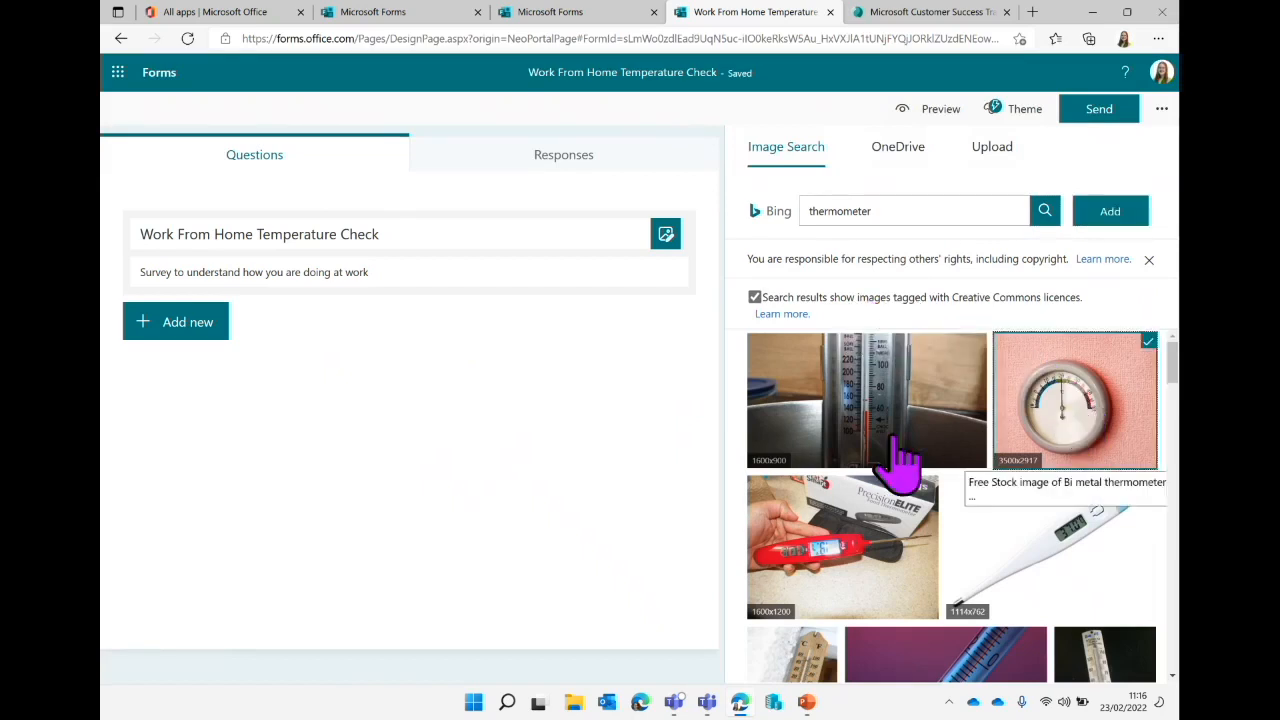
click(1108, 213)
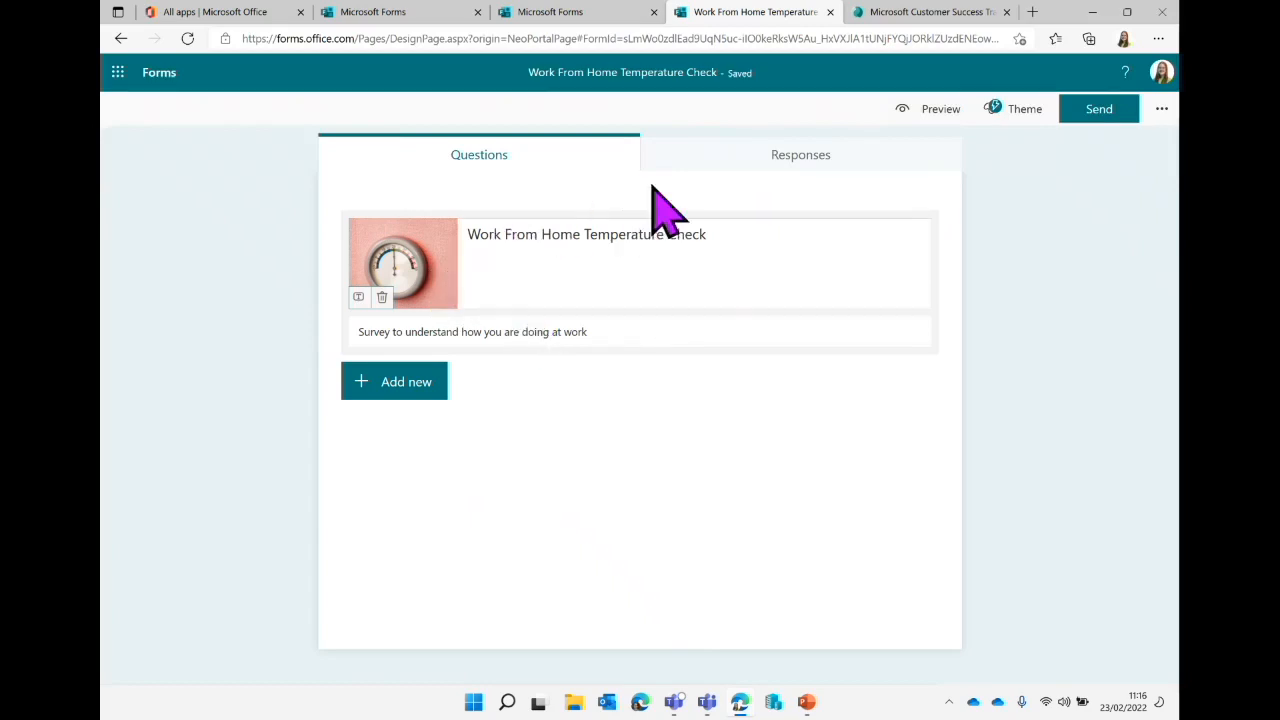
triple_click(740, 60)
click(740, 237)
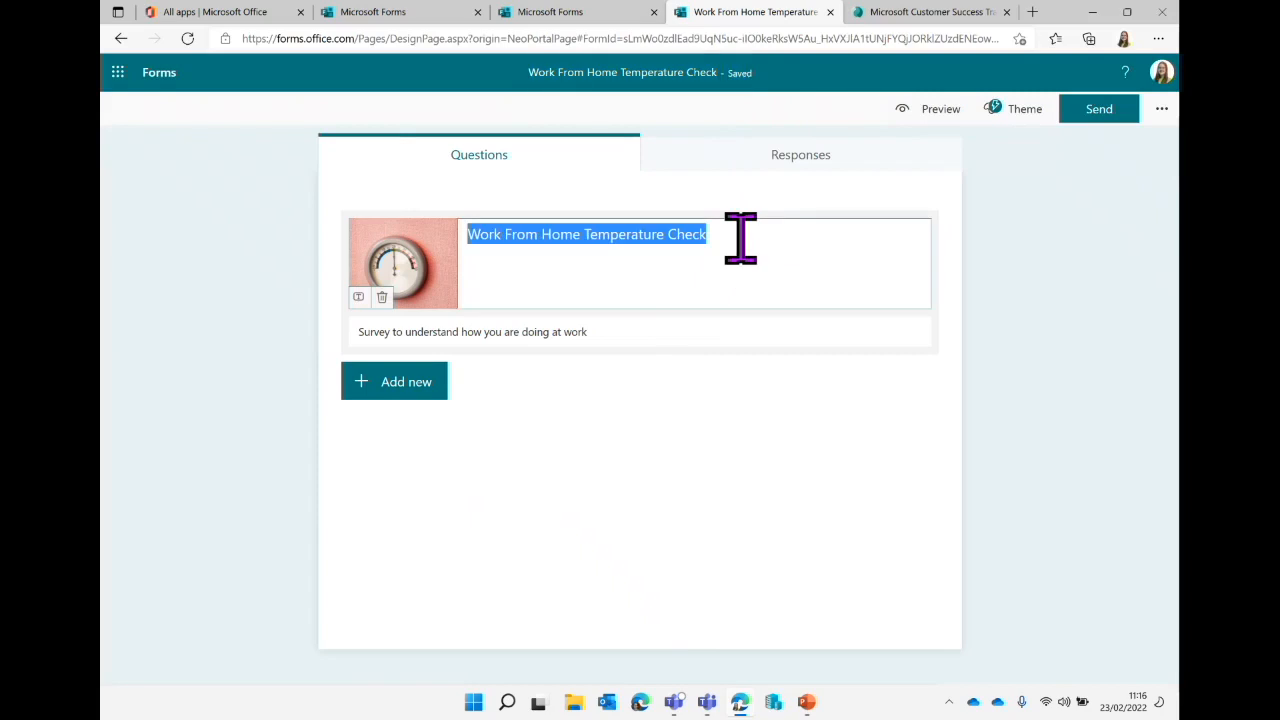
click(740, 237)
text(lkenflsmdn,smdn,mdfn,msd)
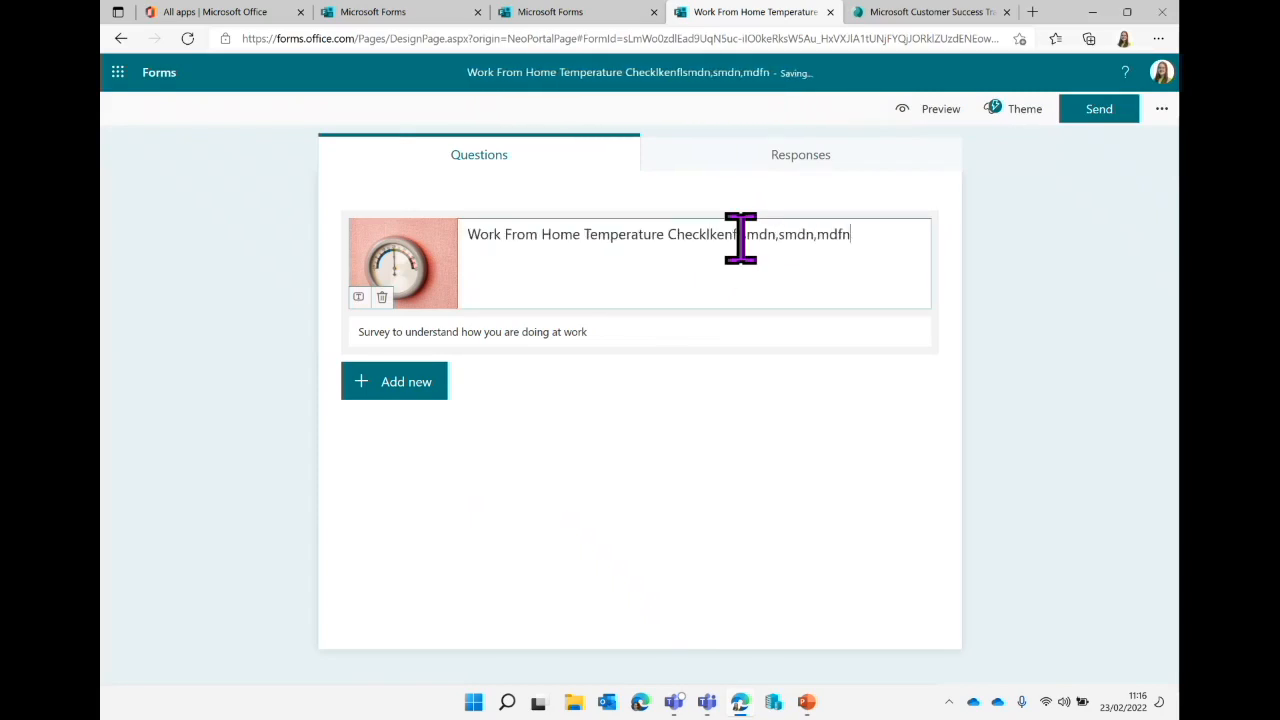
key(BackSpace)
key(BackSpace)
key(BackSpace)
key(BackSpace)
key(BackSpace)
key(BackSpace)
key(BackSpace)
key(BackSpace)
key(BackSpace)
key(BackSpace)
key(BackSpace)
key(BackSpace)
key(BackSpace)
key(BackSpace)
key(BackSpace)
key(BackSpace)
key(BackSpace)
key(BackSpace)
key(BackSpace)
key(BackSpace)
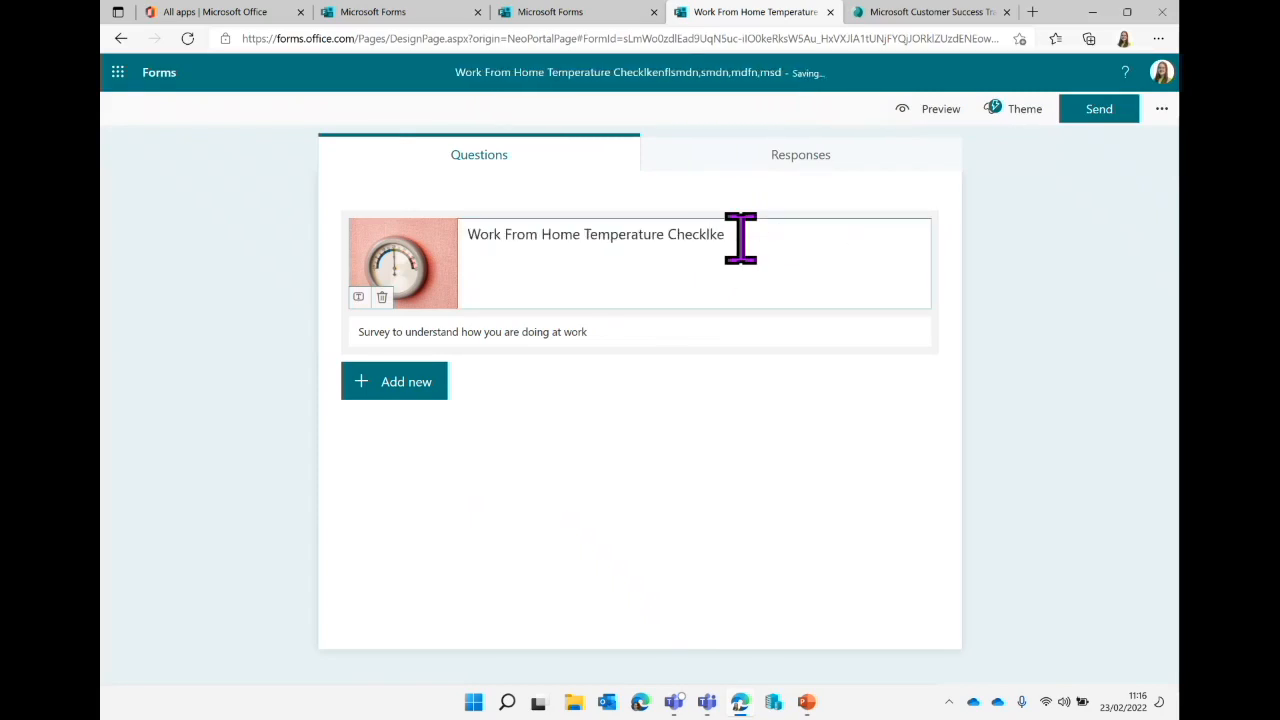
key(BackSpace)
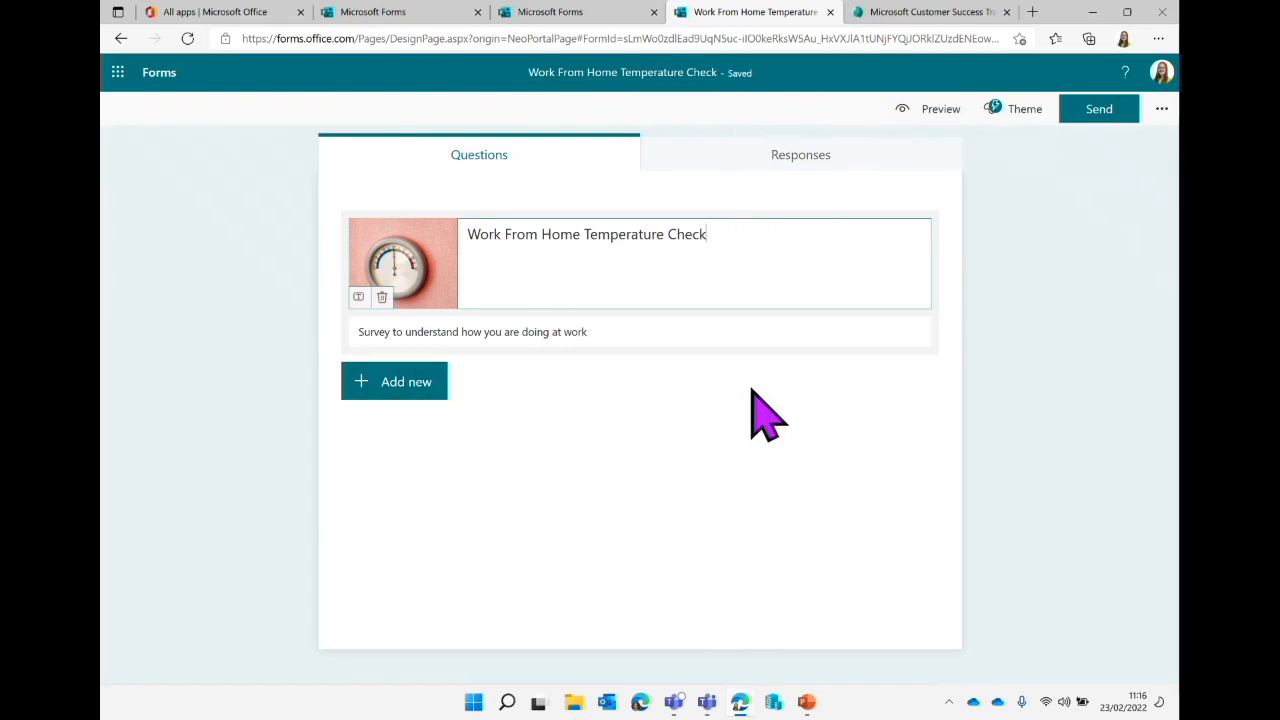
click(1140, 313)
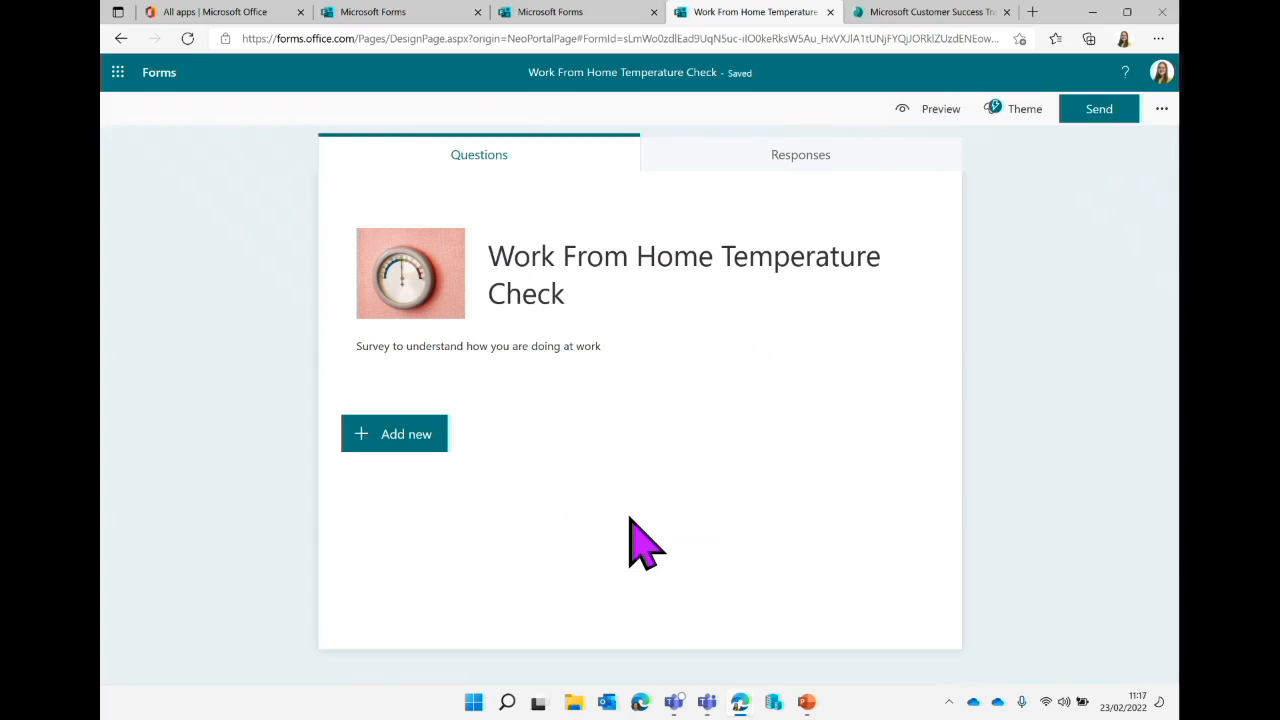
Preview the form as respondents see it on a computer and return to editing.
click(935, 115)
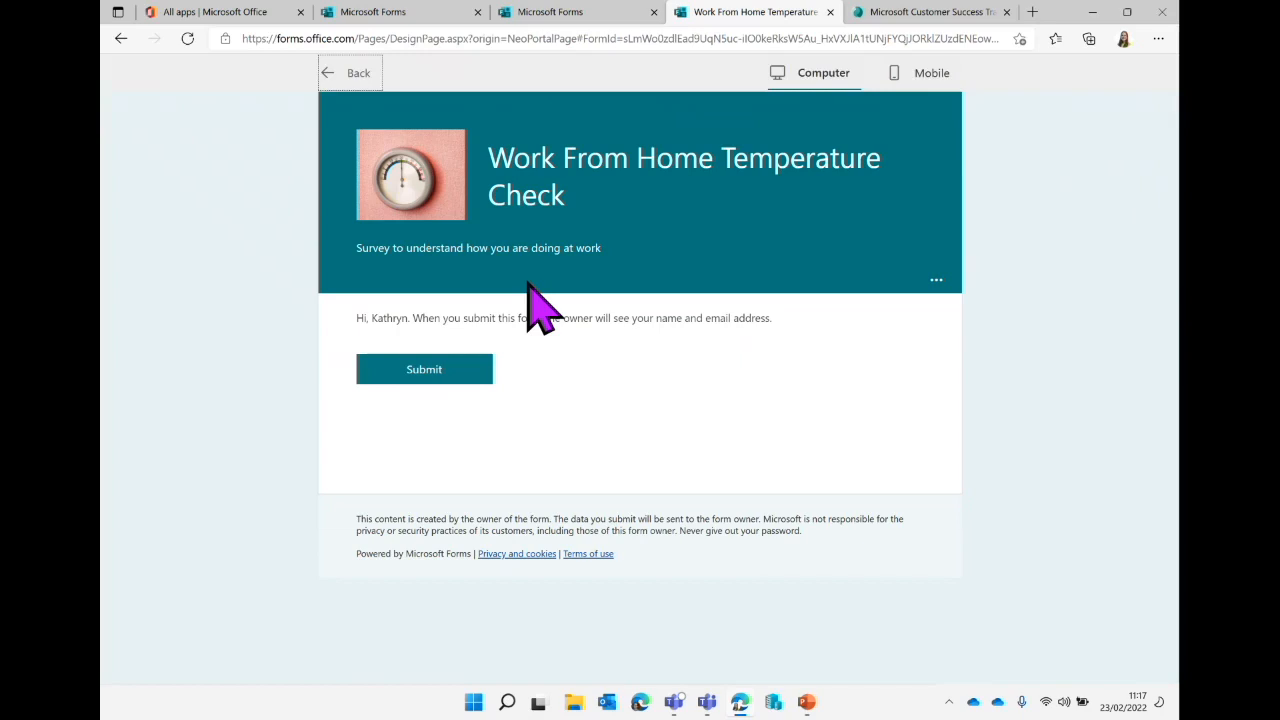
click(348, 74)
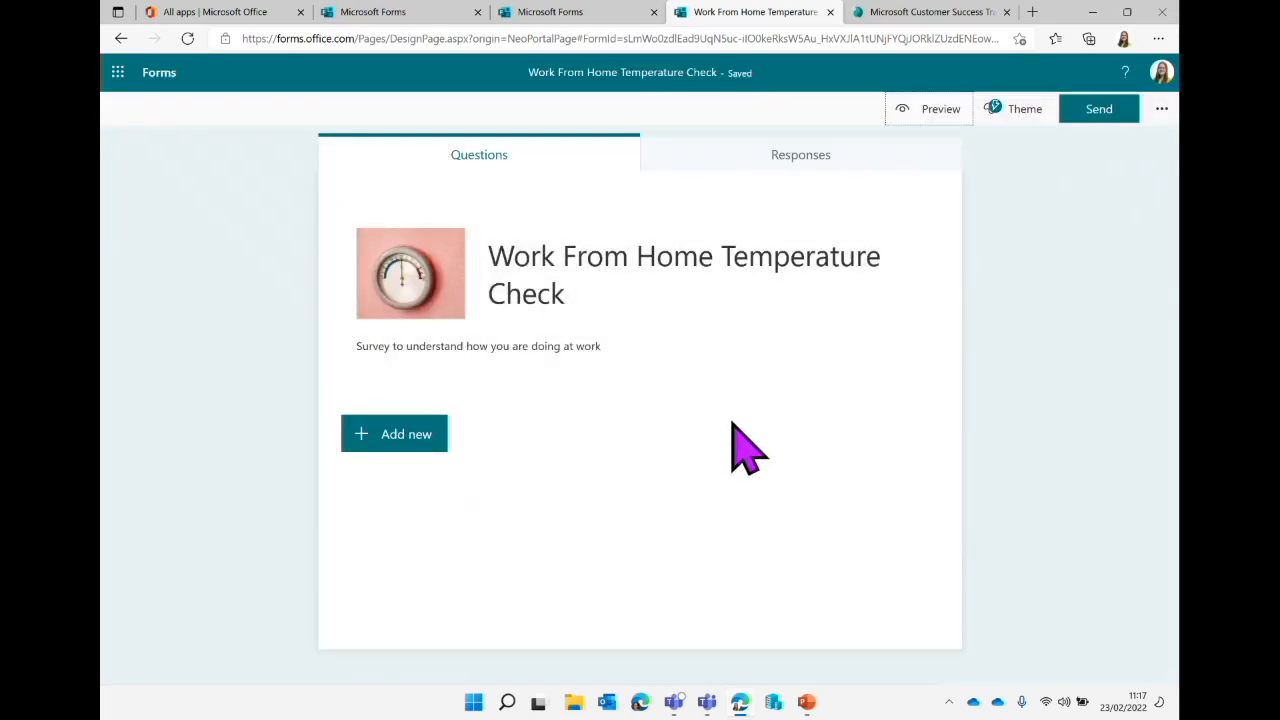
Browse the form's theme options and apply the illustrated theme of multiple hands pointing to a tablet, holding documents and typing.
click(1022, 110)
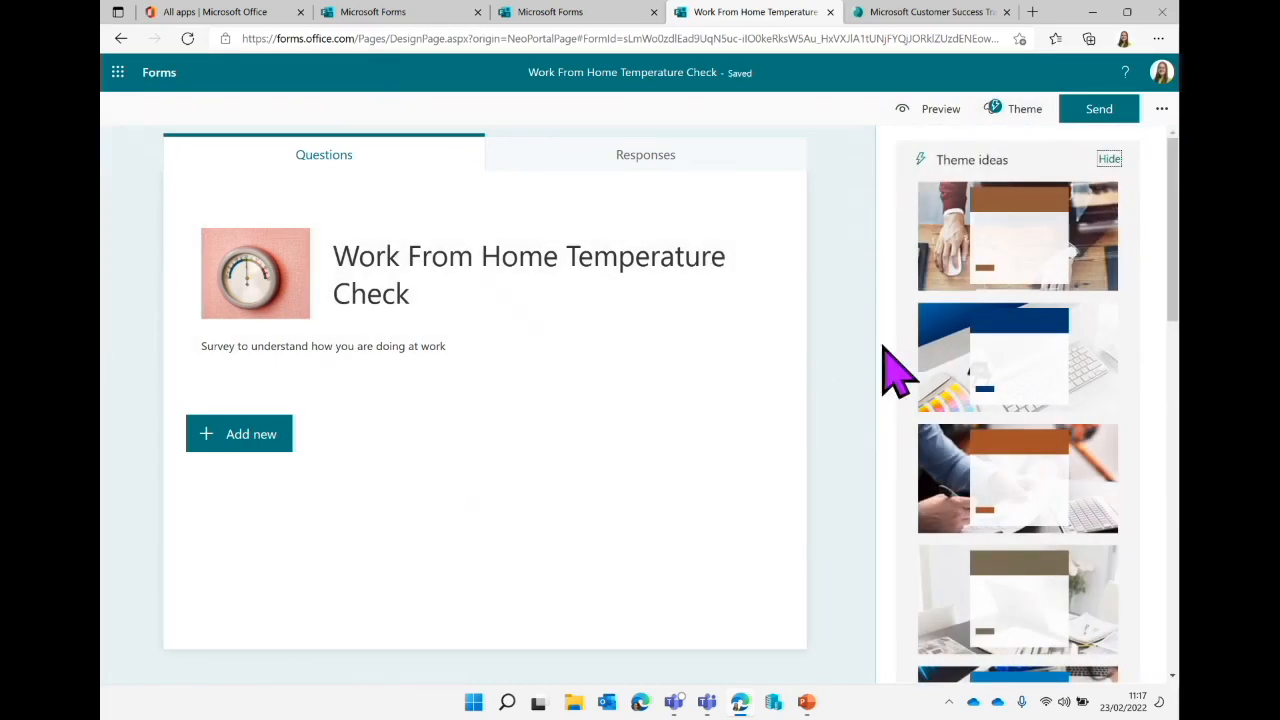
scroll(1022, 332, down, 1)
scroll(1022, 355, down, 3)
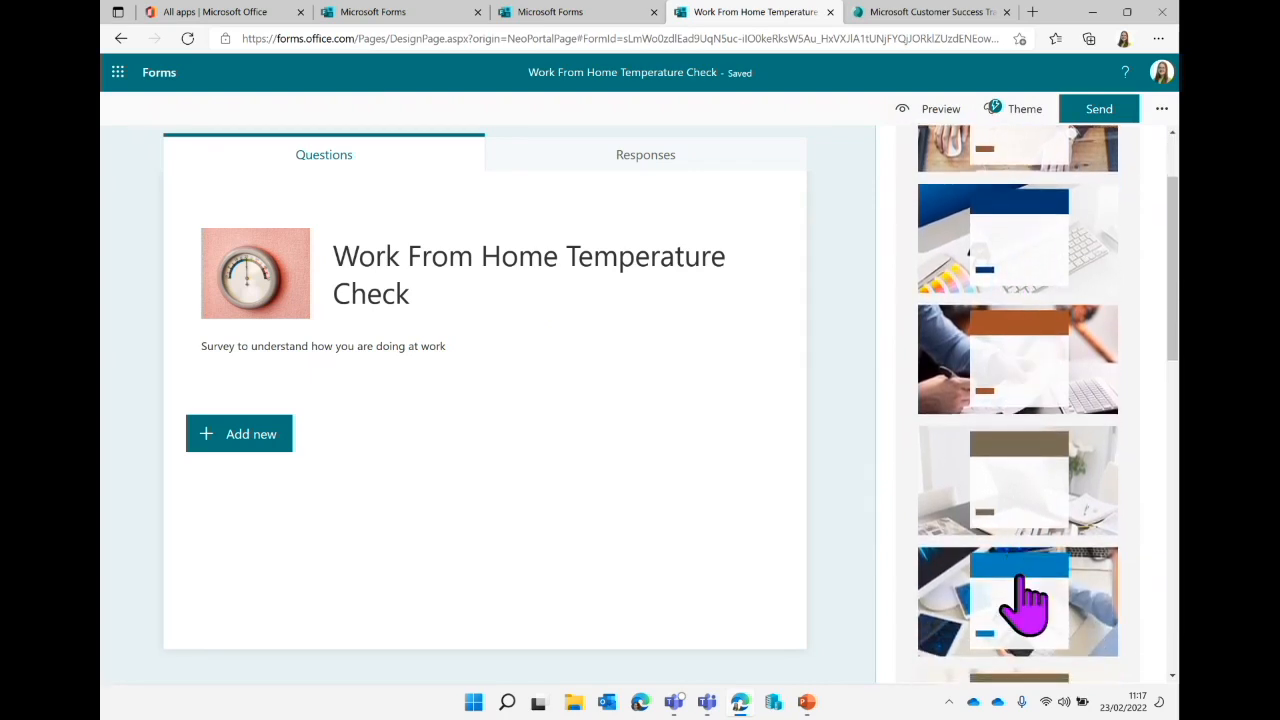
scroll(1022, 604, down, 4)
scroll(1022, 604, down, 8)
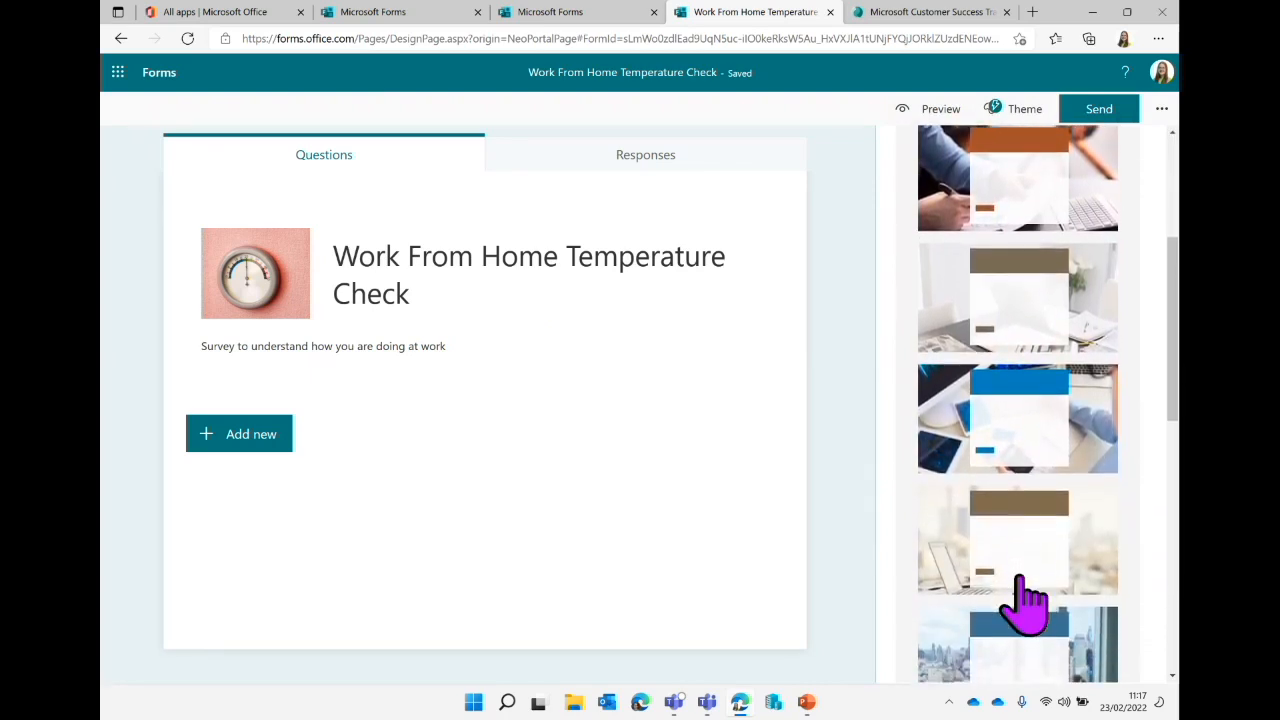
scroll(1022, 590, down, 9)
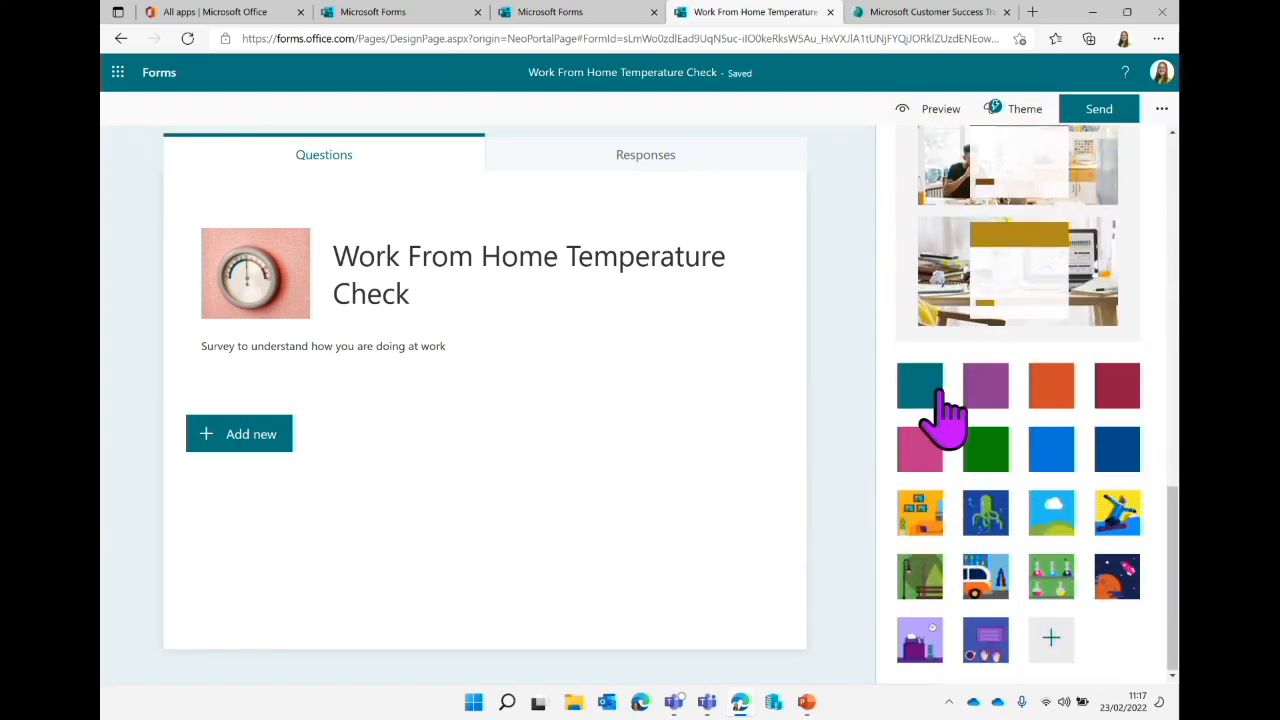
click(938, 655)
click(992, 655)
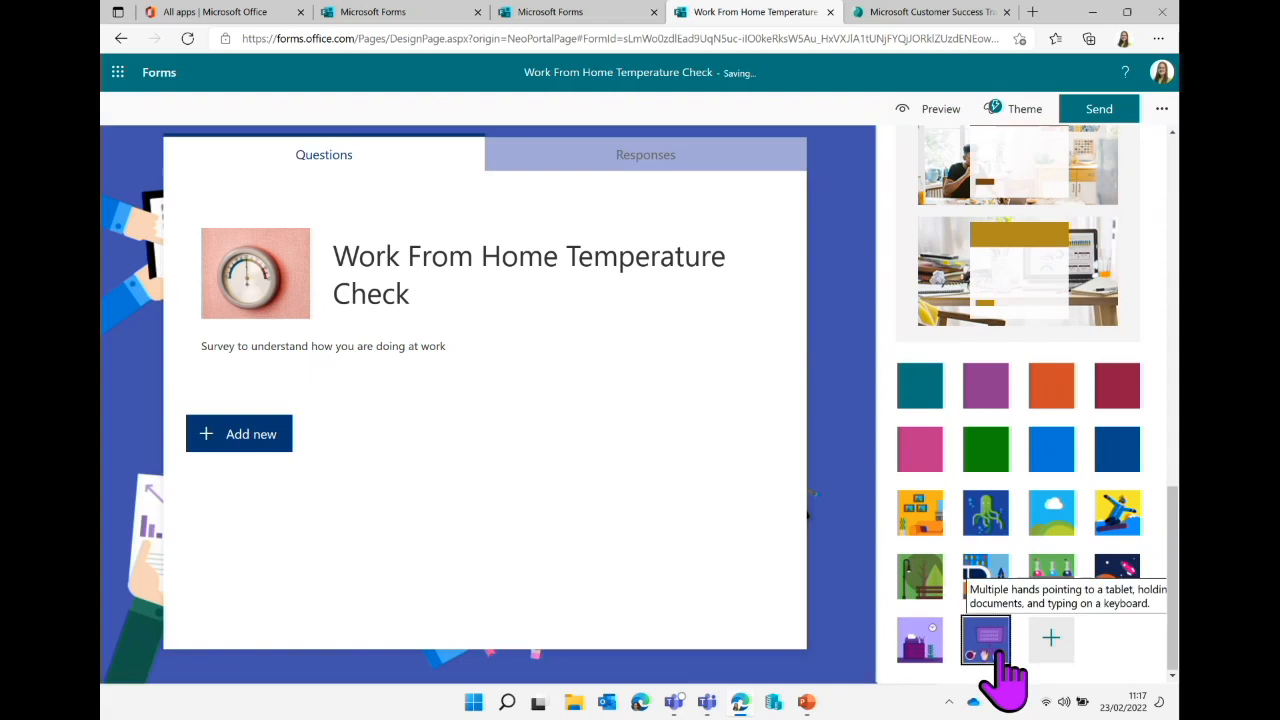
Open the form's custom theme colour entry, switch to PowerPoint, and fill the Demonstration slide's blue panel with the slide's dark background colour using the Eyedropper.
click(1056, 645)
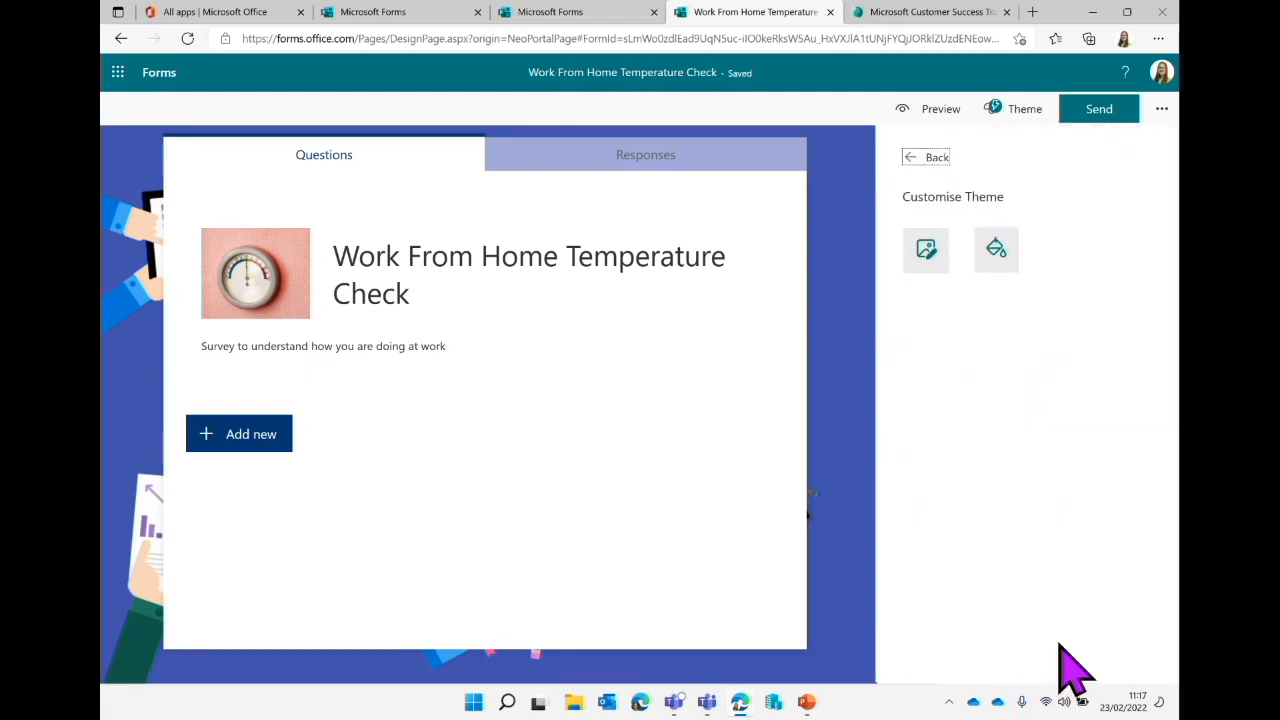
click(996, 262)
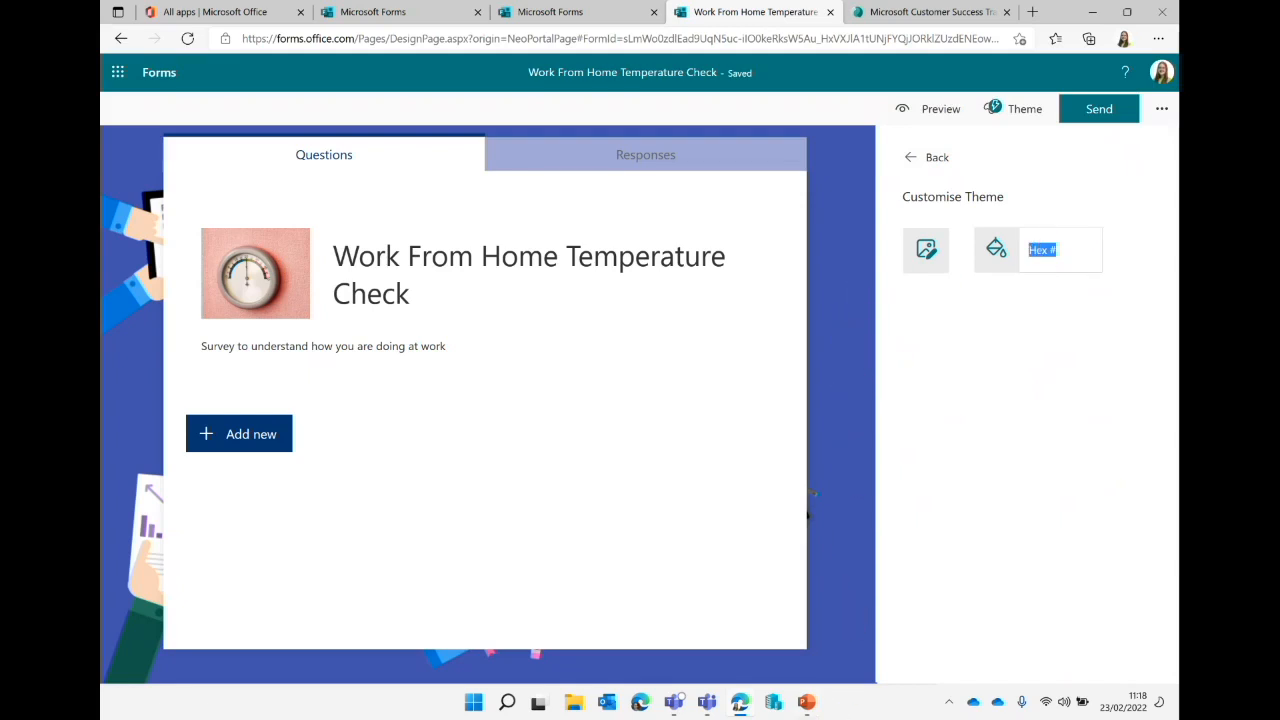
click(806, 702)
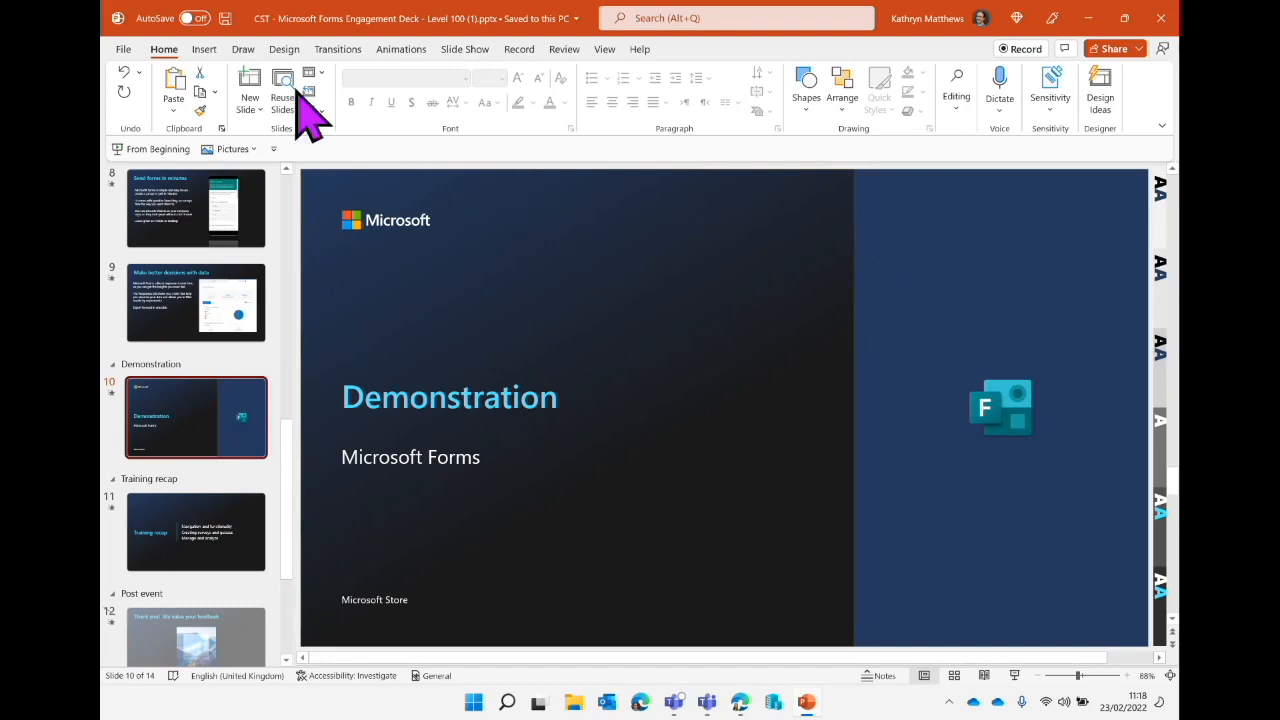
click(922, 246)
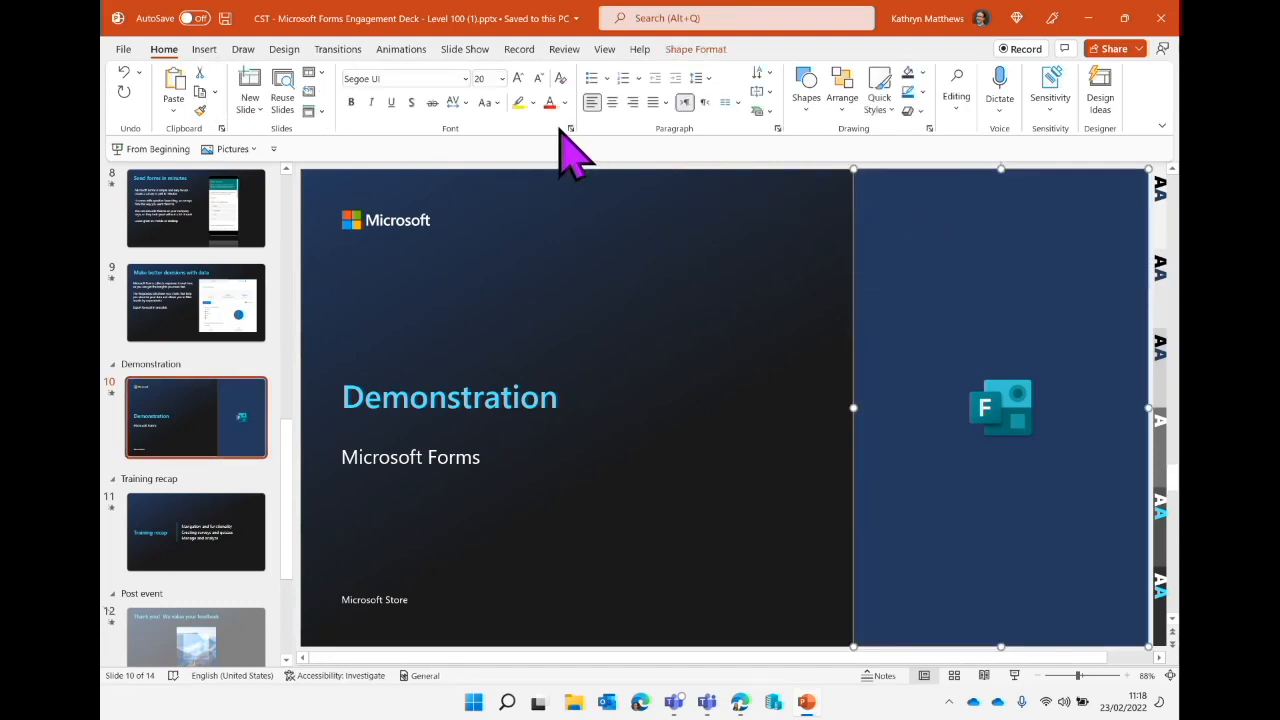
click(693, 49)
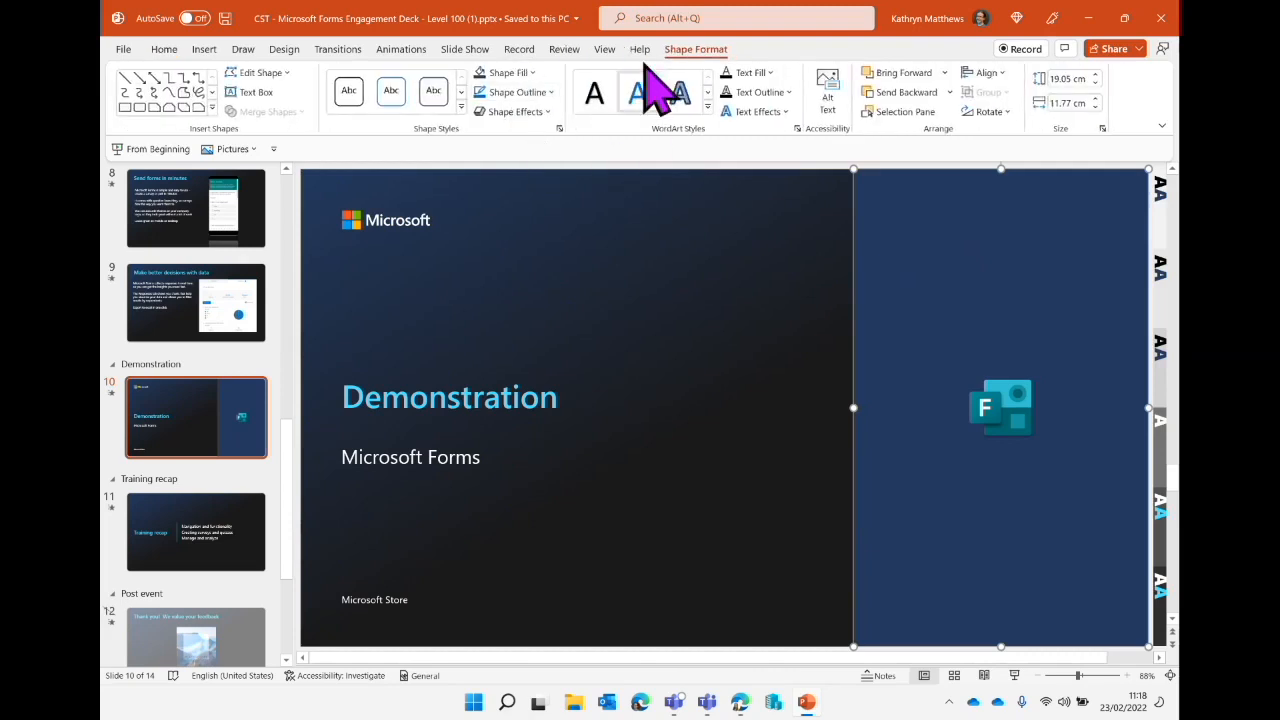
click(528, 76)
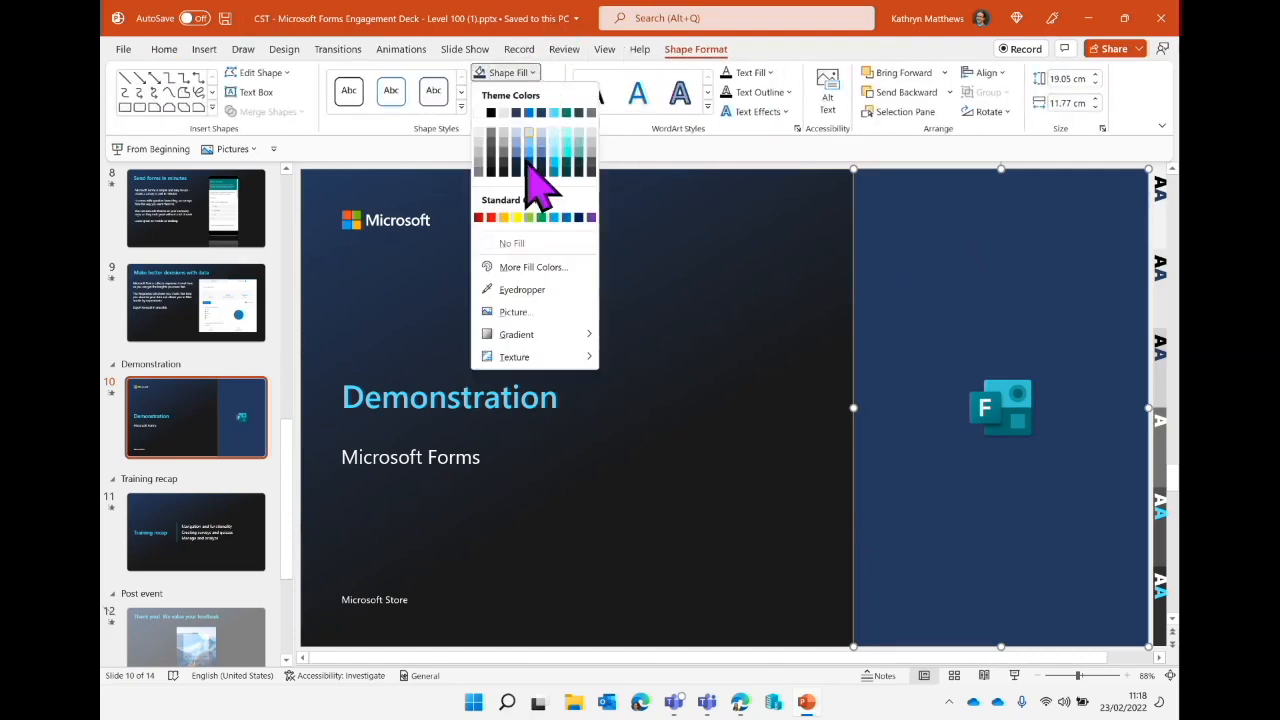
click(524, 300)
click(780, 230)
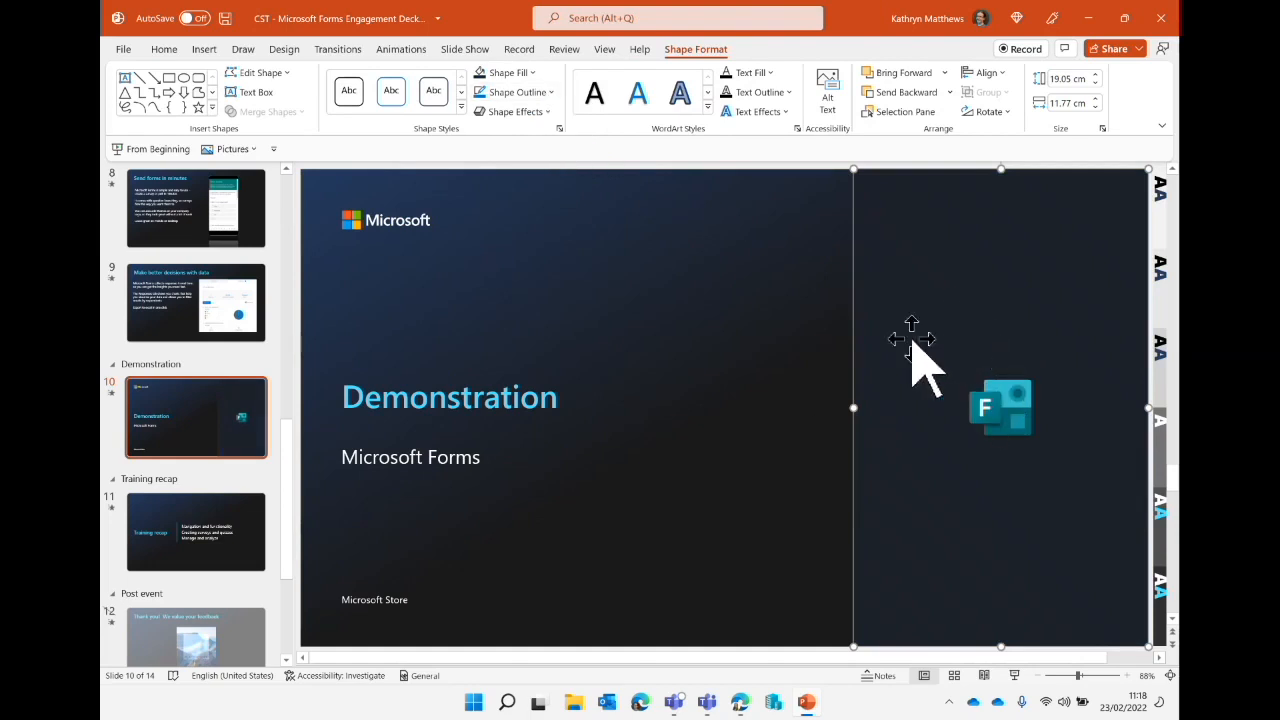
Copy the hex code of the panel's fill colour, switch back to Microsoft Forms, and set the custom theme colour to #1C2128.
click(531, 74)
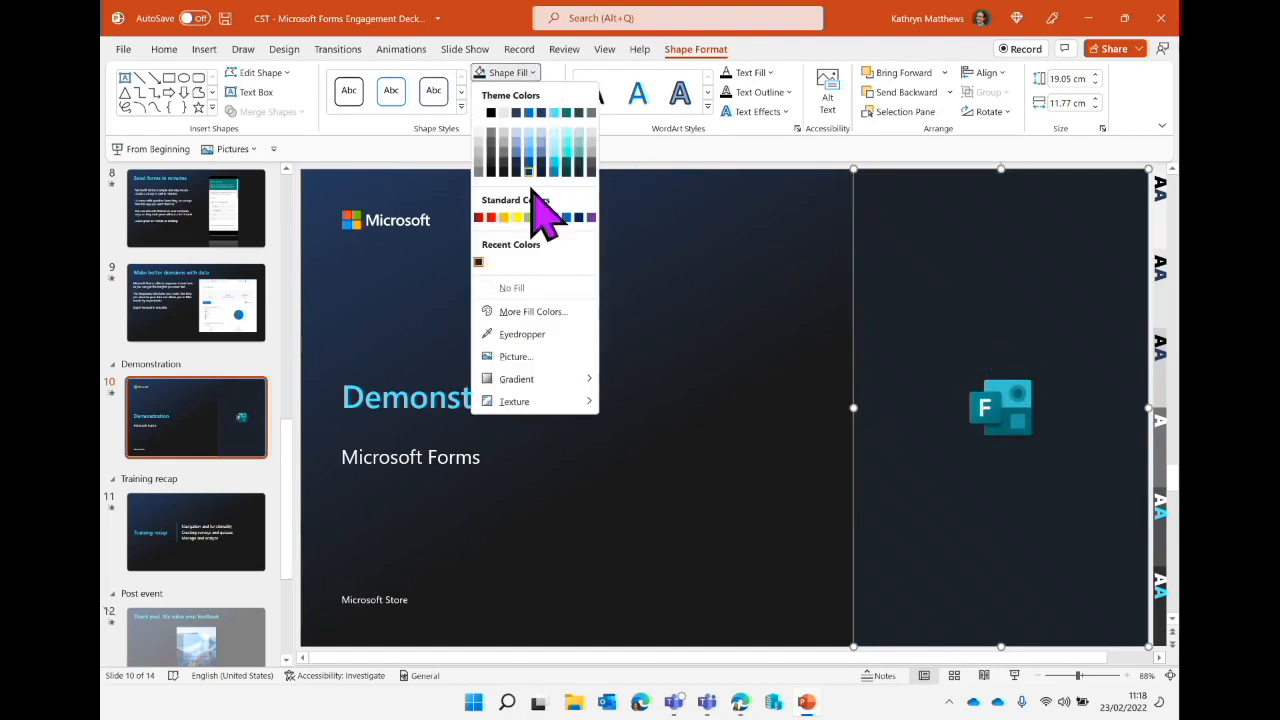
click(540, 310)
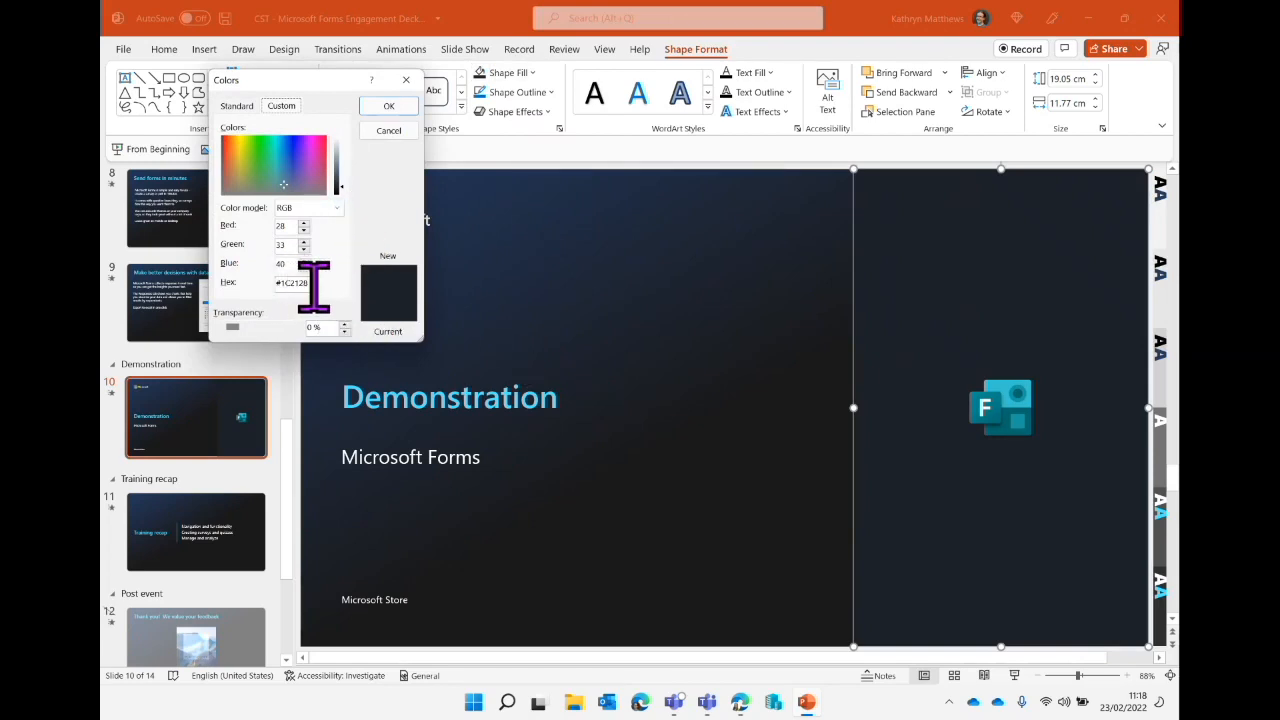
click(313, 286)
double_click(313, 286)
key(ctrl+c)
click(740, 702)
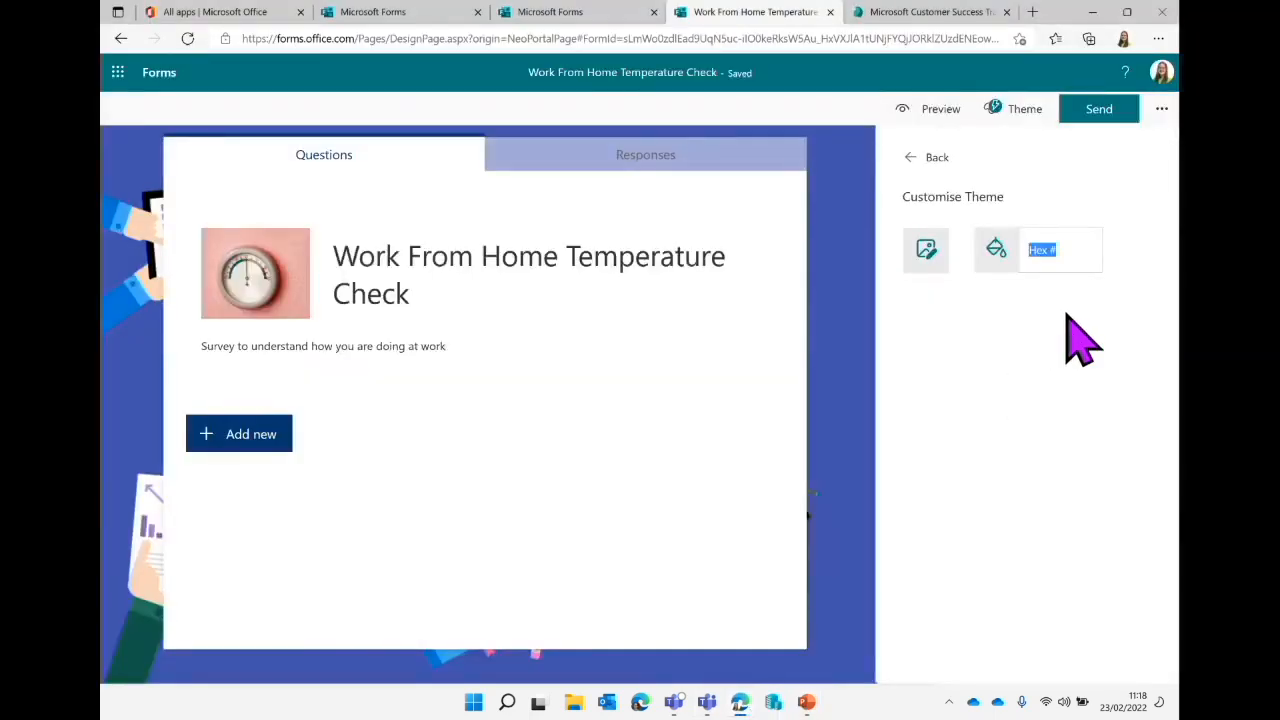
key(ctrl+v)
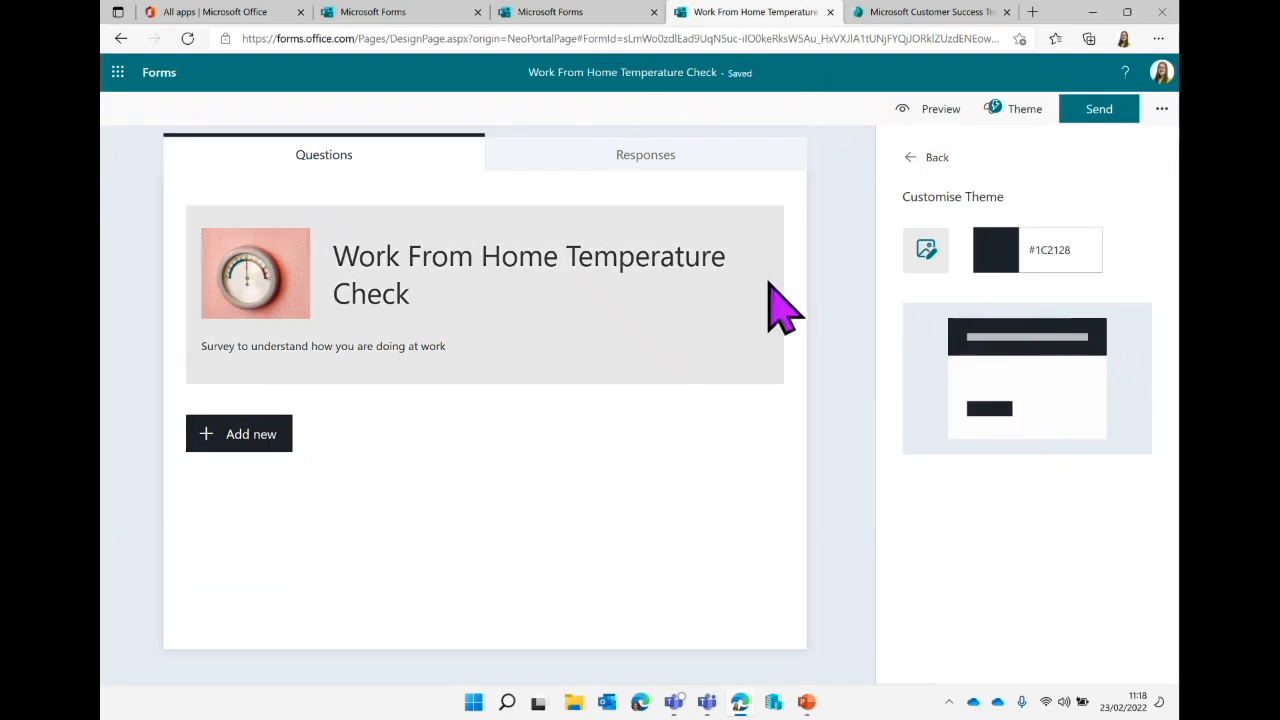
Search the Bing image library for "computer" and set the photo of hands typing on a laptop keyboard as the custom theme's background.
click(925, 247)
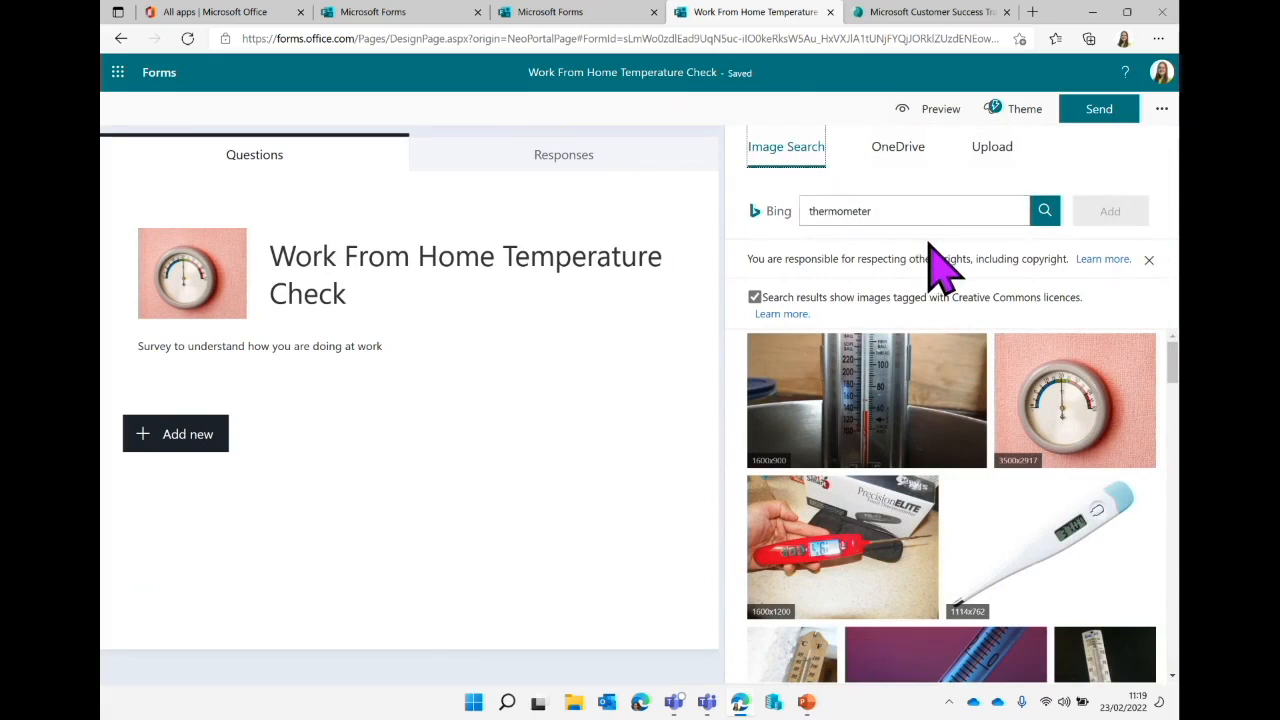
click(938, 205)
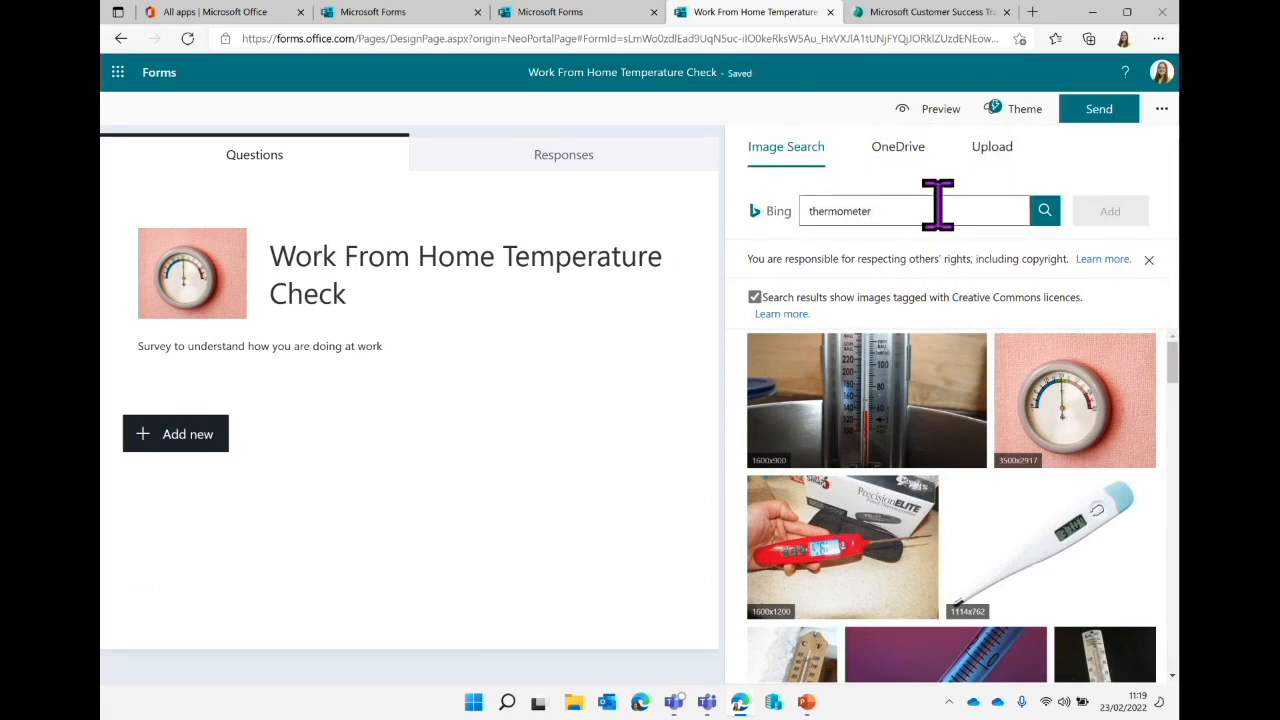
key(BackSpace)
key(BackSpace)
key(BackSpace)
key(BackSpace)
key(BackSpace)
key(BackSpace)
key(BackSpace)
key(BackSpace)
key(BackSpace)
key(BackSpace)
text(computer)
key(Return)
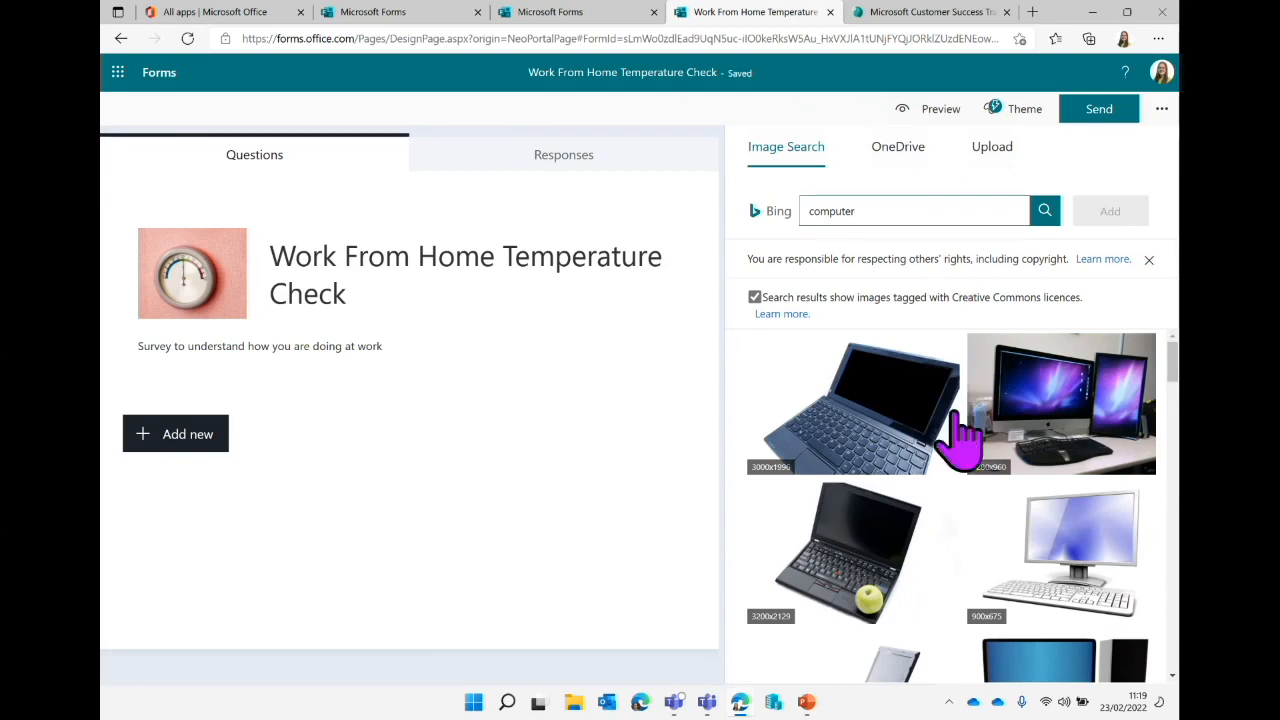
scroll(955, 490, down, 5)
scroll(955, 490, down, 5)
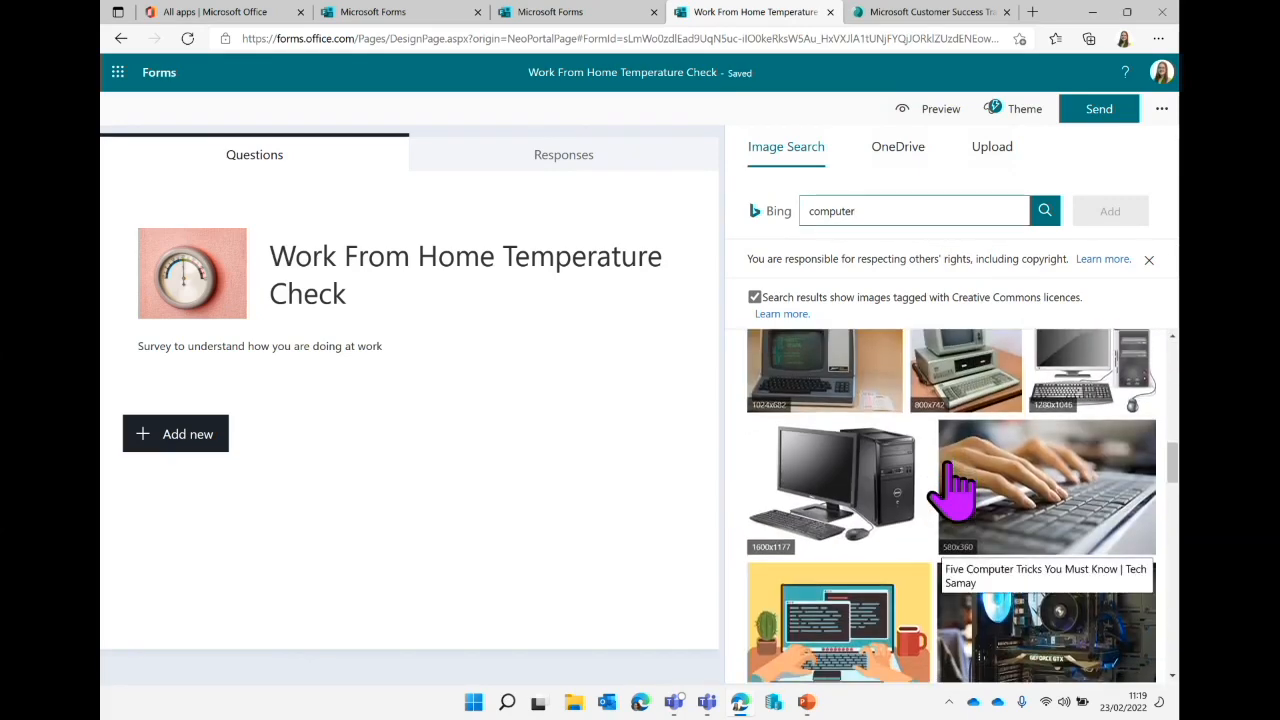
click(1040, 500)
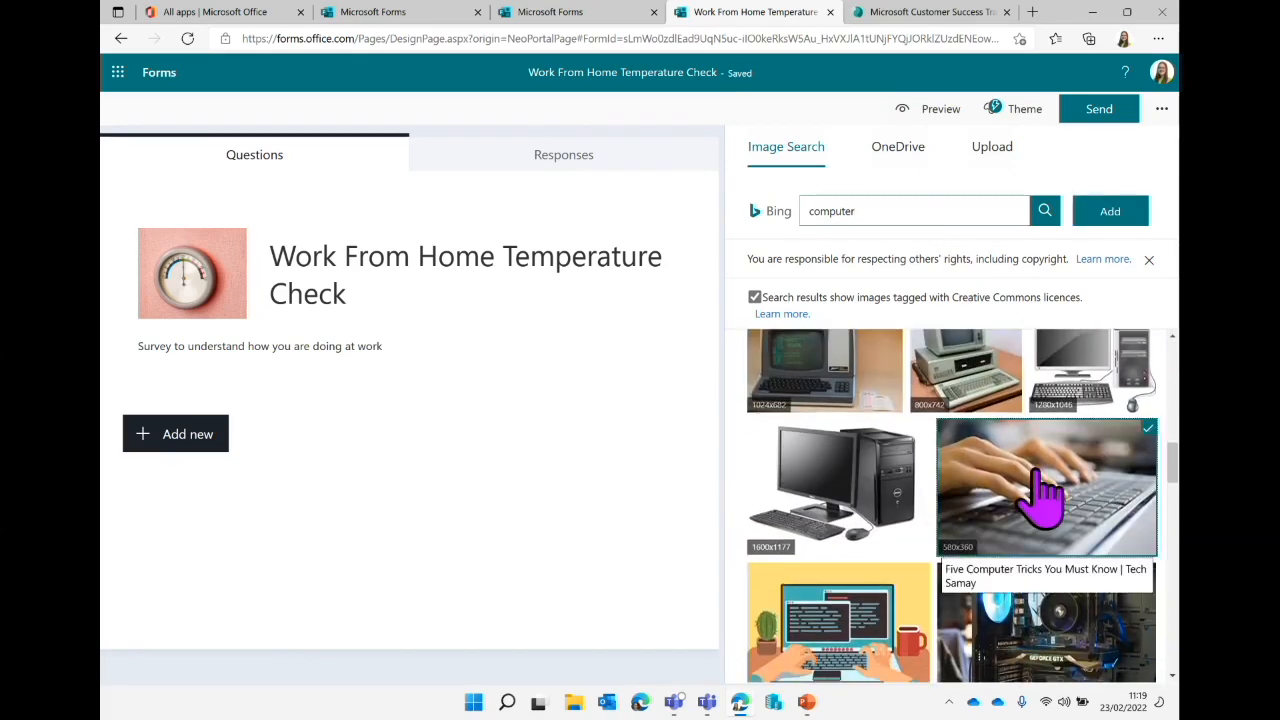
click(1106, 212)
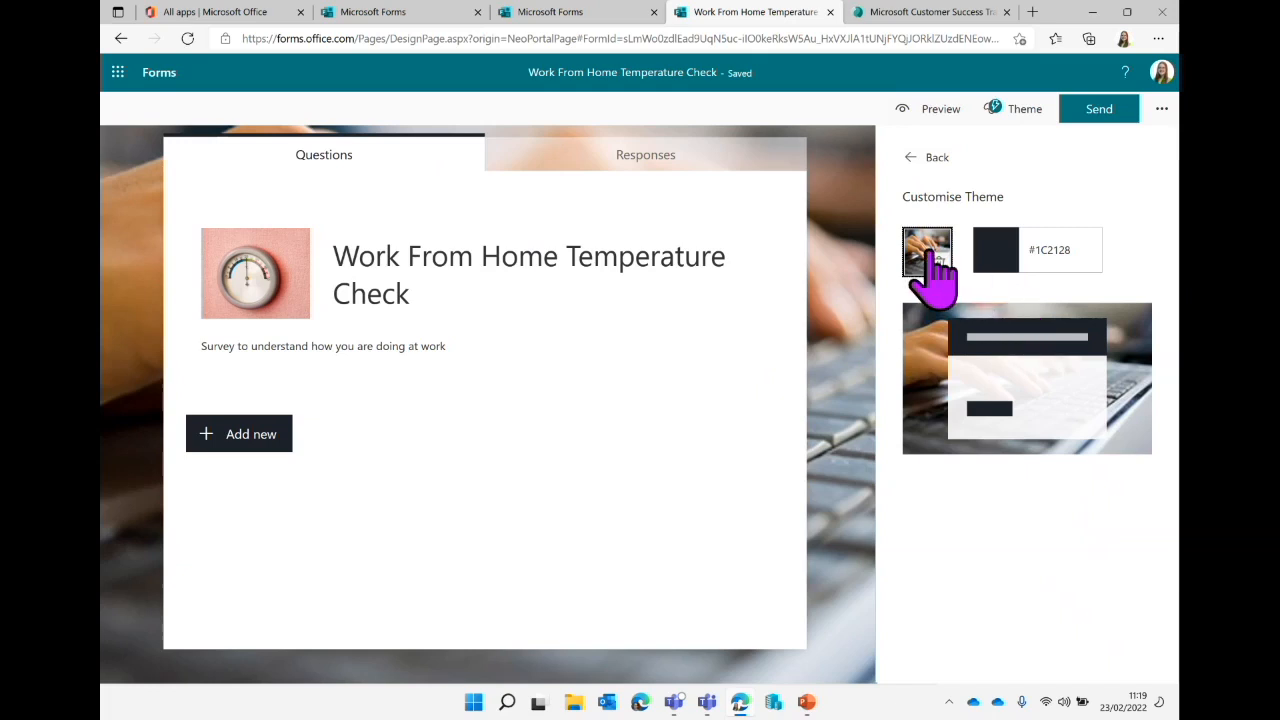
Return to the theme ideas and apply the blue-header theme with a tablet and keyboard on a desk, browsing the remaining themes.
click(910, 157)
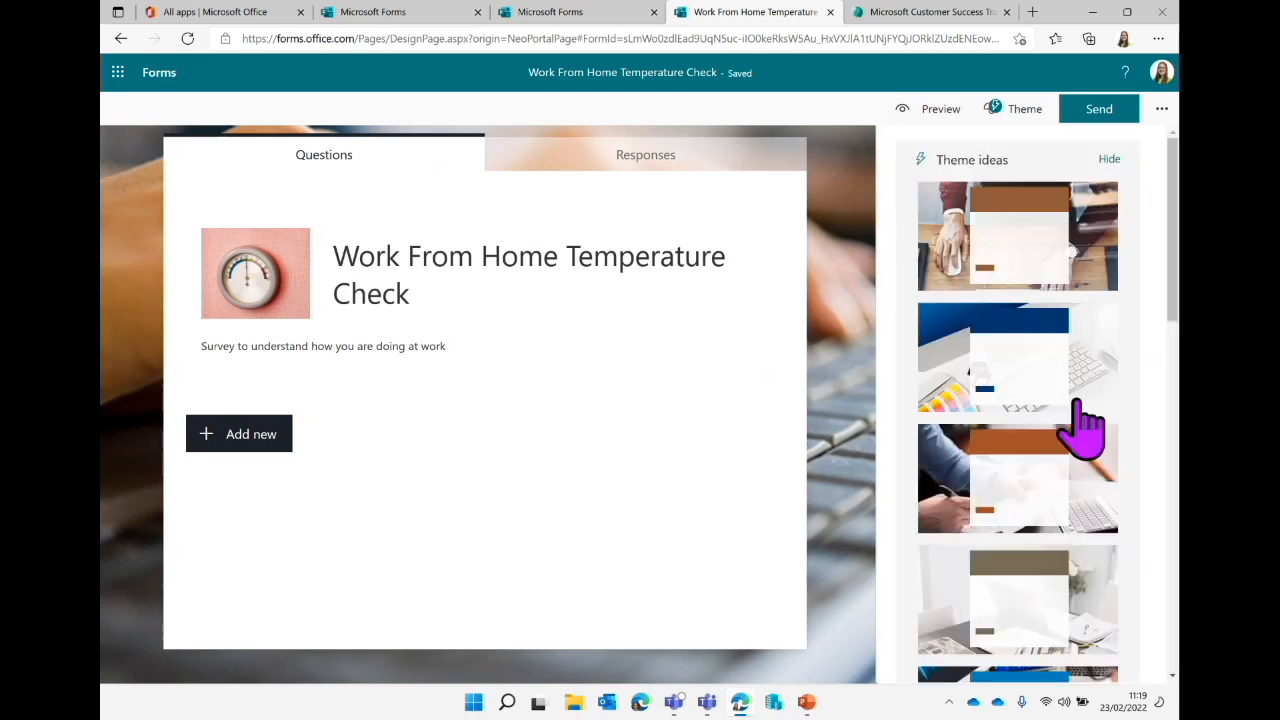
scroll(1055, 378, down, 4)
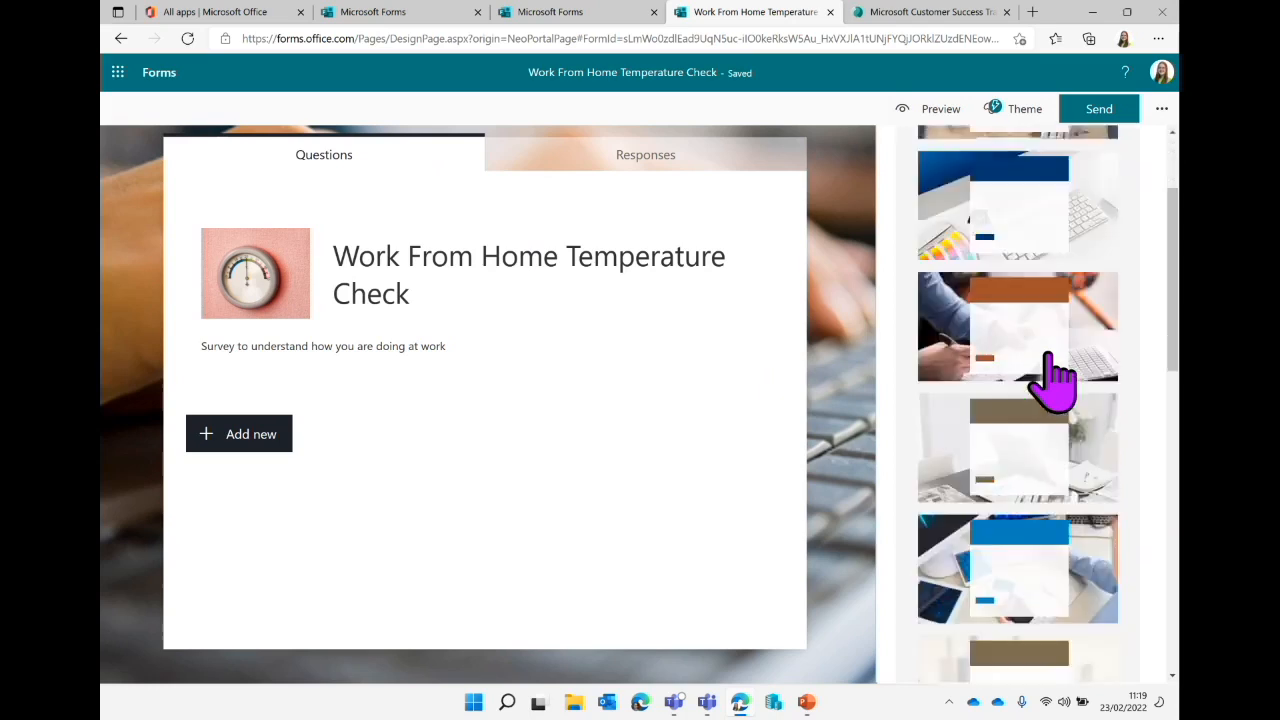
click(1075, 386)
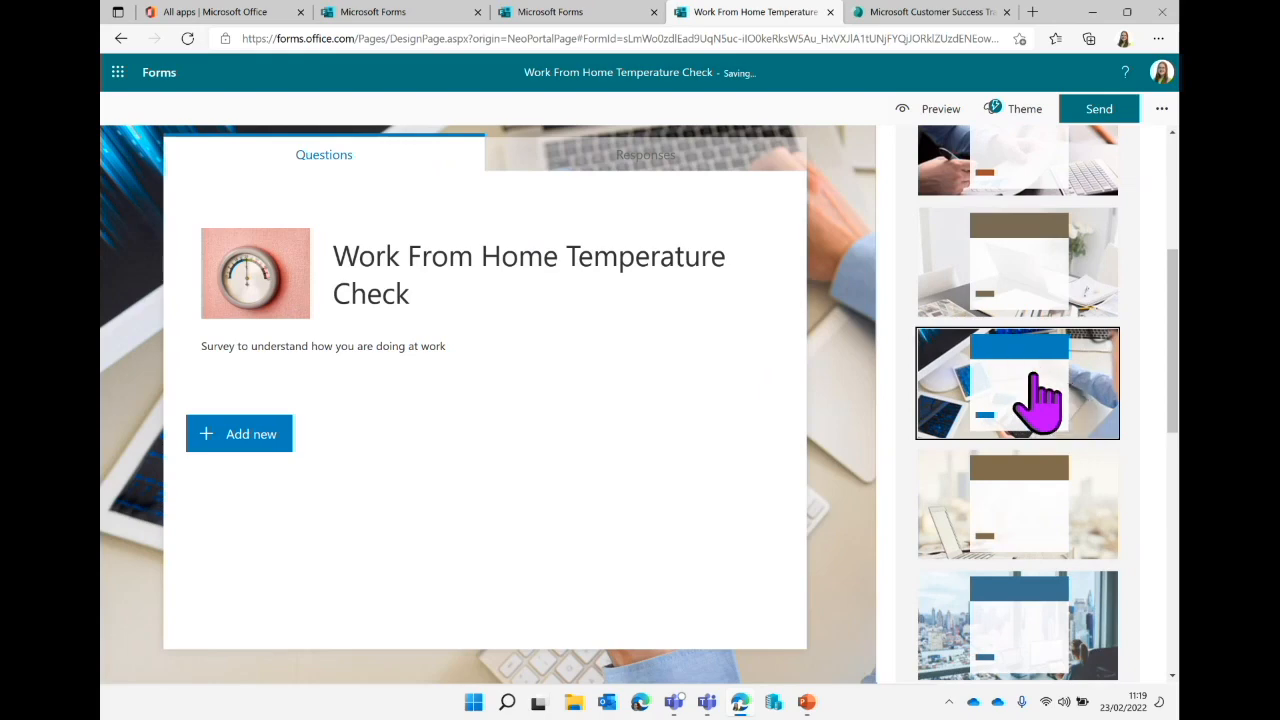
scroll(1043, 386, down, 4)
scroll(1043, 386, down, 4)
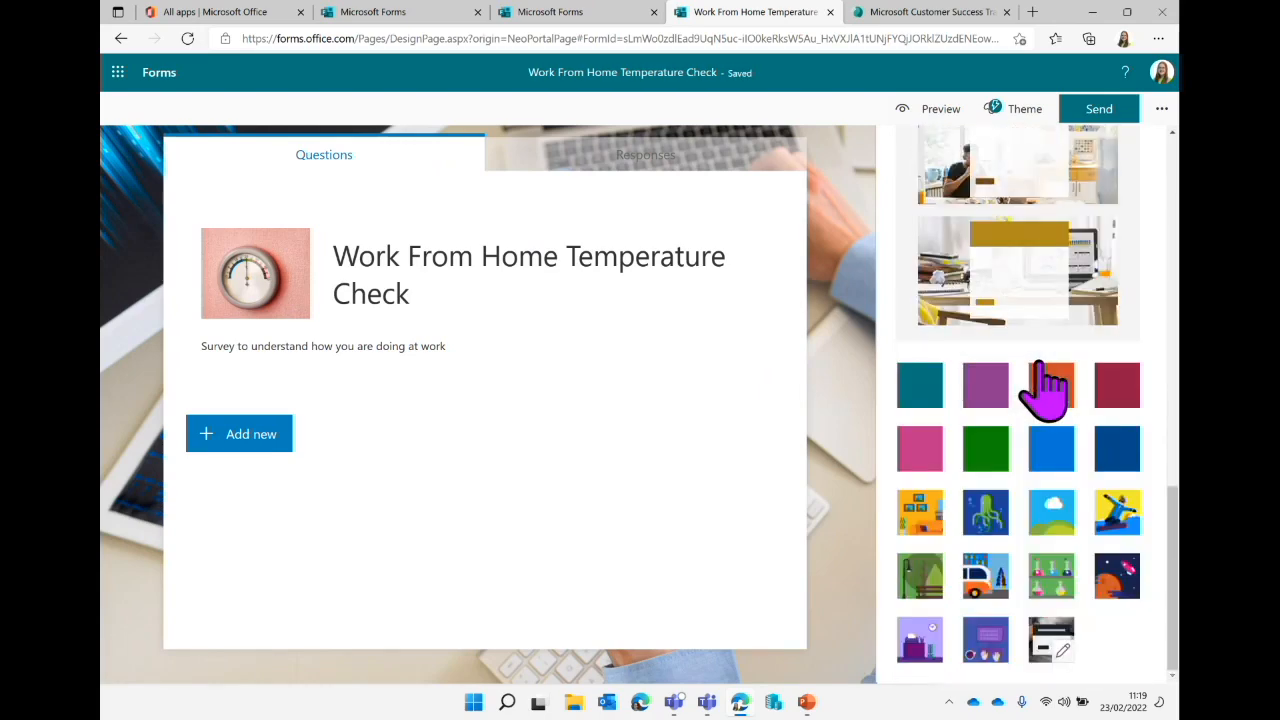
scroll(1050, 386, up, 10)
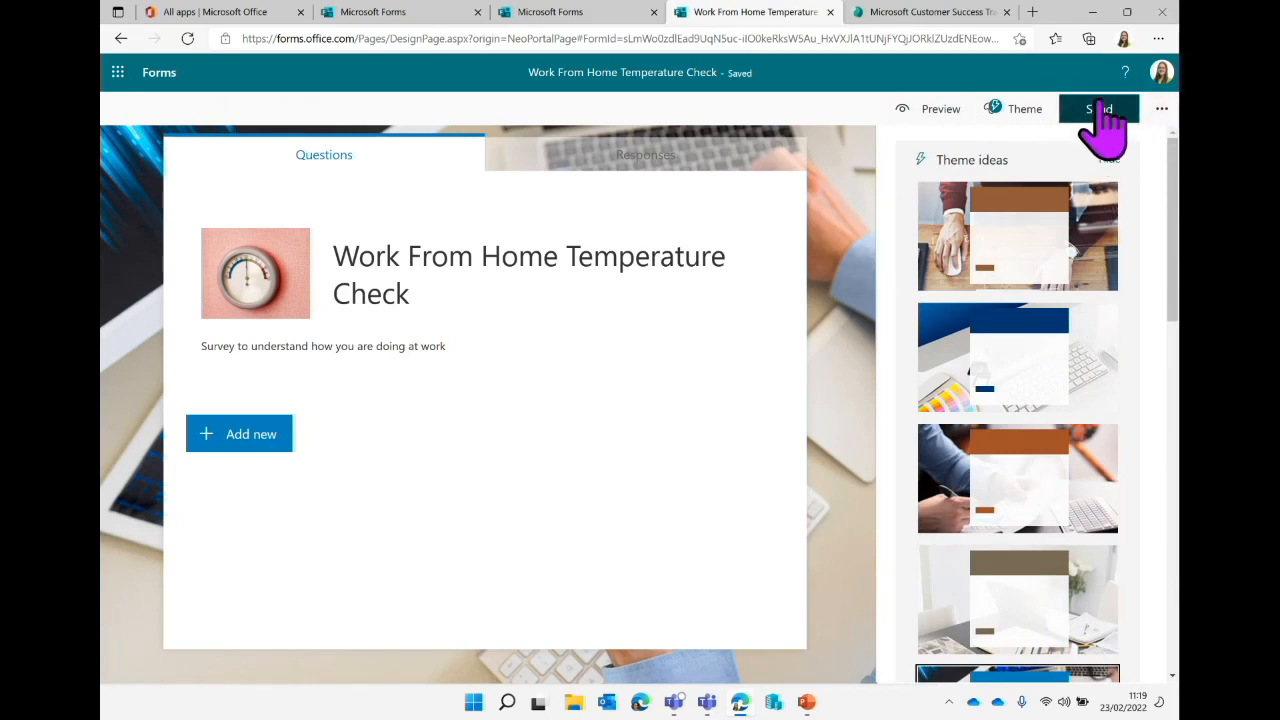
Open the form's sharing options, try limiting it to specific people in the organisation, and set it to "Anyone can respond".
click(1085, 115)
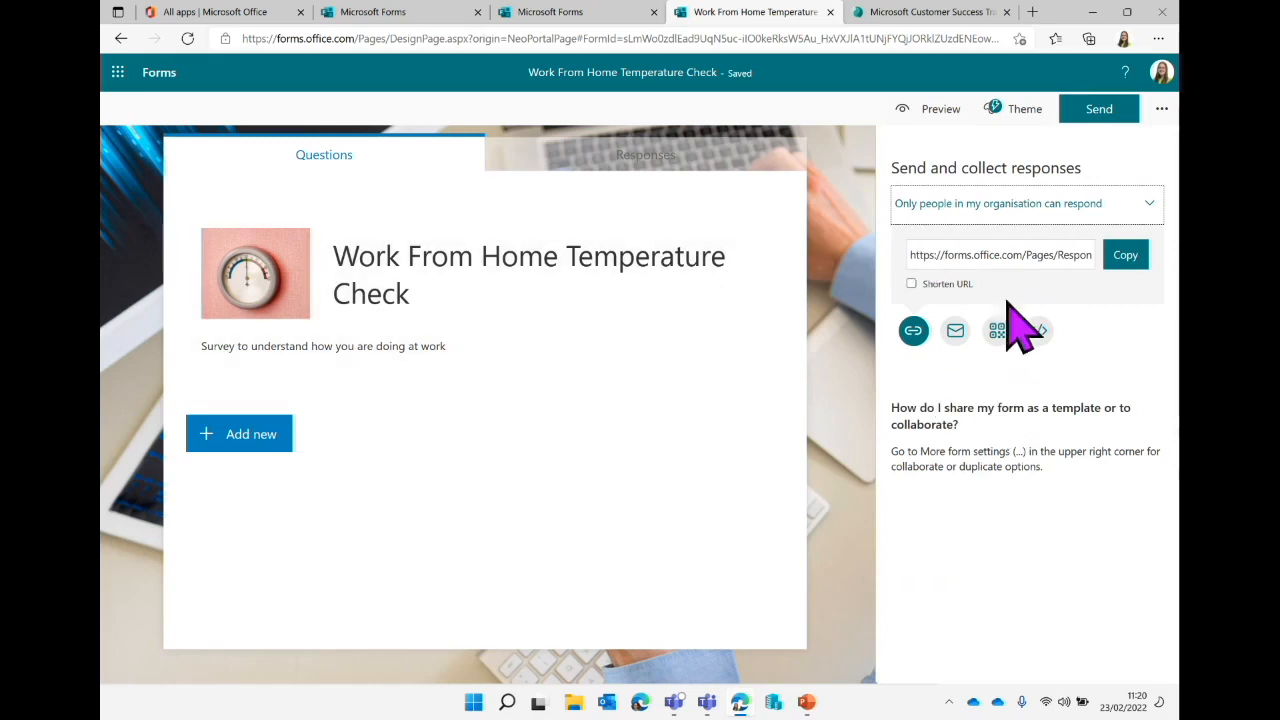
click(1056, 214)
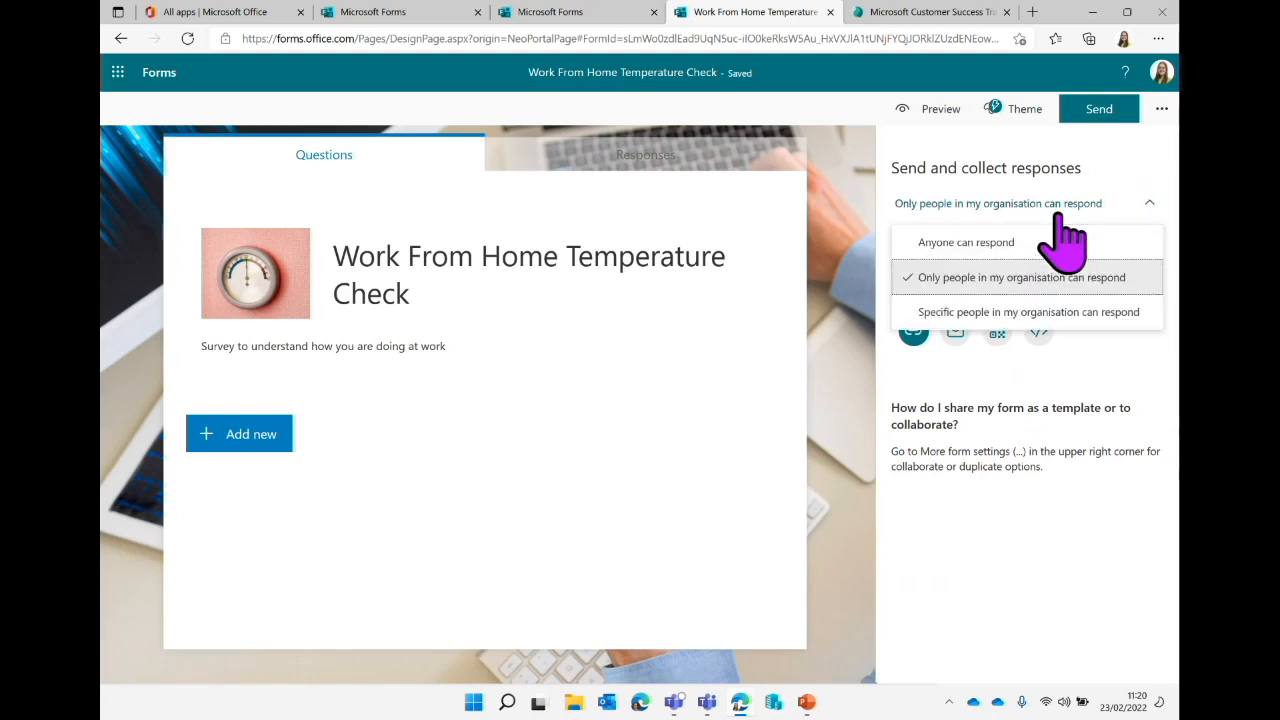
click(1020, 313)
click(980, 236)
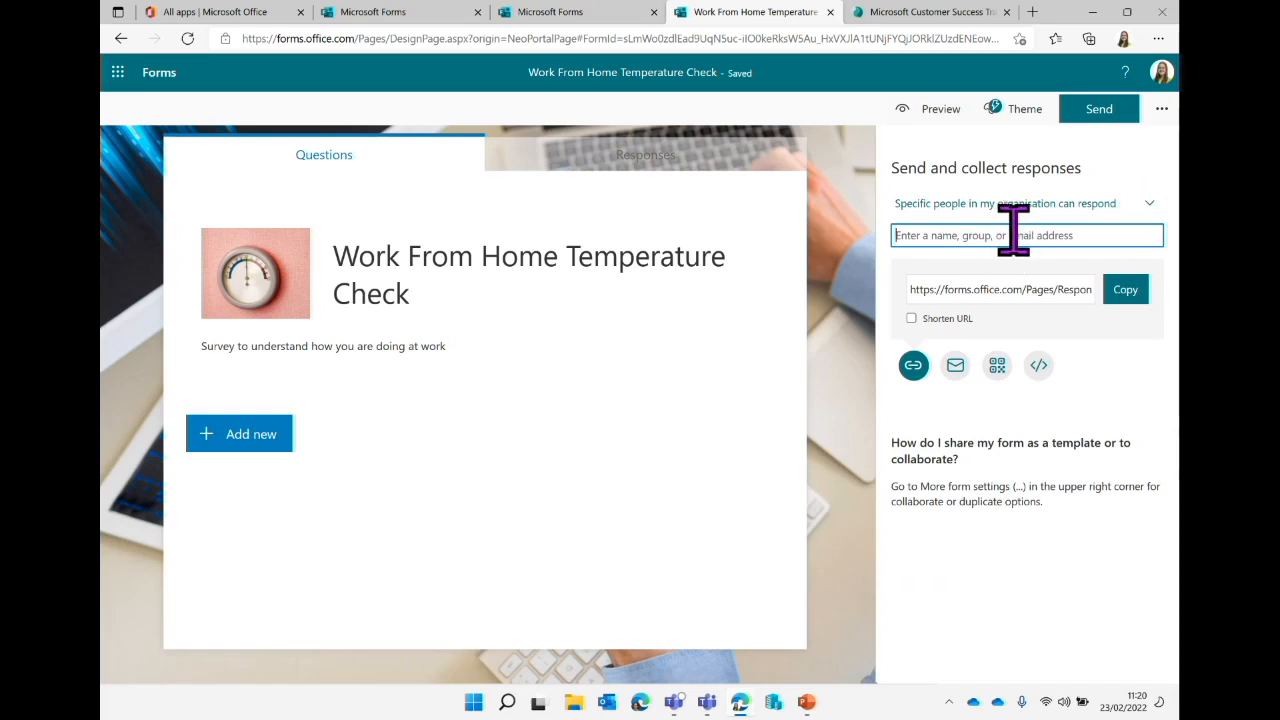
click(1035, 212)
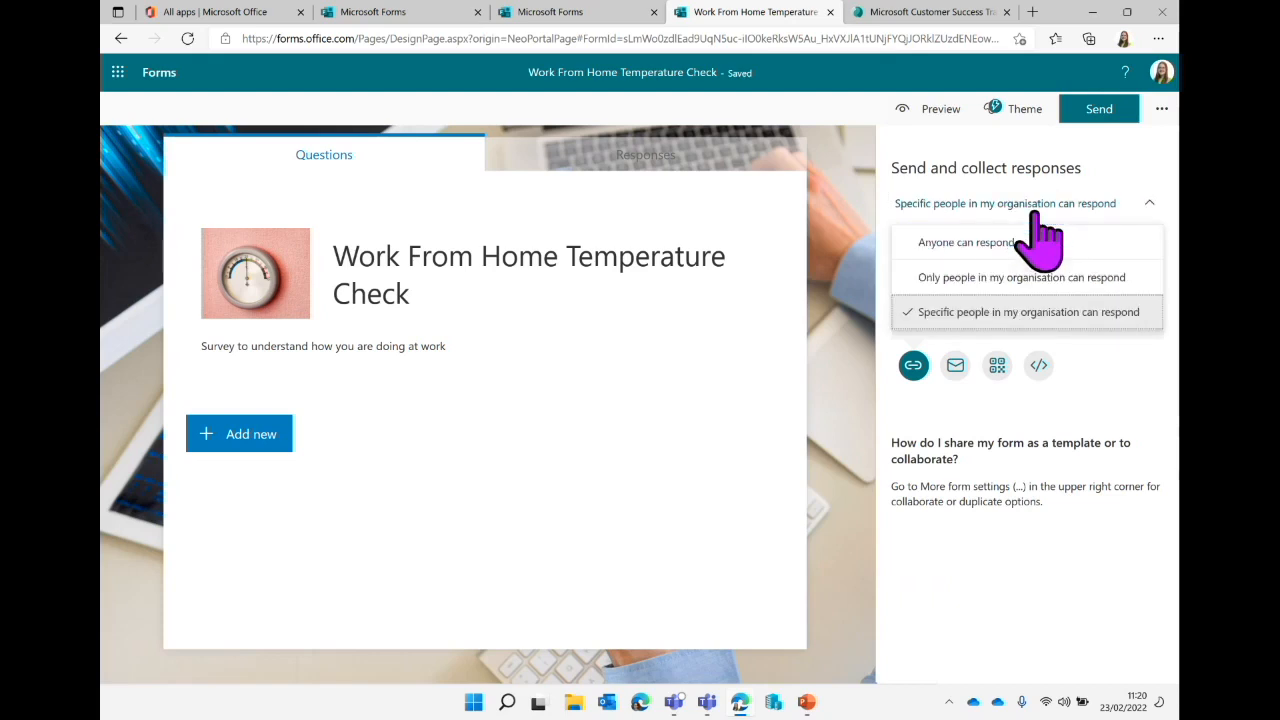
click(972, 244)
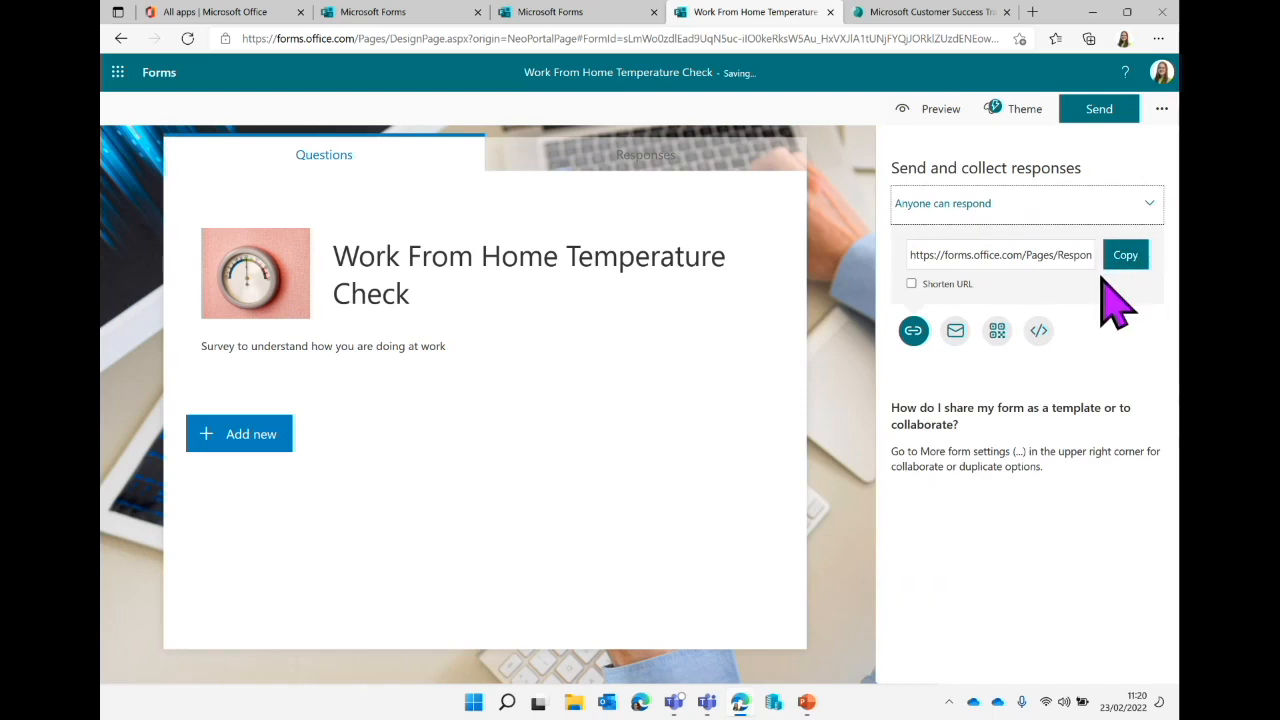
Shorten the URL of the form's response link and select the shortened link.
click(1049, 263)
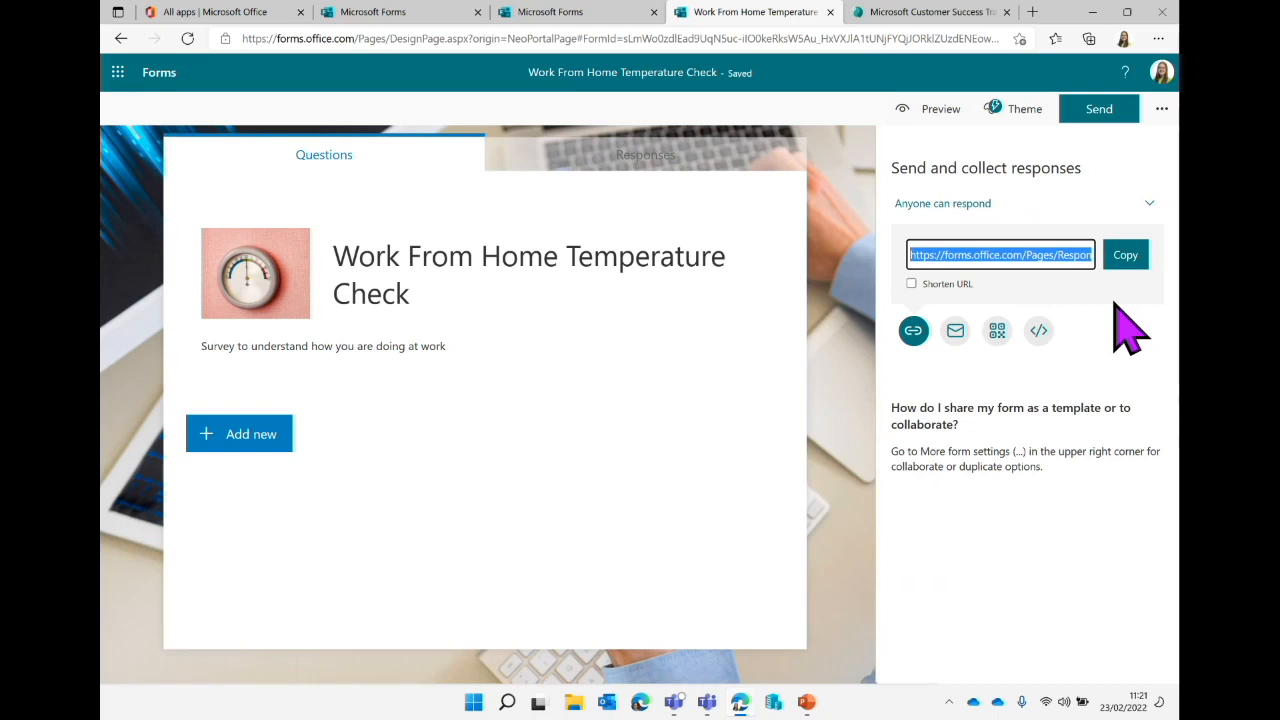
click(911, 284)
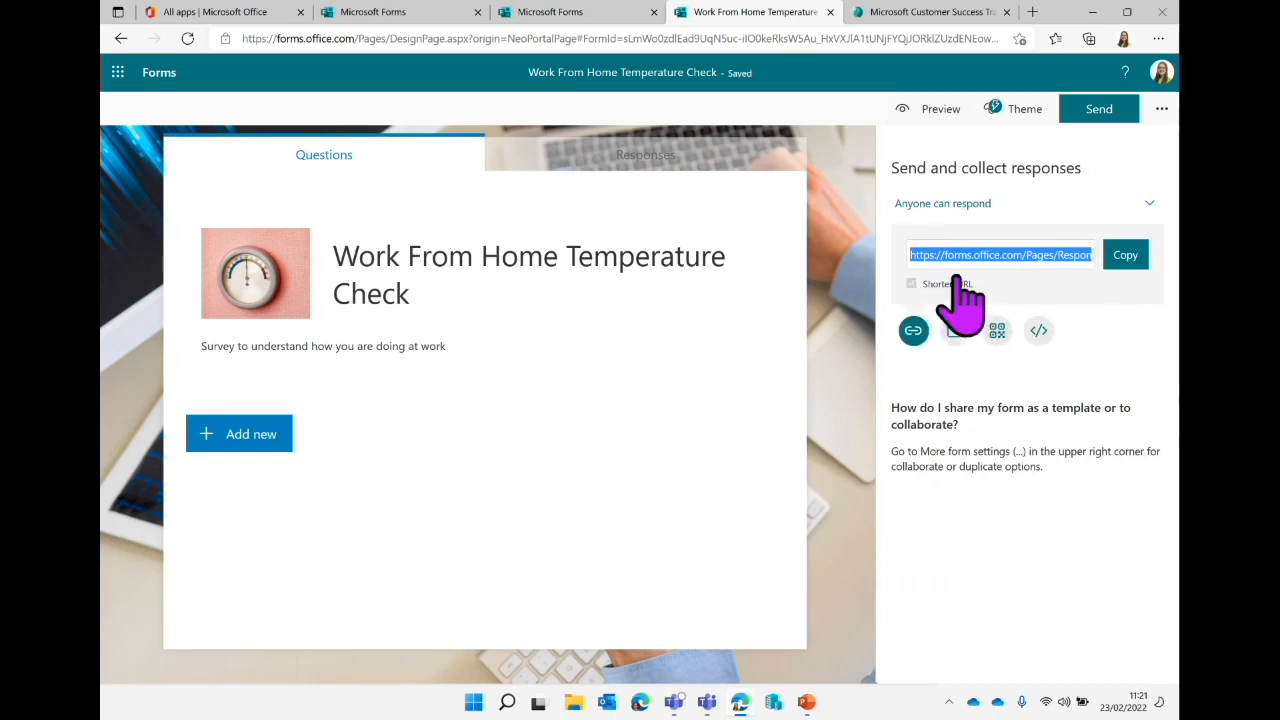
click(1083, 255)
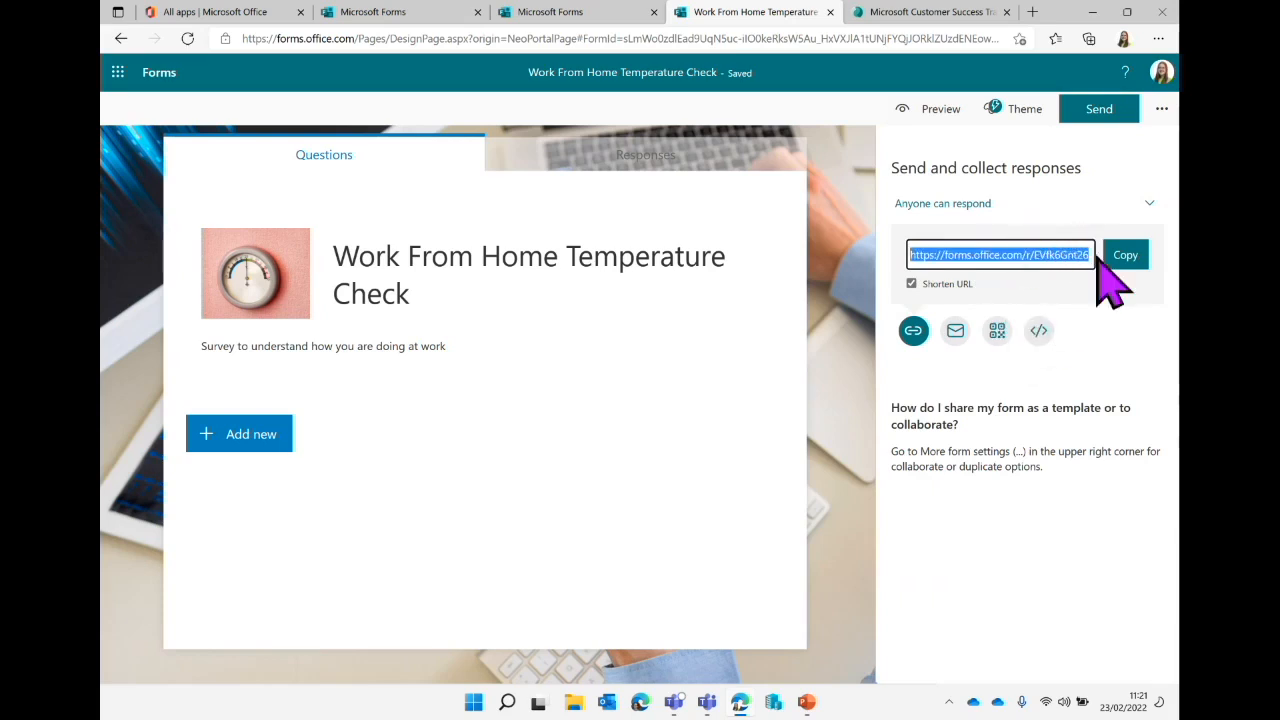
click(1060, 257)
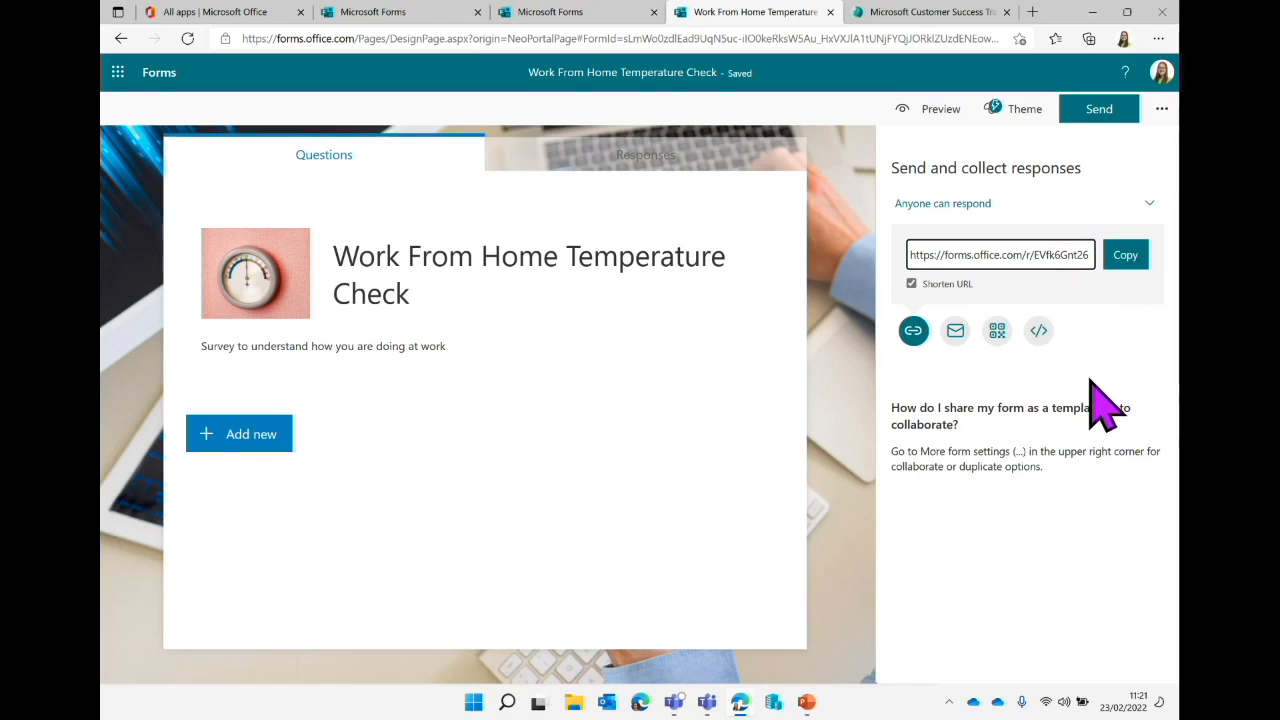
Open an email invitation containing the form's link in Outlook and discard the draft without saving.
click(955, 330)
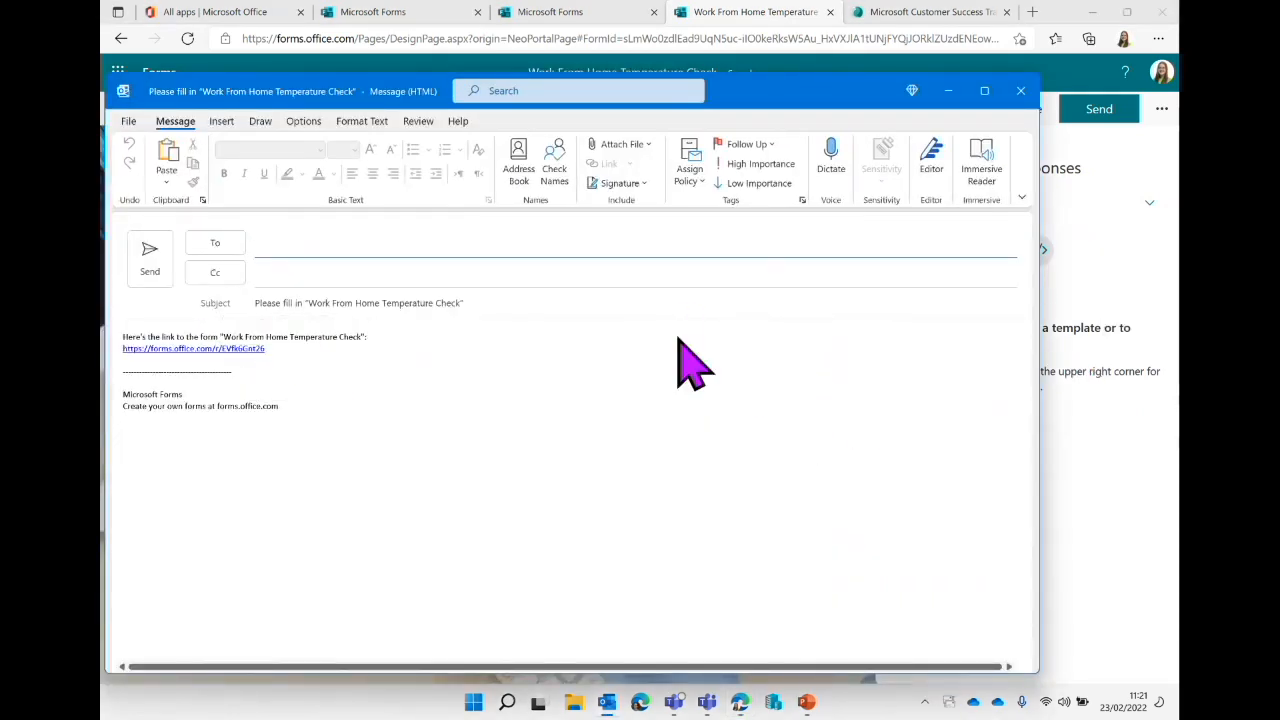
click(1020, 90)
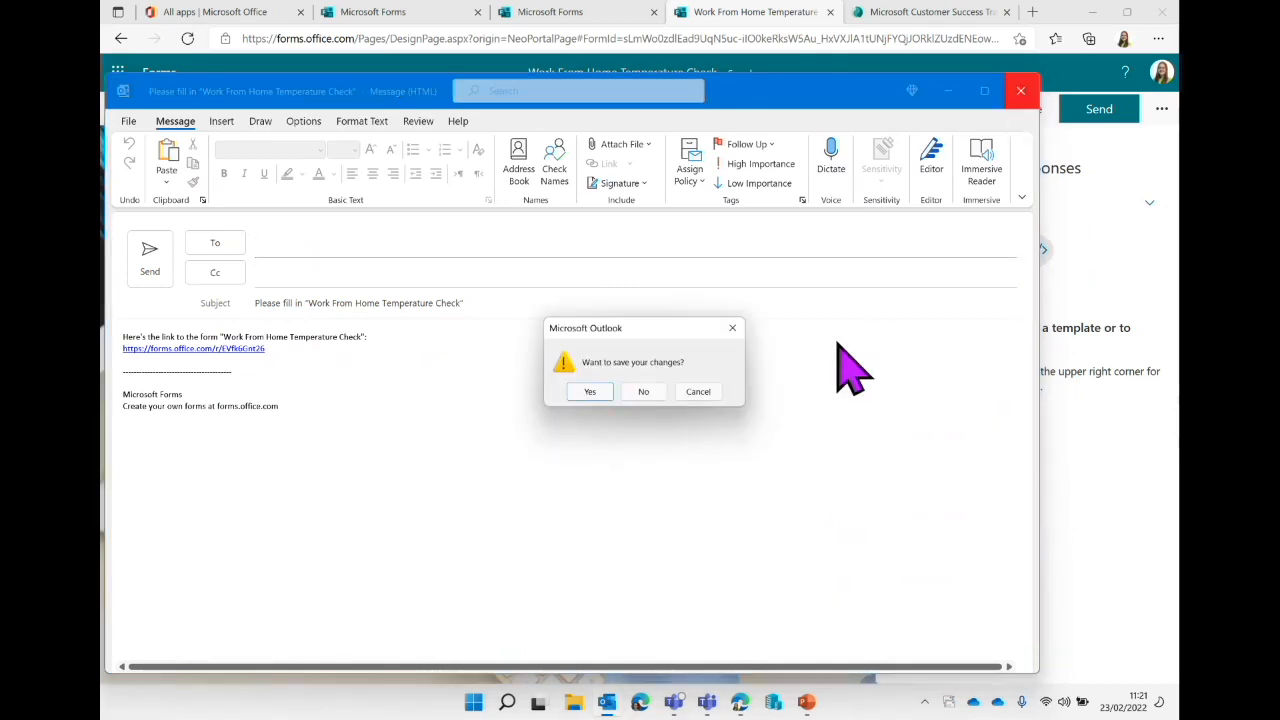
click(643, 391)
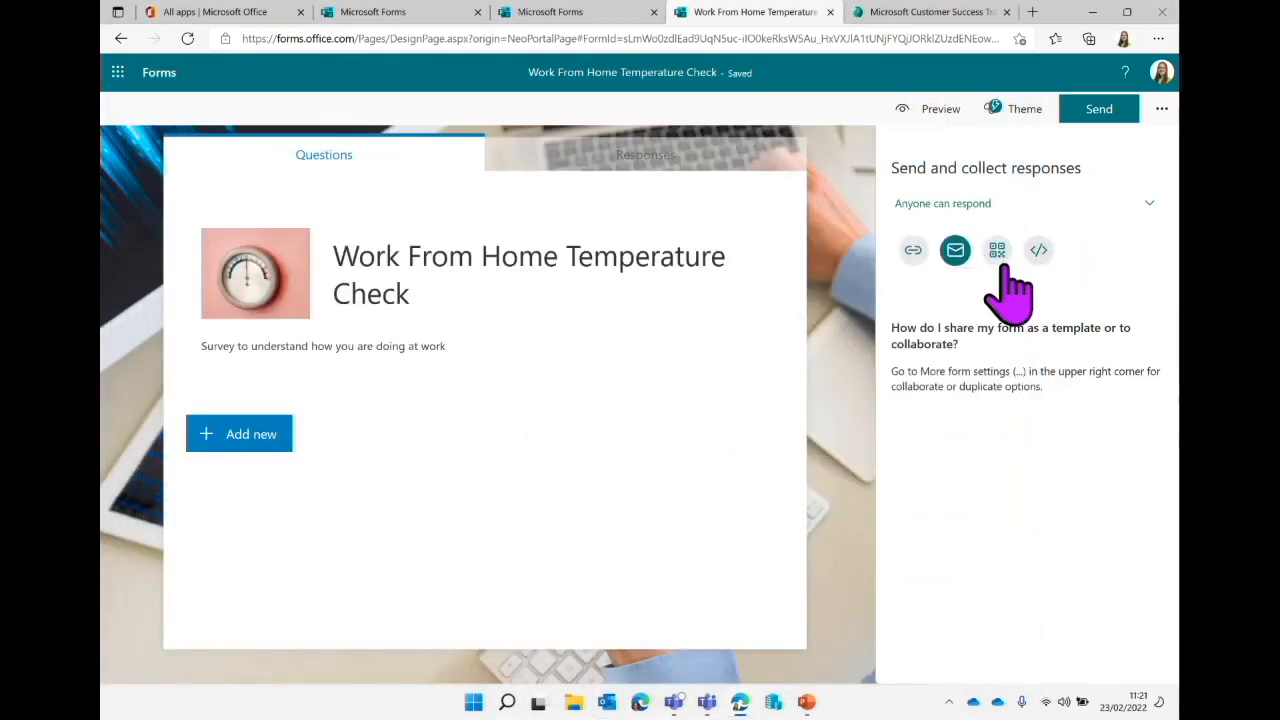
View the form's QR code and embed code sharing options, and return to the response link.
click(998, 255)
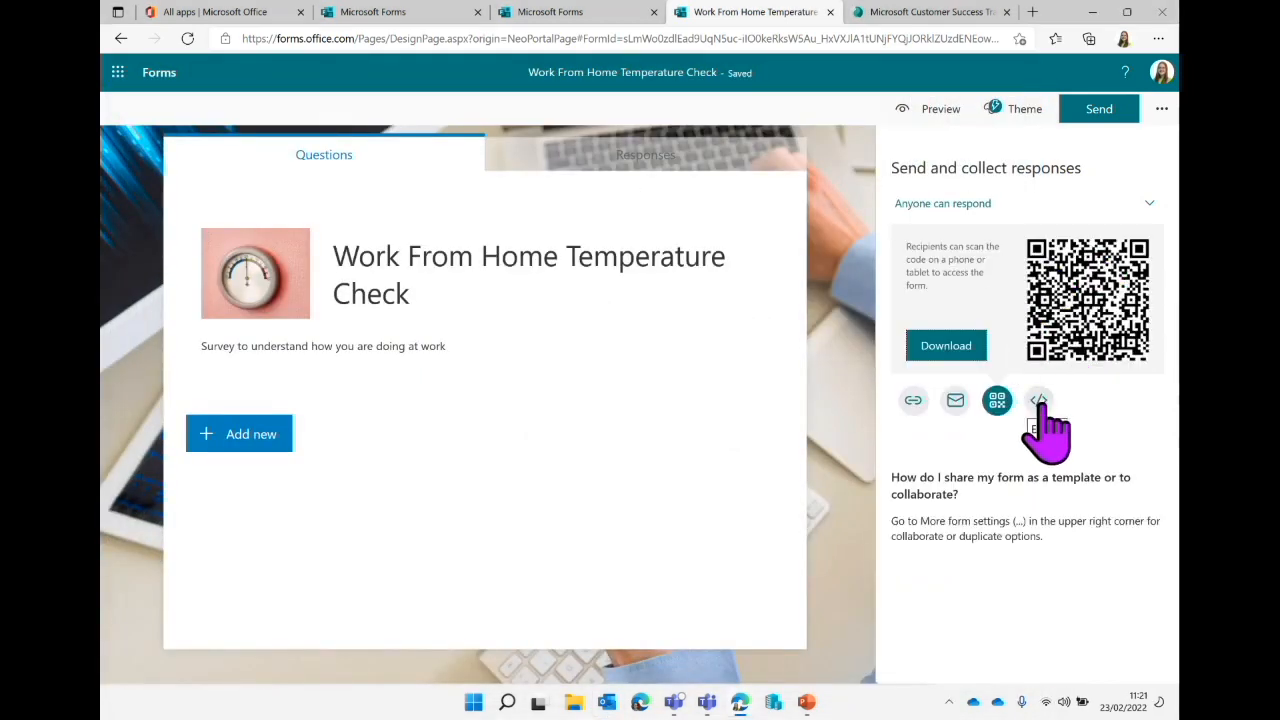
click(1040, 402)
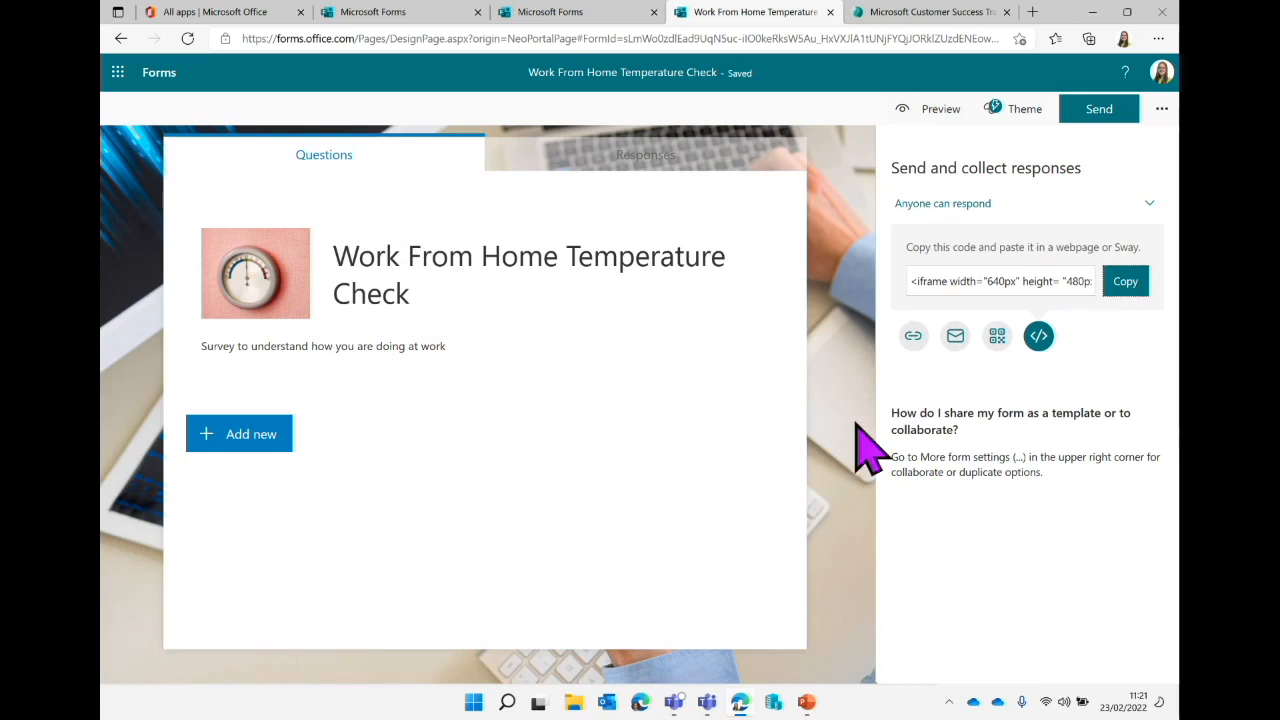
click(1124, 296)
click(911, 335)
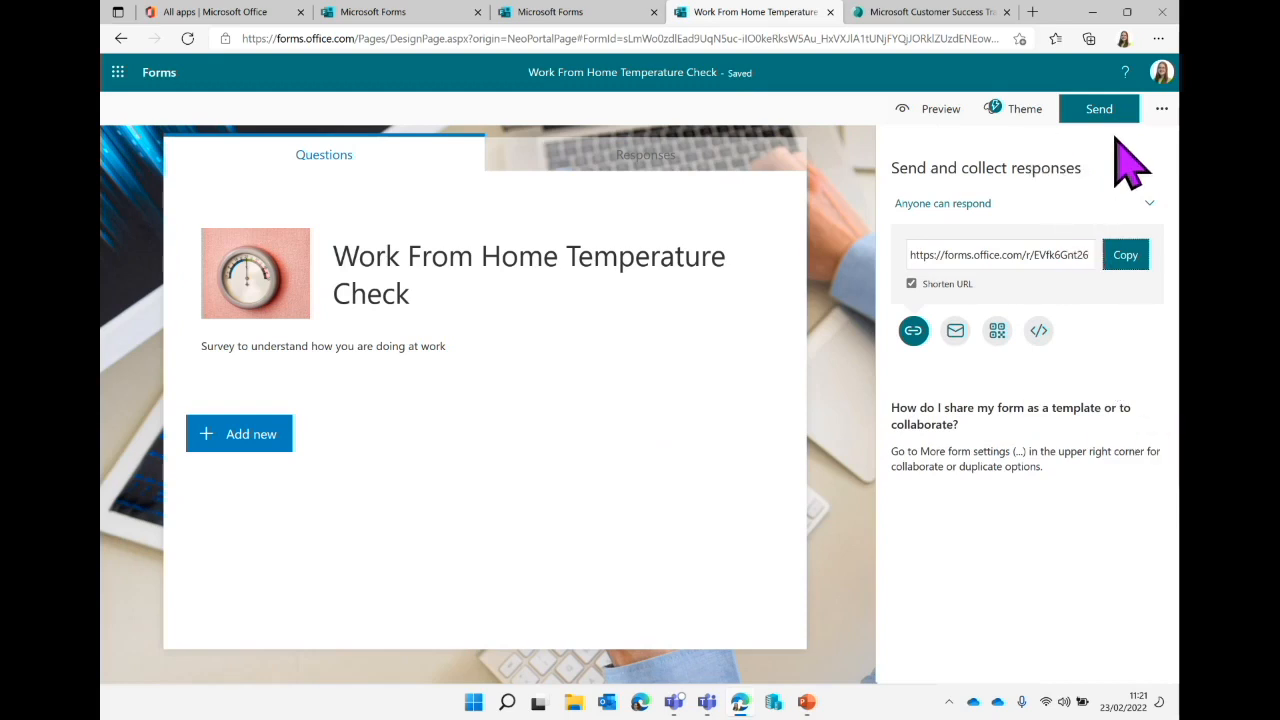
Examine the Collaborate or Duplicate options for sharing the form for editing or as a template.
click(1160, 109)
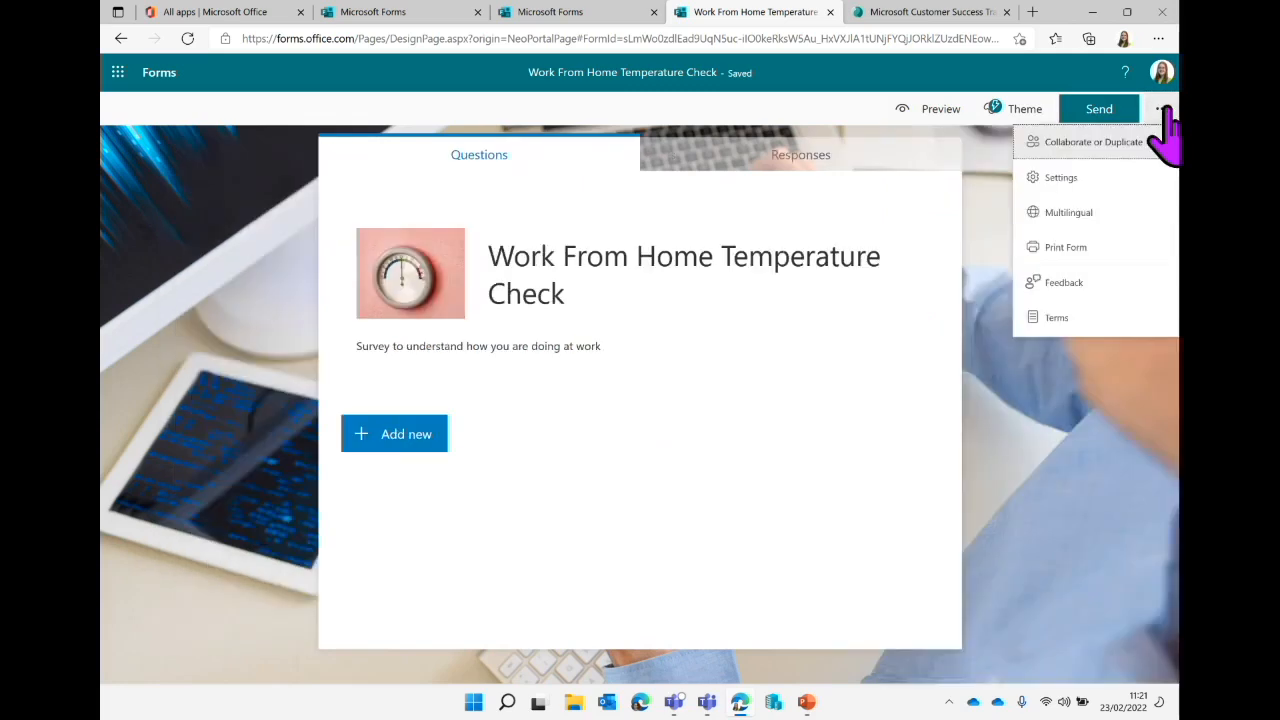
click(1093, 142)
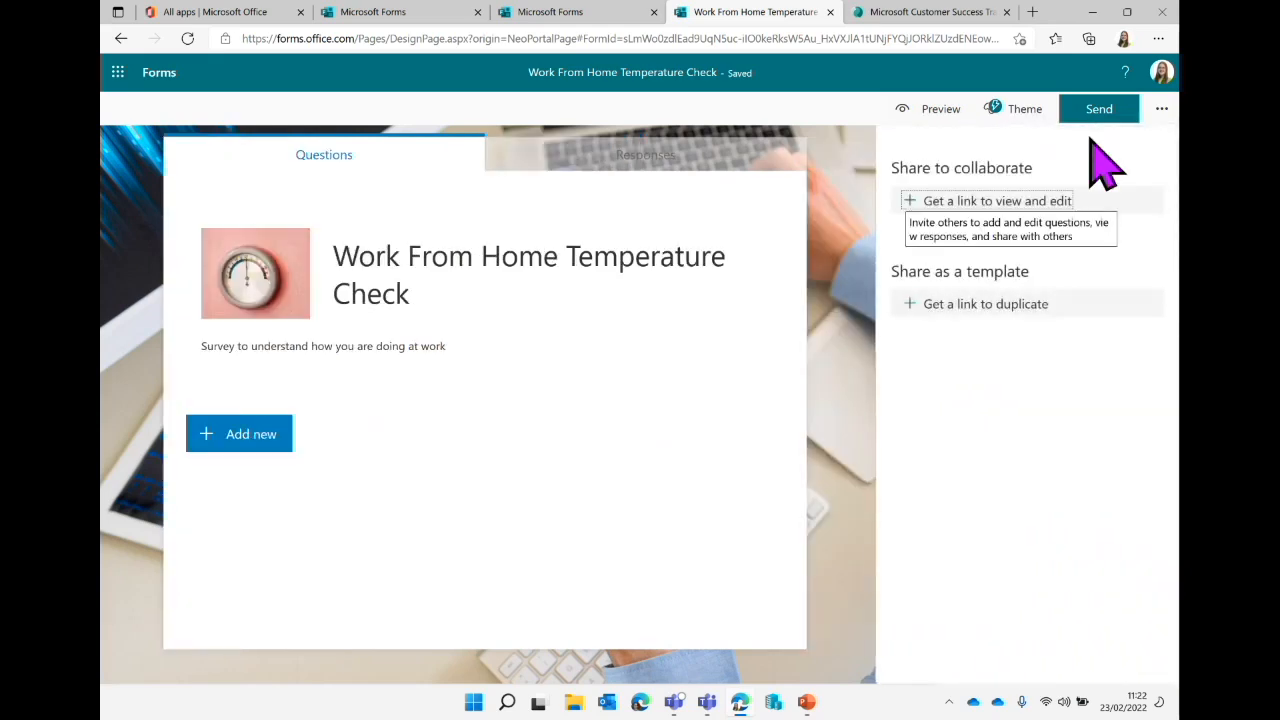
click(1162, 108)
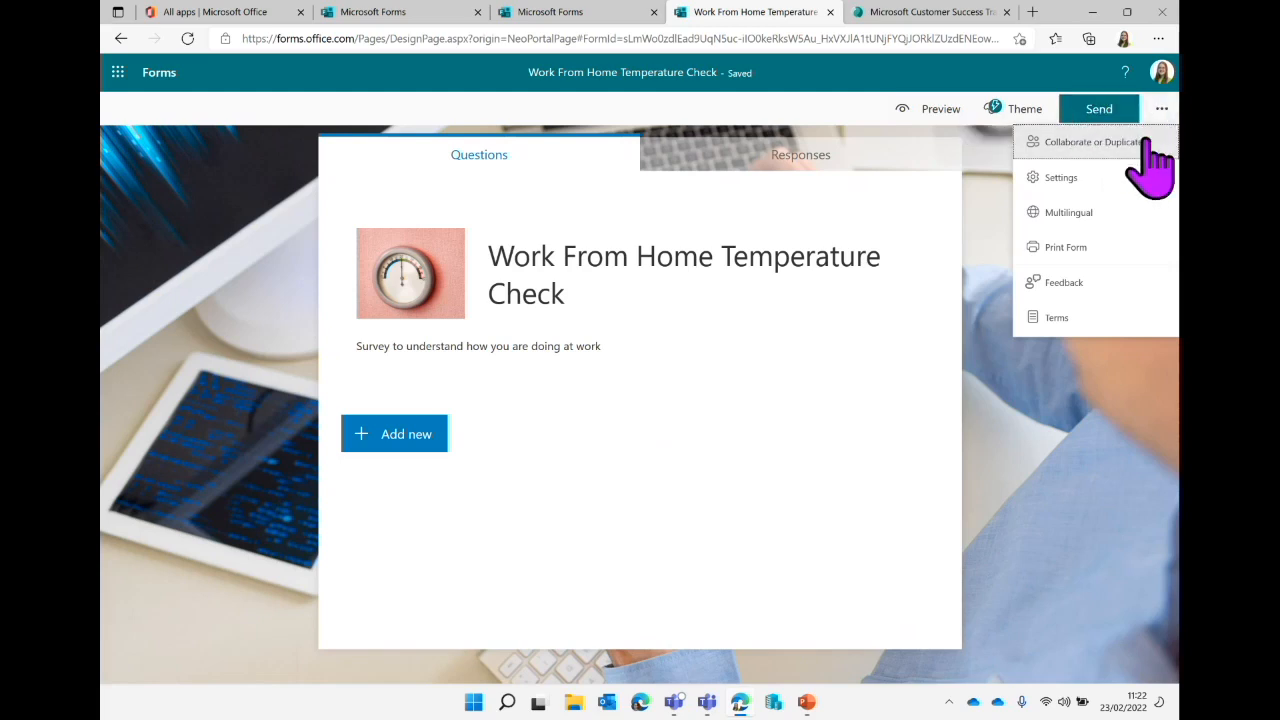
click(1150, 145)
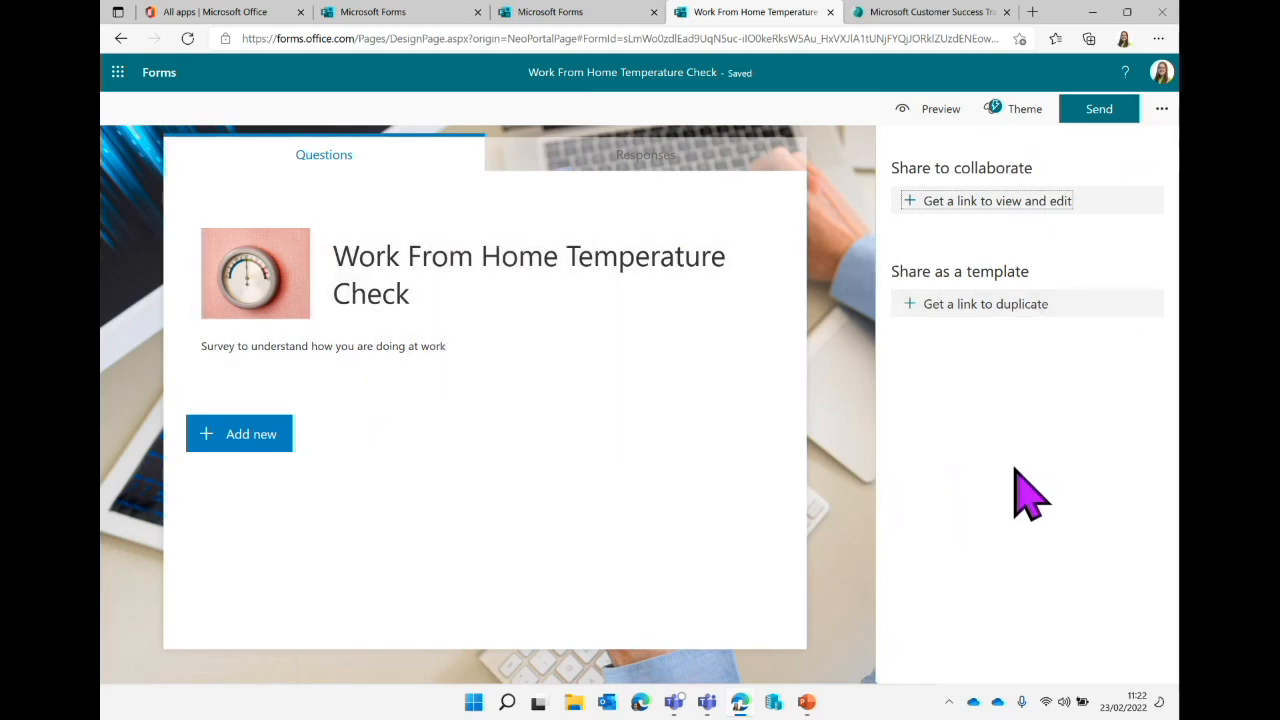
Open the form's settings, turn off Accept responses to view the recipient message option, and turn it back on.
click(1161, 112)
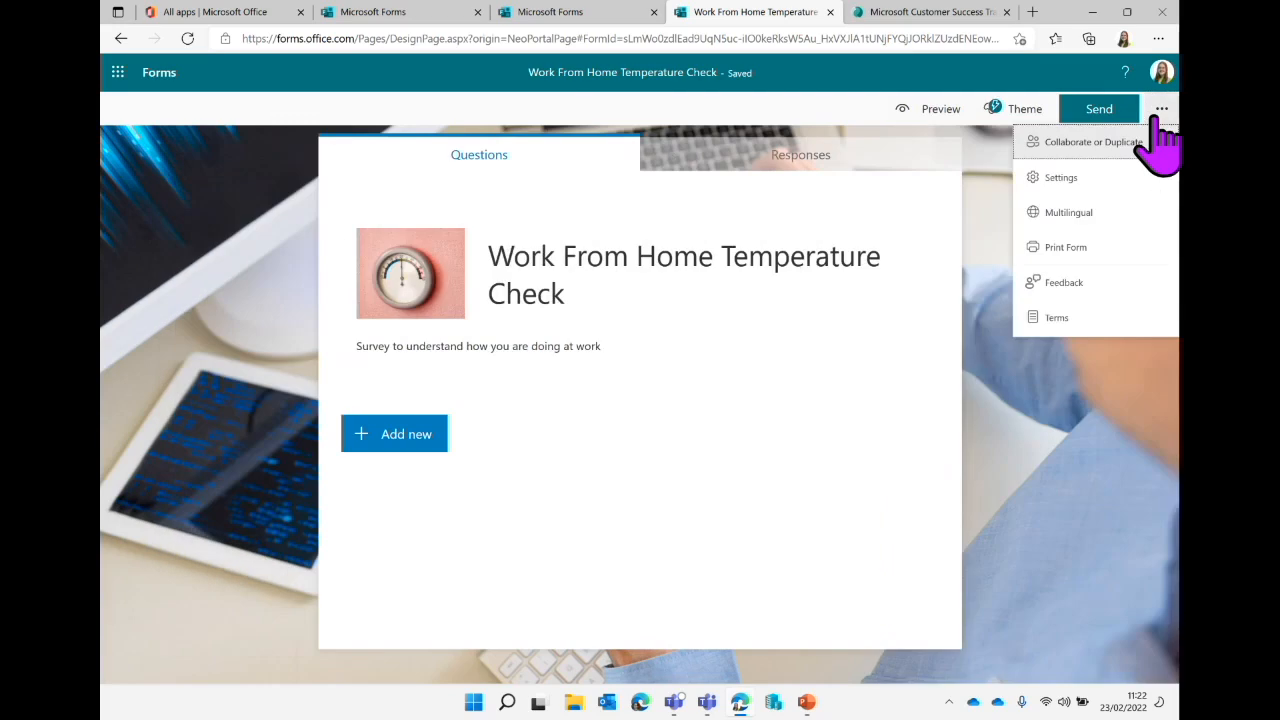
click(1112, 200)
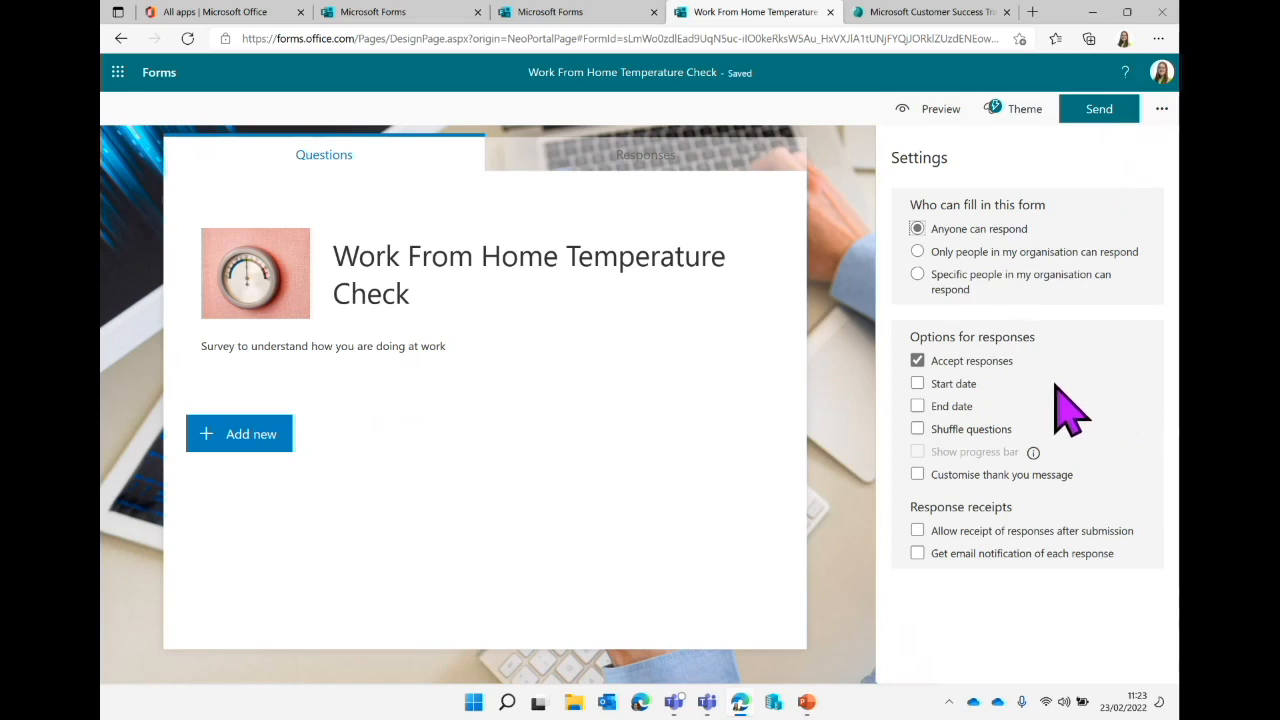
click(980, 366)
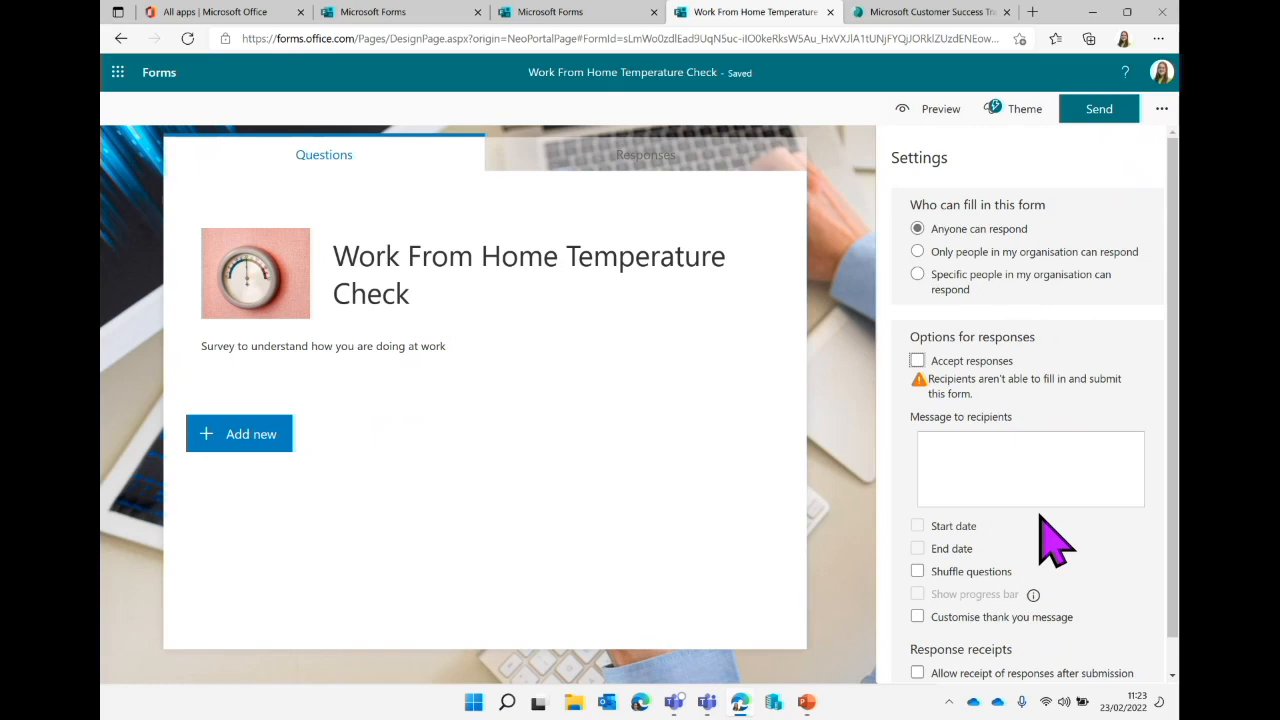
scroll(1055, 545, down, 1)
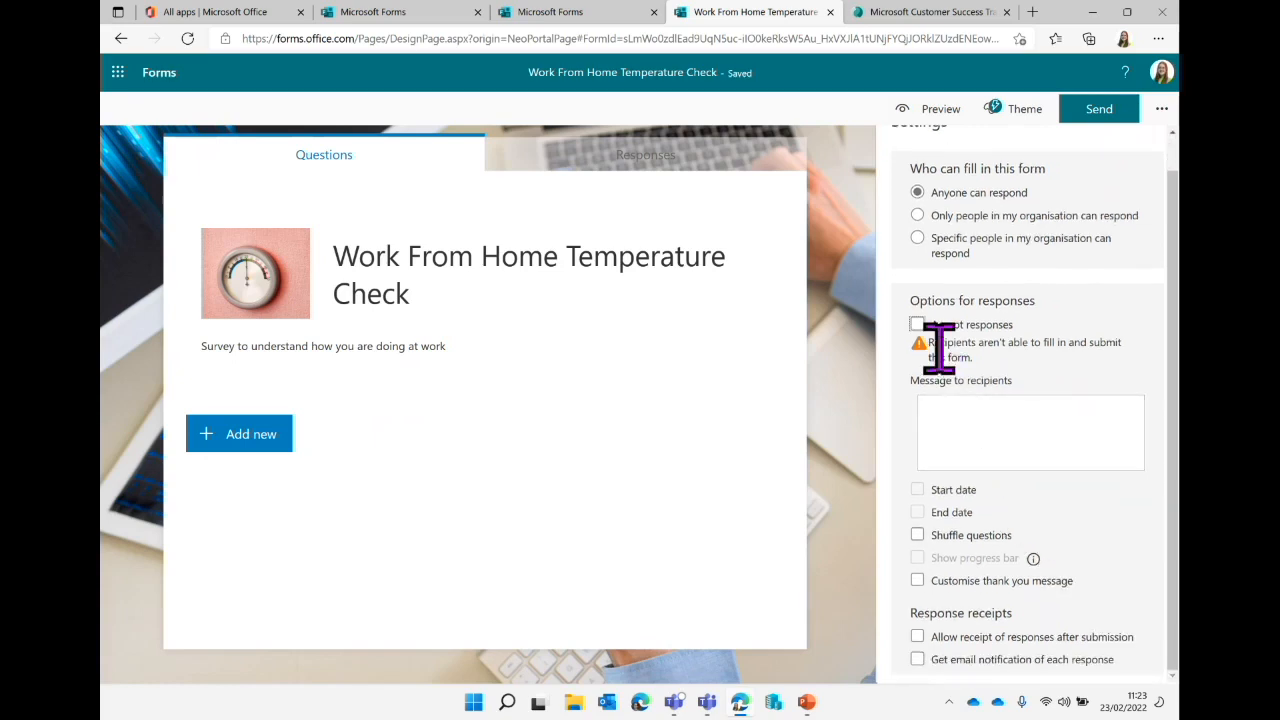
click(917, 325)
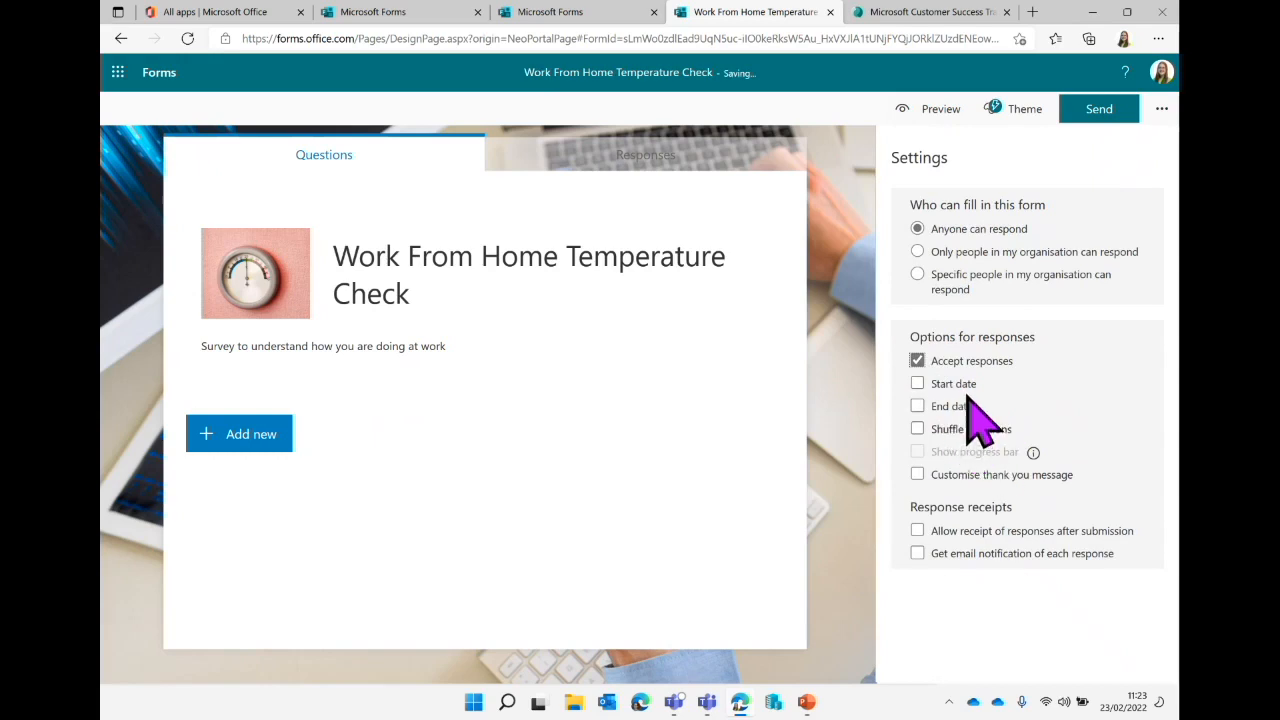
Limit the response window with a start date of 23/02/2022 at 11:15 and an end date of 23/02/2022 at 12:15.
click(918, 384)
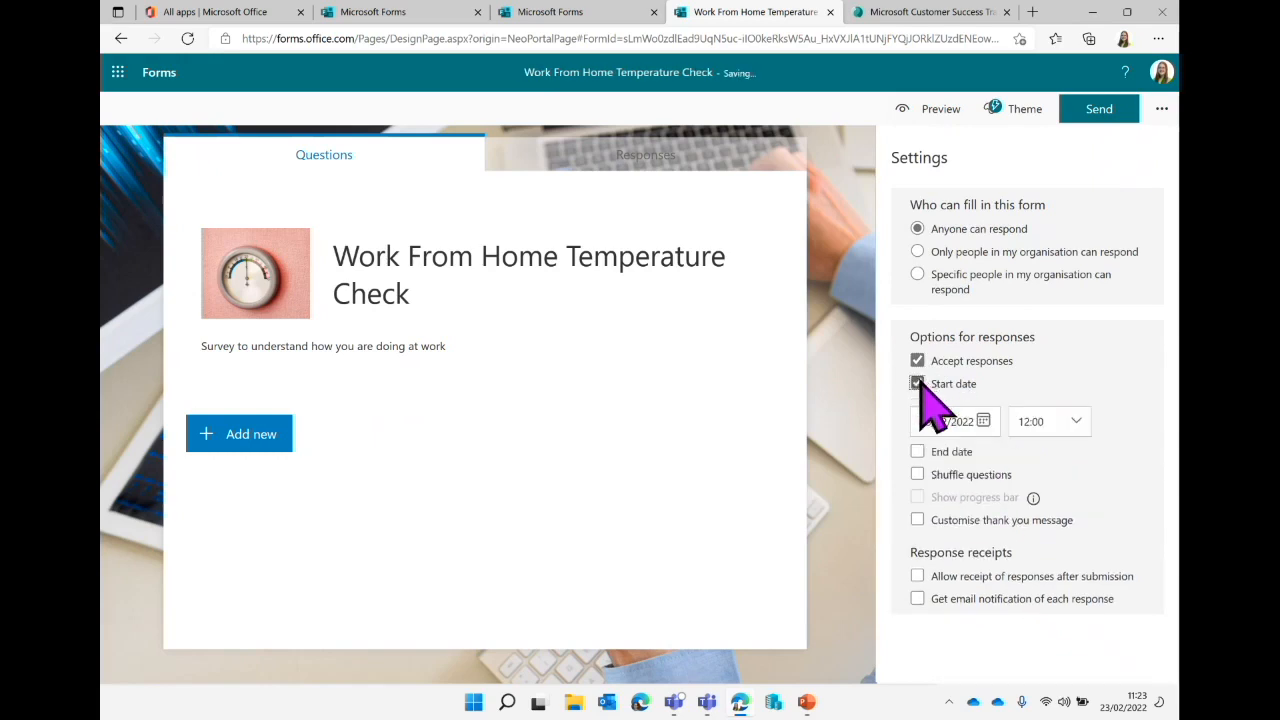
click(1080, 423)
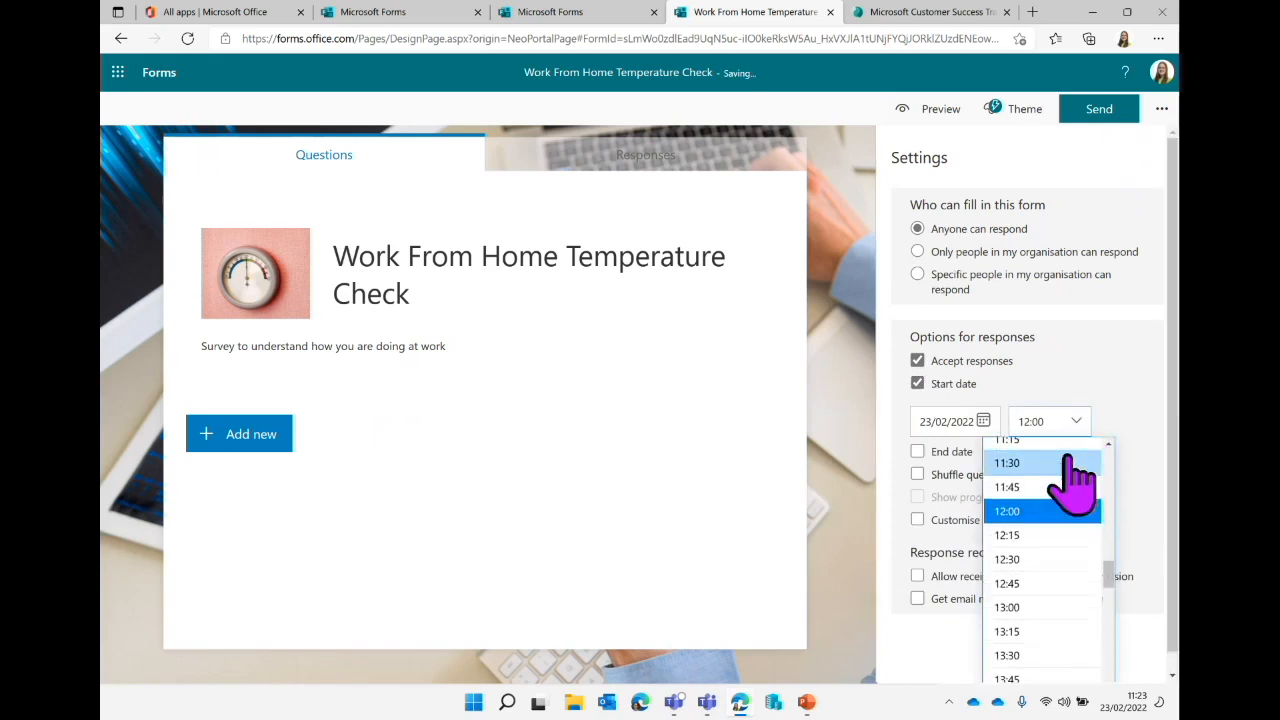
scroll(1067, 462, up, 1)
click(1068, 465)
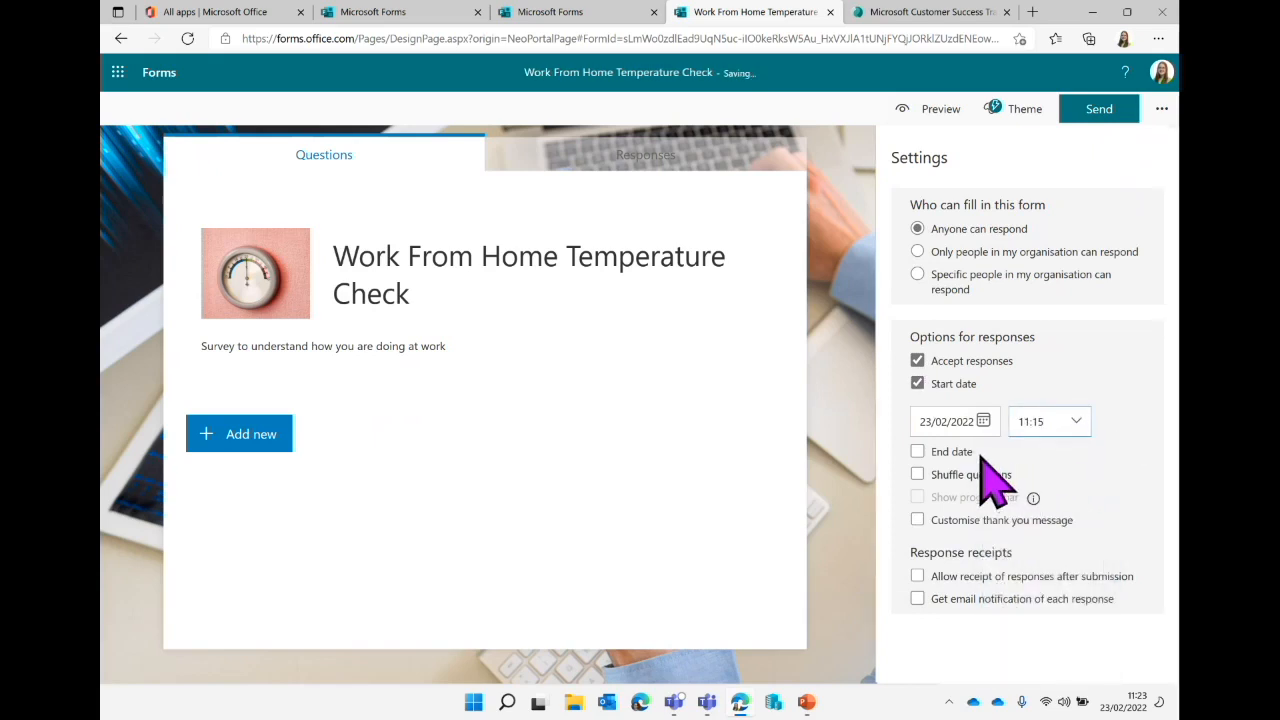
click(950, 453)
click(1076, 490)
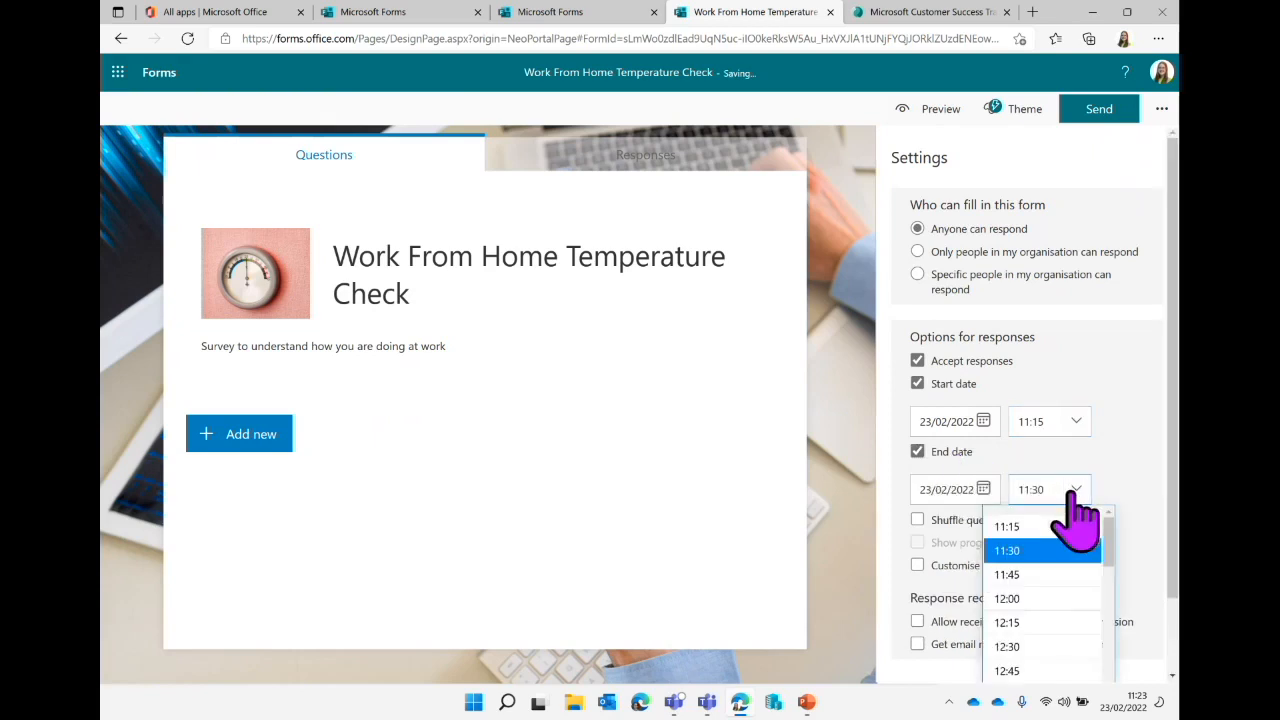
click(1072, 622)
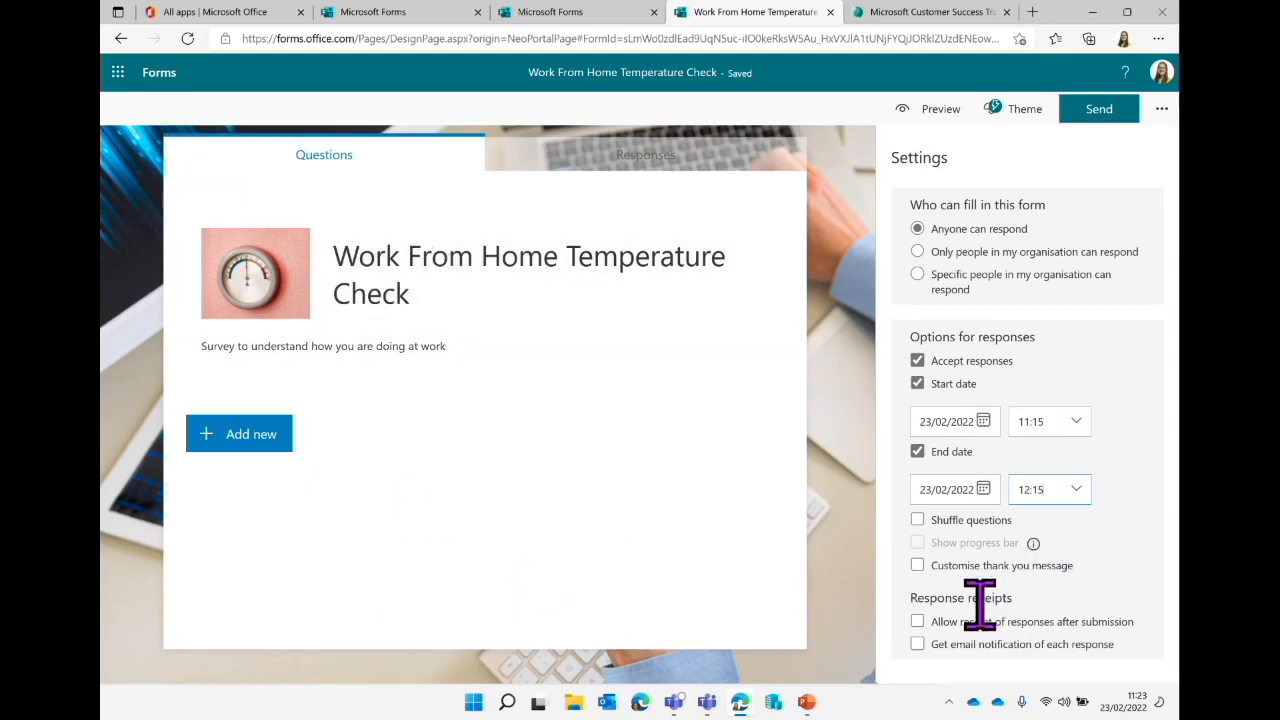
Customise the thank you message to read "Thank you for letting us know your thoughts." and review the response receipt options.
click(918, 566)
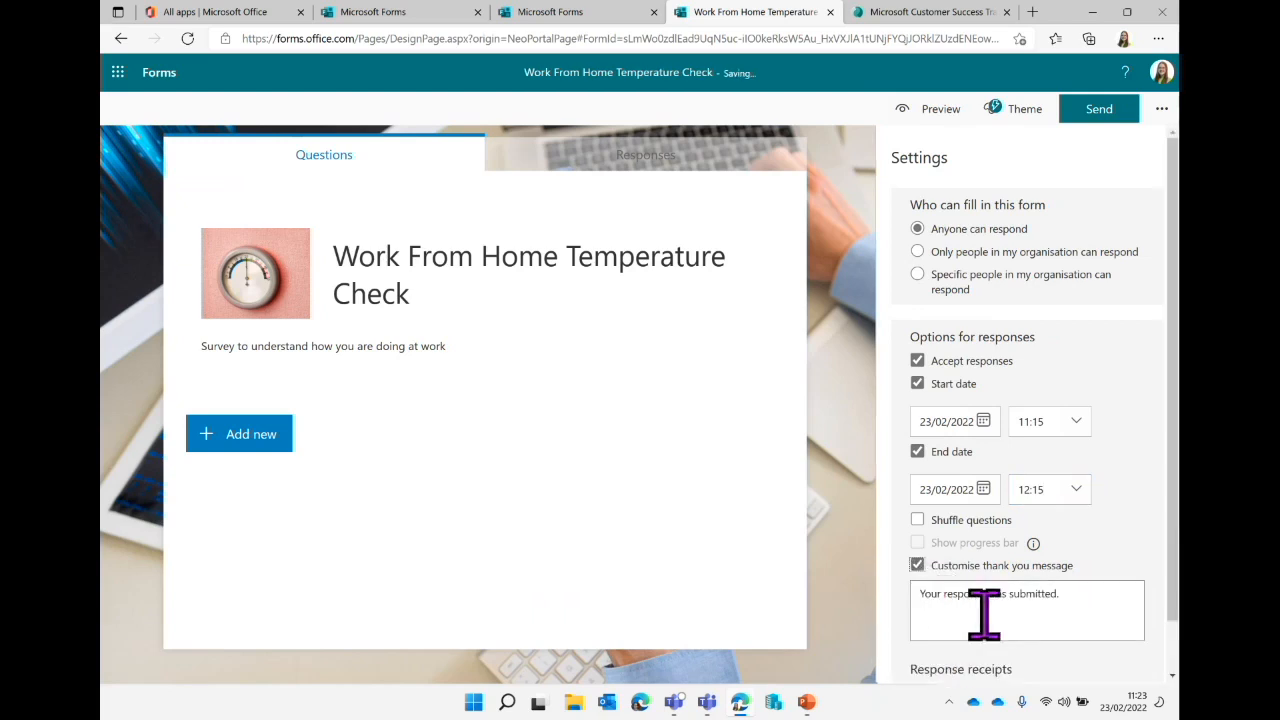
click(1100, 614)
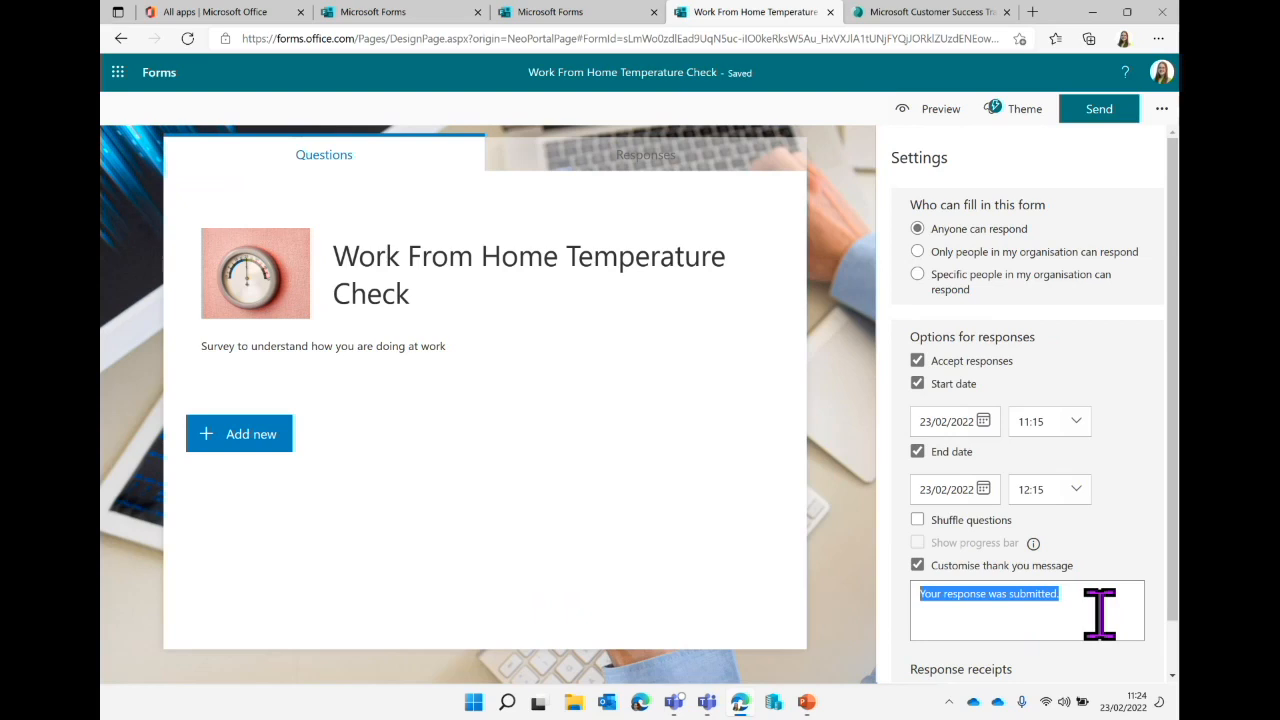
text(Thank yo)
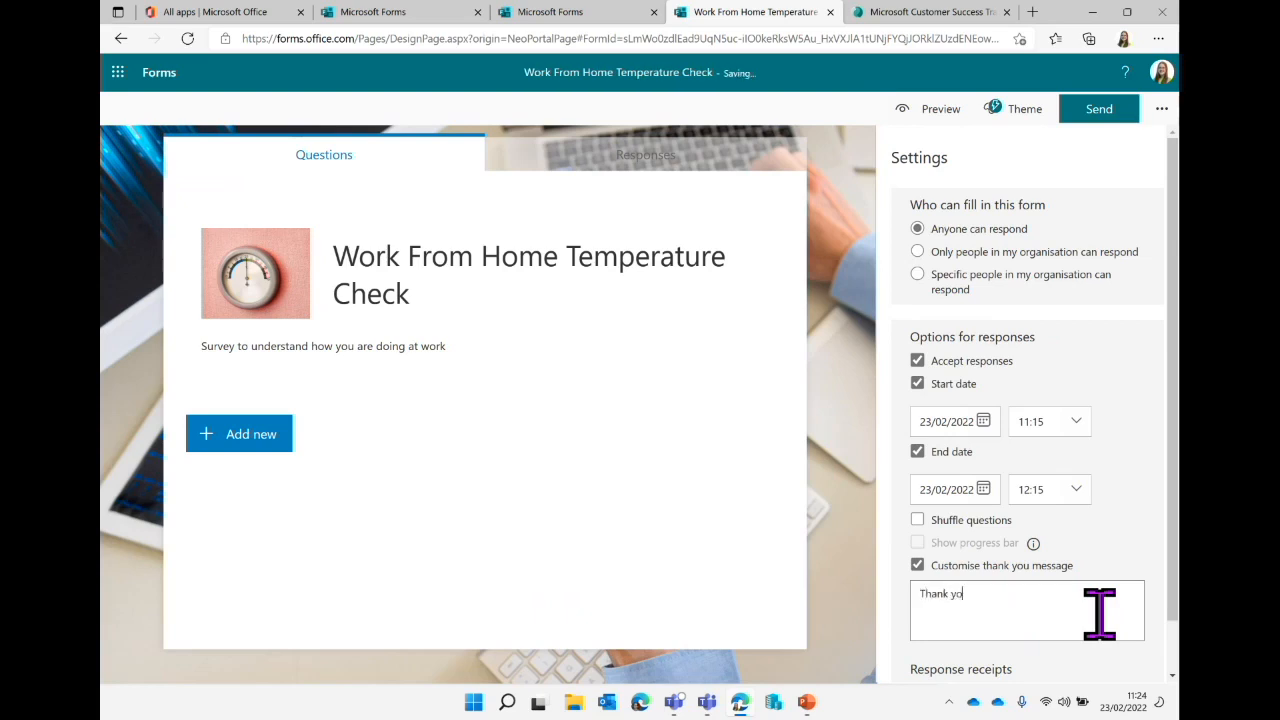
text(u for letting us know your thoughts.)
scroll(1100, 612, down, 1)
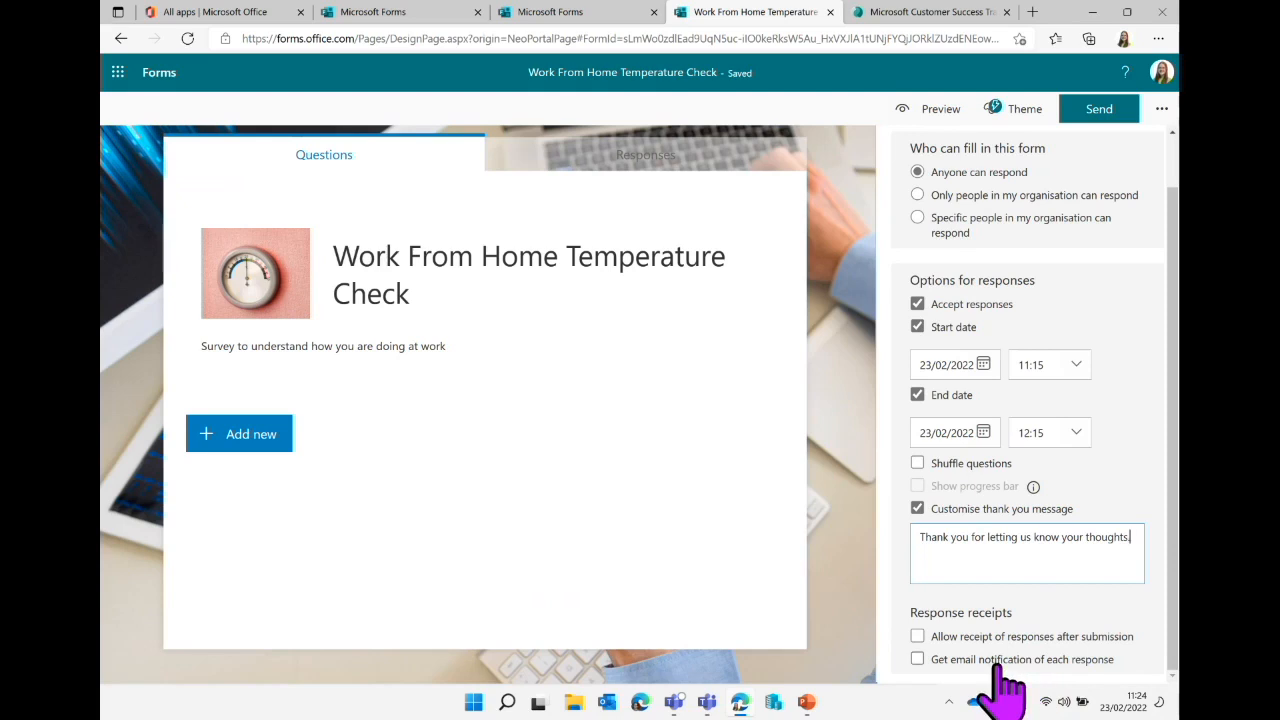
scroll(1000, 665, up, 1)
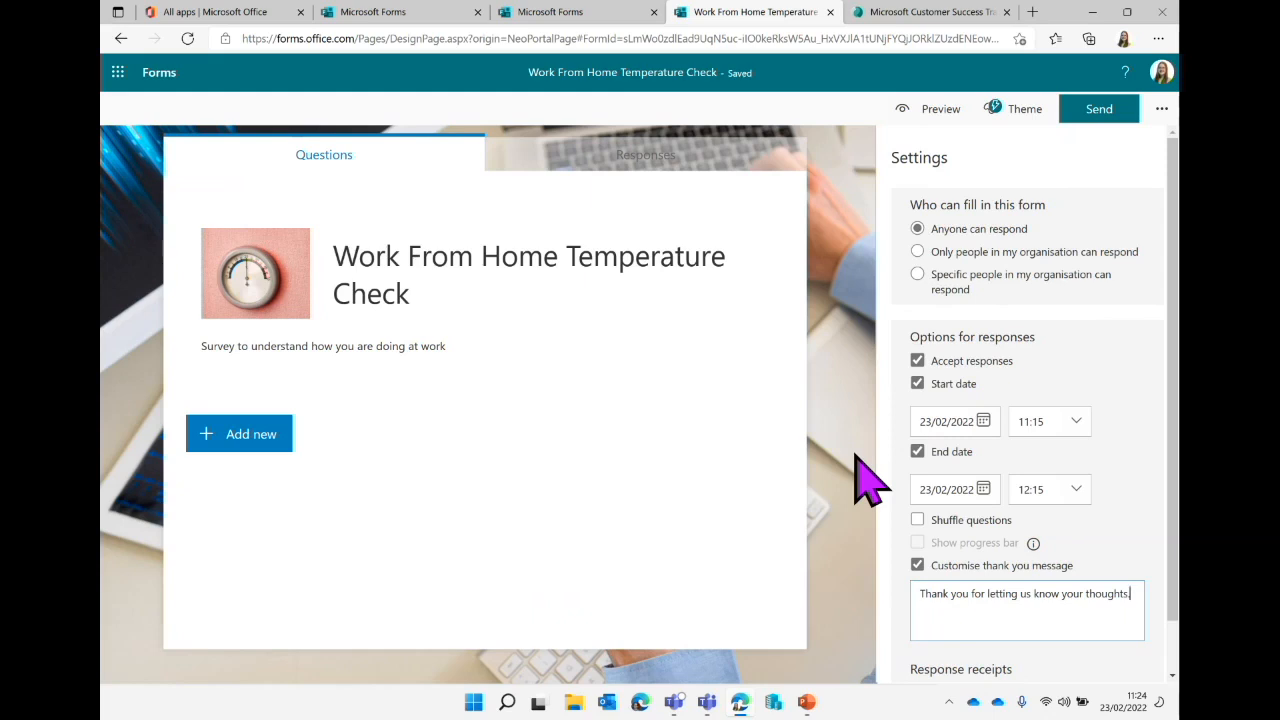
Try the organisation-only and specific-people respondent options with Record name and One response per person, and return to Anyone can respond.
click(1010, 252)
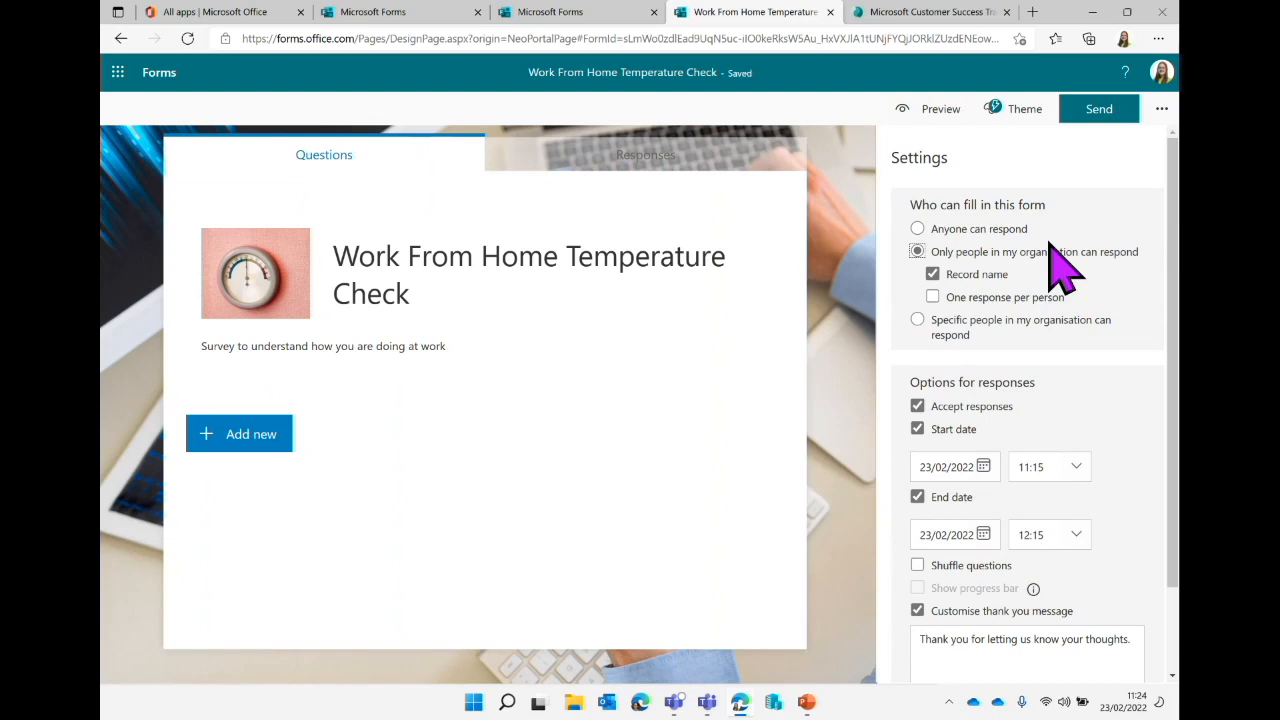
click(1013, 330)
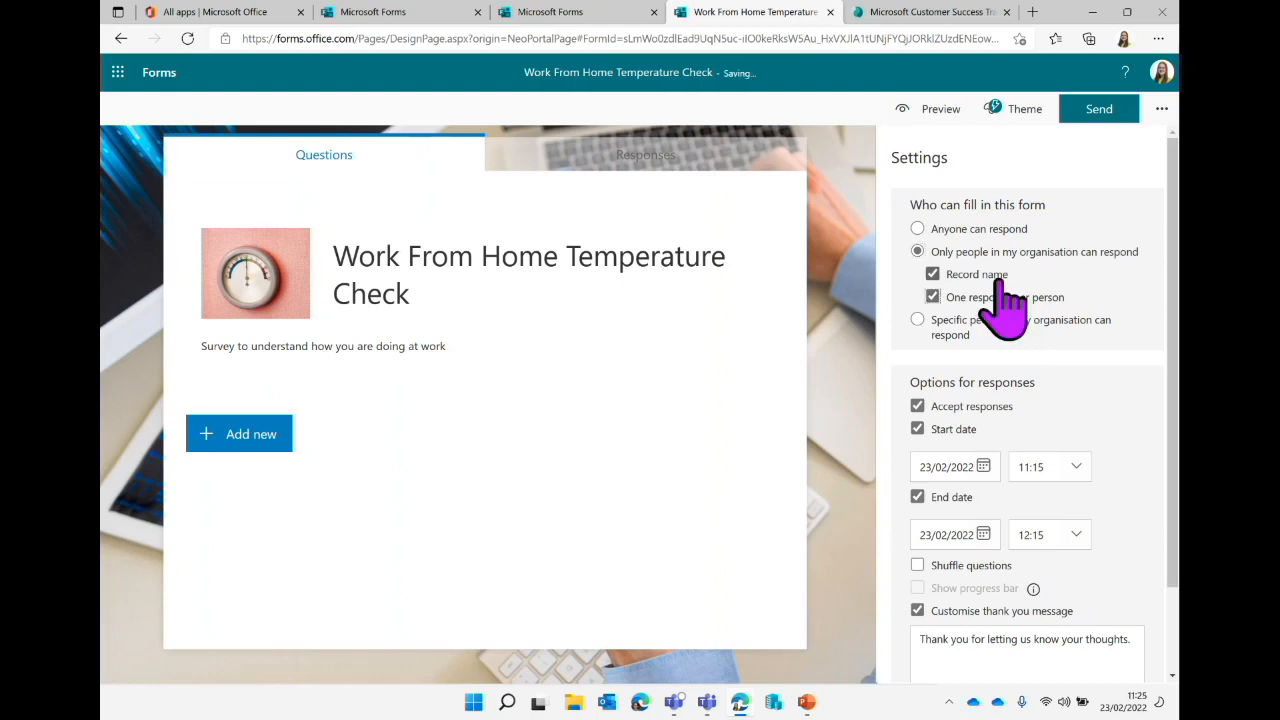
click(998, 280)
click(966, 337)
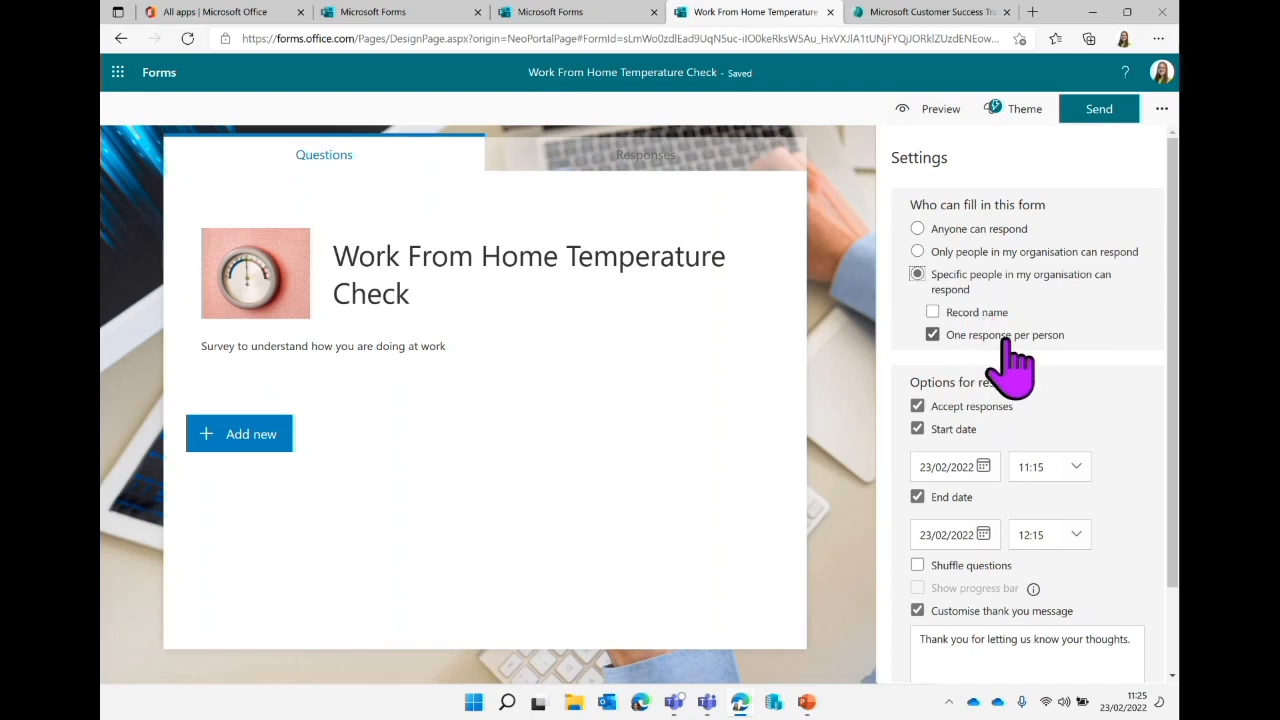
click(983, 256)
click(957, 276)
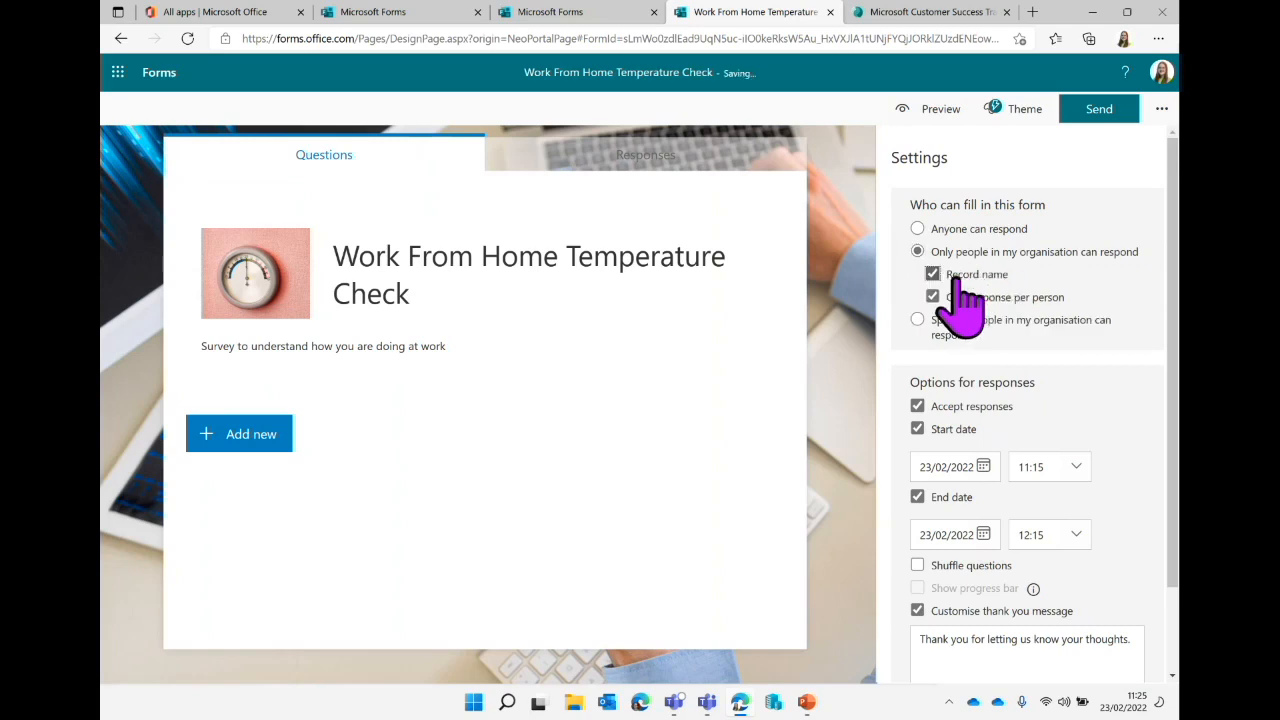
click(919, 230)
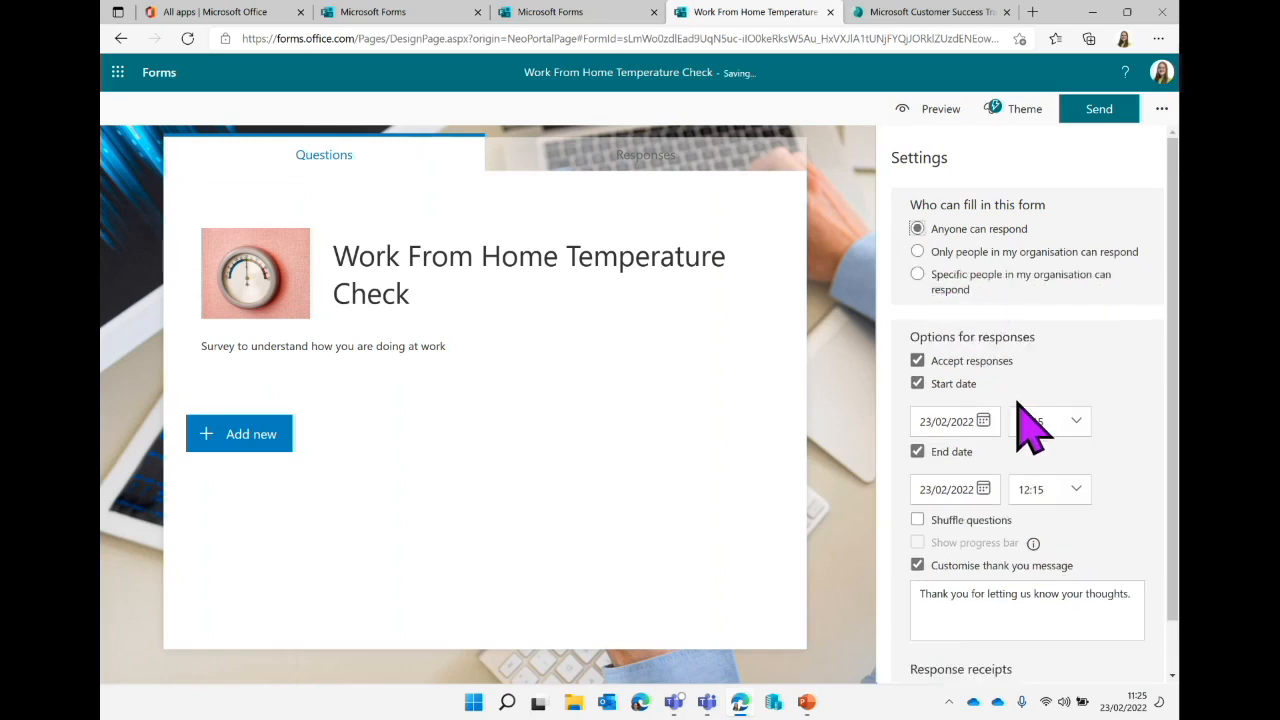
scroll(1020, 420, down, 1)
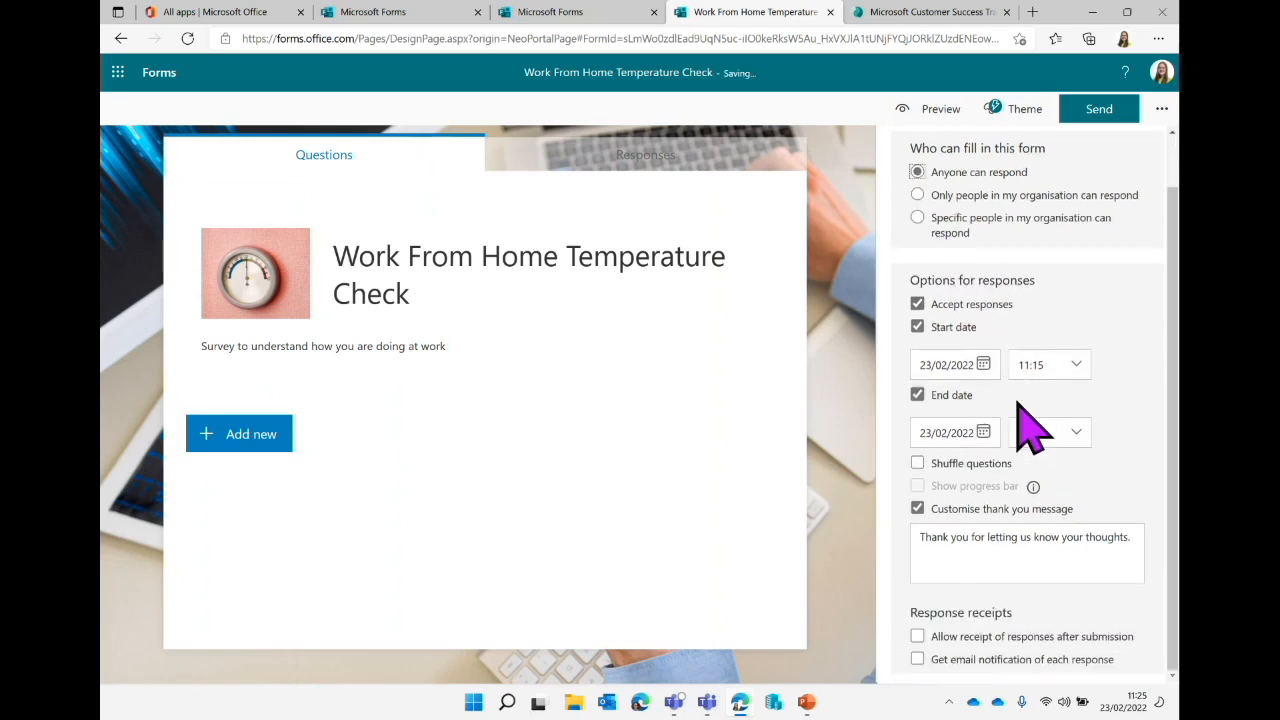
Add Italiano as an additional language in the form's multilingual settings.
click(1161, 108)
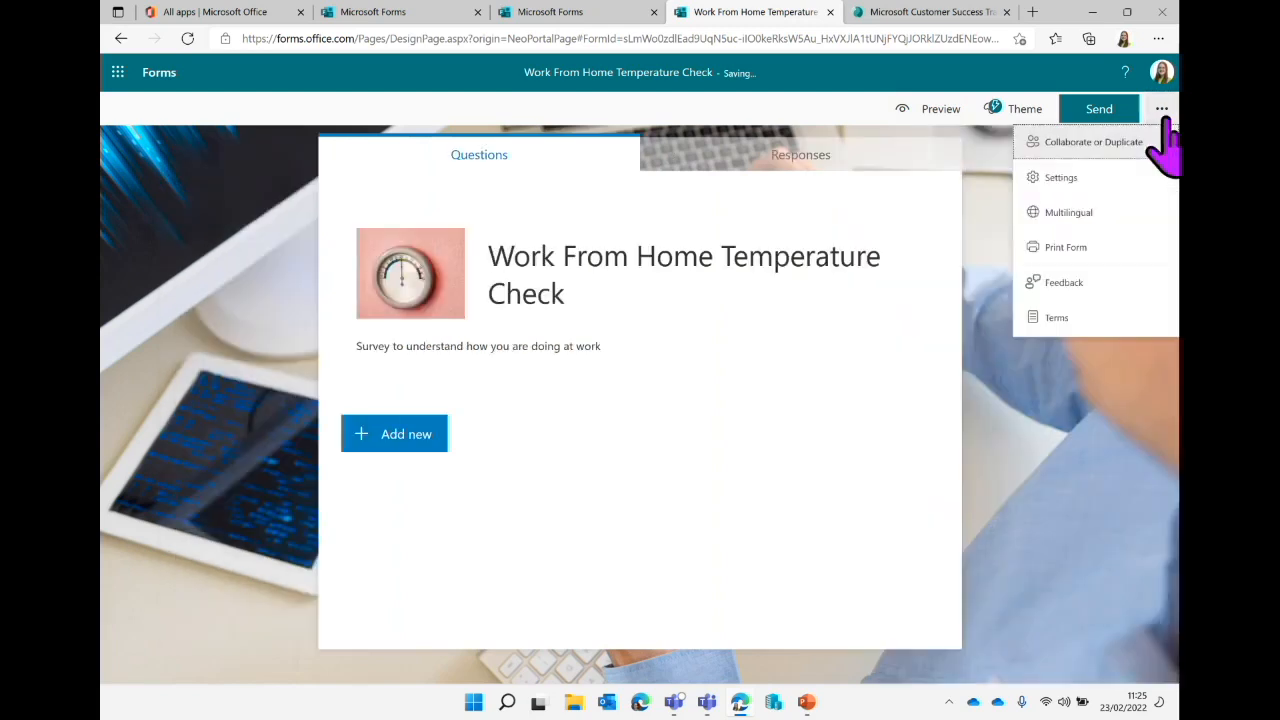
click(1083, 215)
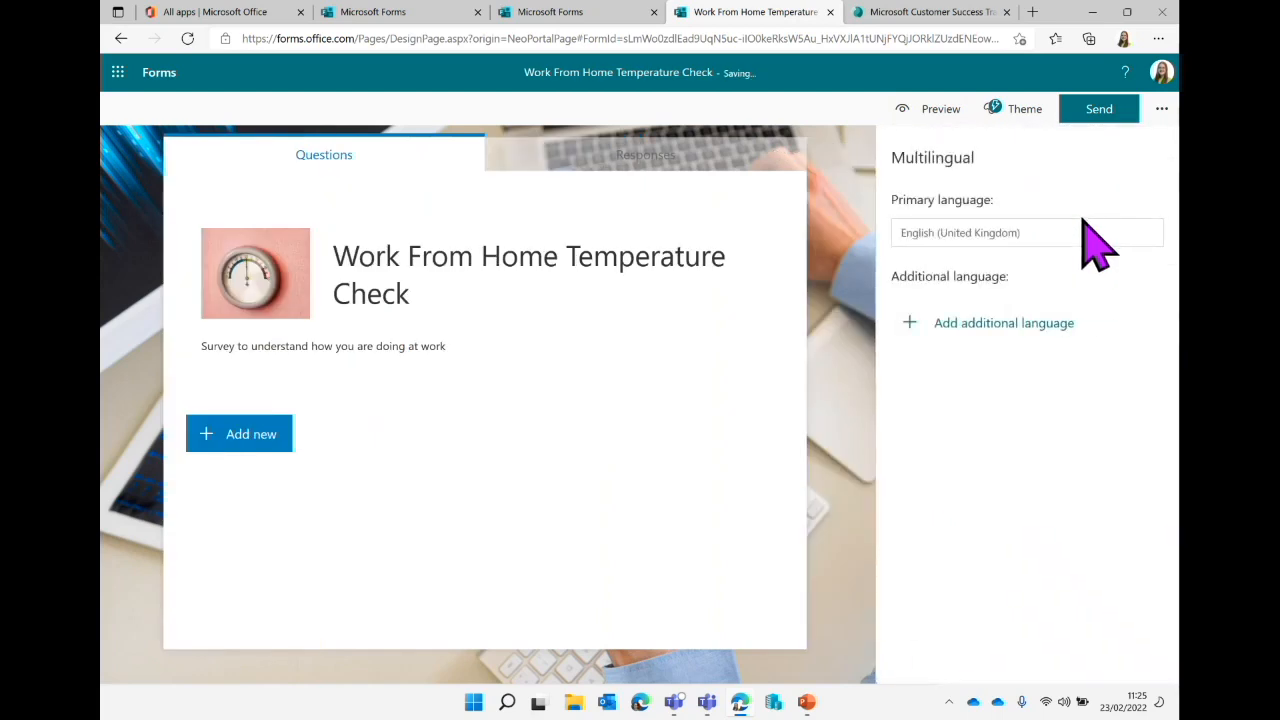
click(1062, 232)
click(1062, 204)
click(985, 330)
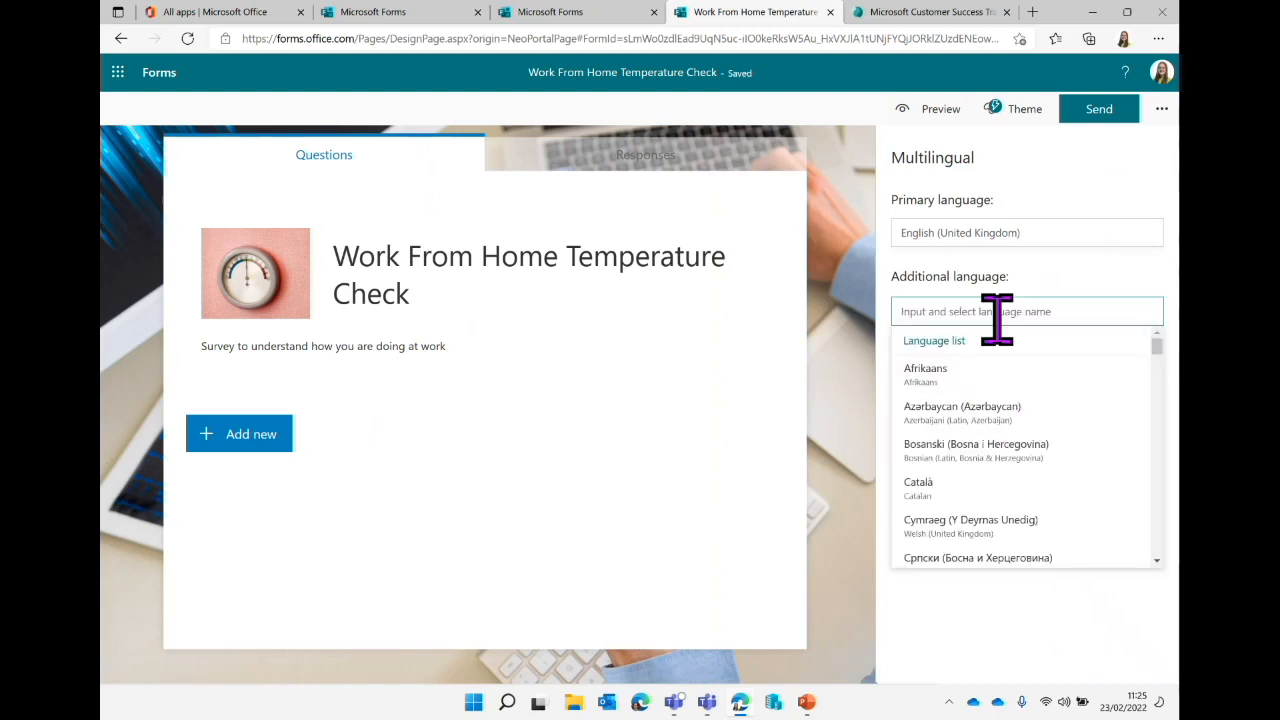
text(ita)
click(990, 372)
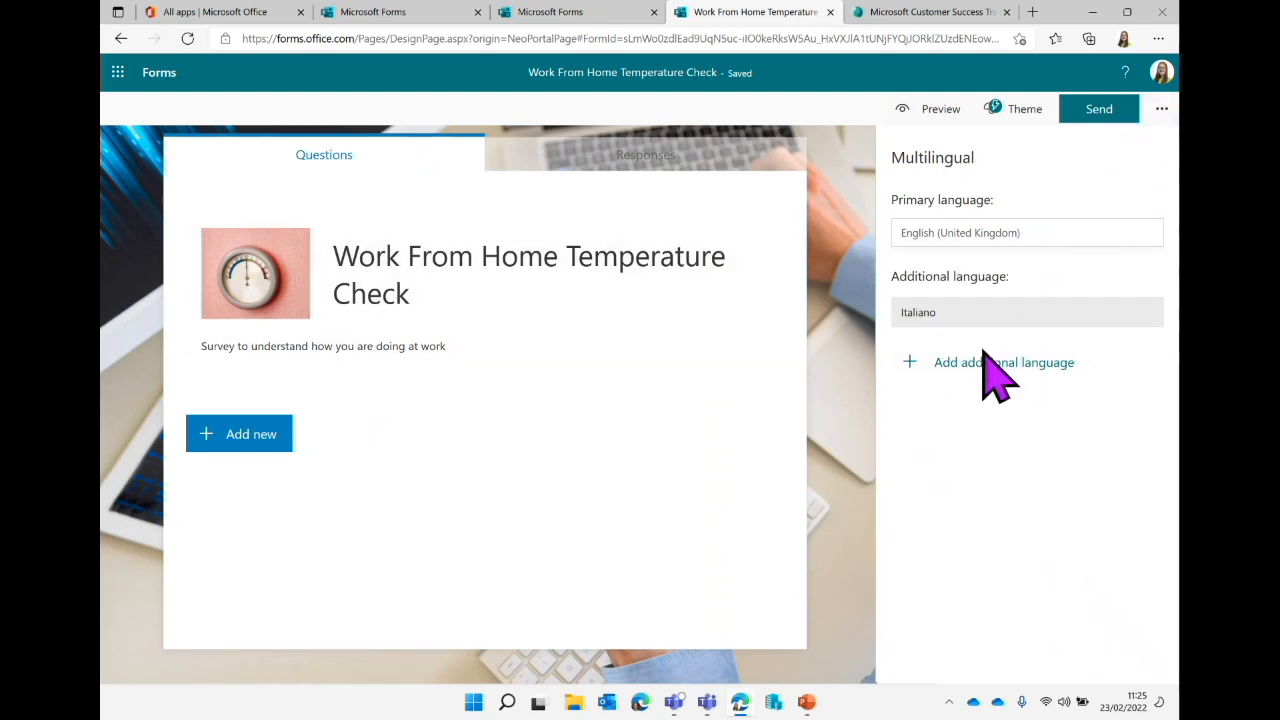
View the Italian translation fields for the form's title and subtitle, return to the form and close the multilingual settings.
mouse_move(1000, 318)
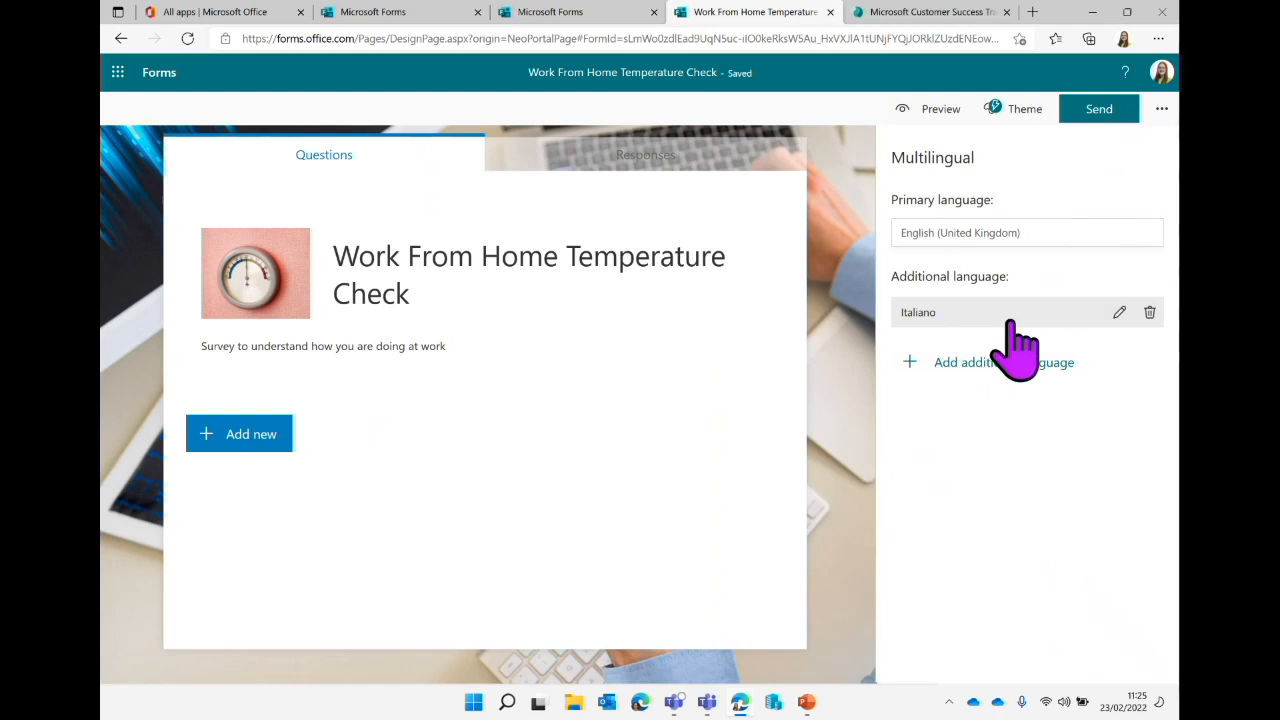
click(1119, 313)
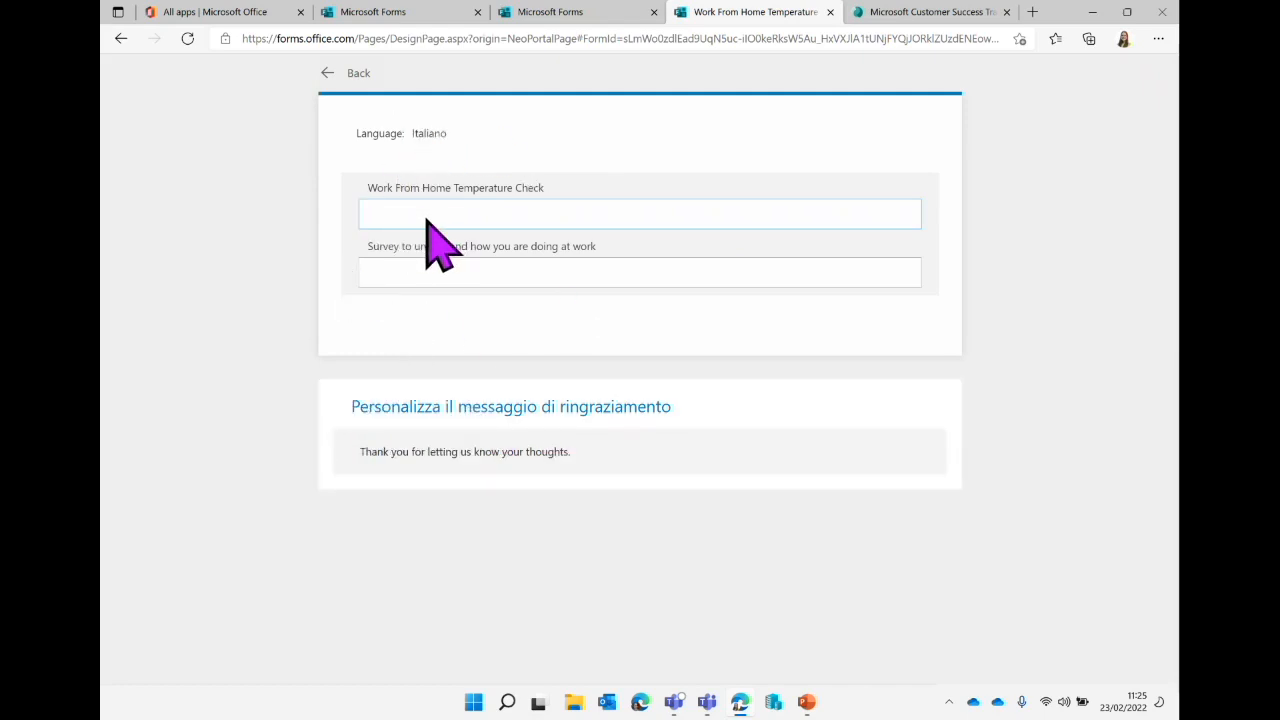
click(451, 269)
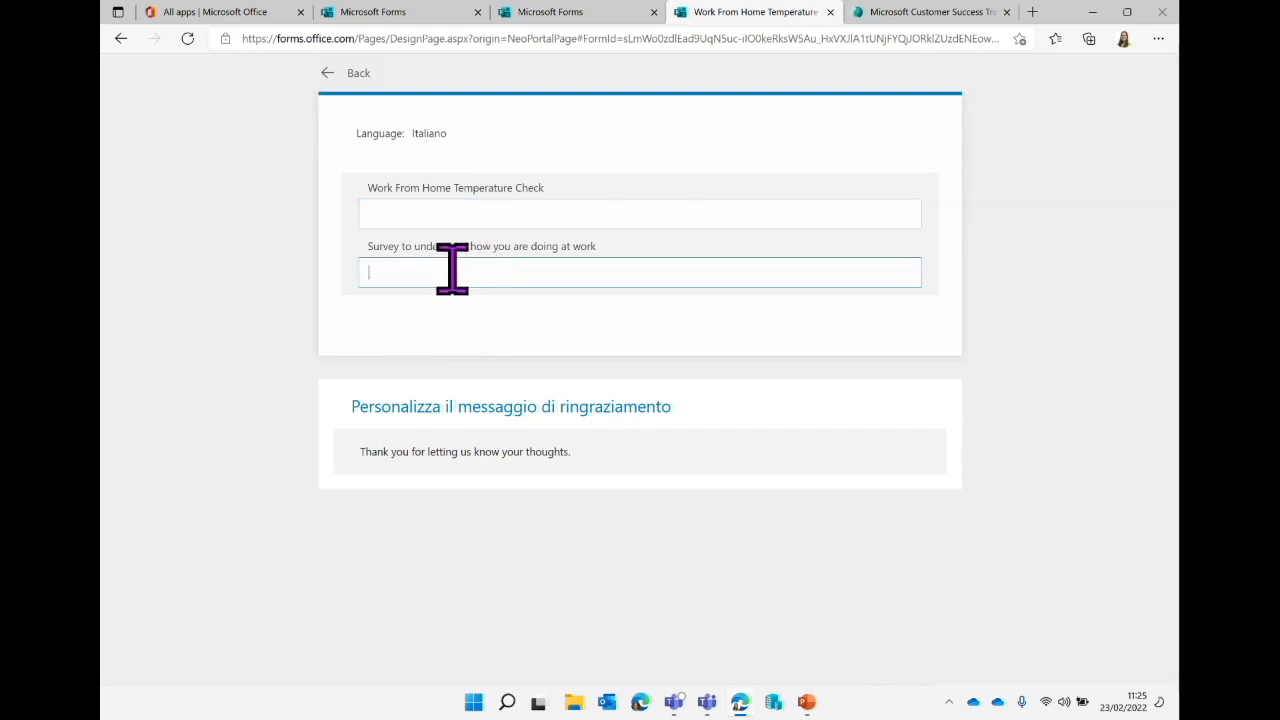
click(486, 205)
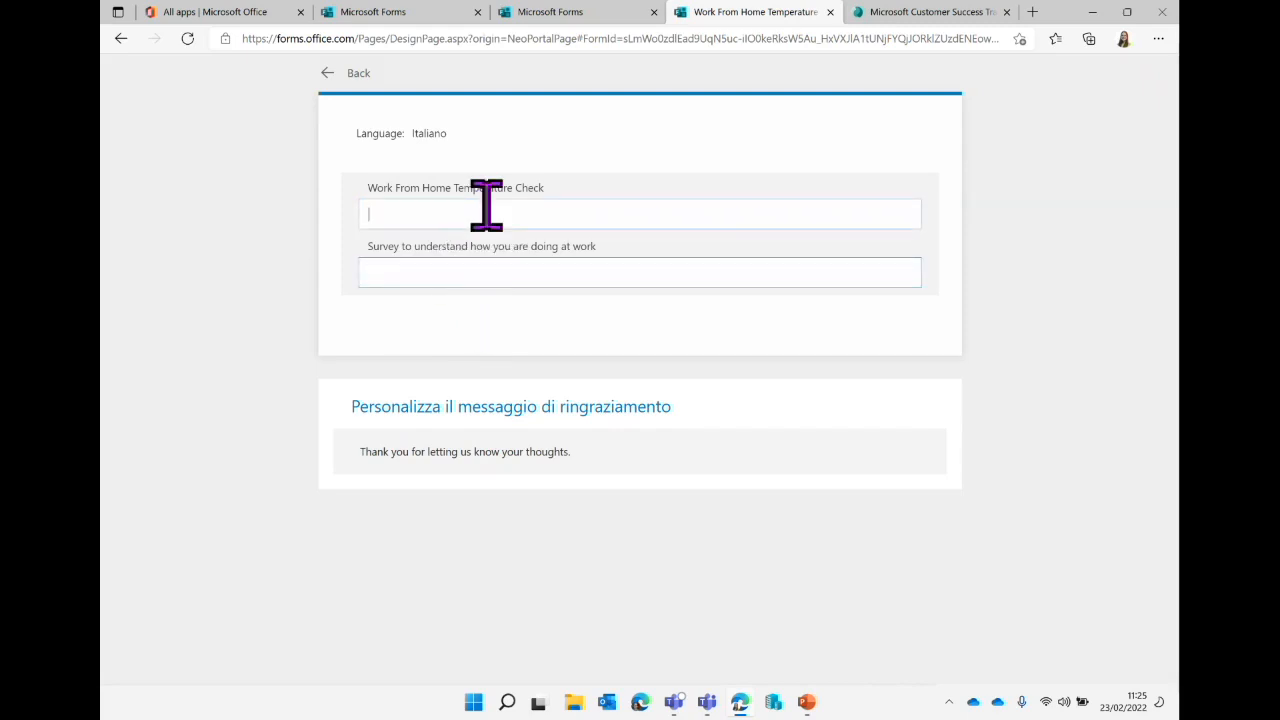
click(331, 86)
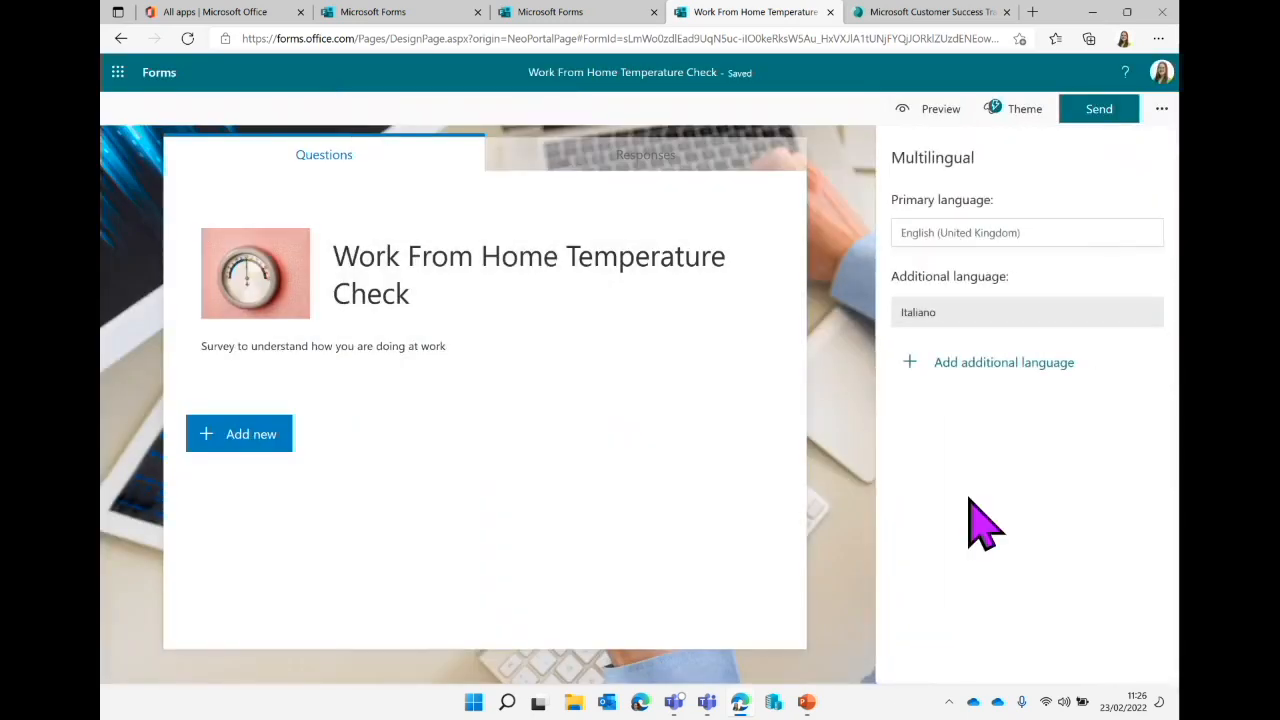
click(1160, 113)
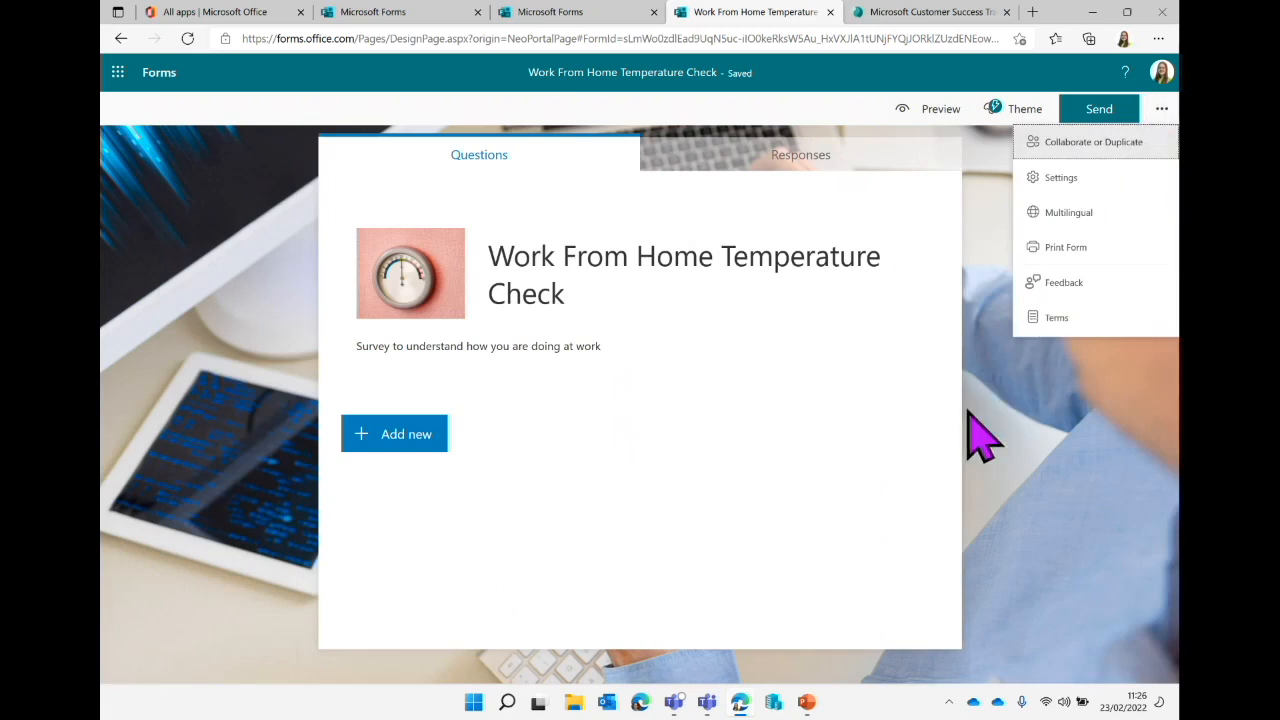
click(887, 448)
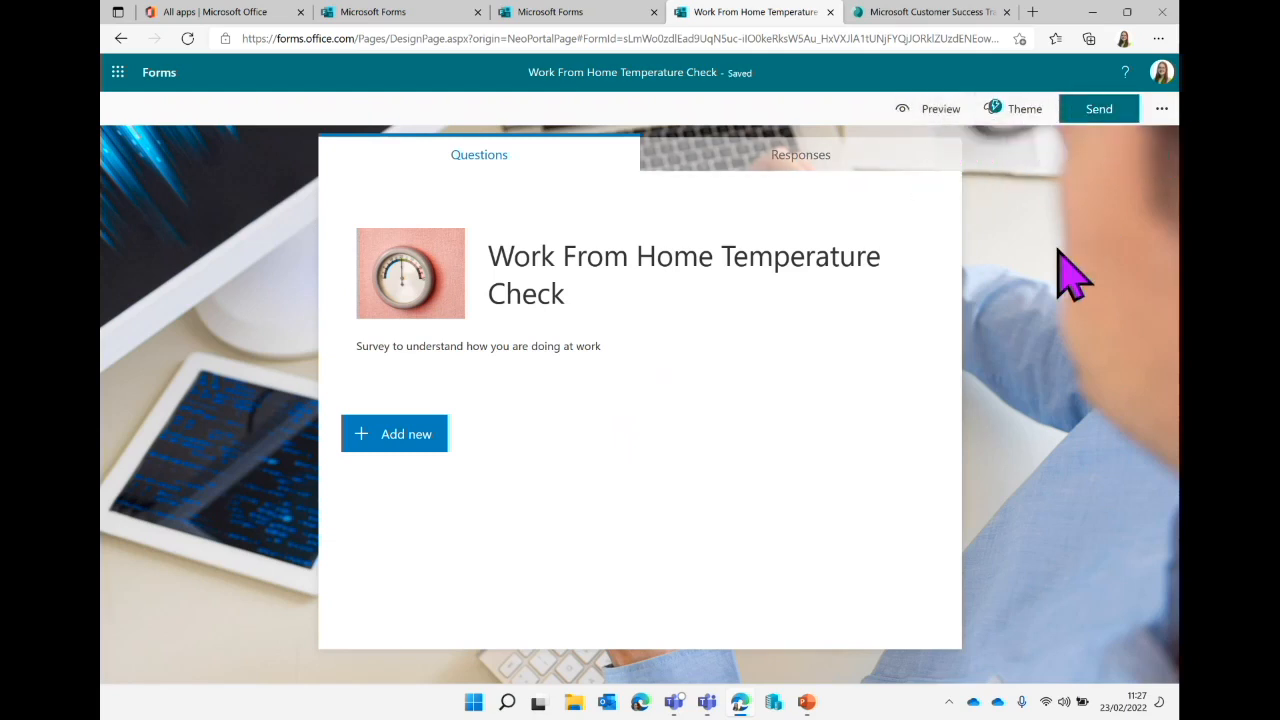
Add a Choice question asking "How are you feeling about working from home?".
click(400, 440)
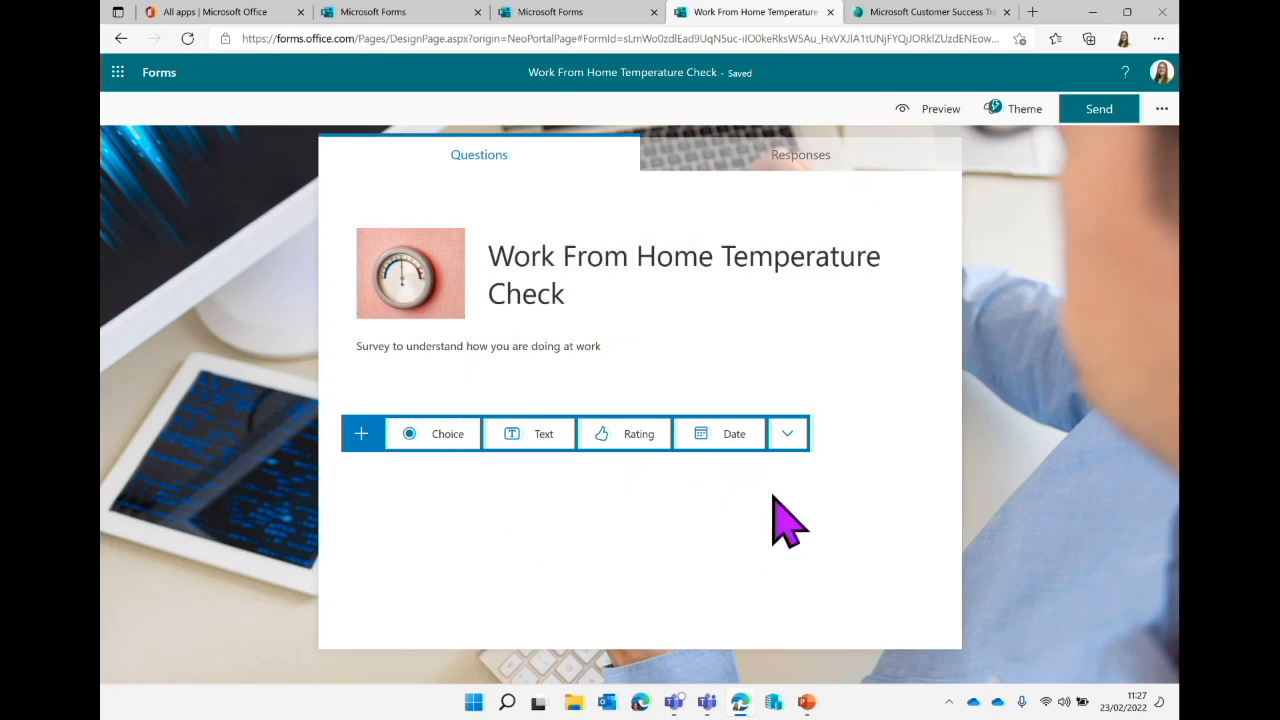
click(464, 443)
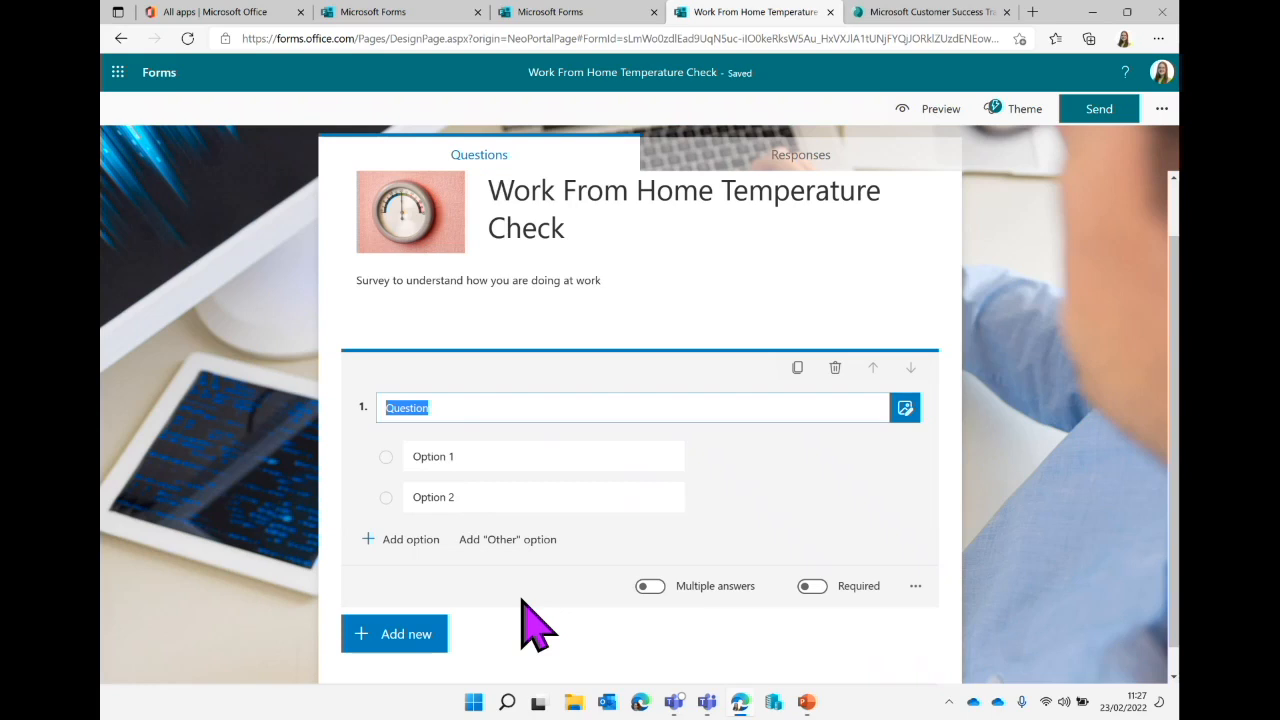
text(How are yo)
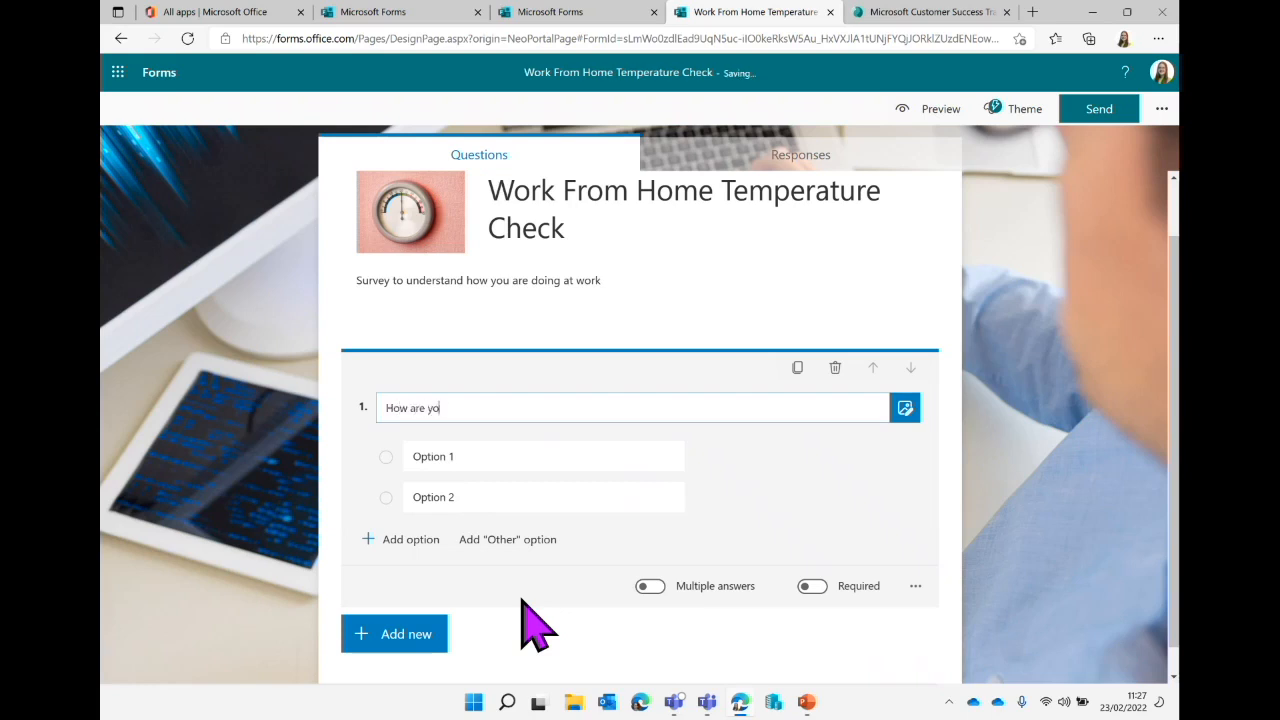
text(u feeling about working from home?)
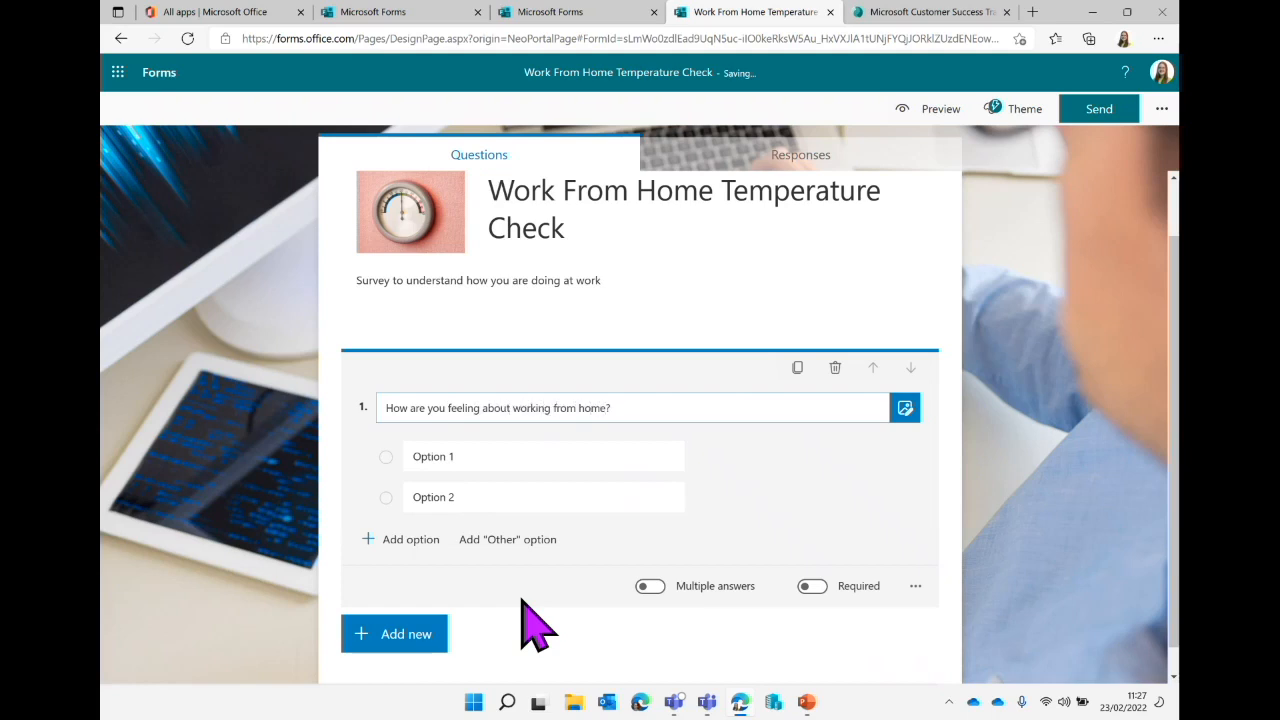
Set the question's answer options to Good, Fair and Poor, using the suggested options for the last two.
click(528, 457)
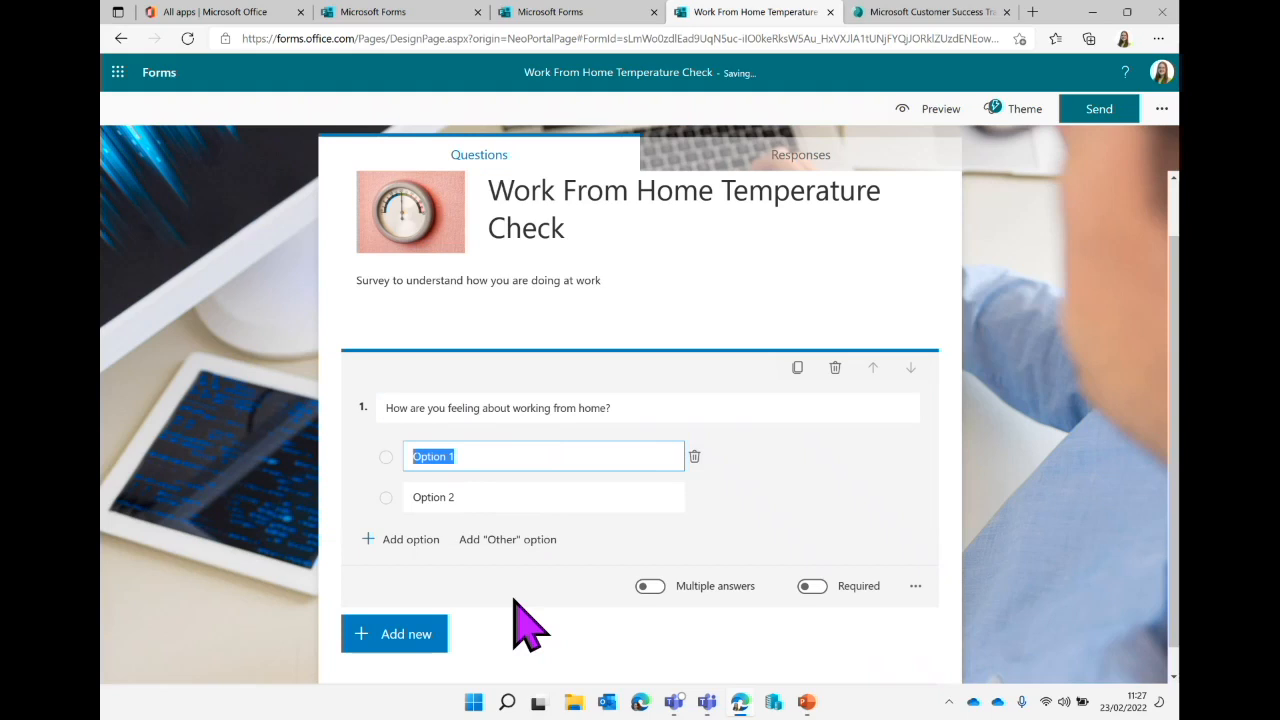
text(Good)
click(572, 498)
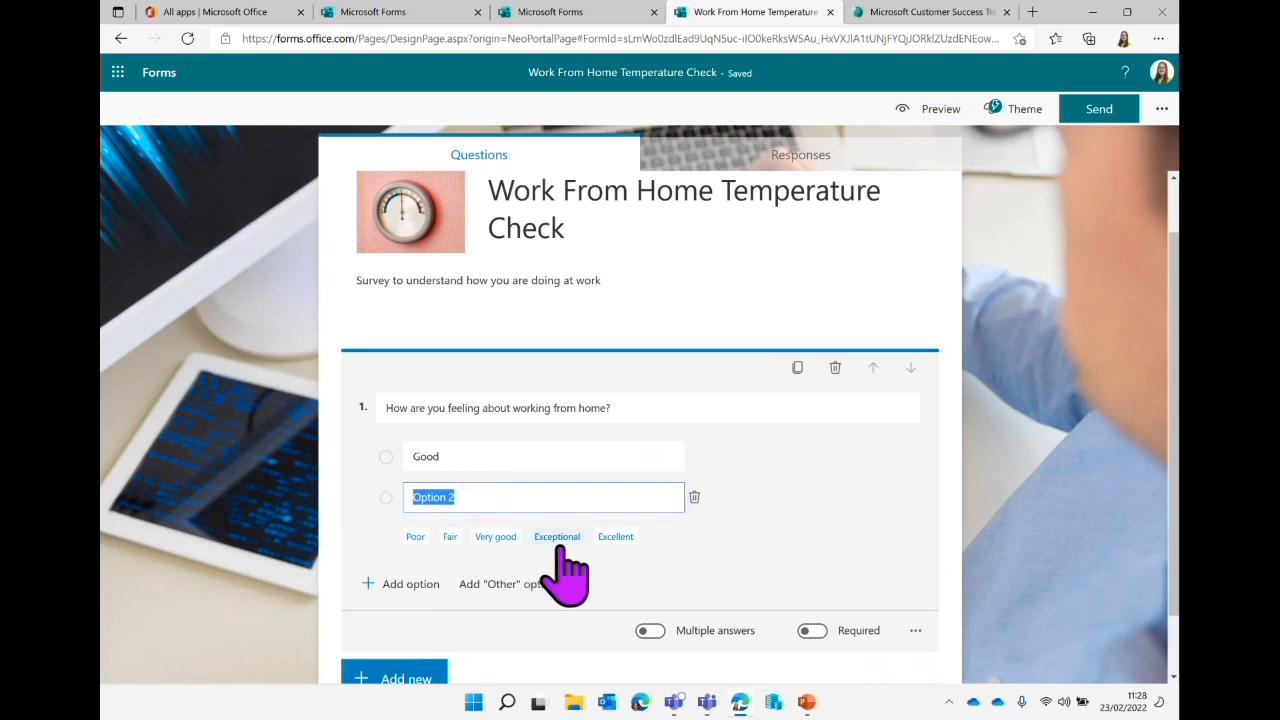
click(450, 537)
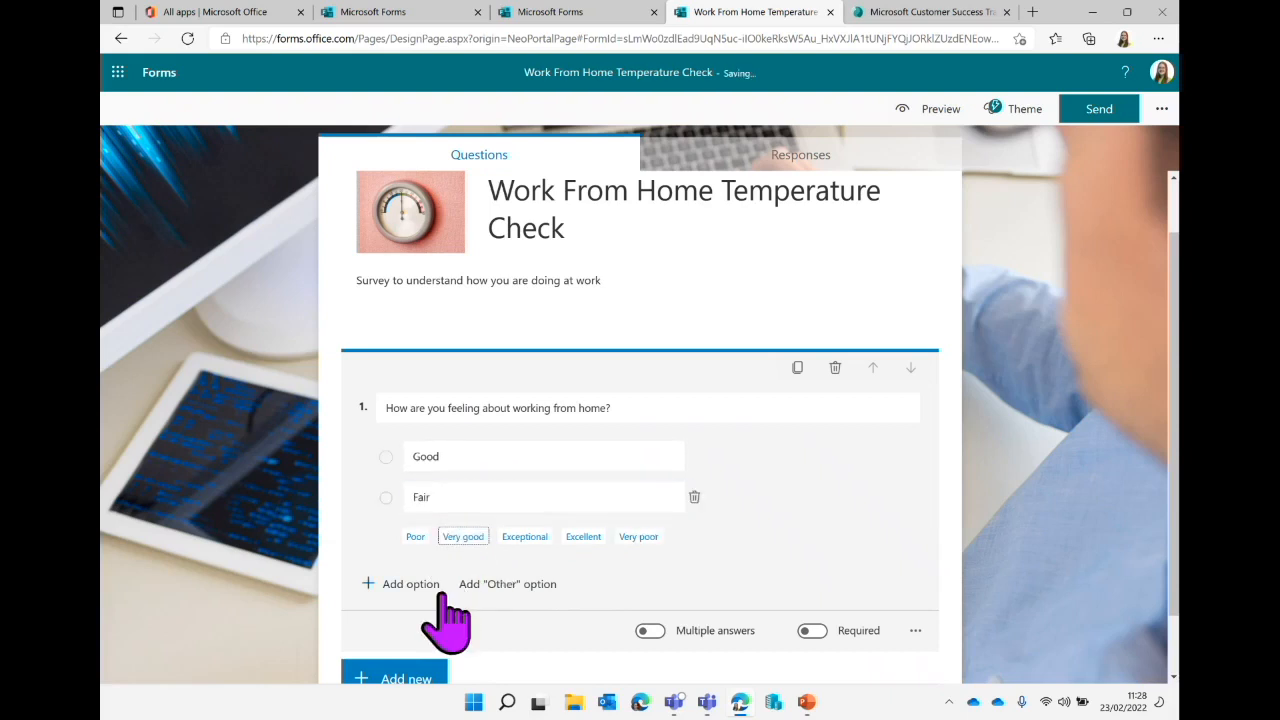
click(415, 537)
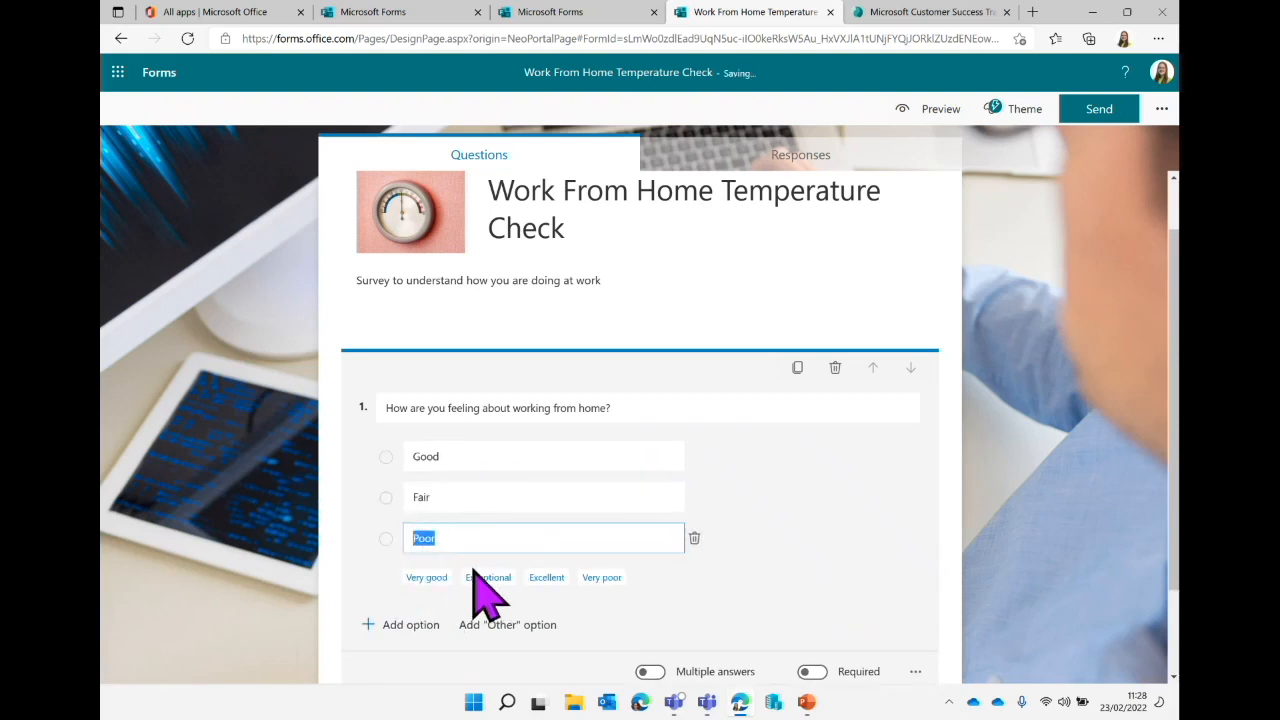
Add the suggested option Exceptional to the question and delete it again.
click(476, 576)
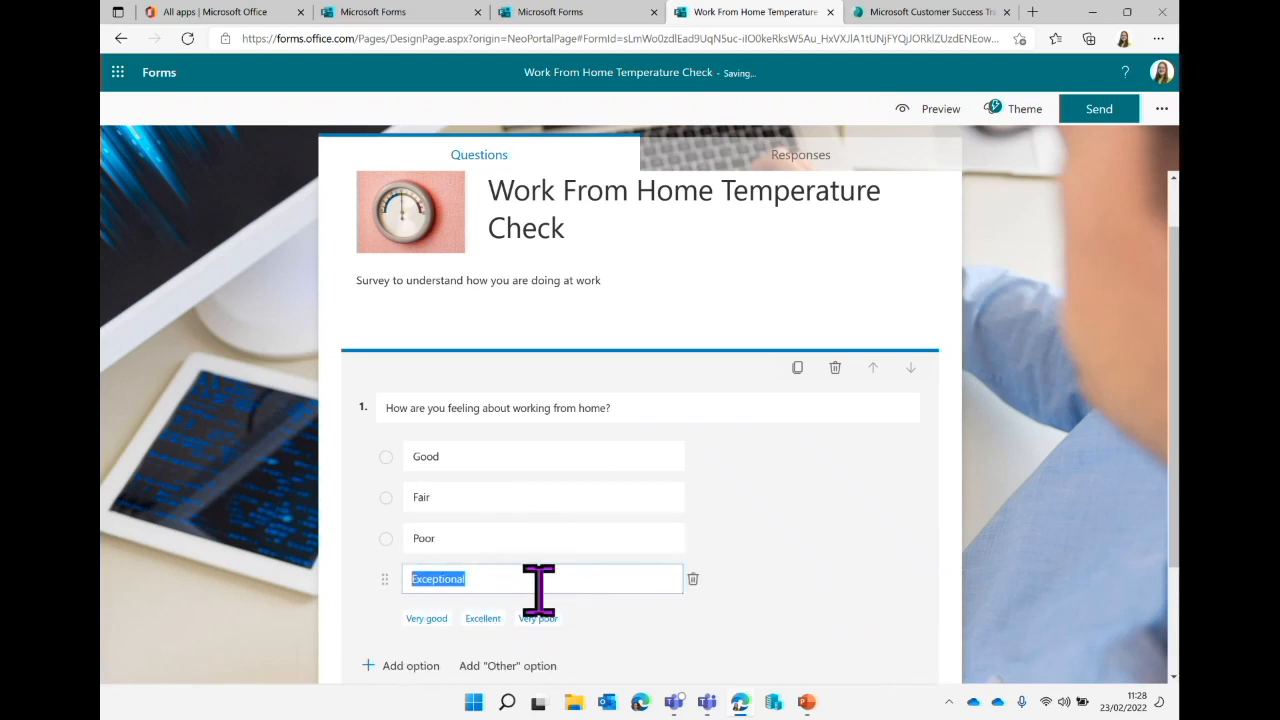
click(550, 582)
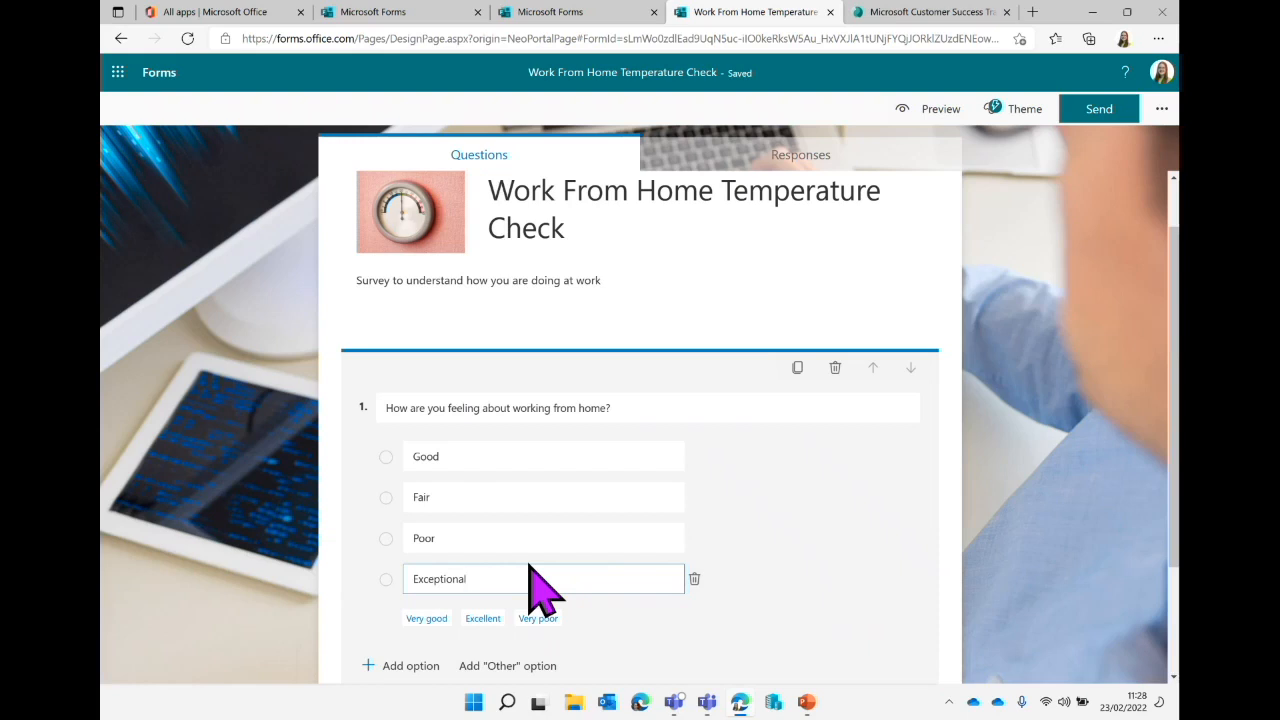
click(693, 579)
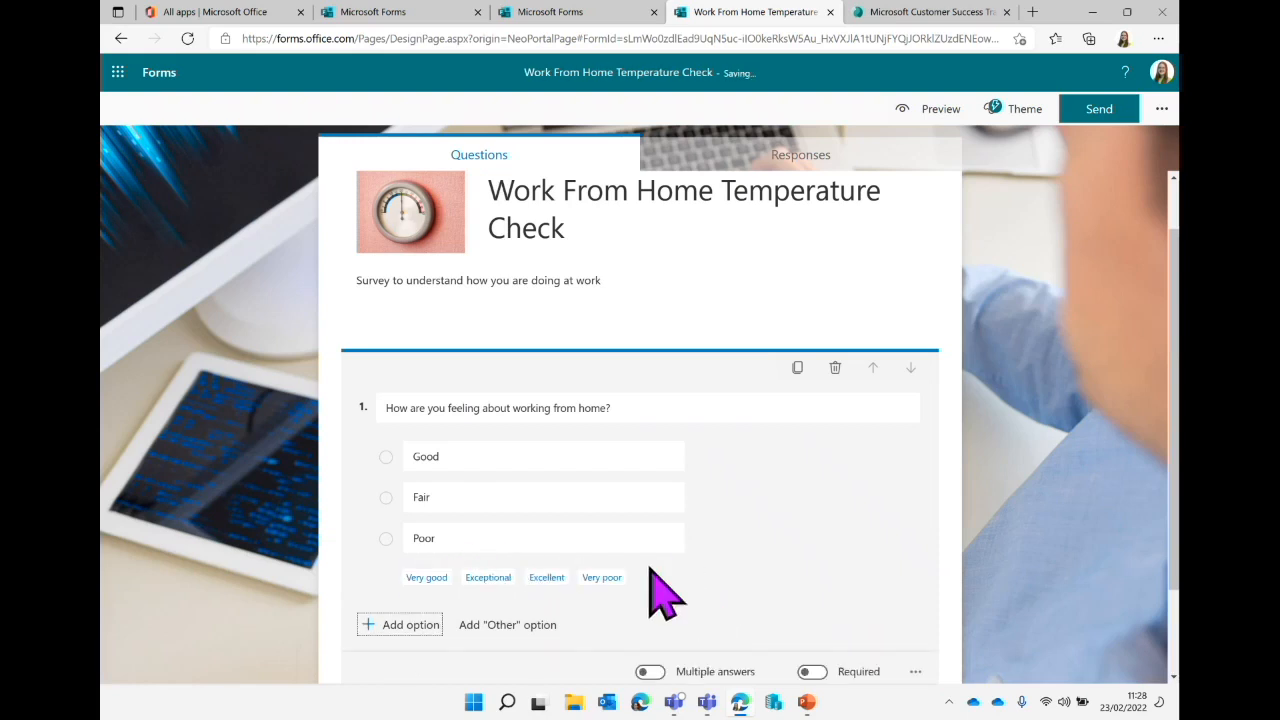
Change the third answer option, Poor, to "Not so good".
click(590, 538)
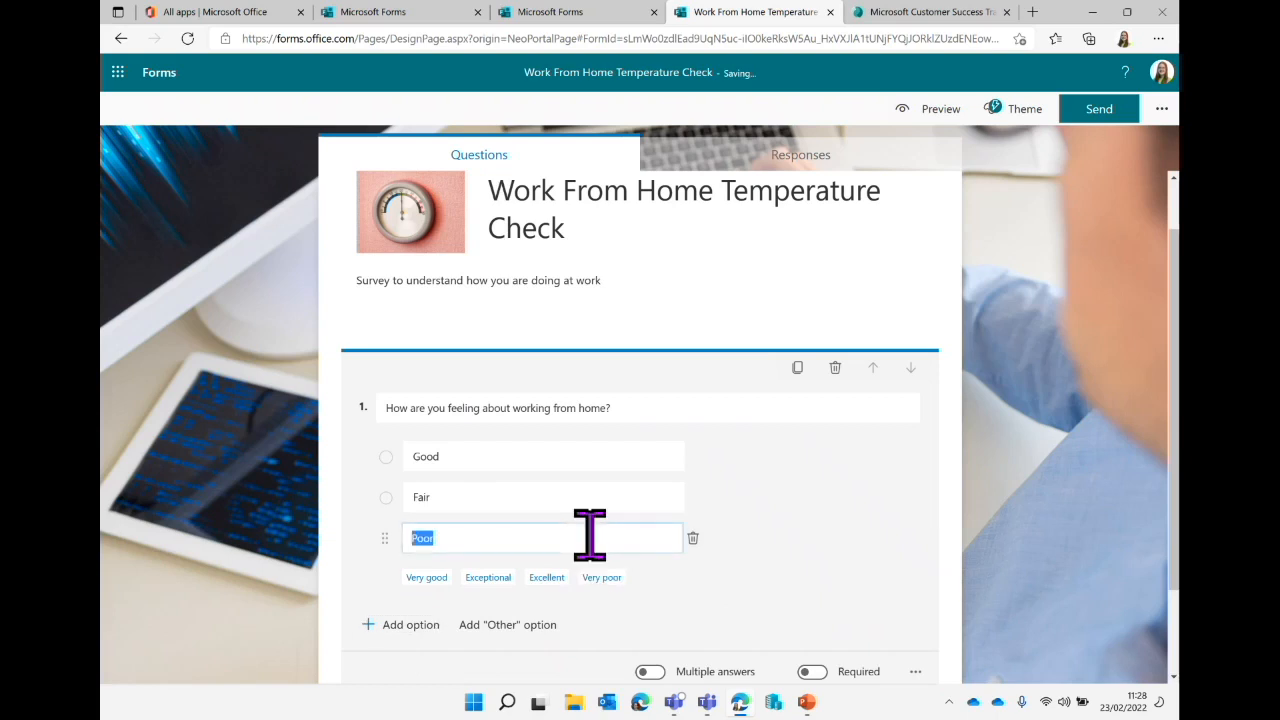
key(BackSpace)
text(Not so)
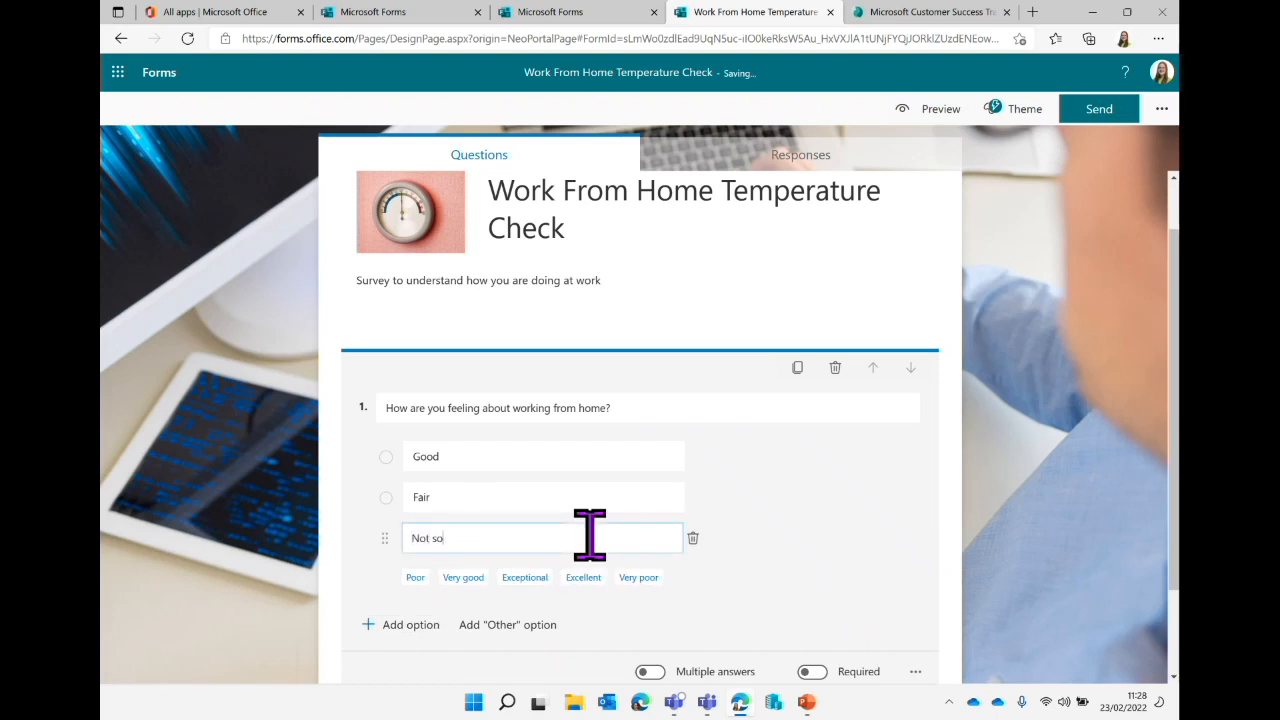
text( good)
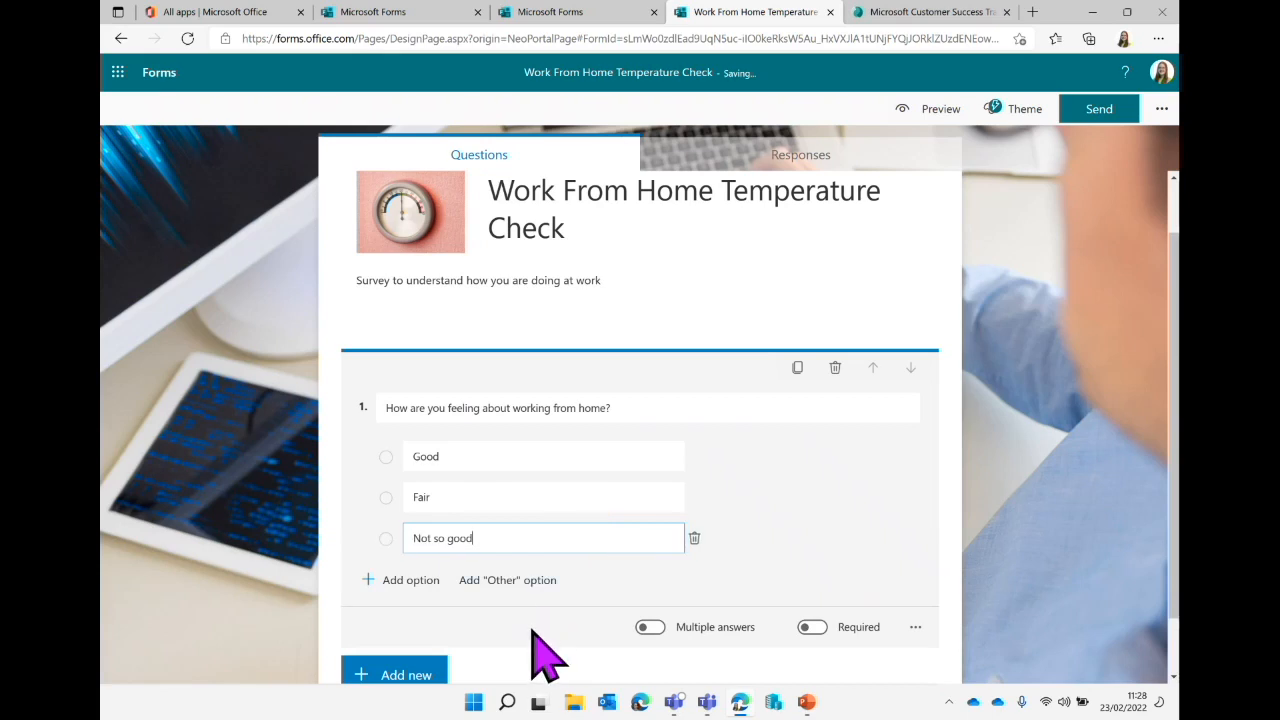
click(536, 618)
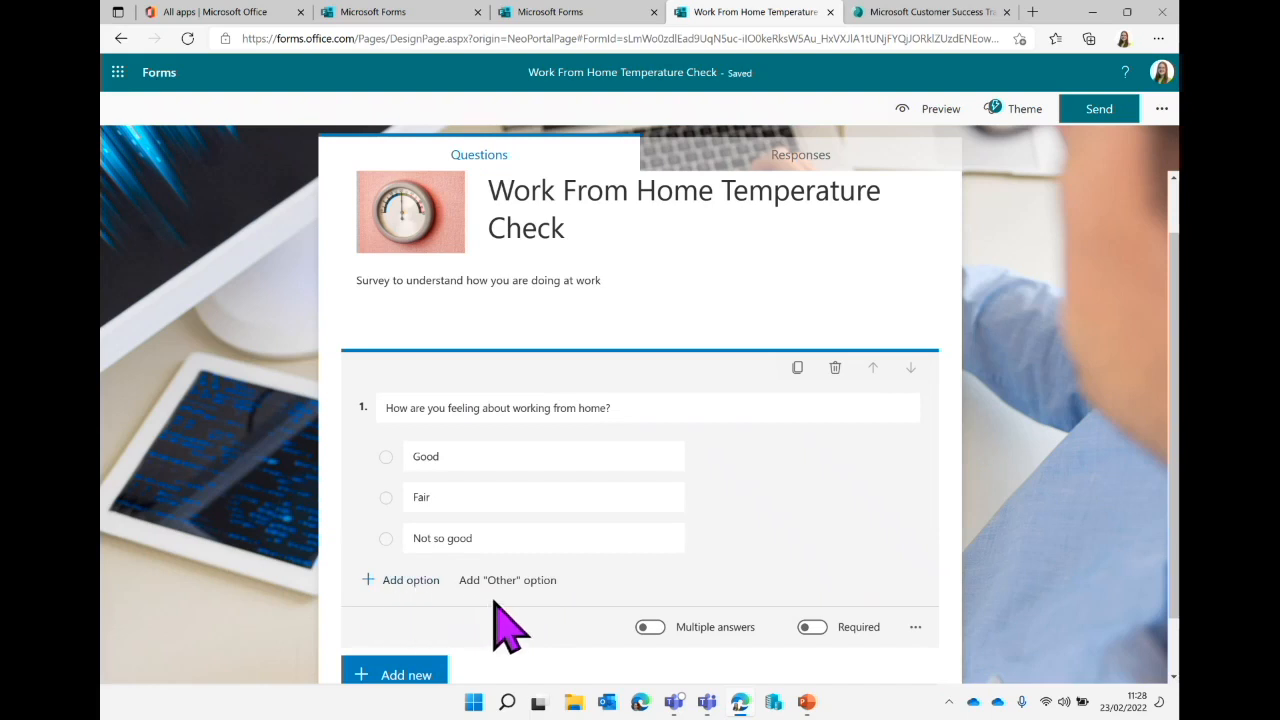
Add an "Other" option to the answers of the working from home question.
click(519, 584)
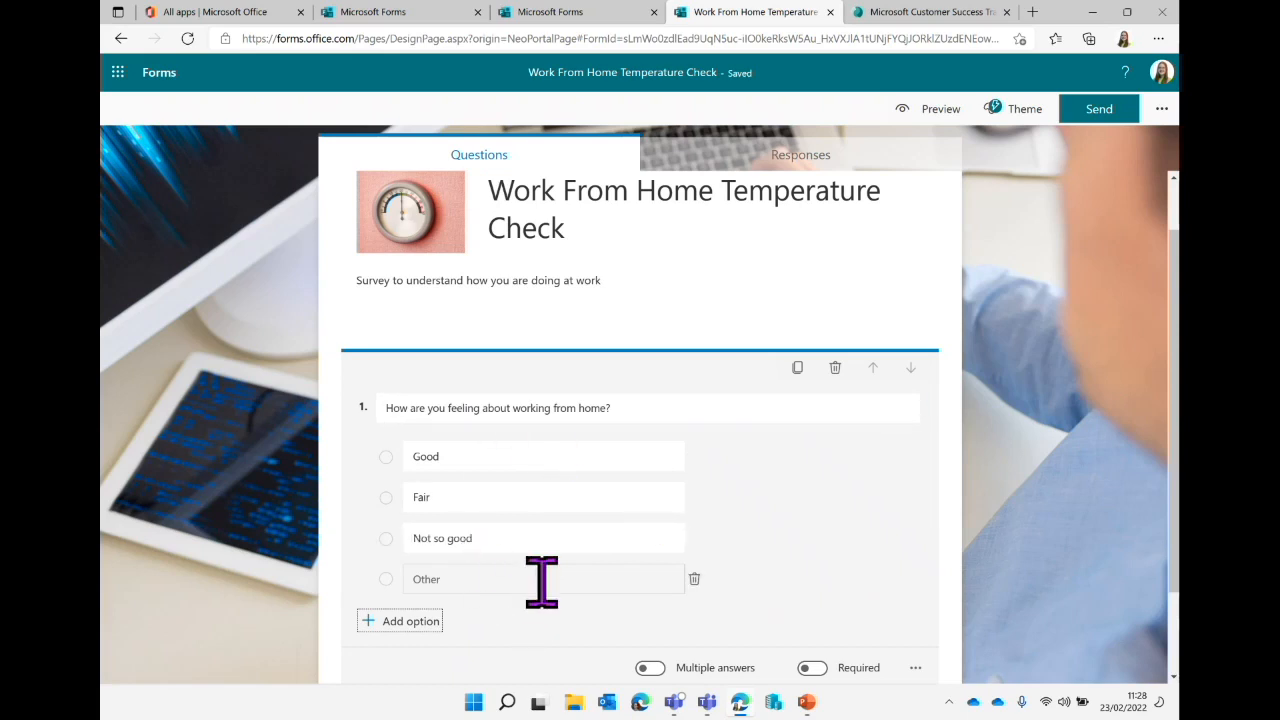
click(478, 580)
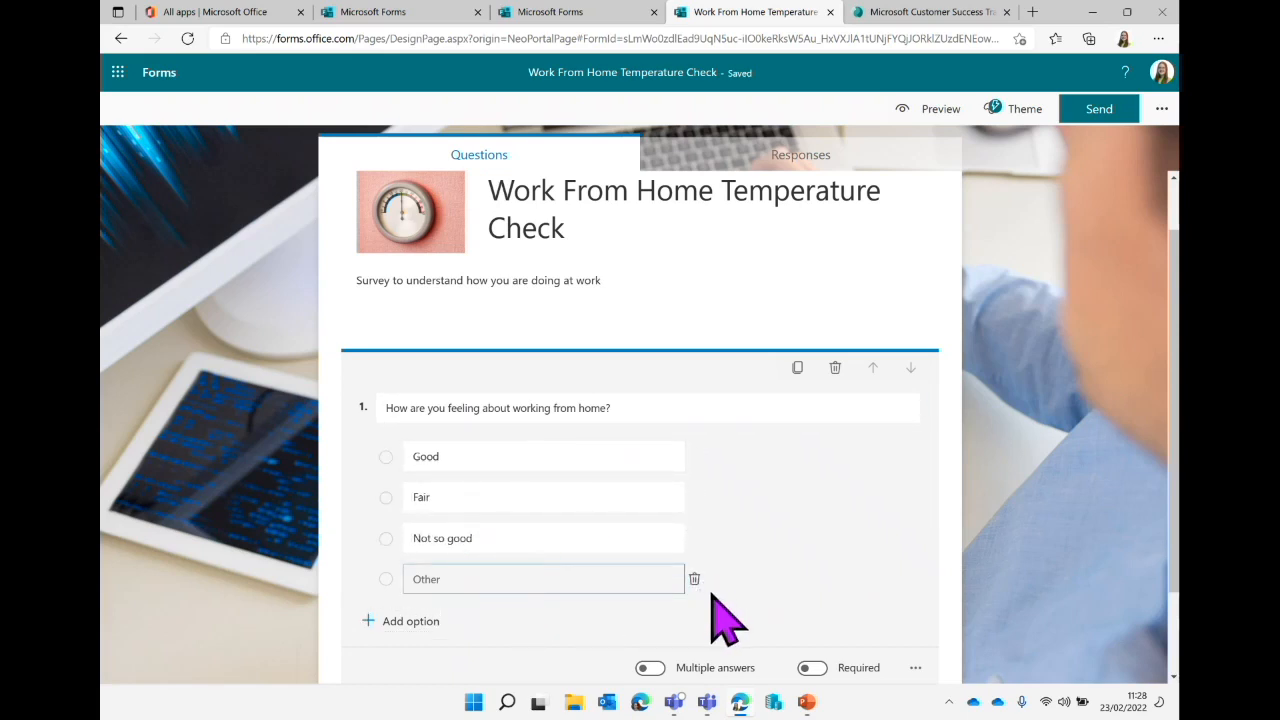
Try allowing multiple answers for the question, switch it back to a single answer and try repositioning the Fair option.
scroll(724, 614, down, 1)
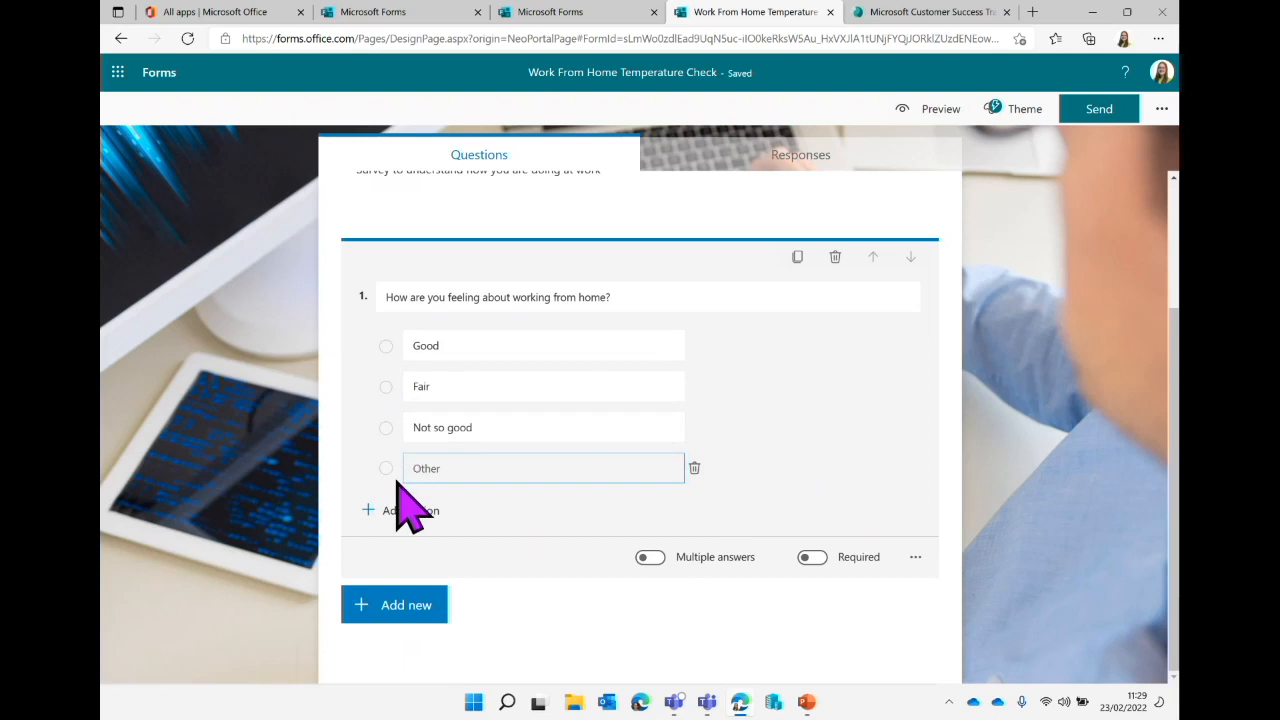
click(650, 557)
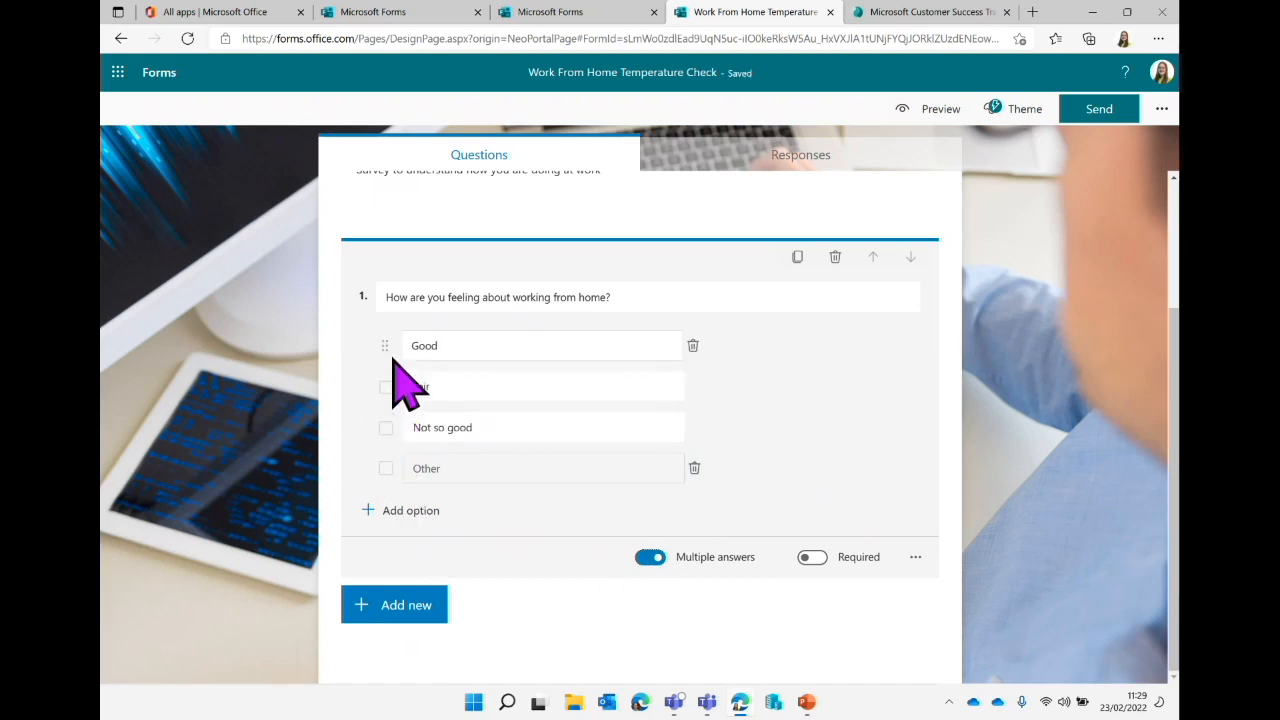
click(650, 558)
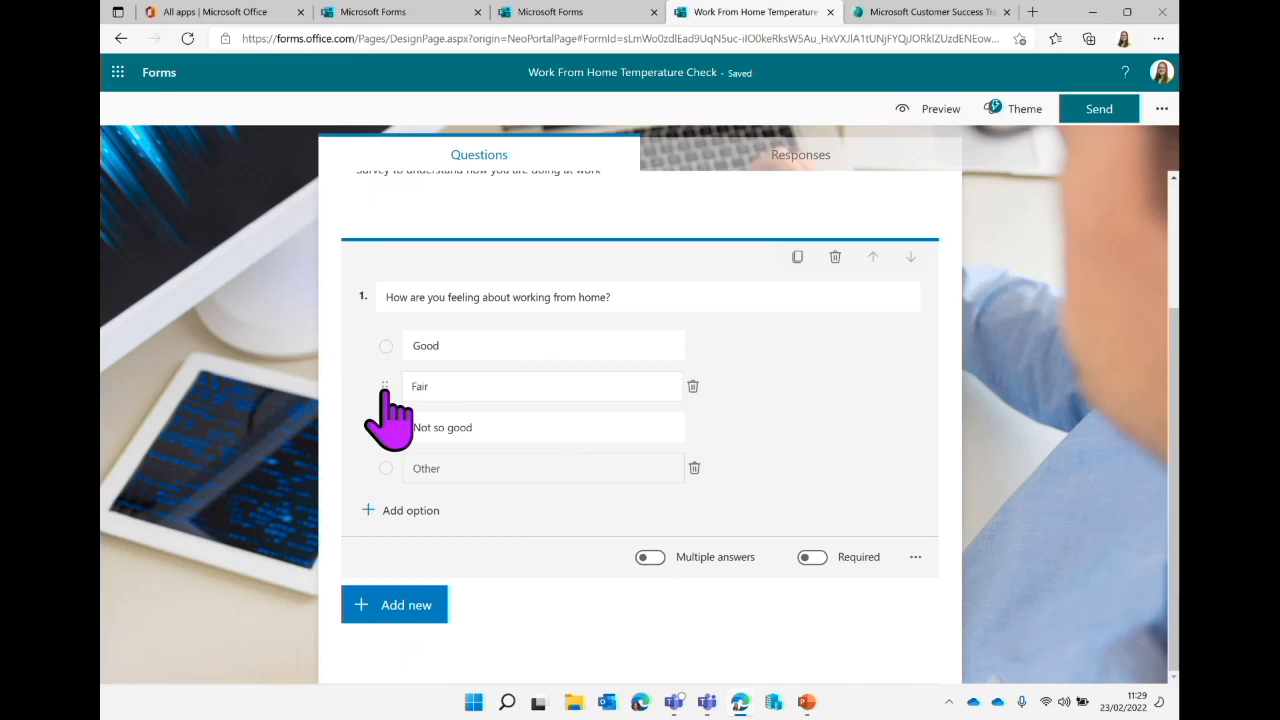
mouse_move(384, 388)
mouse_down()
mouse_move(385, 332)
mouse_move(386, 462)
mouse_move(387, 400)
mouse_up()
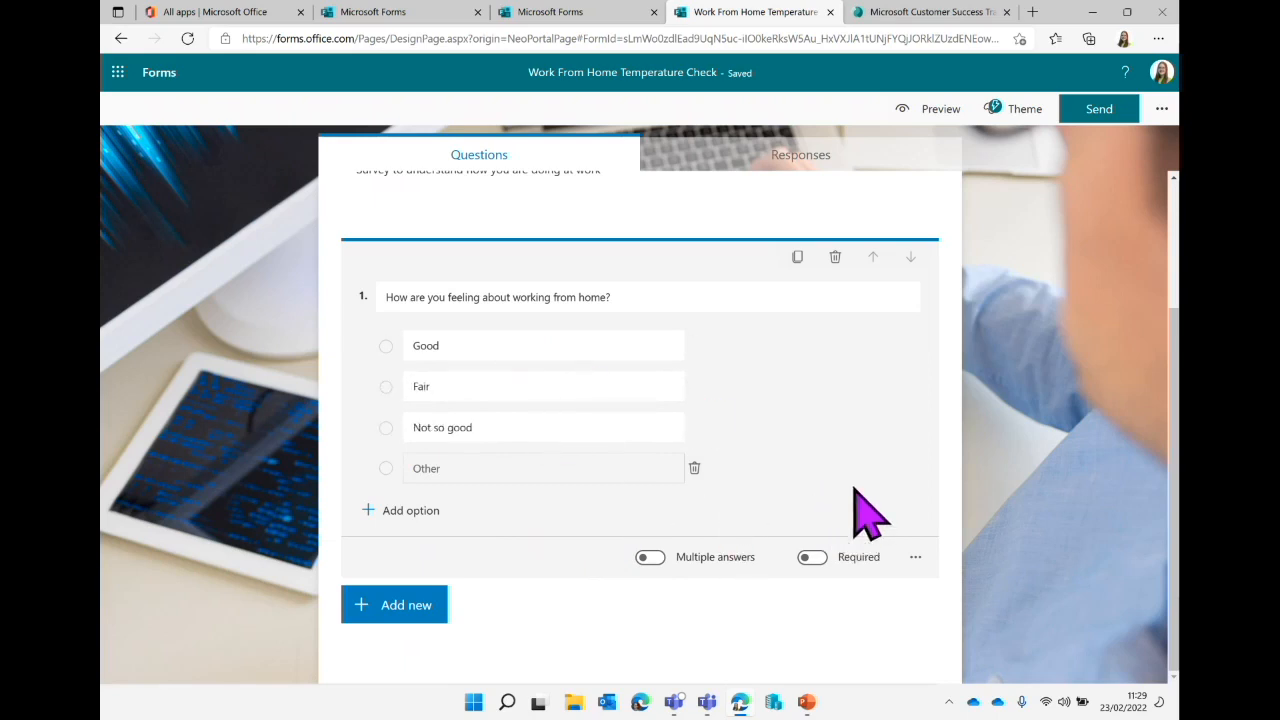
Make the working from home question required.
click(812, 558)
Try displaying the question's answers as a drop-down and revert to the regular option list.
click(916, 560)
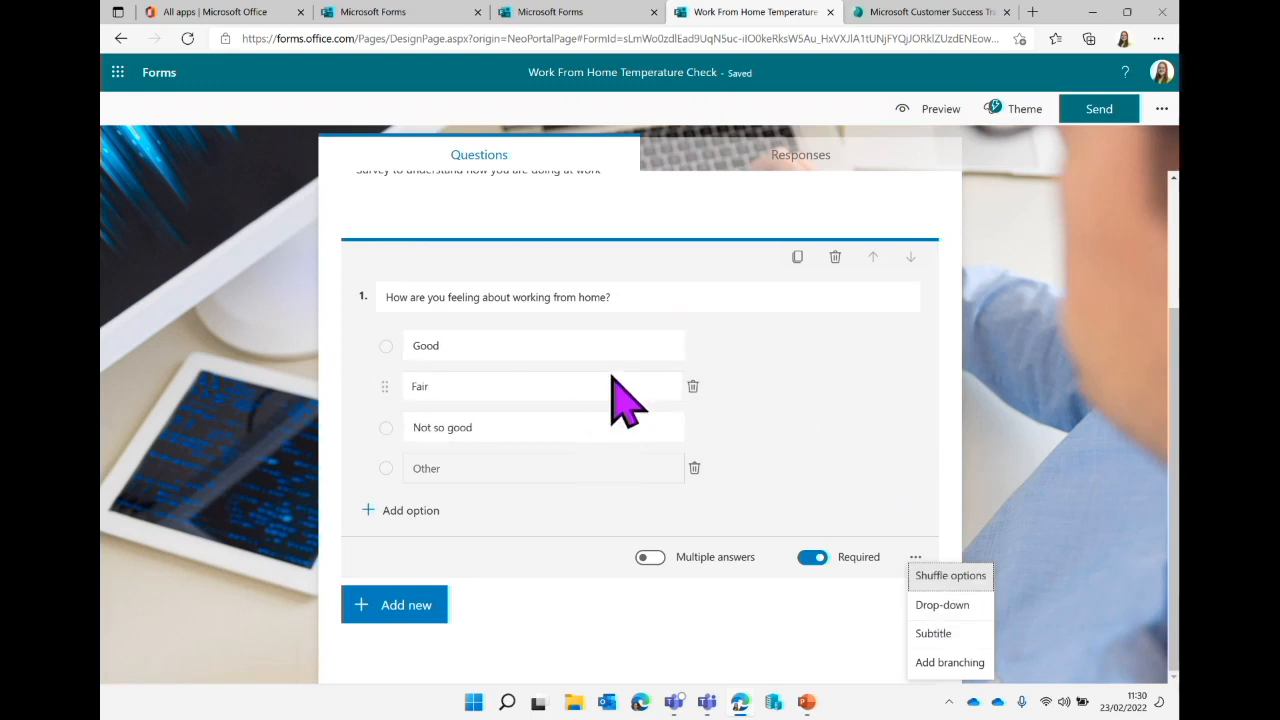
click(966, 608)
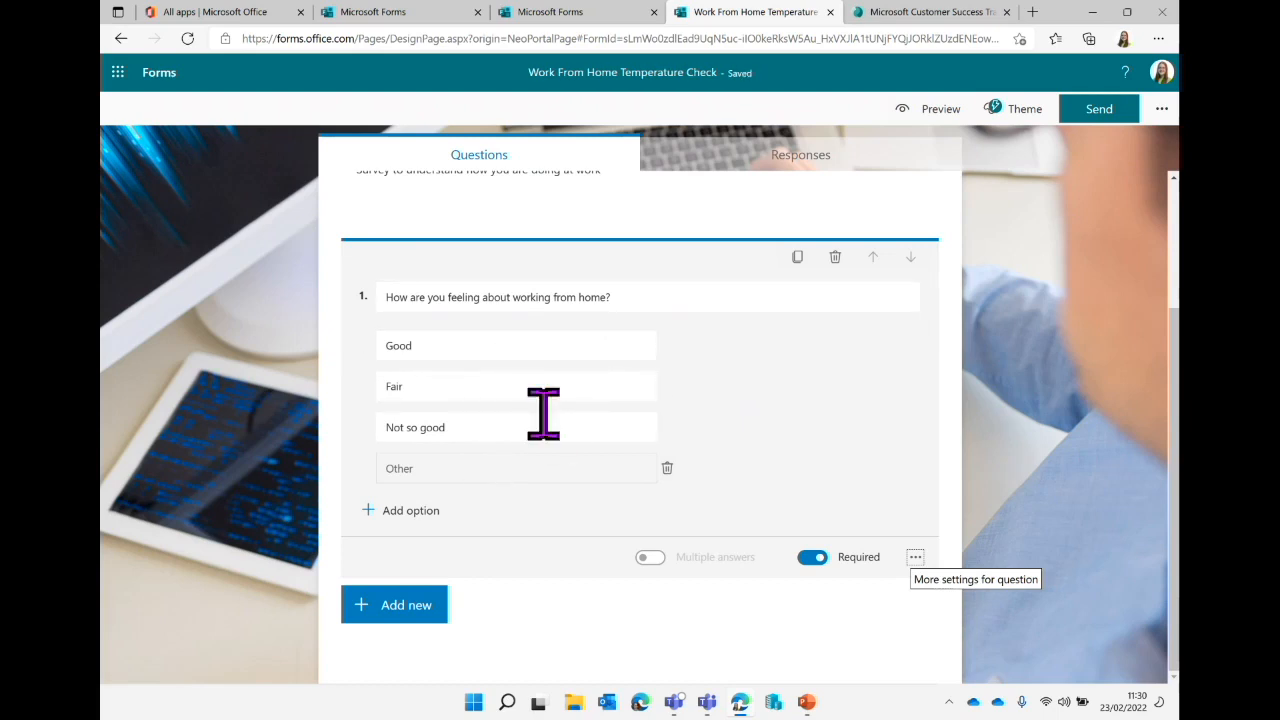
click(916, 557)
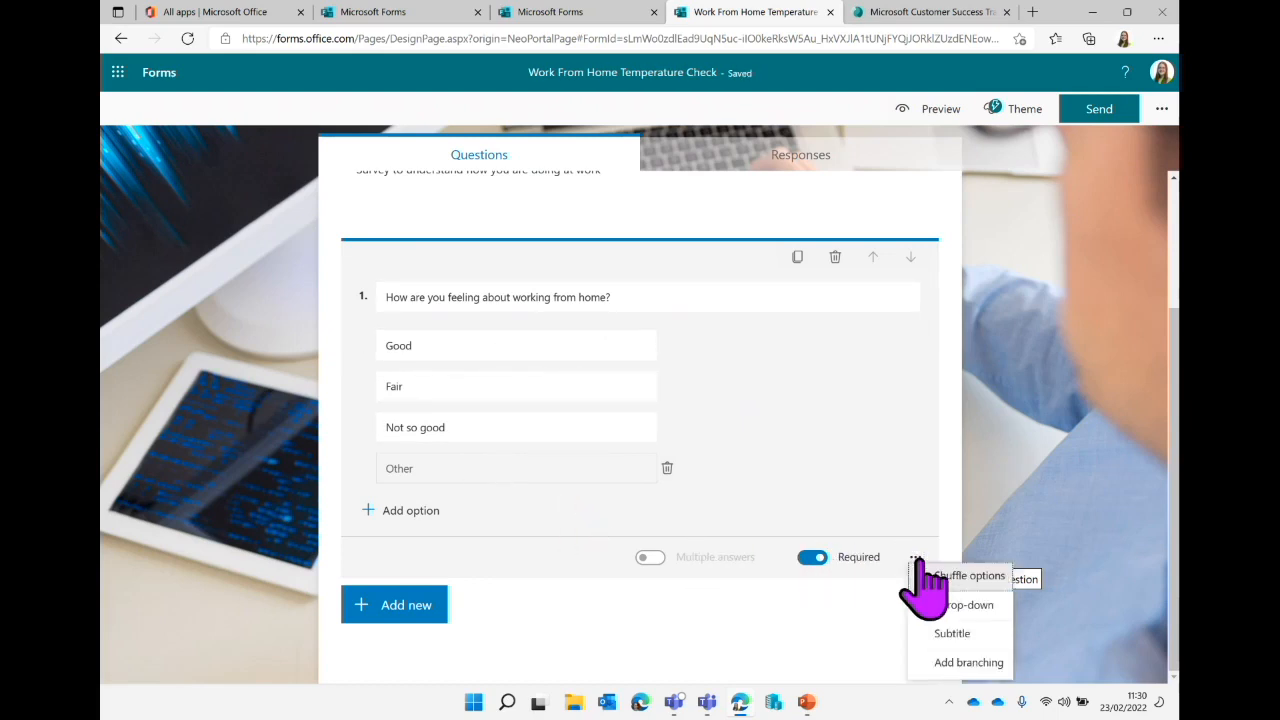
click(966, 606)
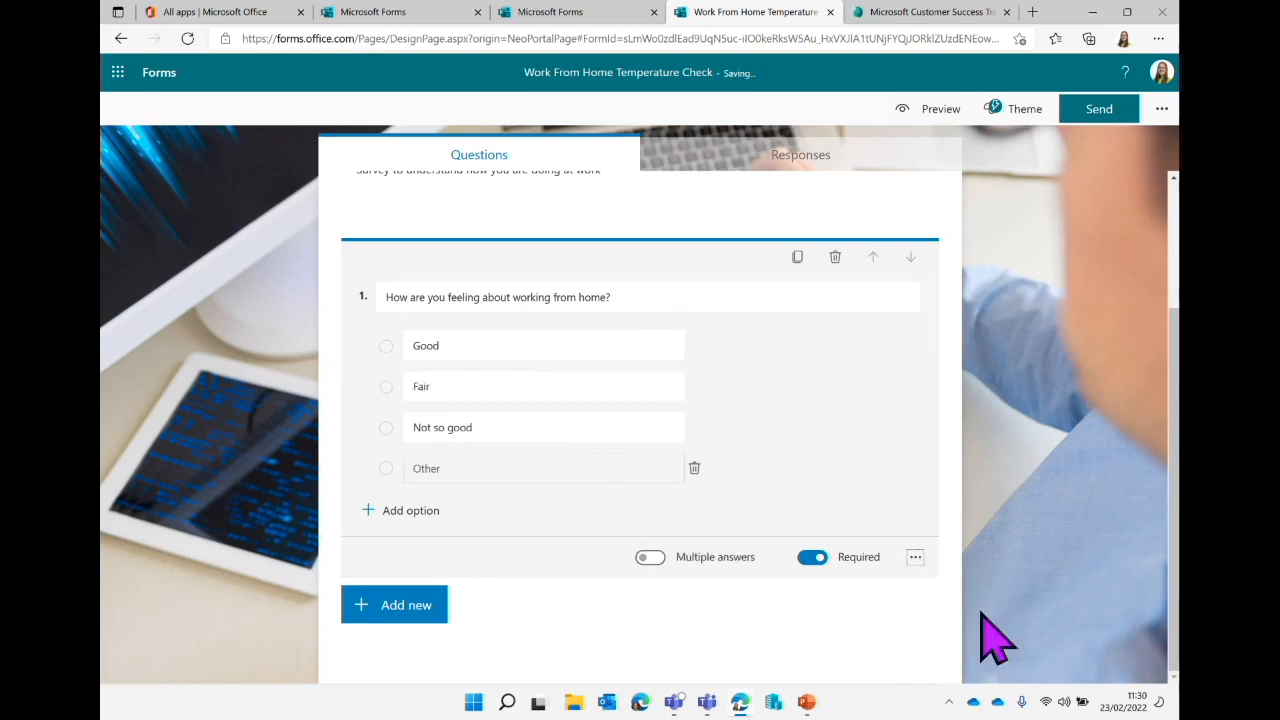
Add the subtitle "This form is anonymous so answer honestly" to the first question.
click(915, 557)
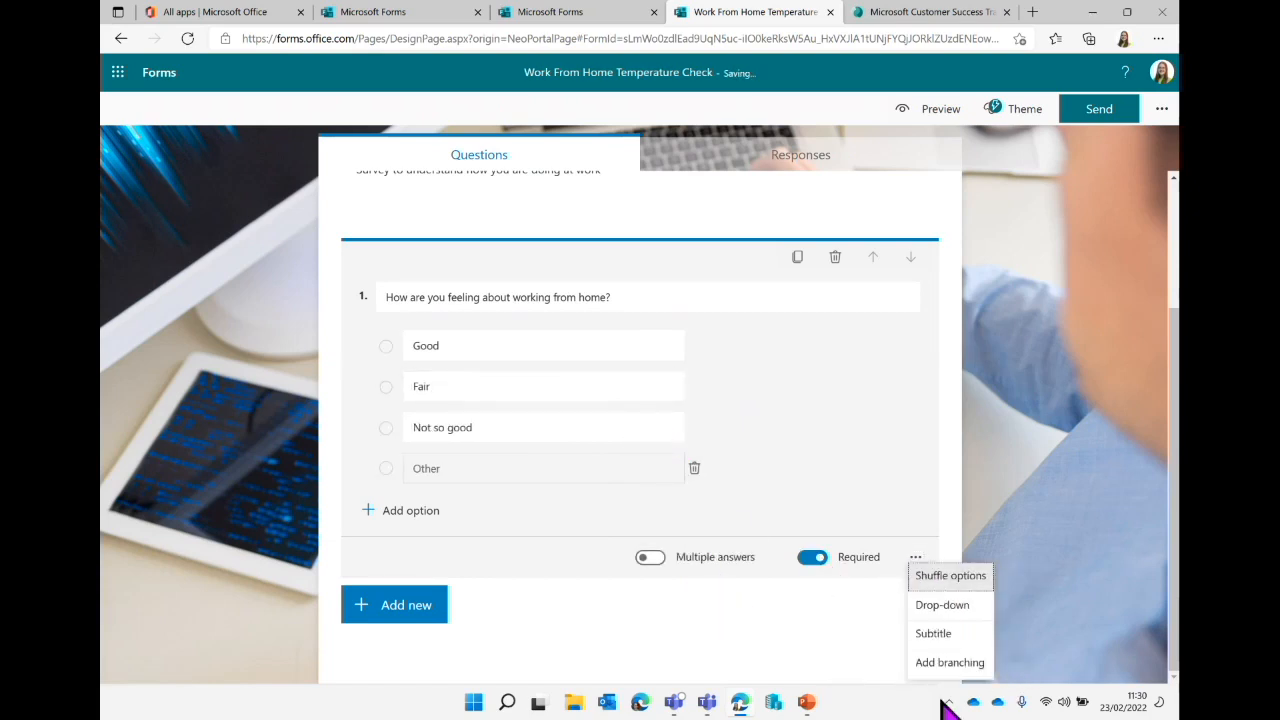
click(968, 640)
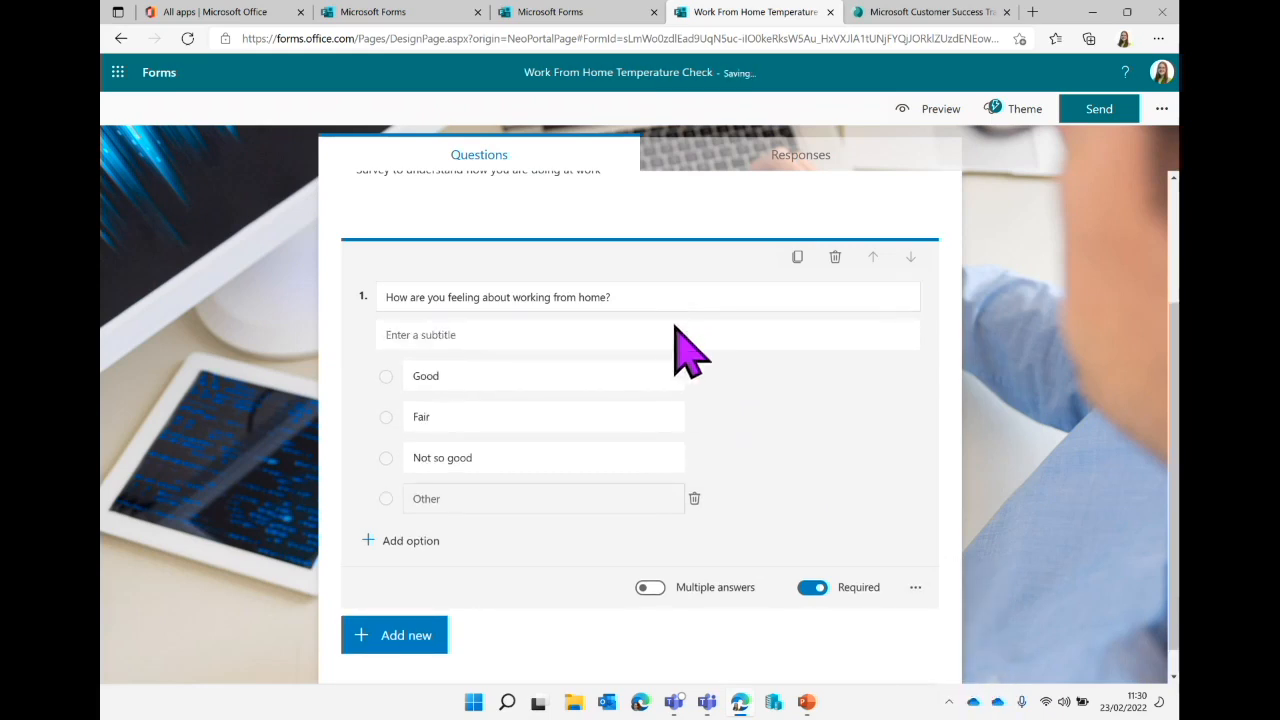
click(676, 333)
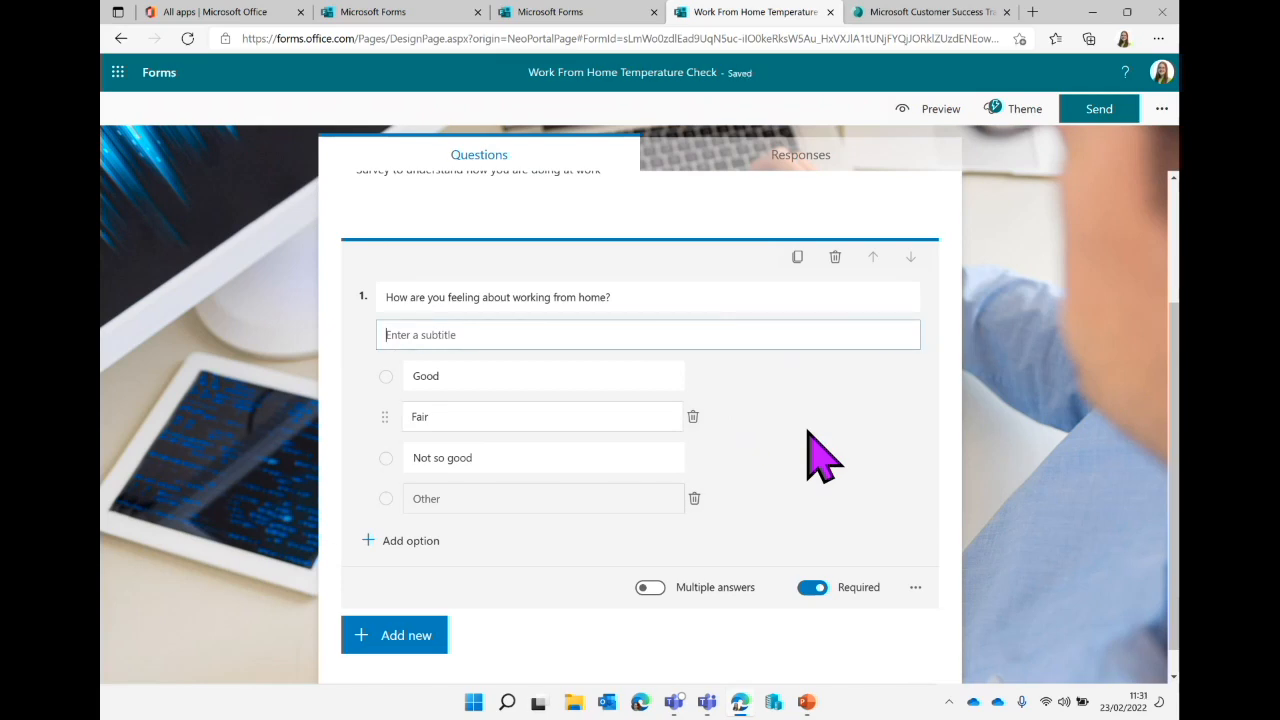
text(This quiz)
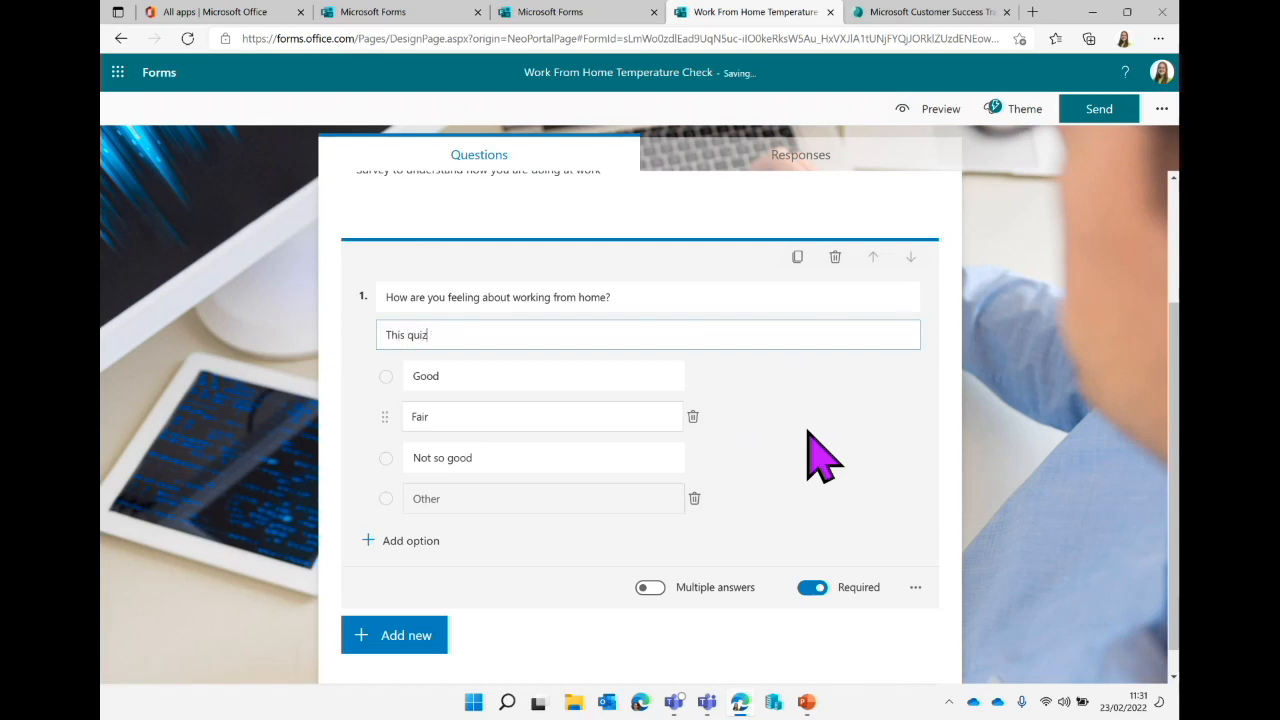
key(BackSpace)
key(BackSpace)
key(BackSpace)
key(BackSpace)
text(form is anonymous so answe)
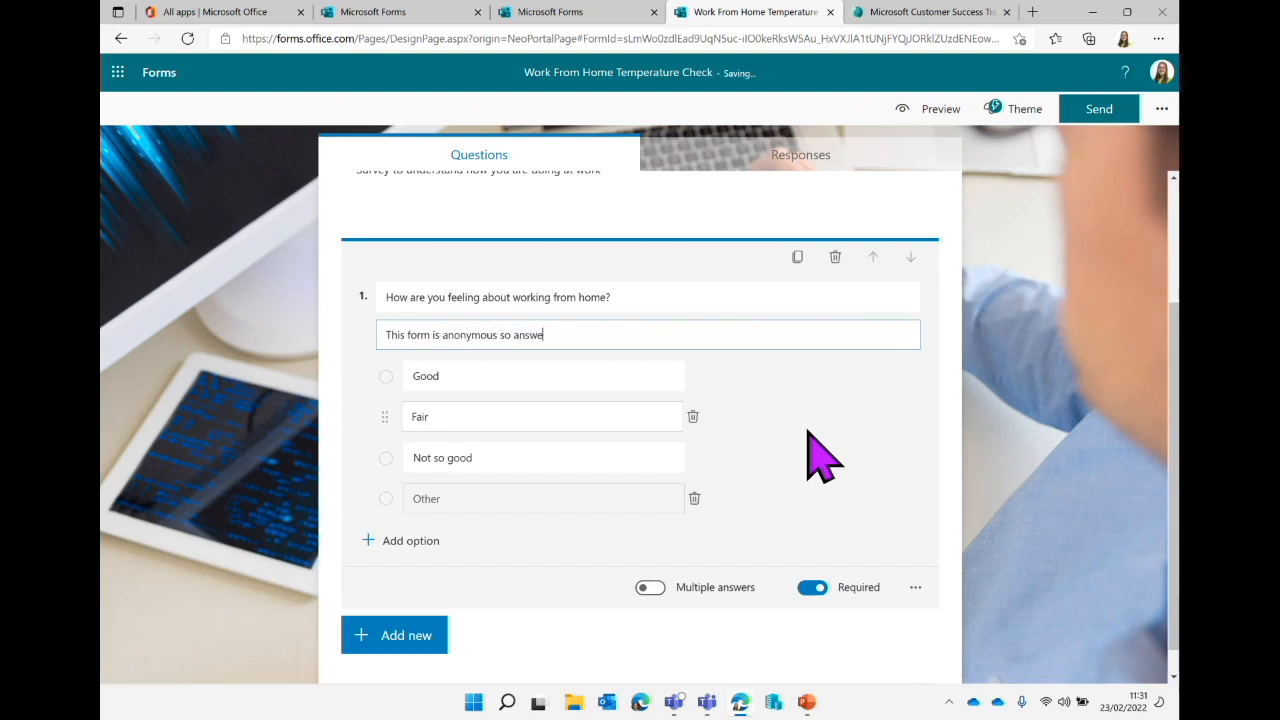
text(r honestly)
View the first question's branching options, check the destinations available for the Good answer and return to the form.
click(916, 588)
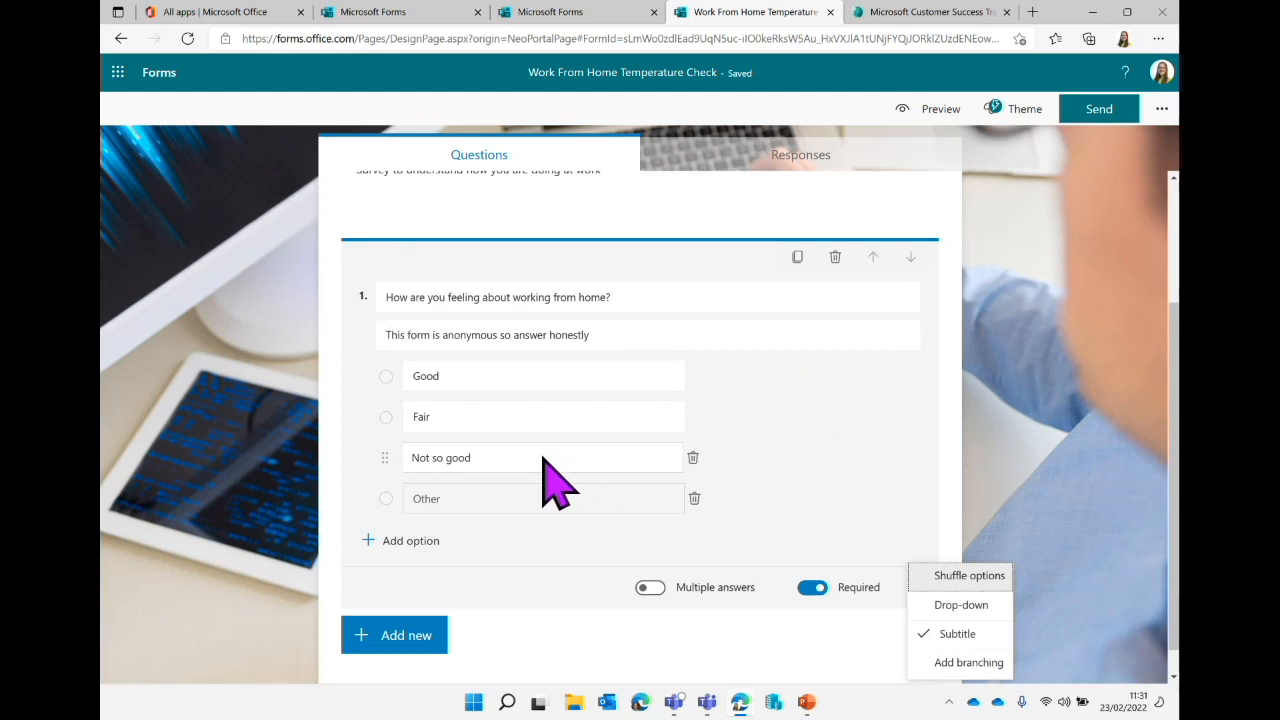
click(969, 663)
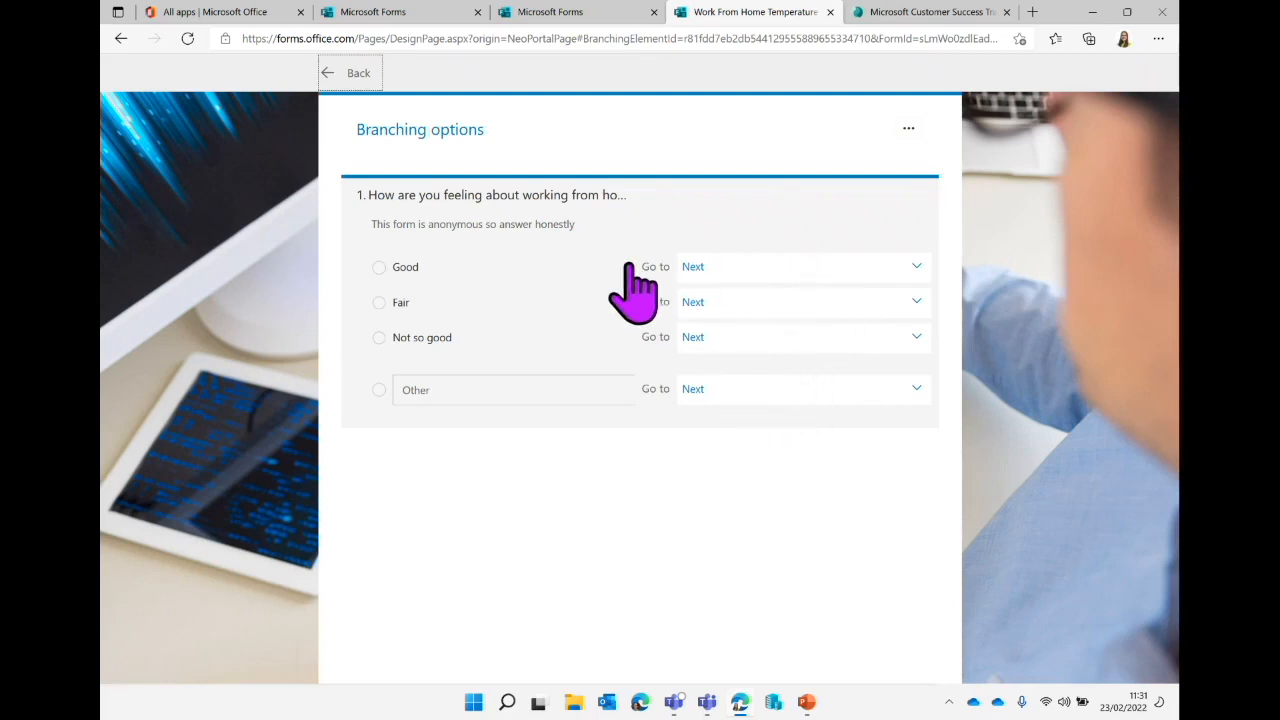
click(740, 268)
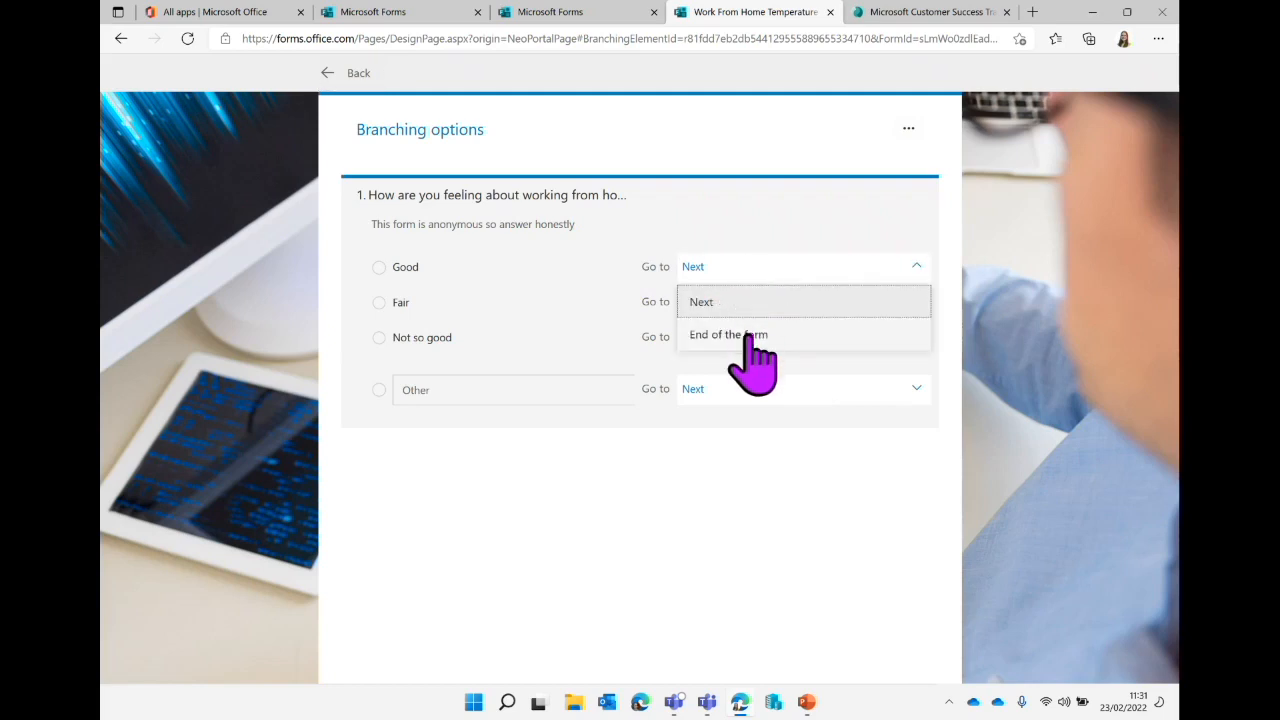
click(816, 262)
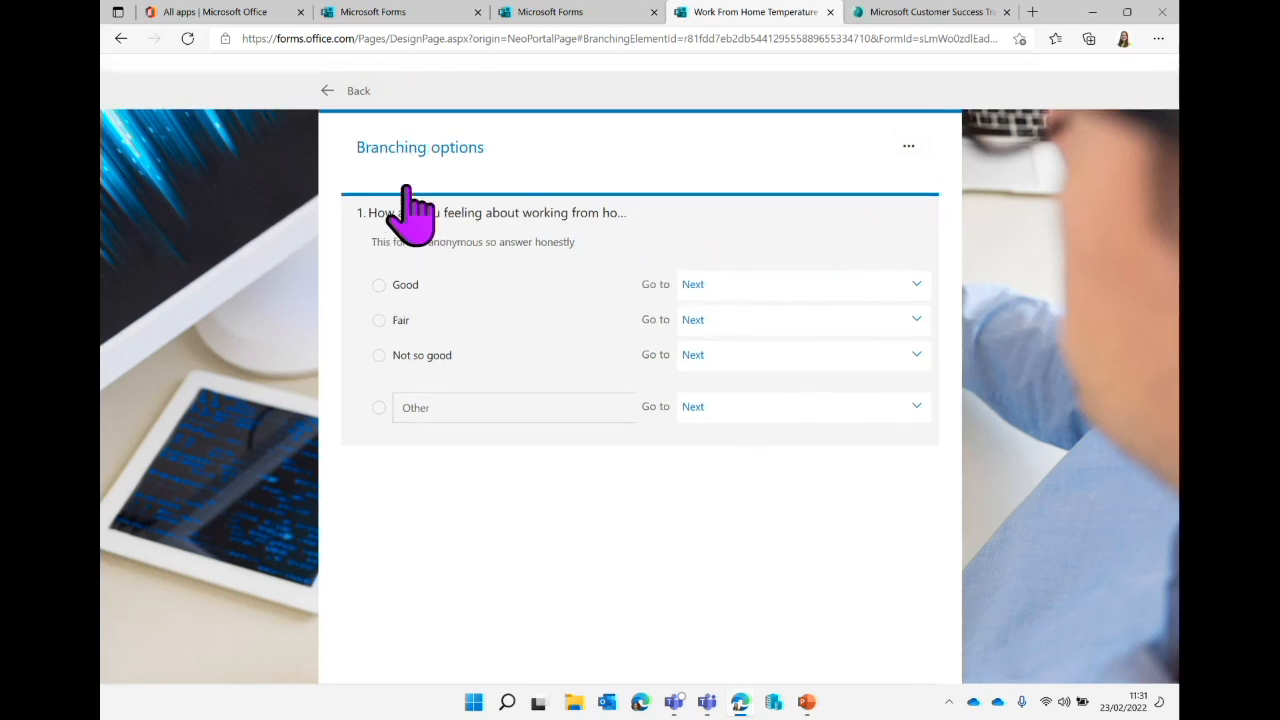
click(345, 73)
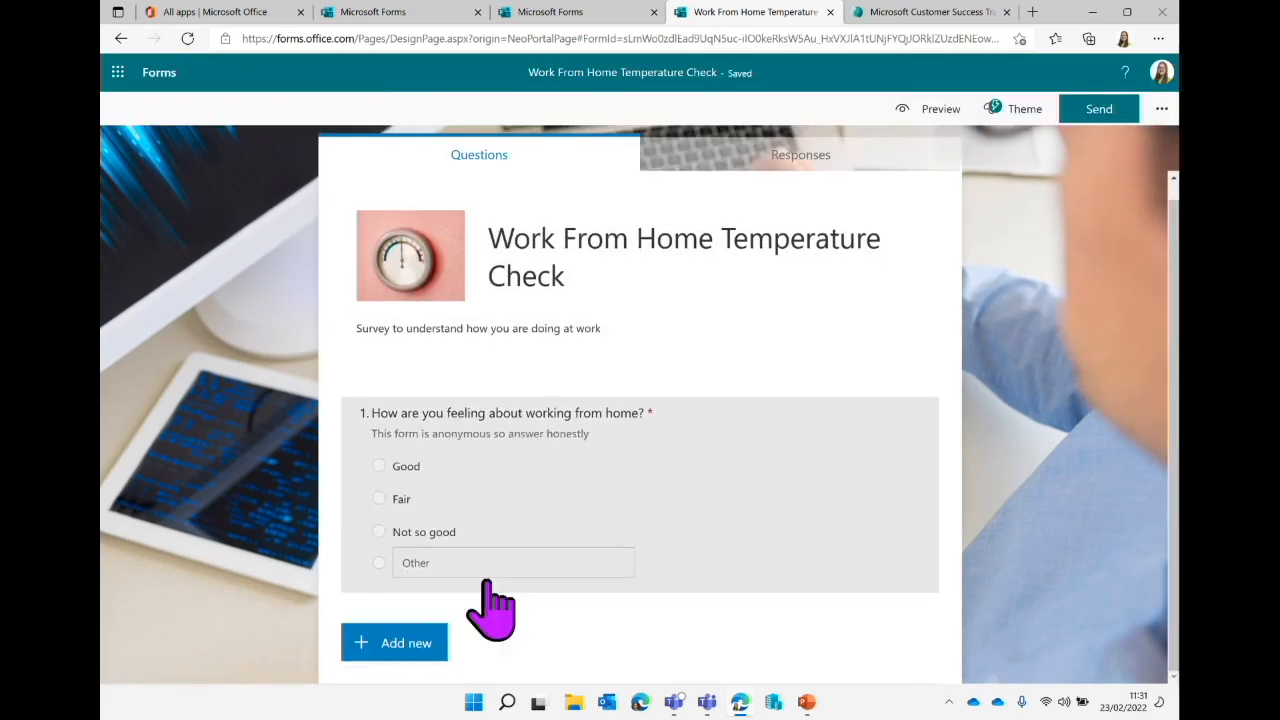
Add a Text question asking "Please explain why you feel this way".
click(420, 660)
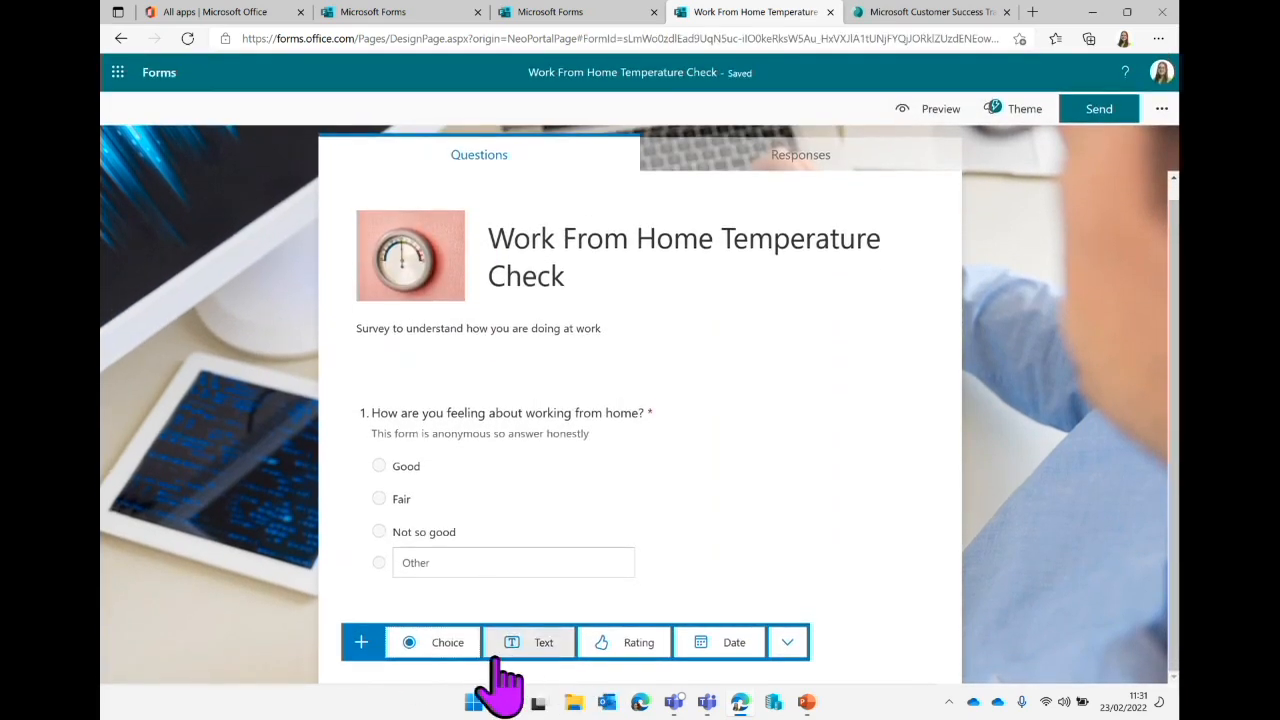
click(531, 625)
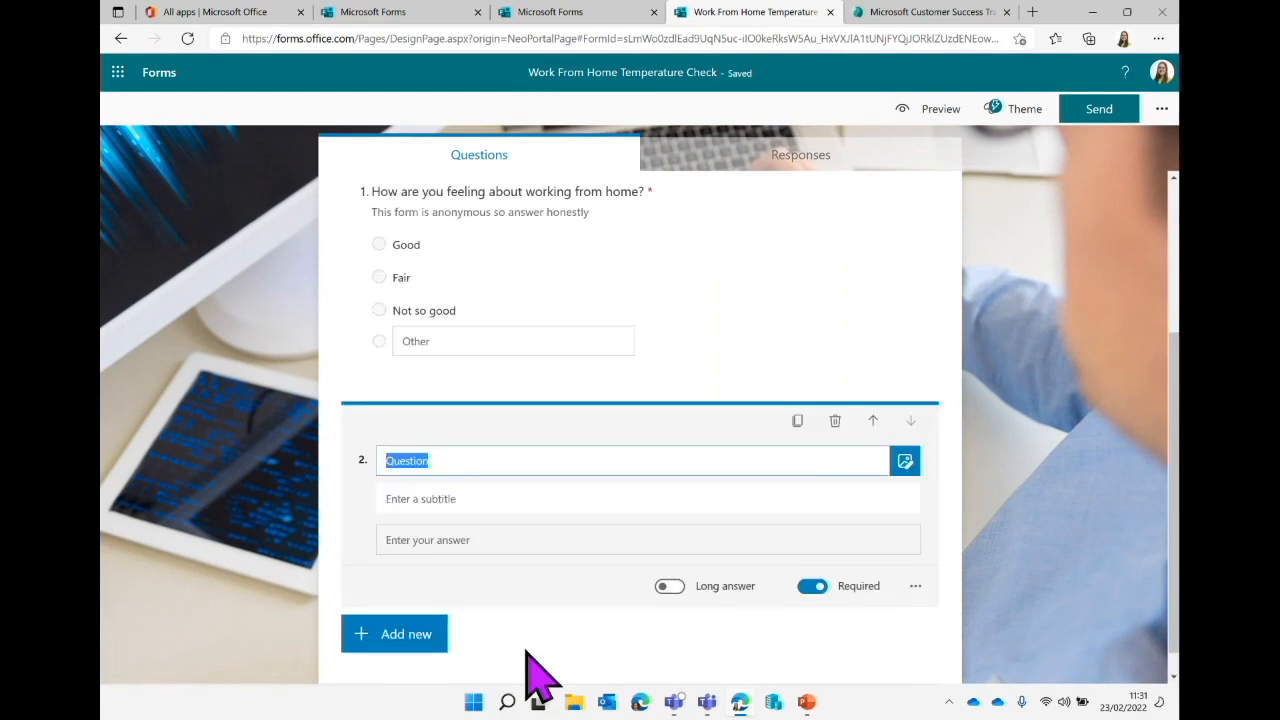
text(Please explain )
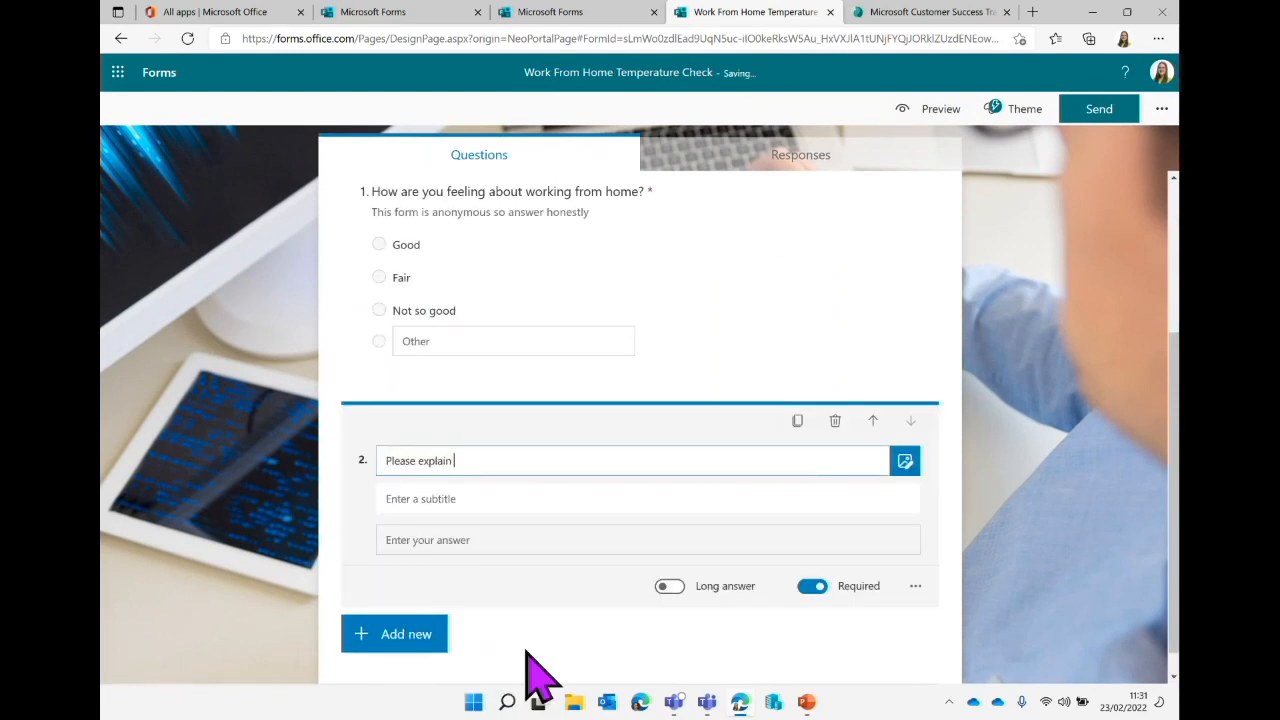
text(why you feel this way)
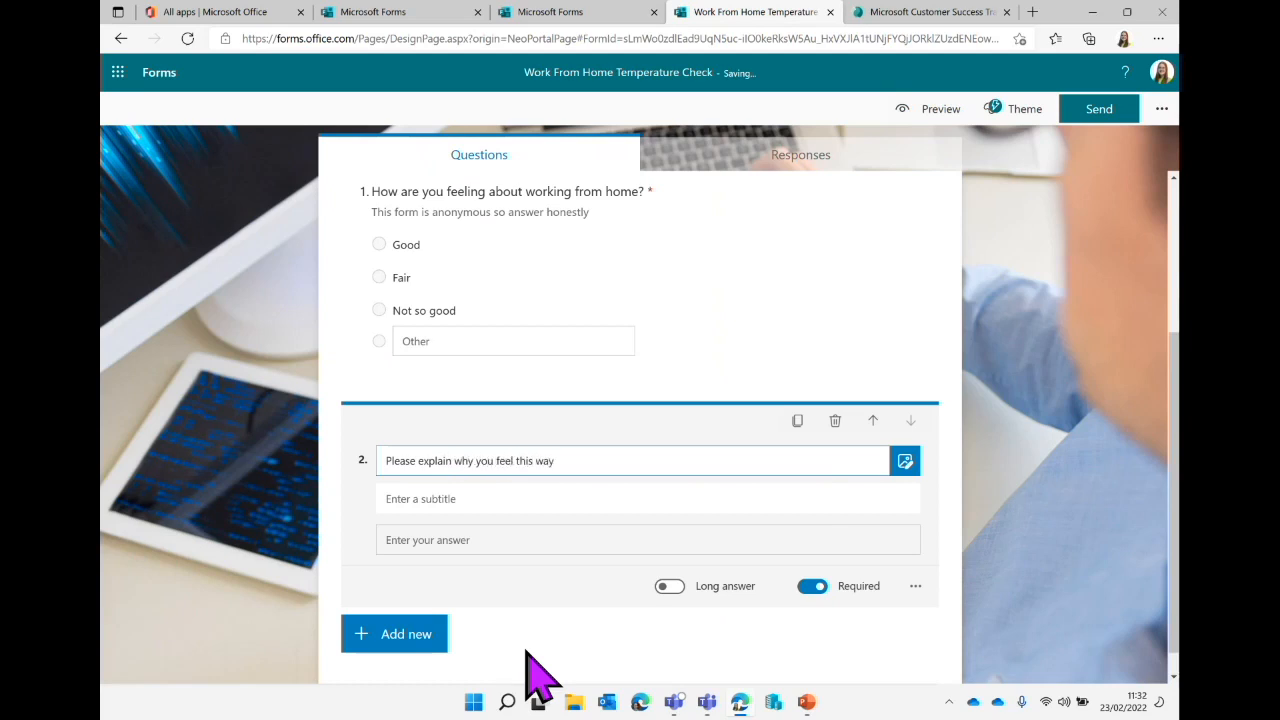
Remove the subtitle from the second question and make the question optional.
click(470, 500)
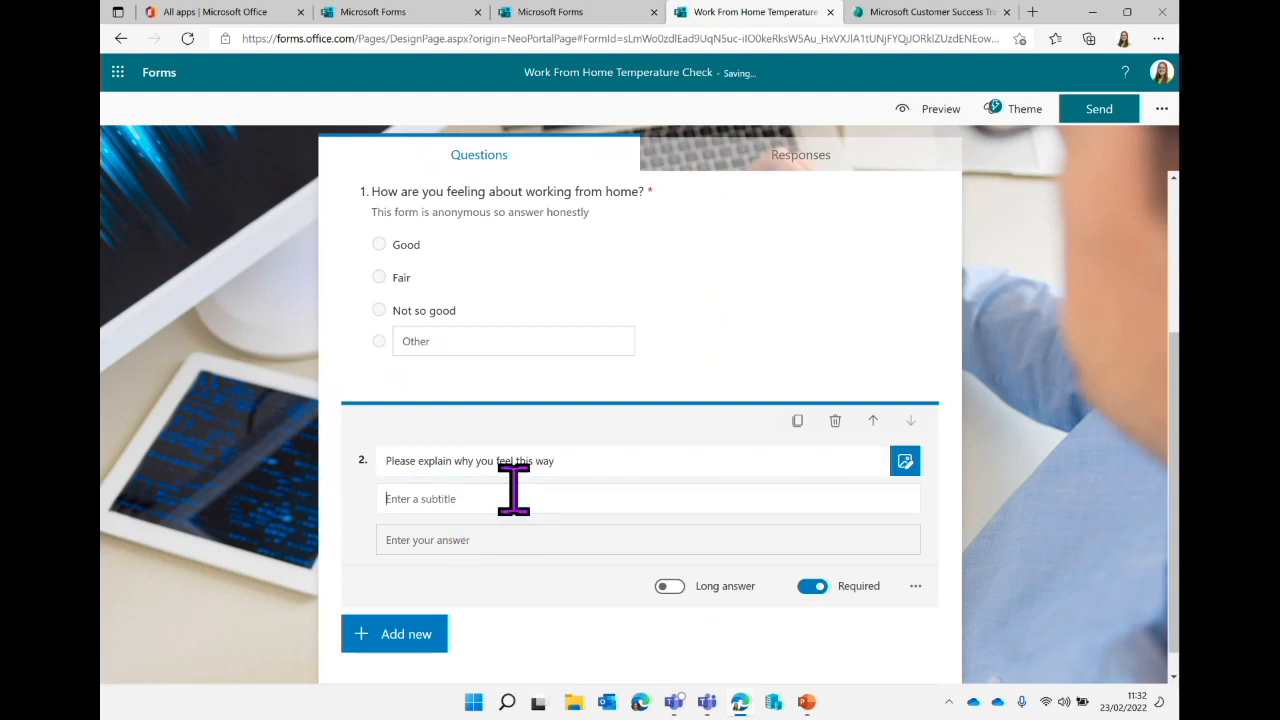
click(915, 586)
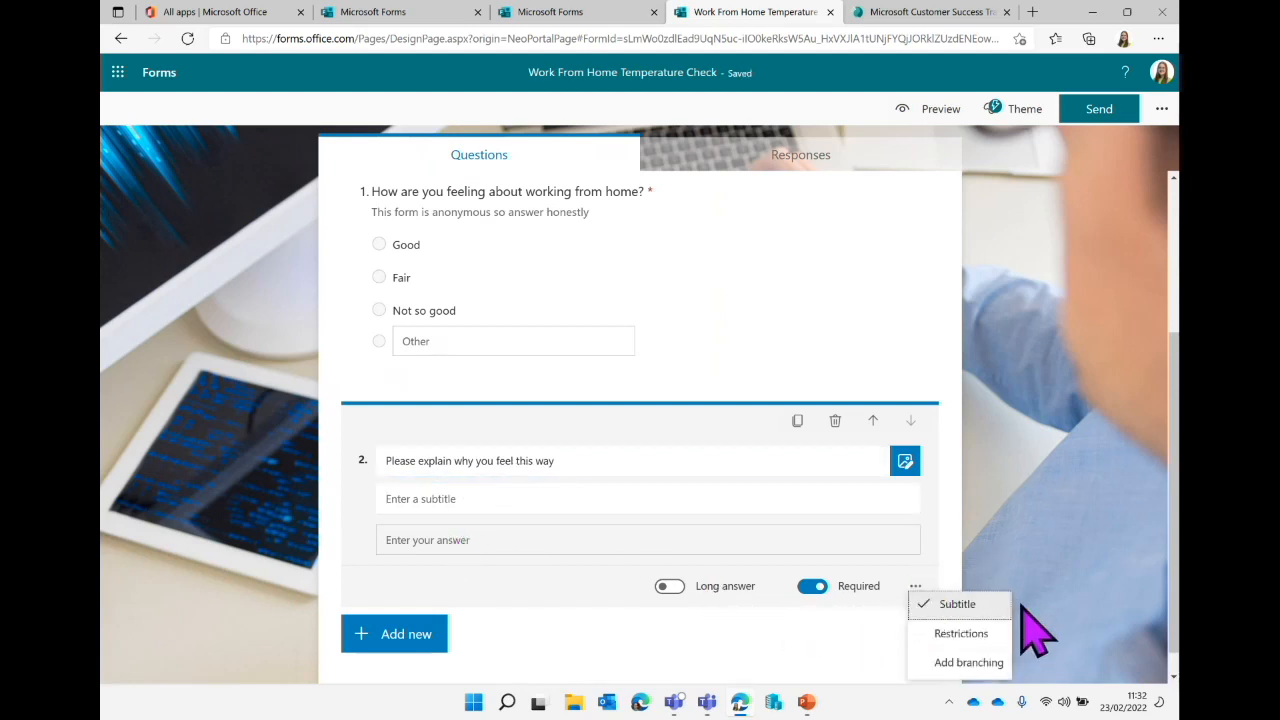
click(960, 606)
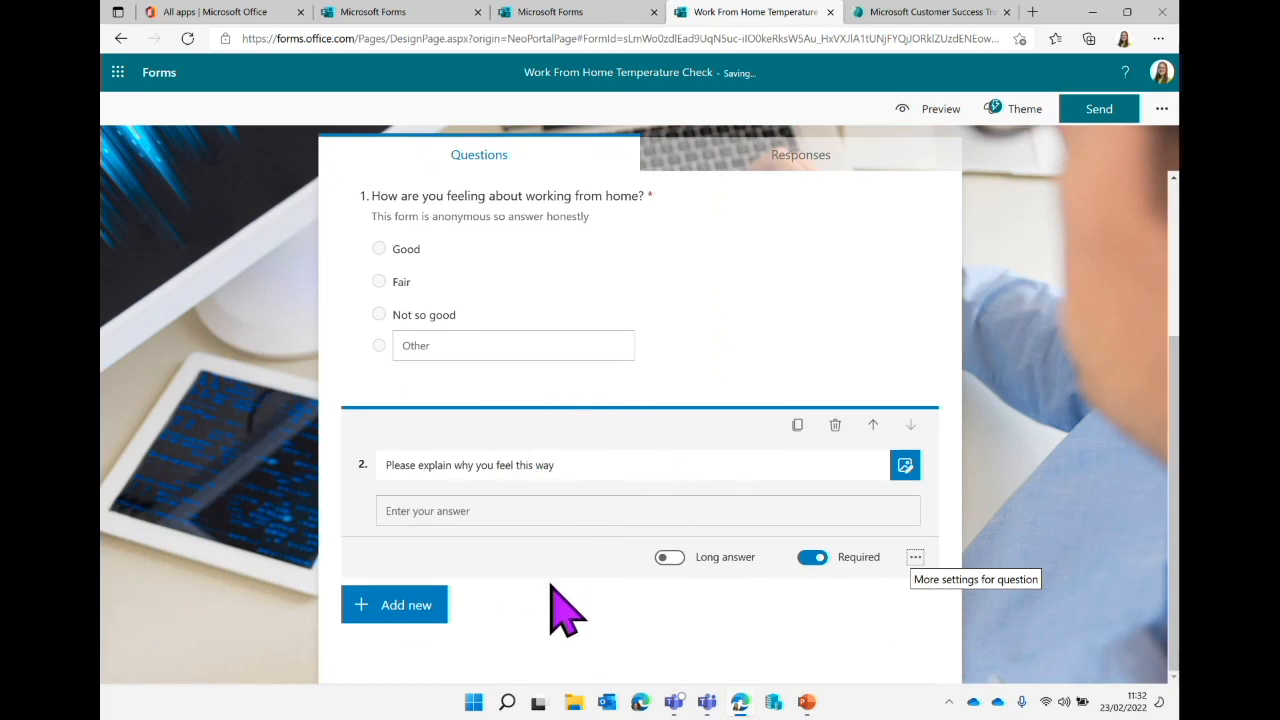
click(818, 562)
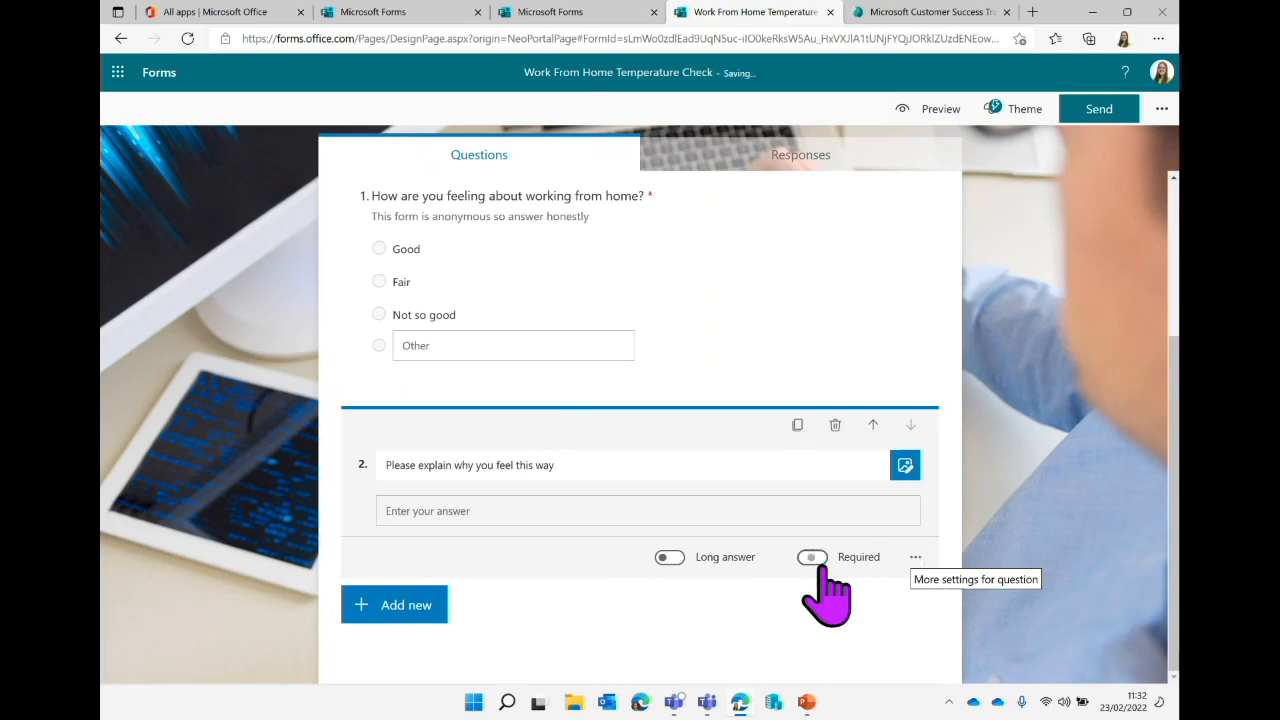
Allow a long answer for the second question and branch the first question's "Not so good" answer to "2. Please explain why you feel this way".
click(668, 558)
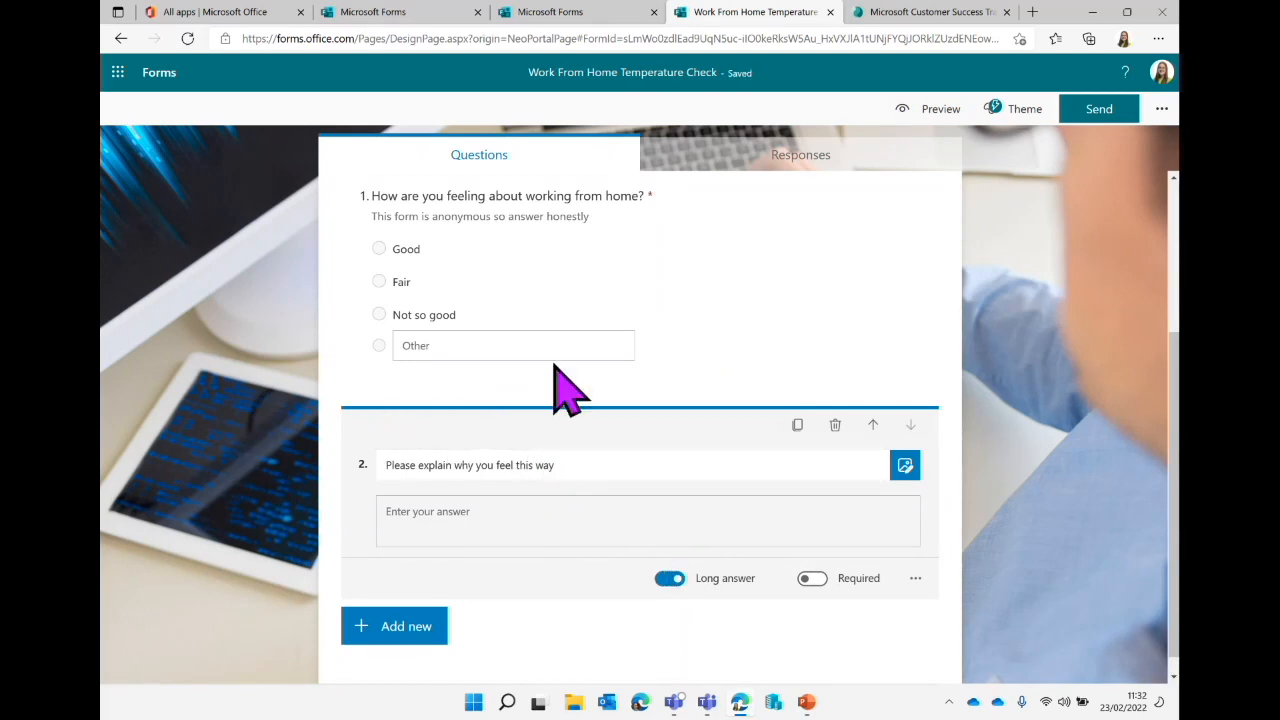
click(681, 300)
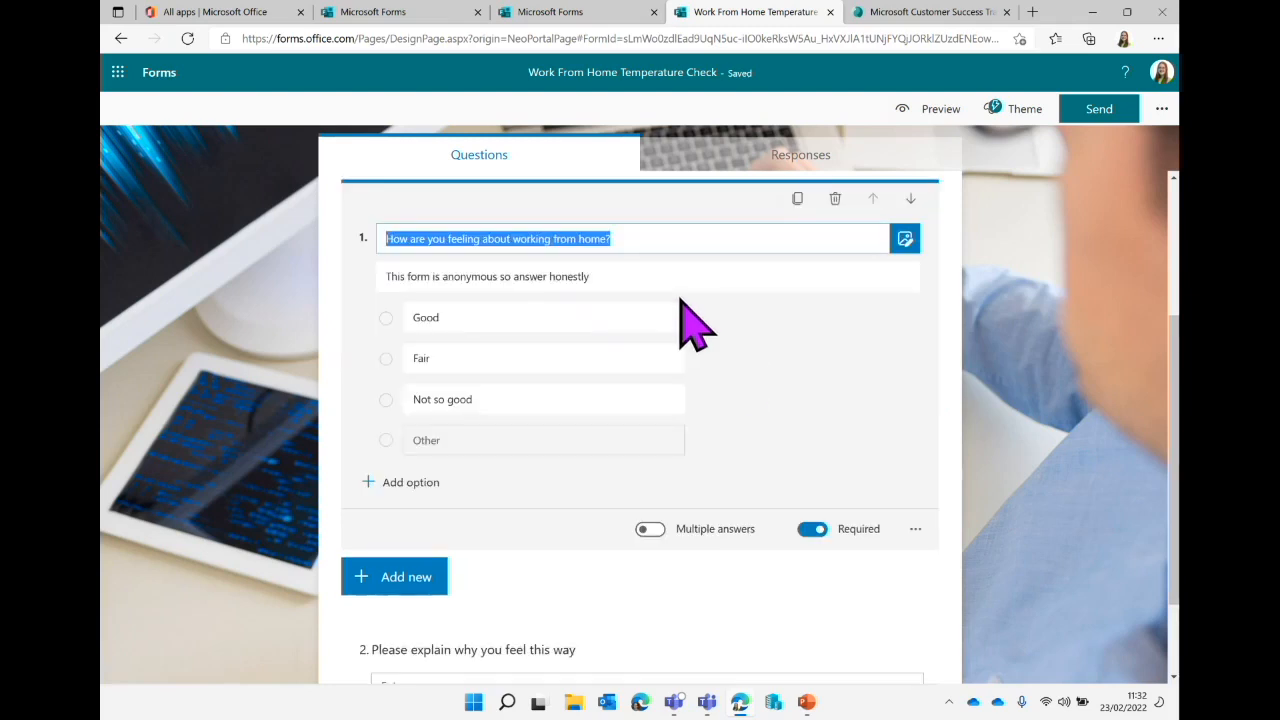
click(915, 530)
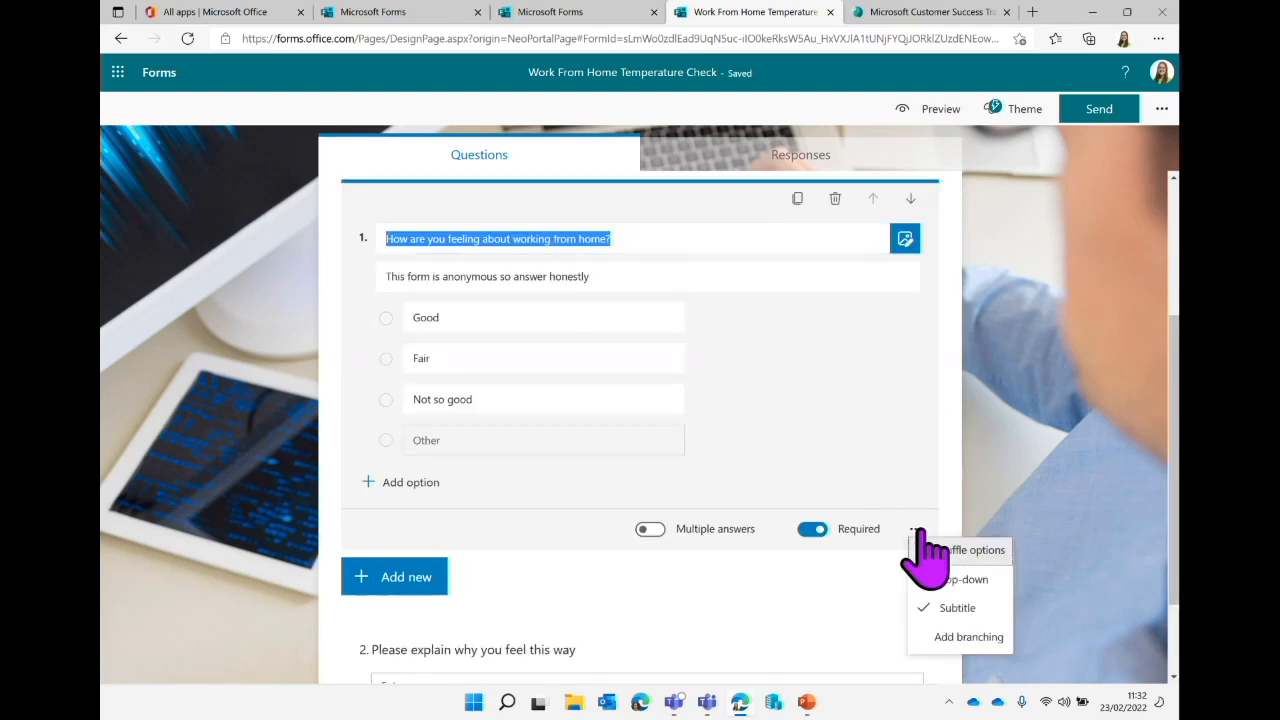
click(962, 636)
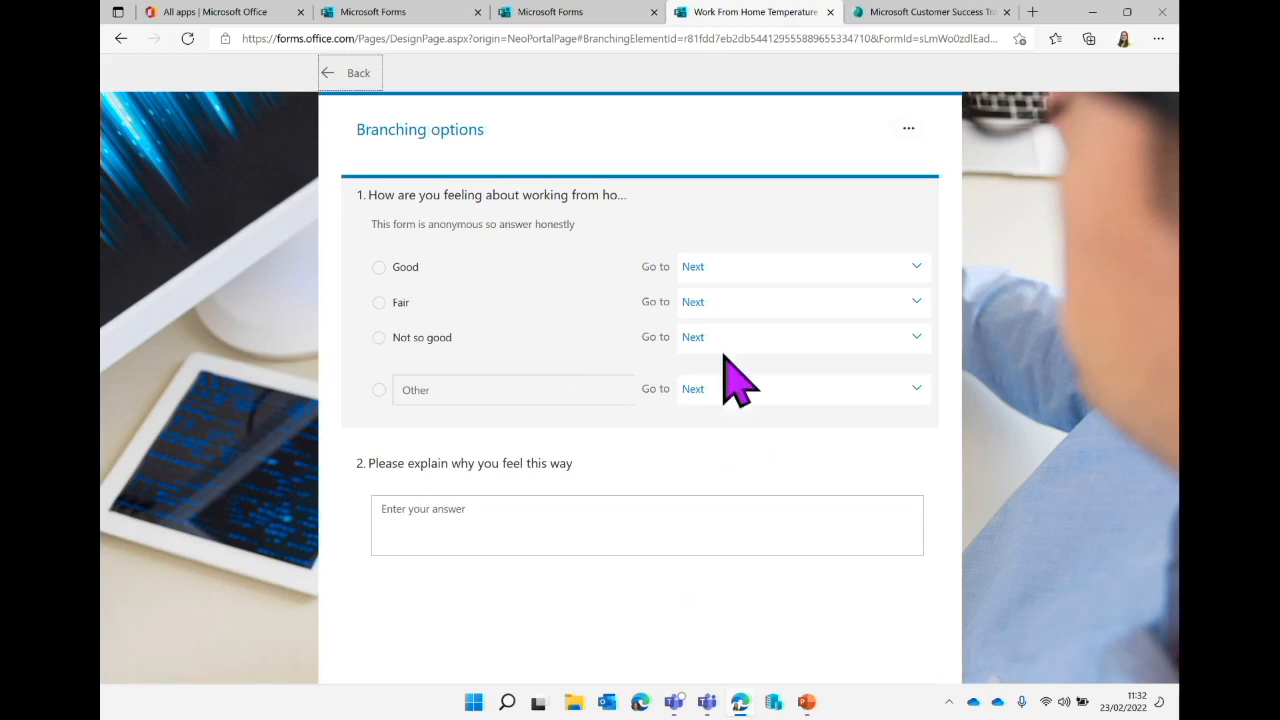
click(762, 343)
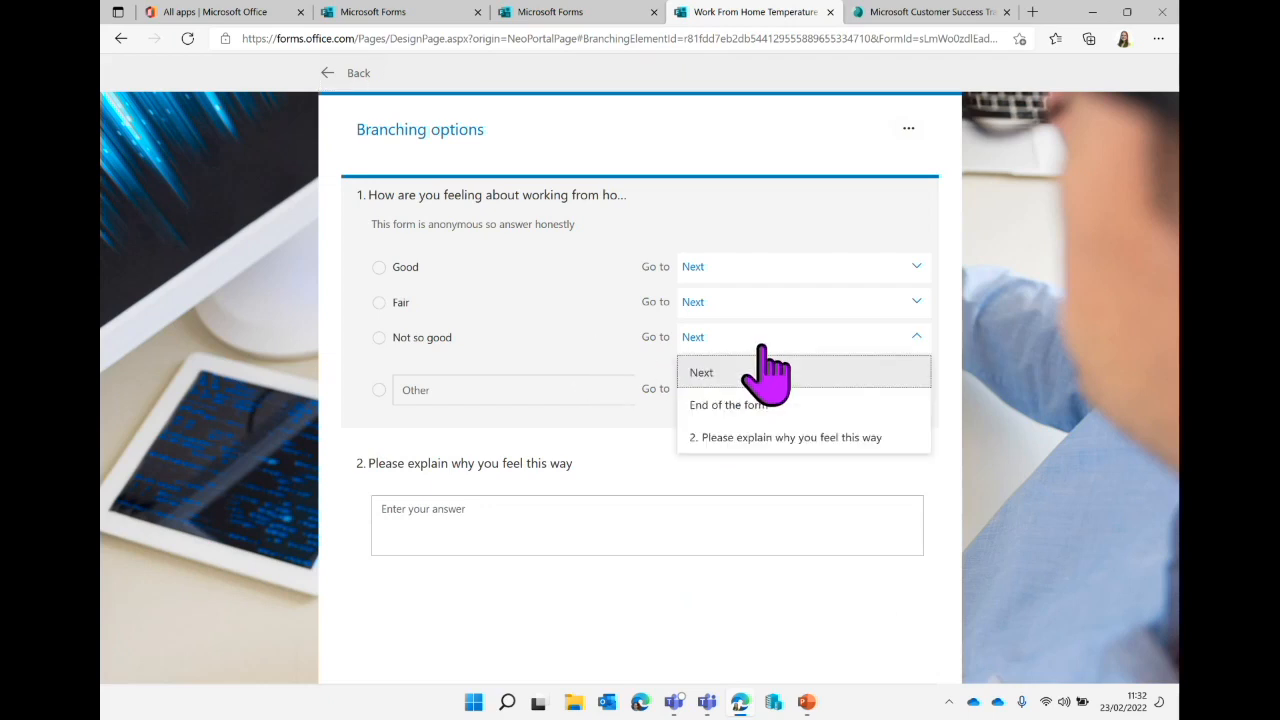
click(821, 441)
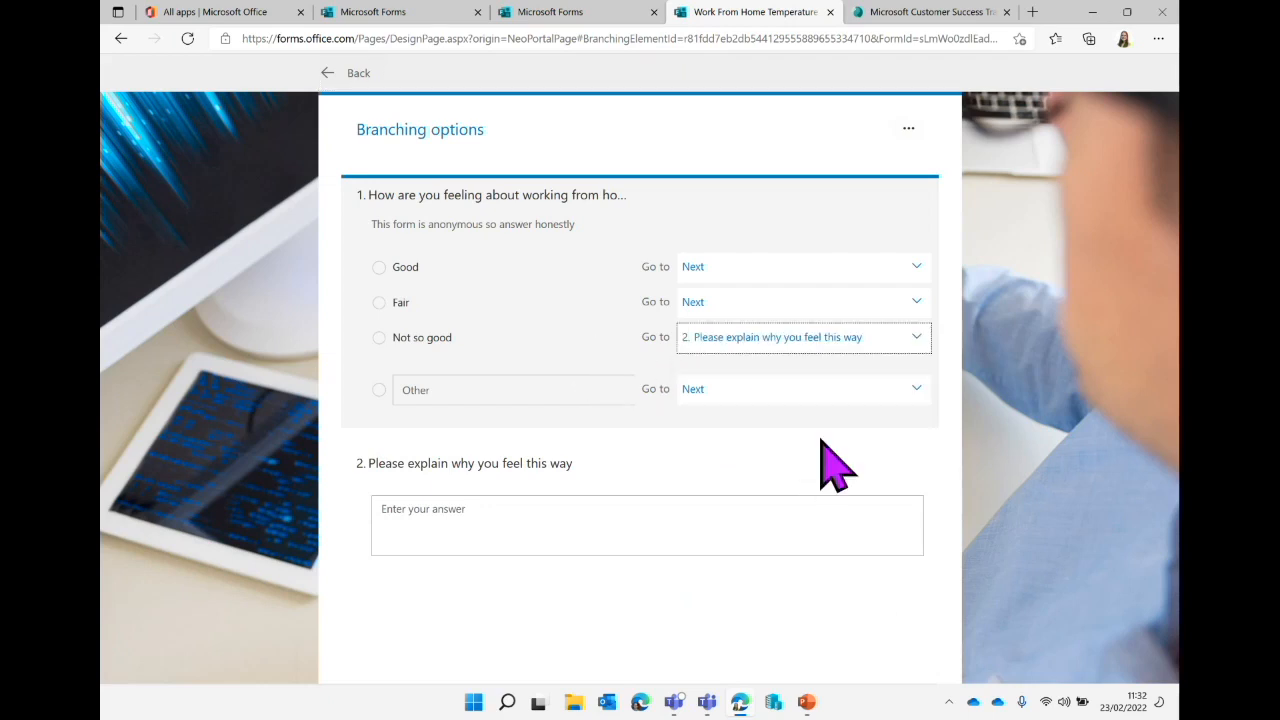
Check the branching destinations offered for the Good answer and the additional branching options, and return to the form.
click(776, 266)
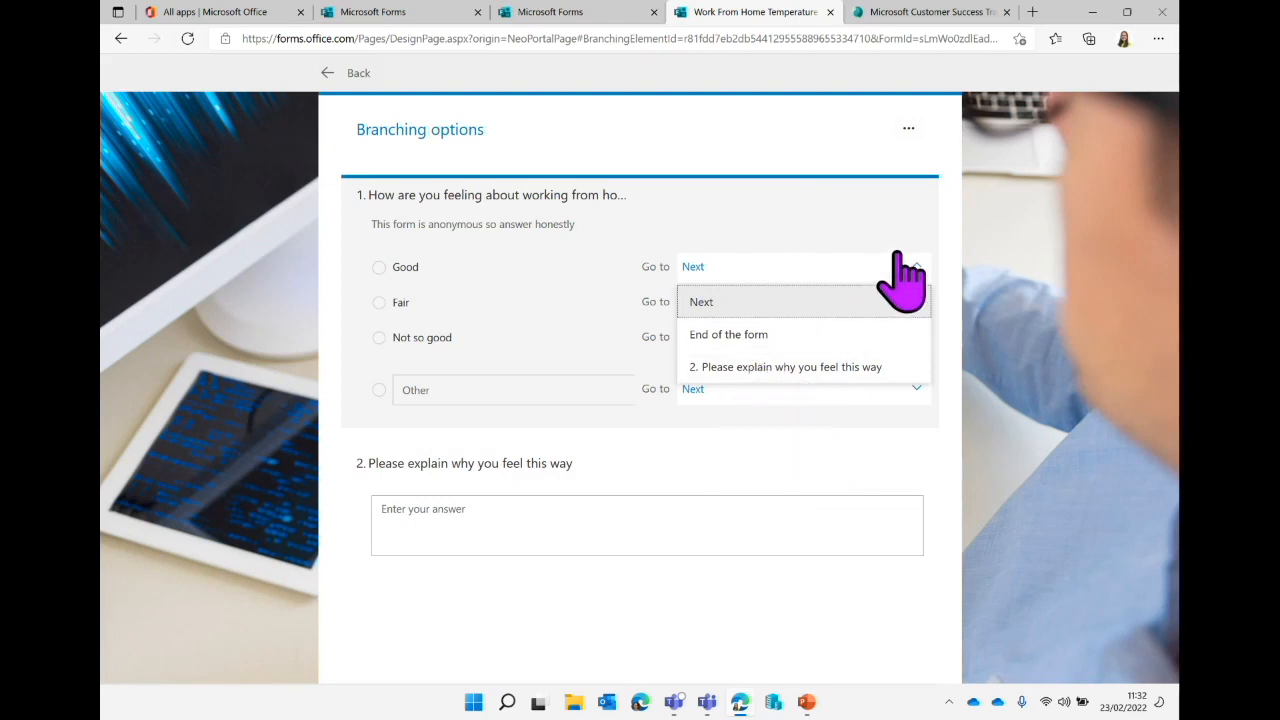
click(960, 240)
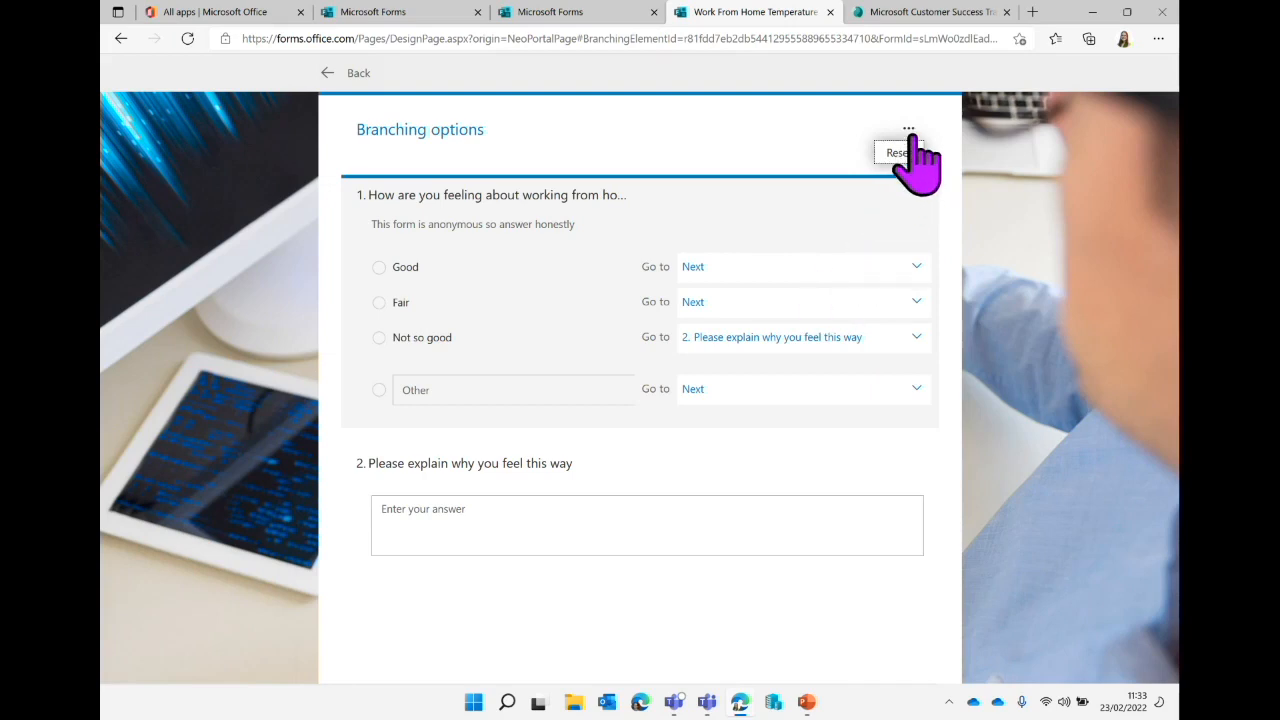
key(Escape)
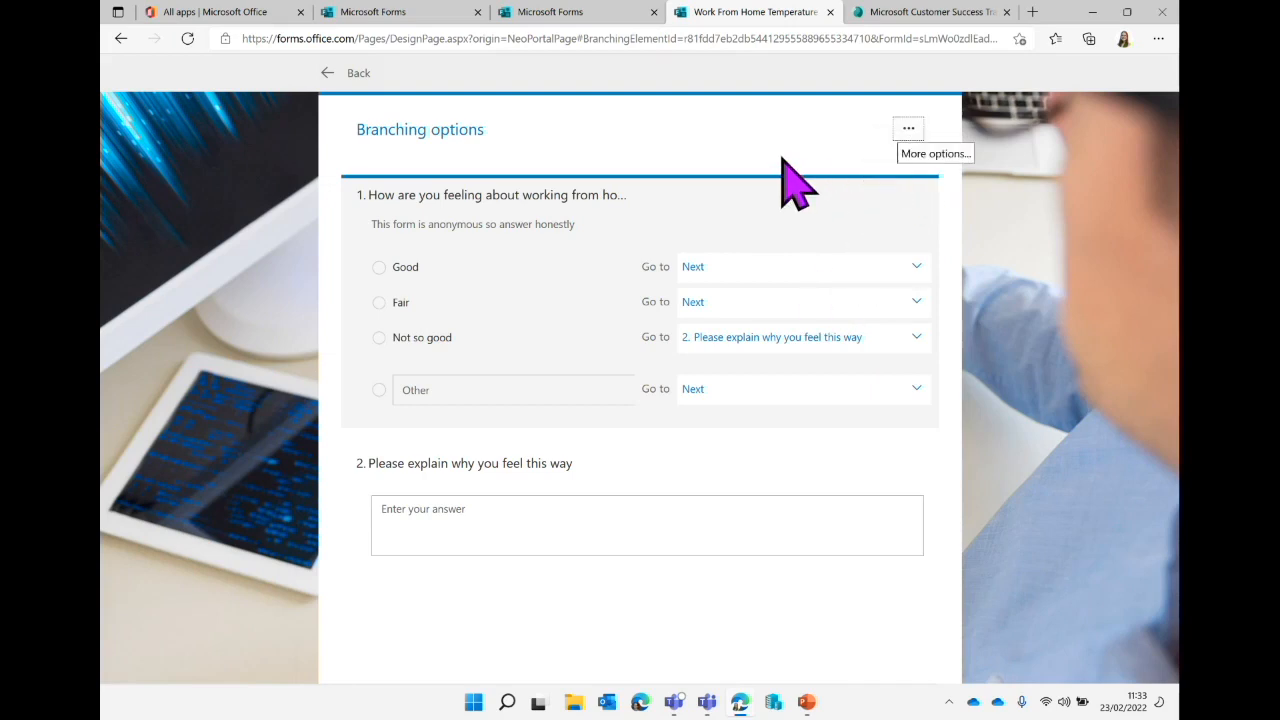
click(335, 74)
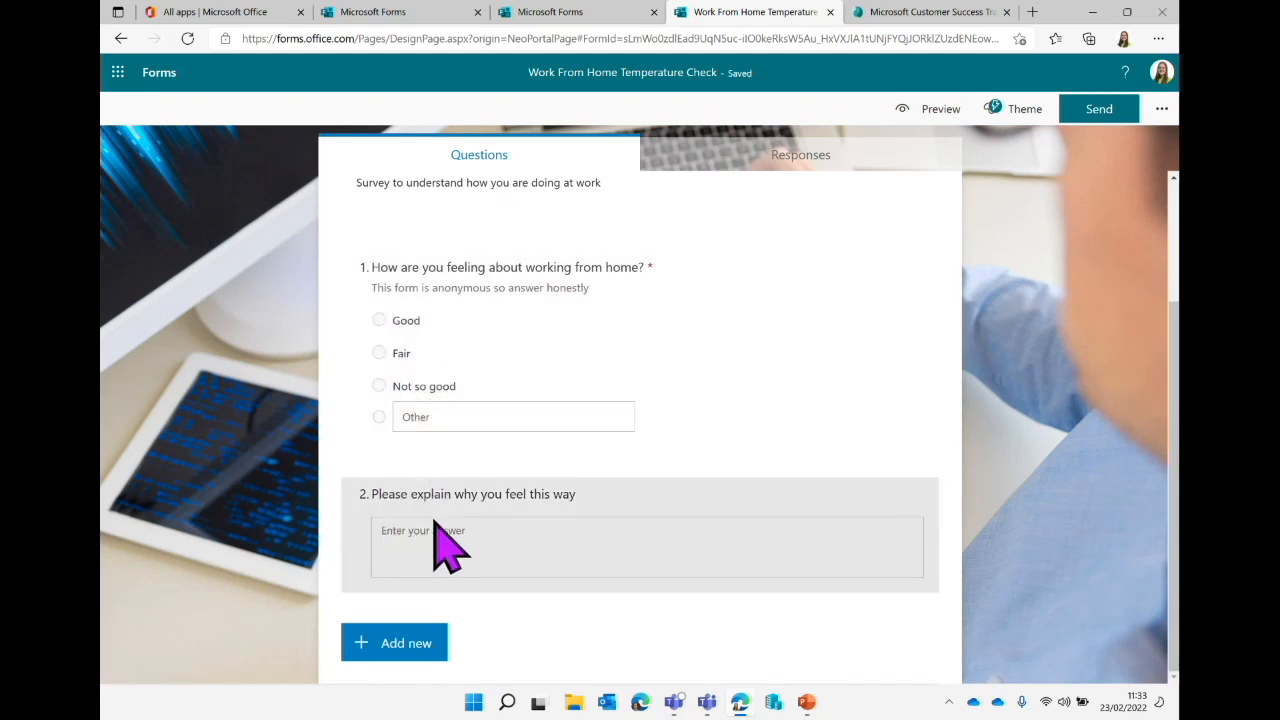
Add a Rating question asking "How are you finding the survey so far?".
click(402, 640)
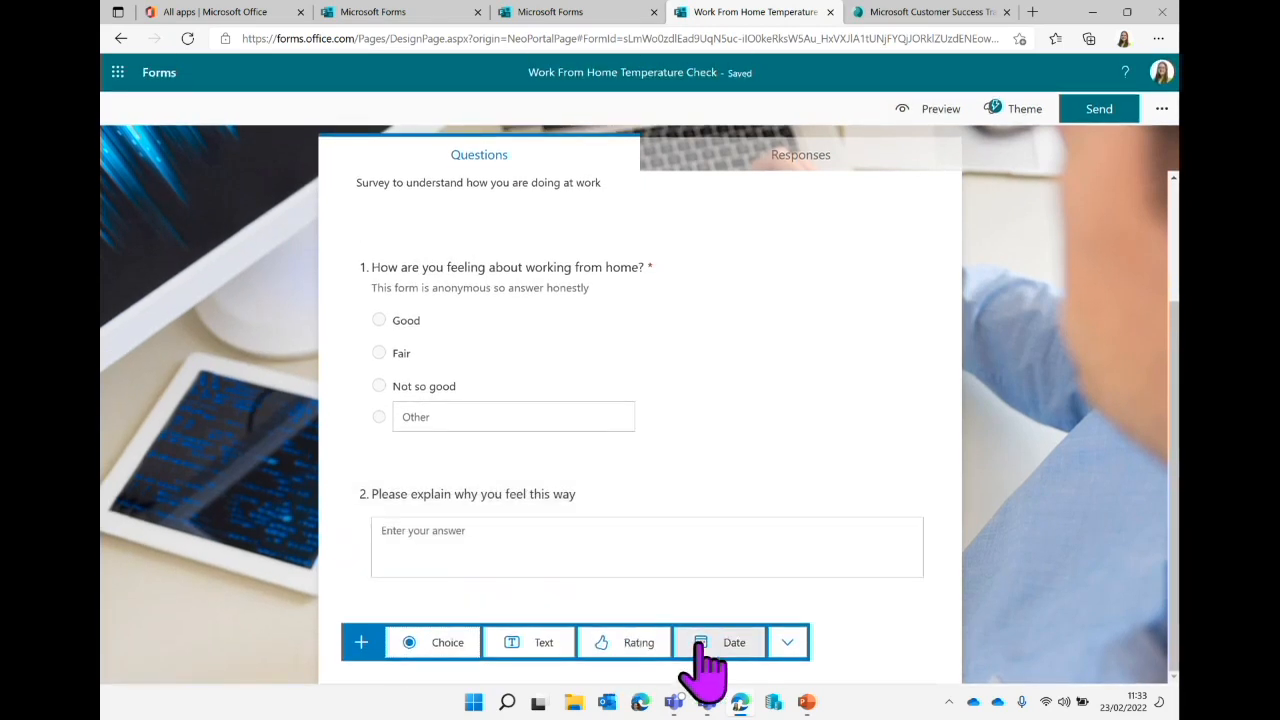
click(645, 650)
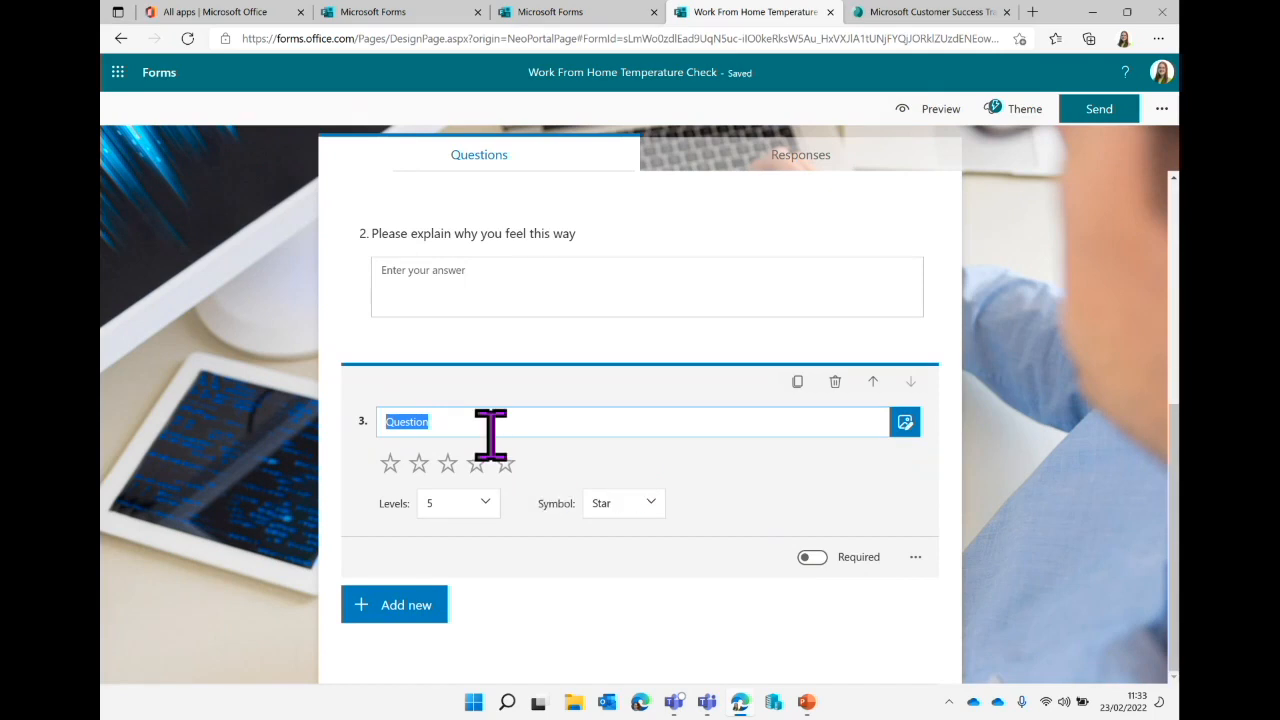
text(How)
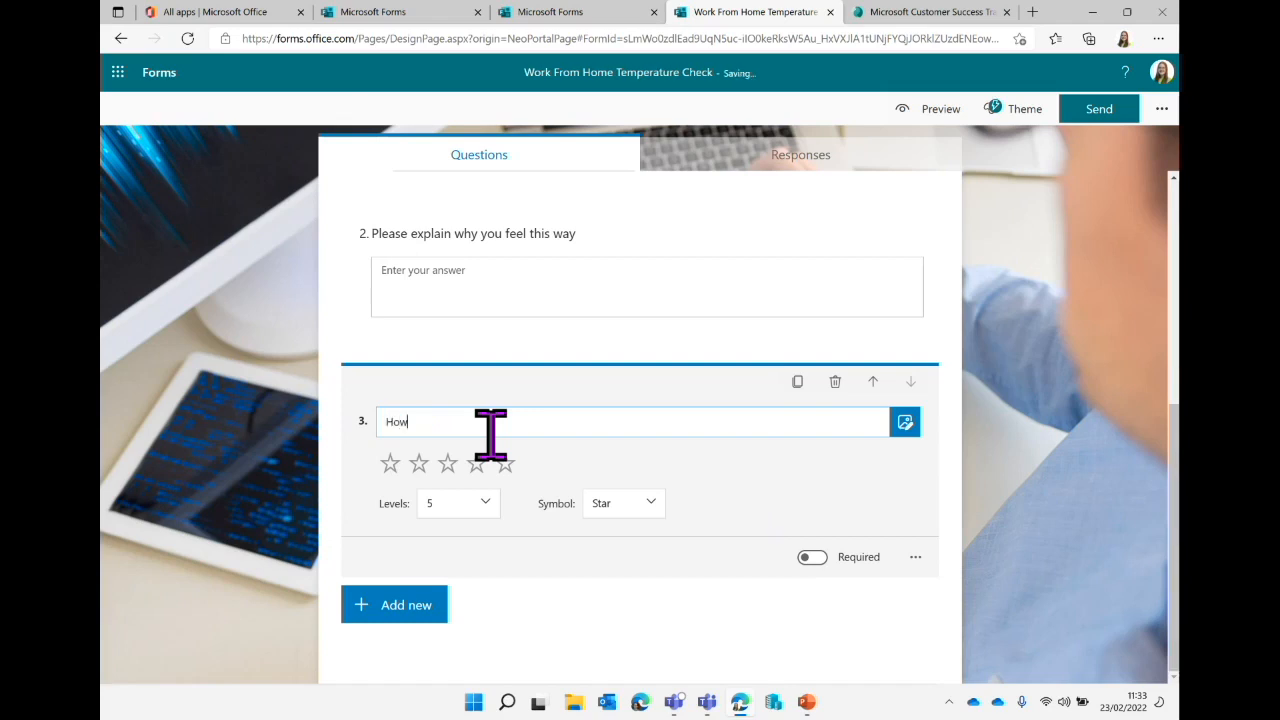
text( are you finding the survey so far?)
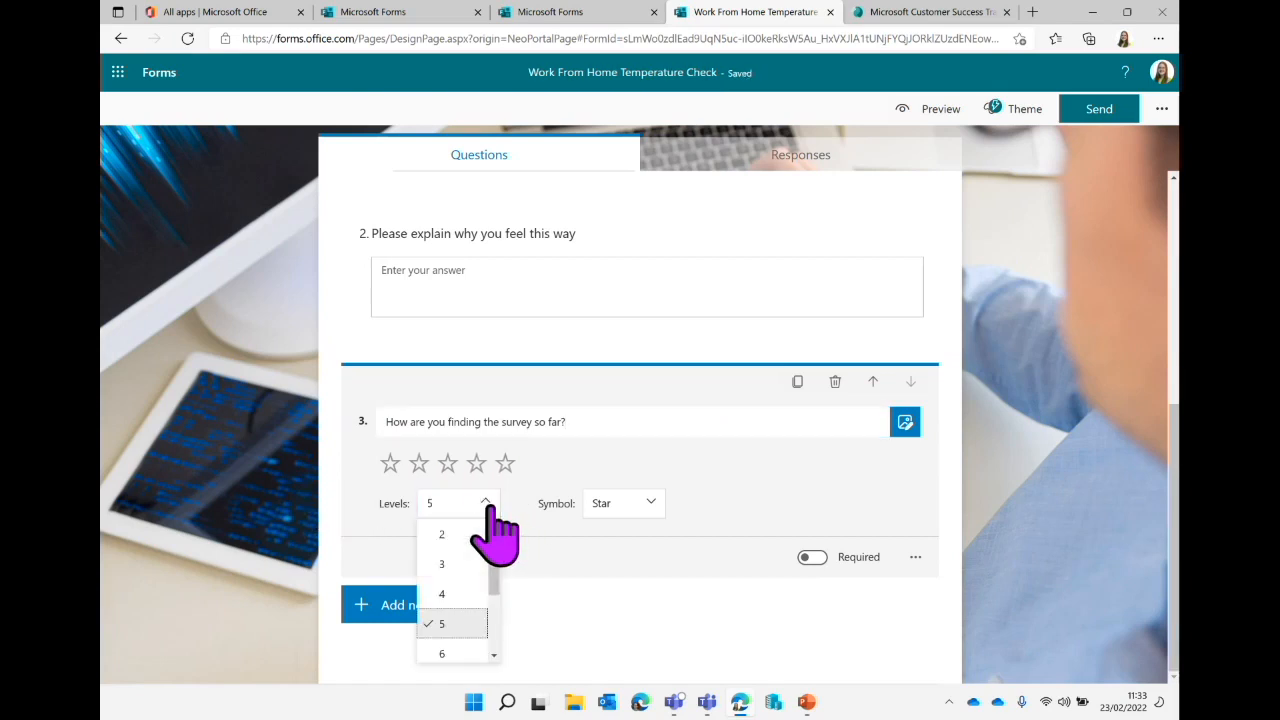
Set the rating question to 10 levels and use Number as its symbol.
scroll(445, 571, up, 1)
scroll(446, 572, down, 1)
scroll(472, 600, down, 1)
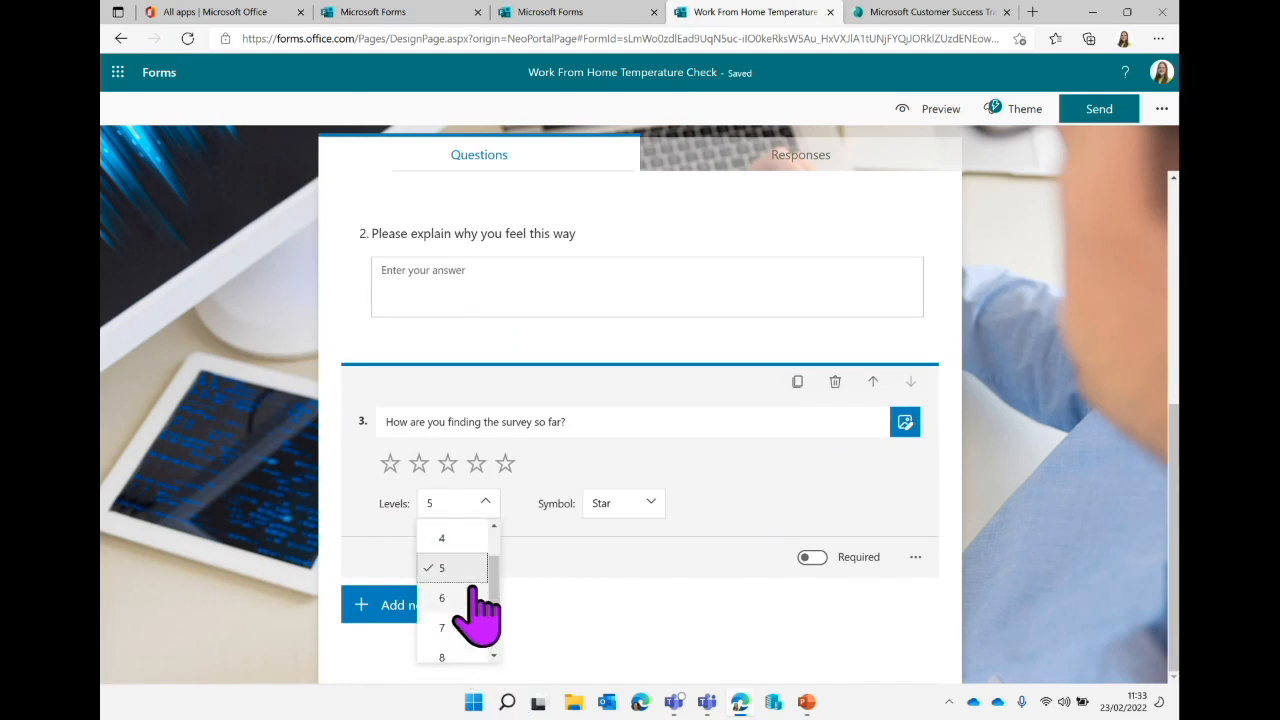
scroll(471, 594, down, 1)
click(476, 658)
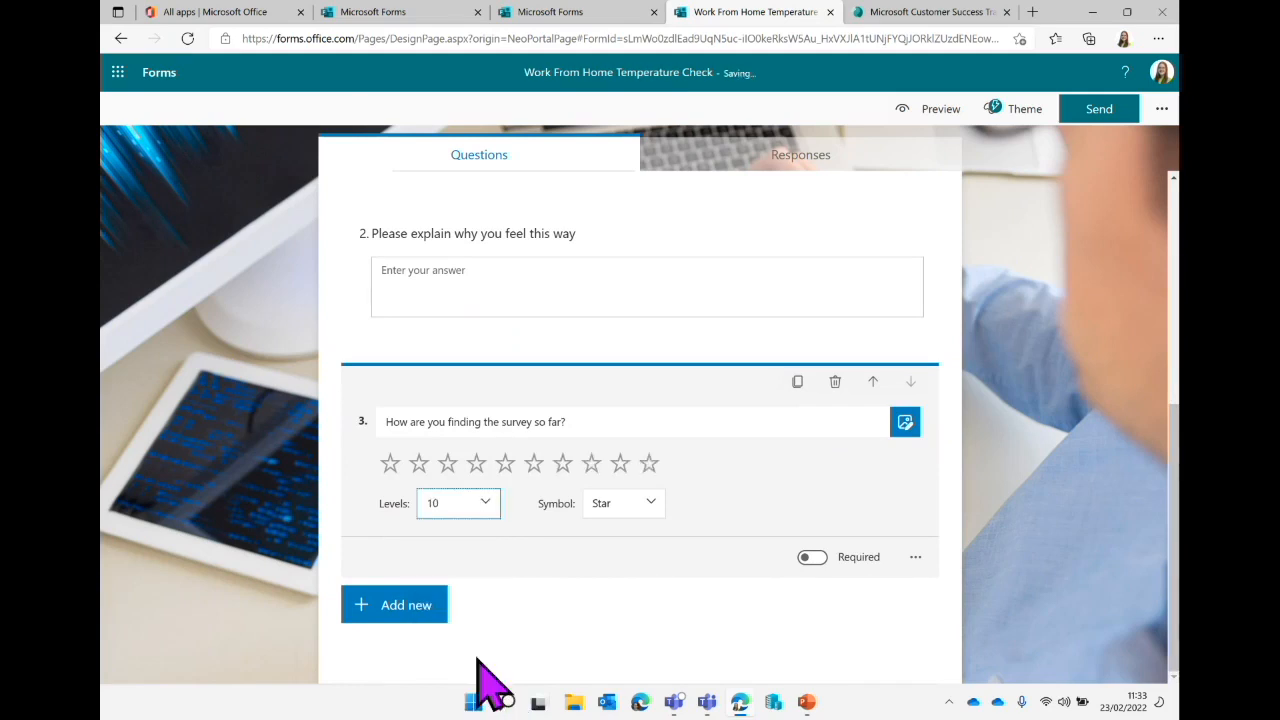
click(656, 512)
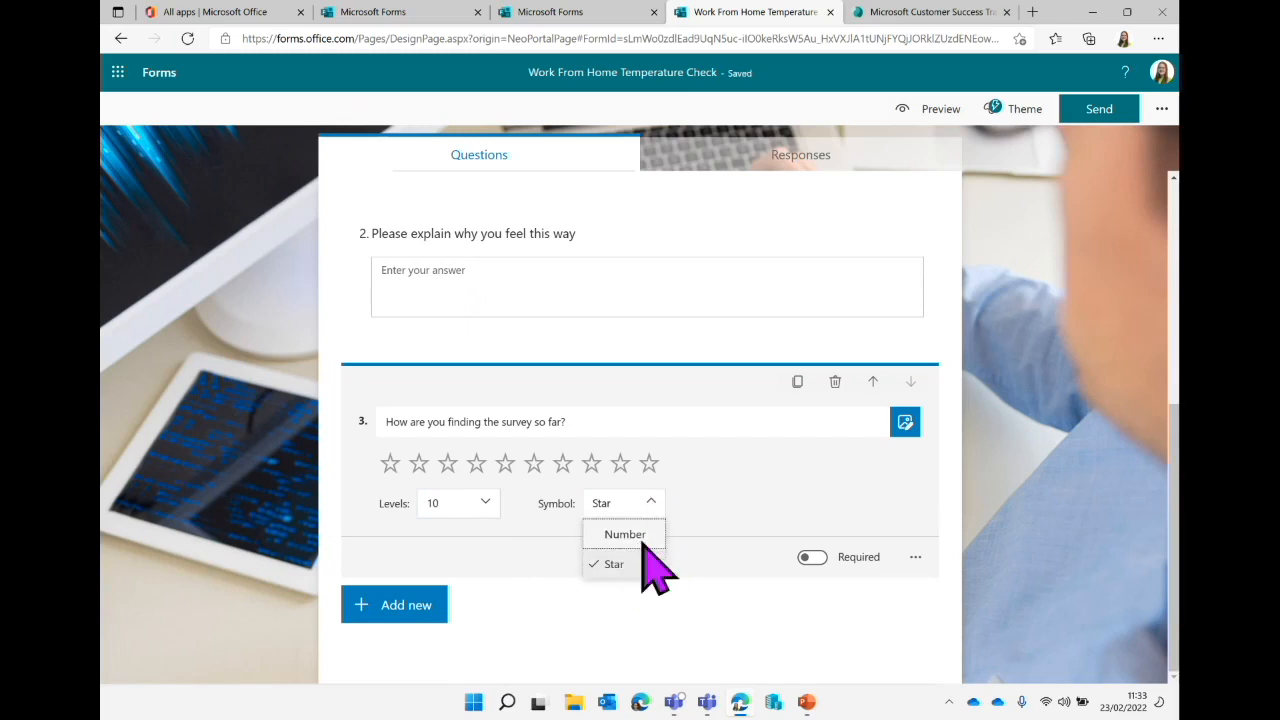
click(640, 536)
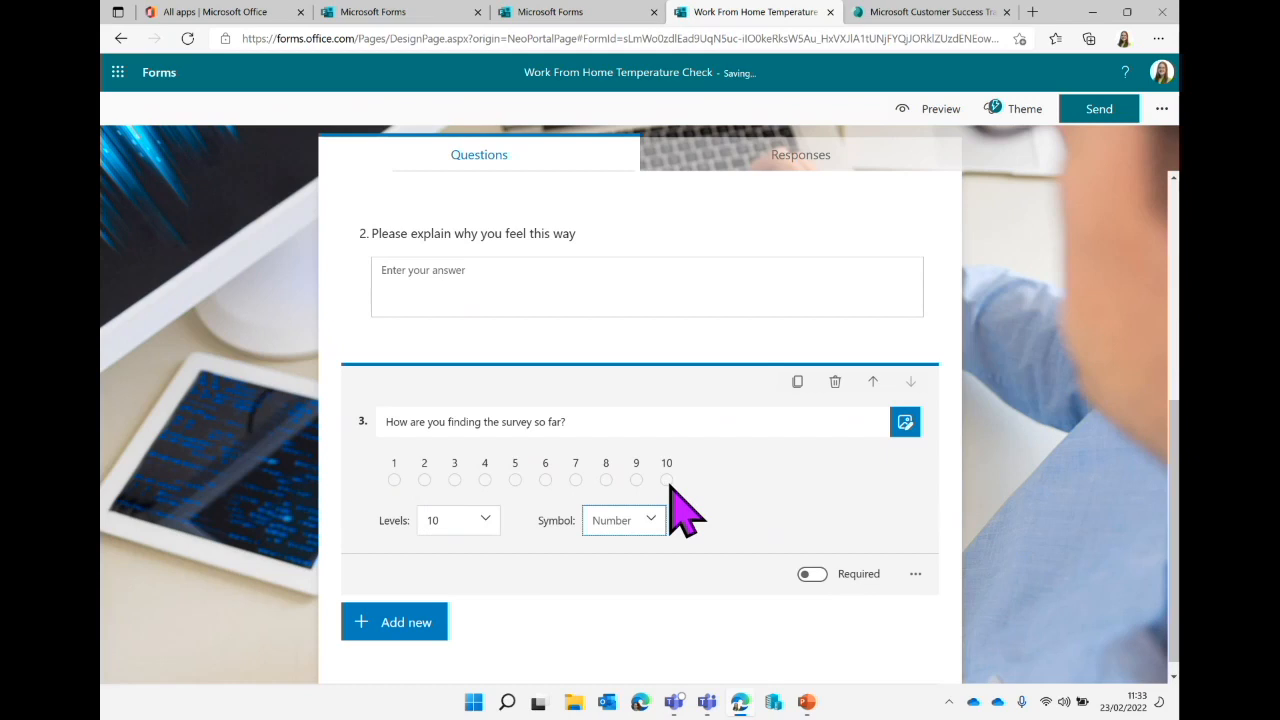
Upload the image Teamwork.png from the computer into the third question.
click(905, 422)
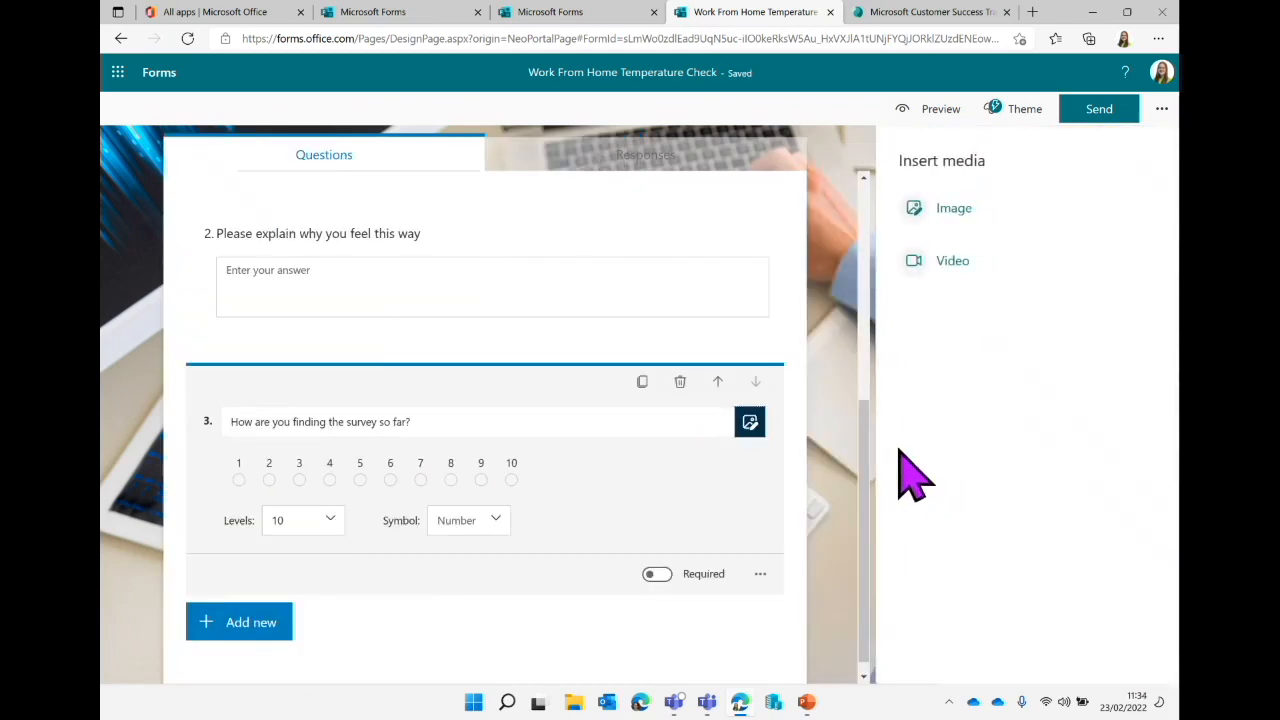
click(958, 212)
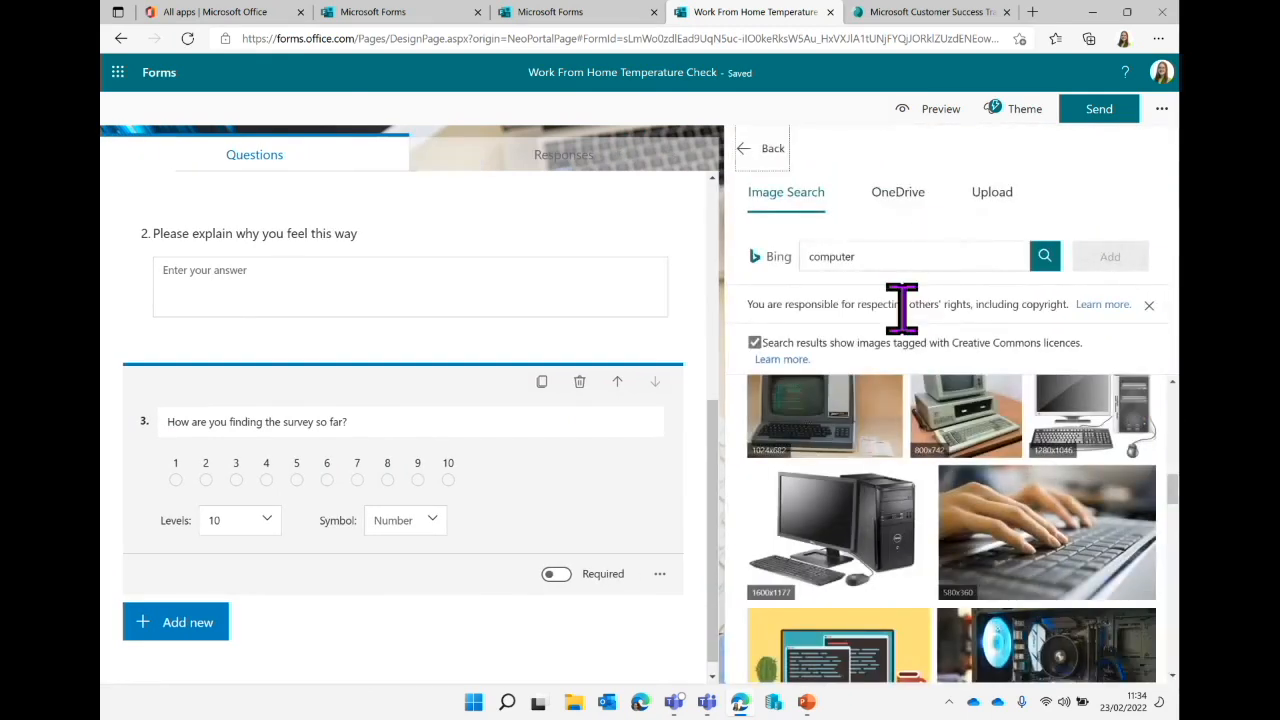
click(990, 197)
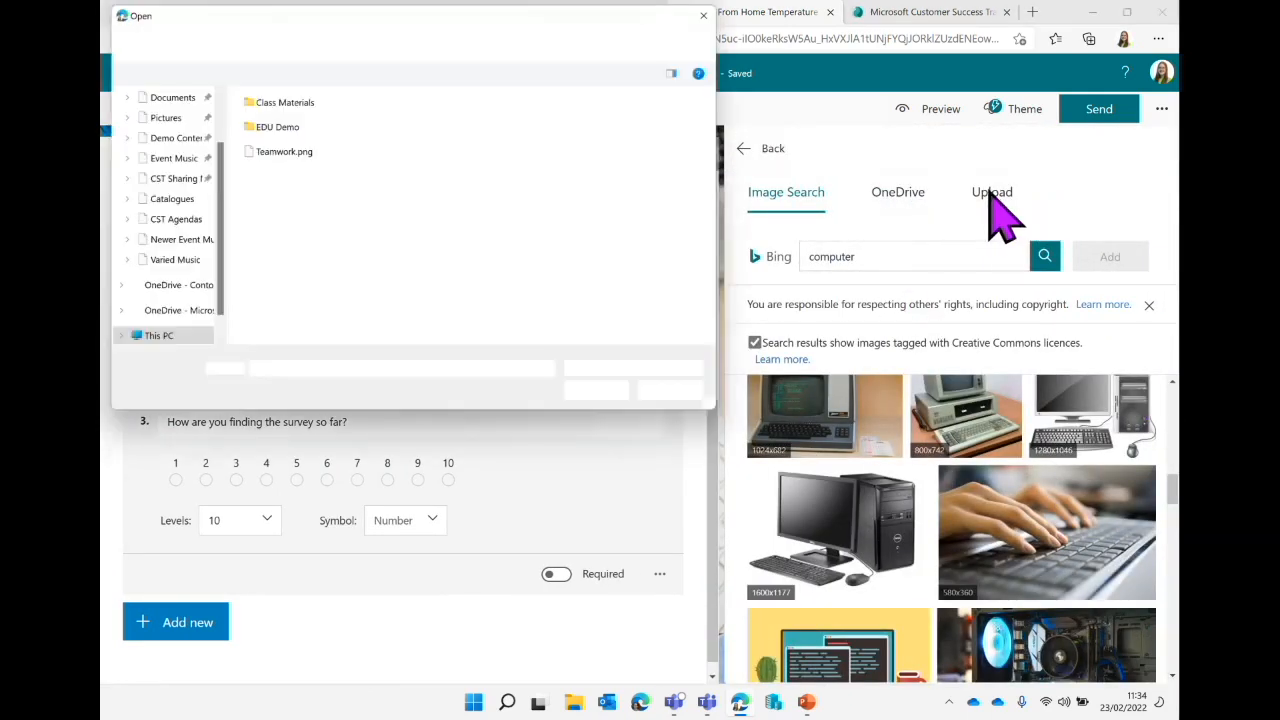
click(285, 152)
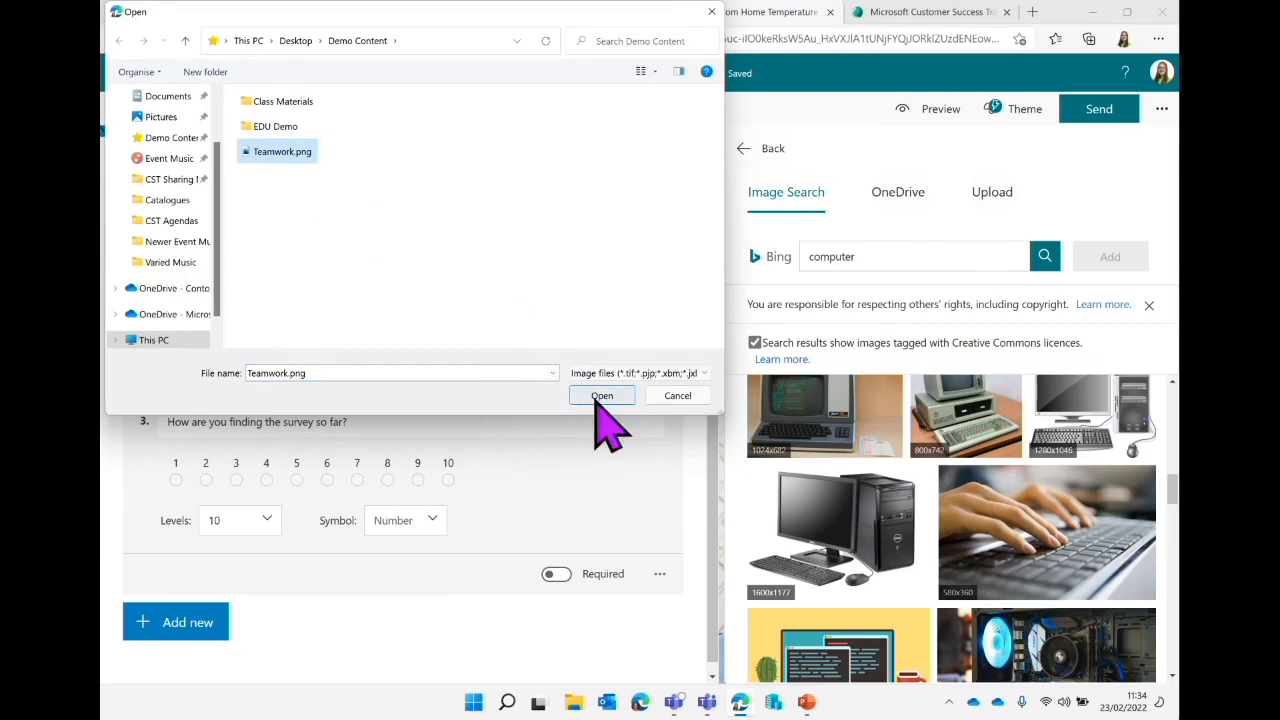
click(602, 396)
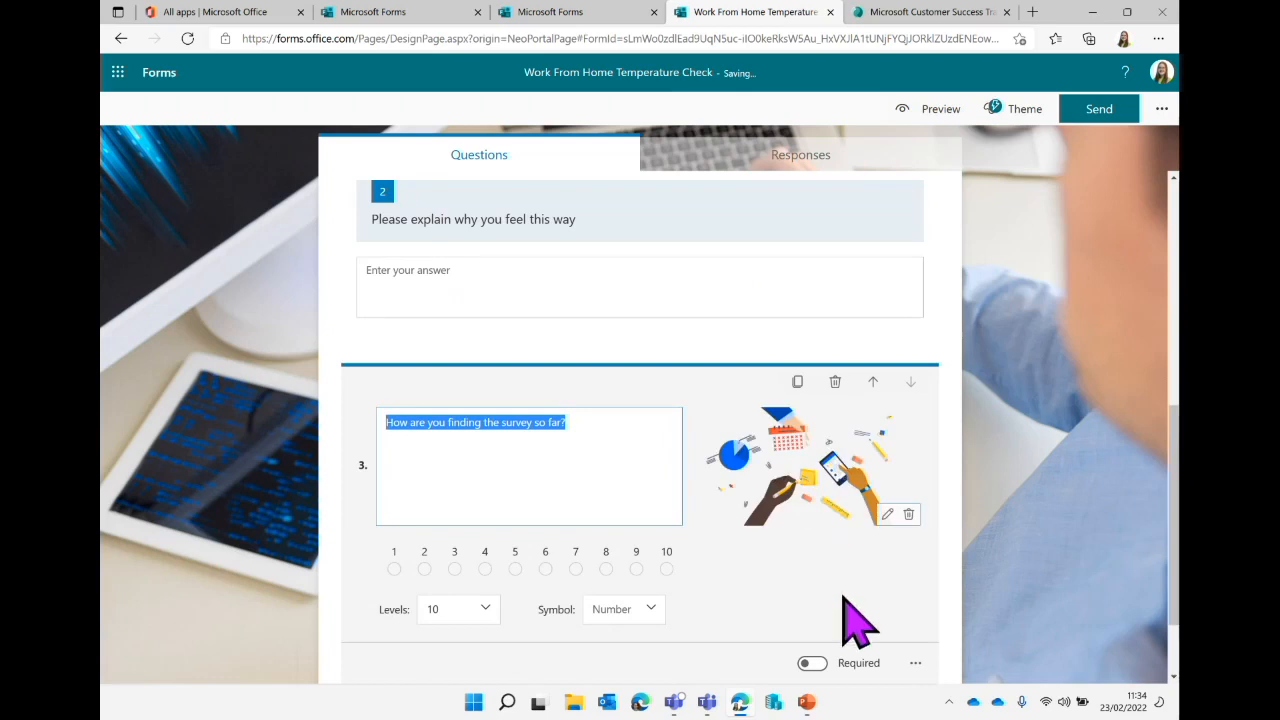
Try the enlarged and small display sizes for the third question's image and remove the image from the question.
click(887, 514)
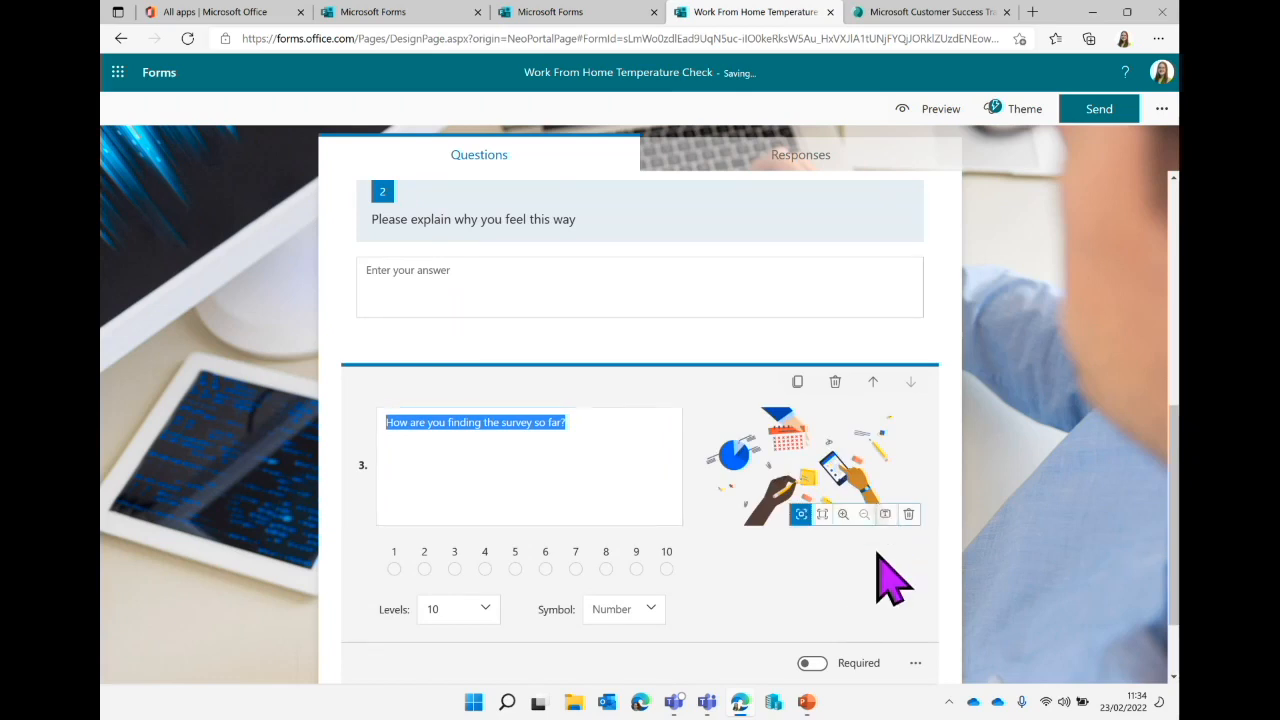
click(823, 516)
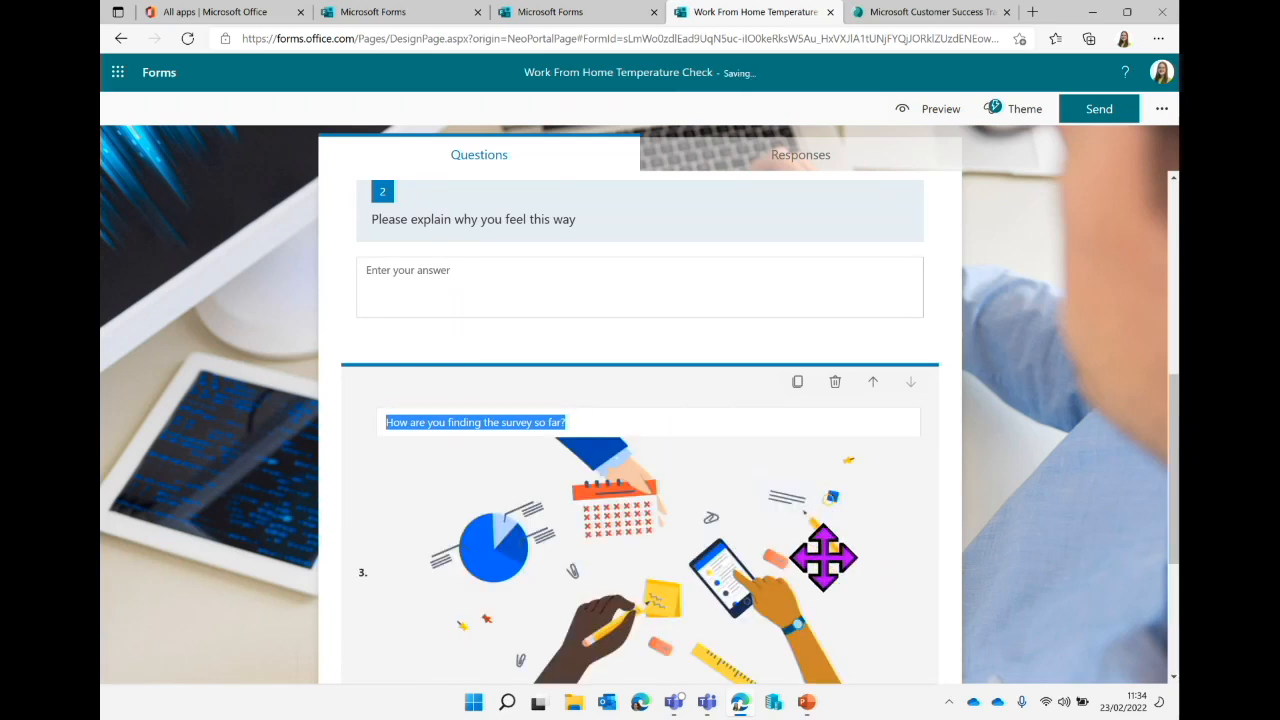
scroll(937, 537, down, 3)
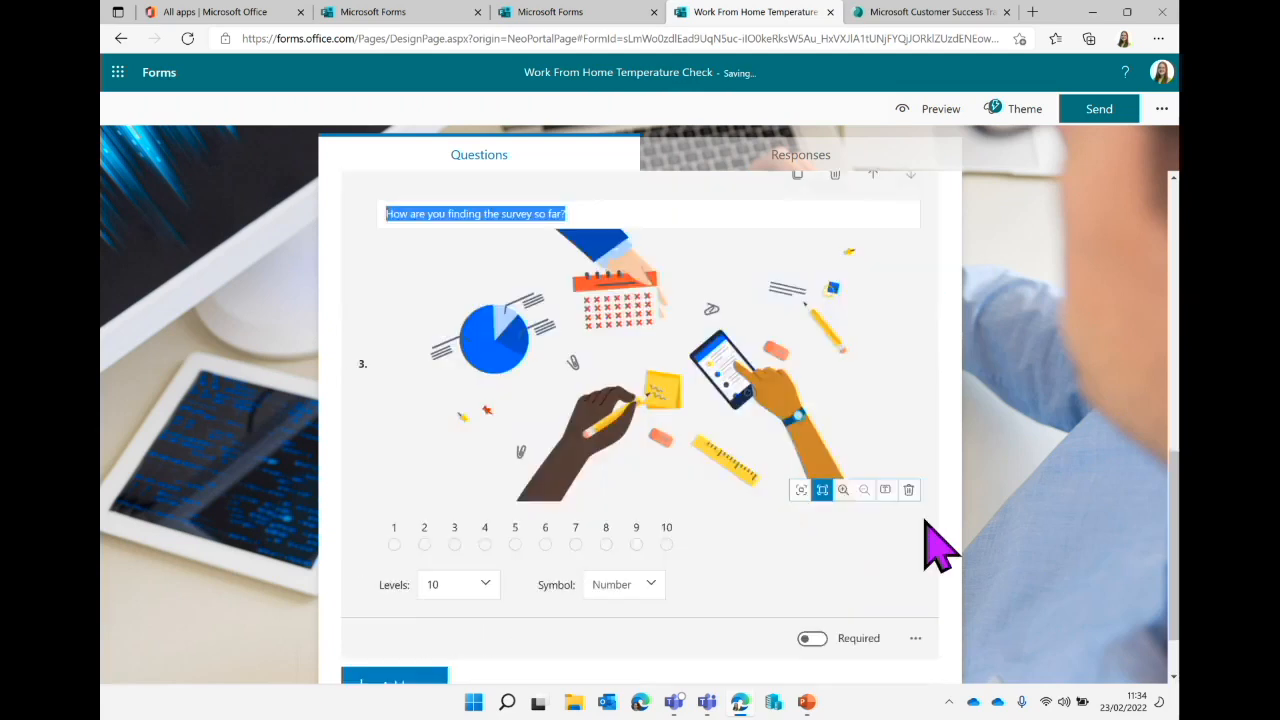
click(800, 409)
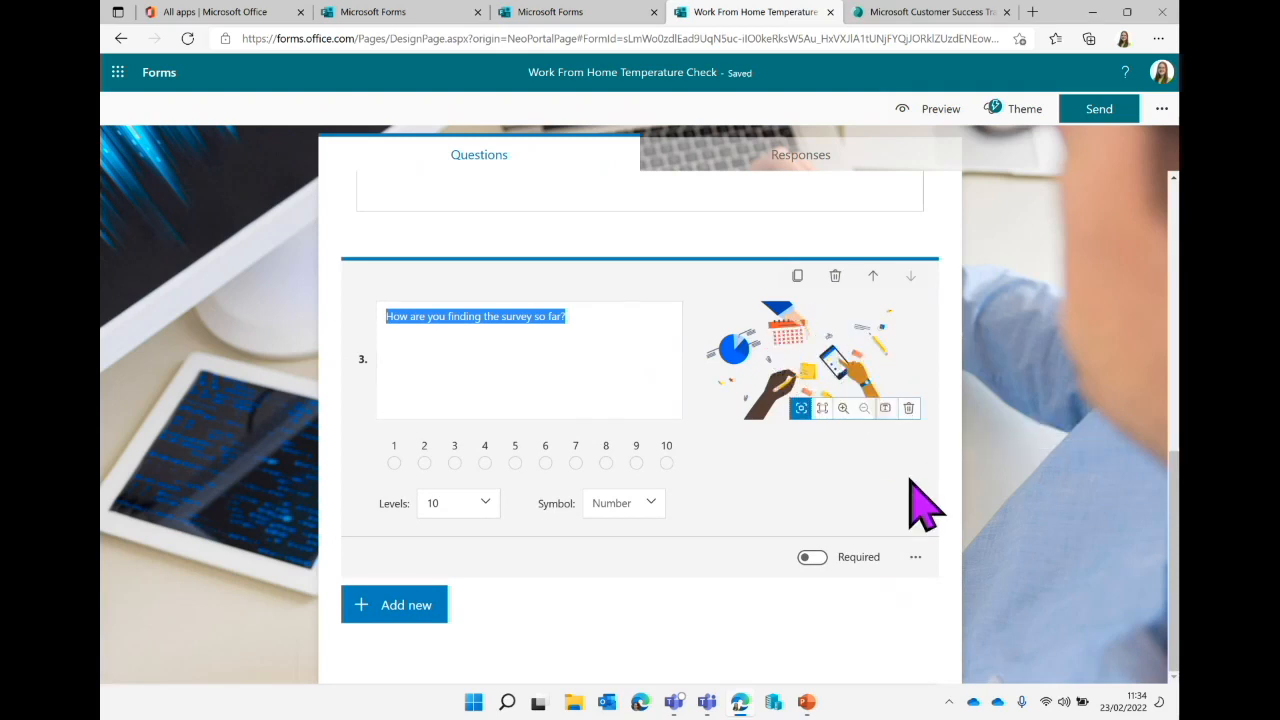
click(909, 408)
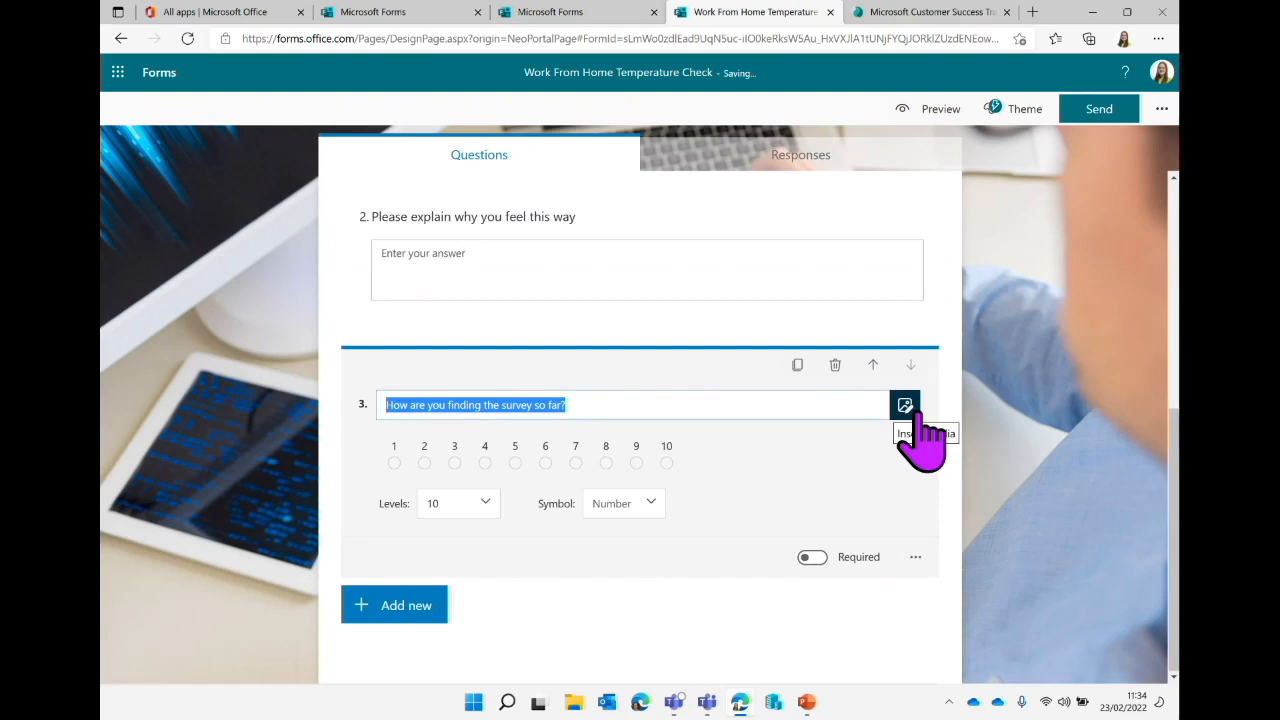
click(833, 463)
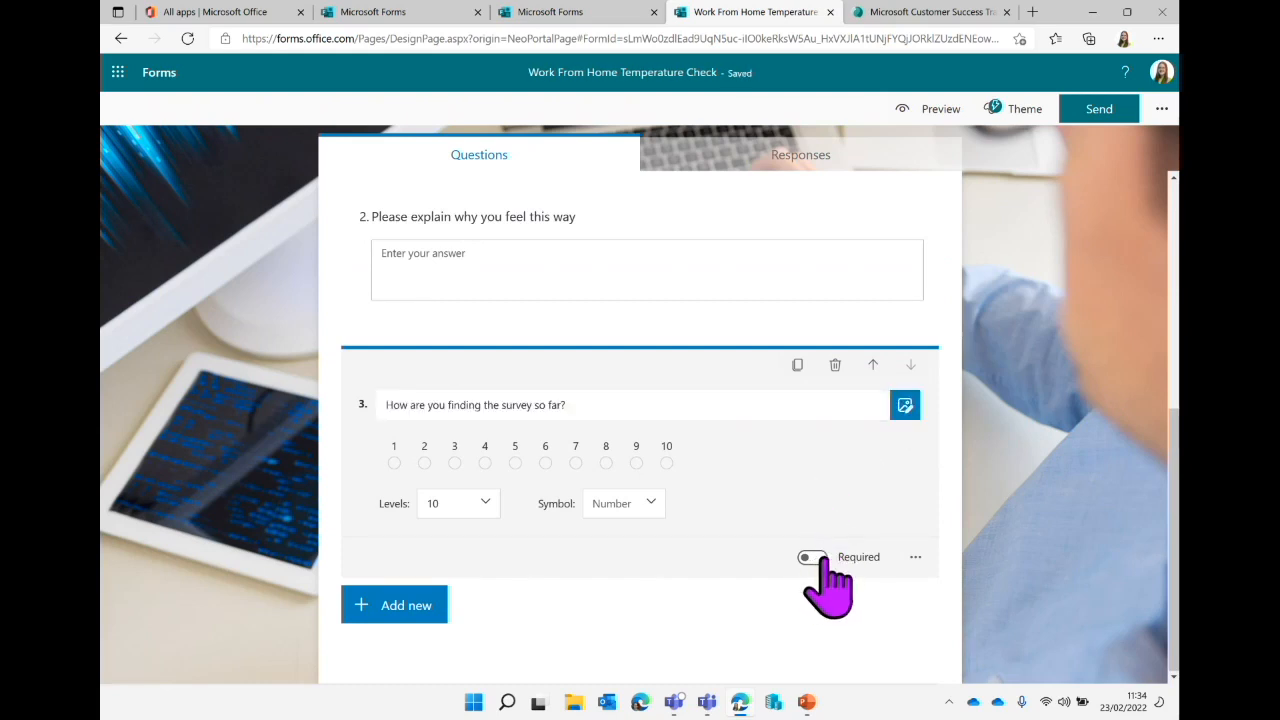
Add labels to the rating scale, naming level 1 "Terrible" and level 10 "Excellent".
click(915, 557)
click(966, 607)
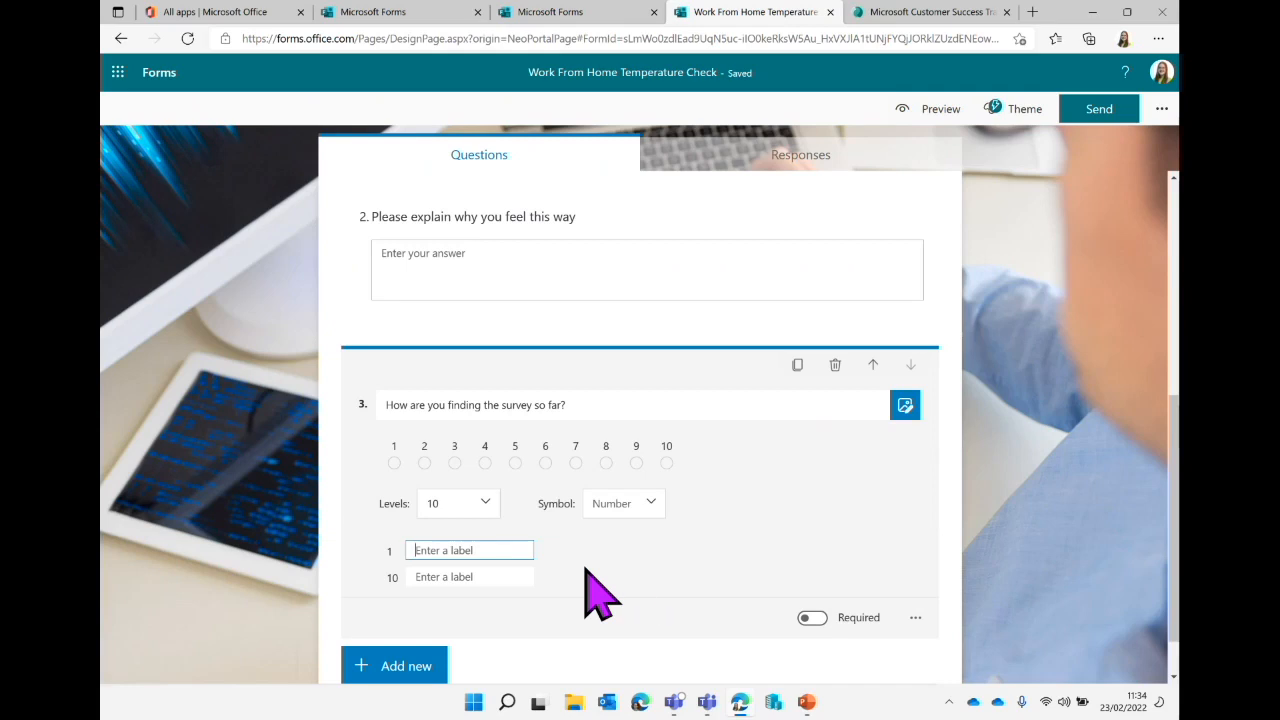
text(Terrible)
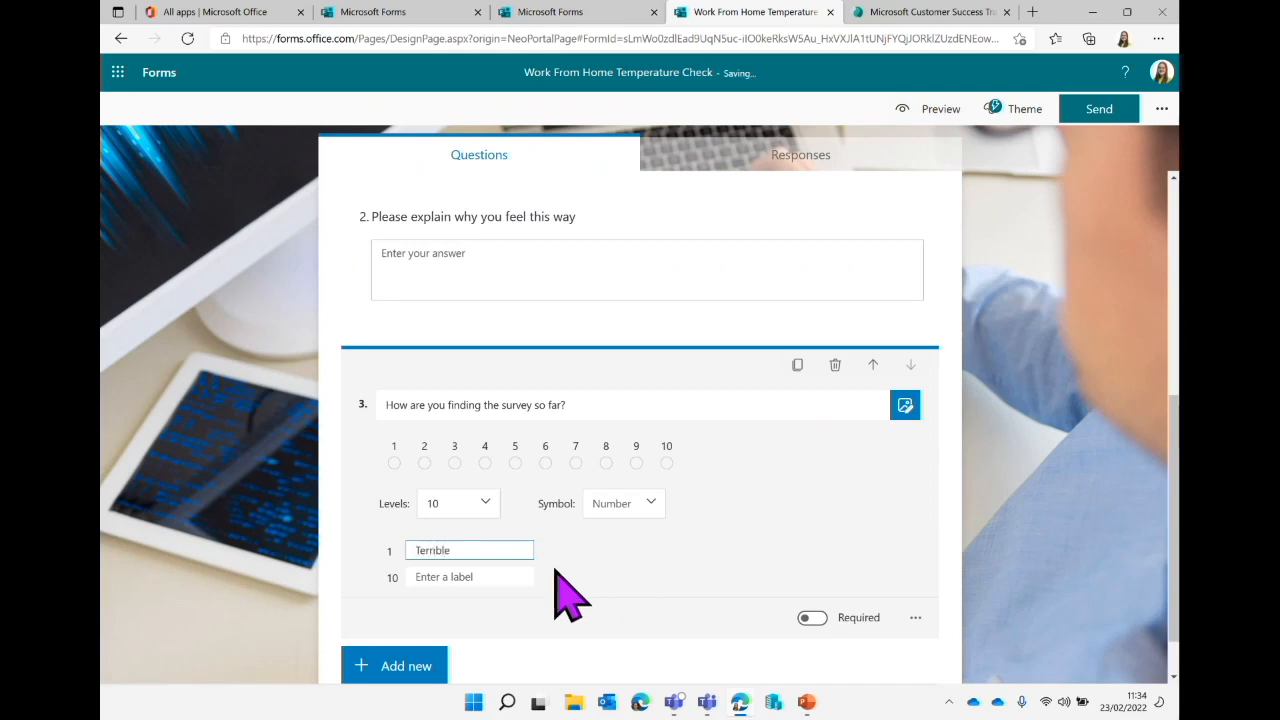
click(507, 576)
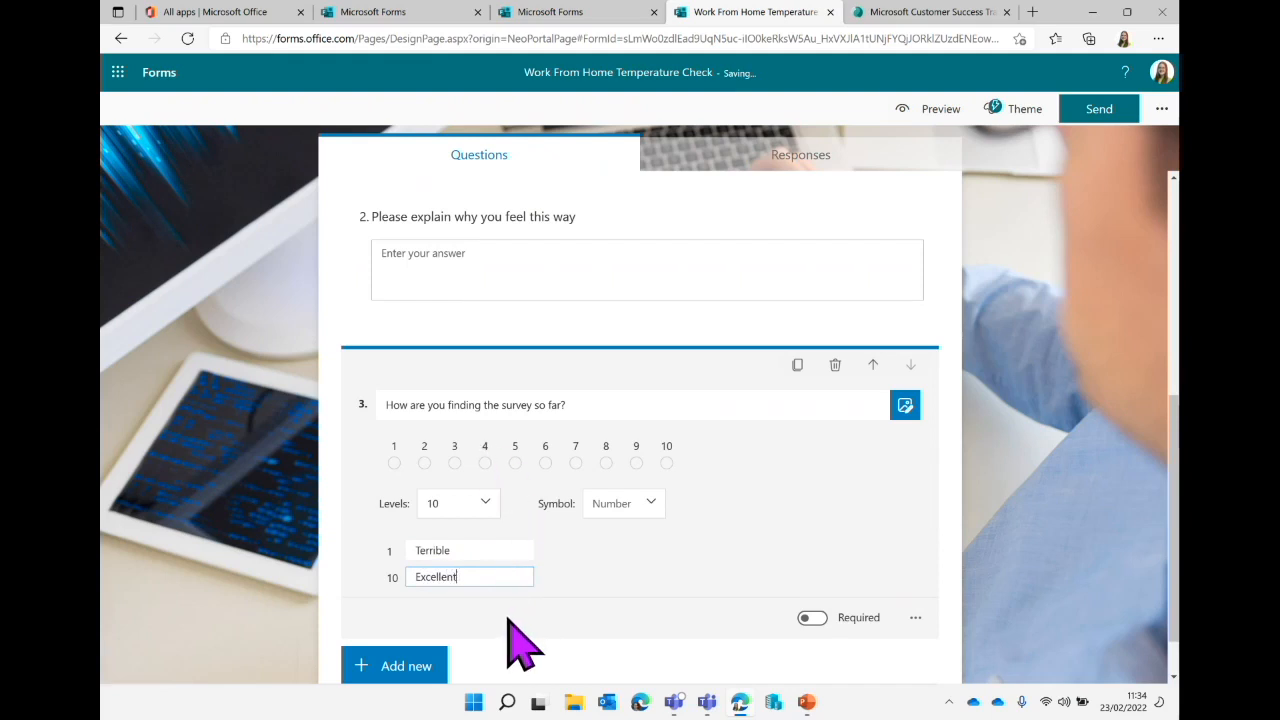
scroll(508, 620, down, 1)
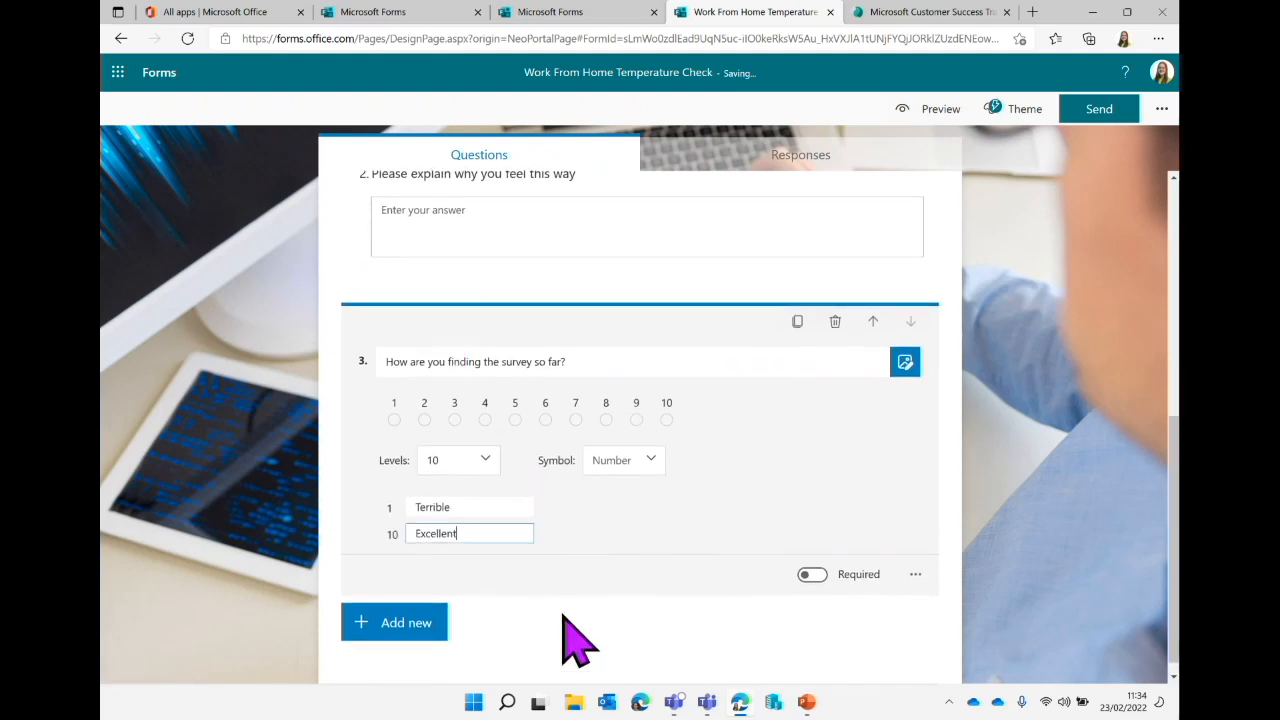
scroll(668, 460, up, 1)
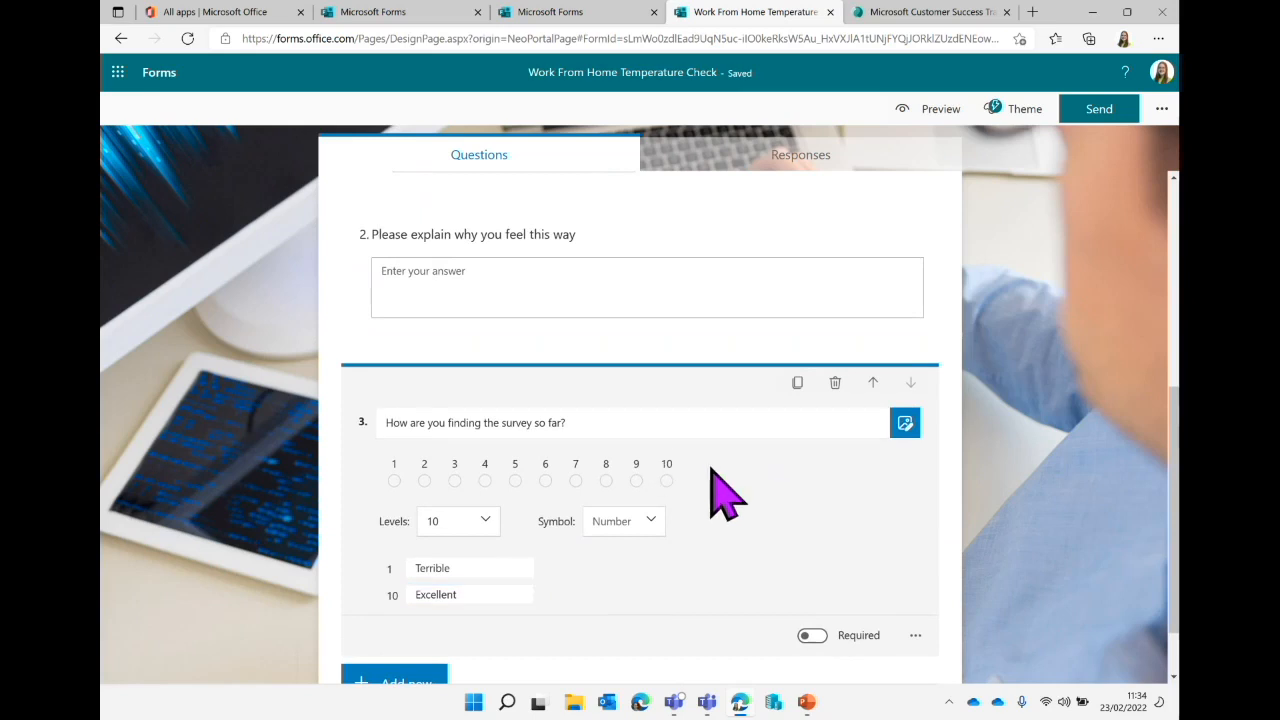
scroll(650, 368, up, 1)
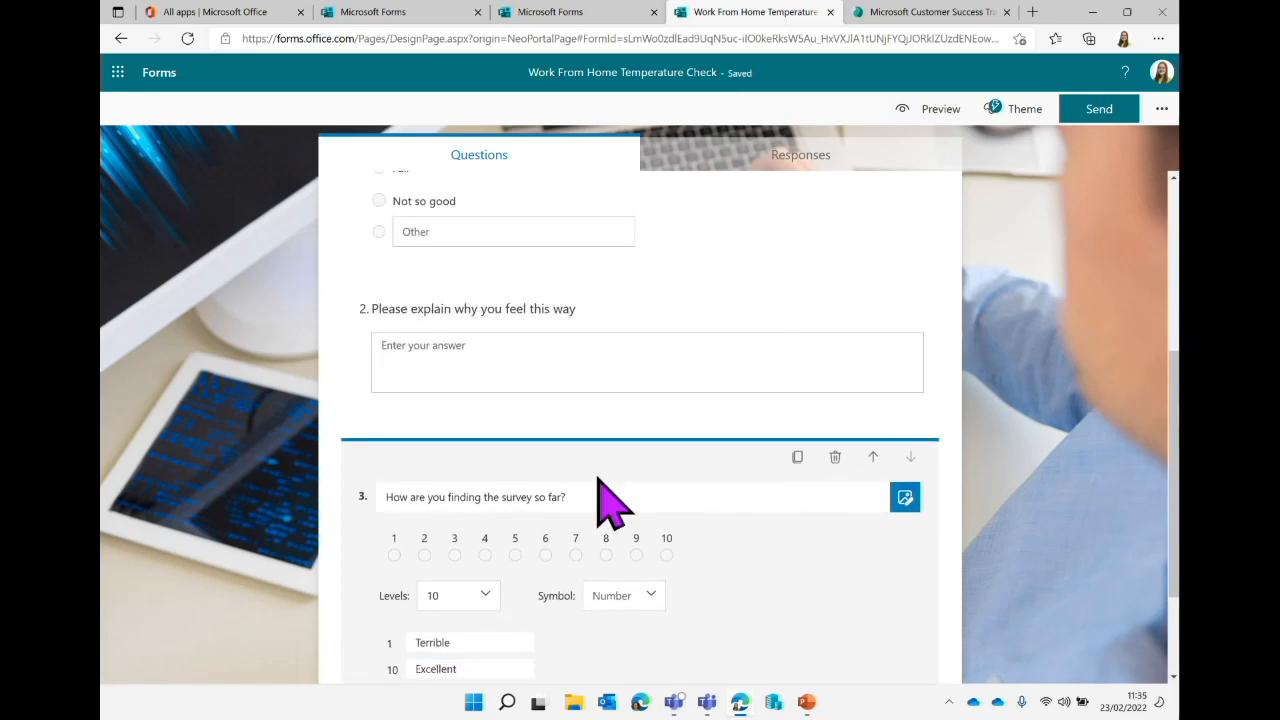
Try moving the rating question above "Please explain why you feel this way" and move it back down to third place.
scroll(610, 505, down, 1)
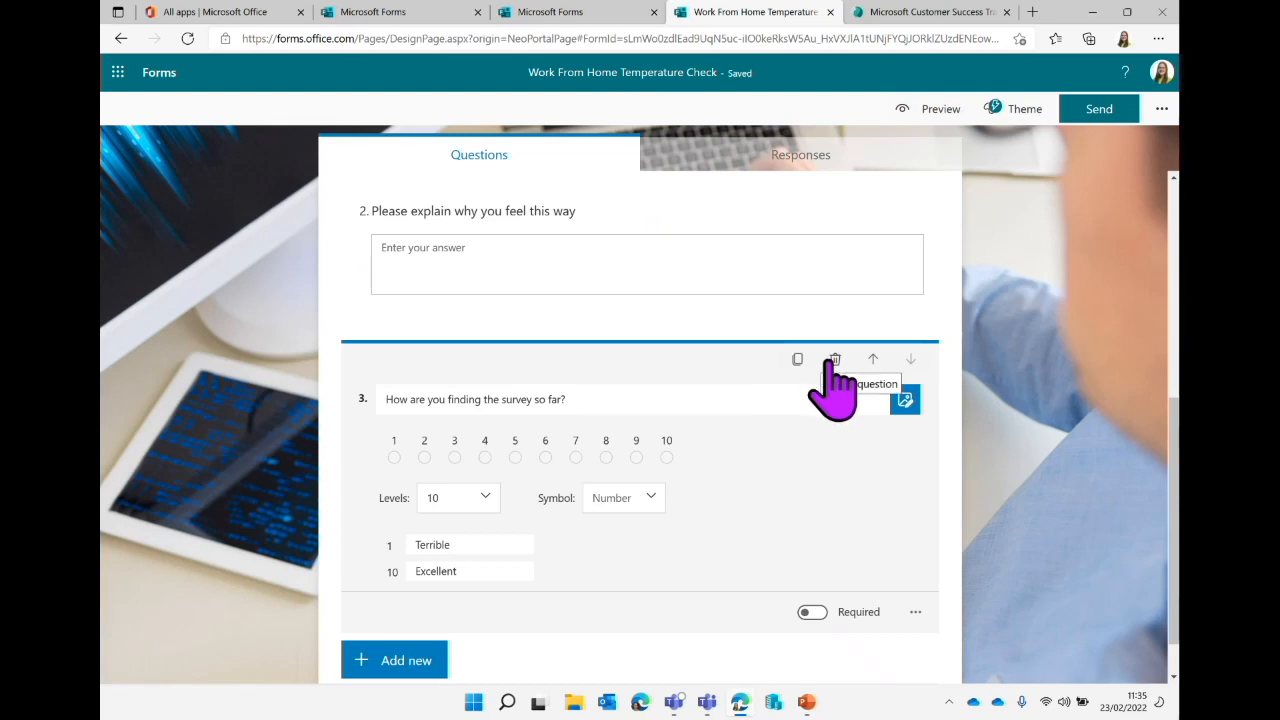
click(872, 362)
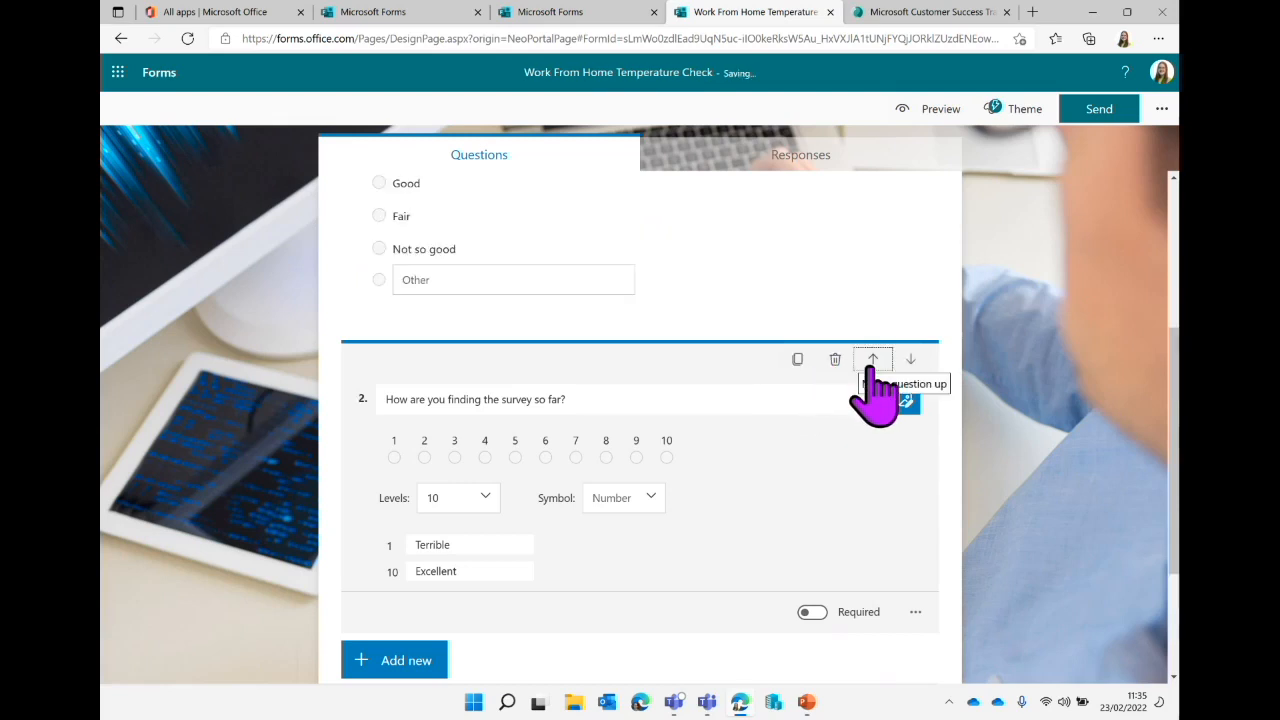
scroll(872, 395, up, 2)
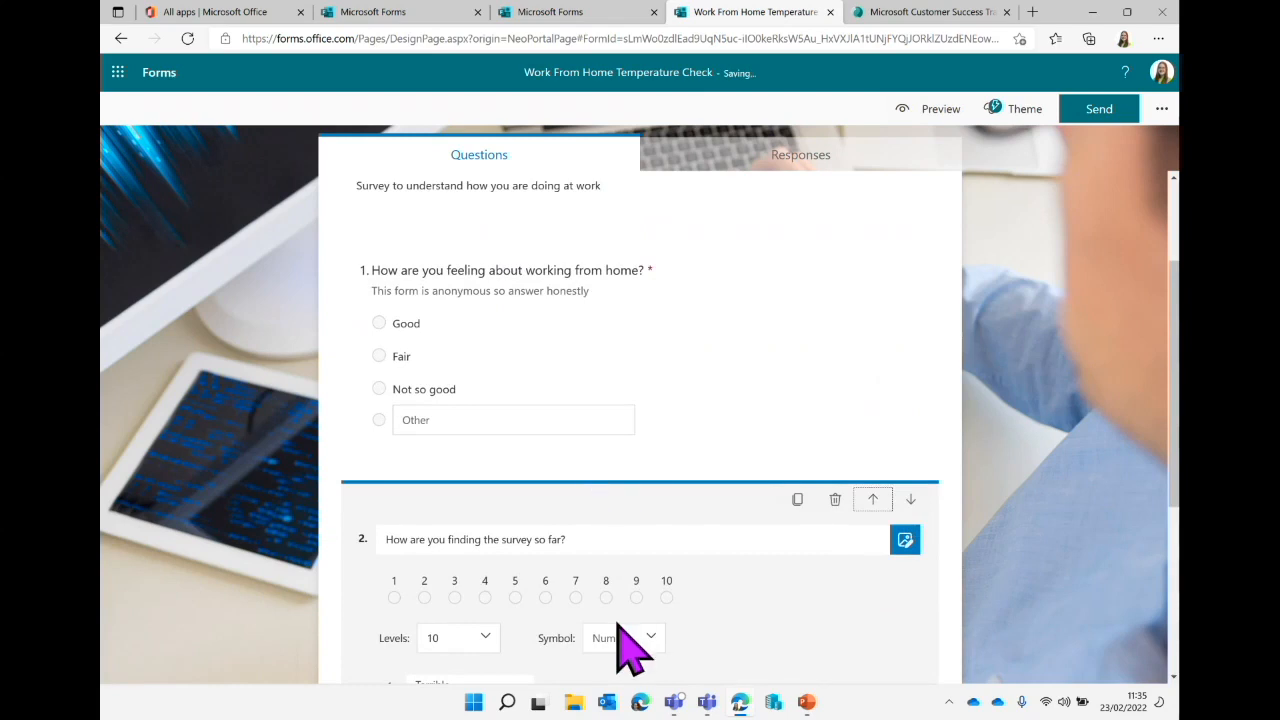
scroll(618, 640, down, 3)
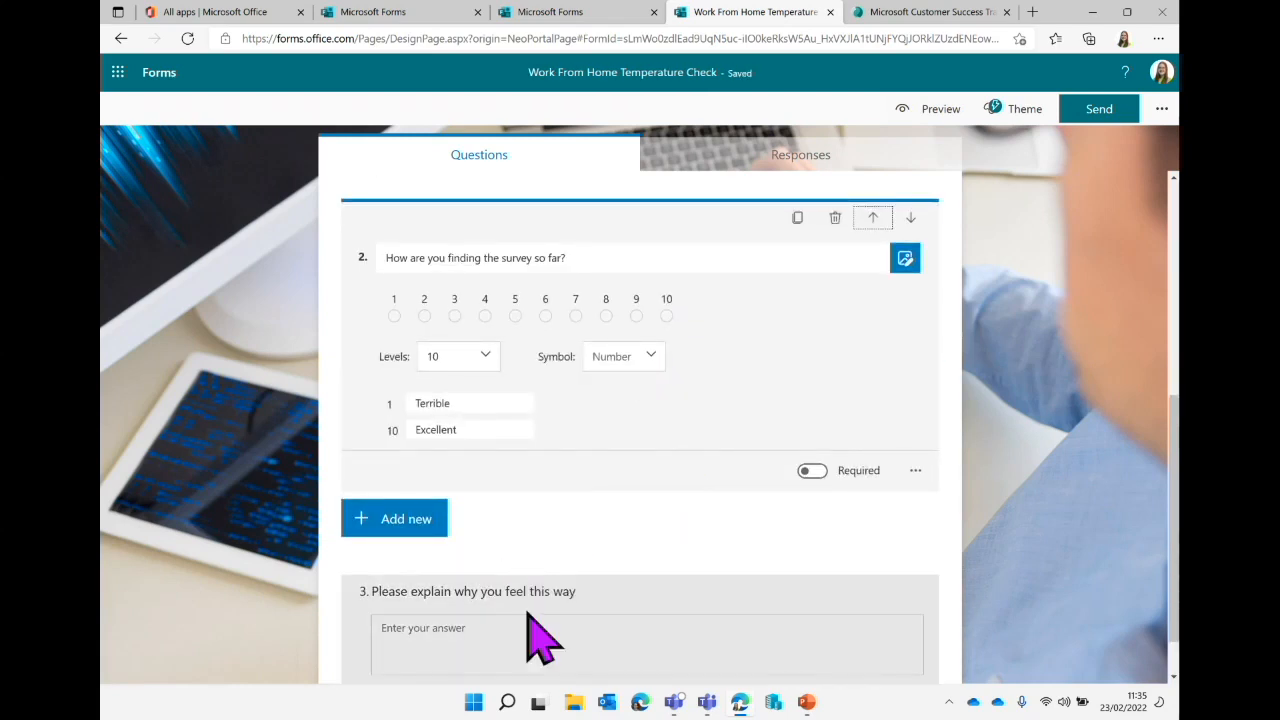
scroll(630, 470, down, 1)
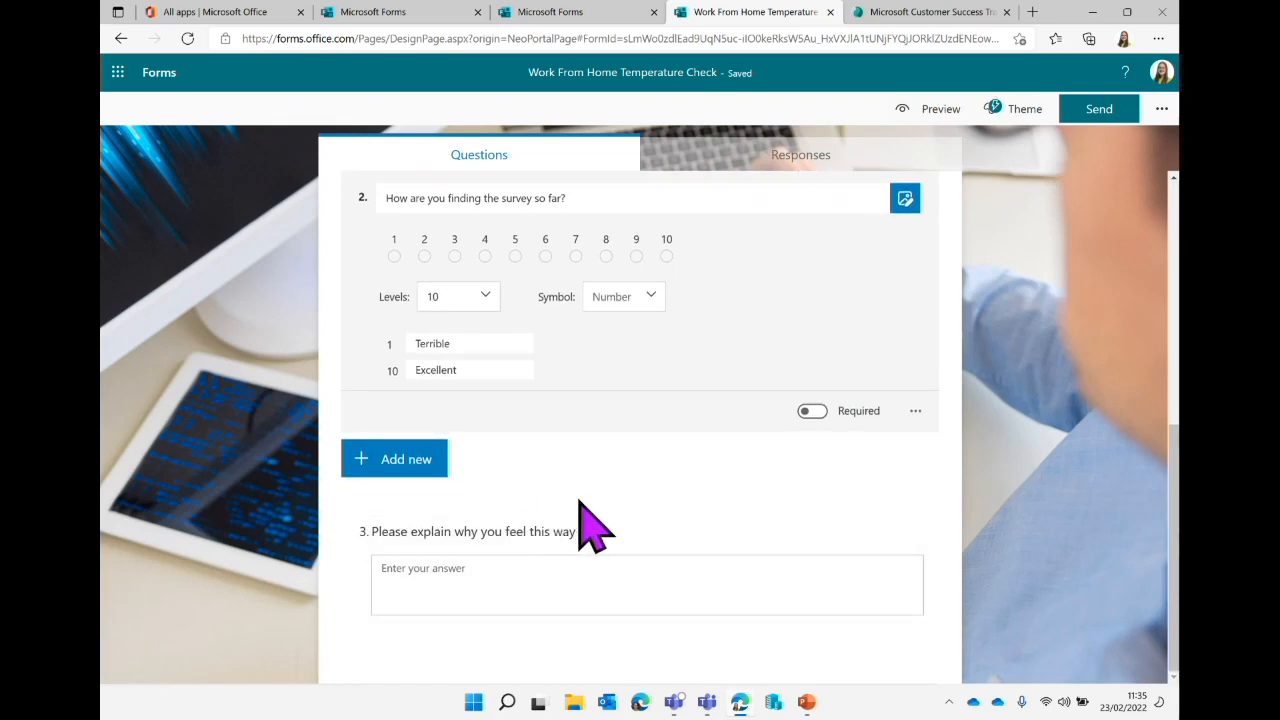
scroll(580, 523, up, 2)
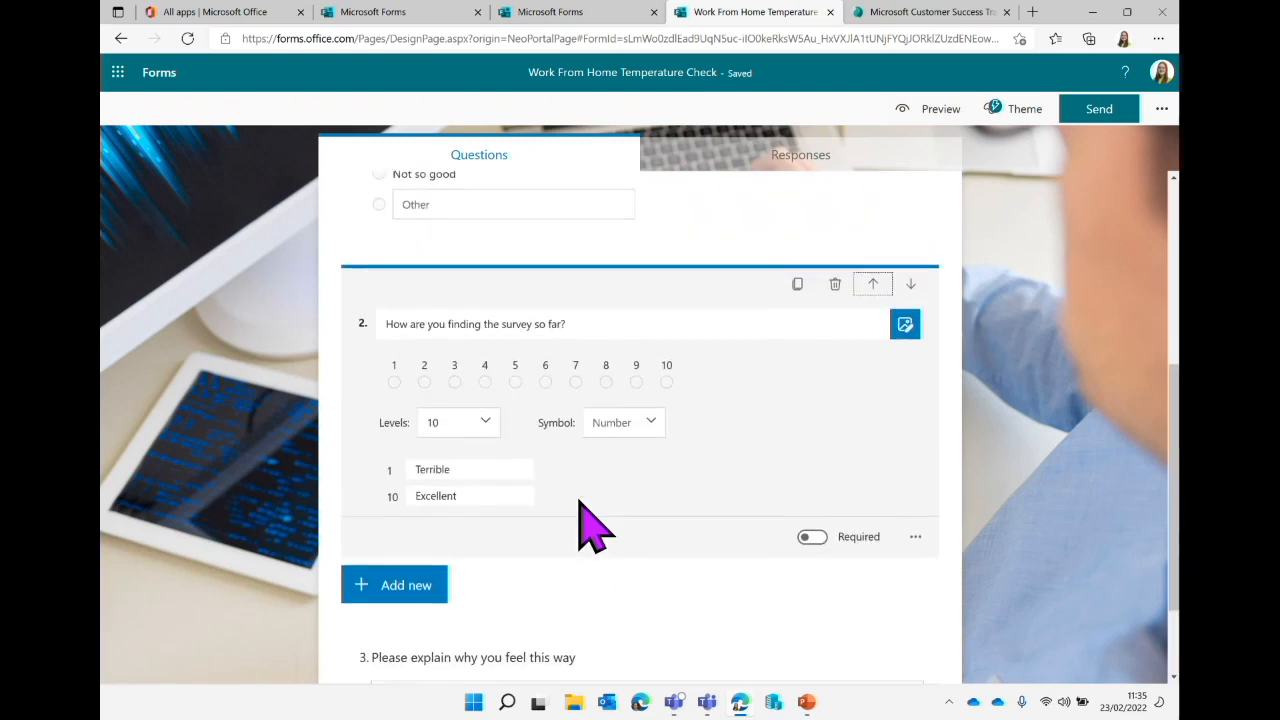
scroll(580, 523, down, 2)
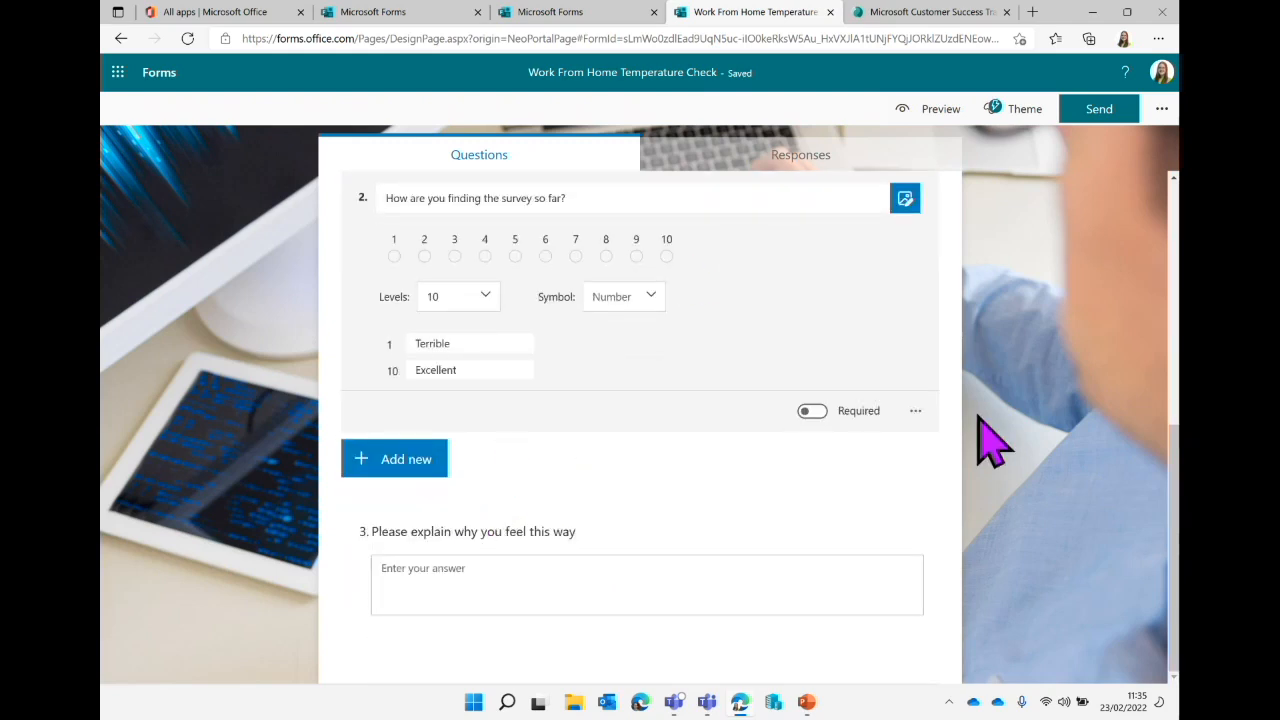
scroll(870, 300, up, 2)
click(911, 310)
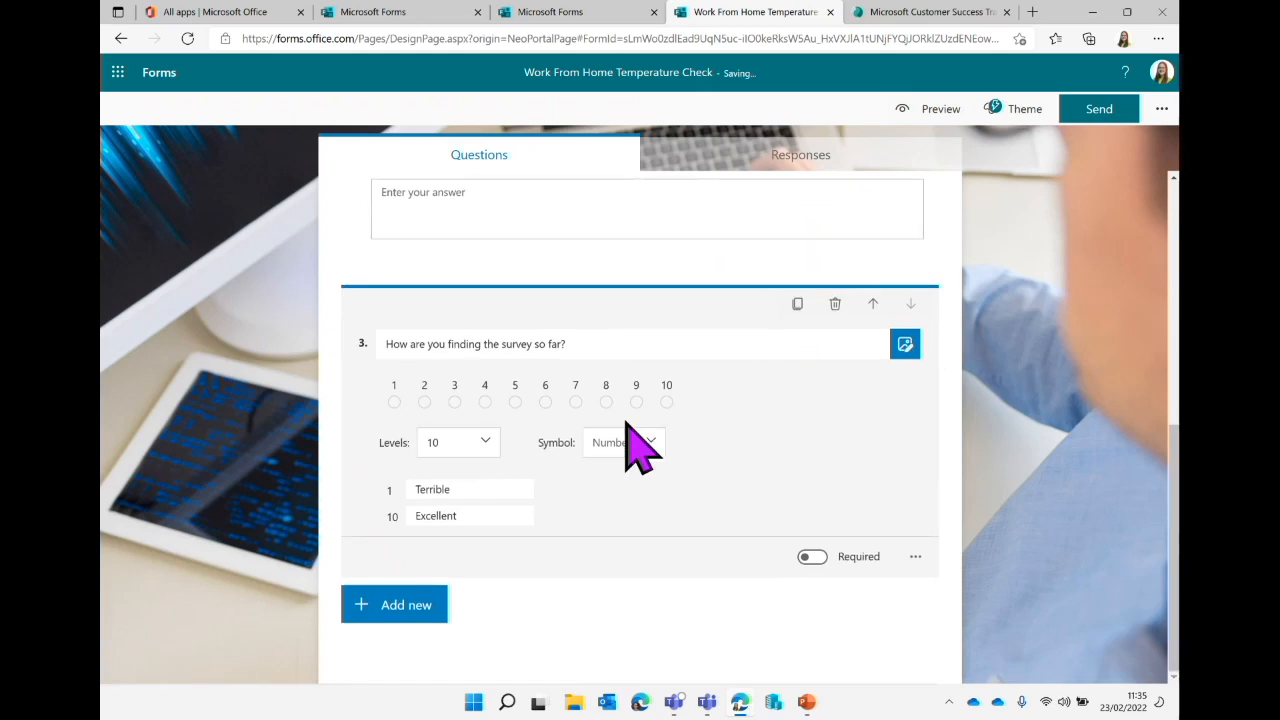
Add a Date question as question 4 titled "When would you like the company meeting to be held?".
click(383, 612)
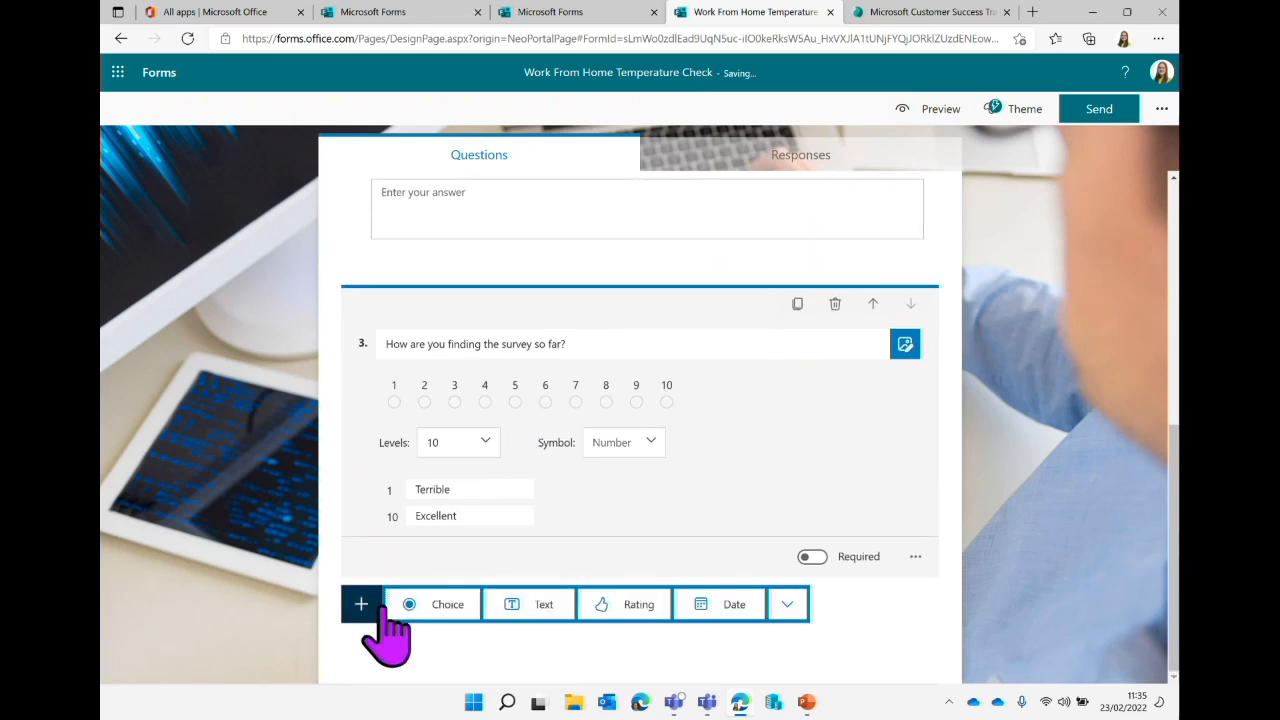
click(730, 606)
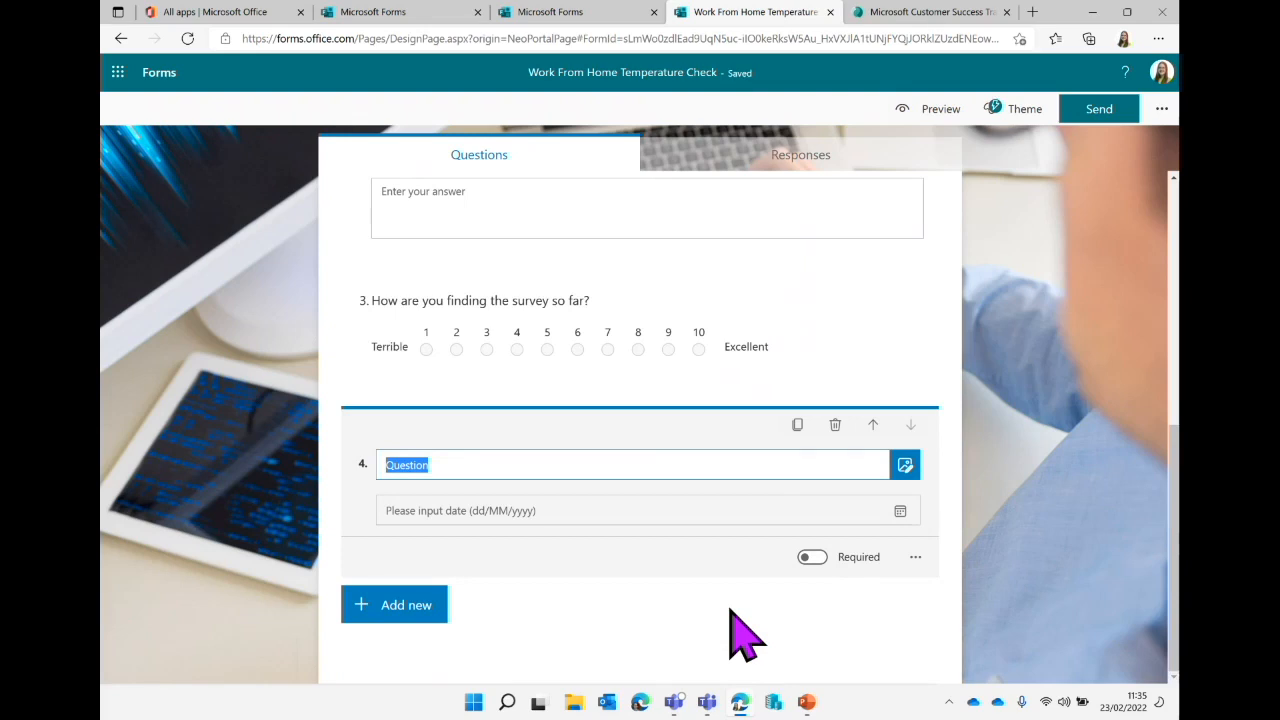
text(W)
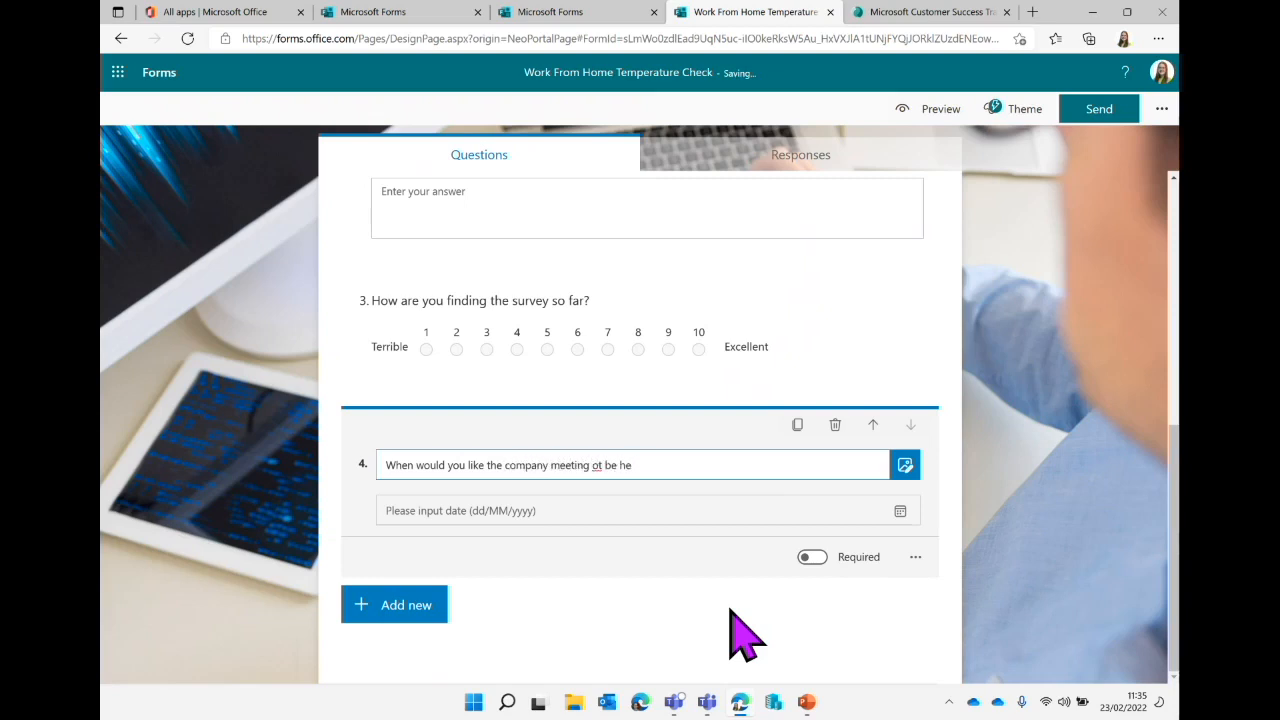
click(596, 465)
click(685, 463)
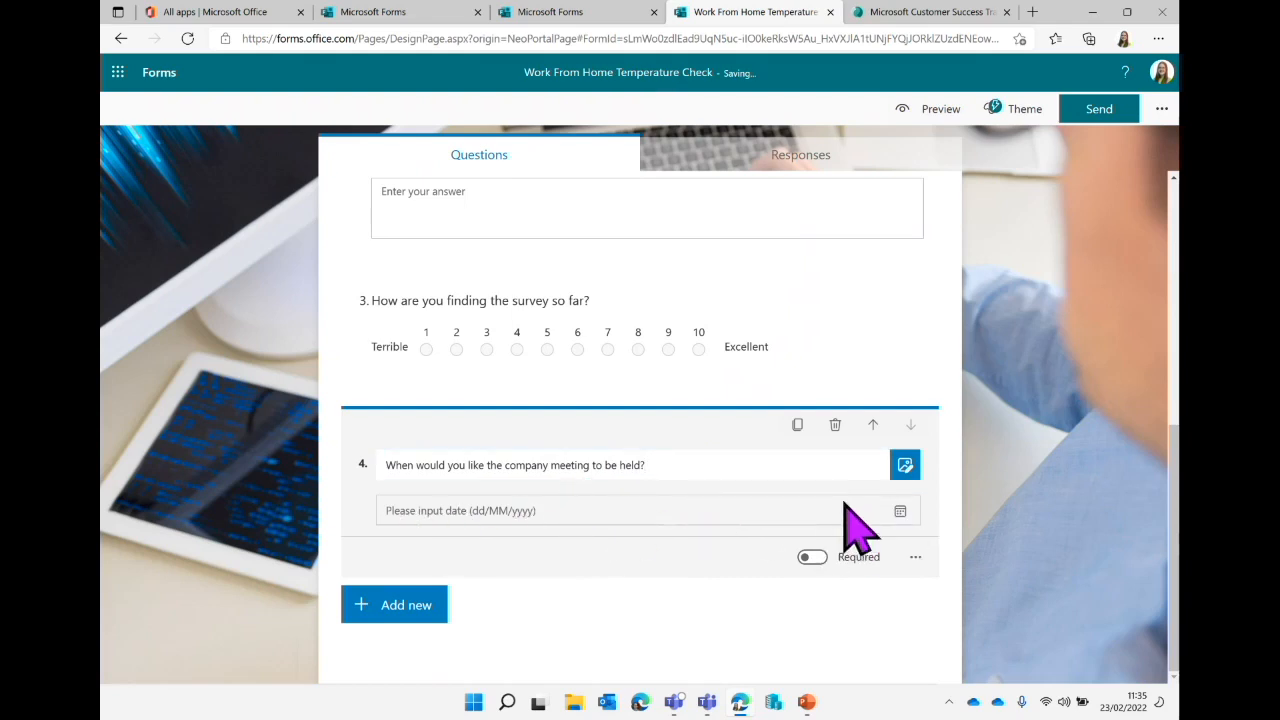
click(915, 557)
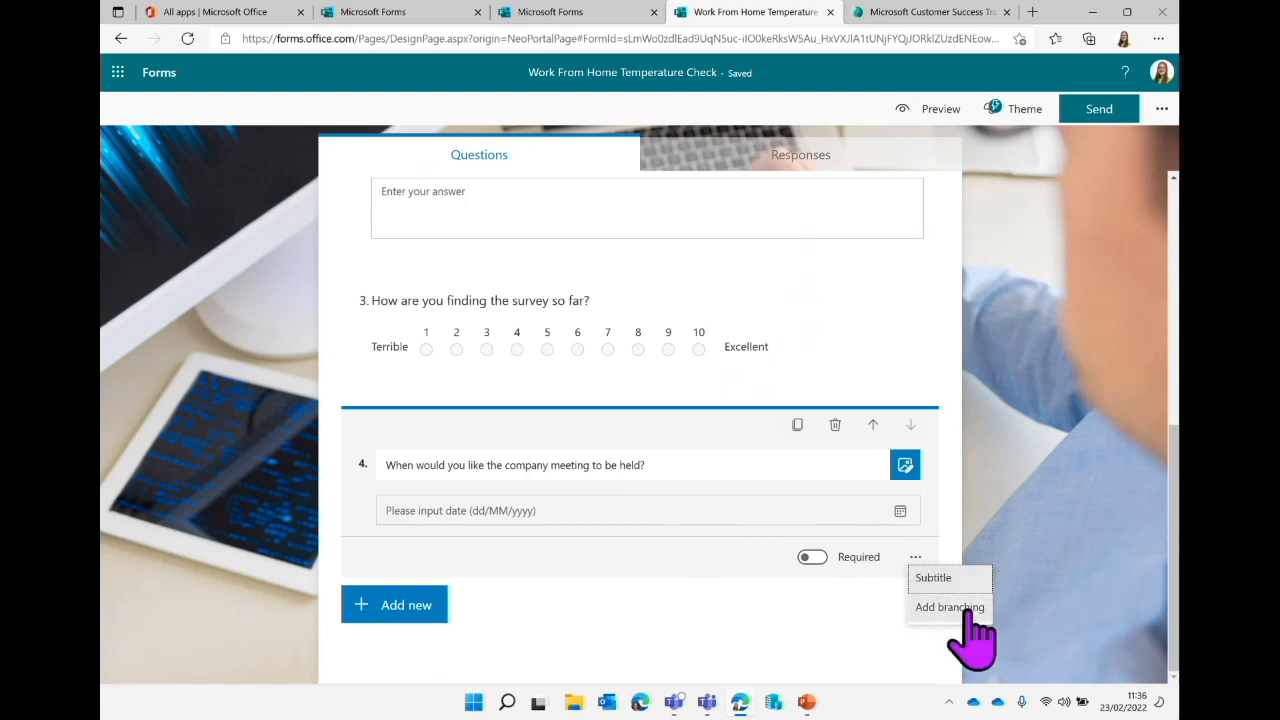
click(898, 522)
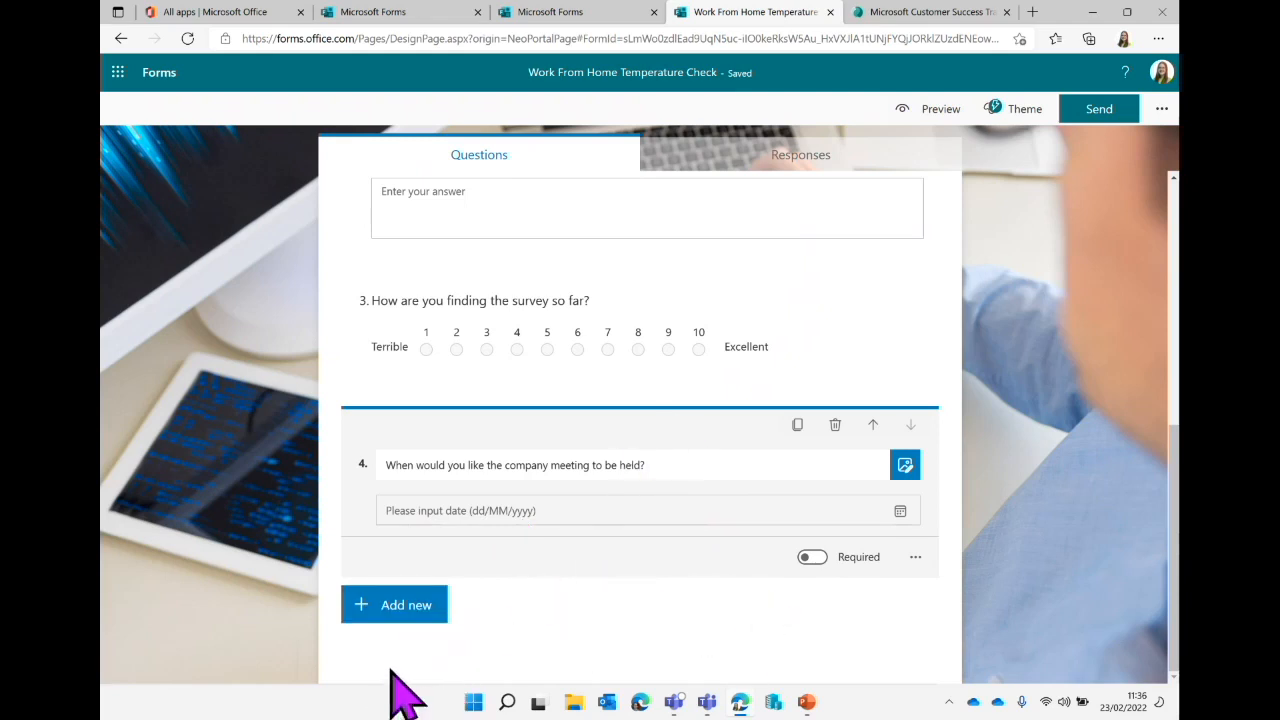
Add a Ranking question after the date question titled "What's your favourite Teams feature?".
click(437, 604)
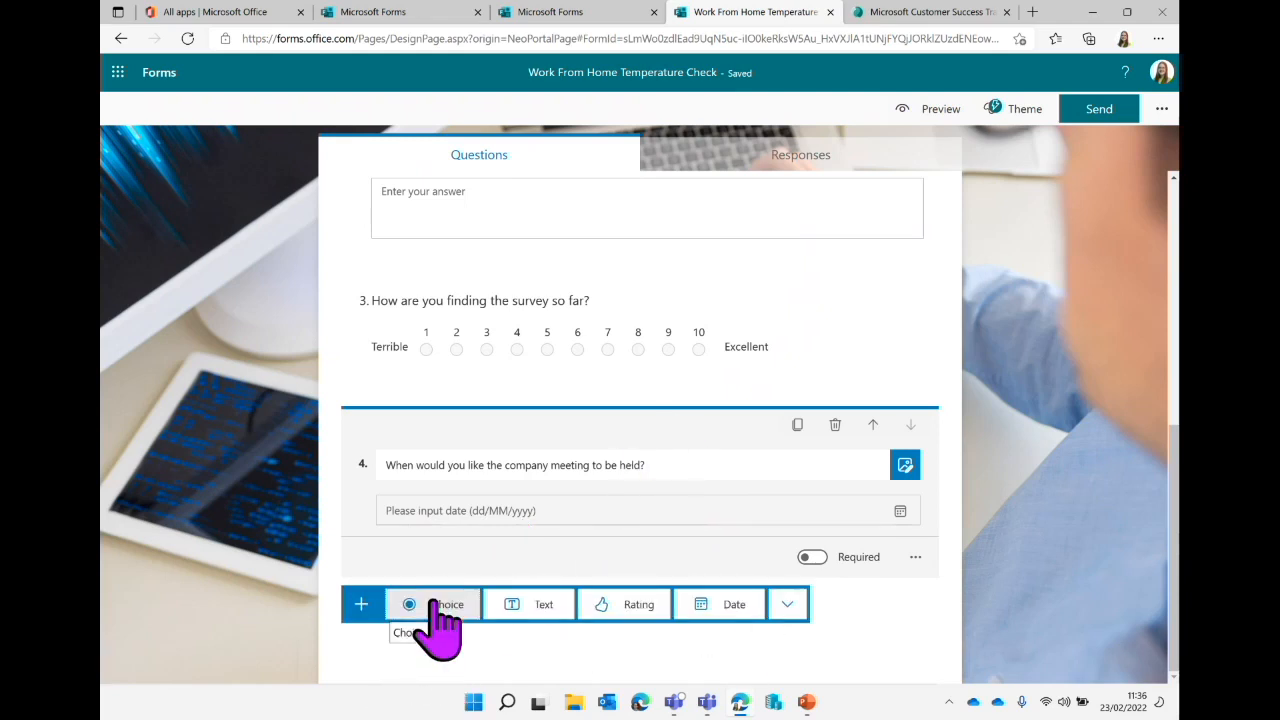
click(788, 604)
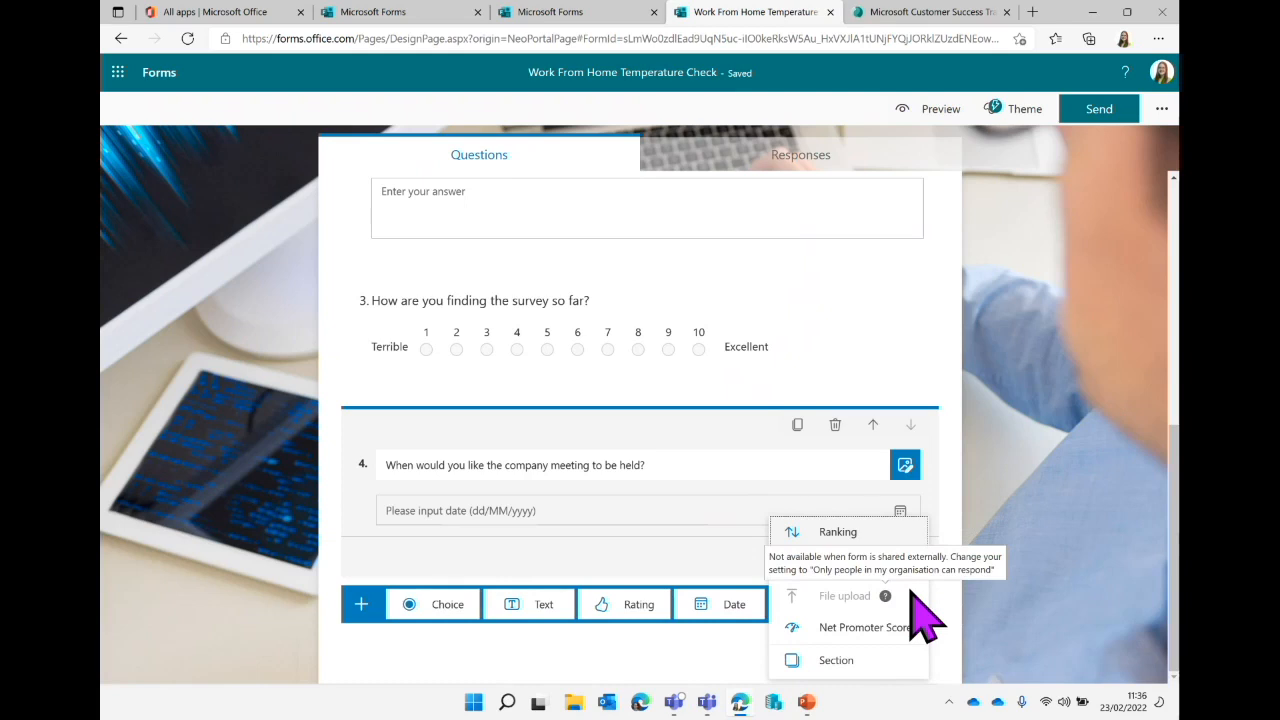
click(880, 540)
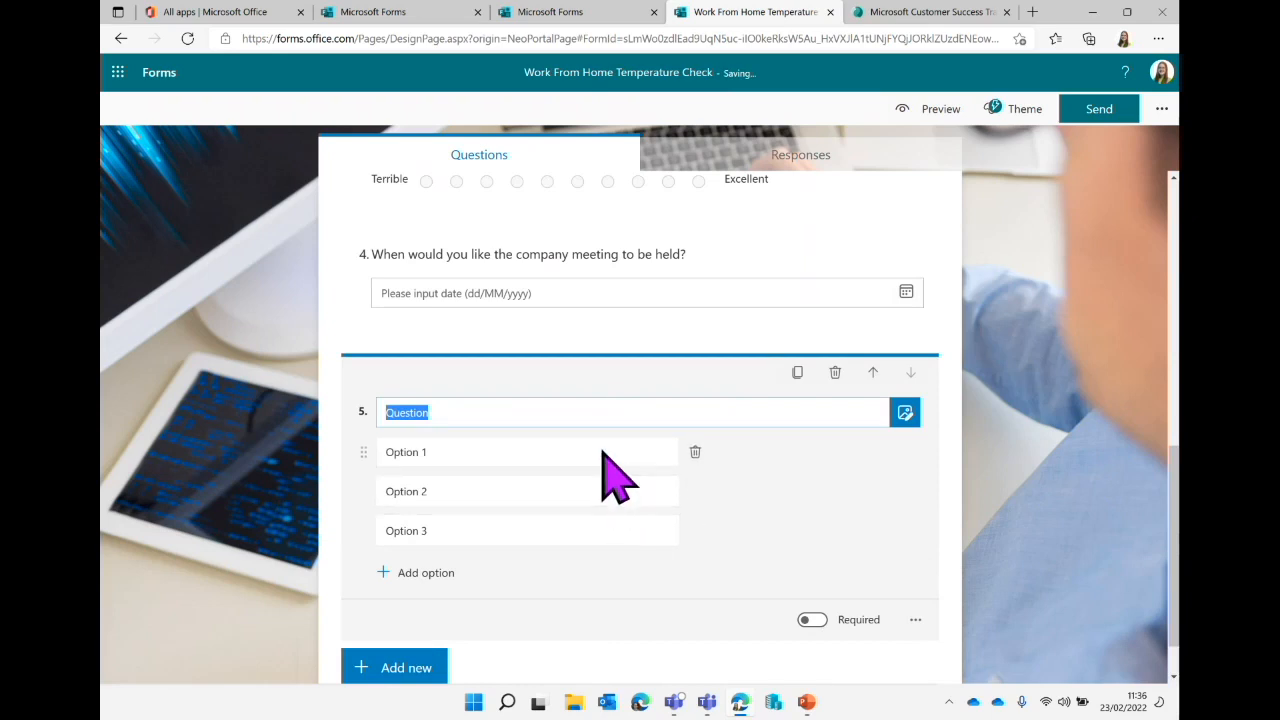
text(What's your favourite Teams feature?)
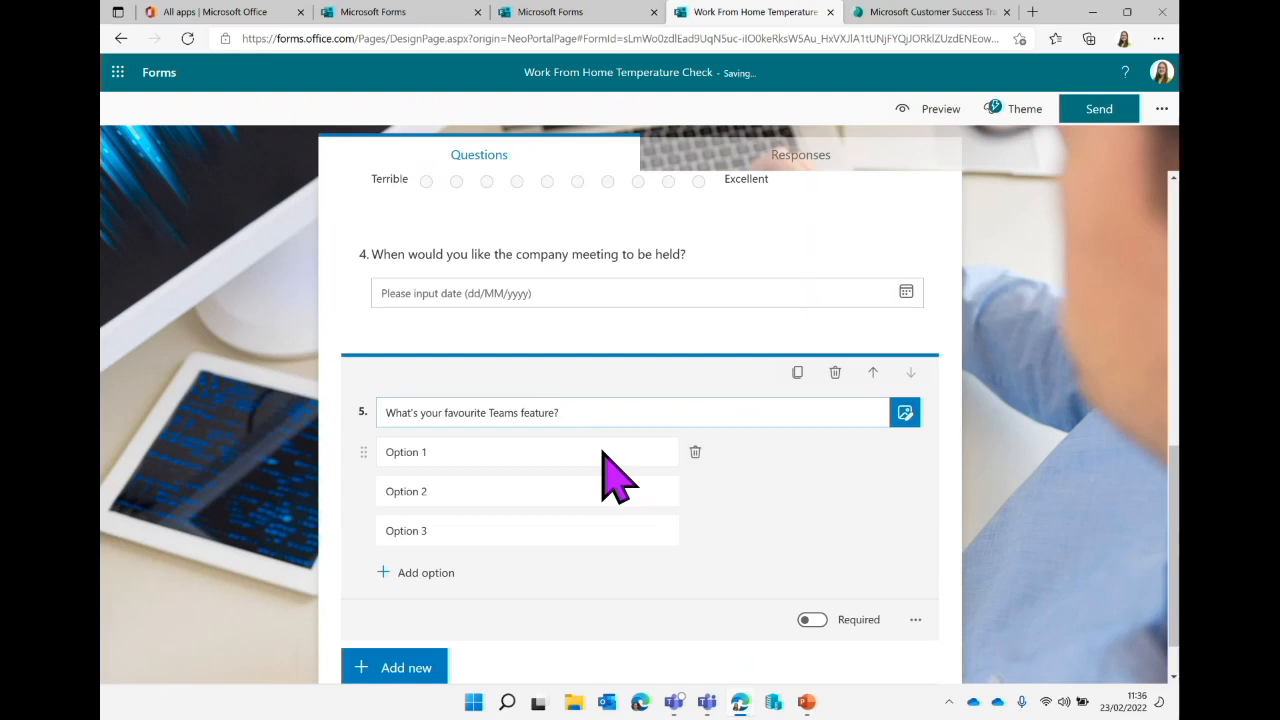
Name the ranking question's three options "Meetings", "Chats" and "File co-authoring".
click(541, 452)
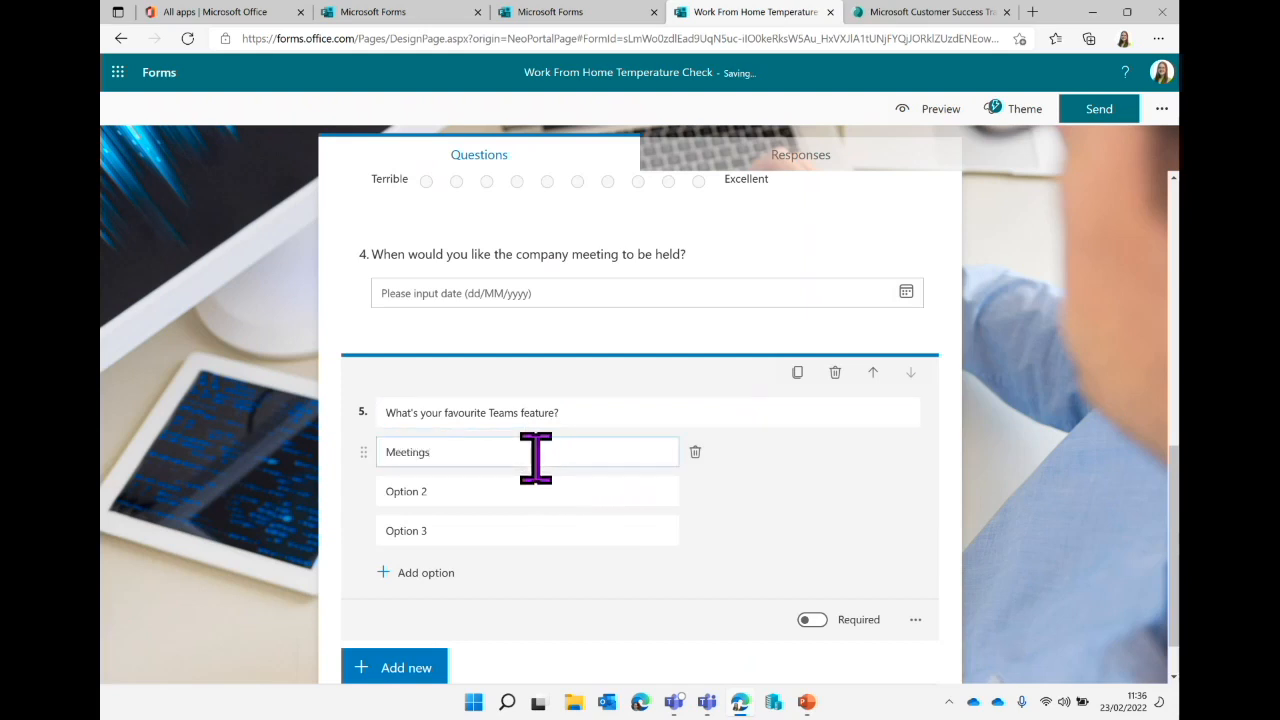
click(496, 491)
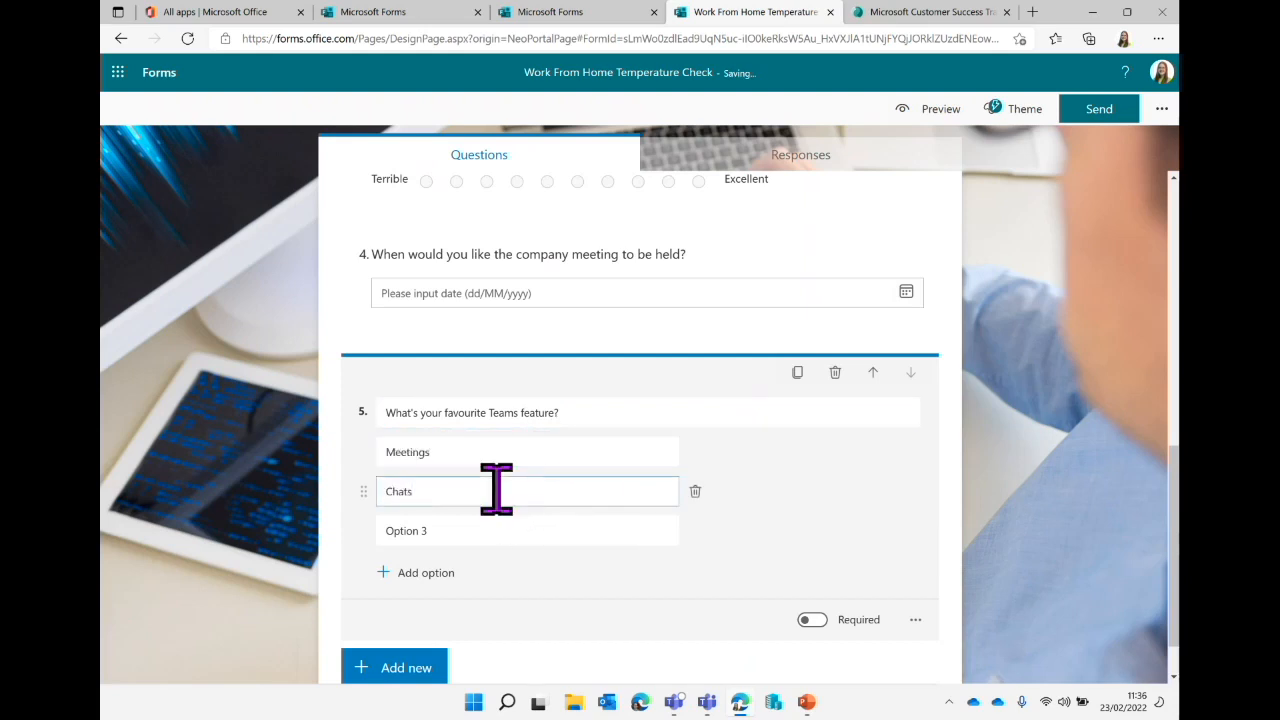
click(494, 528)
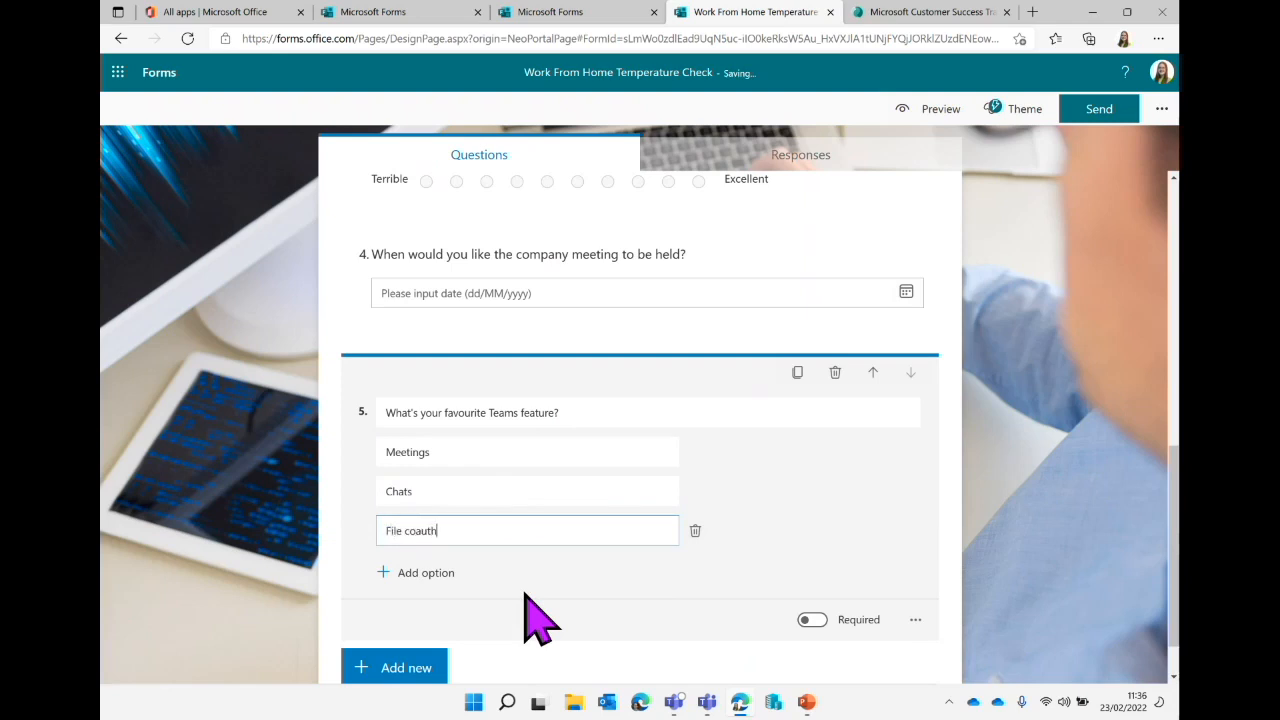
scroll(537, 620, down, 1)
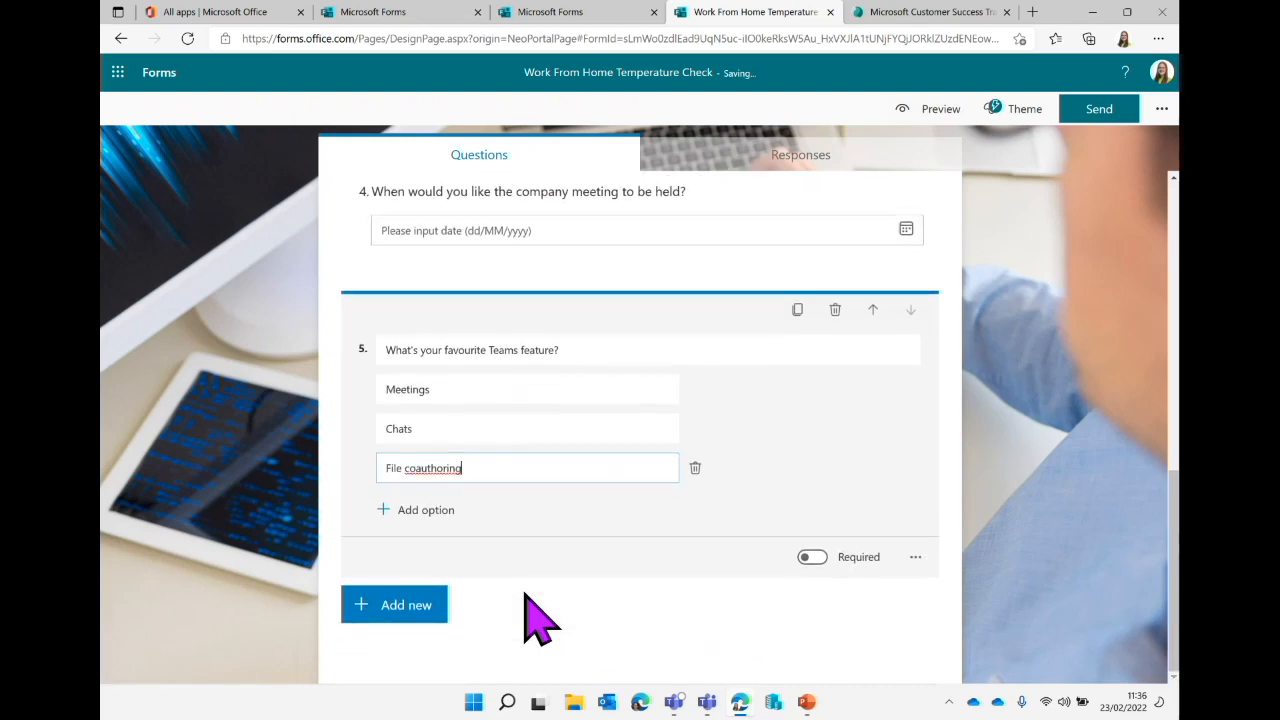
click(406, 468)
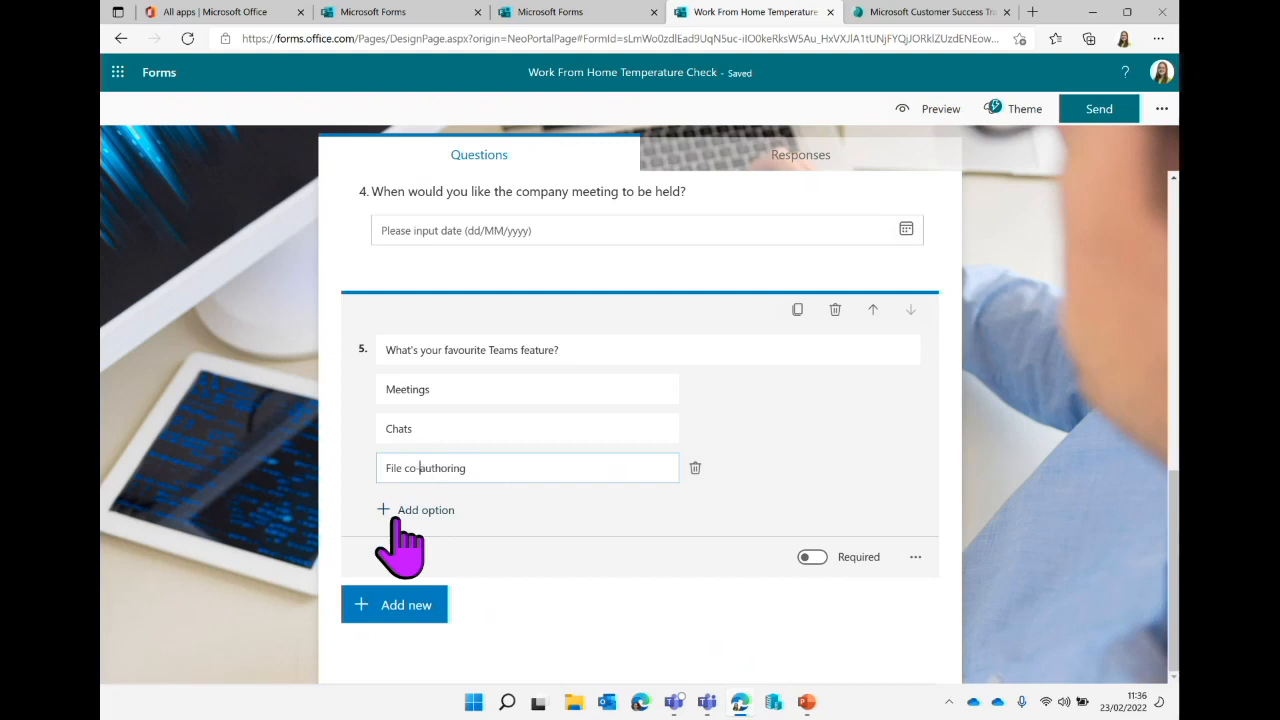
click(915, 557)
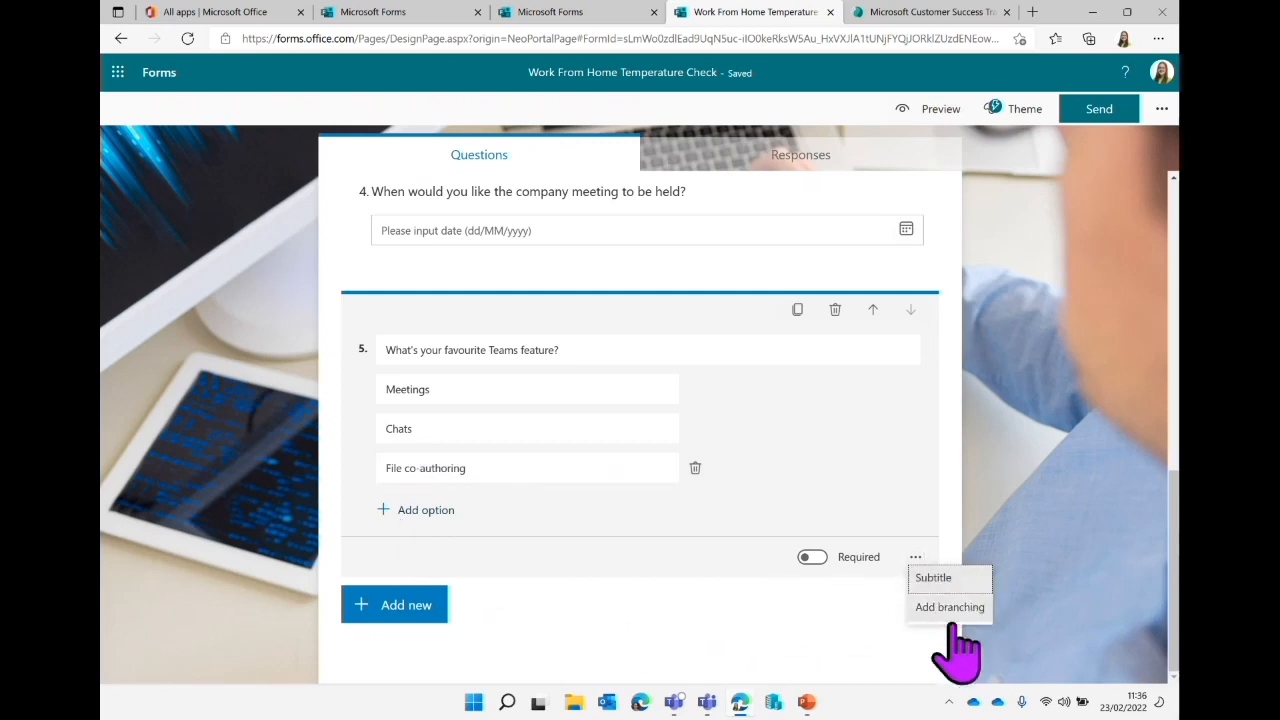
click(564, 545)
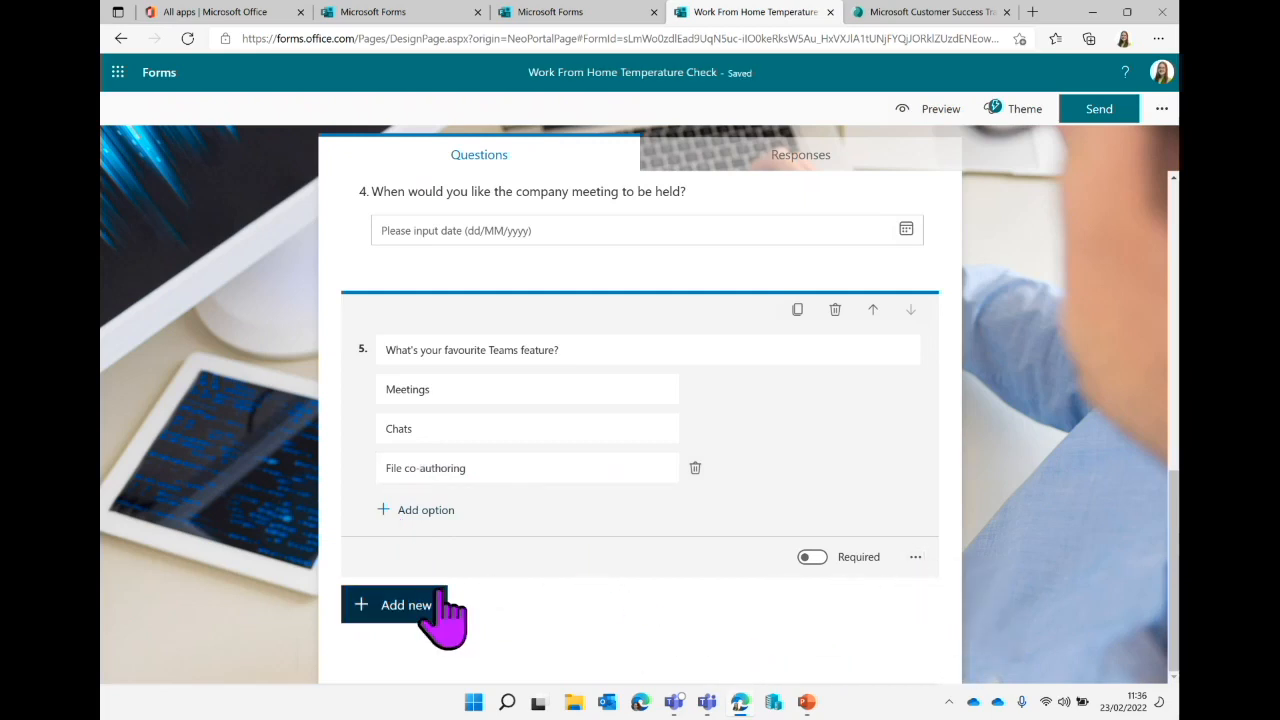
Add a Likert question as question 6 titled "Please rate your opinion of the below sessions".
click(382, 612)
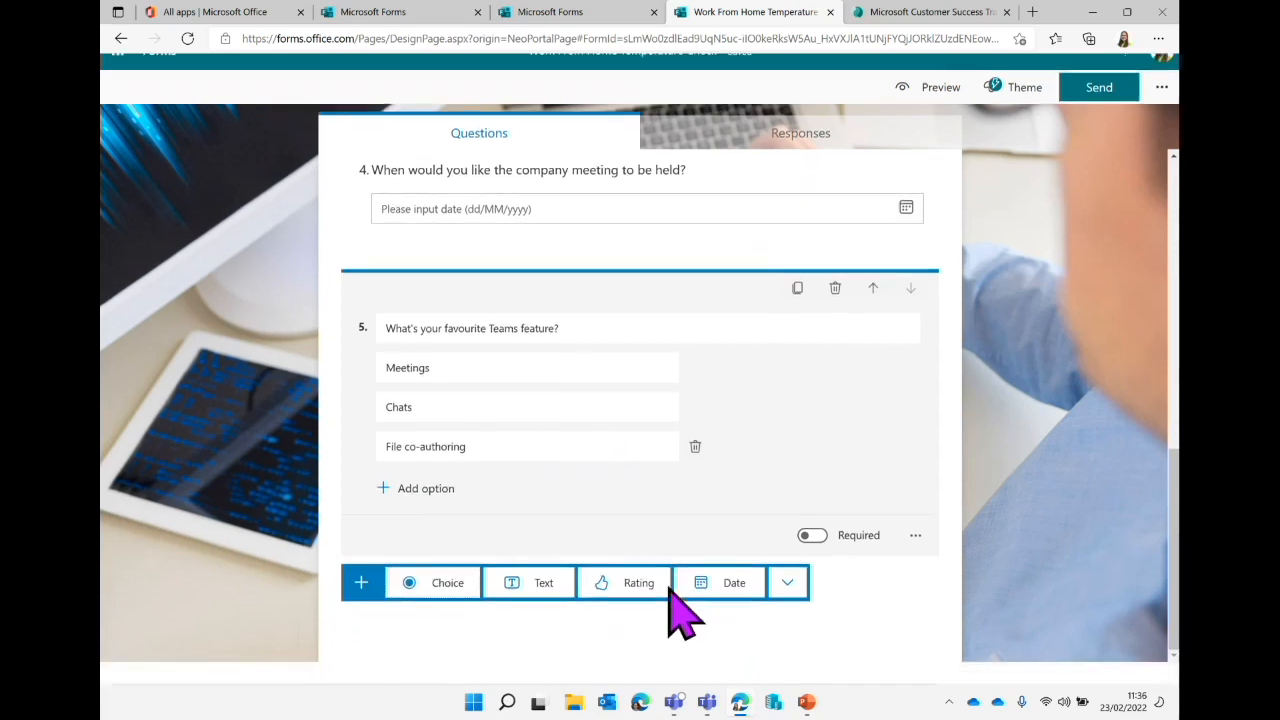
click(787, 604)
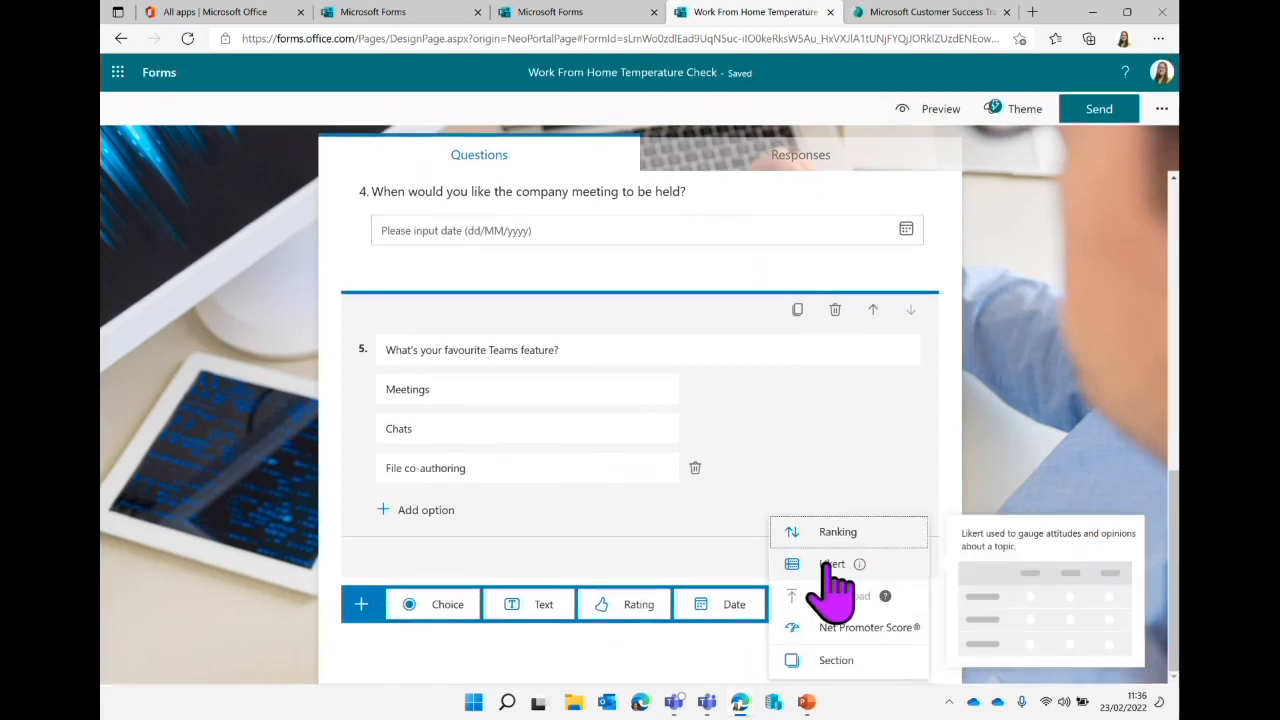
click(826, 566)
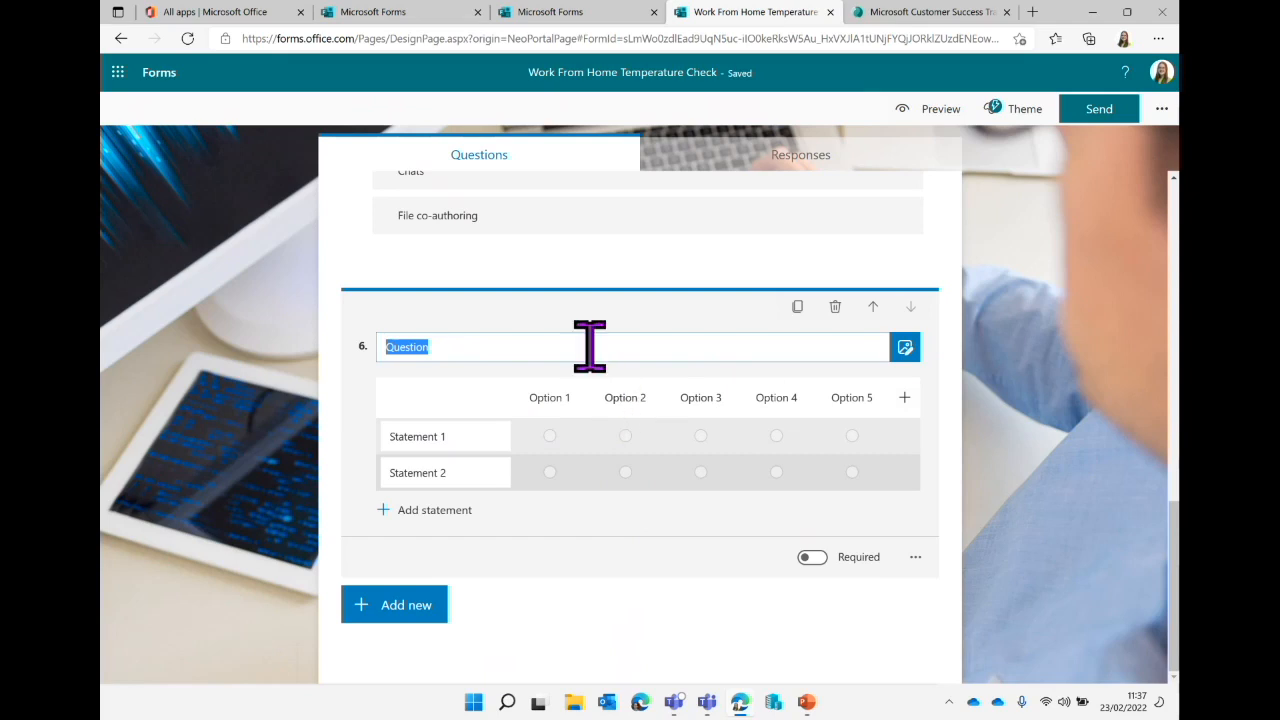
text(Please rate your opin)
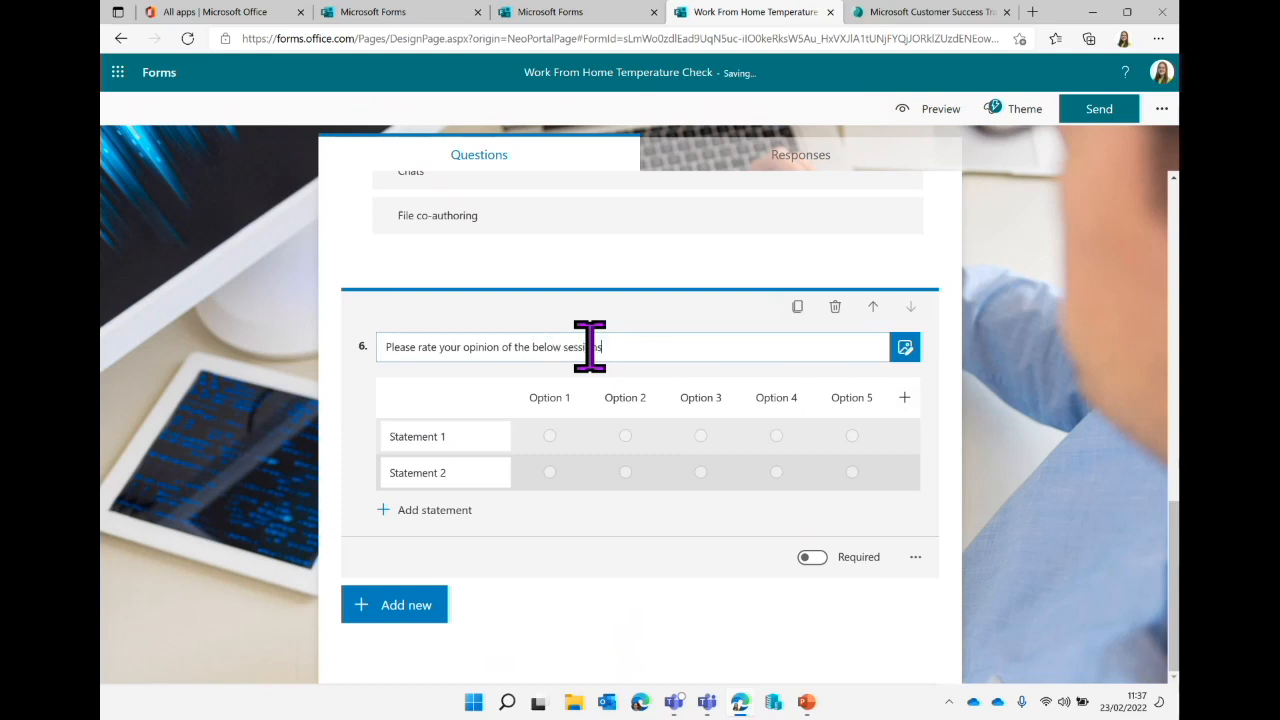
click(551, 398)
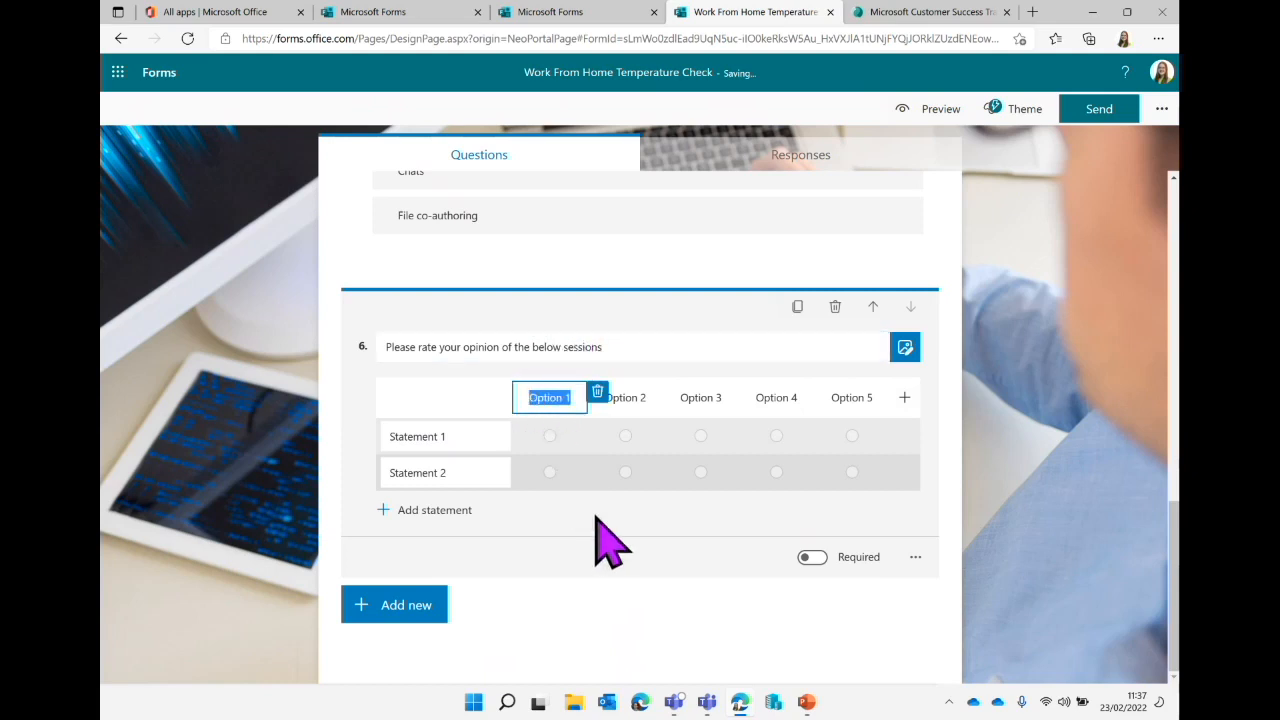
click(625, 398)
click(700, 398)
click(840, 398)
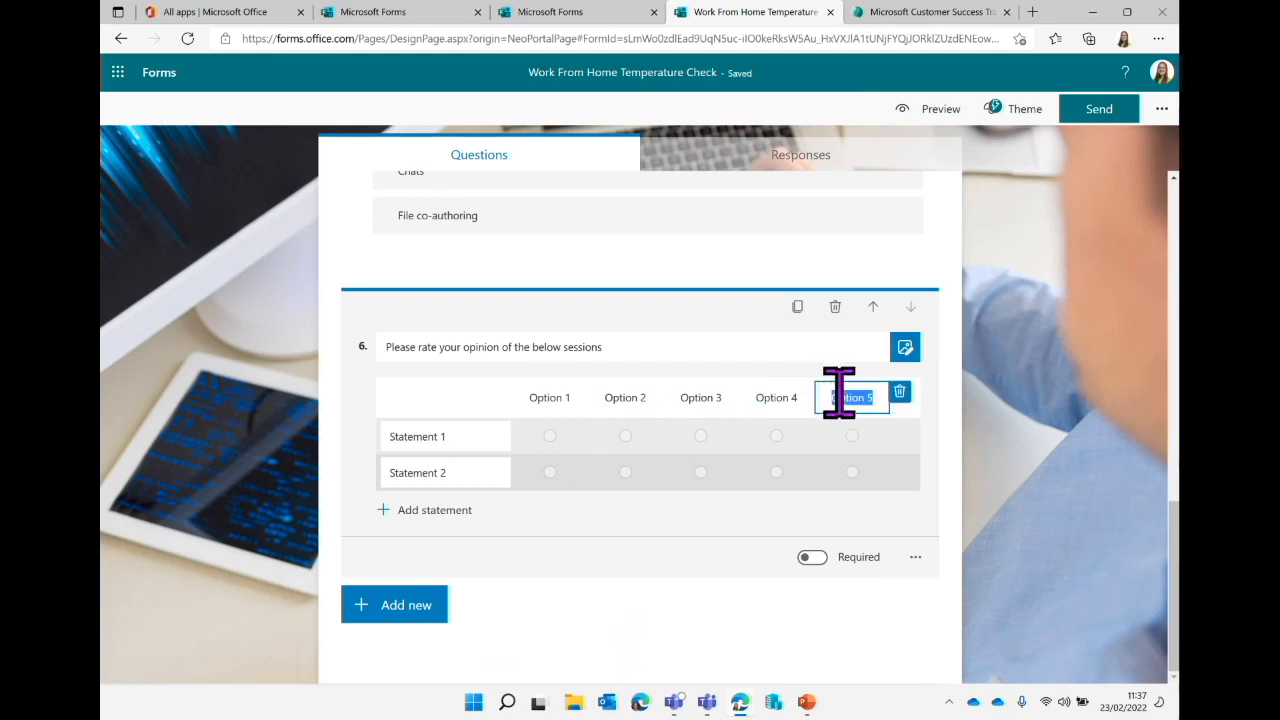
click(773, 397)
click(560, 398)
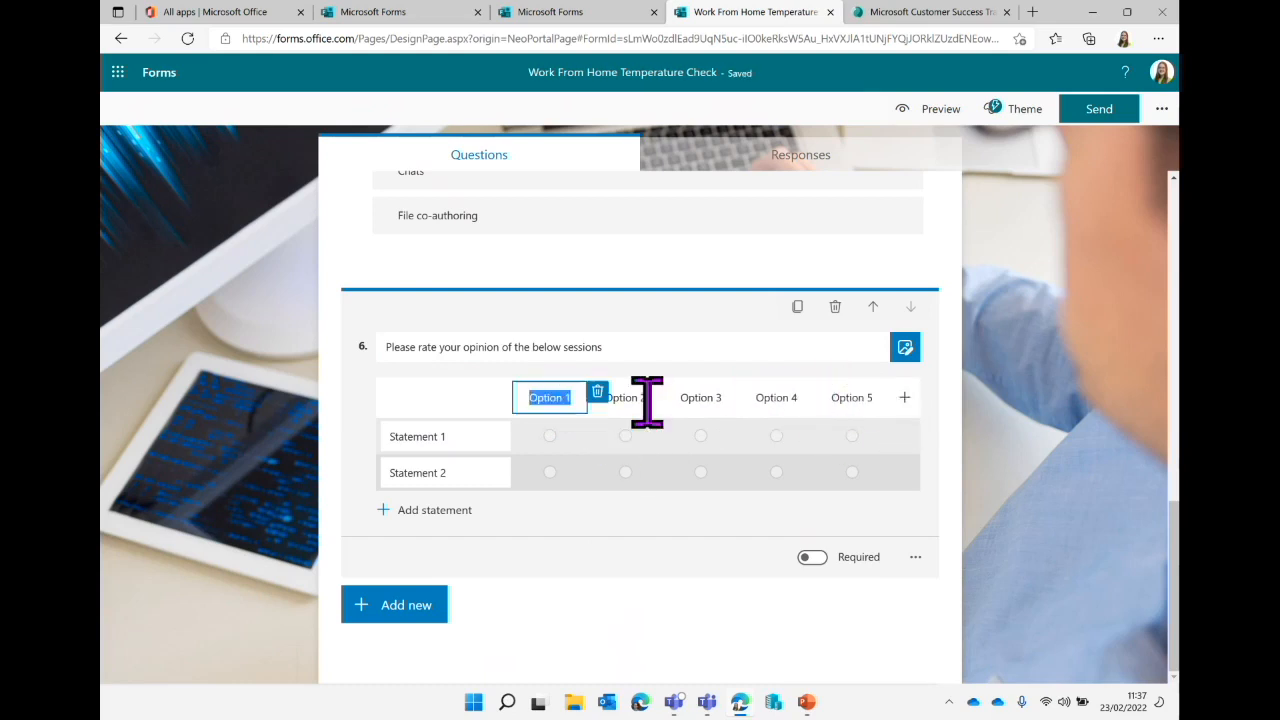
click(702, 398)
Add a sixth option column to the Likert question and delete both Option 6 and Option 5.
click(850, 398)
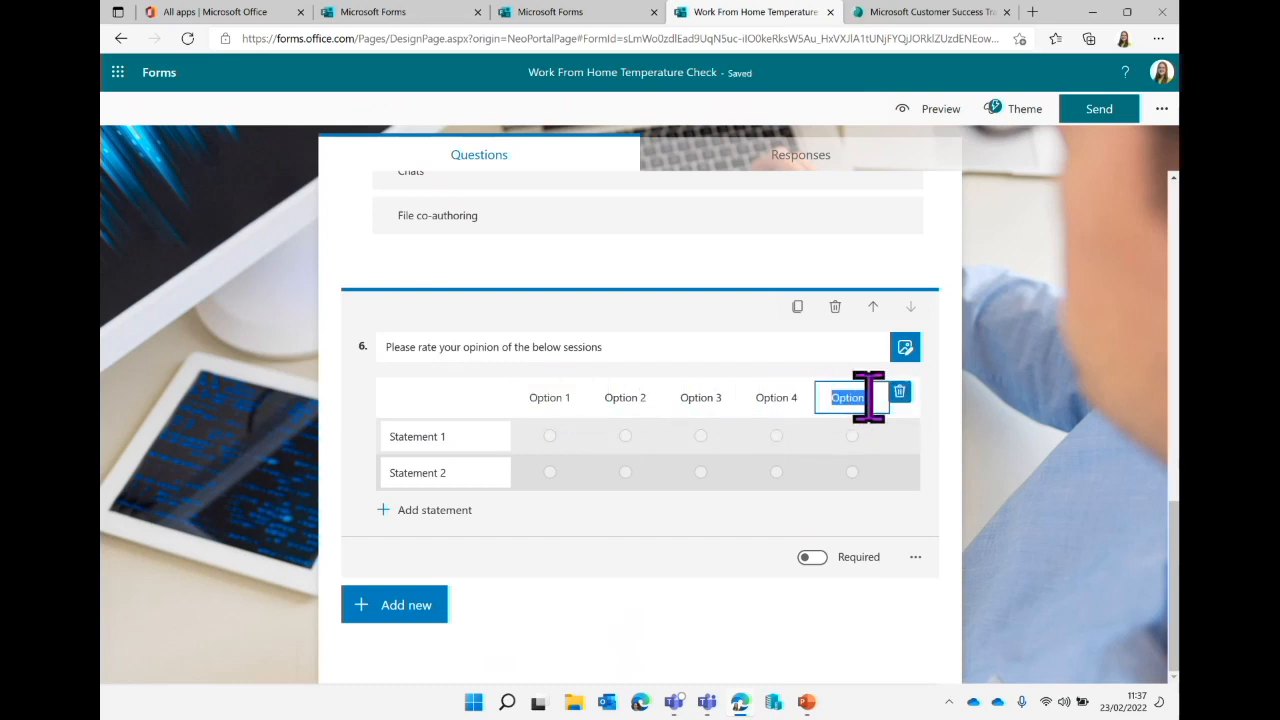
key(Return)
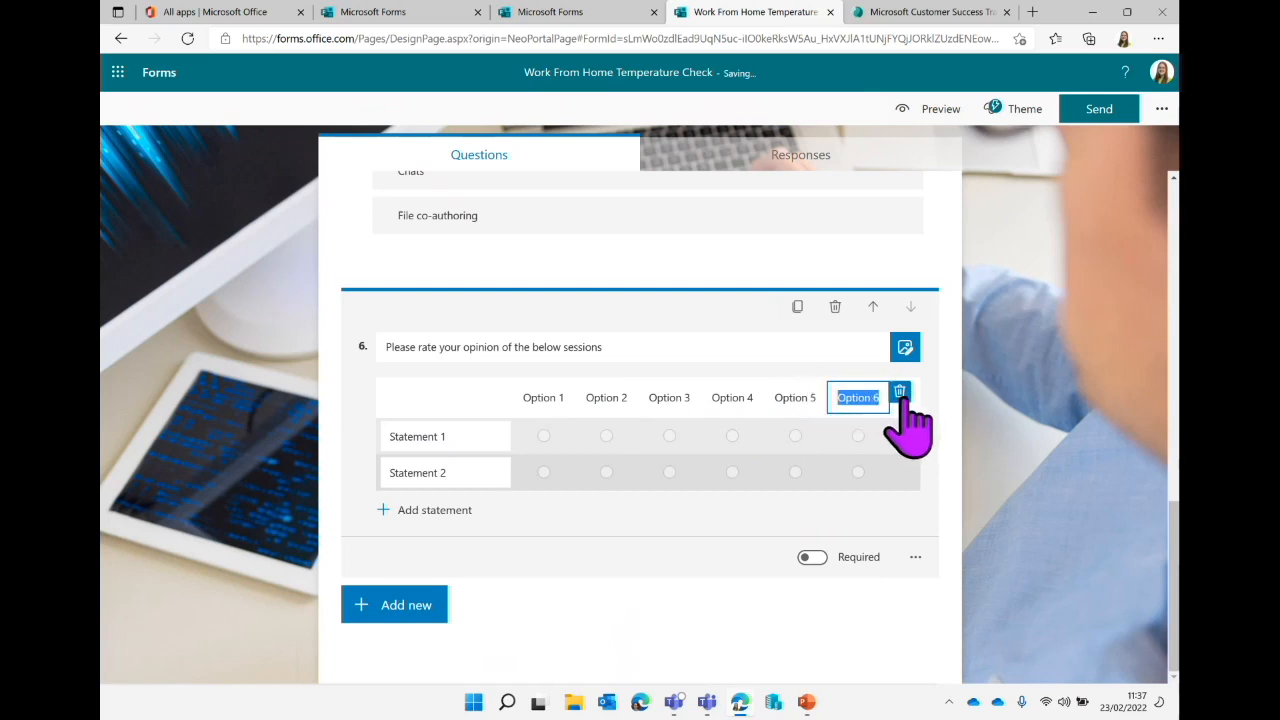
click(900, 392)
click(851, 398)
click(900, 392)
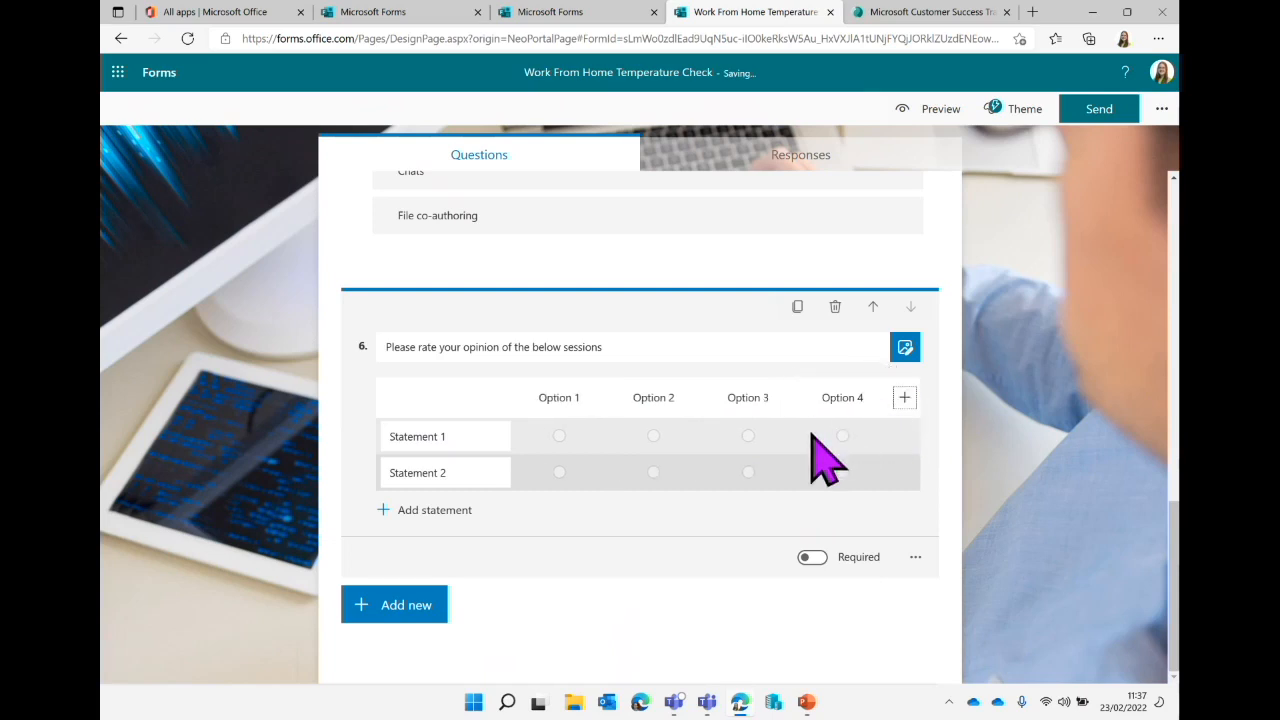
Delete Option 4 from the Likert question and name the remaining columns "Poor", "Fair" and "Good".
click(845, 398)
click(900, 392)
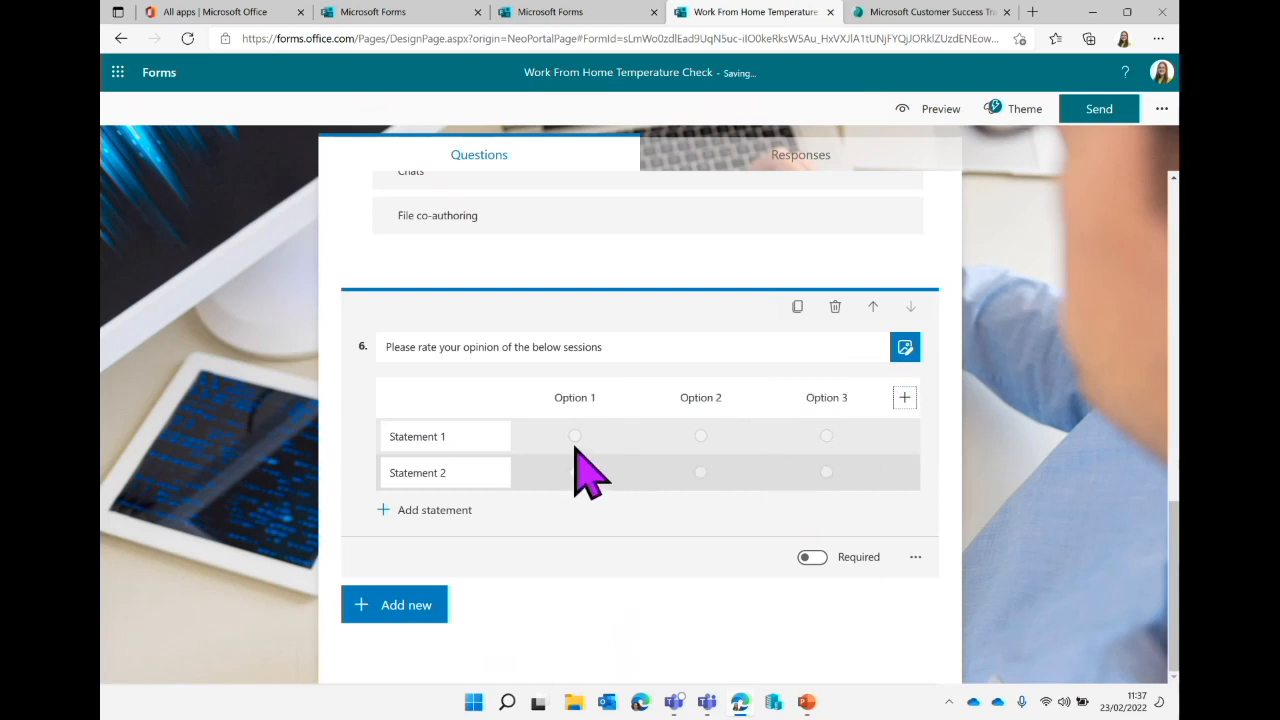
click(595, 397)
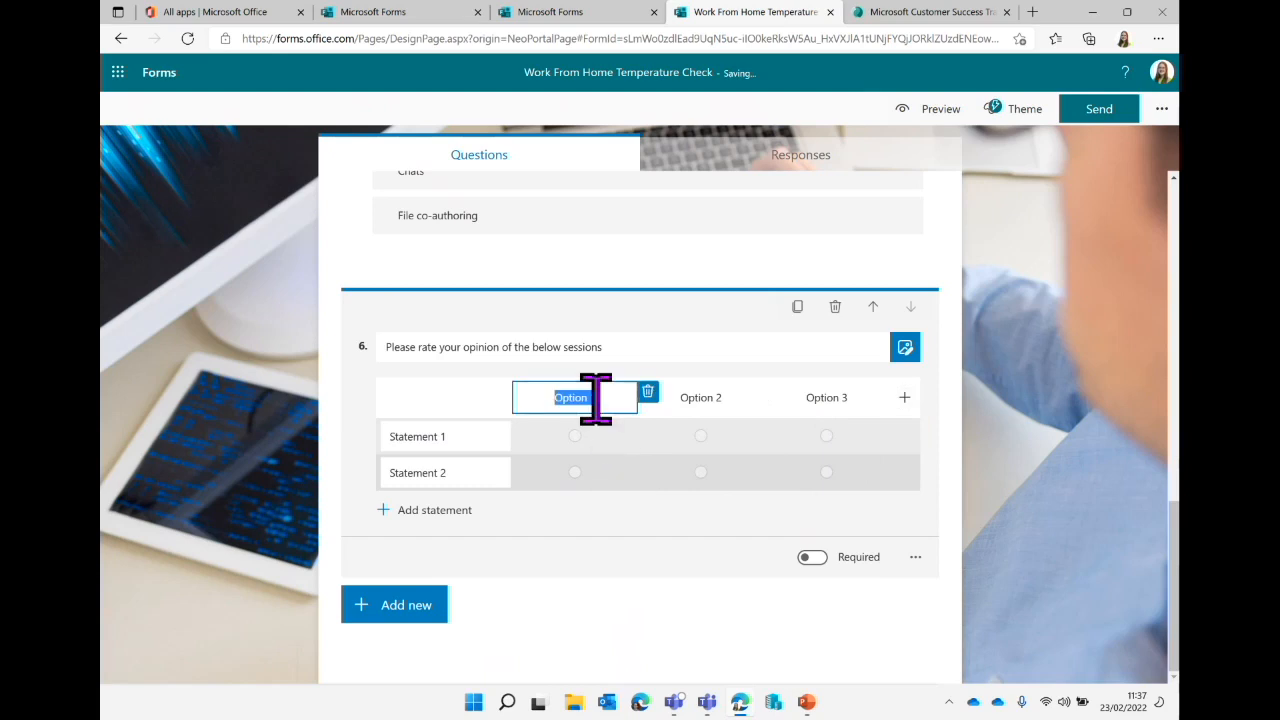
text(Poor)
click(720, 398)
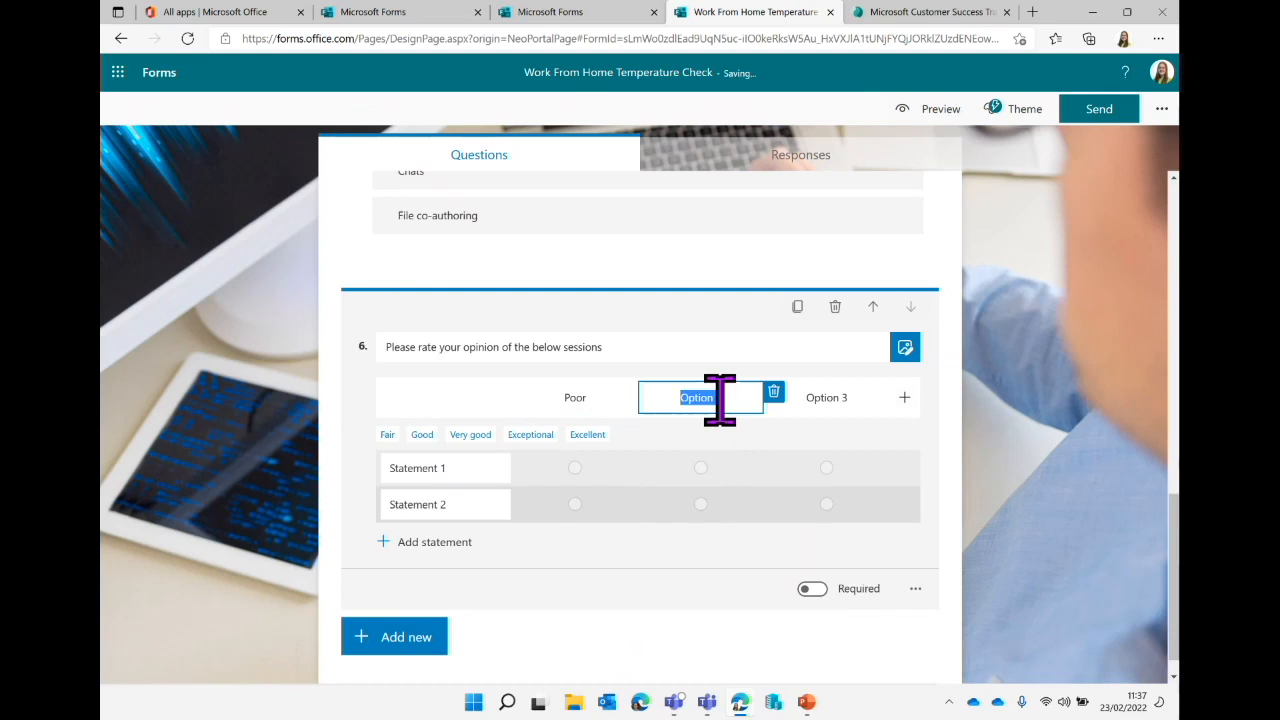
text(Fair)
click(835, 397)
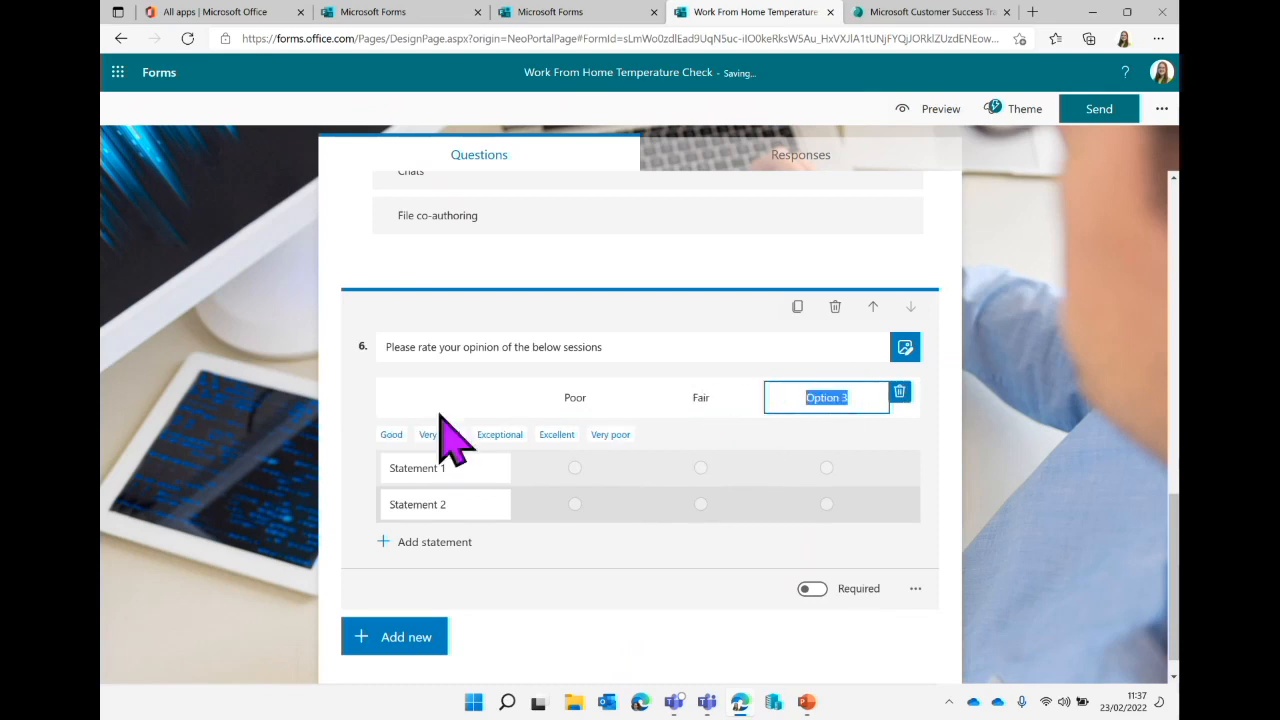
click(391, 434)
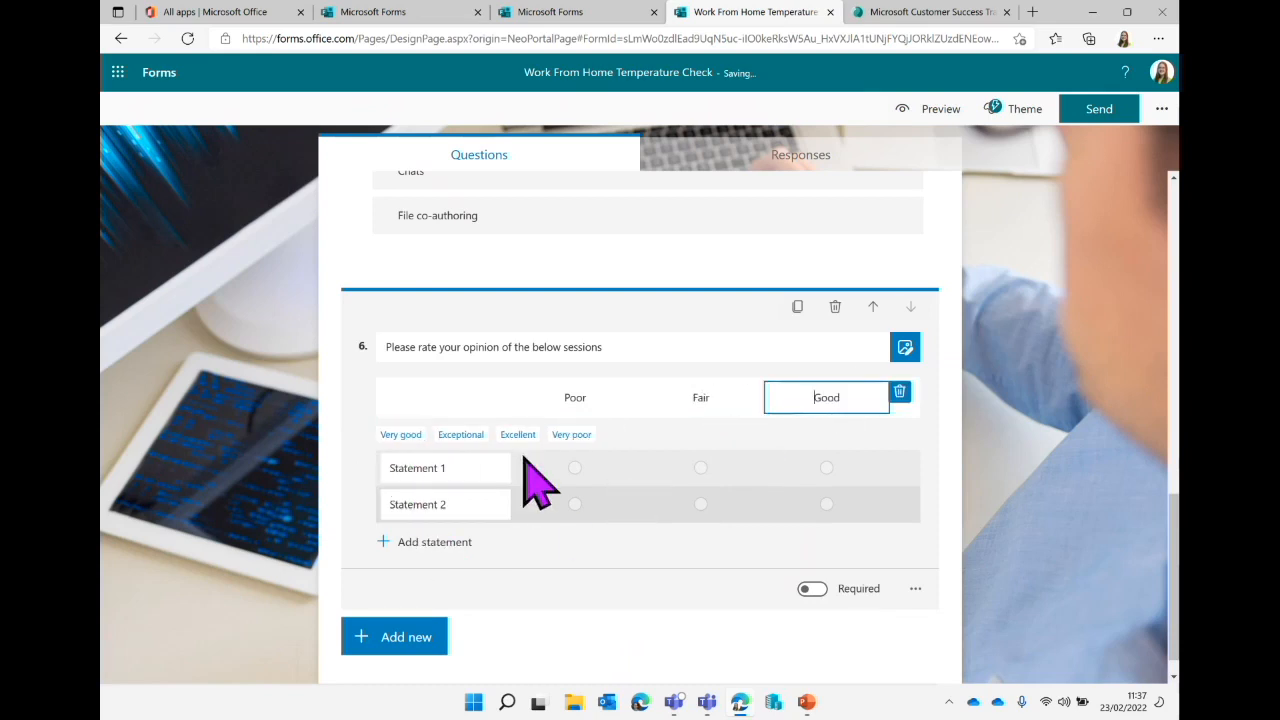
Name the Likert question's two statements "Power Bi" and "Forms", and add a third statement "Word".
click(460, 470)
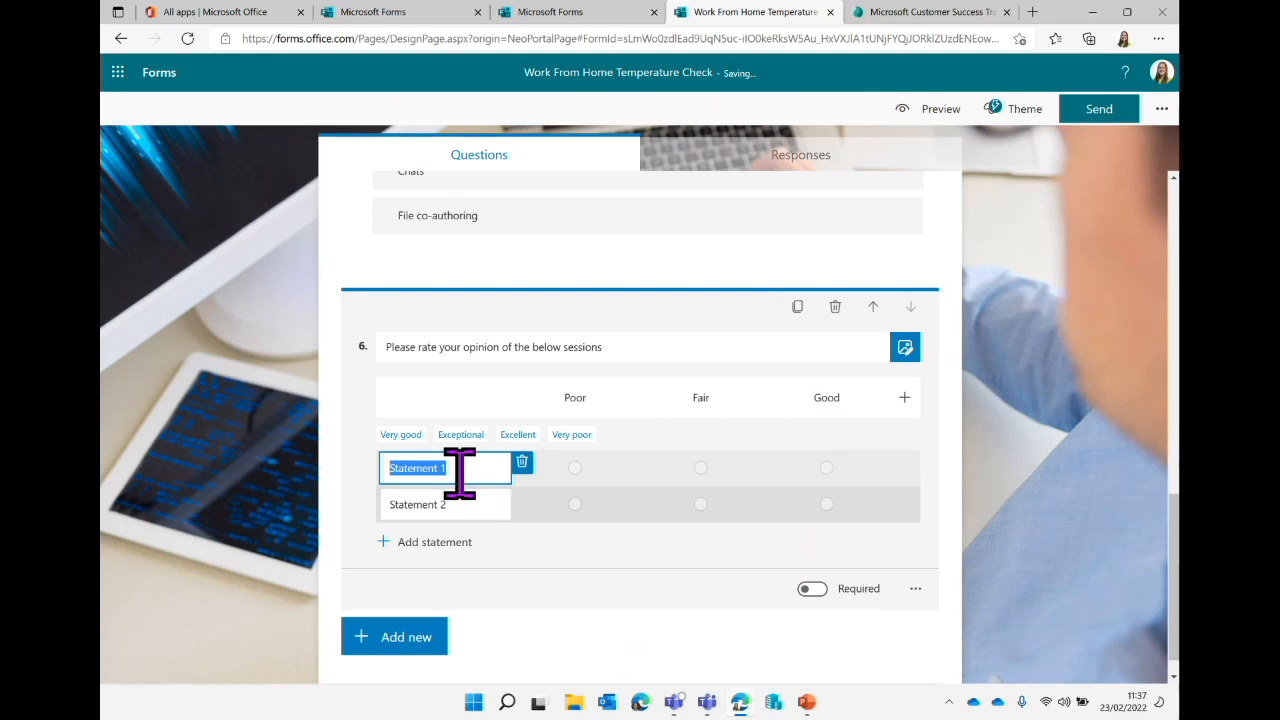
text(Power BI)
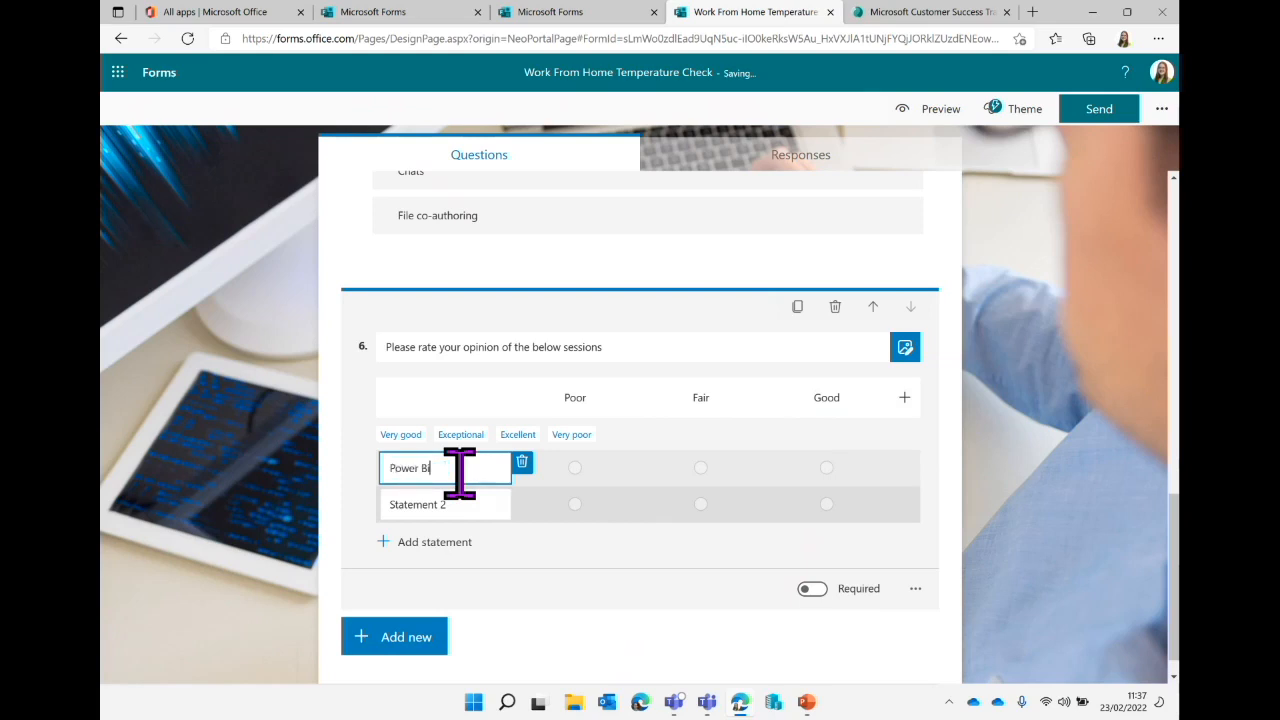
click(472, 492)
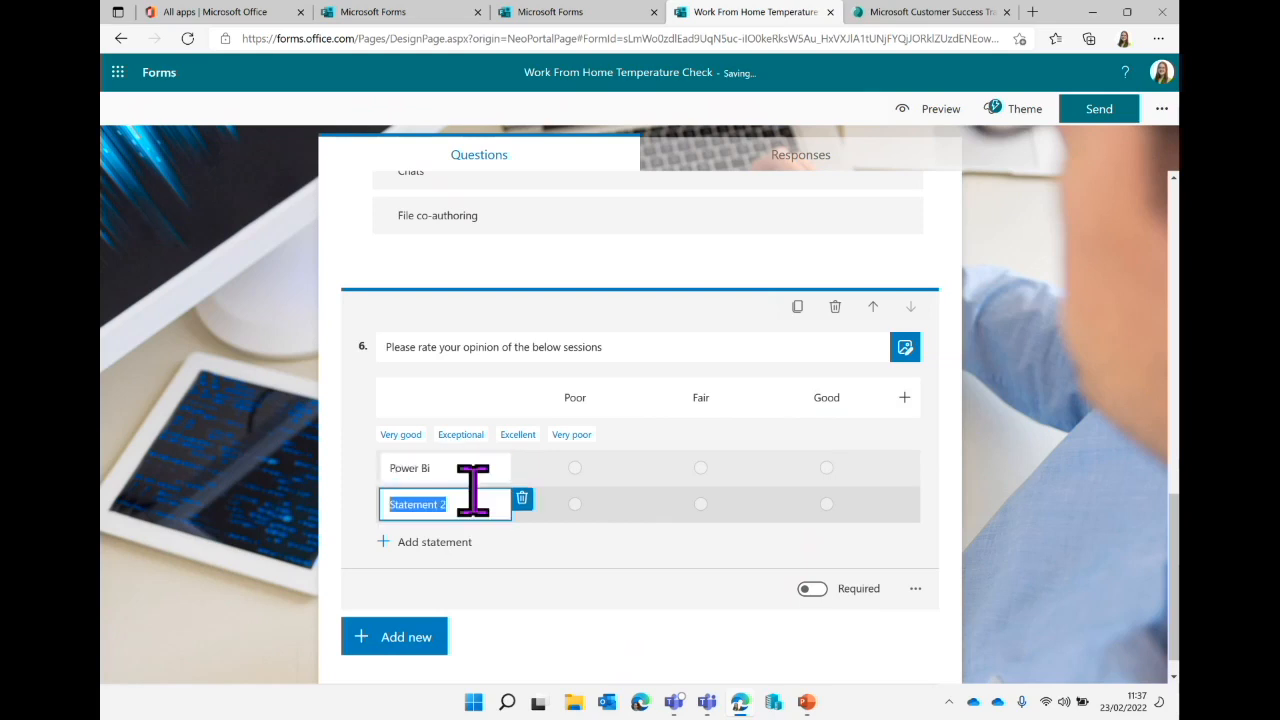
text(Forms)
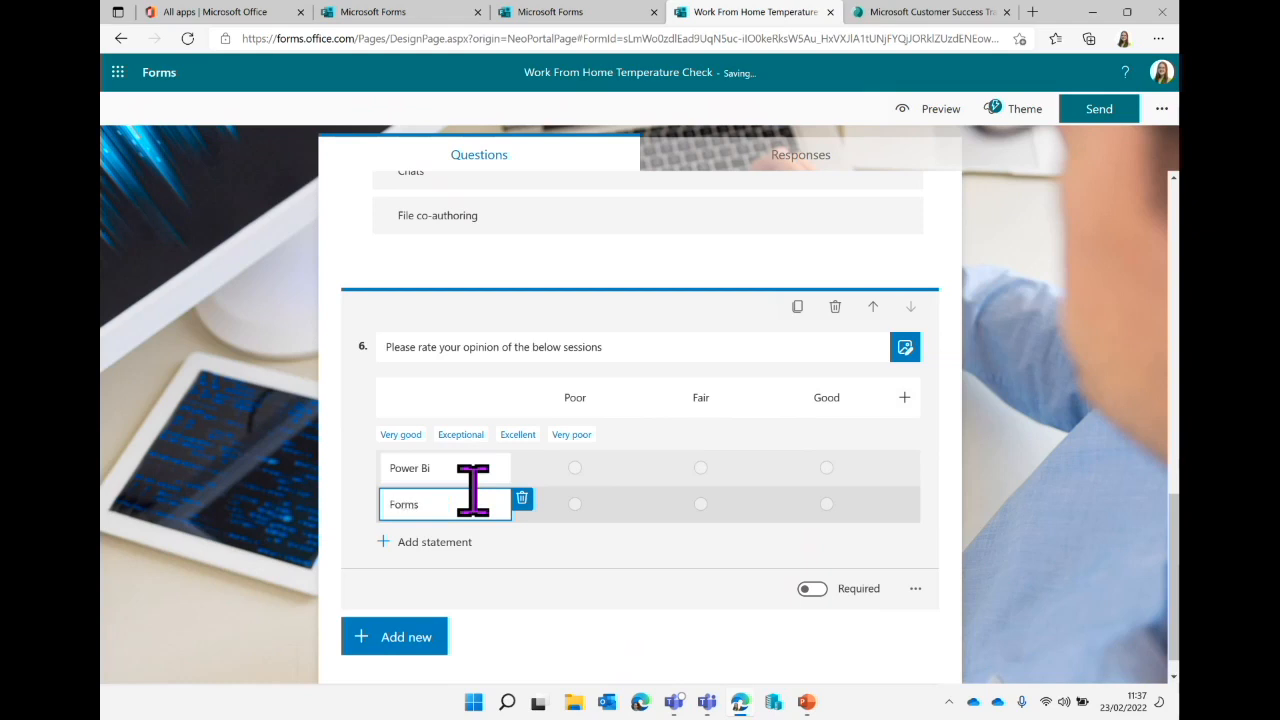
click(440, 542)
text(Word)
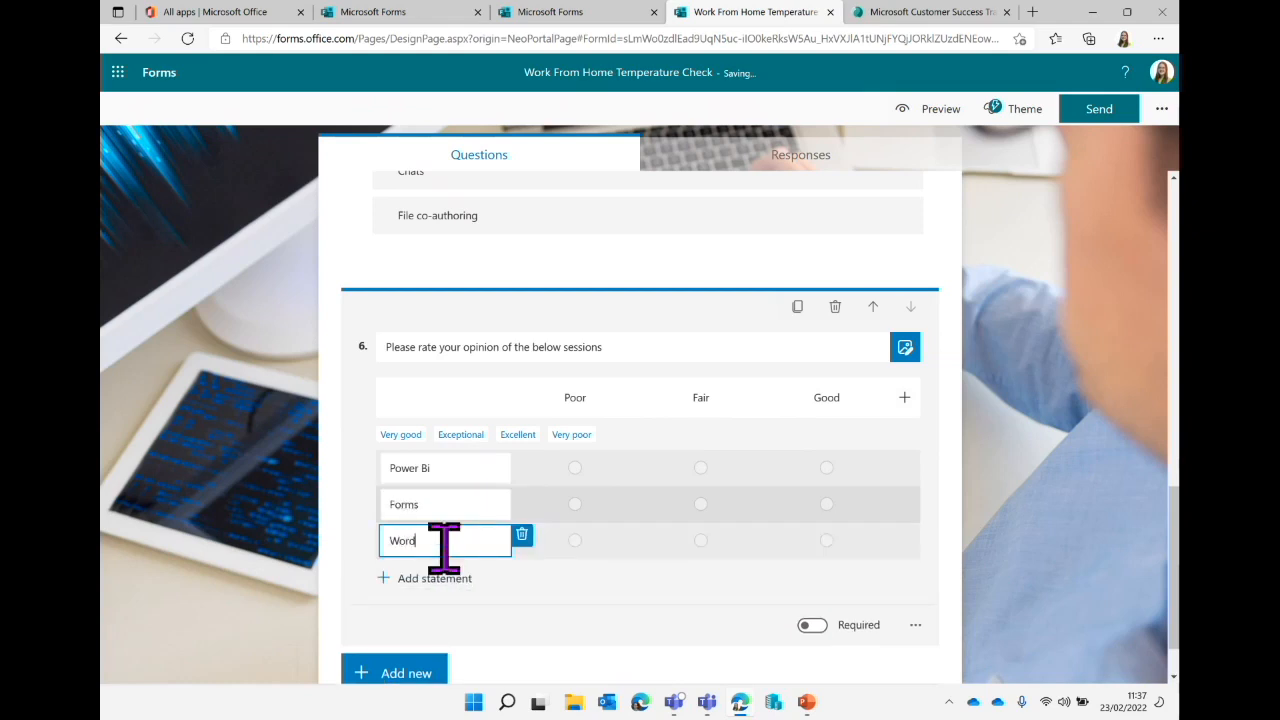
click(620, 592)
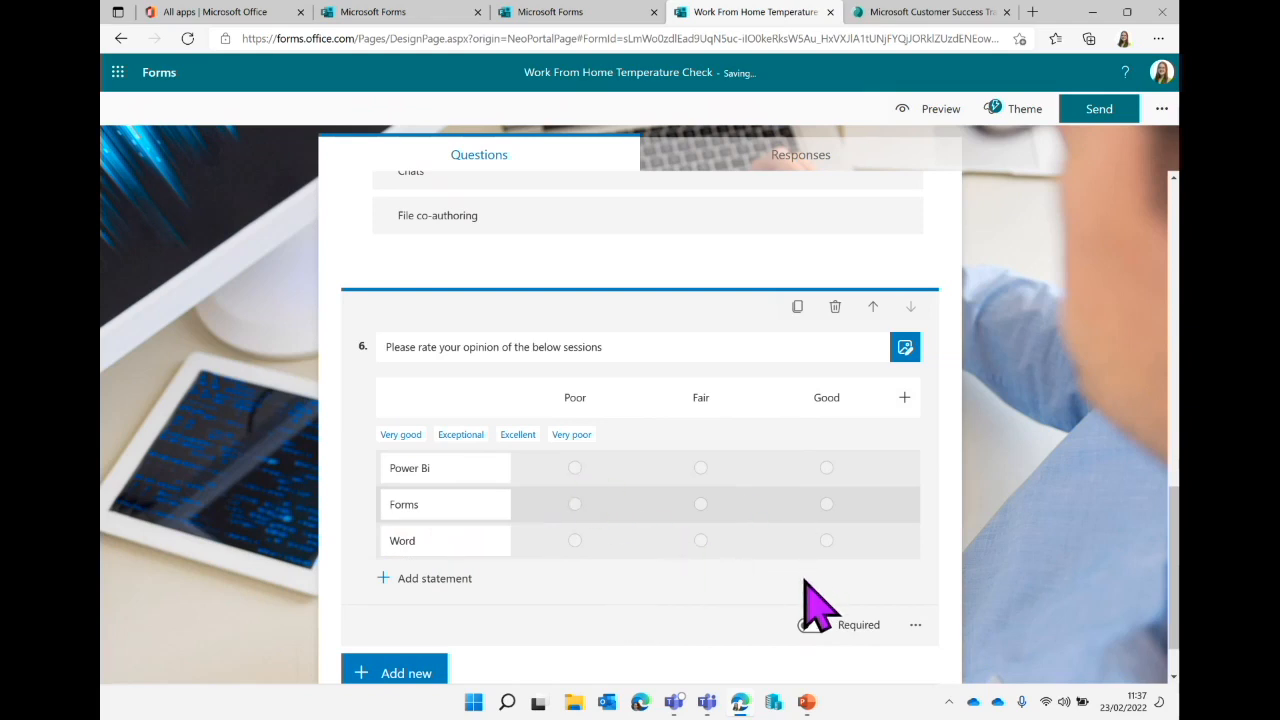
View the additional settings available for the Likert question.
scroll(860, 600, down, 1)
click(915, 557)
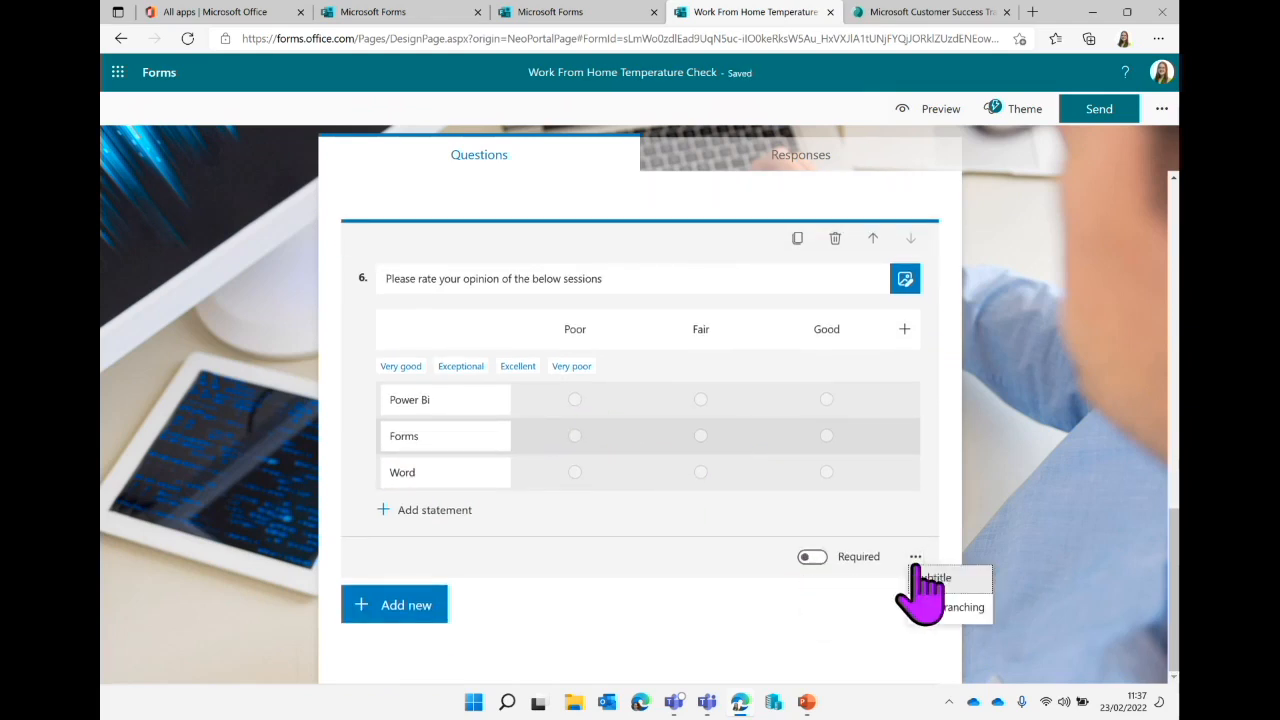
click(600, 563)
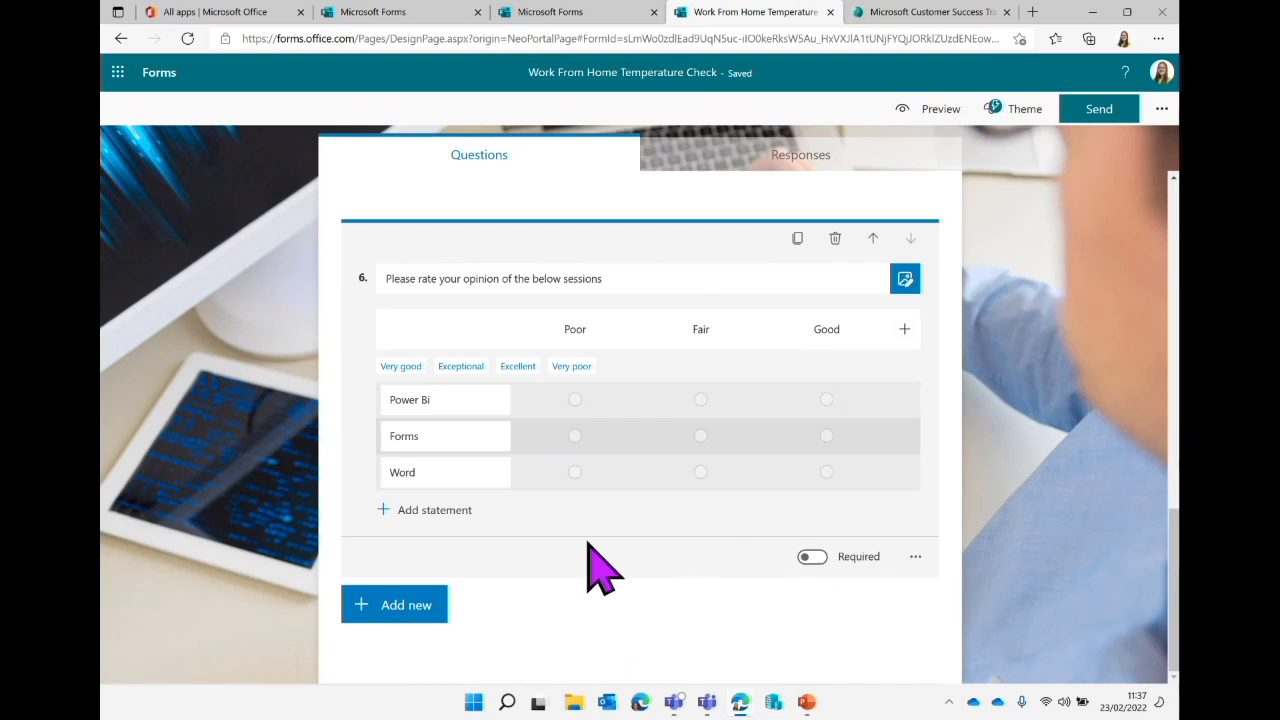
Add a Net Promoter Score question after the Likert question and view its additional settings.
click(404, 604)
click(781, 604)
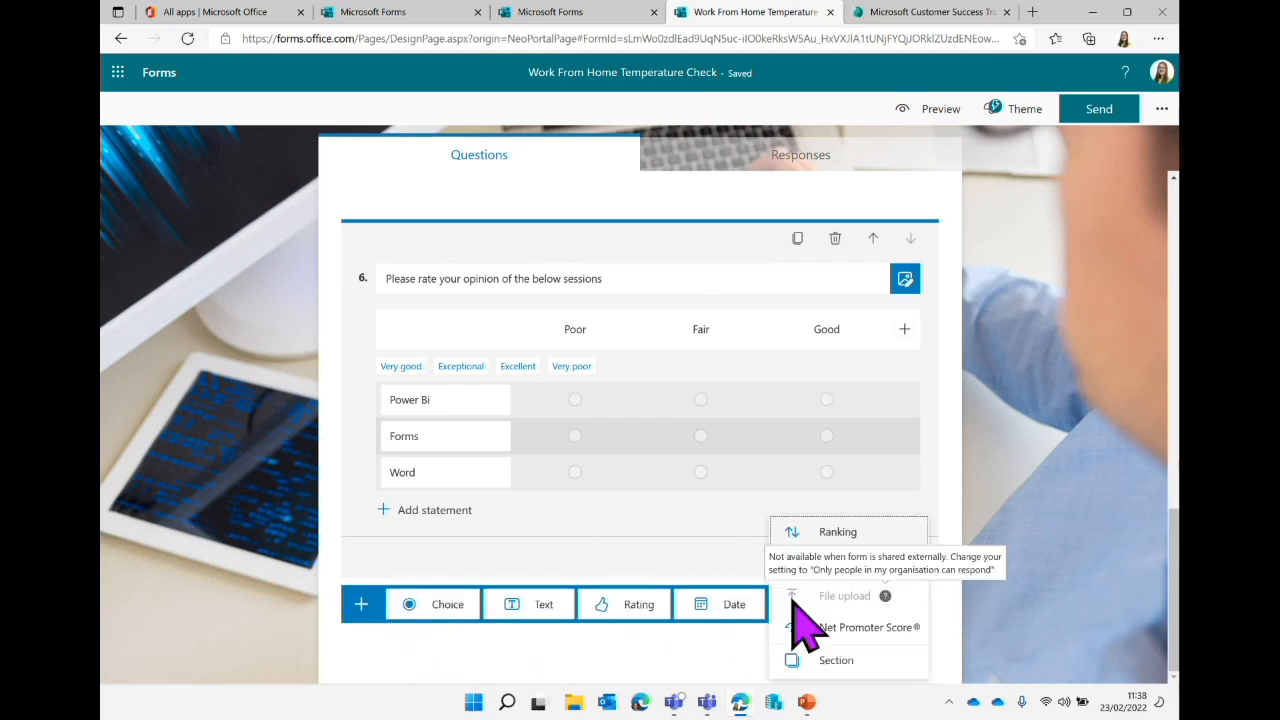
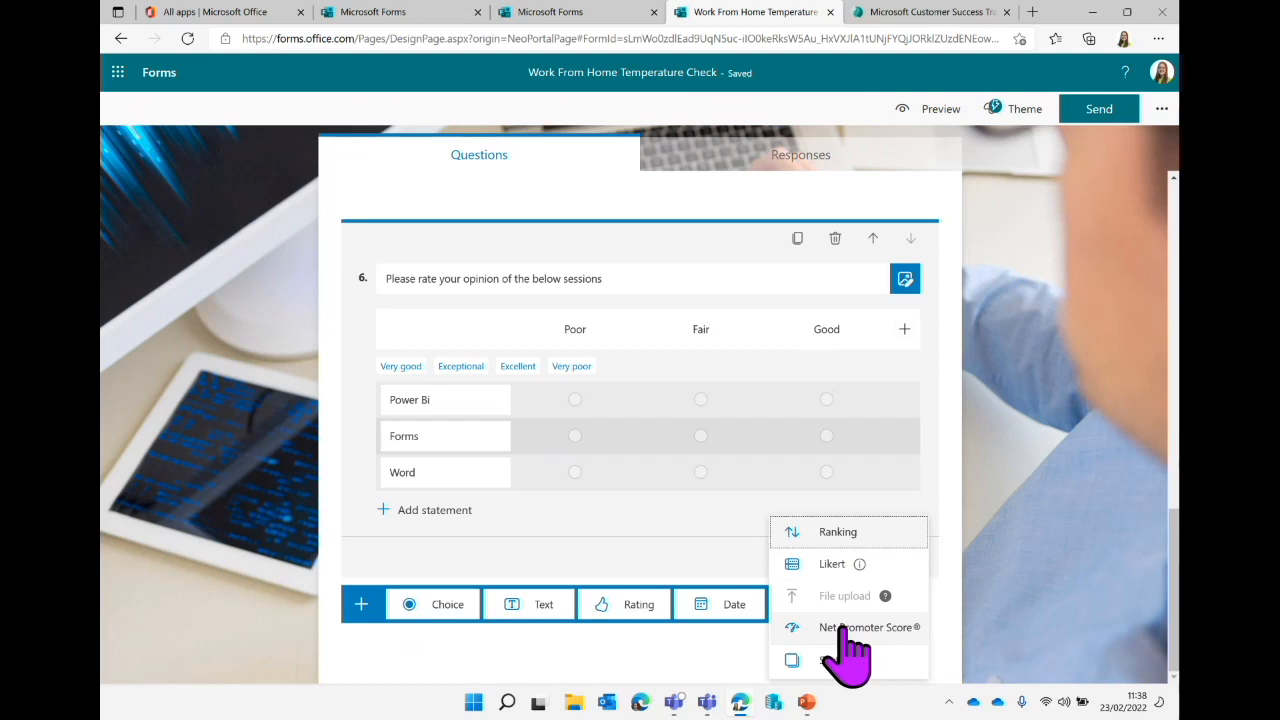
click(840, 628)
scroll(731, 549, down, 2)
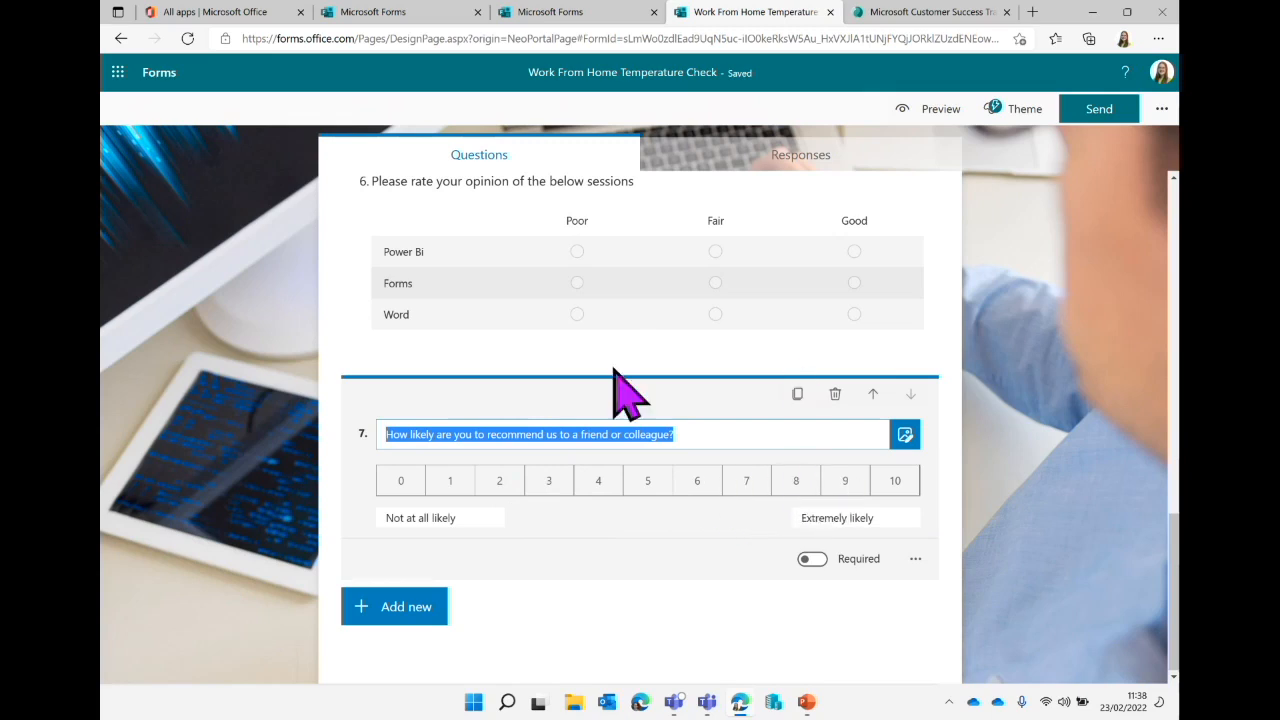
click(916, 560)
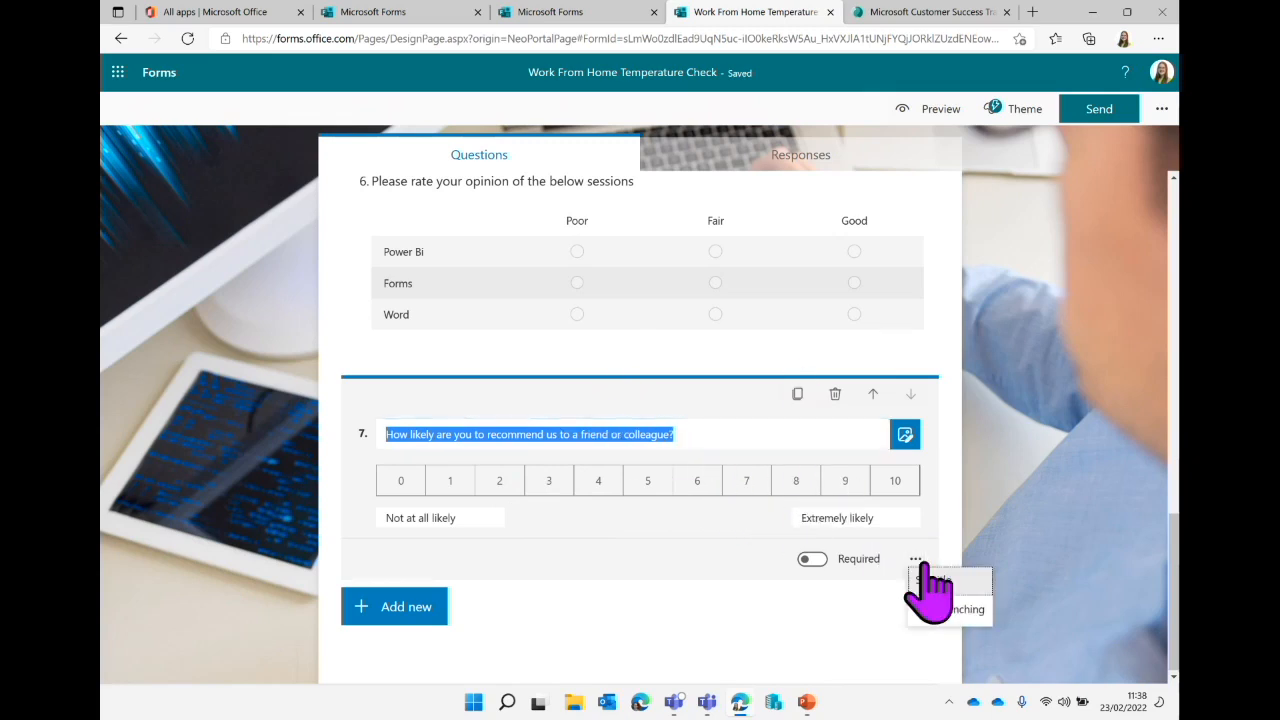
click(884, 622)
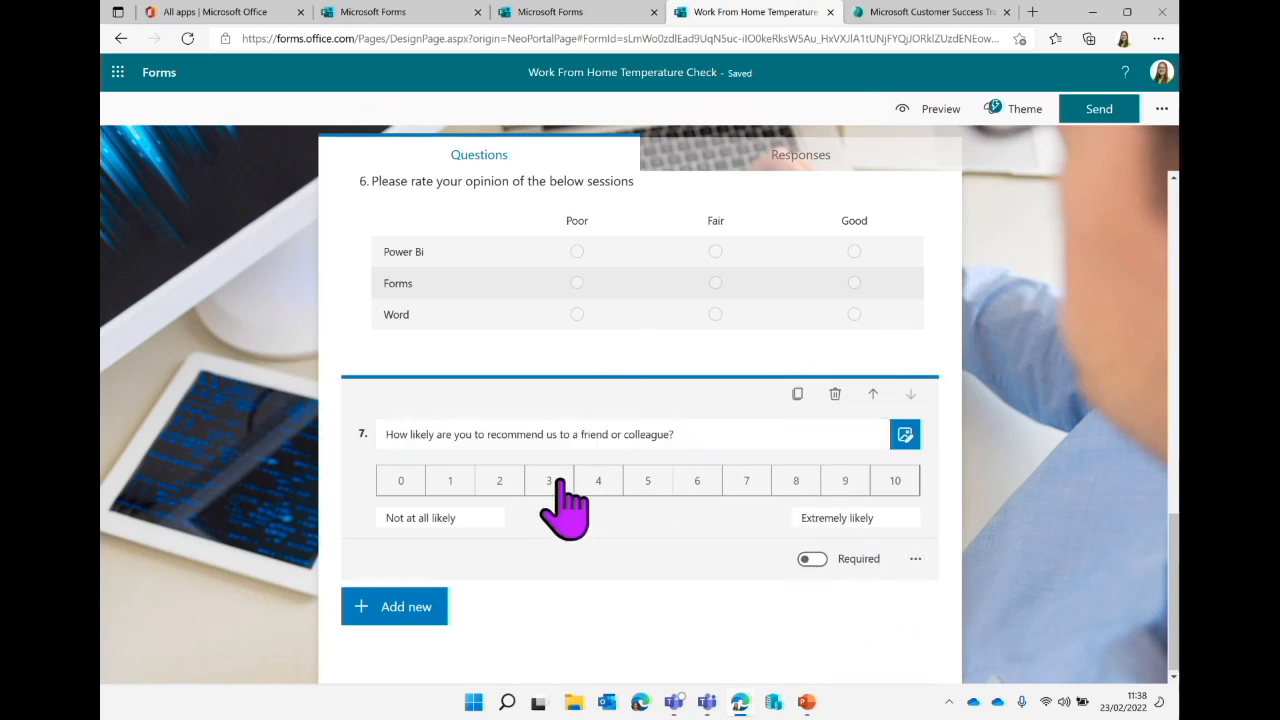
Add a new section after the Net Promoter Score question at the end of the survey.
scroll(707, 524, up, 2)
scroll(707, 524, up, 4)
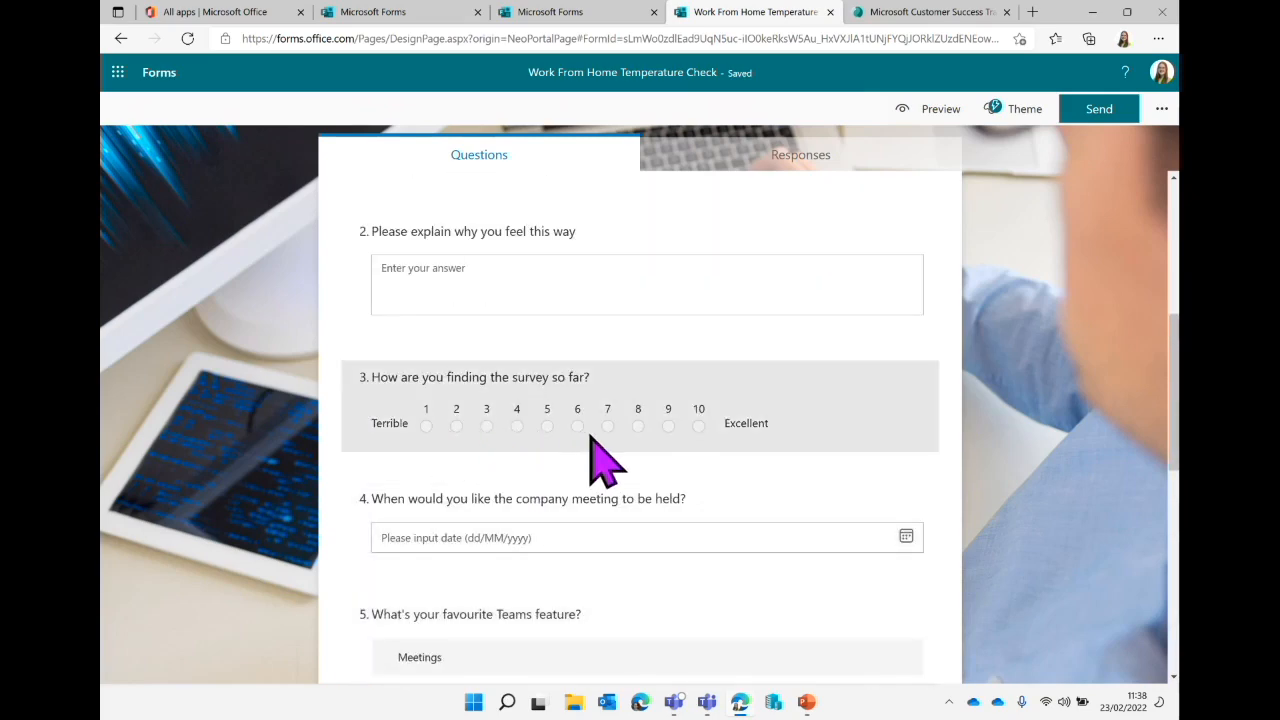
scroll(571, 557, down, 6)
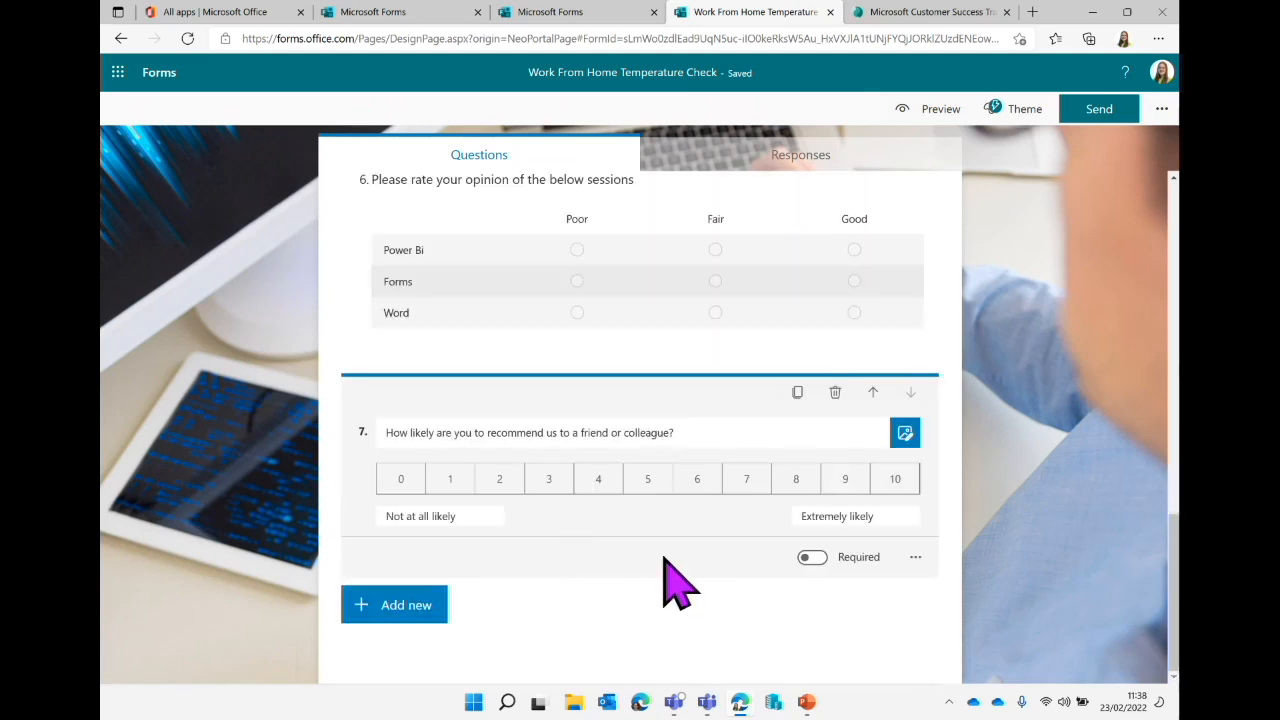
click(437, 606)
click(822, 606)
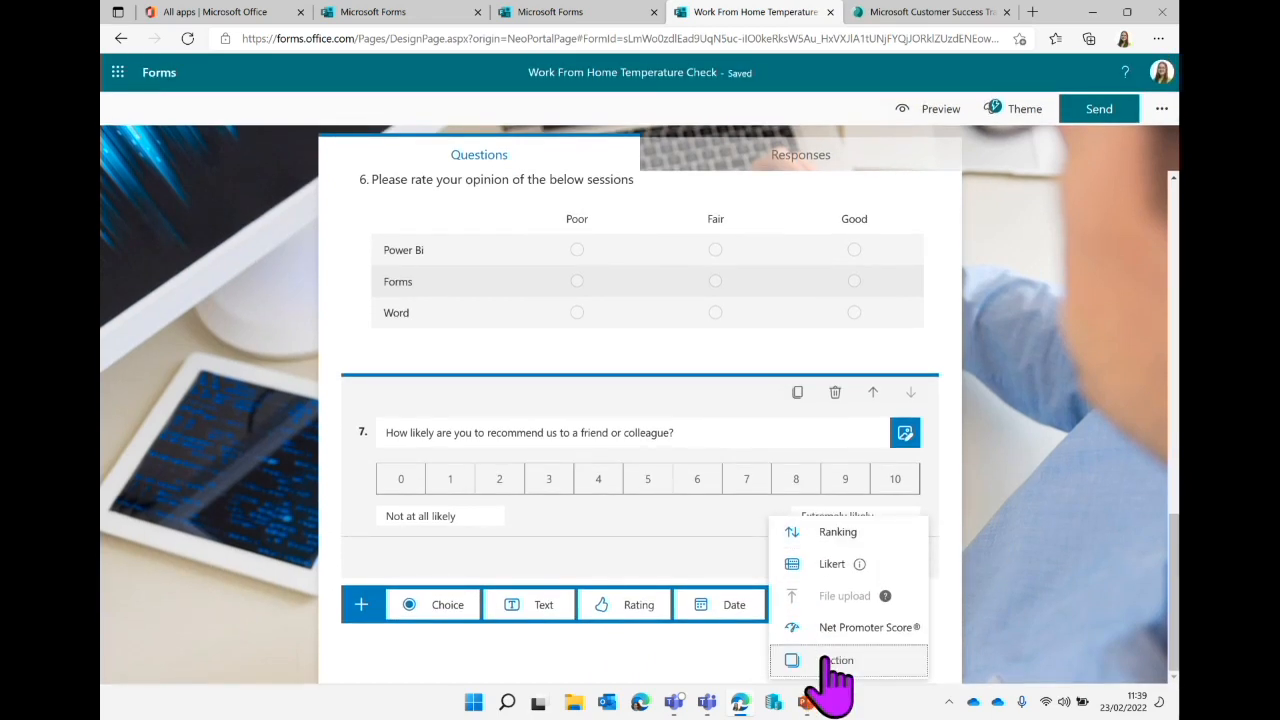
click(830, 660)
Examine how the survey is divided into sections and view the options available for section 1.
scroll(668, 452, up, 5)
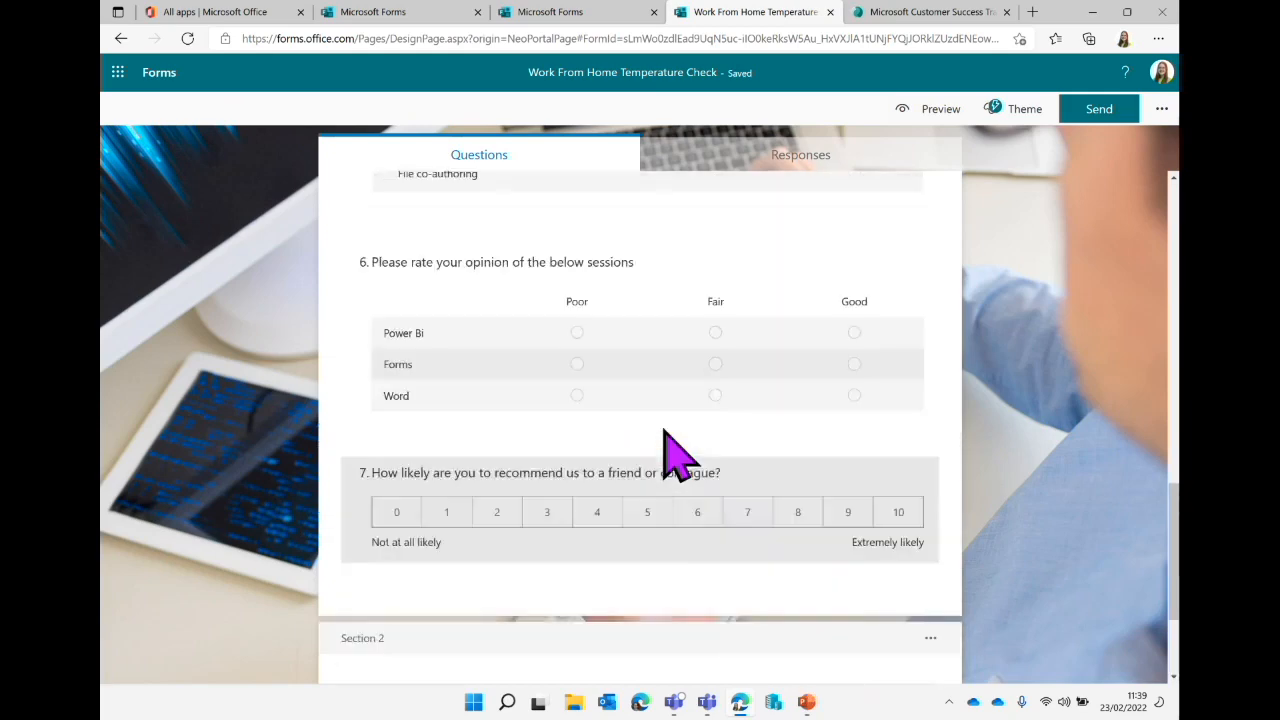
scroll(668, 452, up, 10)
scroll(668, 452, down, 15)
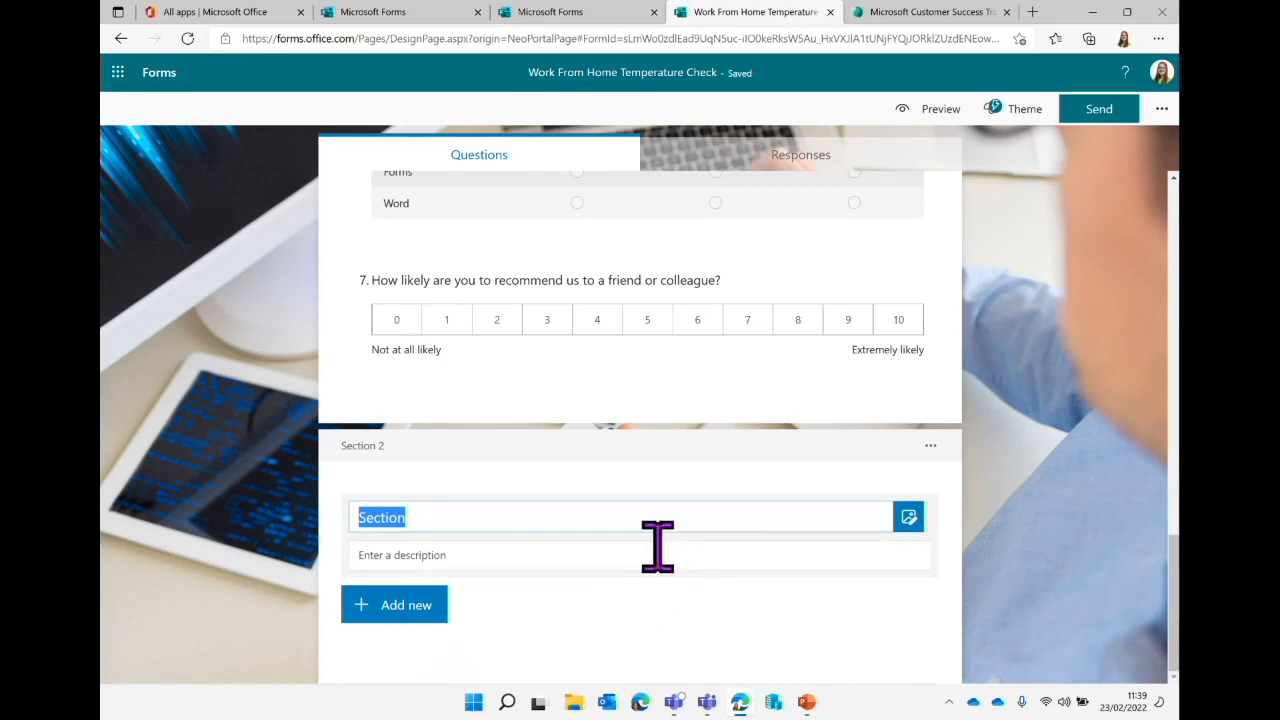
scroll(674, 240, up, 4)
scroll(680, 255, up, 10)
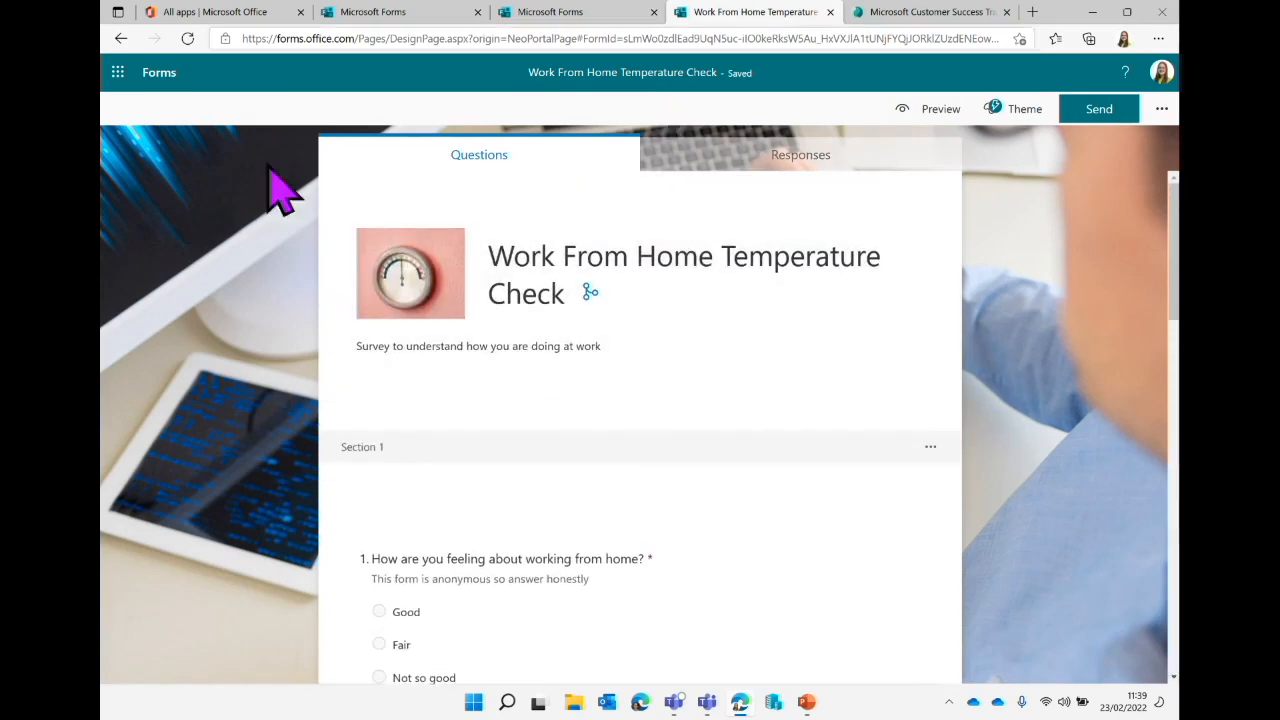
scroll(600, 451, down, 14)
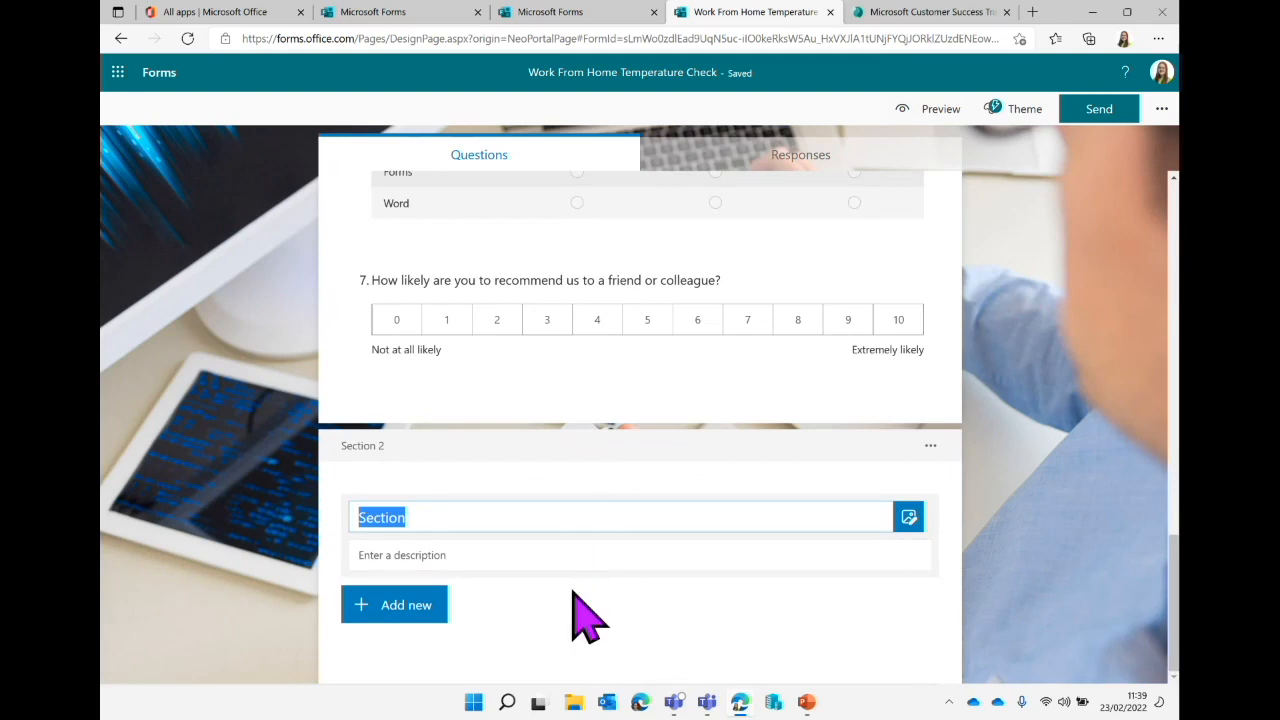
scroll(575, 598, up, 14)
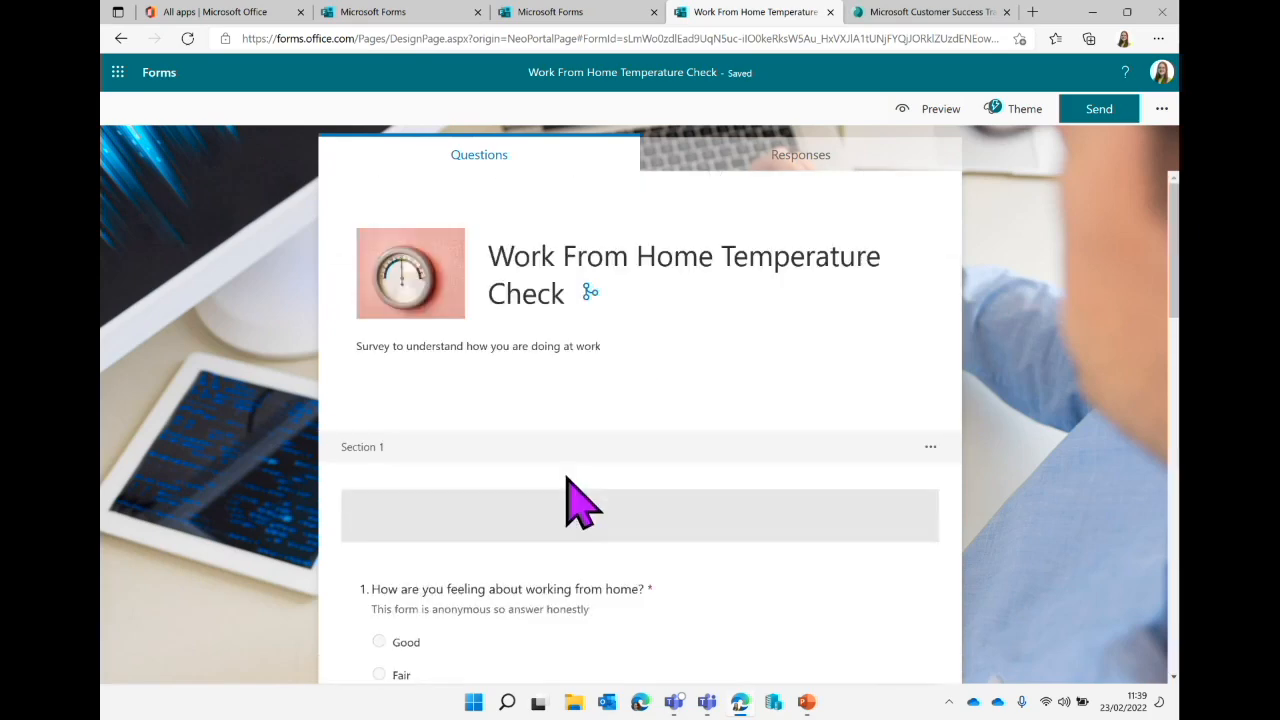
click(930, 447)
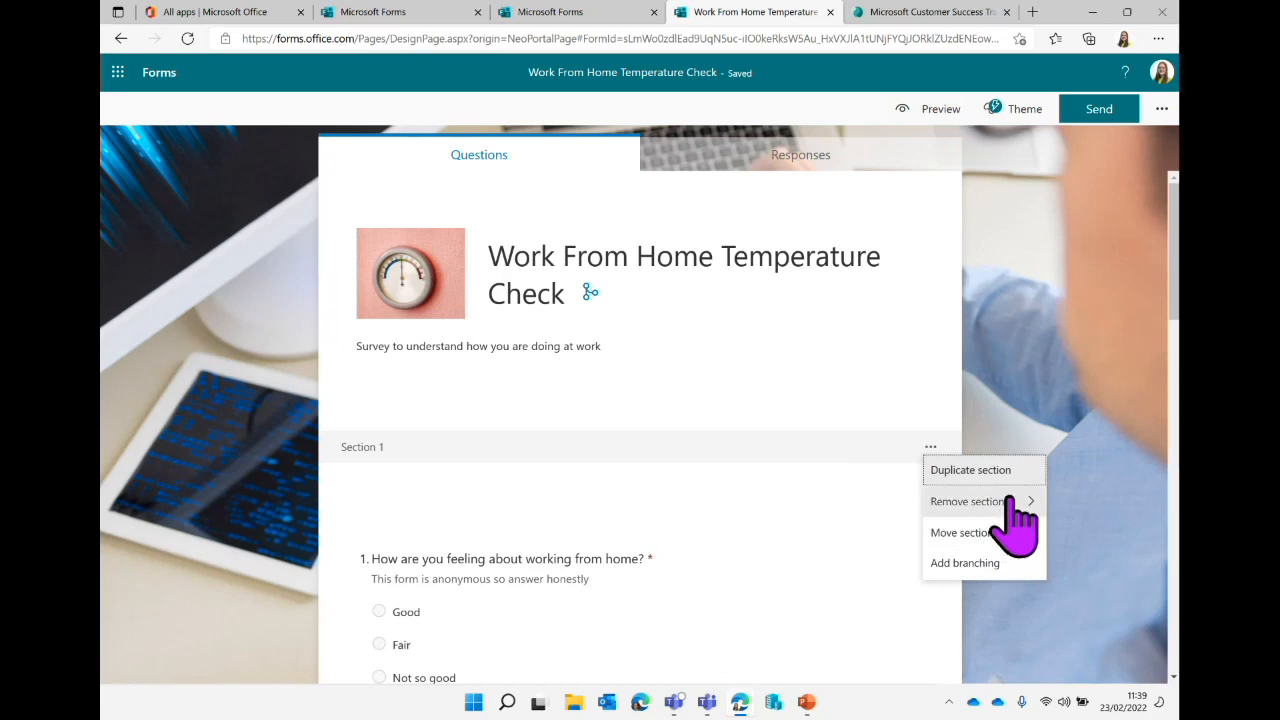
scroll(655, 530, down, 14)
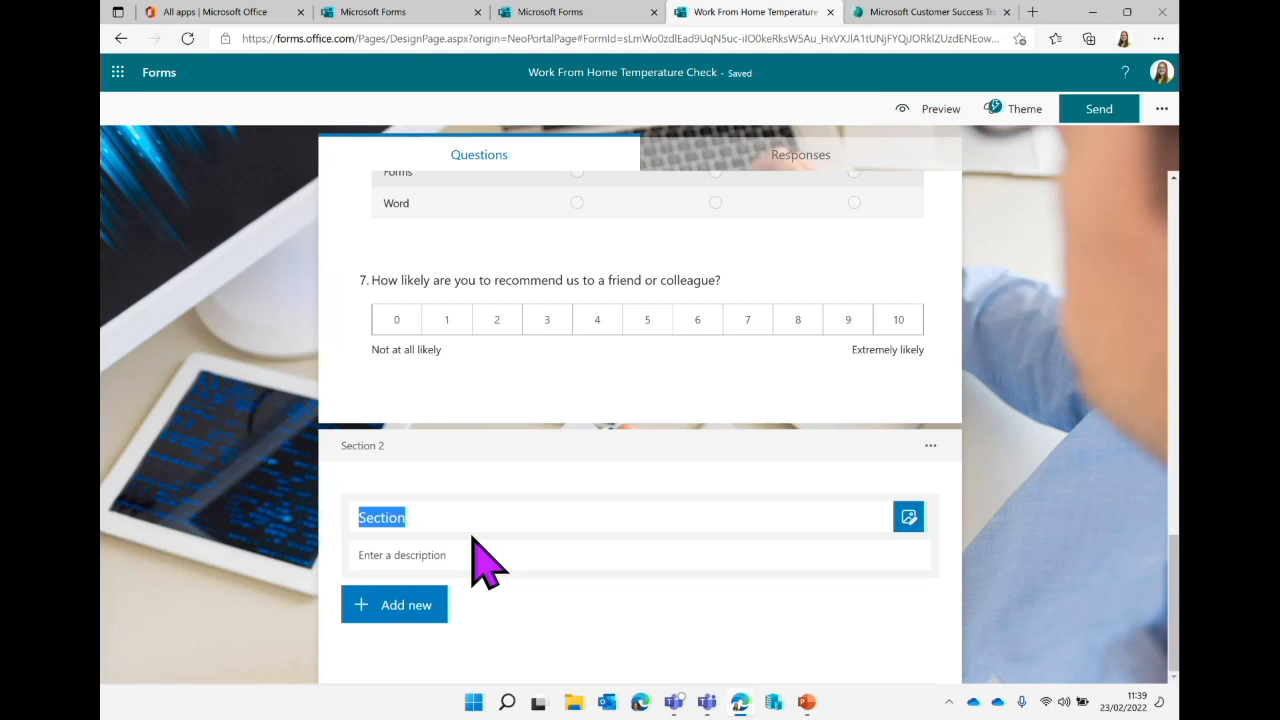
scroll(483, 565, down, 2)
text(future)
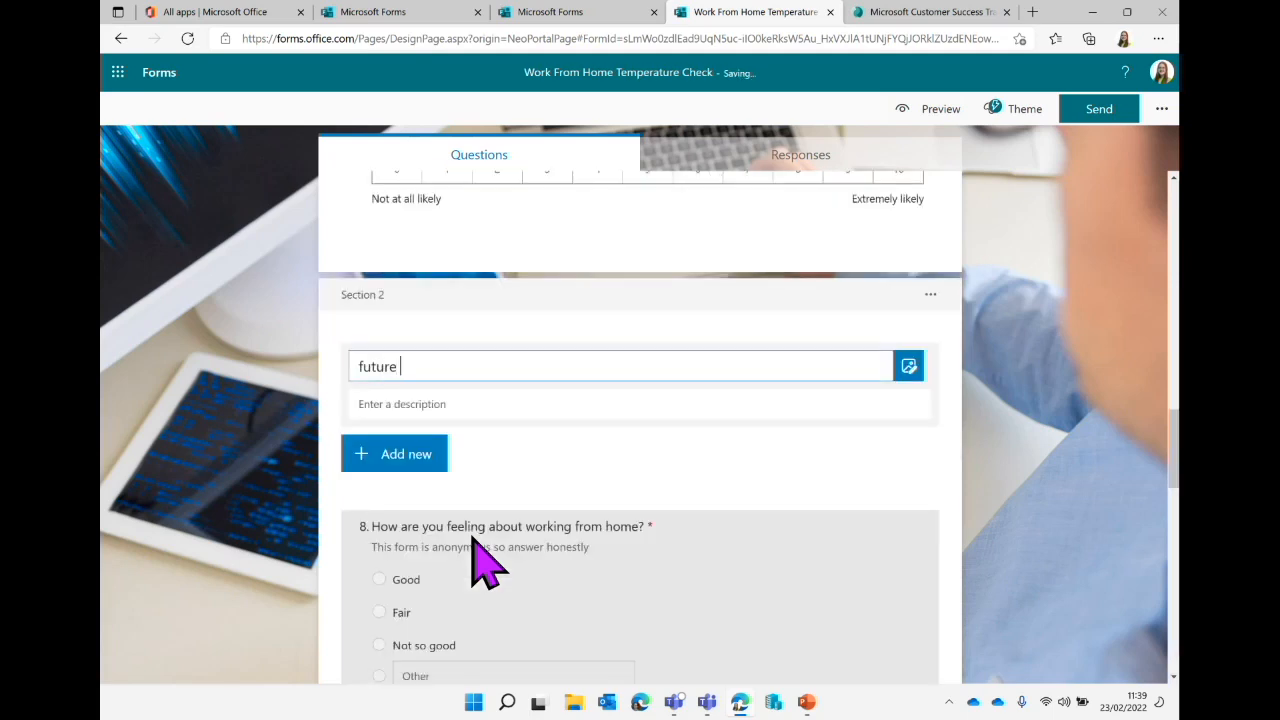
key(BackSpace)
key(BackSpace)
key(BackSpace)
key(BackSpace)
key(BackSpace)
key(BackSpace)
key(BackSpace)
Title section 2 "What future Training would you like?".
text(What )
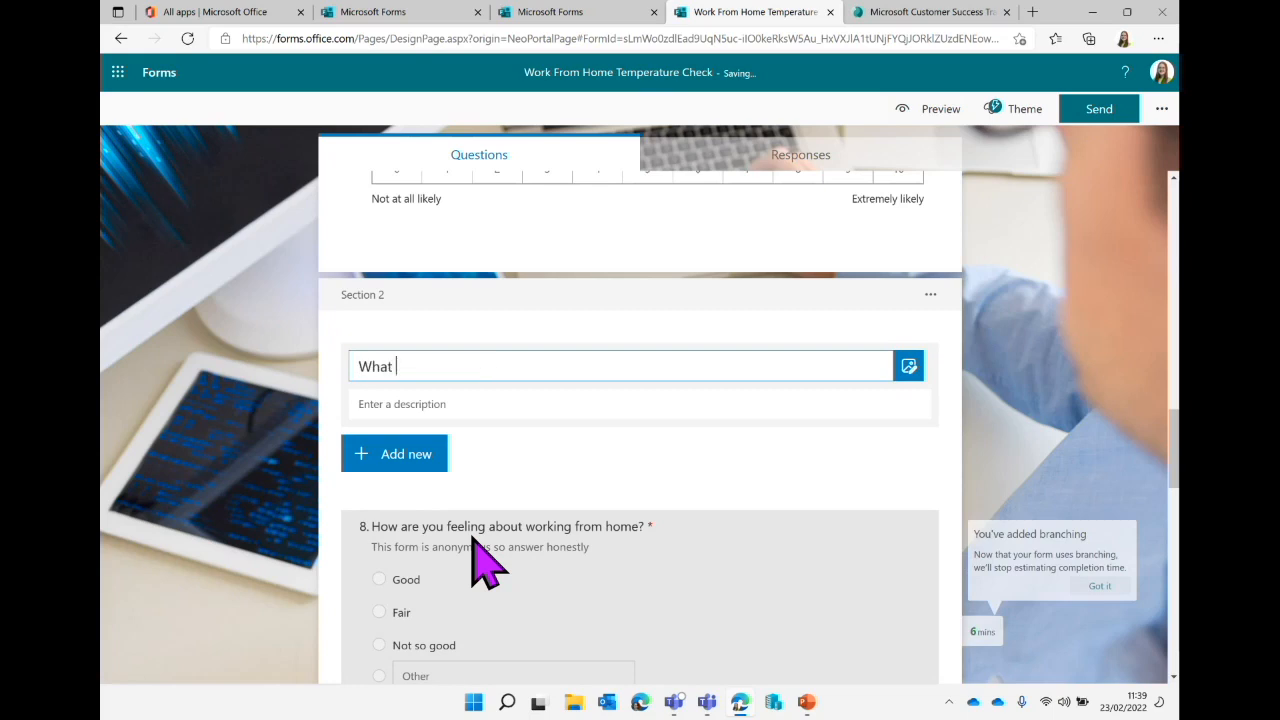
text(future Training would you)
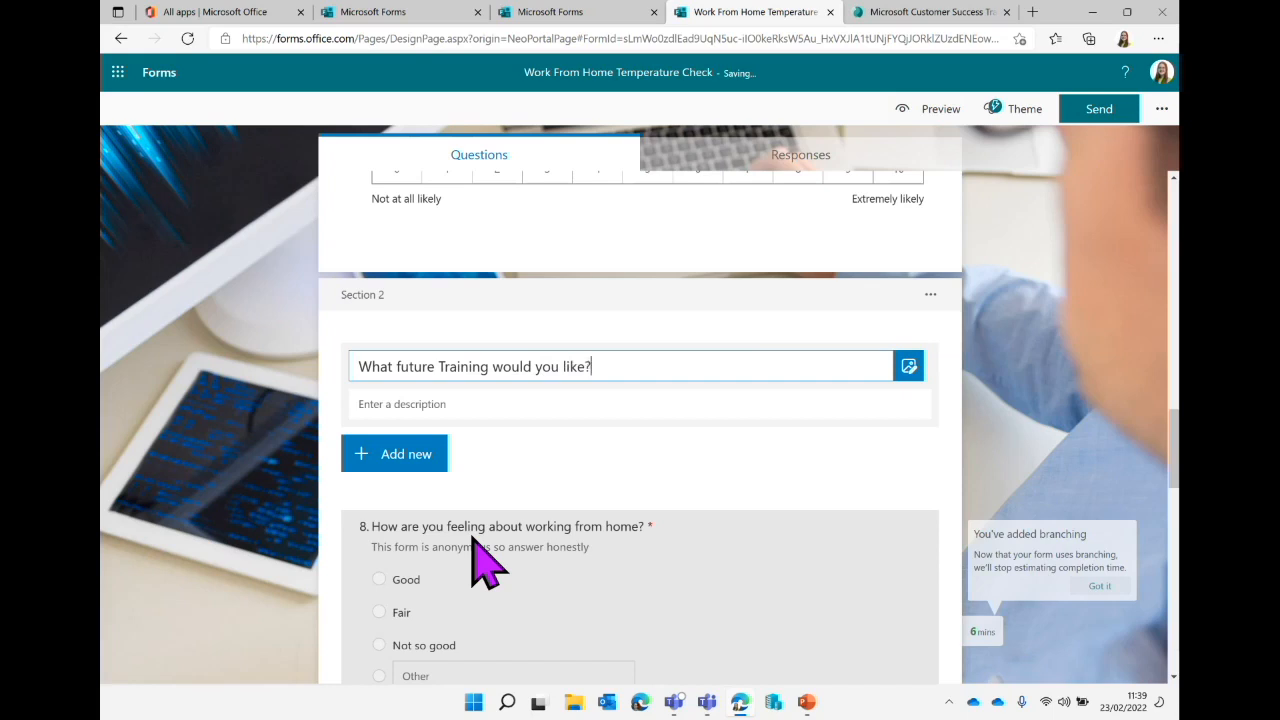
text( like?)
click(510, 403)
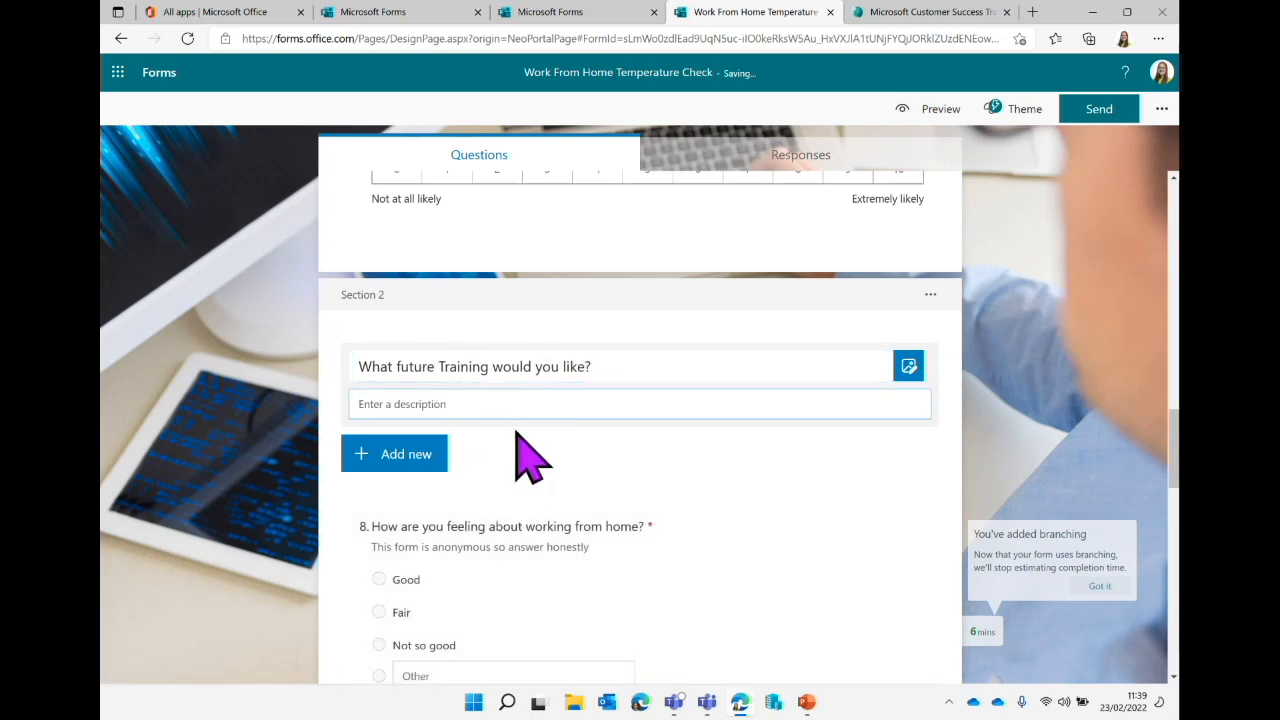
Look over the questions below the section 2 title and compare them with those in section 1.
scroll(520, 455, down, 2)
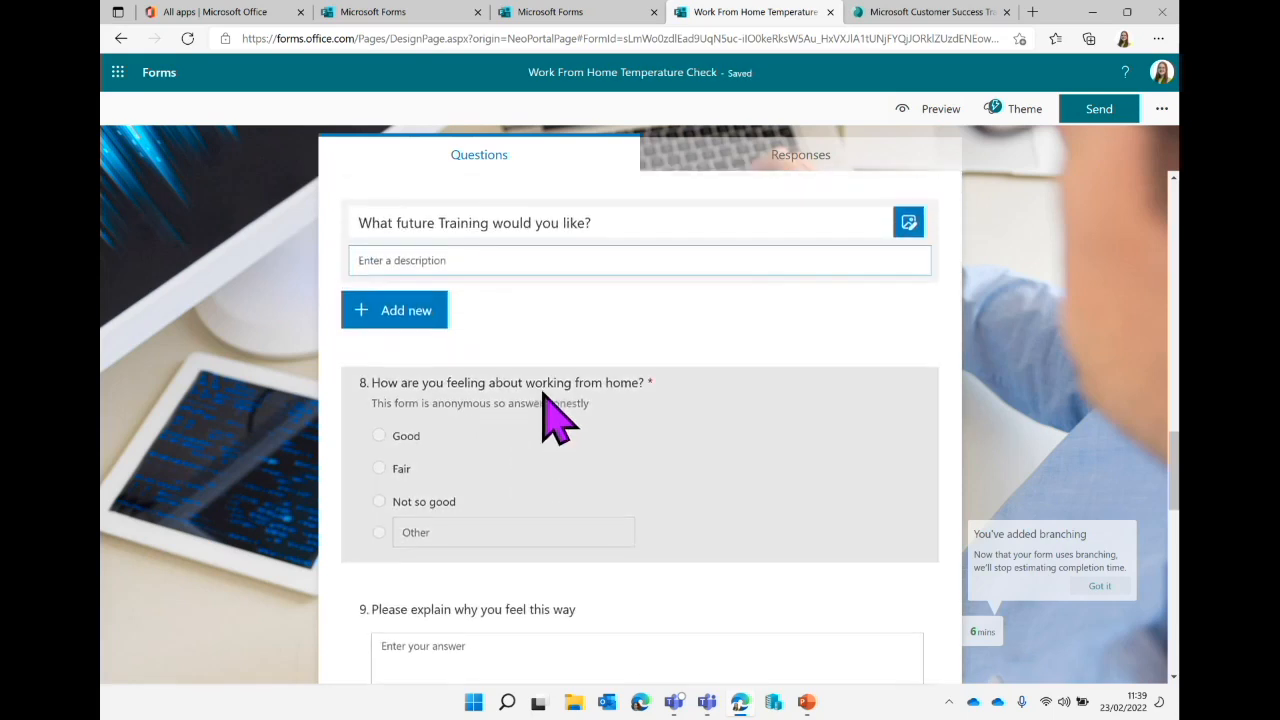
scroll(543, 395, up, 18)
scroll(543, 395, down, 3)
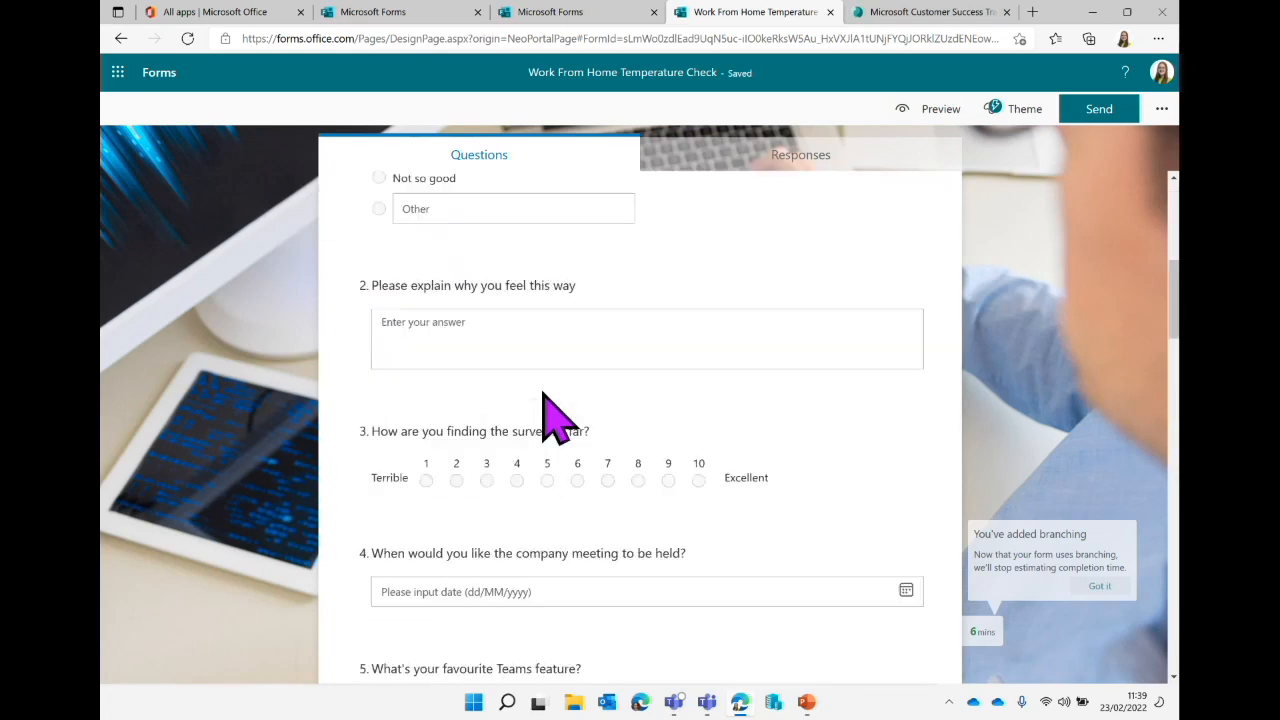
scroll(543, 395, down, 12)
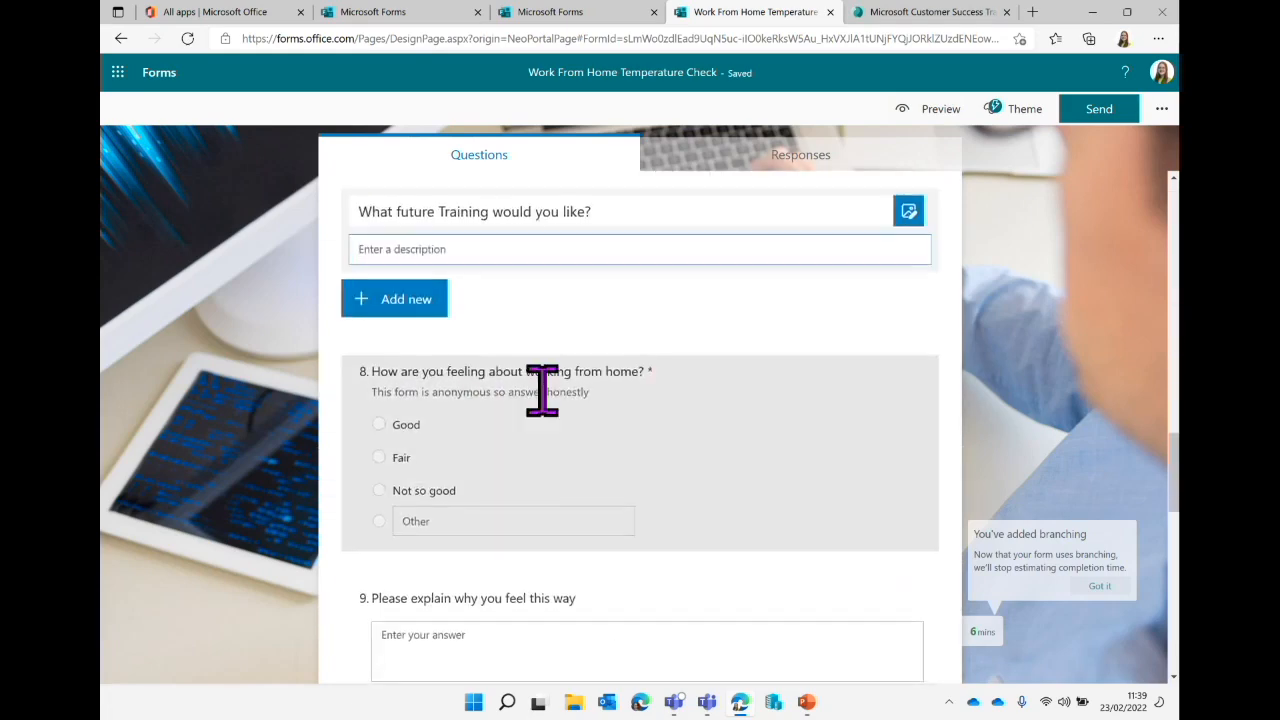
Review the whole survey from its title through the section 2 questions to the start of section 3, checking how the questions repeat.
scroll(543, 390, down, 4)
scroll(603, 588, down, 5)
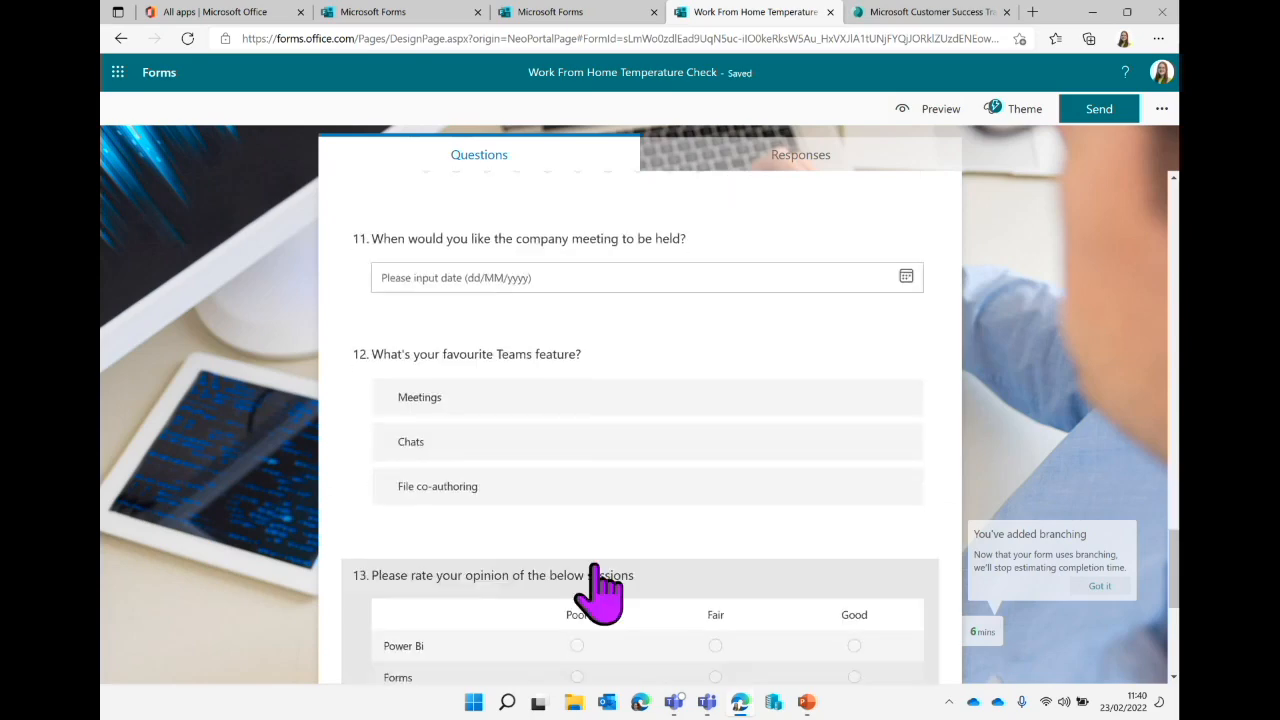
scroll(600, 586, down, 4)
scroll(557, 537, down, 2)
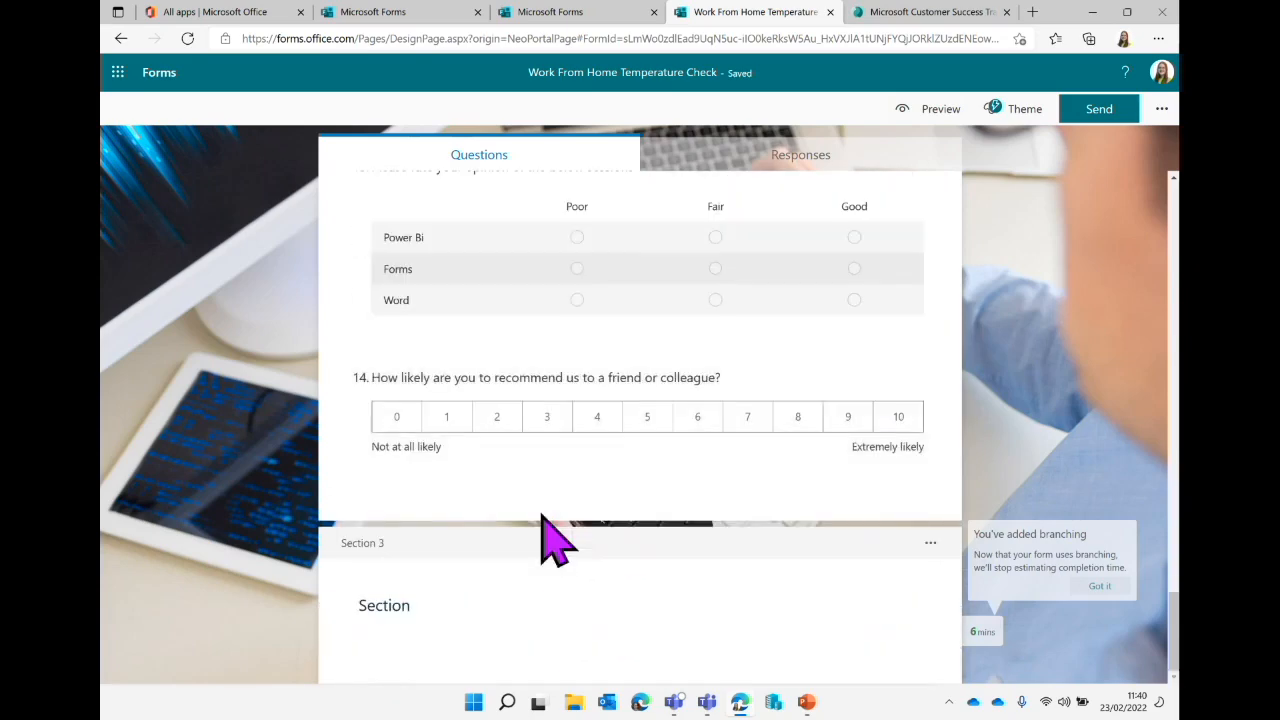
scroll(550, 537, up, 20)
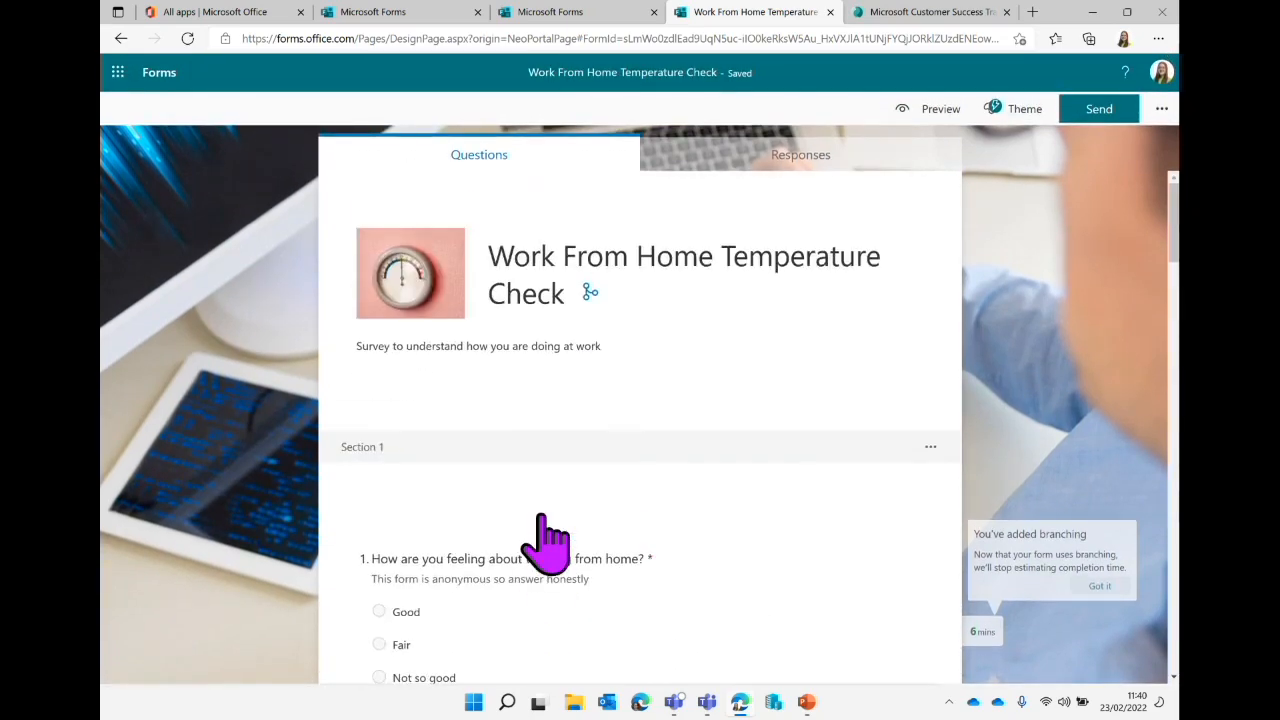
scroll(550, 540, down, 20)
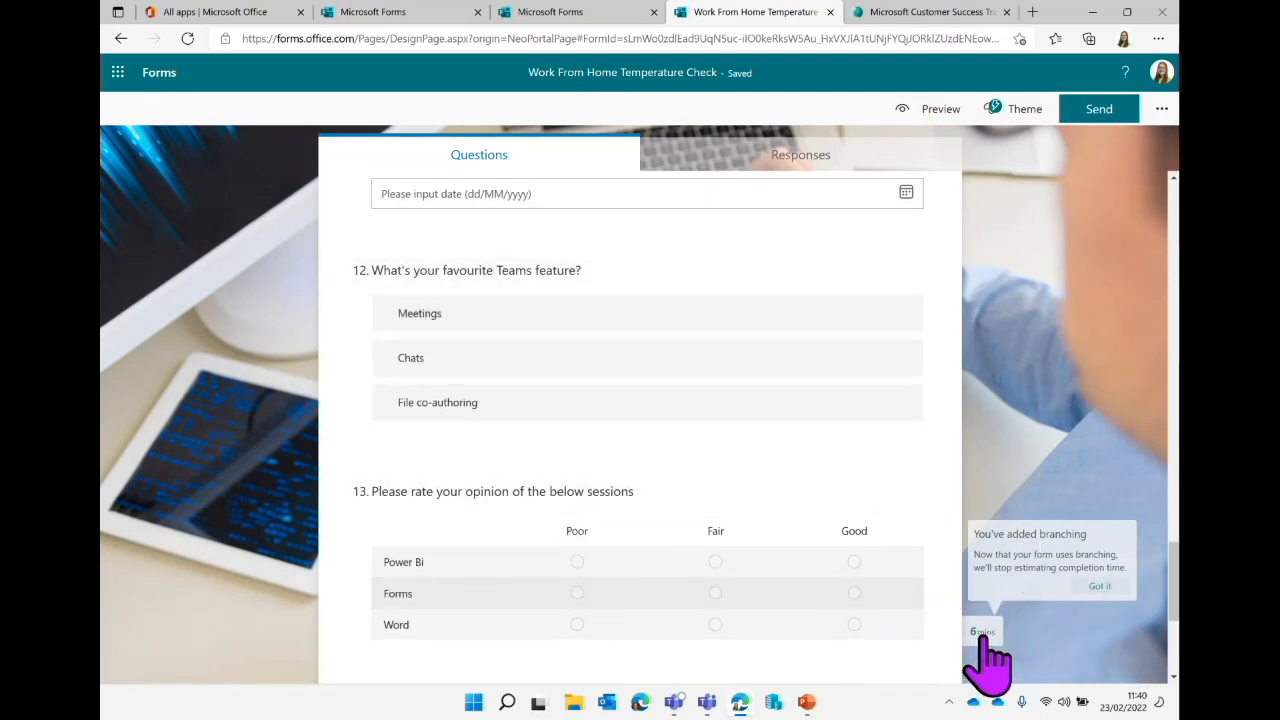
scroll(862, 530, down, 3)
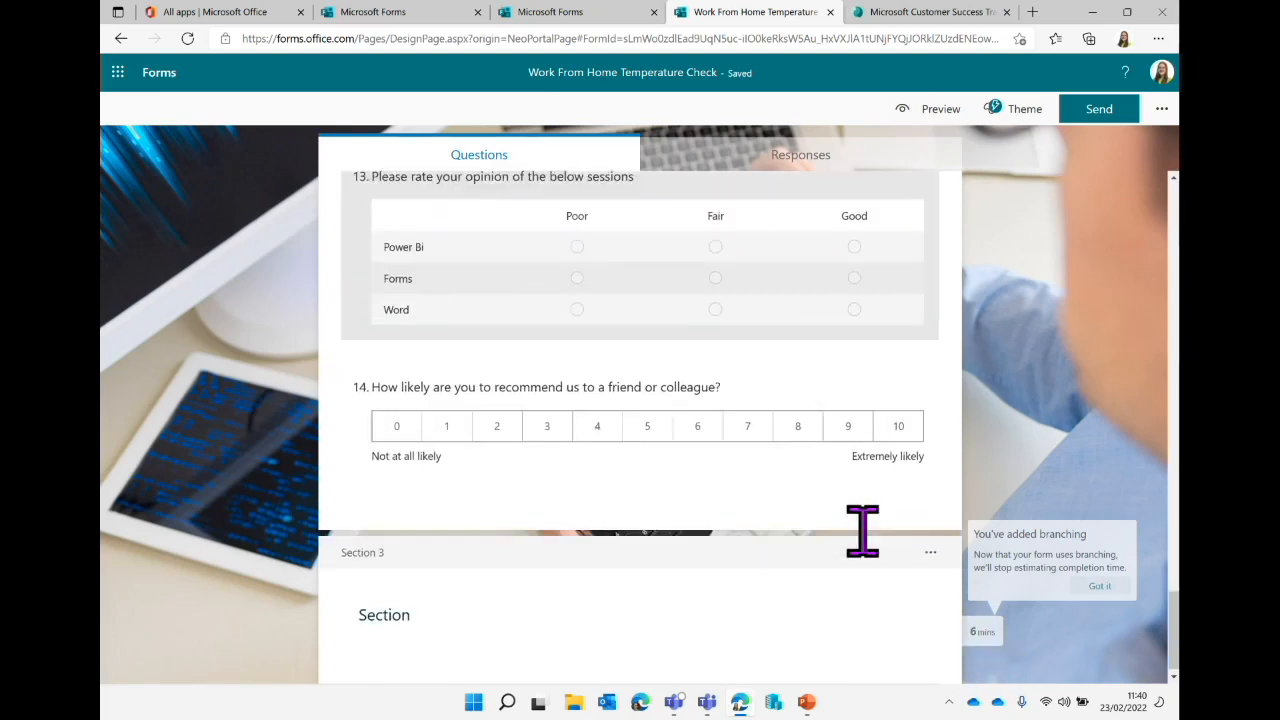
scroll(792, 528, up, 4)
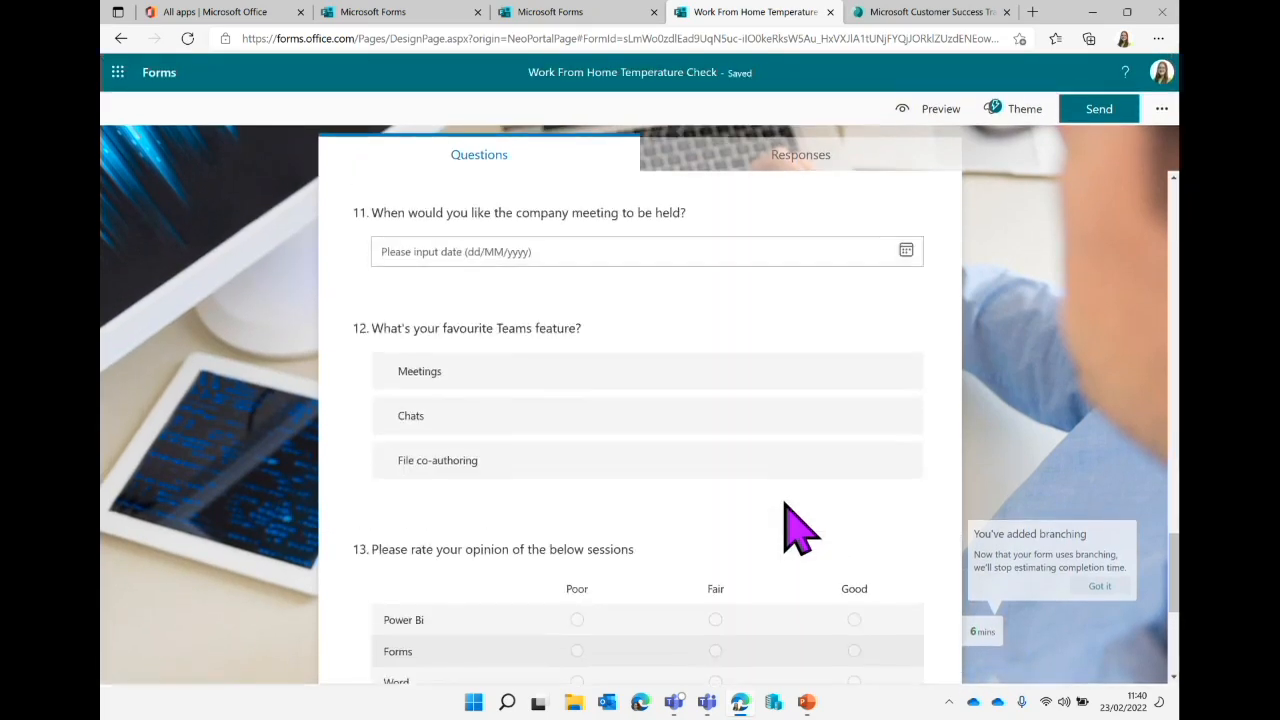
Open question 8, "How are you feeling about working from home?", in section 2 for editing.
scroll(792, 528, up, 10)
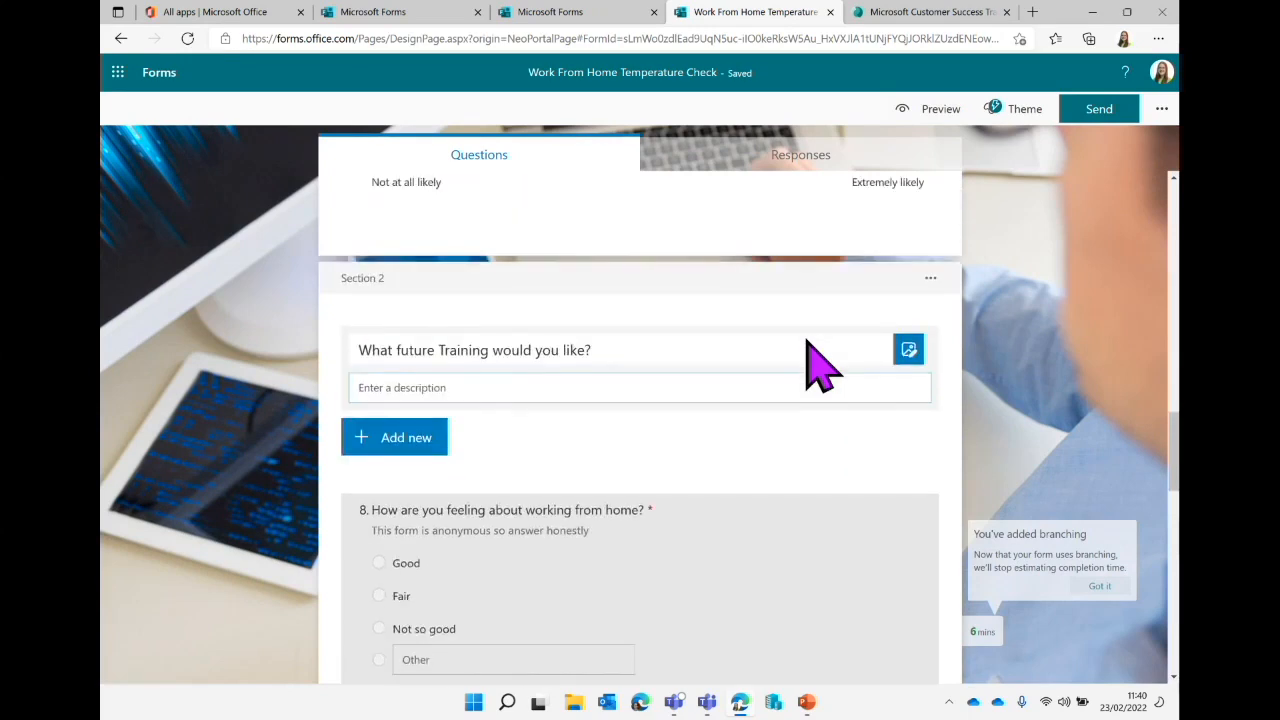
scroll(808, 352, down, 1)
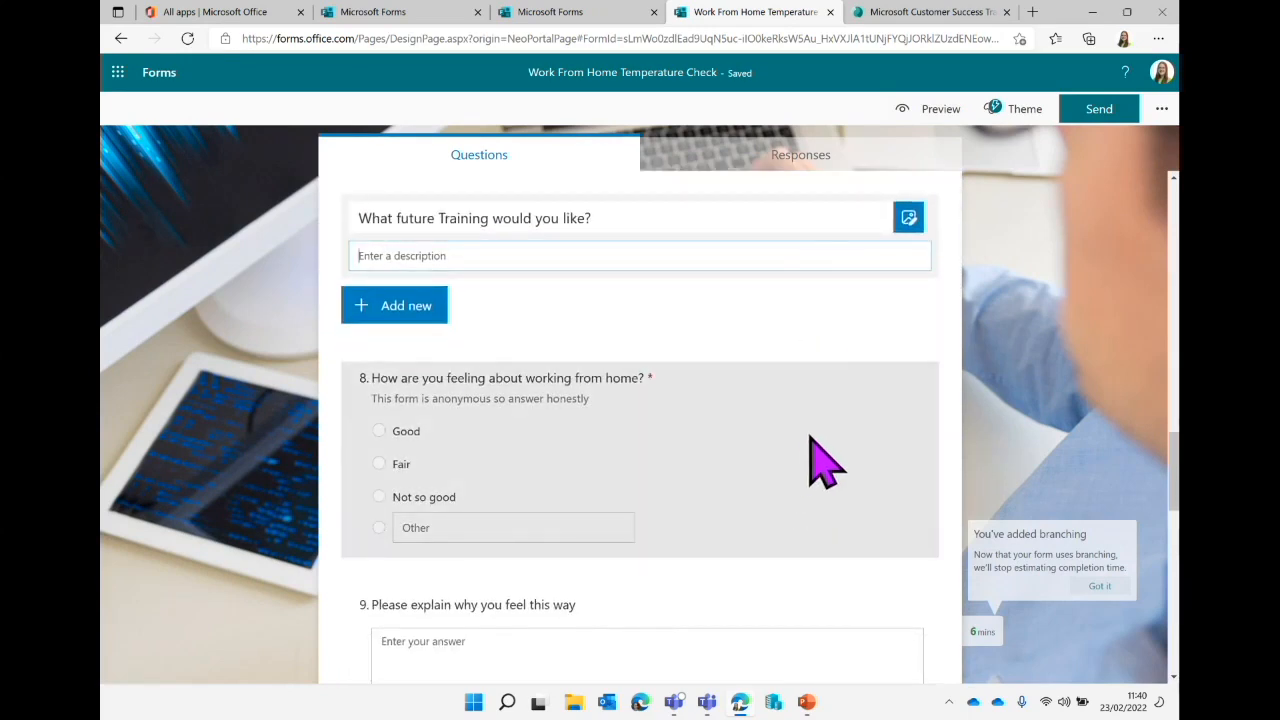
click(810, 437)
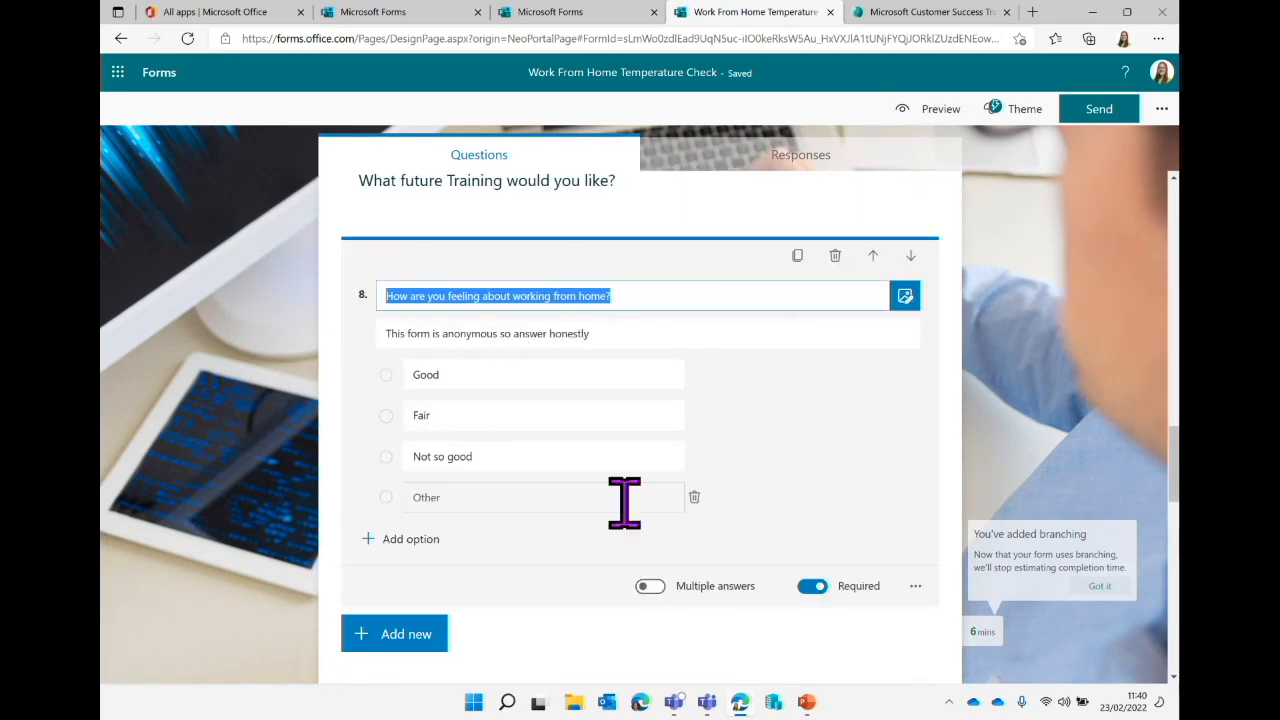
click(930, 589)
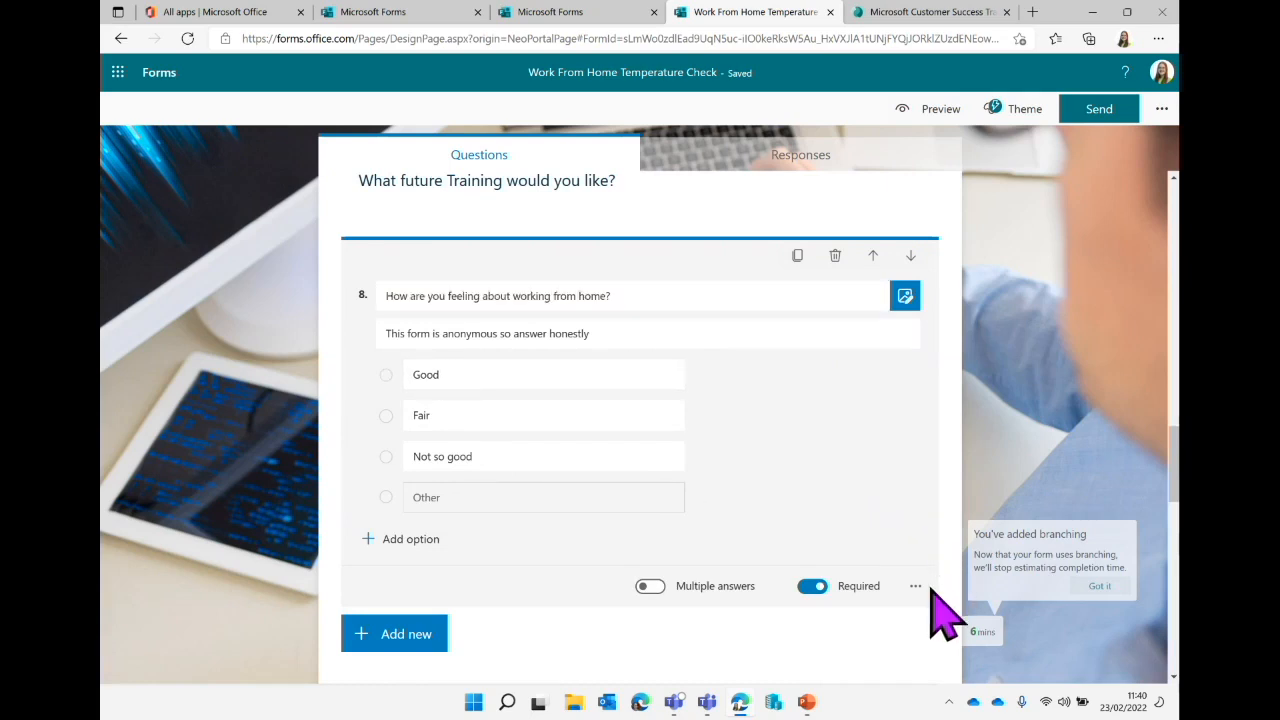
click(915, 587)
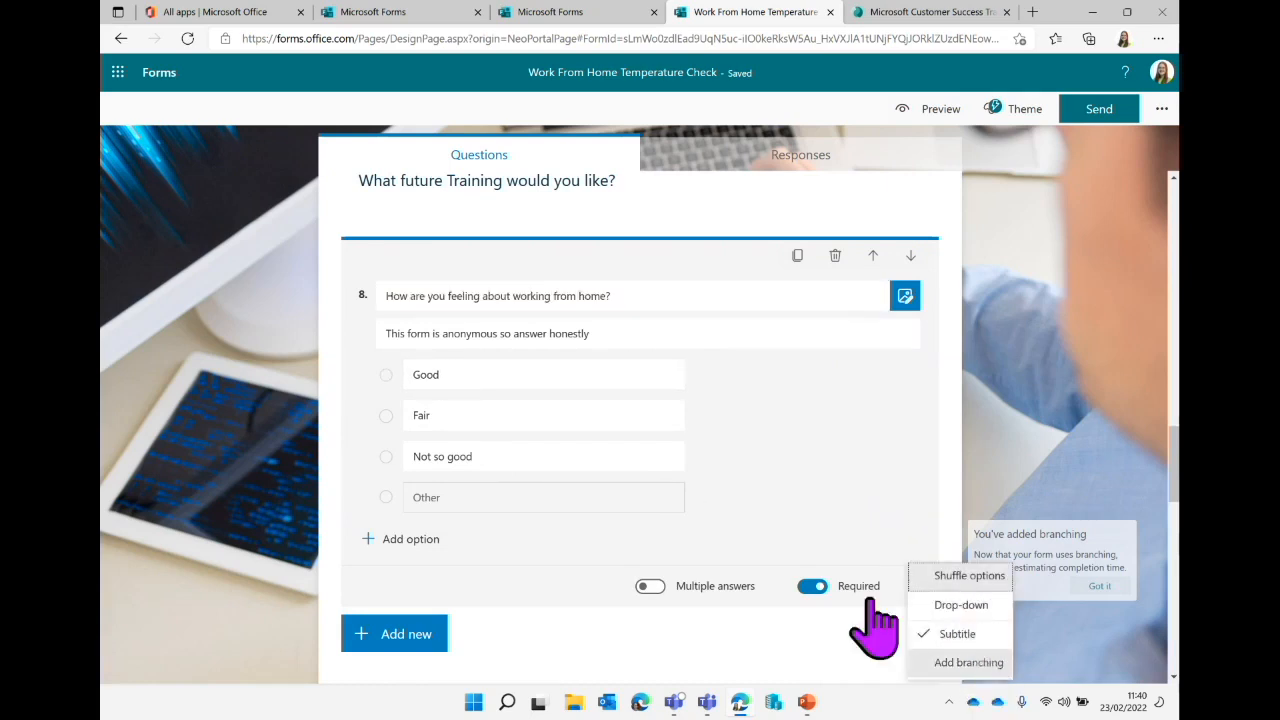
click(761, 514)
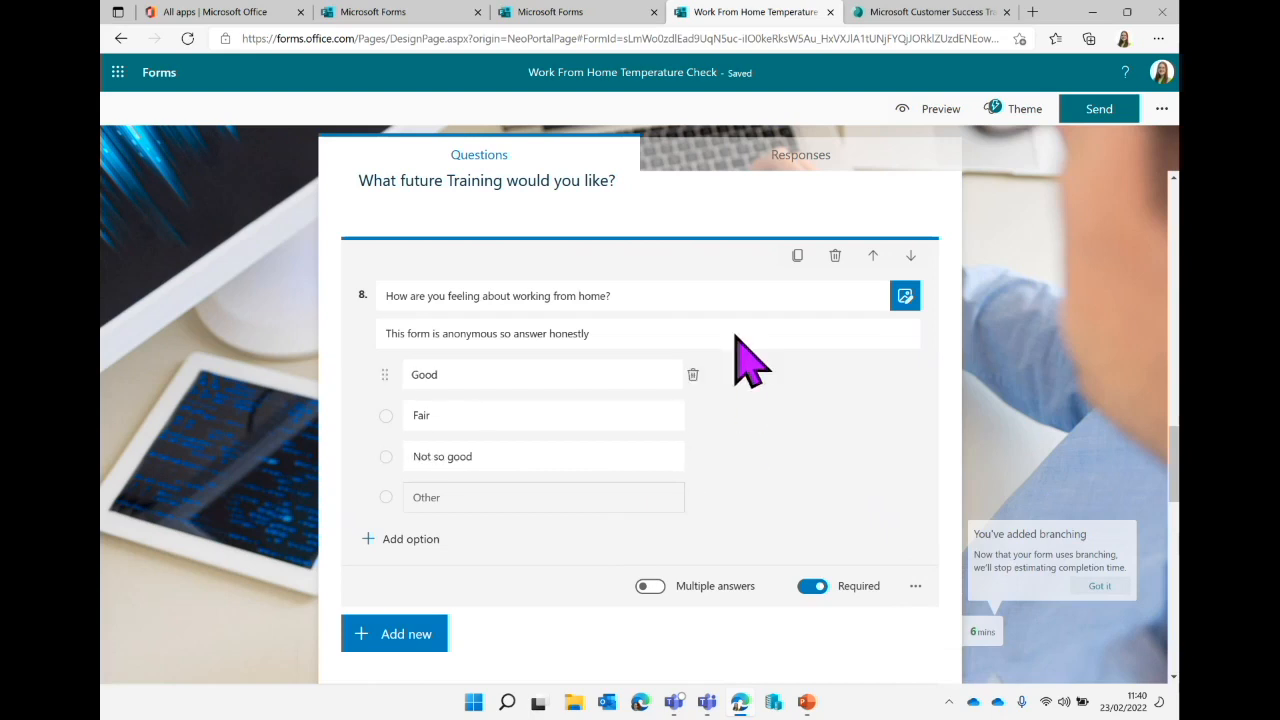
Delete the duplicate "How are you feeling about working from home?" and "Please explain why you feel this way" questions from Section 2.
click(835, 255)
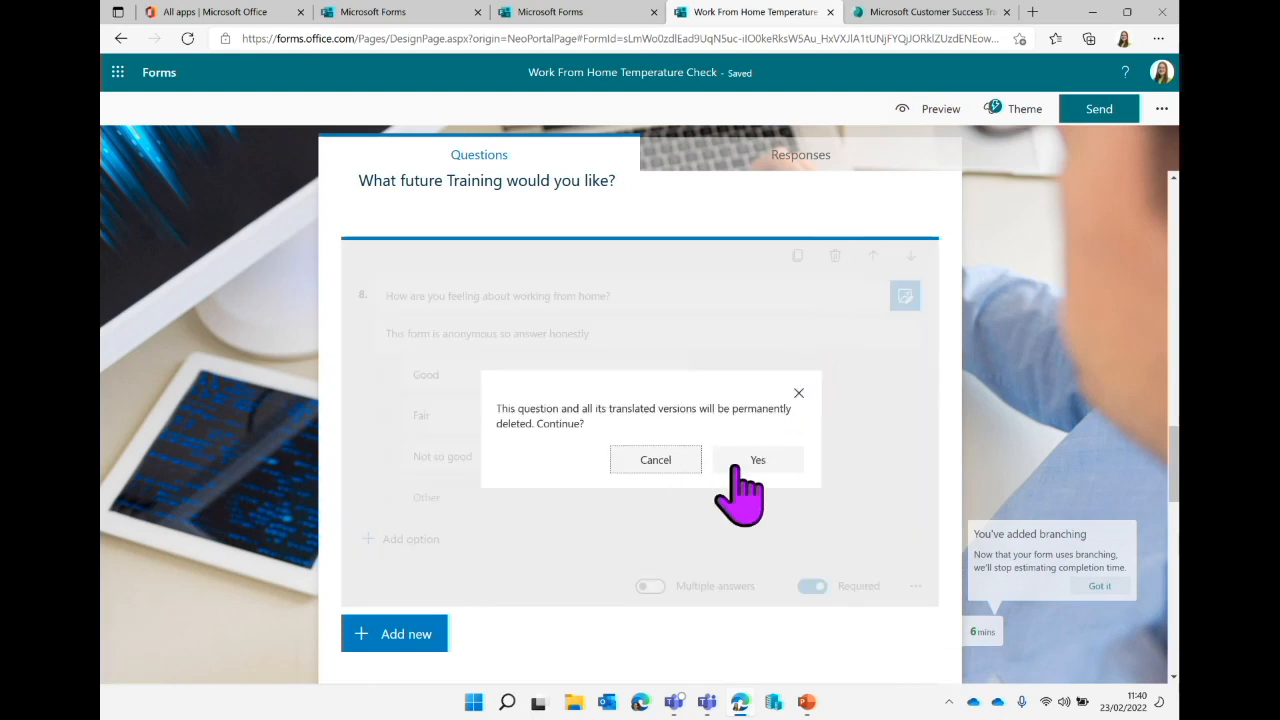
click(740, 468)
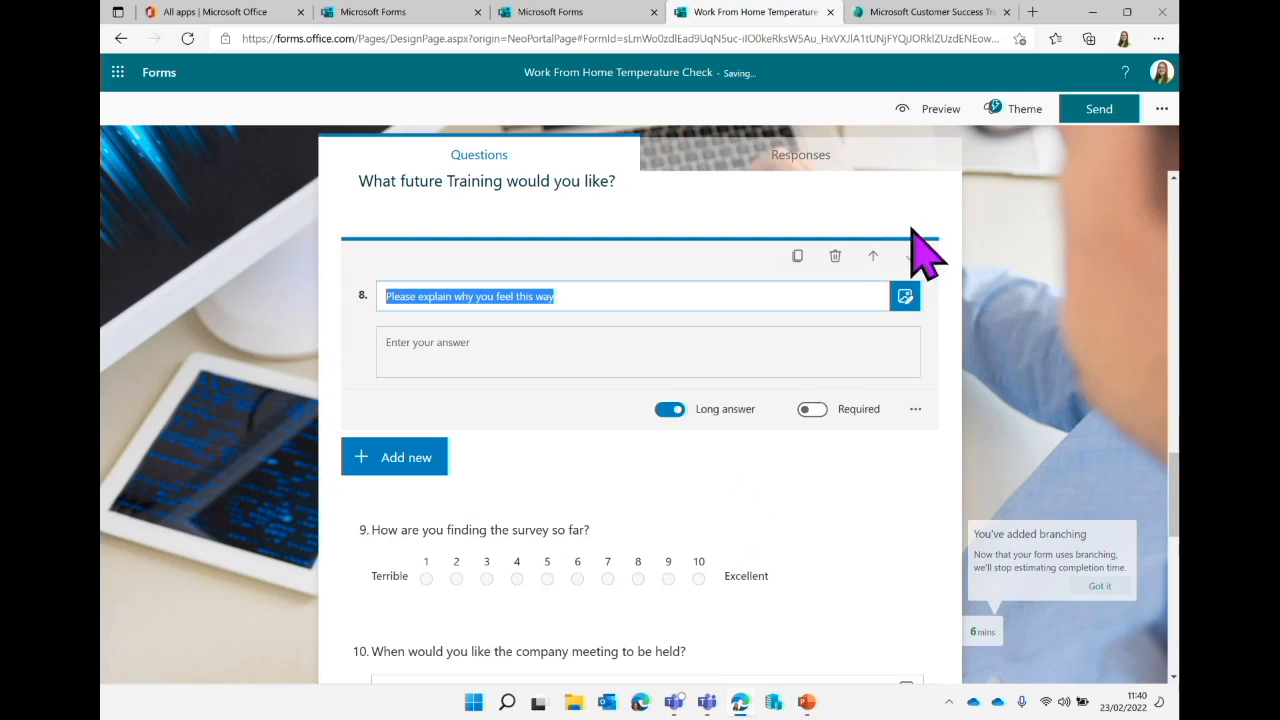
click(835, 255)
click(760, 370)
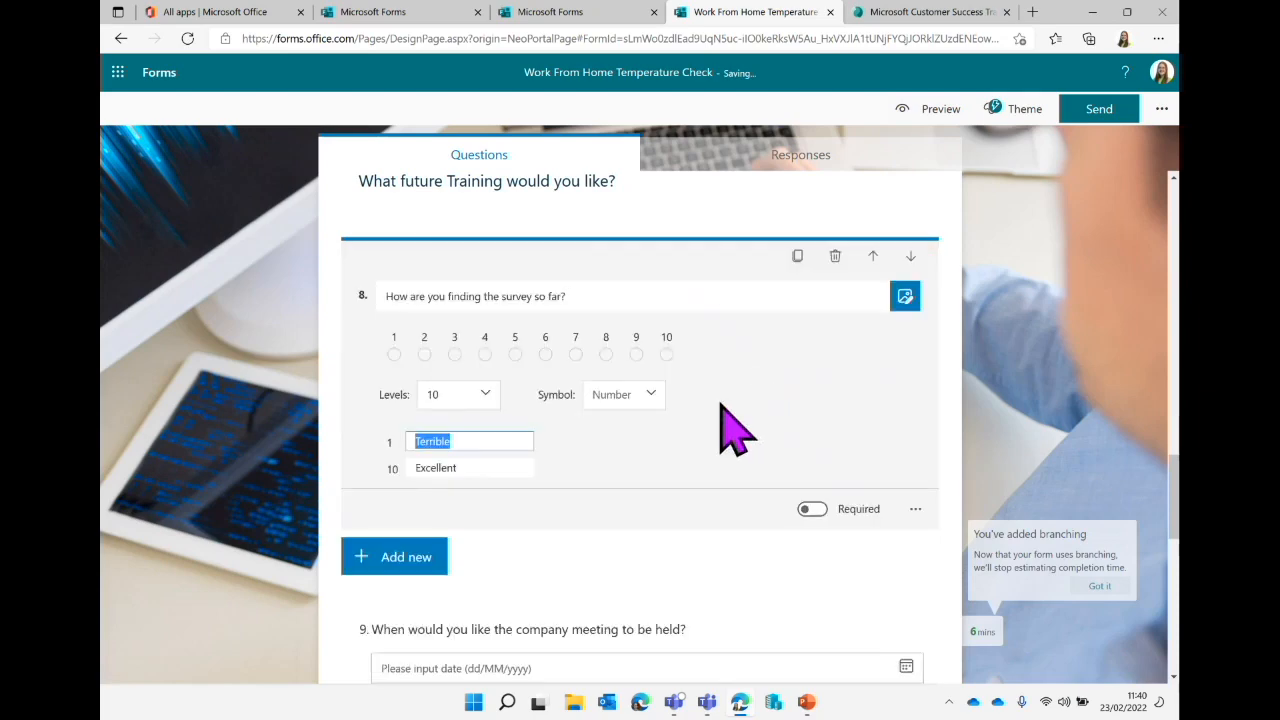
Remove the "What future Training would you like?" section together with all the questions under it.
scroll(735, 428, up, 15)
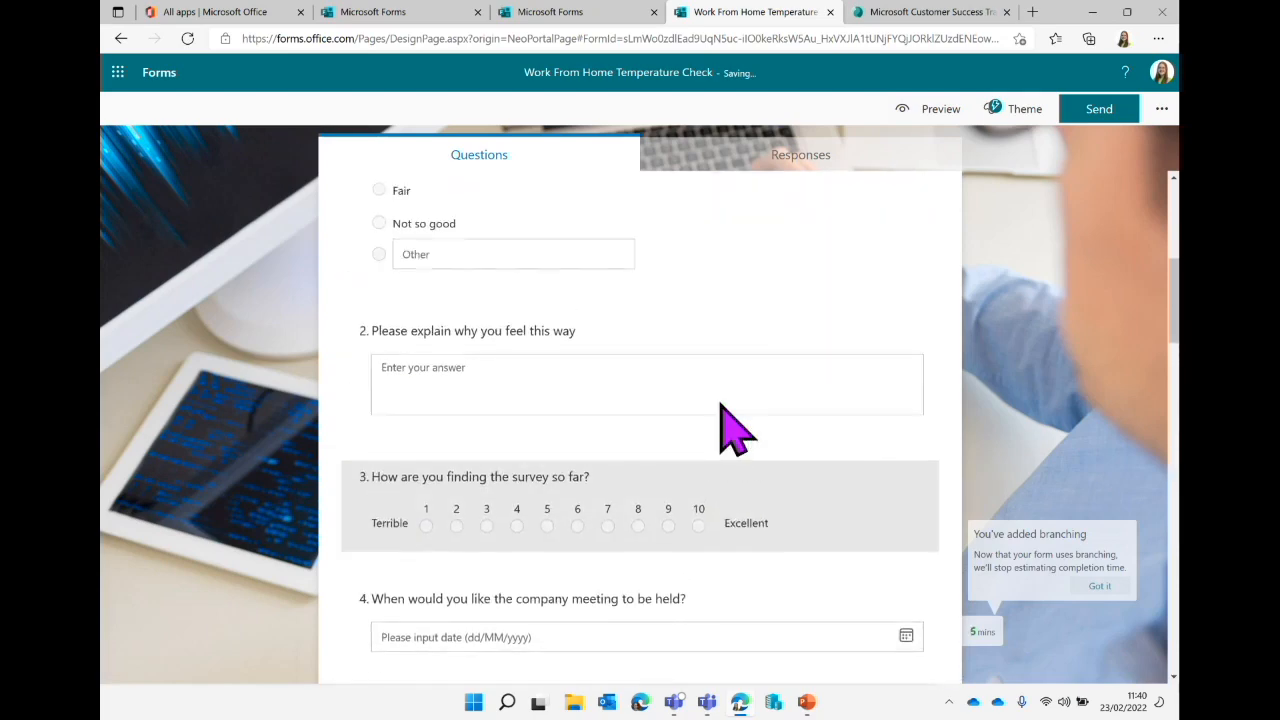
scroll(735, 428, up, 2)
scroll(725, 430, down, 12)
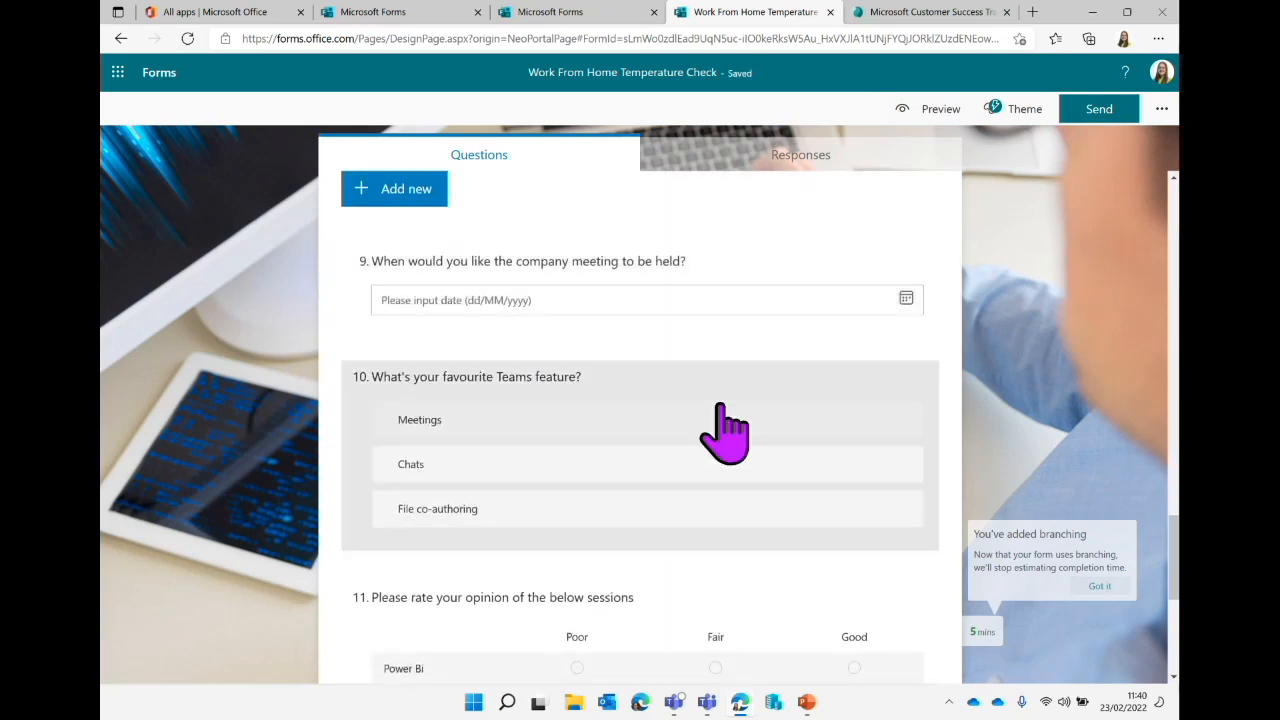
scroll(728, 430, up, 6)
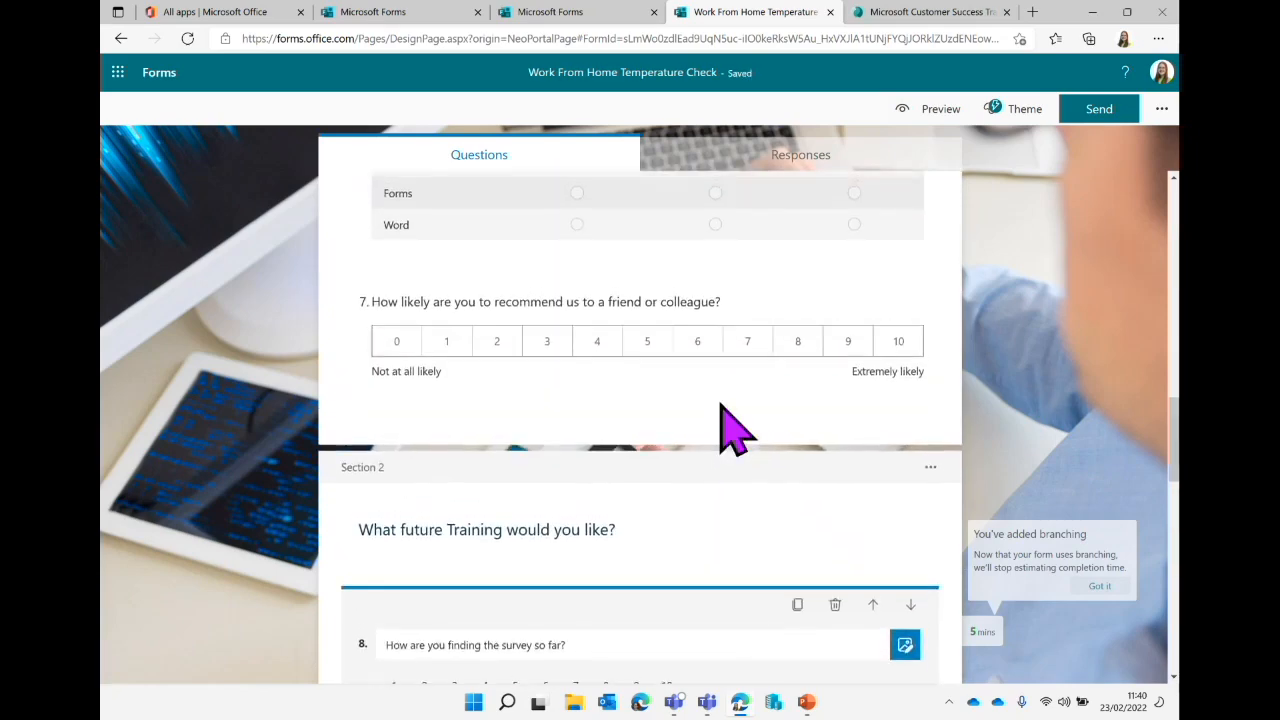
scroll(735, 428, up, 7)
scroll(723, 429, down, 4)
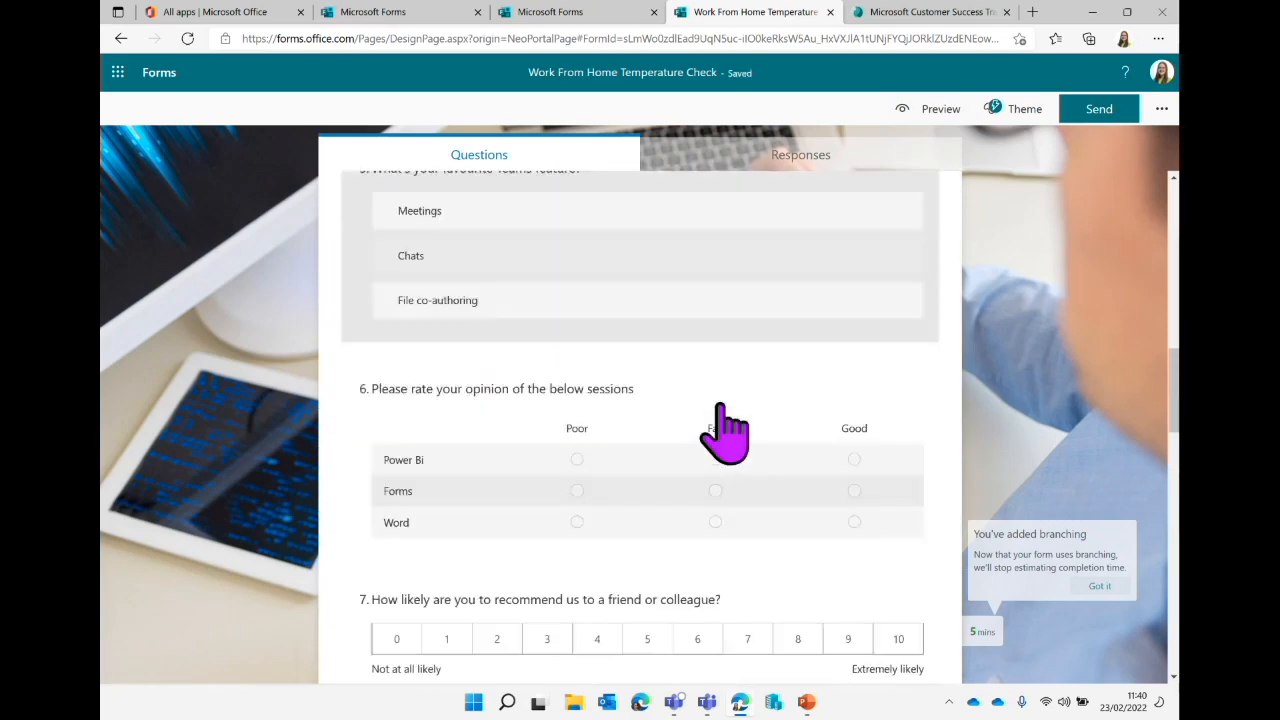
scroll(730, 429, down, 5)
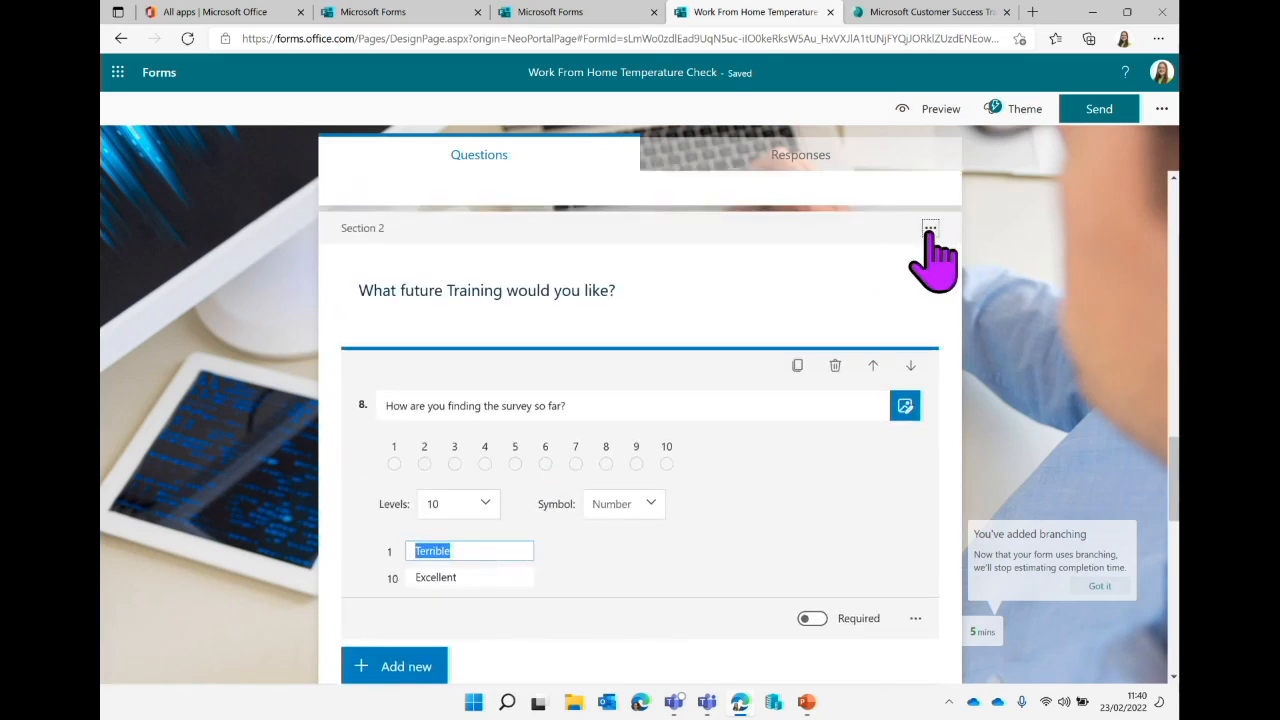
click(930, 230)
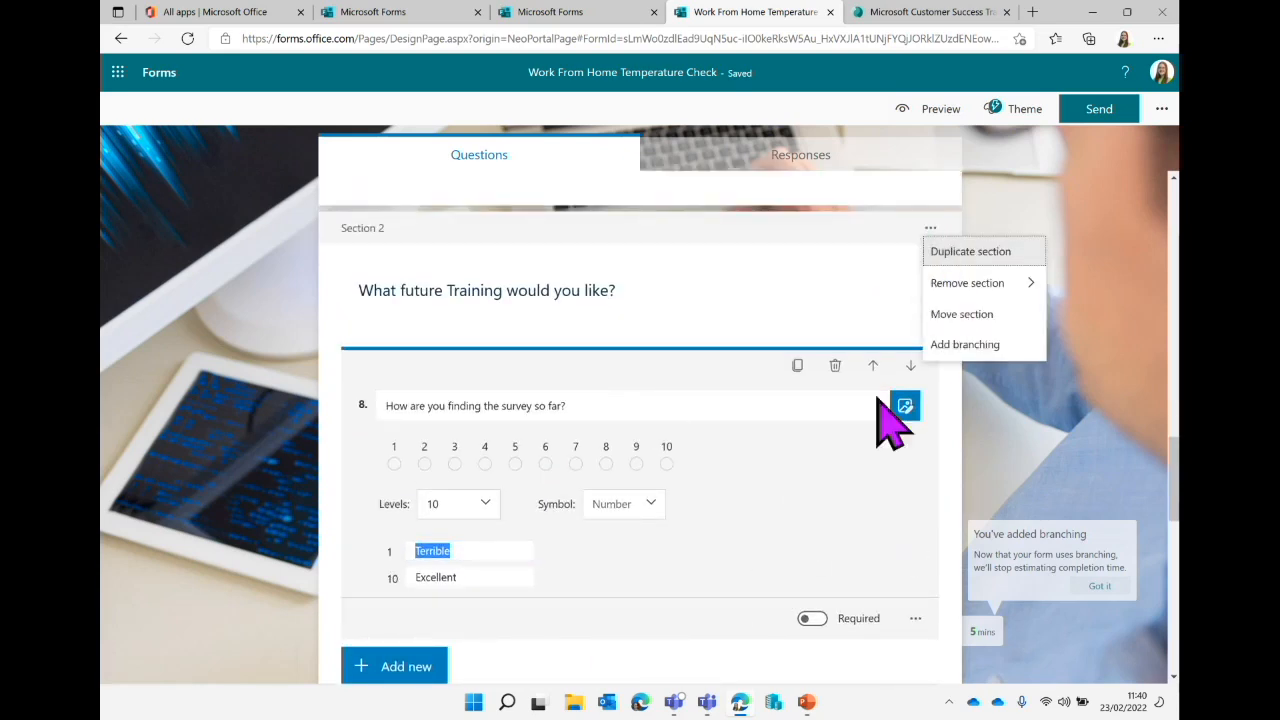
mouse_move(1010, 285)
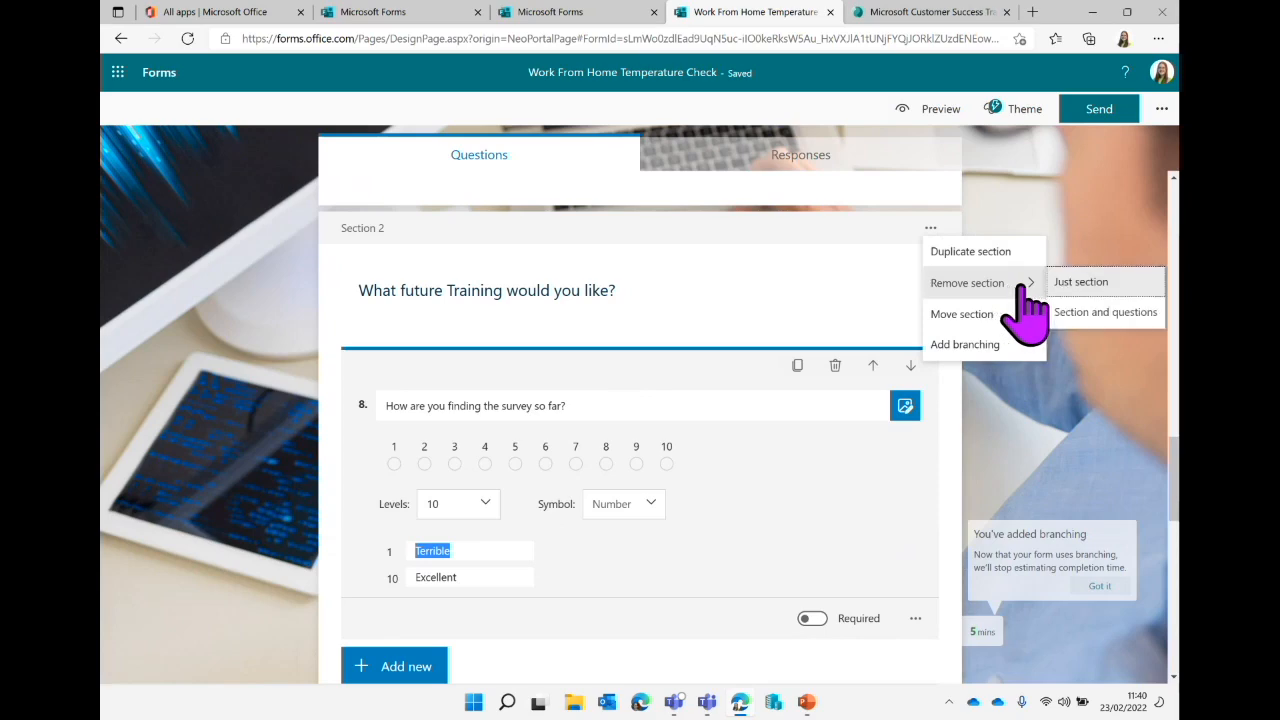
click(1105, 314)
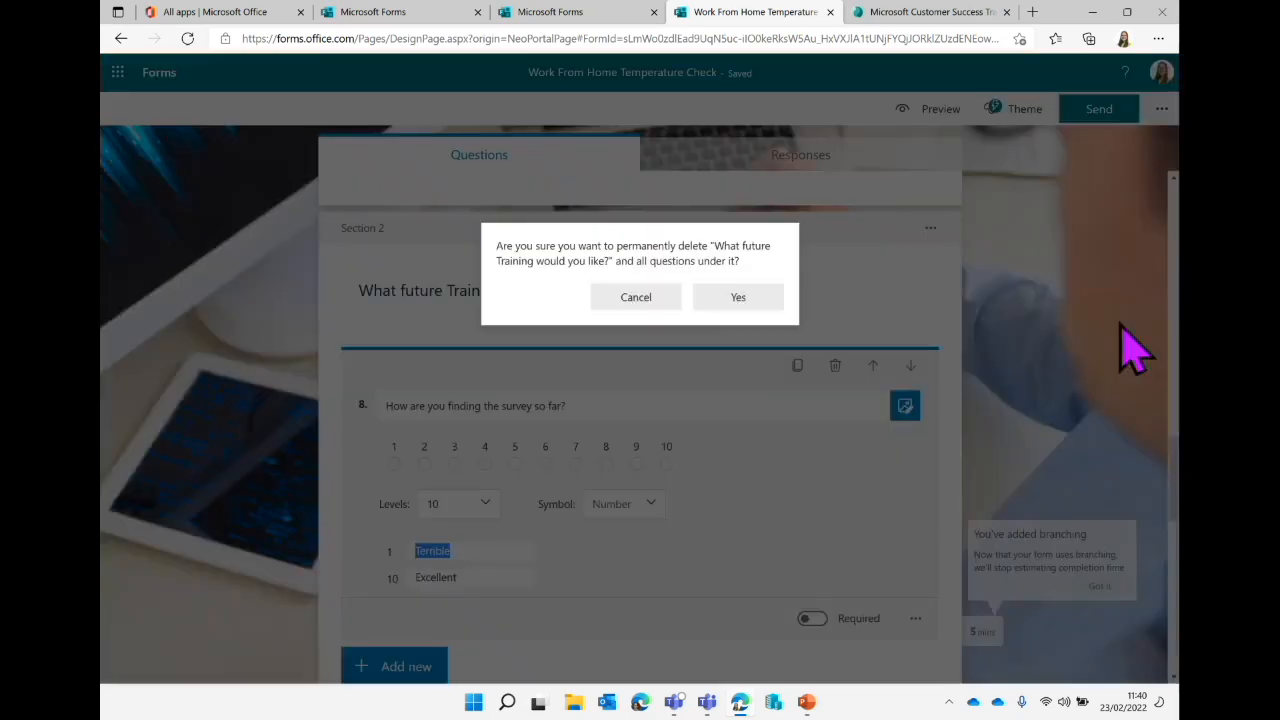
click(738, 298)
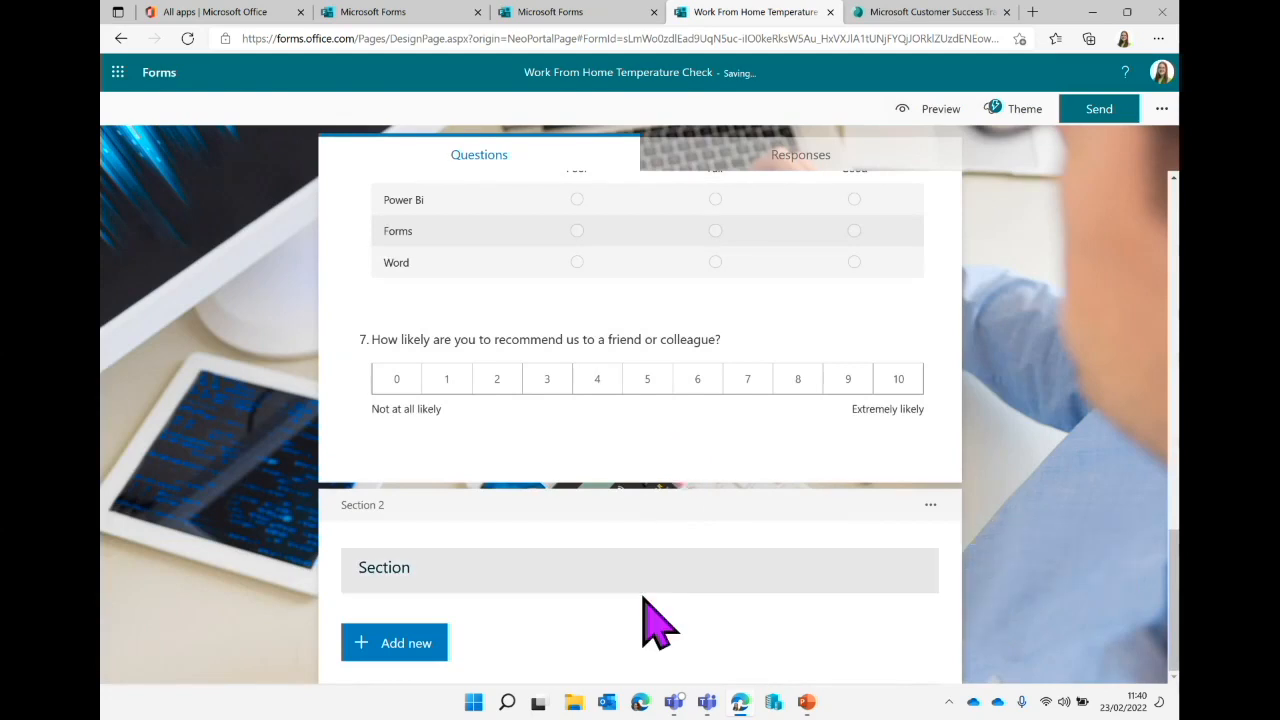
Remove the empty Section 2 and the Section 1 divider, keeping the questions of Section 1.
click(930, 505)
mouse_move(1030, 562)
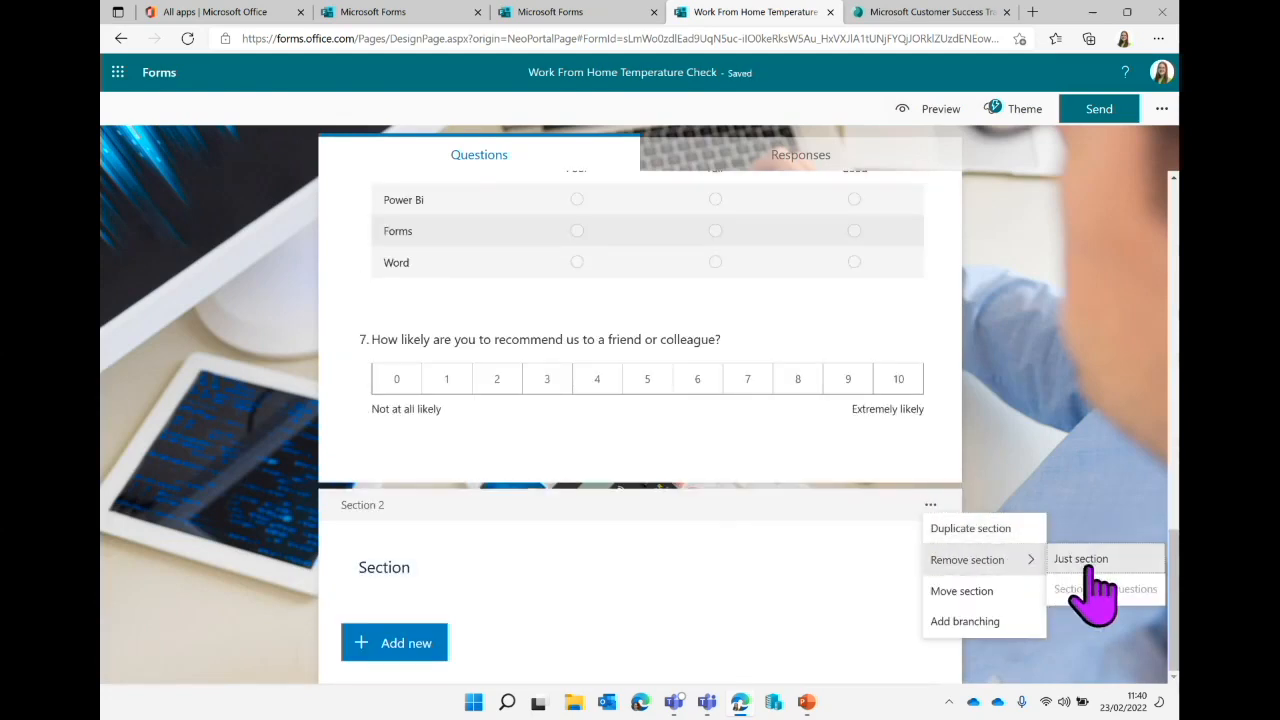
click(1090, 562)
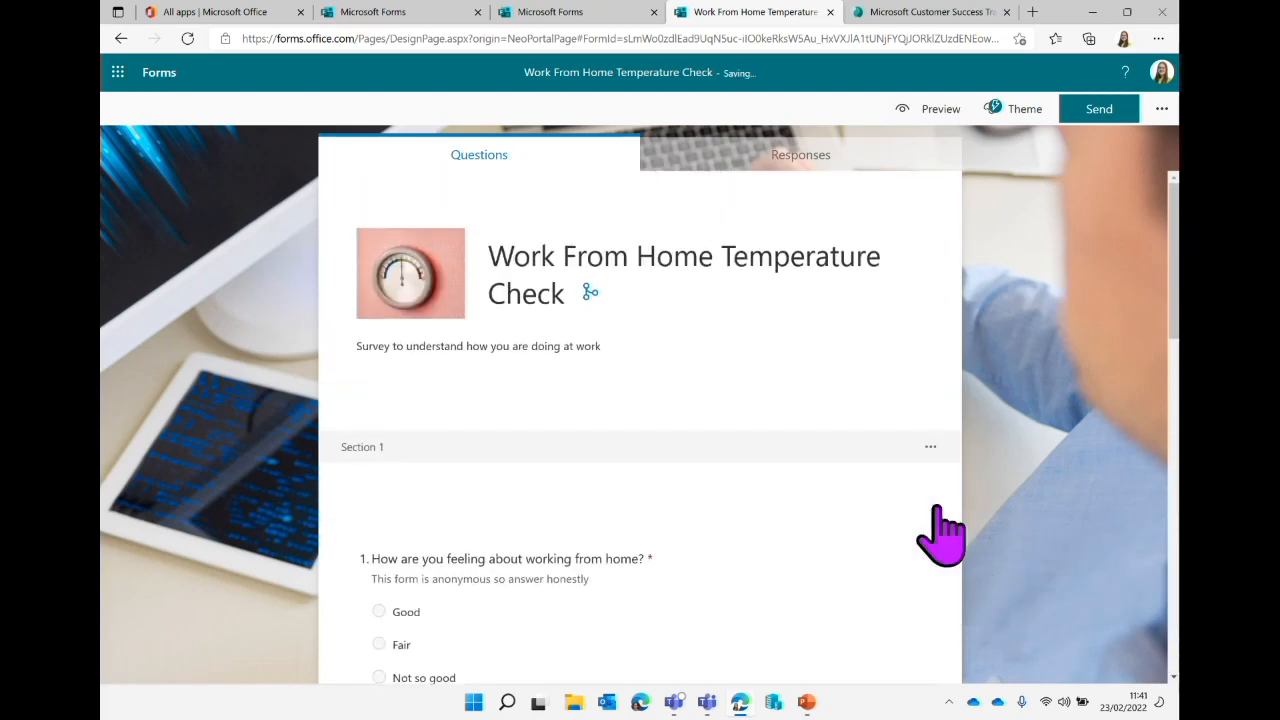
scroll(820, 557, down, 2)
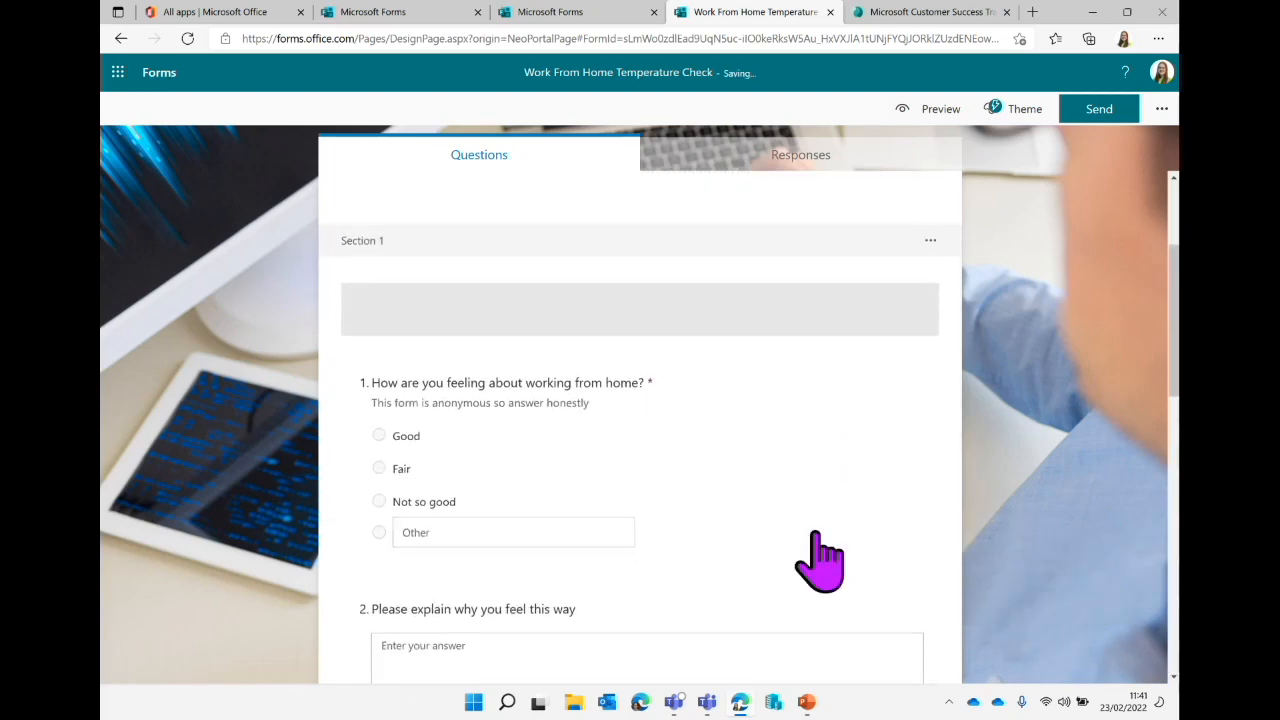
click(930, 241)
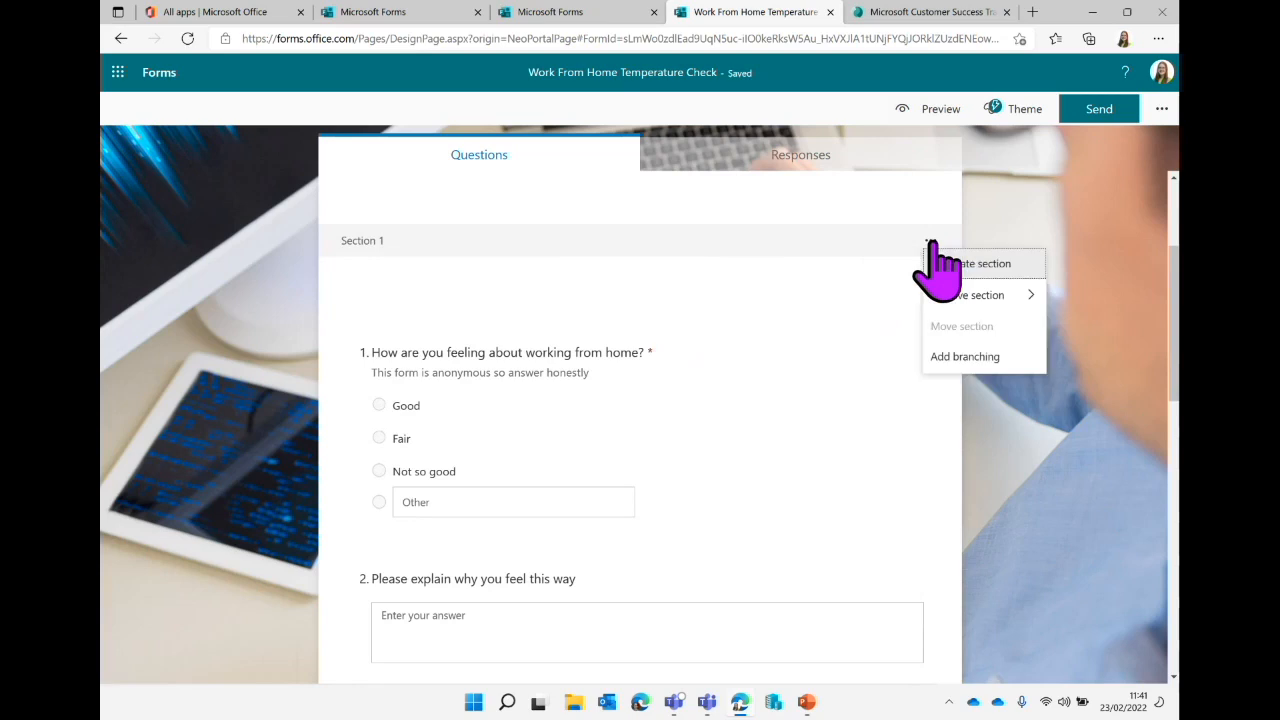
mouse_move(997, 295)
click(1065, 296)
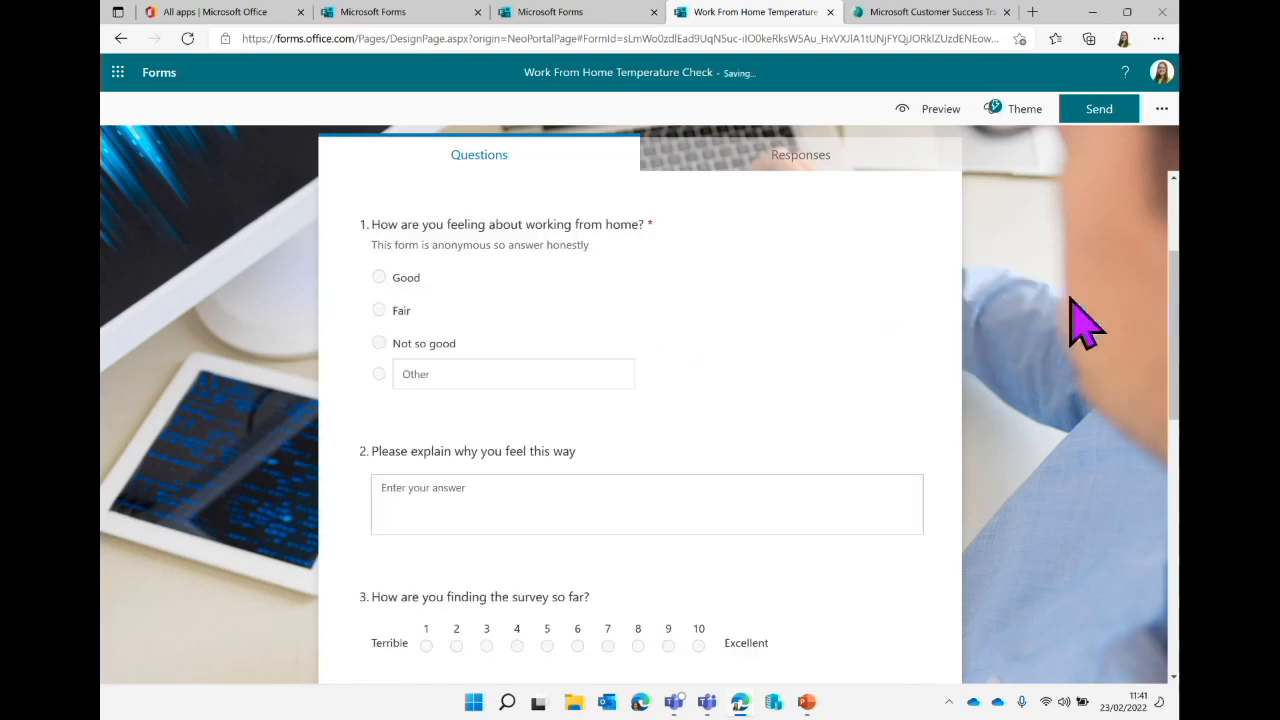
Review the form from its title through to the last question to check the remaining questions.
scroll(900, 366, up, 2)
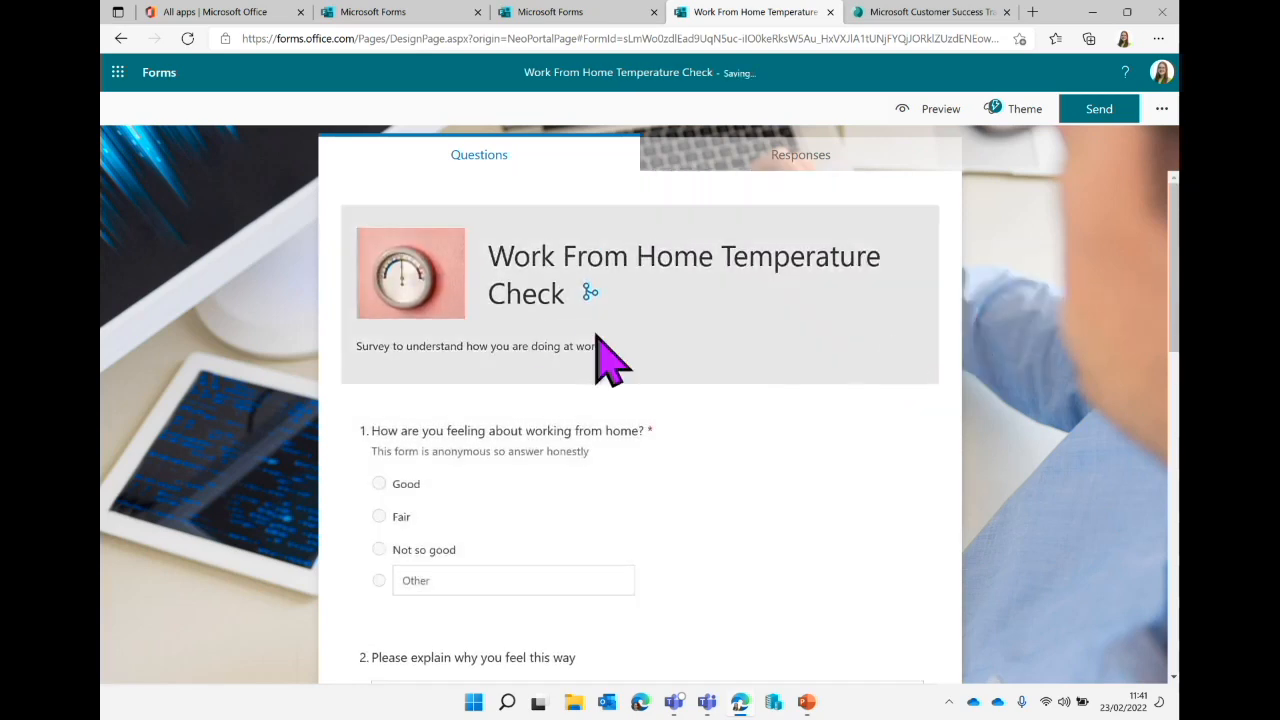
scroll(805, 488, down, 12)
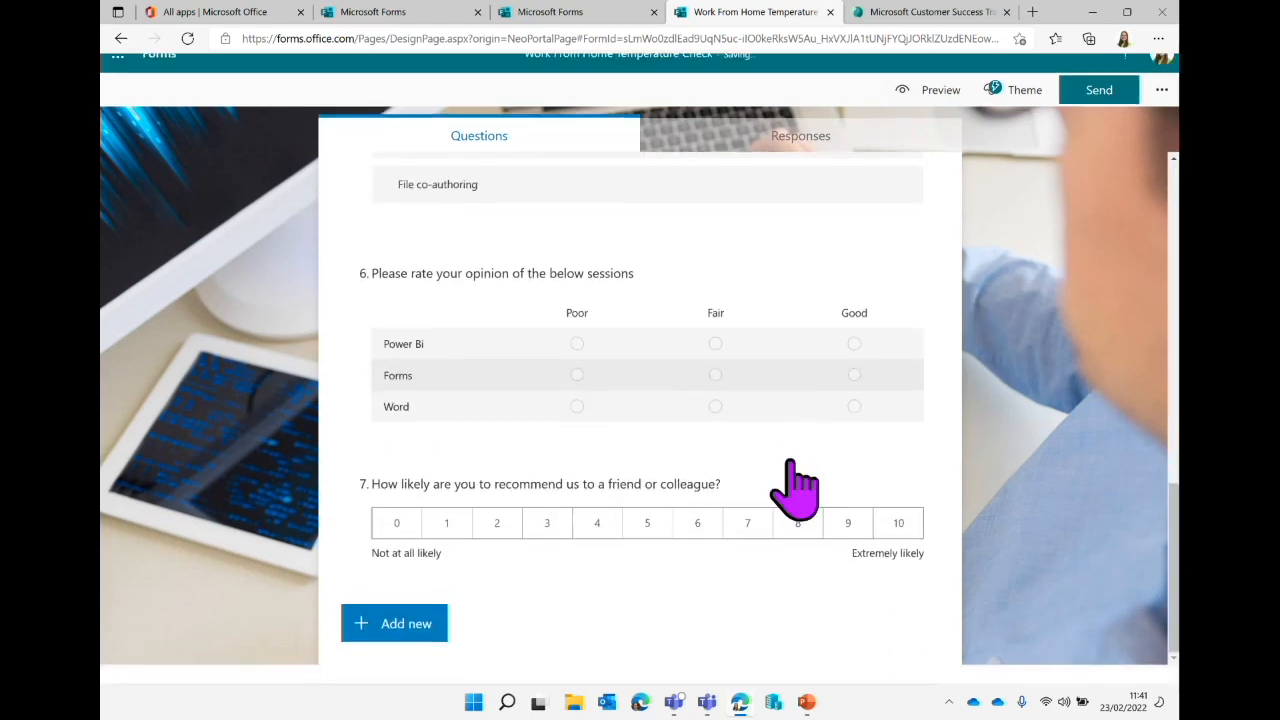
scroll(805, 488, up, 1)
scroll(805, 488, down, 1)
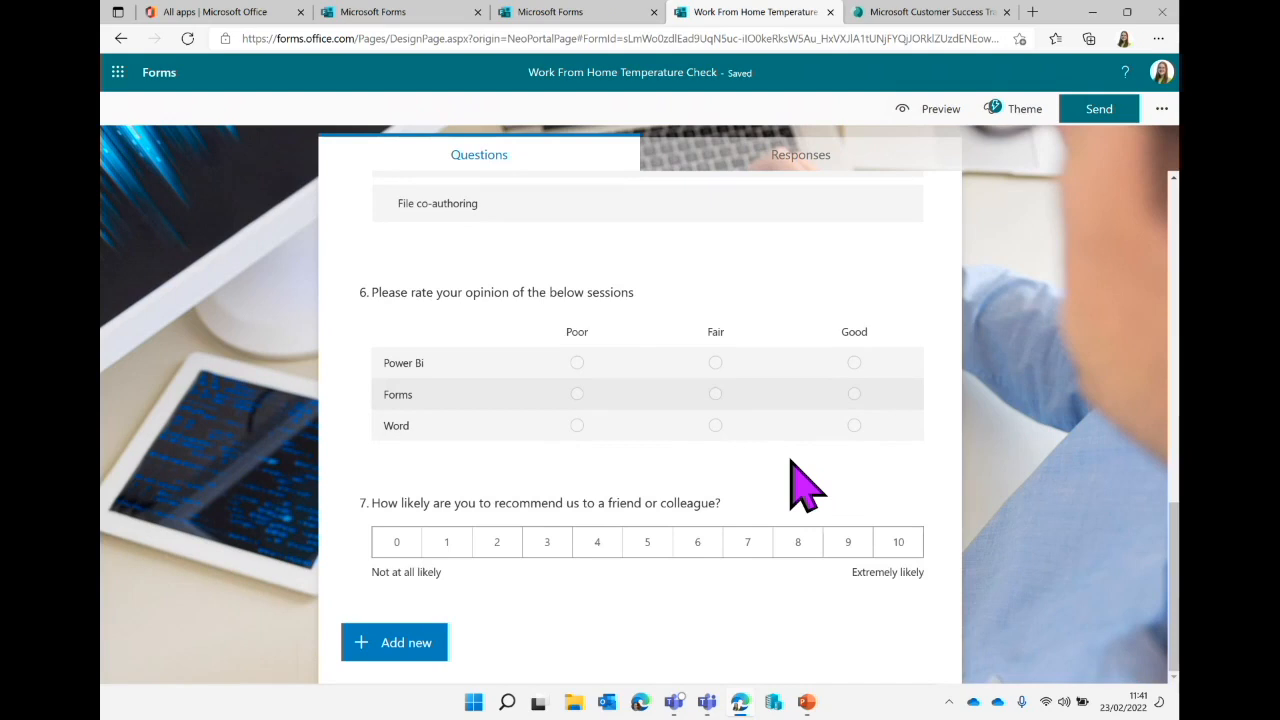
scroll(792, 463, up, 6)
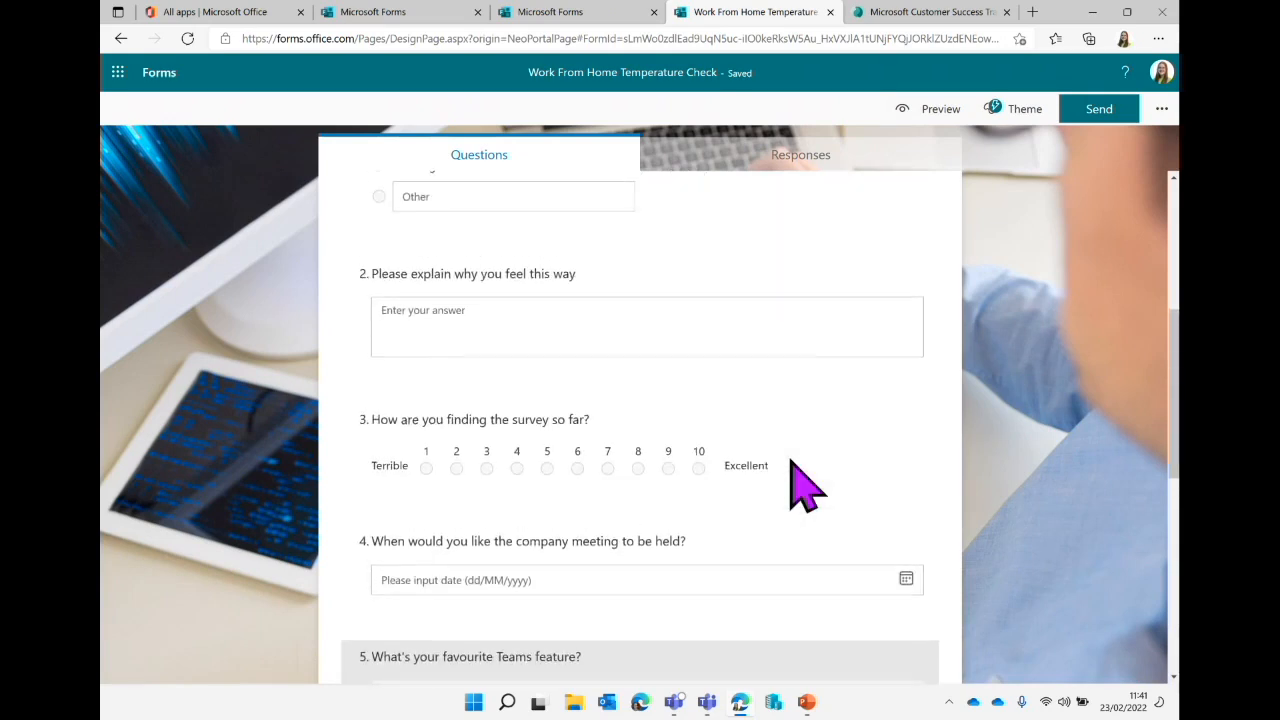
scroll(792, 463, up, 2)
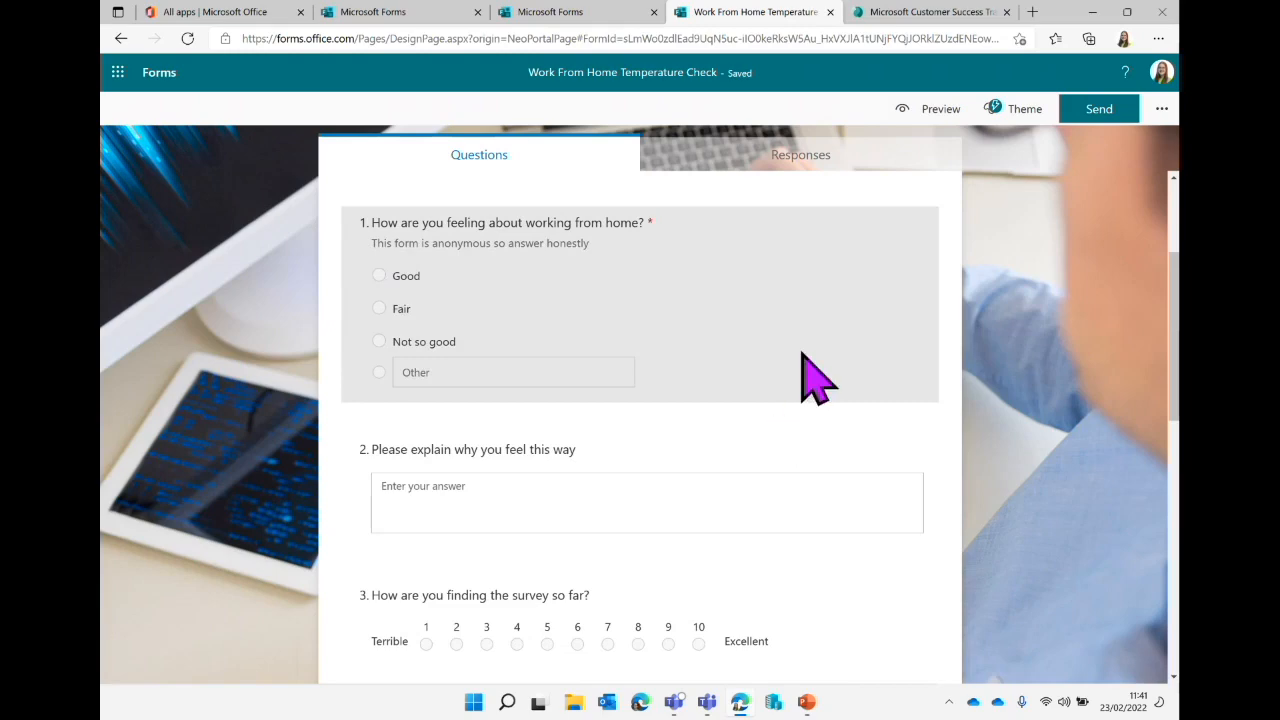
scroll(710, 586, down, 6)
scroll(708, 580, up, 6)
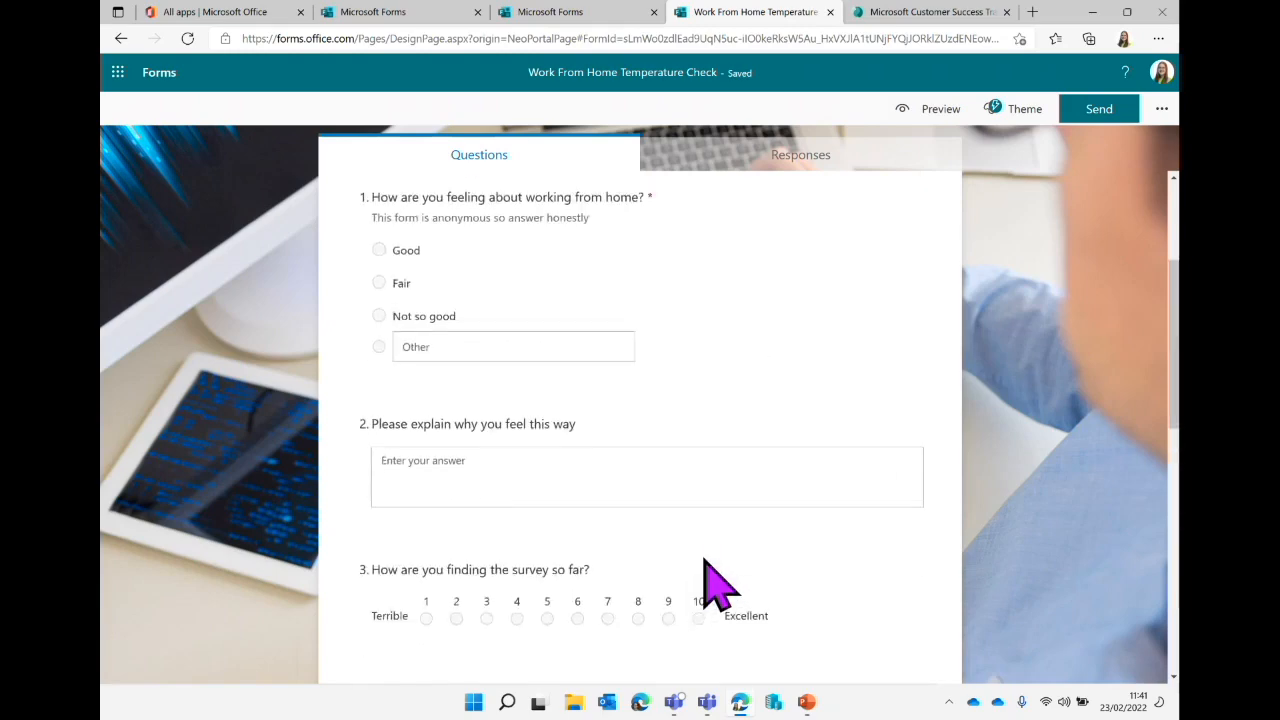
Open branching for question 1 and send the "Not so good" answer to "2. Please explain why you feel this way".
click(850, 295)
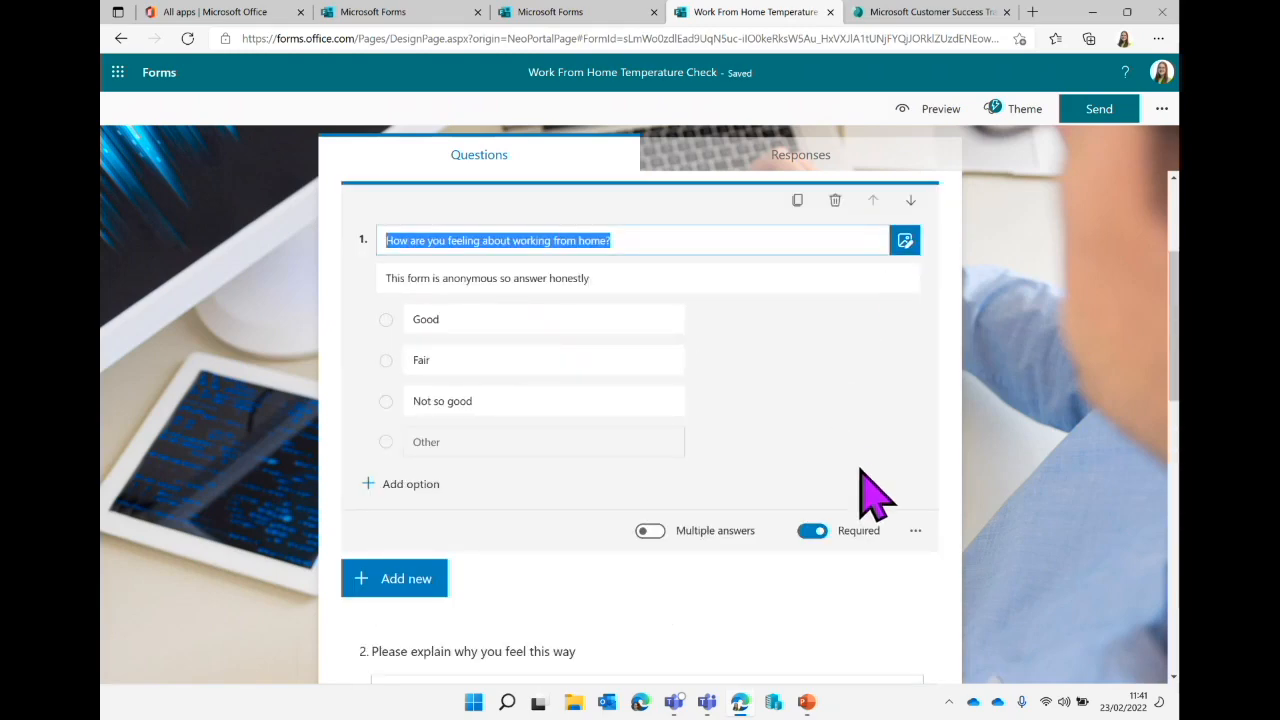
click(915, 531)
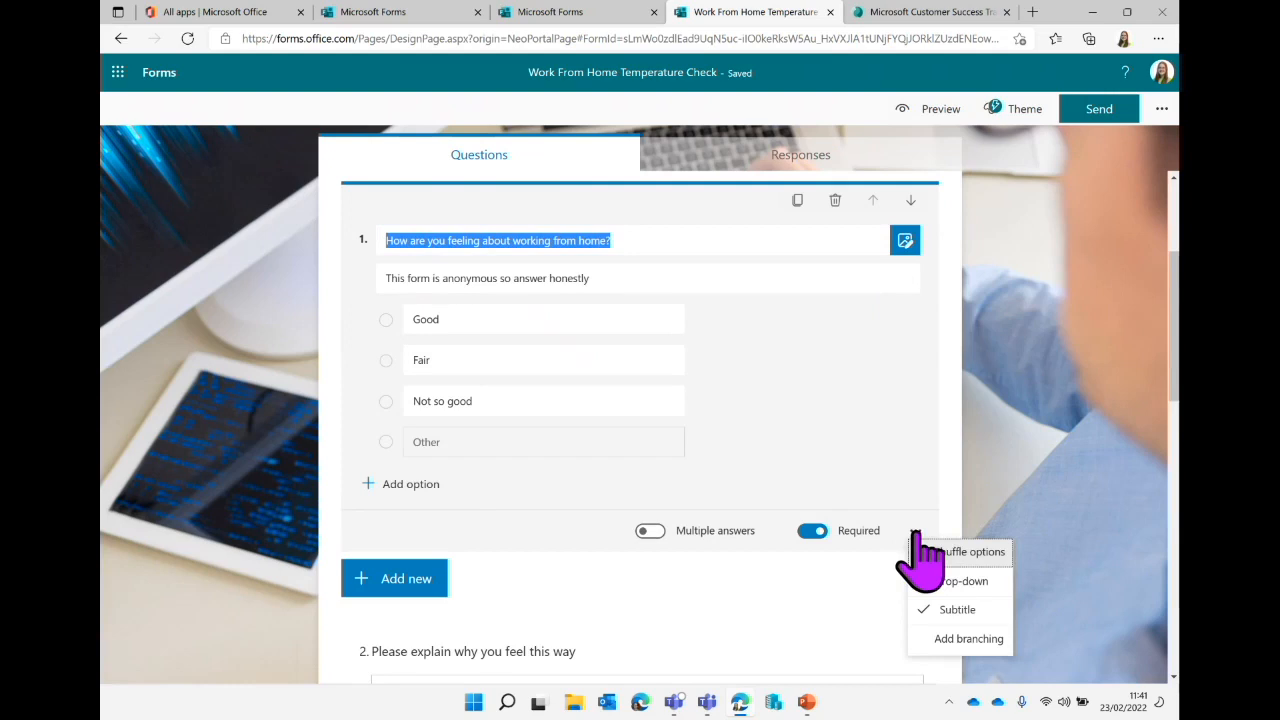
click(968, 639)
scroll(677, 557, down, 1)
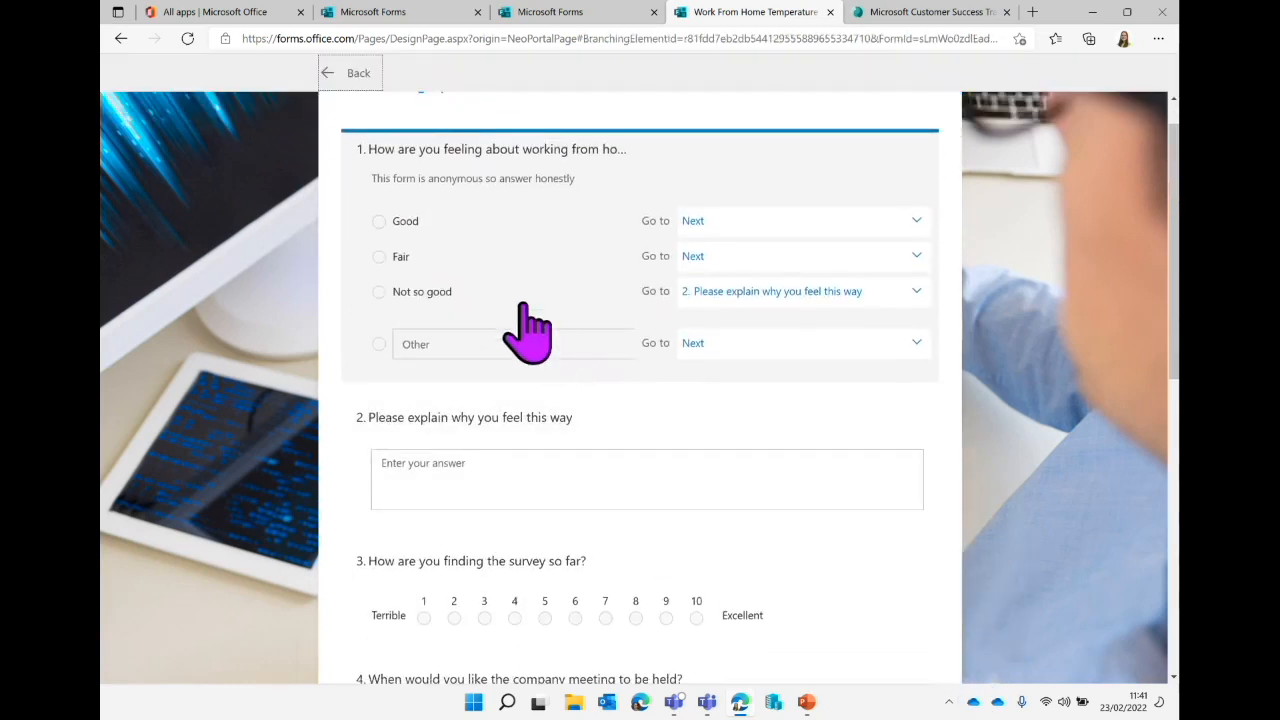
click(887, 295)
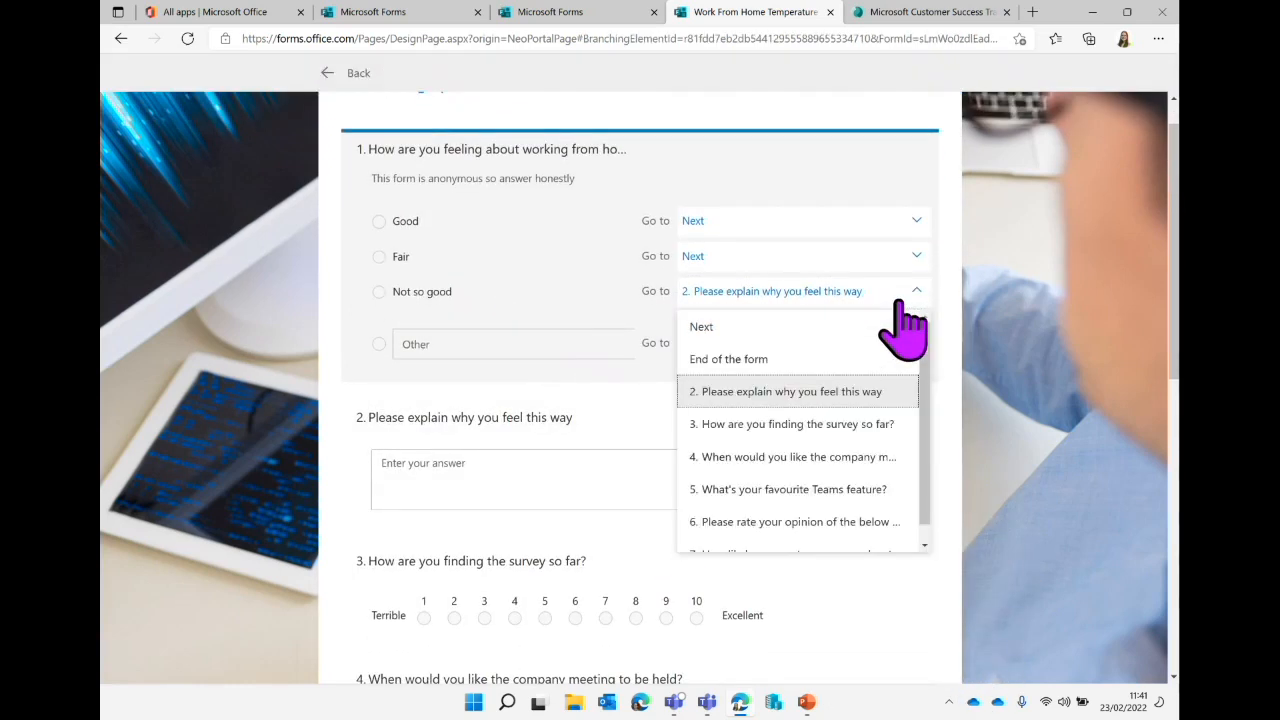
click(845, 392)
Send the "Fair" and "Good" answers of question 1 to "3. How are you finding the survey so far?".
click(884, 260)
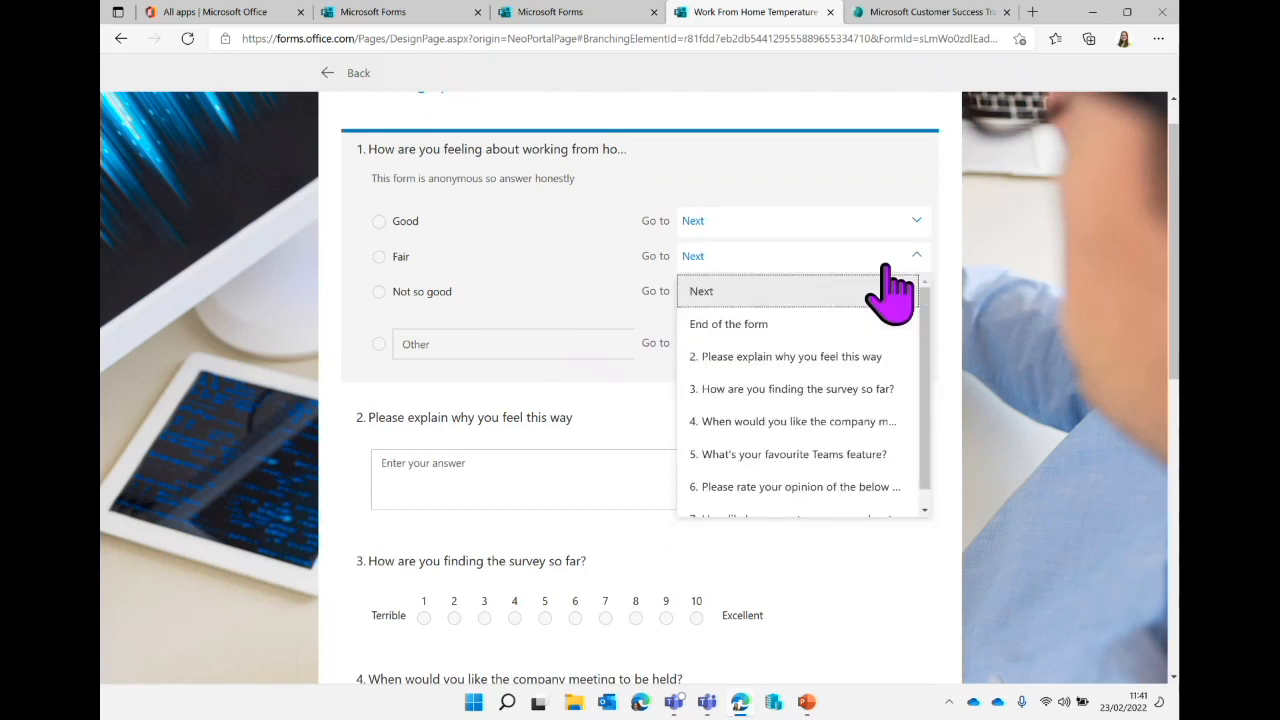
click(853, 392)
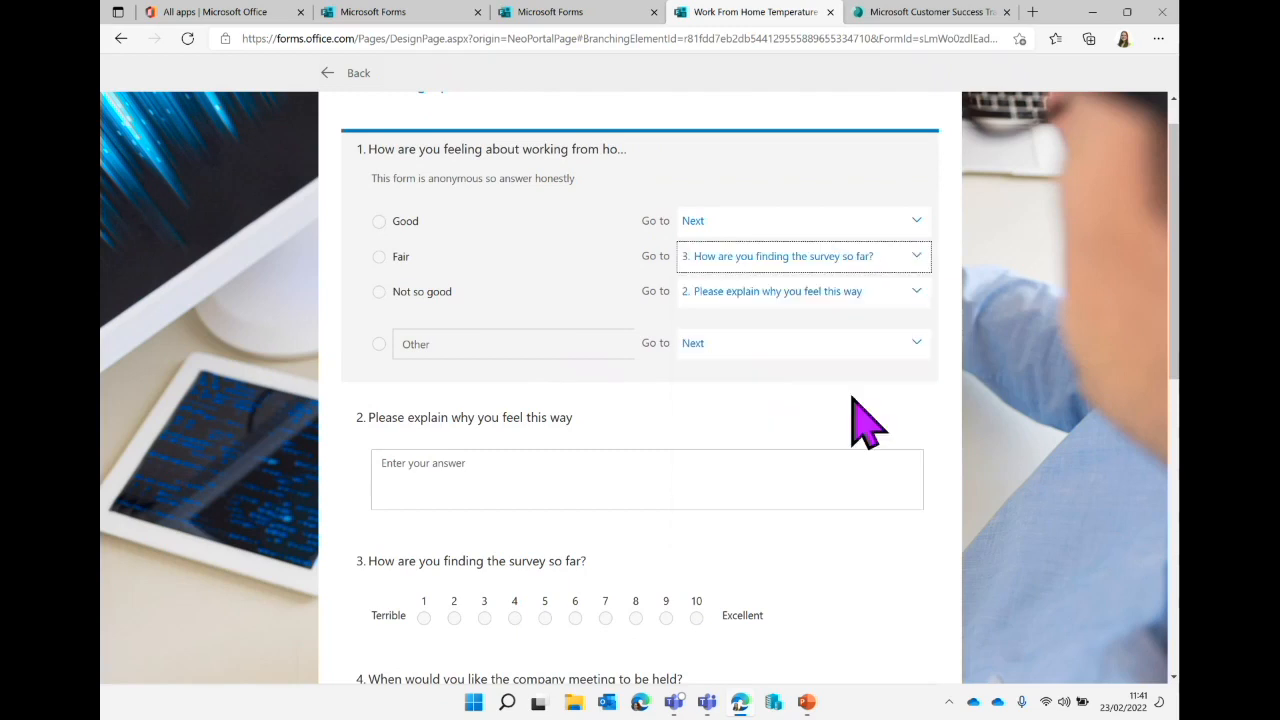
click(893, 224)
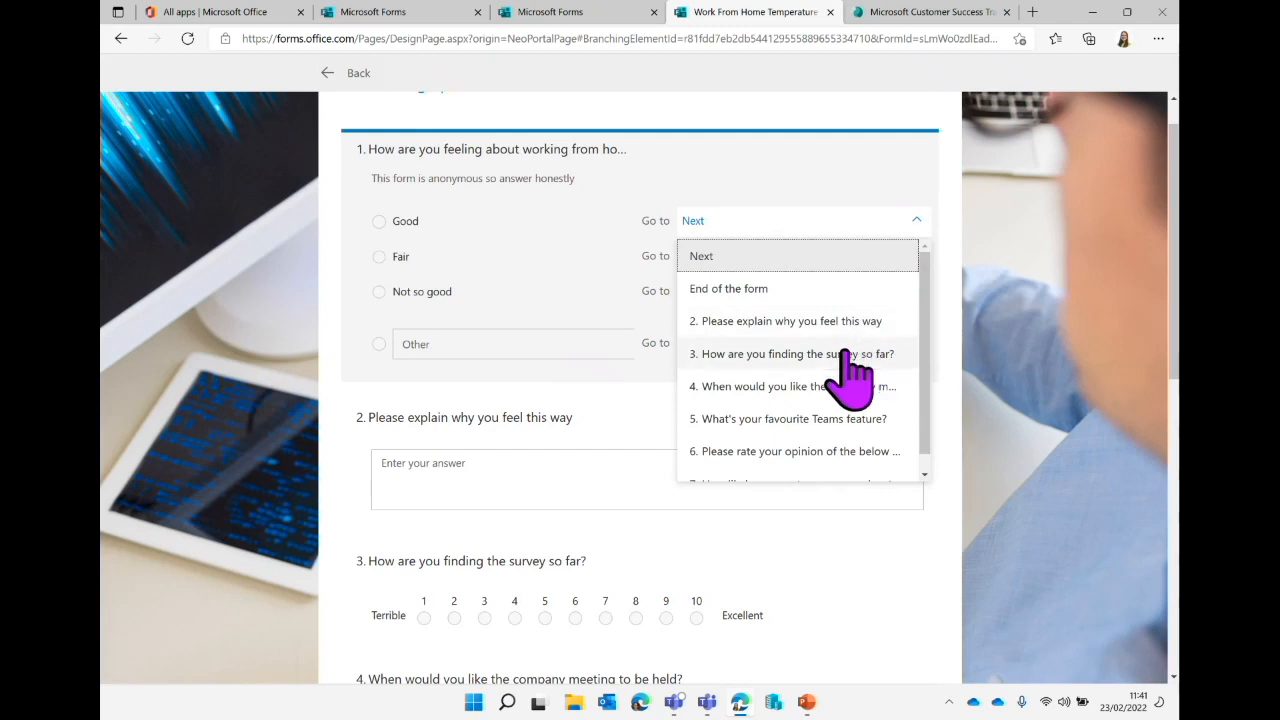
click(850, 354)
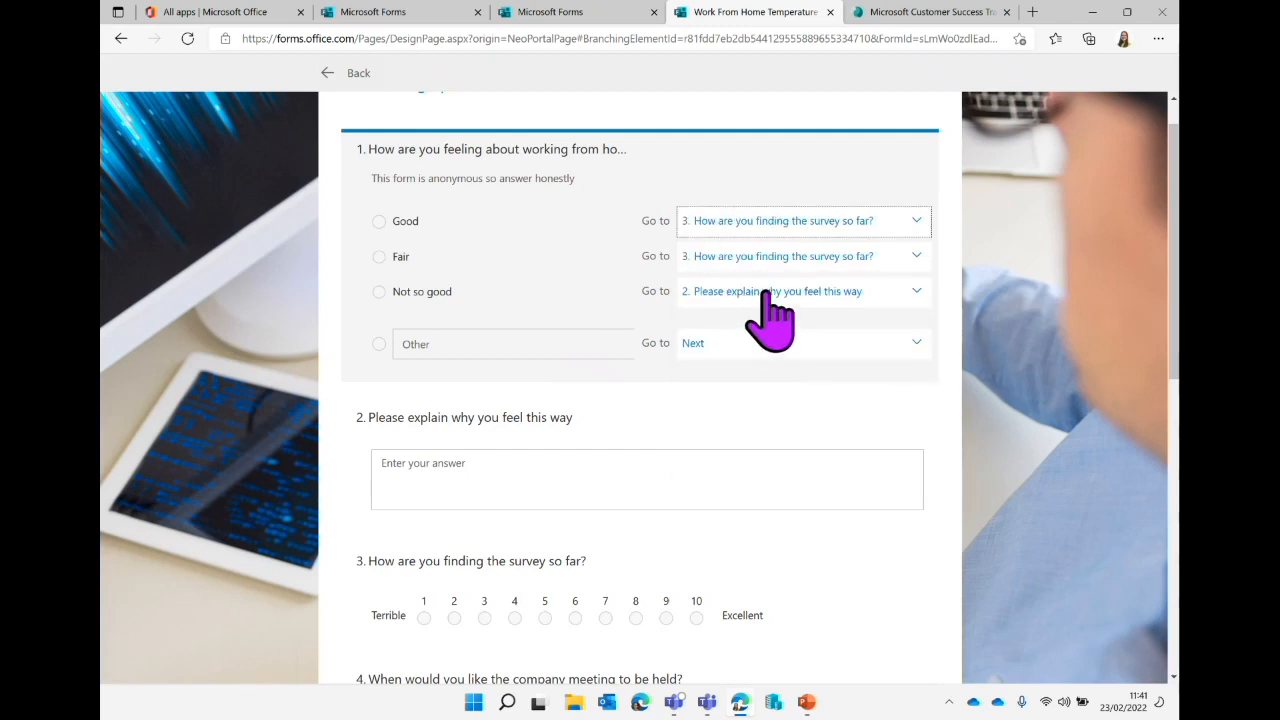
Send the "Other" answer of question 1 to "2. Please explain why you feel this way" and return to the form's questions.
click(795, 345)
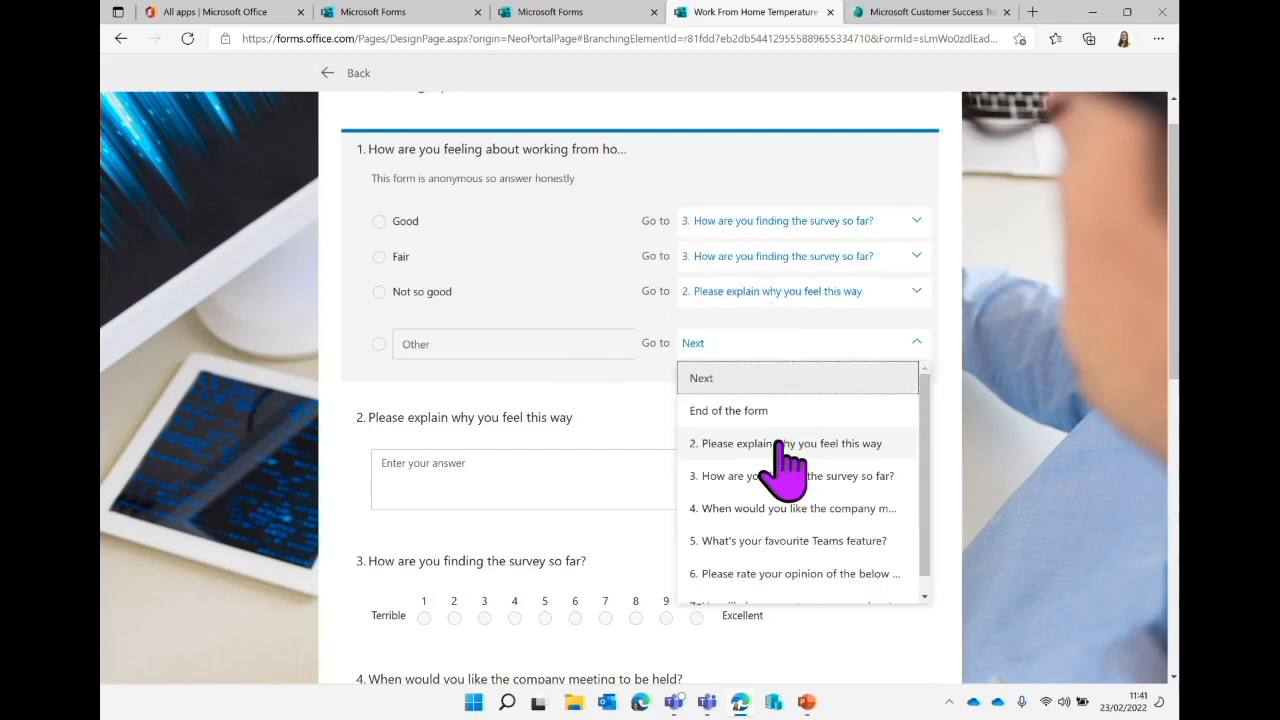
click(787, 445)
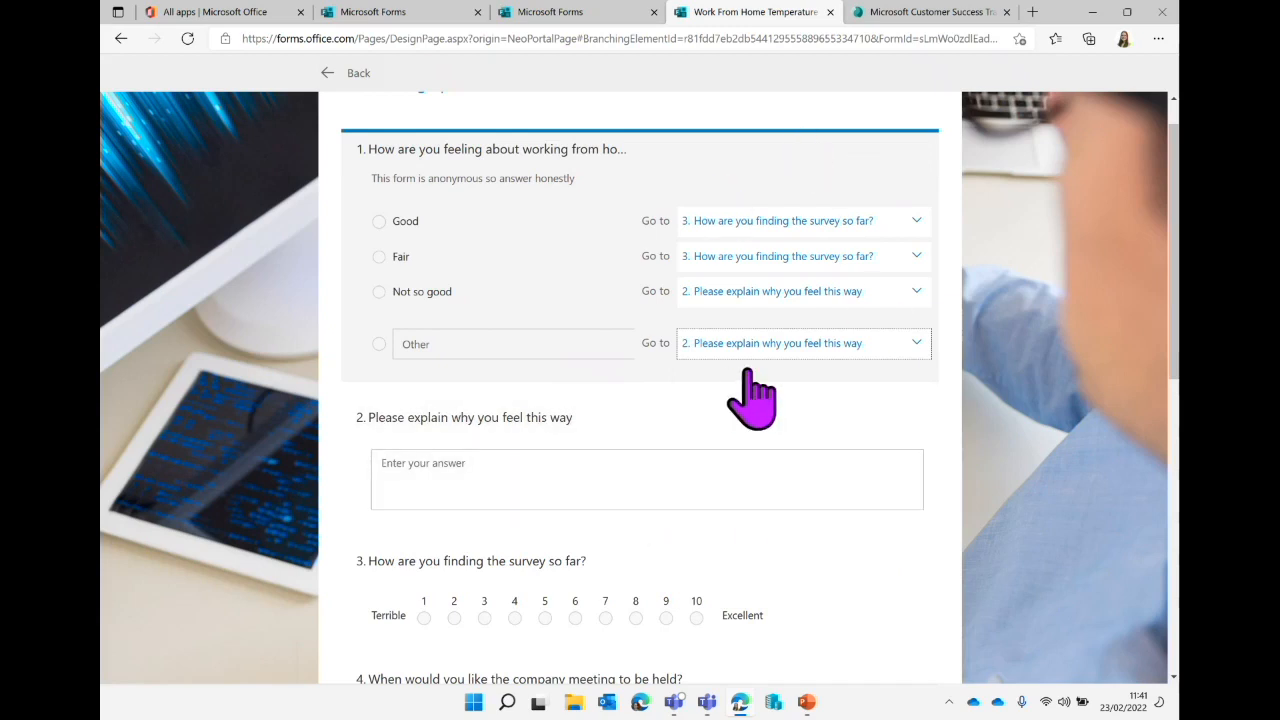
scroll(729, 366, down, 2)
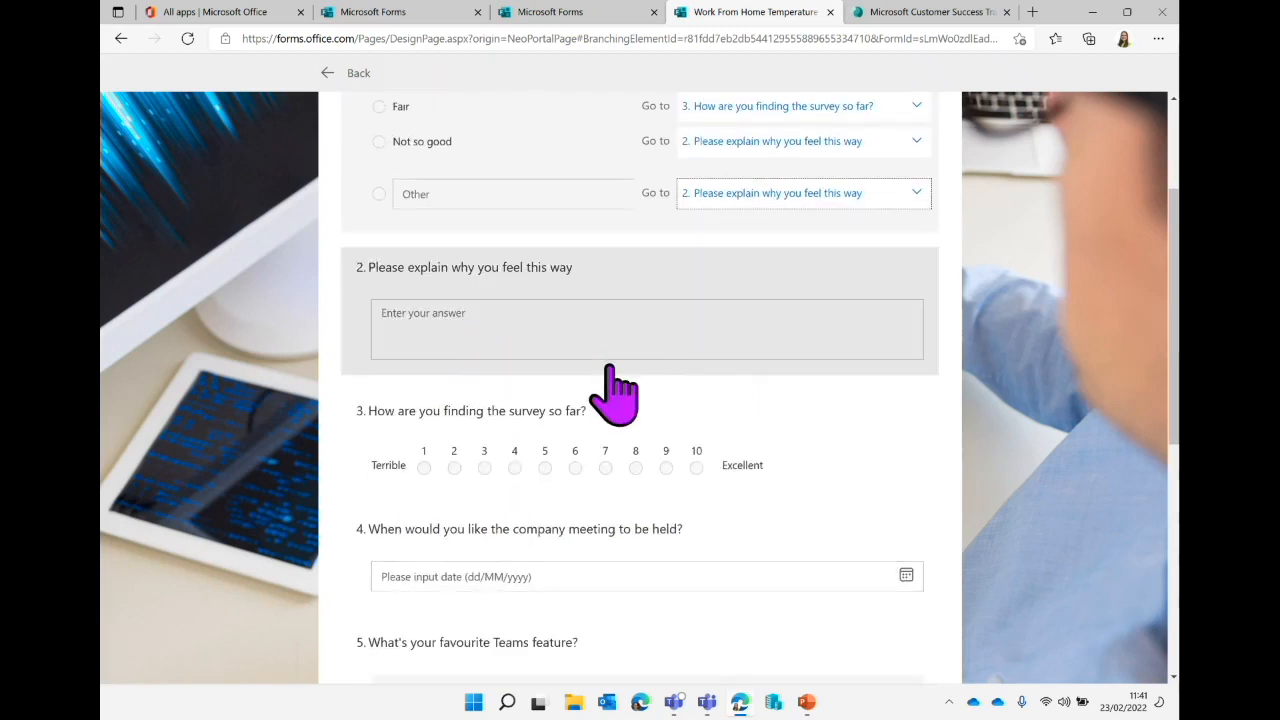
scroll(514, 380, down, 2)
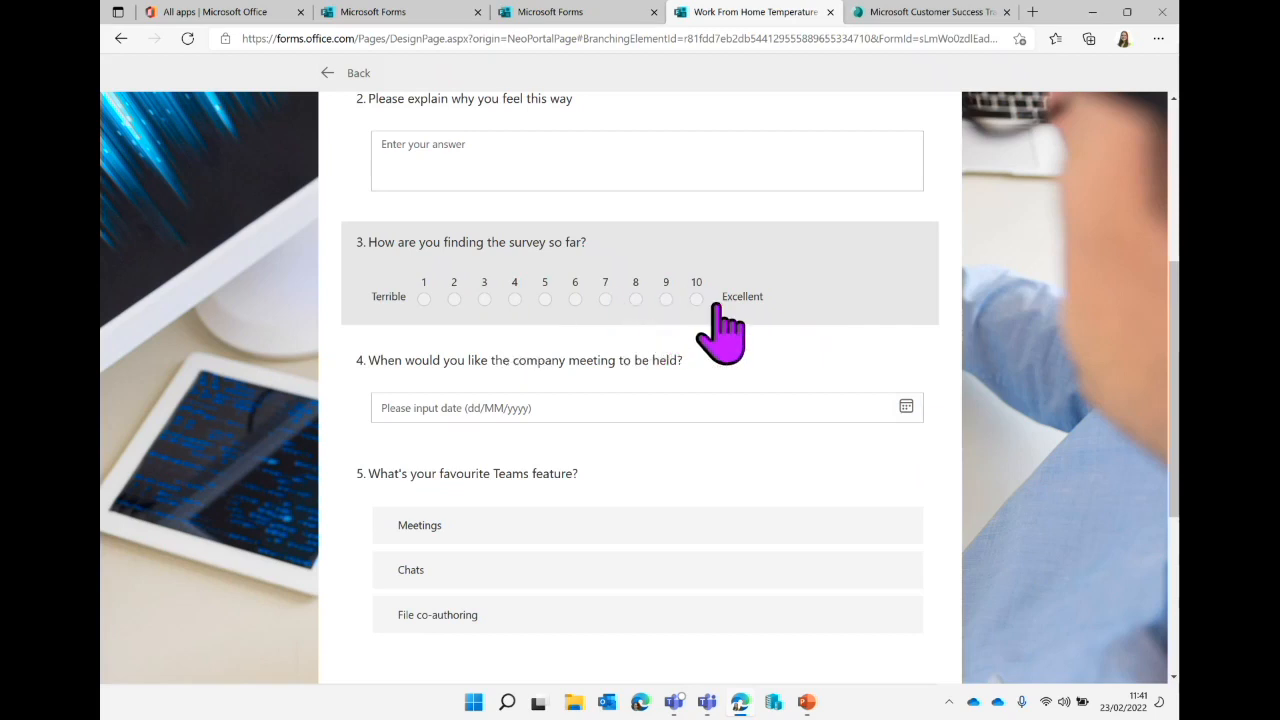
scroll(720, 322, down, 2)
scroll(716, 305, down, 1)
scroll(717, 306, up, 6)
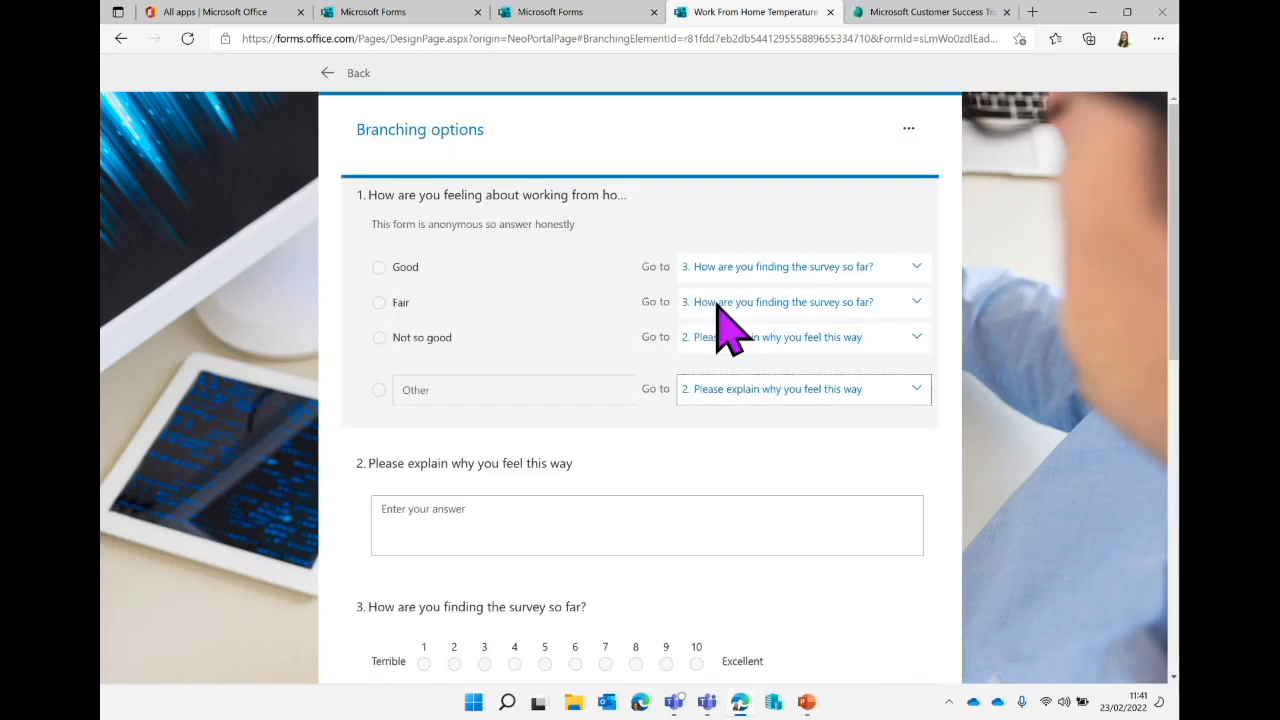
scroll(717, 306, up, 2)
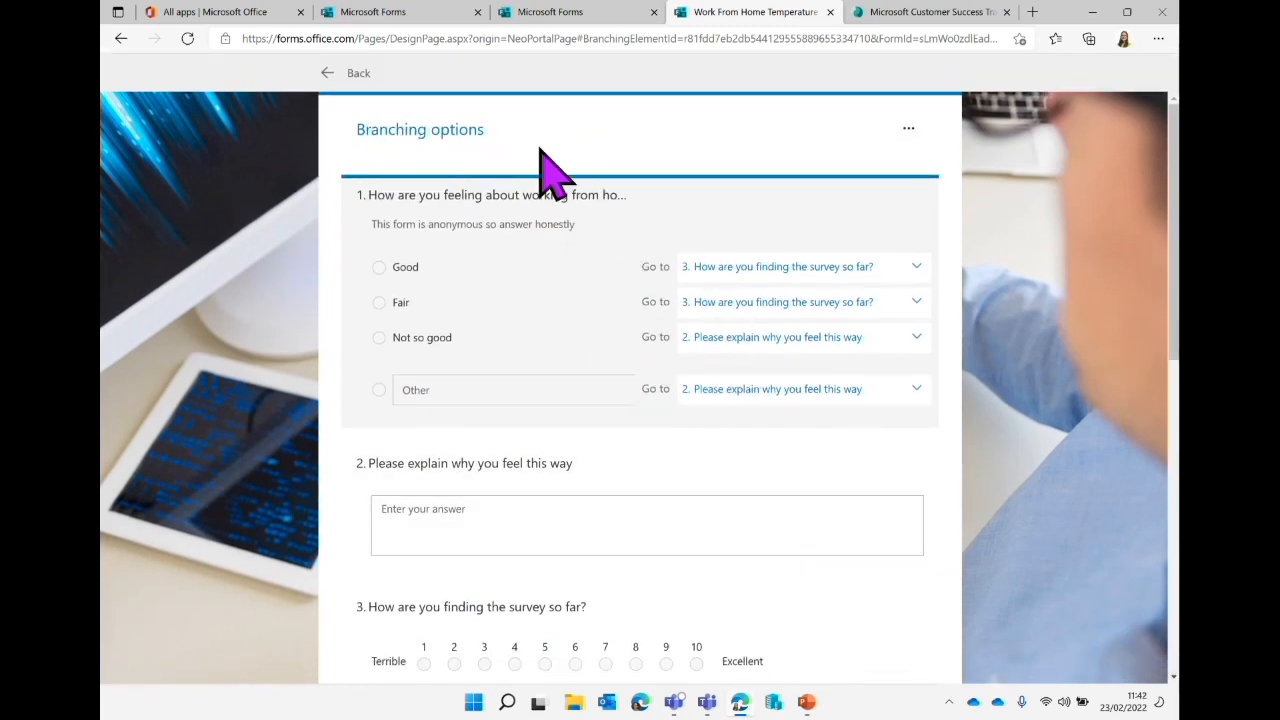
click(349, 74)
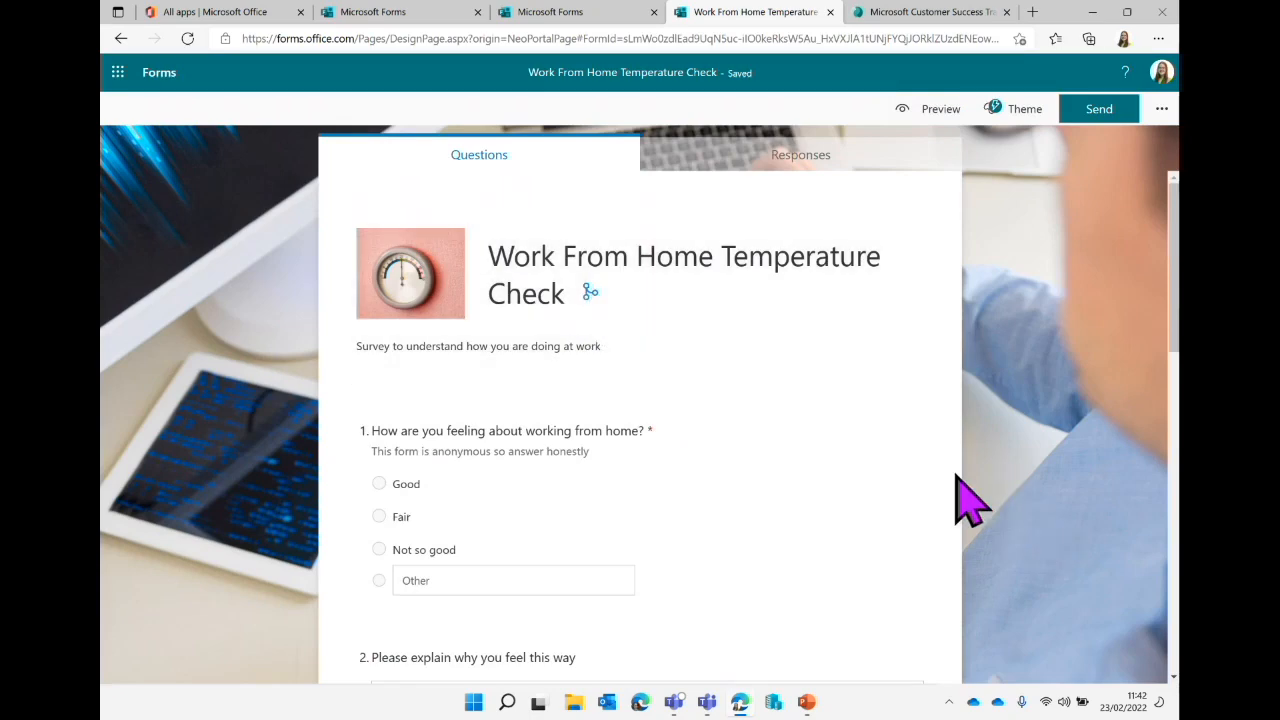
Review the form's questions from the title down through the session-rating question.
scroll(965, 500, down, 6)
scroll(965, 500, up, 2)
scroll(965, 500, down, 3)
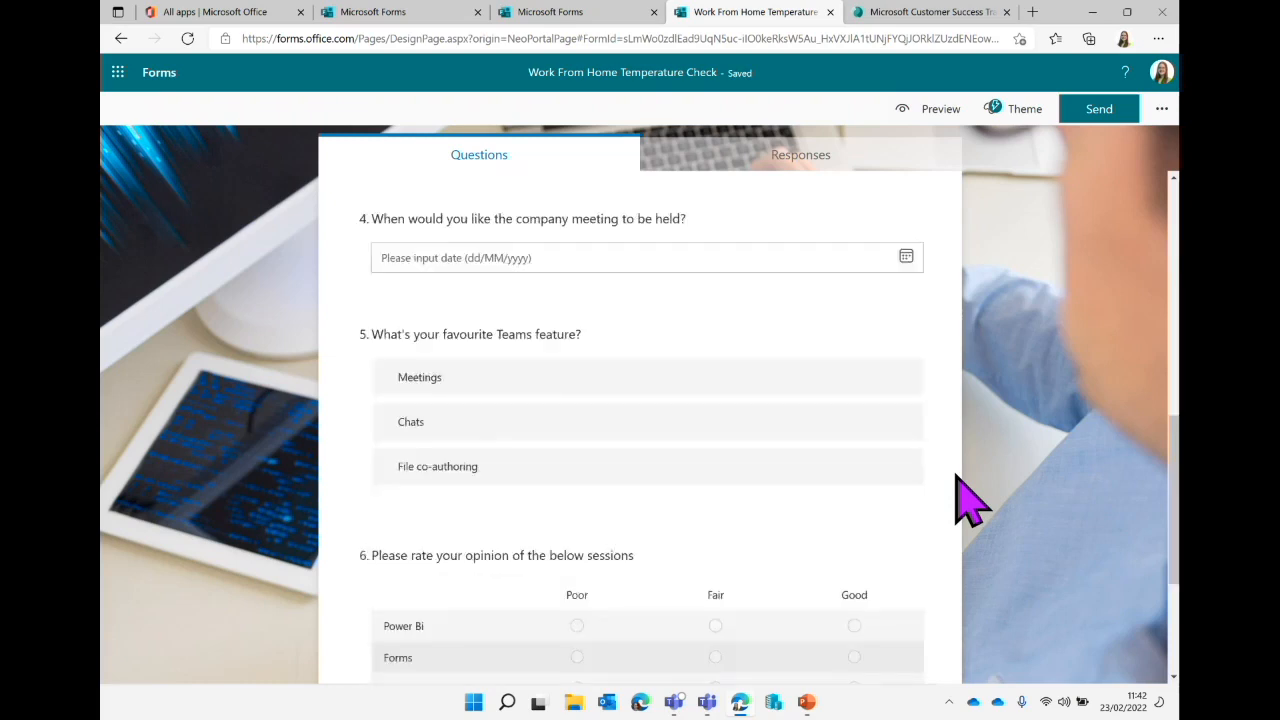
scroll(965, 500, down, 2)
scroll(965, 500, up, 8)
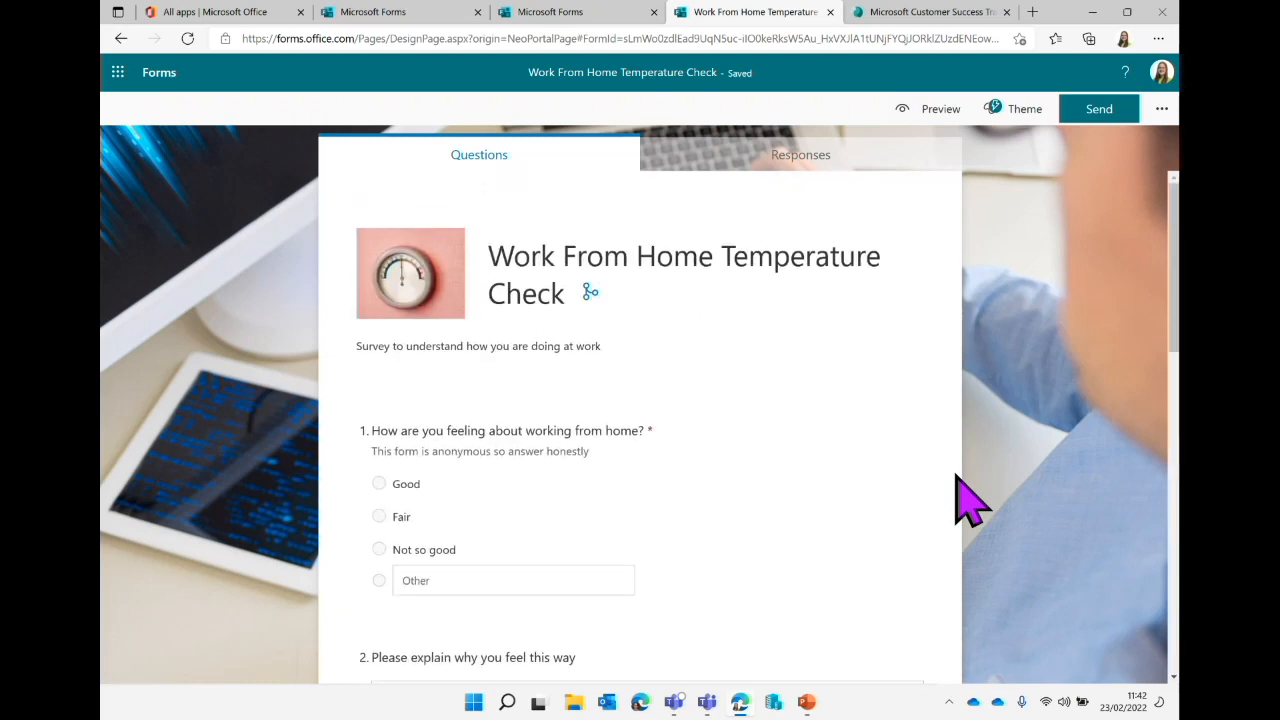
scroll(965, 500, down, 1)
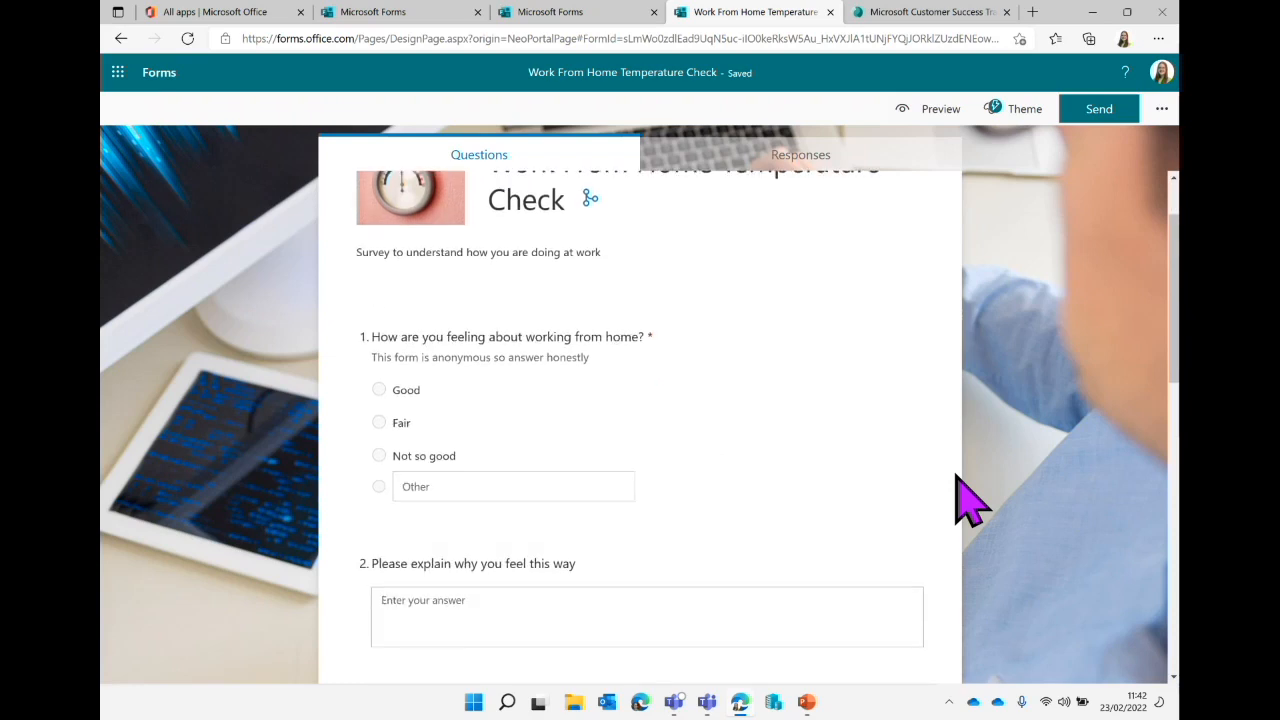
Open the form's sending options and copy the response link for anyone who can respond.
scroll(970, 500, up, 1)
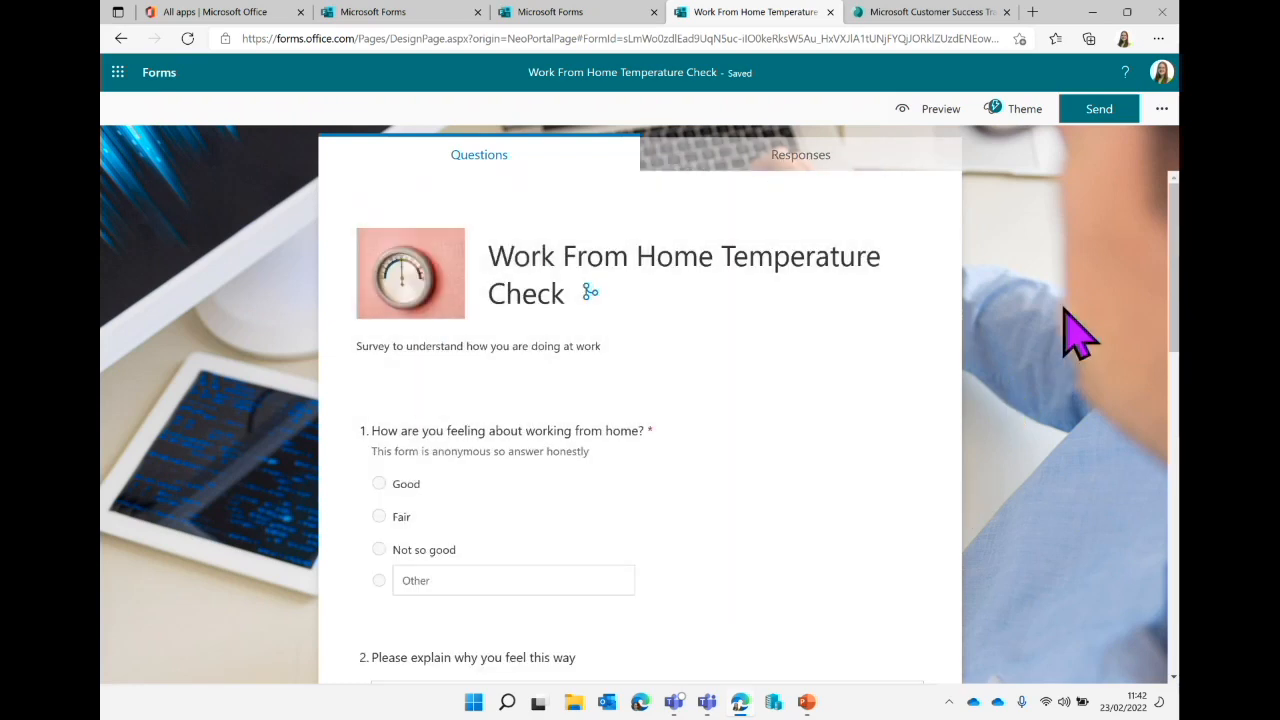
click(1100, 110)
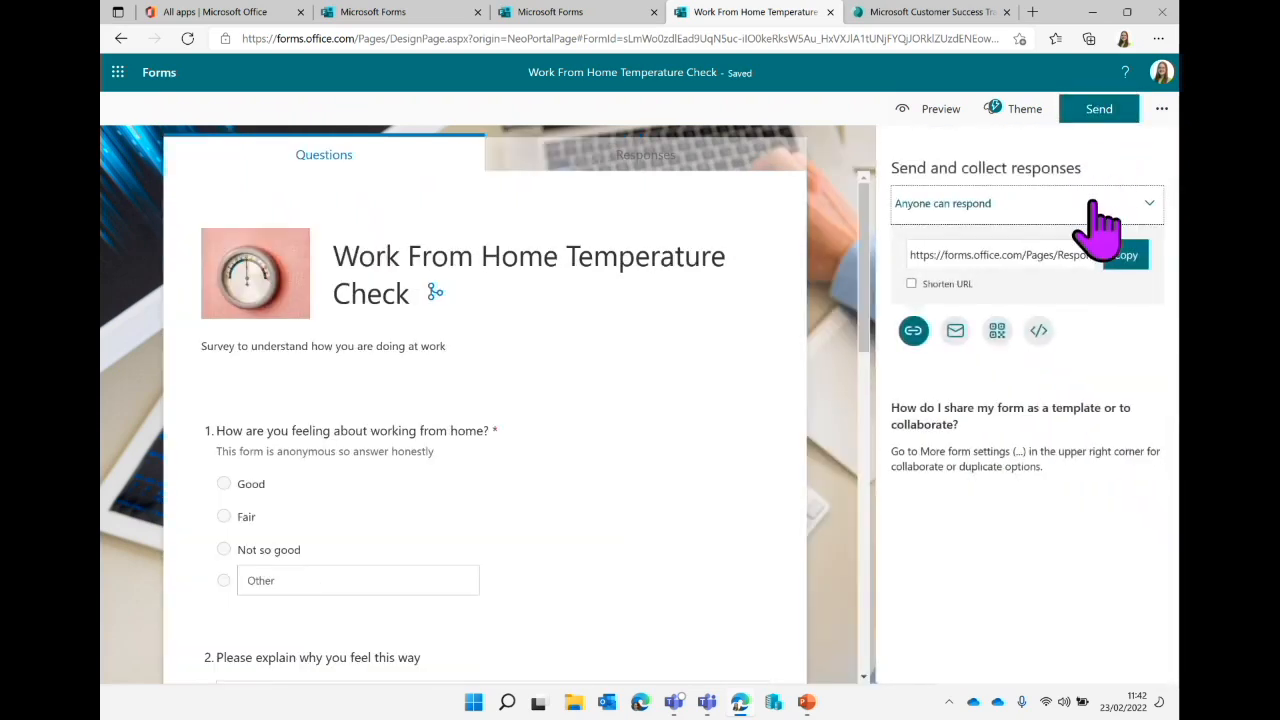
click(1142, 256)
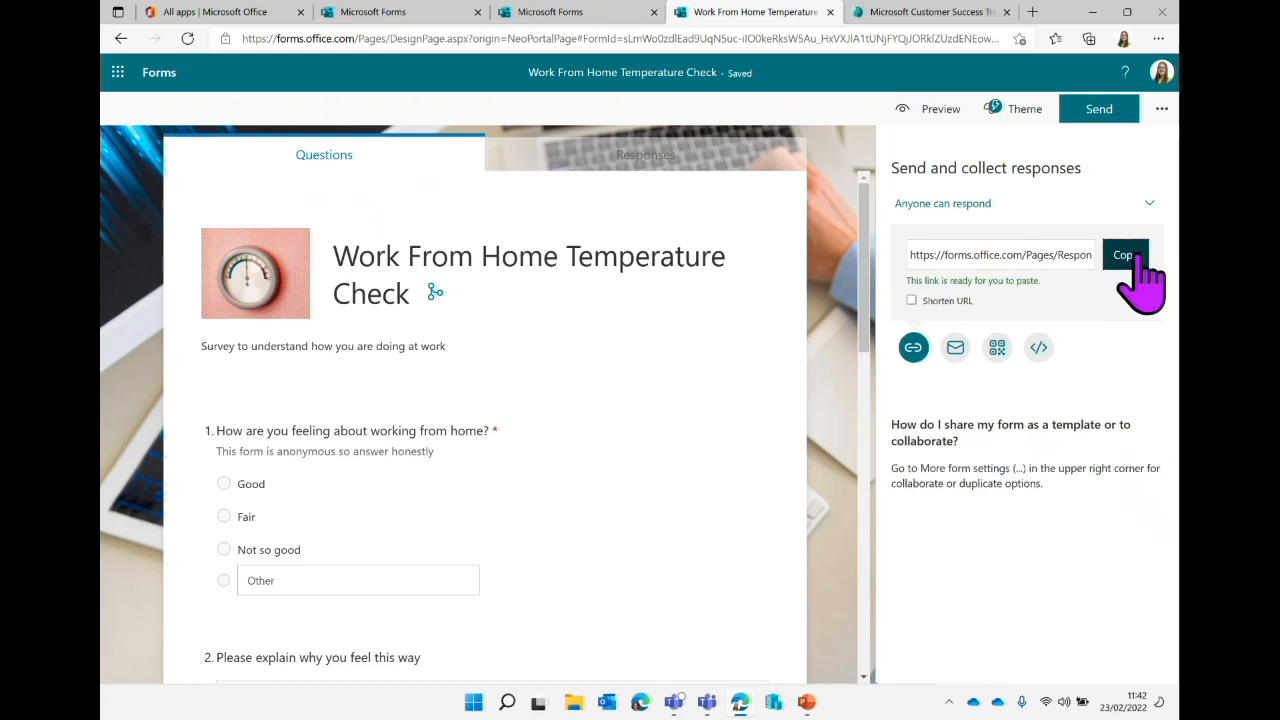
Open the form's settings and examine who can fill it in, the response options and the response receipts.
click(1161, 108)
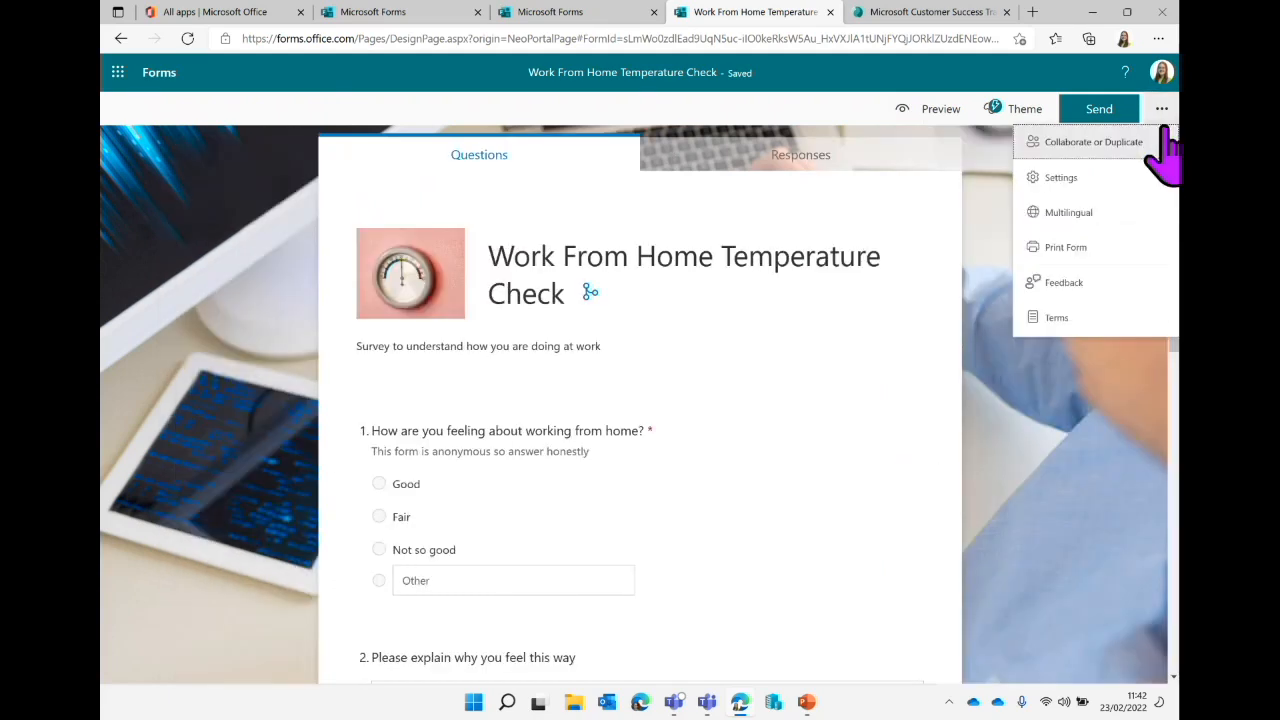
click(1094, 178)
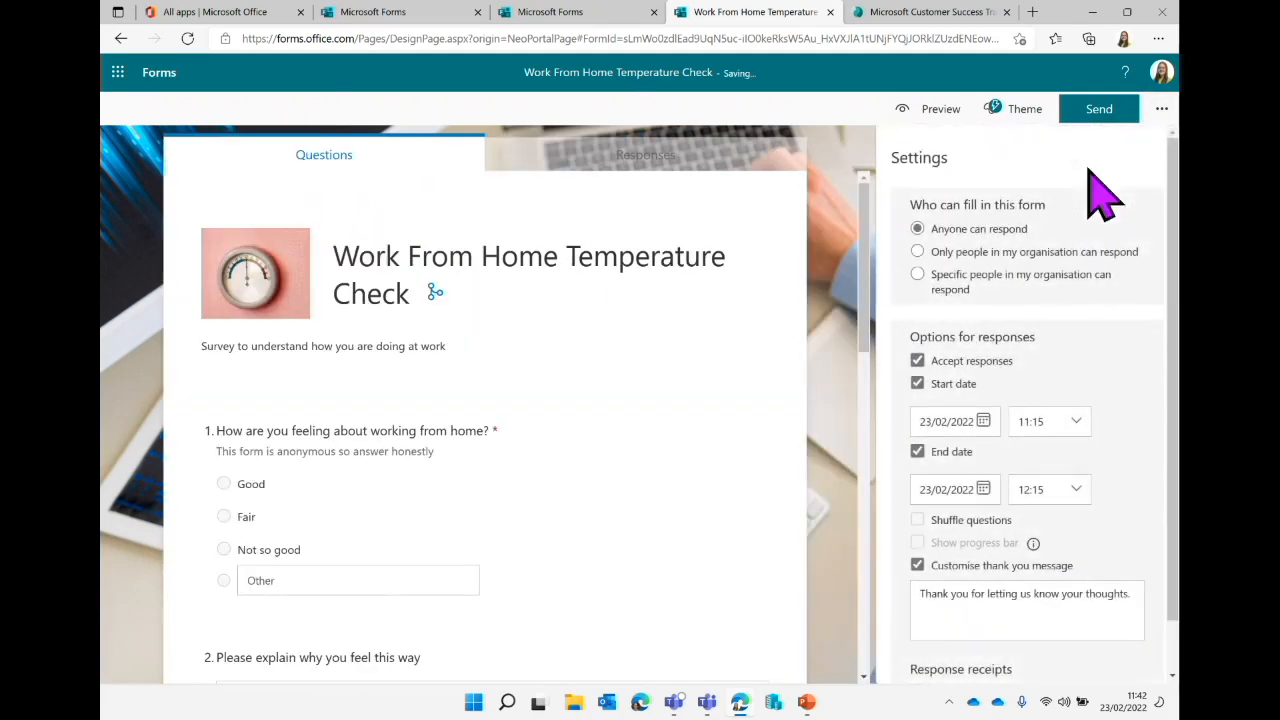
scroll(1122, 508, down, 1)
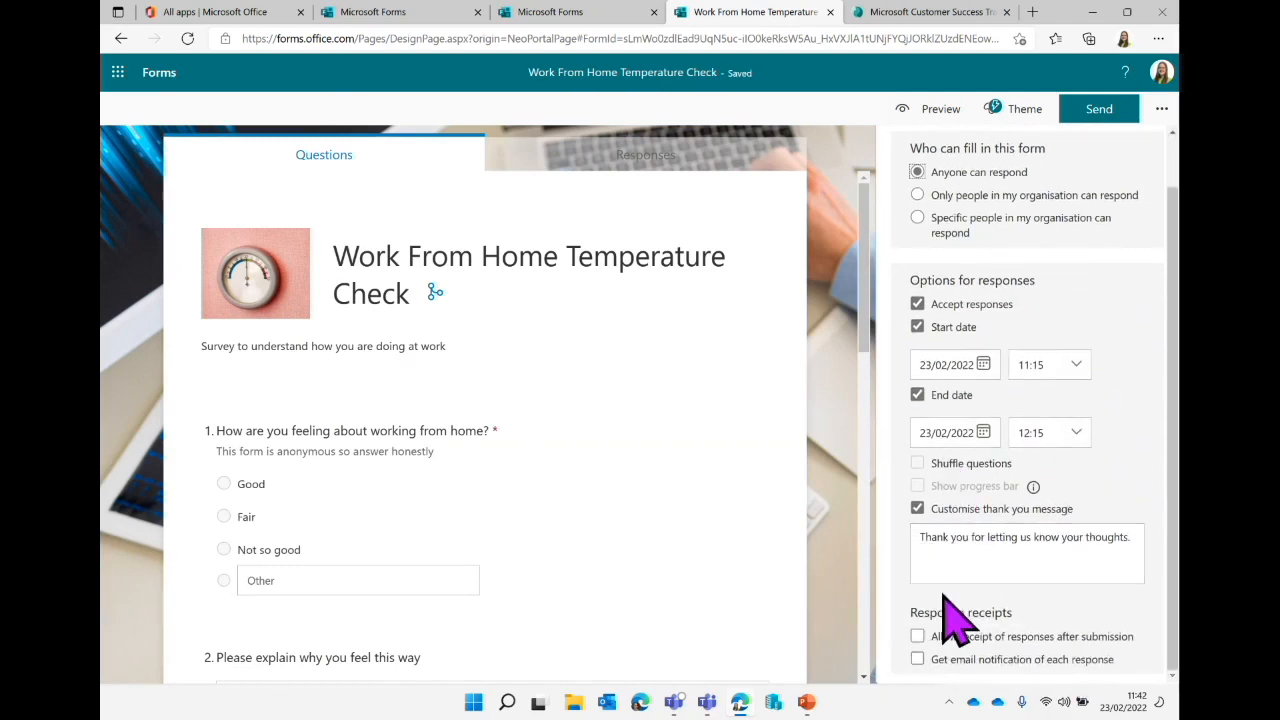
scroll(1028, 570, up, 1)
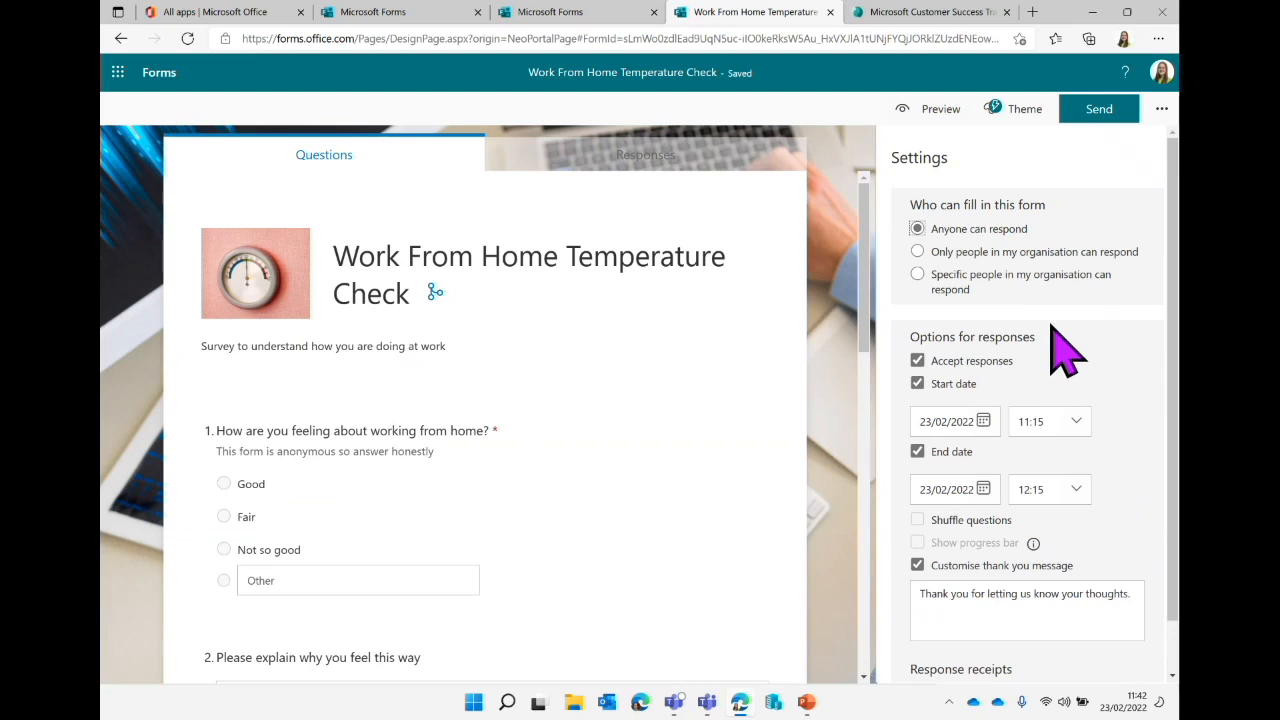
Turn off Accept responses to view the message field for recipients, and turn it back on.
click(918, 361)
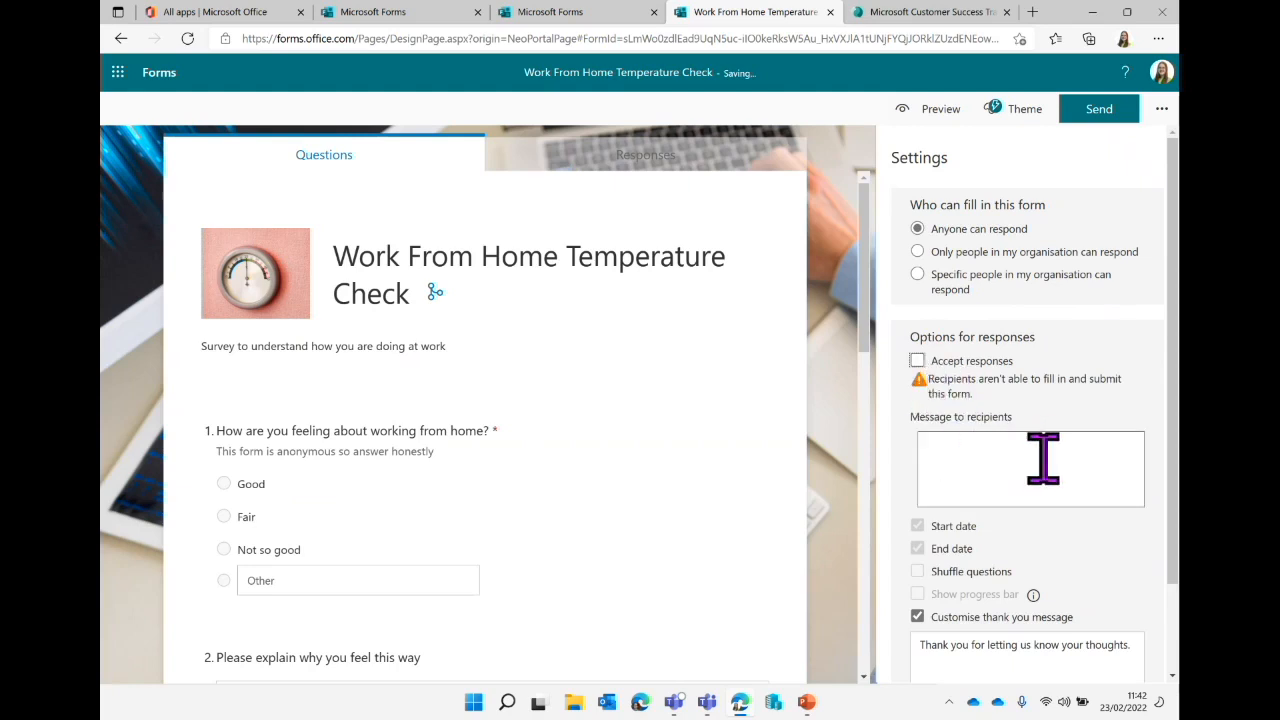
click(918, 361)
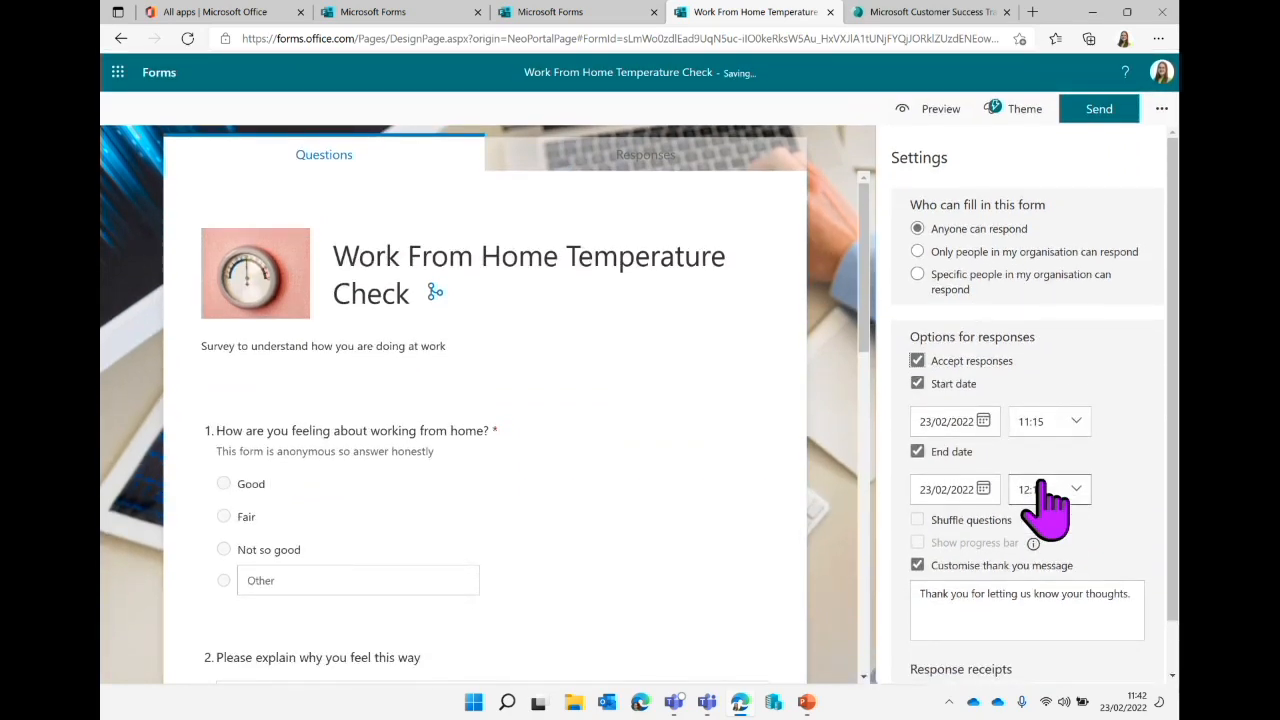
Preview the form on computer, answer question 1 with "Good" and check which questions follow.
click(938, 118)
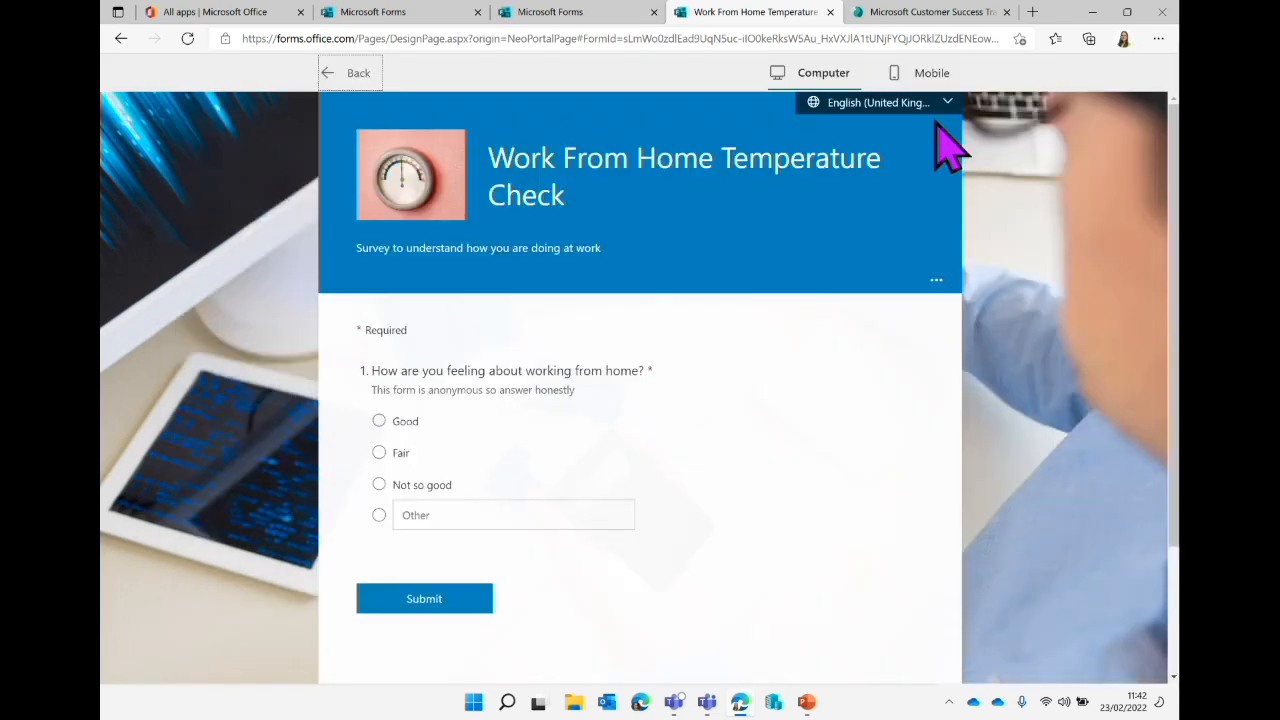
scroll(716, 430, down, 2)
scroll(710, 433, up, 1)
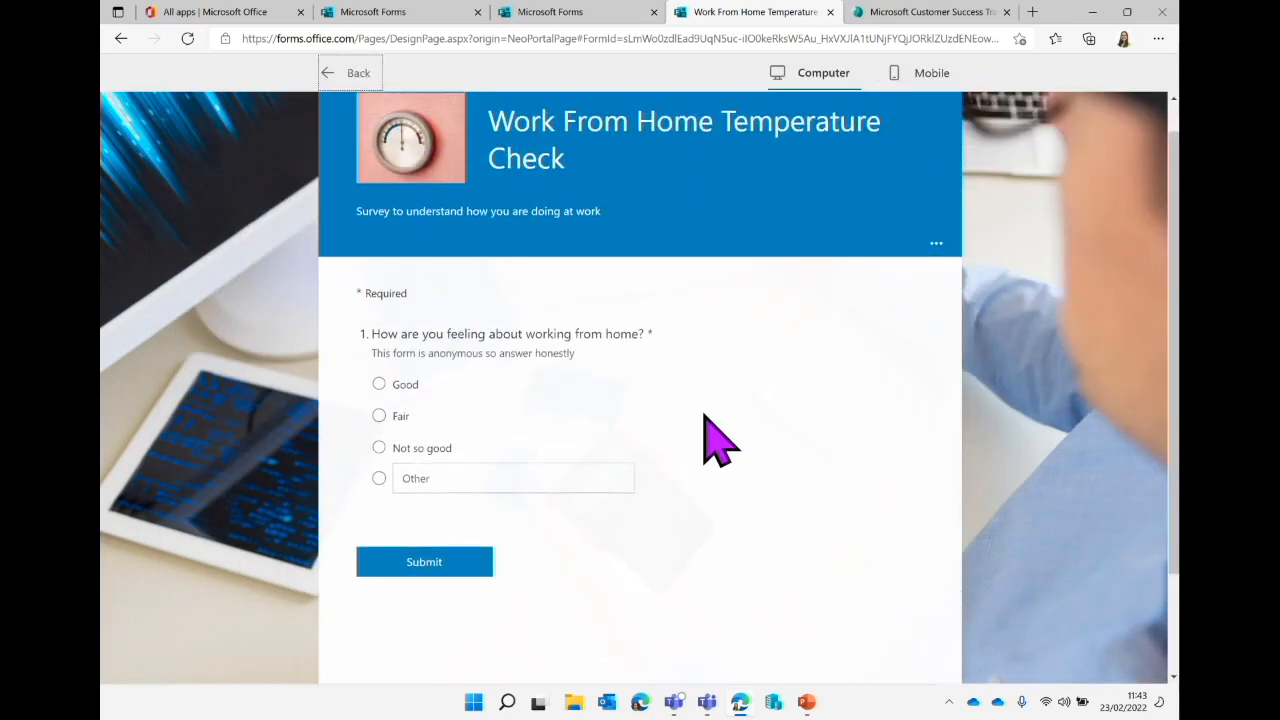
click(379, 384)
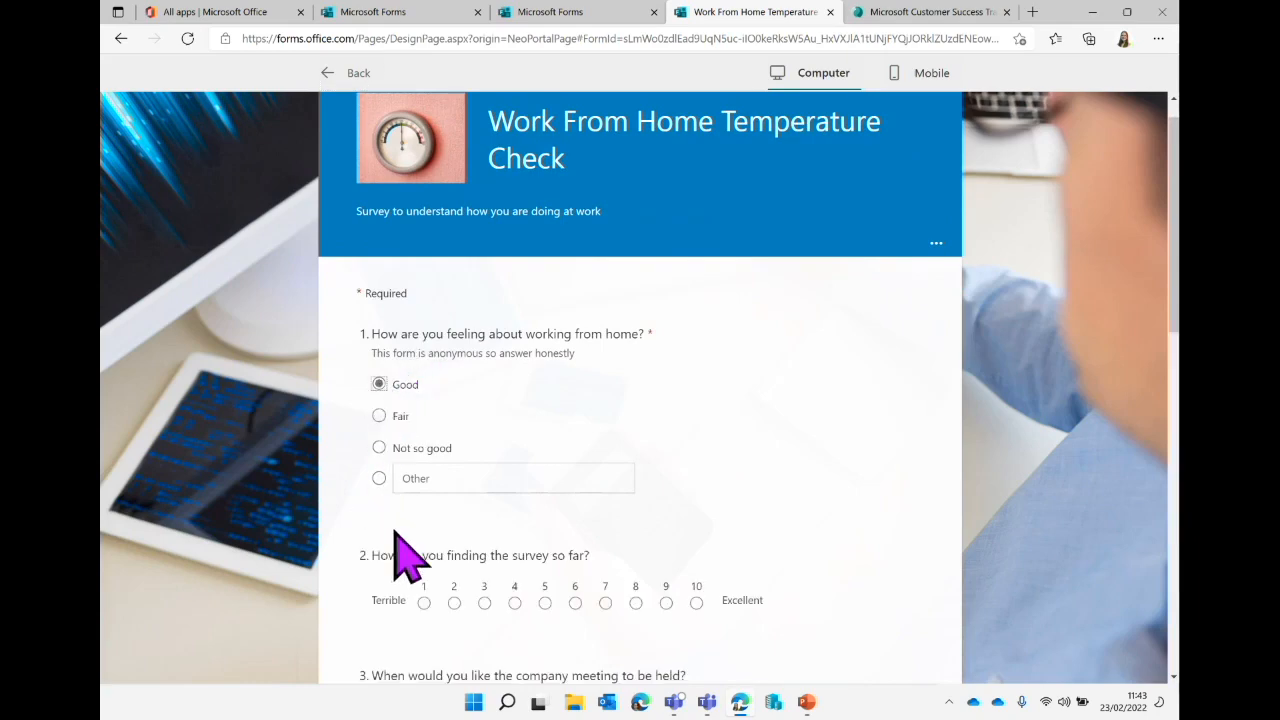
scroll(405, 555, down, 5)
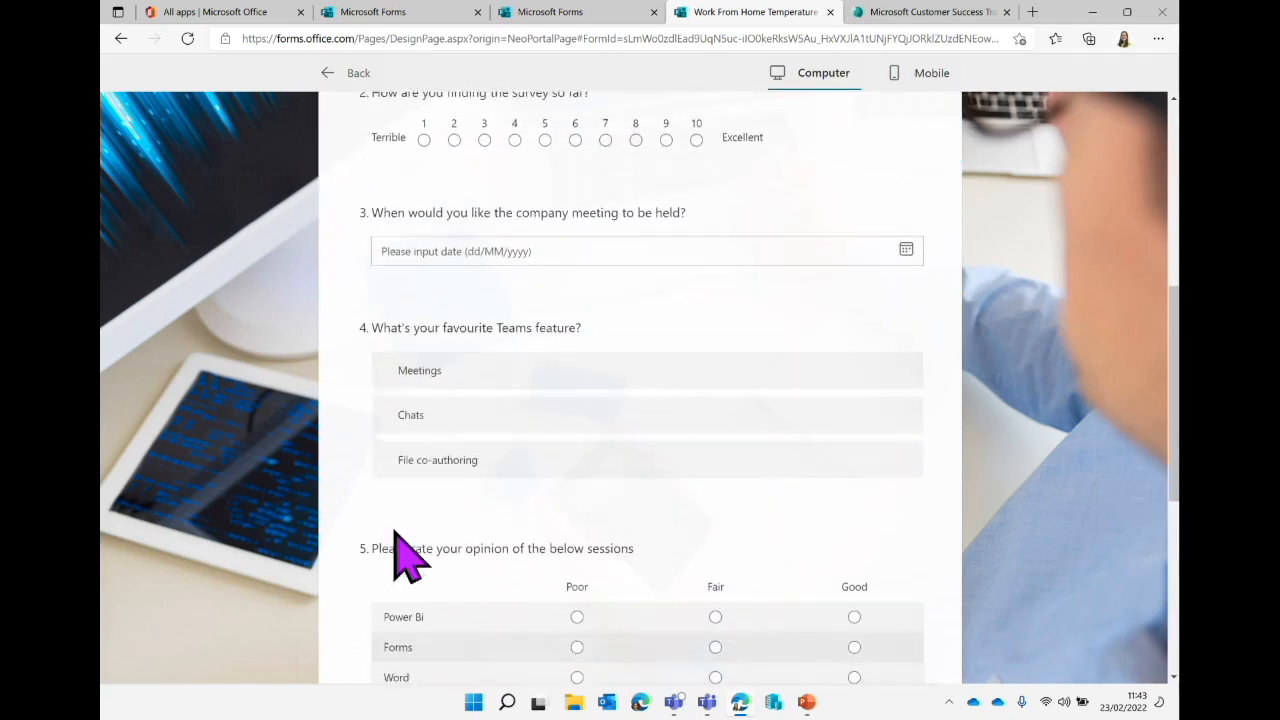
scroll(405, 555, down, 3)
scroll(405, 555, up, 8)
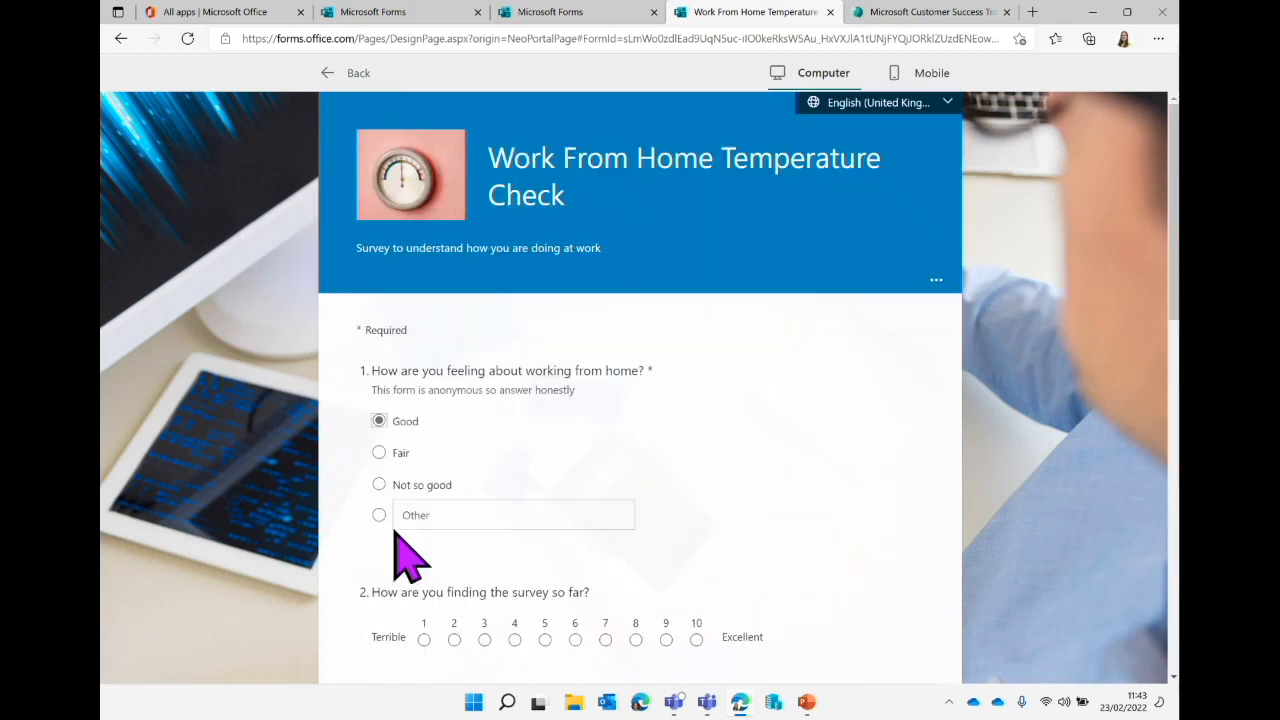
Change the question 1 answer to "Not so good" and check the questions that follow it.
click(380, 485)
scroll(520, 591, down, 2)
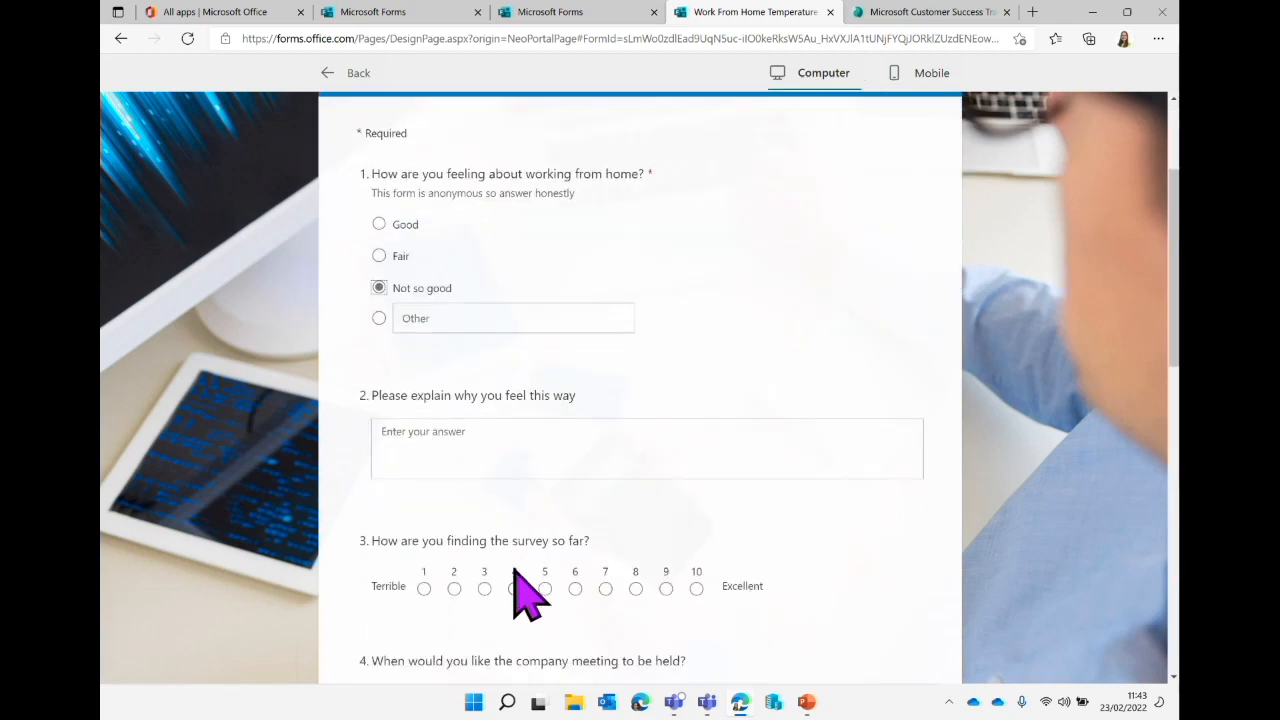
scroll(537, 561, down, 3)
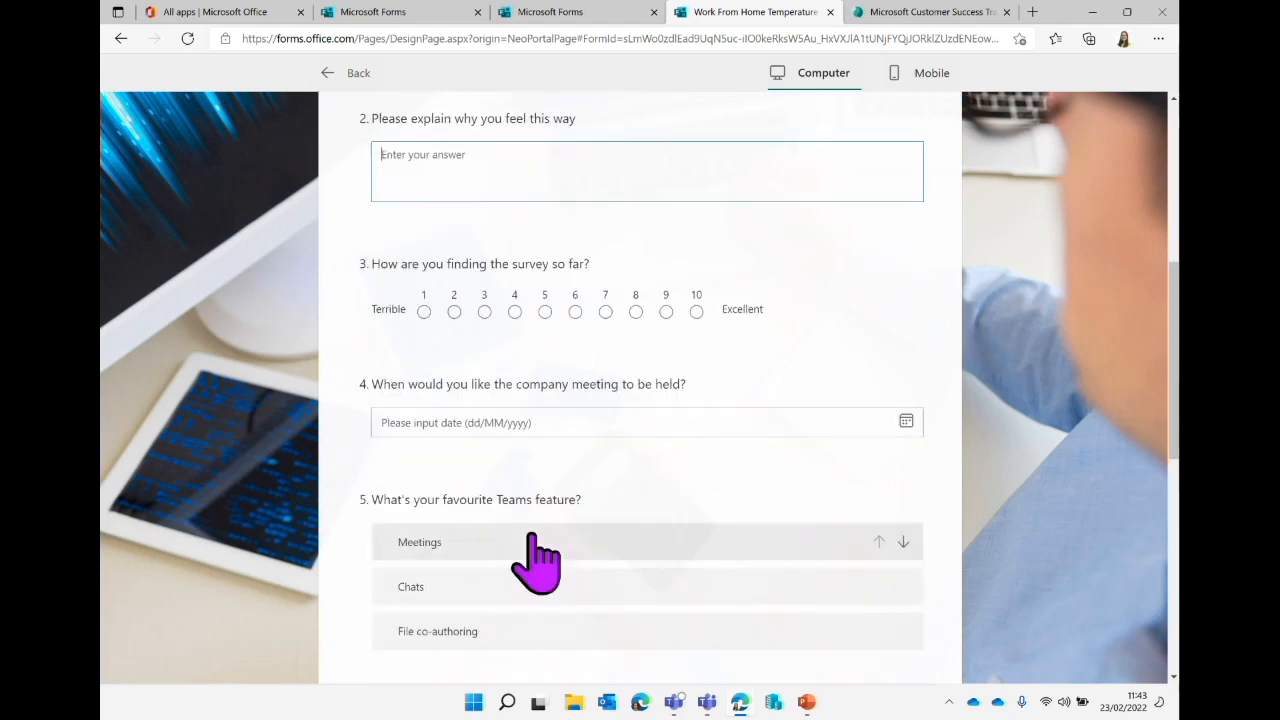
scroll(610, 543, up, 3)
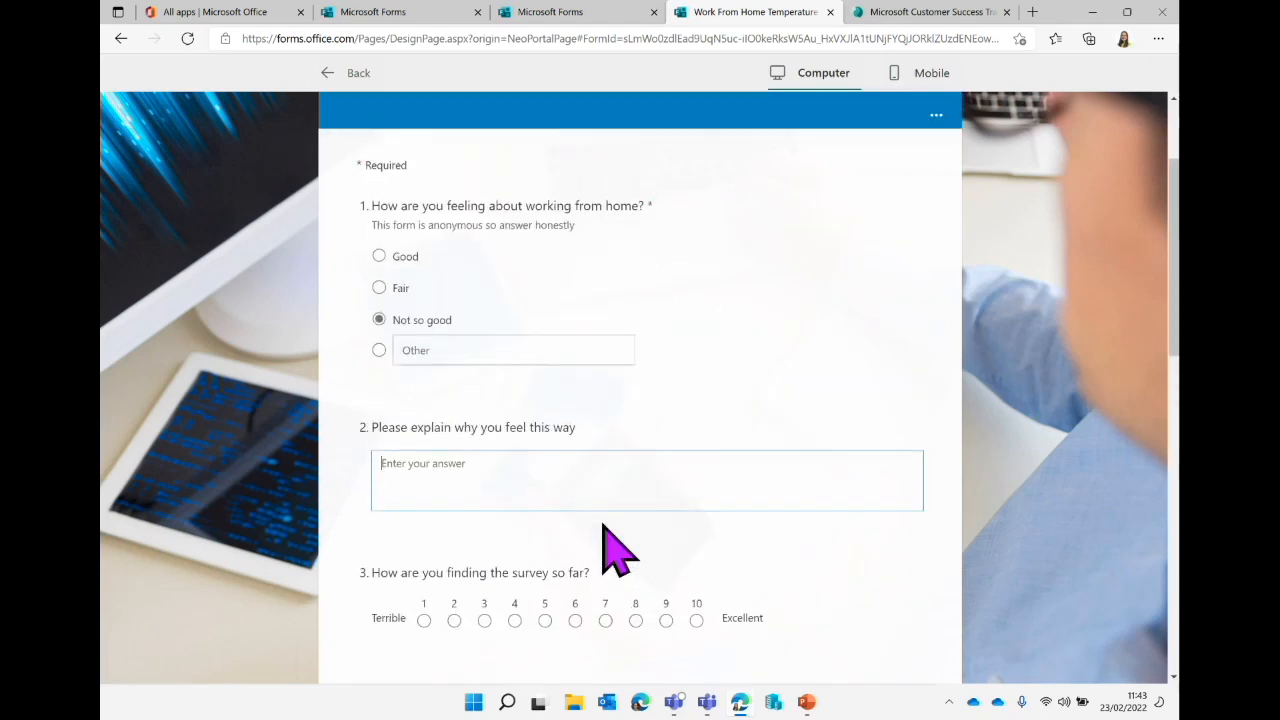
Set the question 1 answer back to "Good" and review the form down to its end.
click(380, 257)
scroll(515, 480, down, 5)
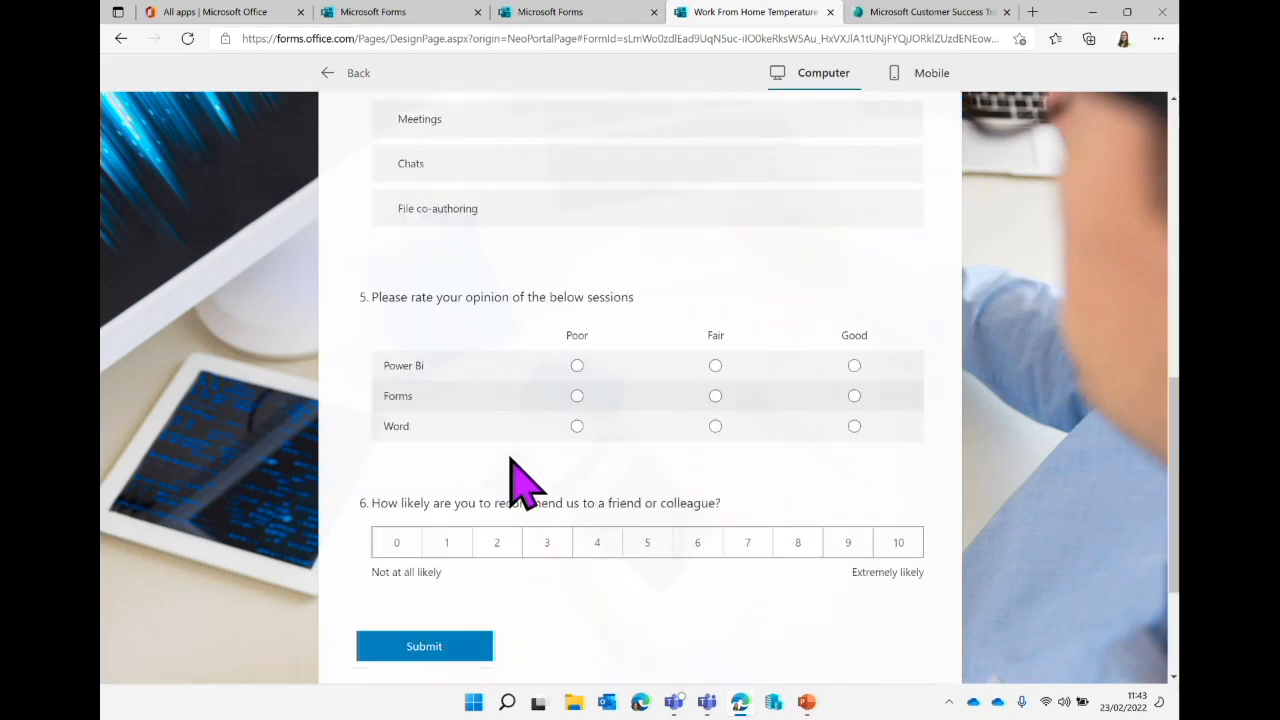
scroll(515, 480, up, 7)
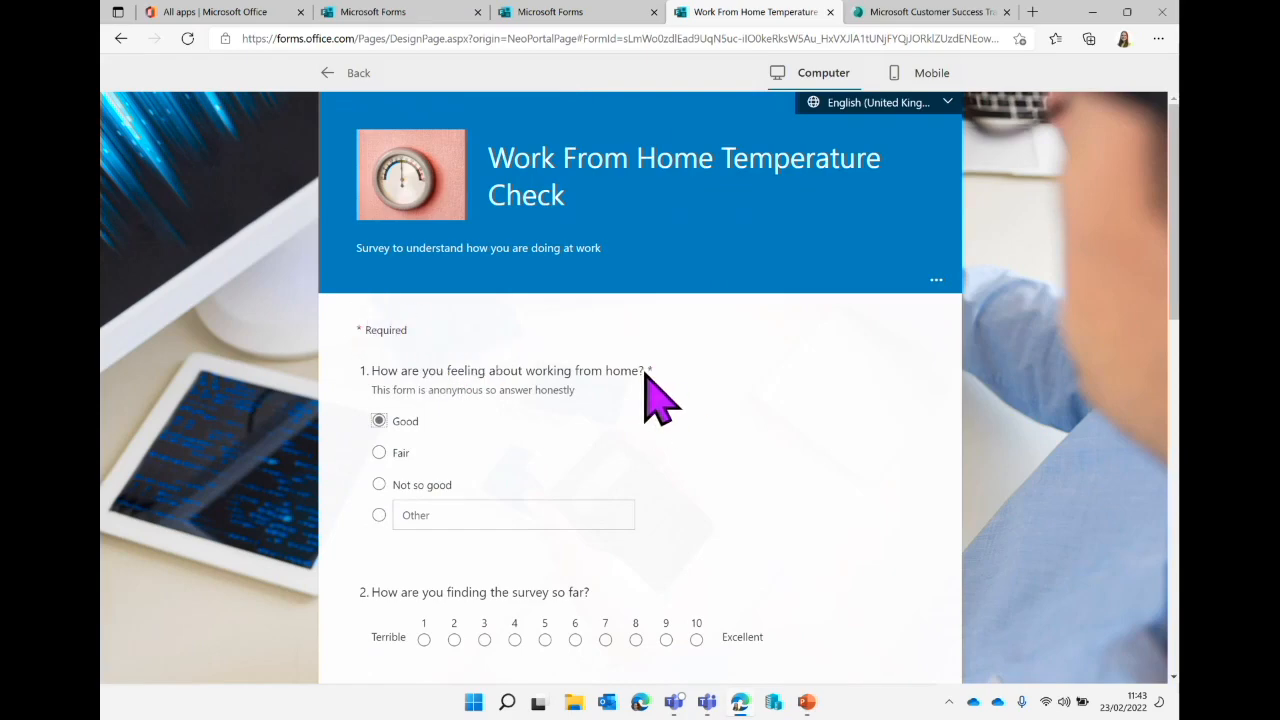
scroll(718, 465, down, 2)
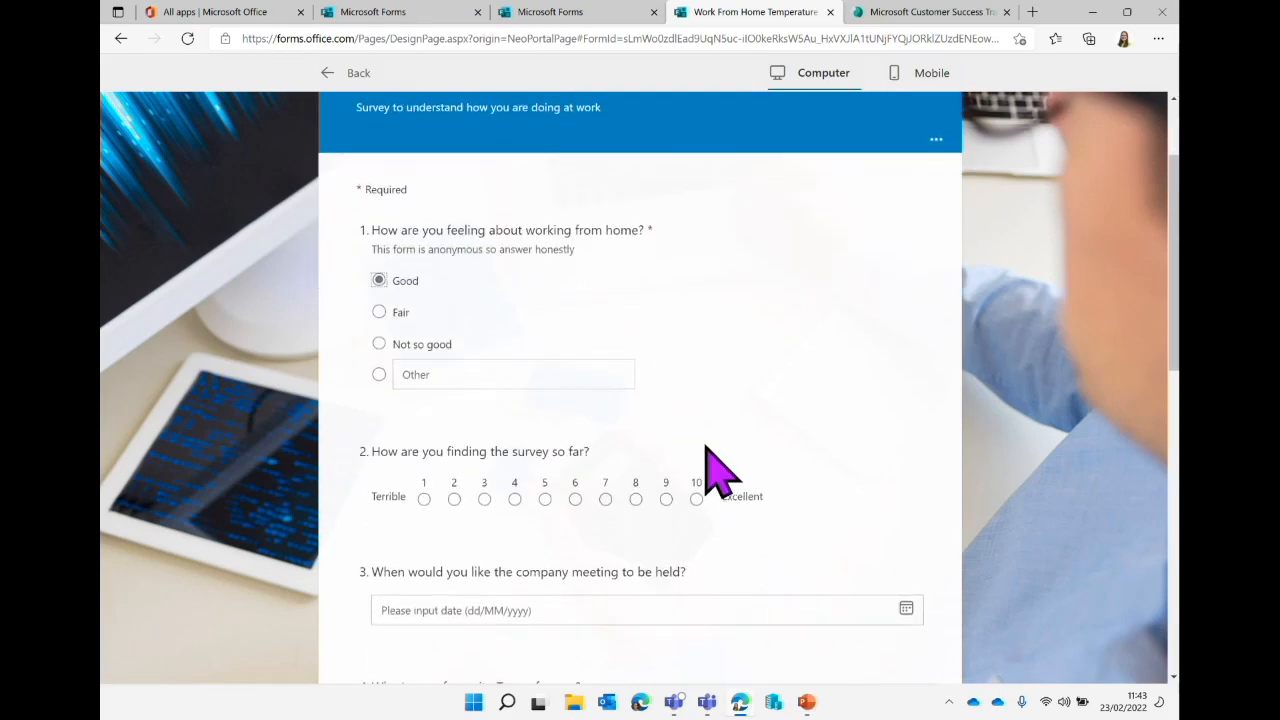
scroll(680, 560, down, 5)
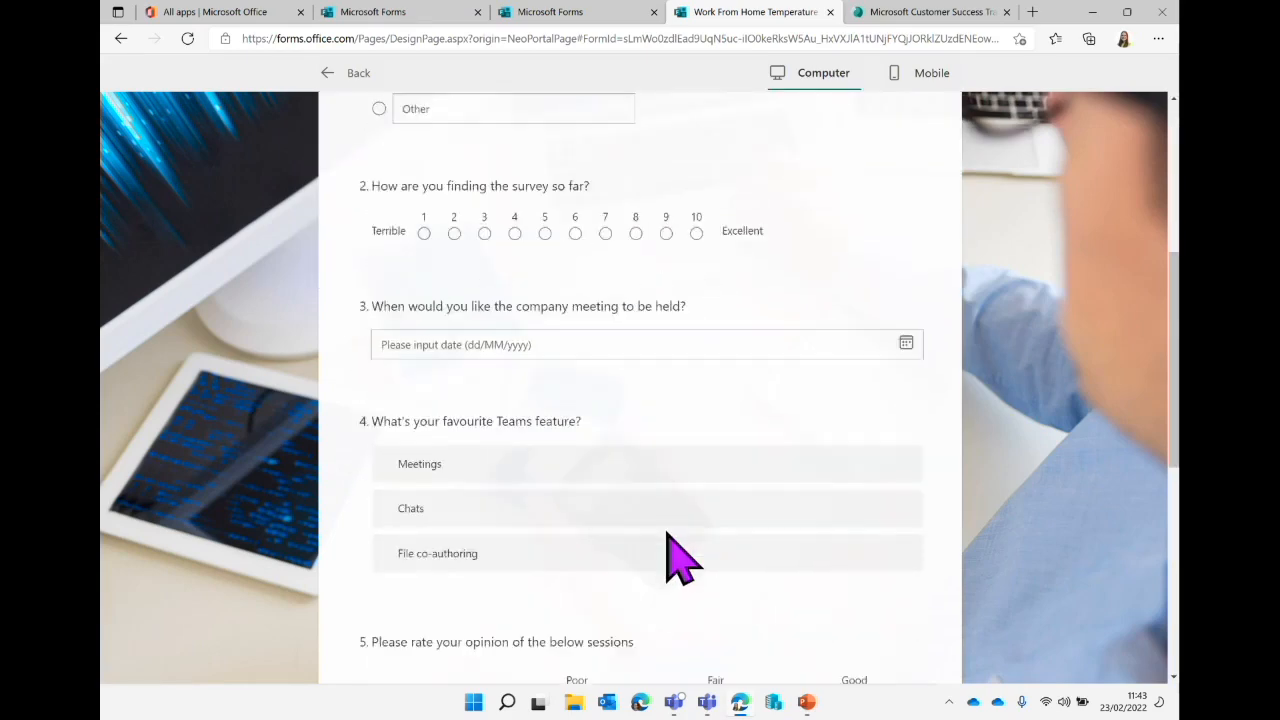
scroll(680, 560, up, 7)
scroll(680, 560, down, 3)
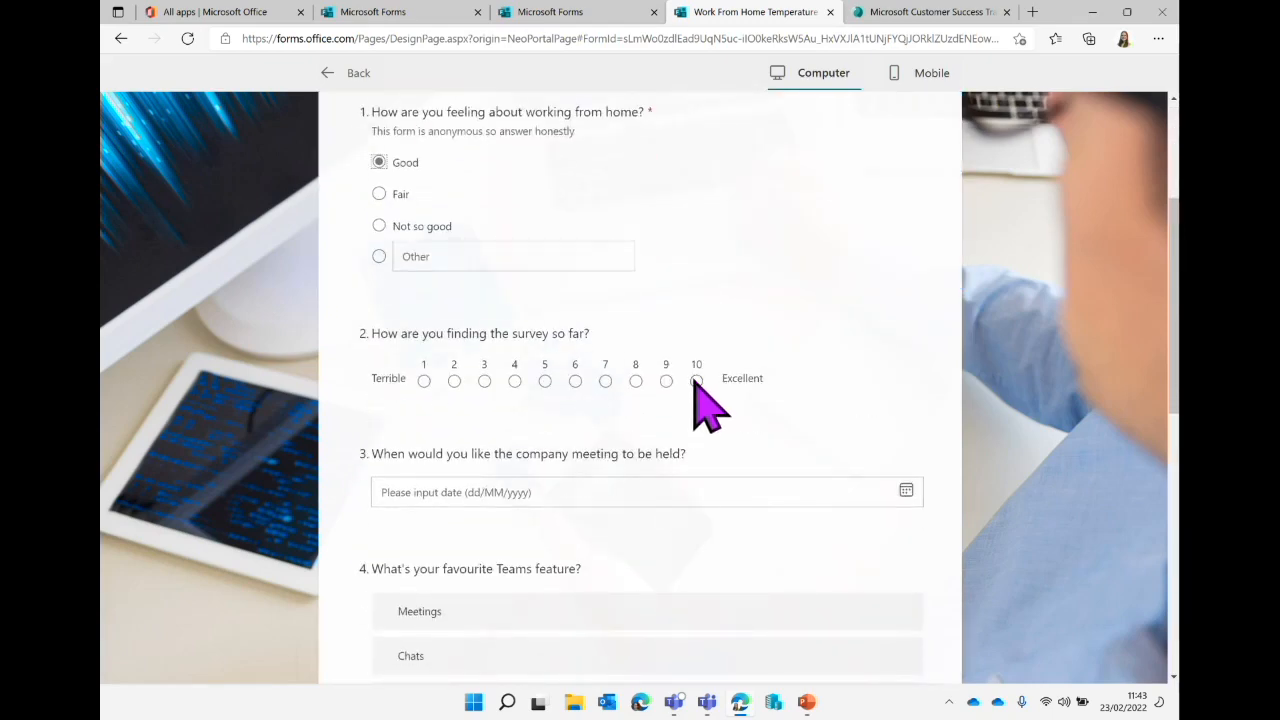
Rate the survey so far as 10 and choose 24/03/2022 as the company meeting date.
click(697, 380)
scroll(684, 465, down, 2)
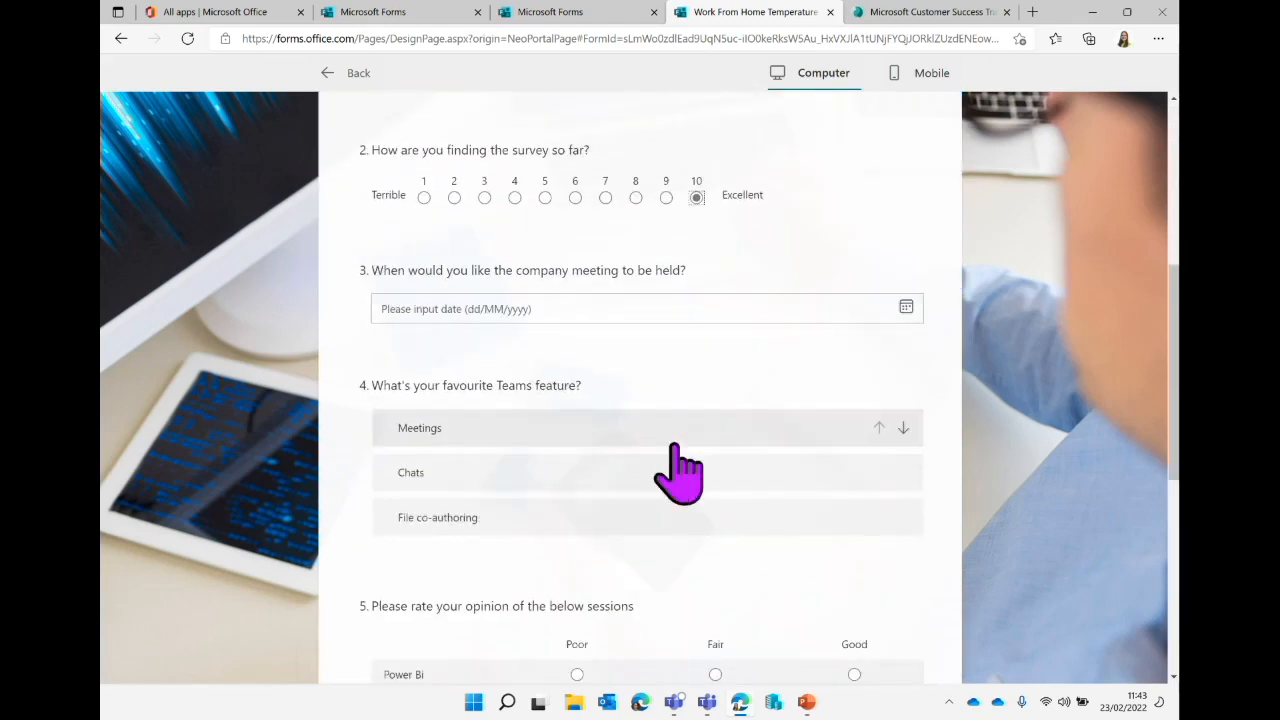
click(907, 307)
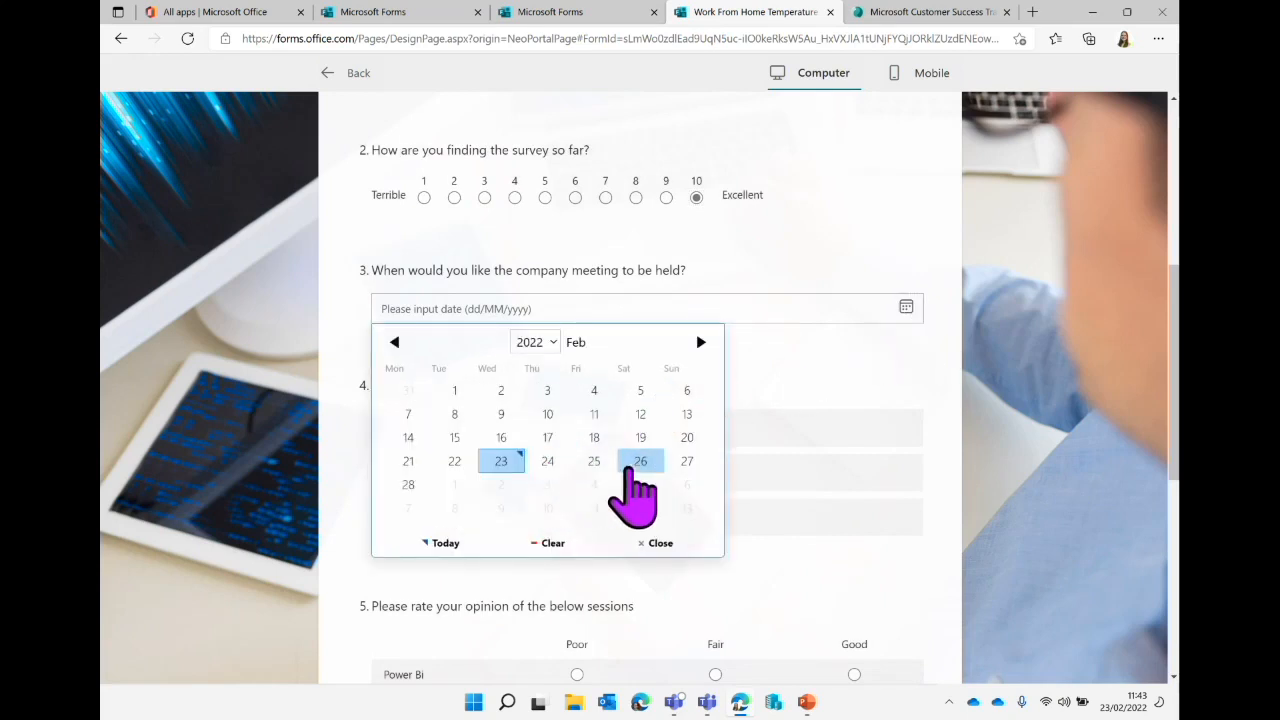
click(700, 342)
click(547, 456)
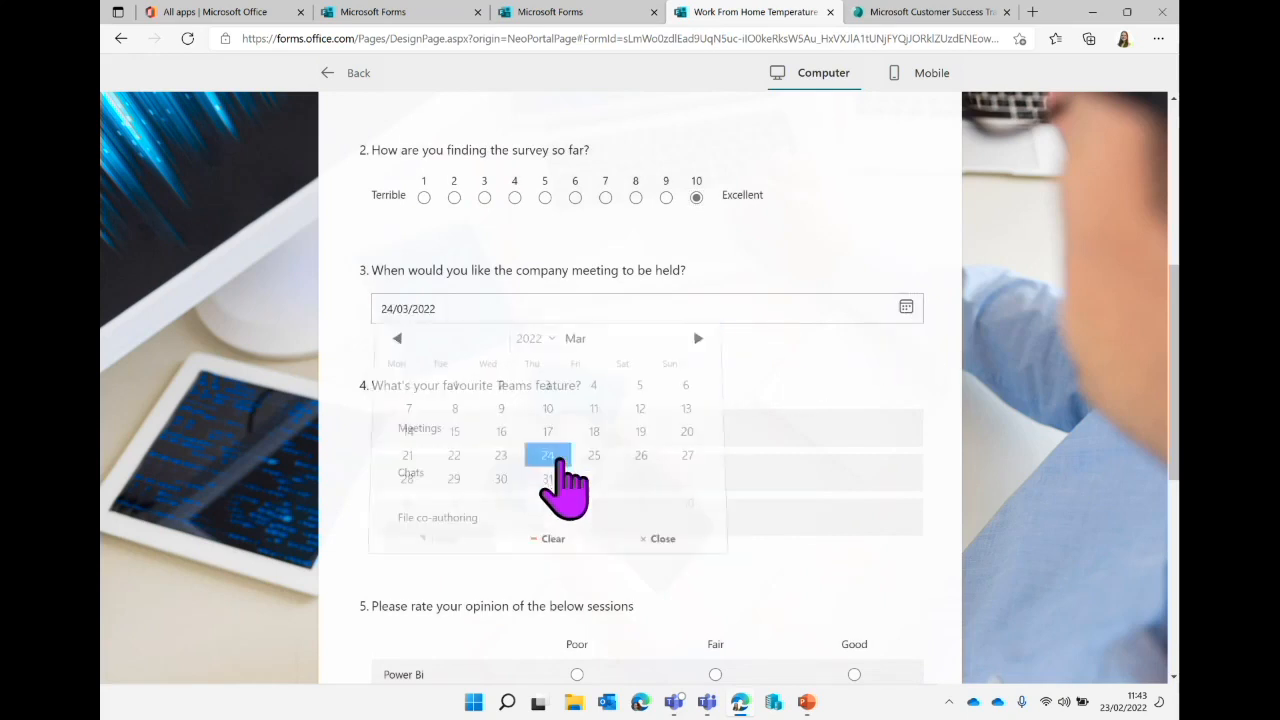
Rank the favourite Teams features in question 4 as Chats, File co-authoring, Meetings.
scroll(634, 470, down, 2)
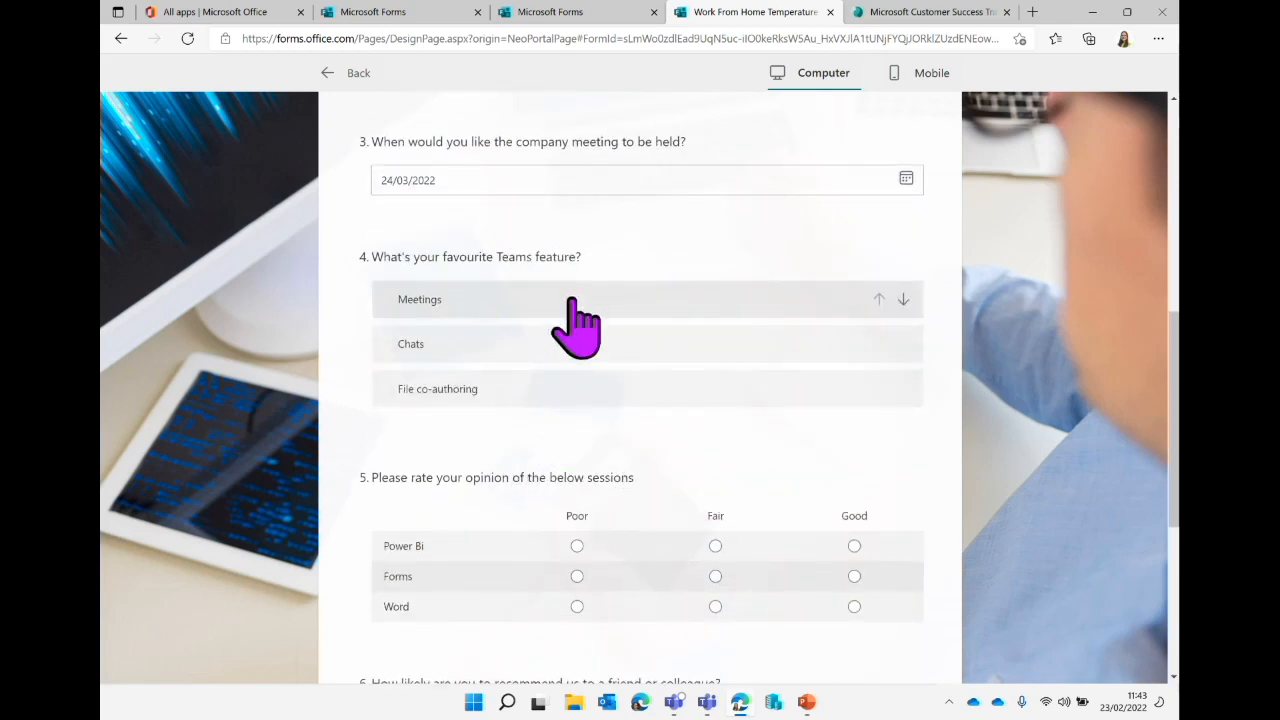
click(903, 300)
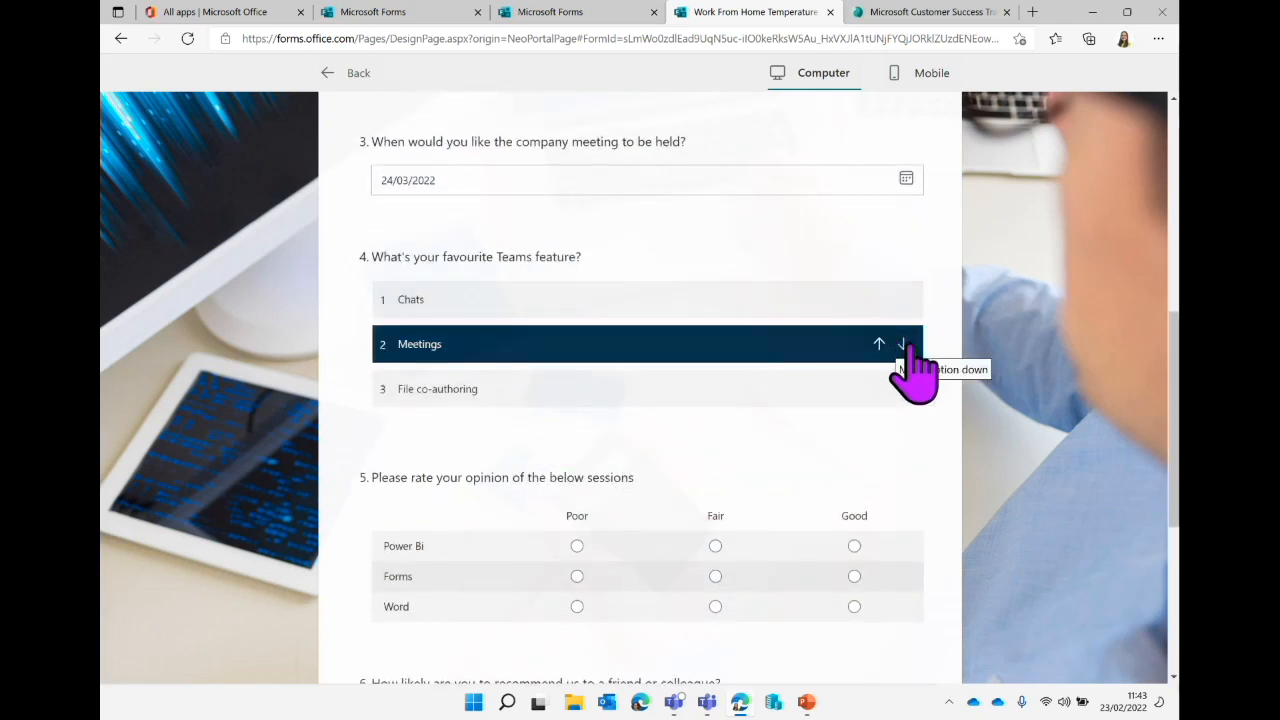
click(903, 344)
click(879, 344)
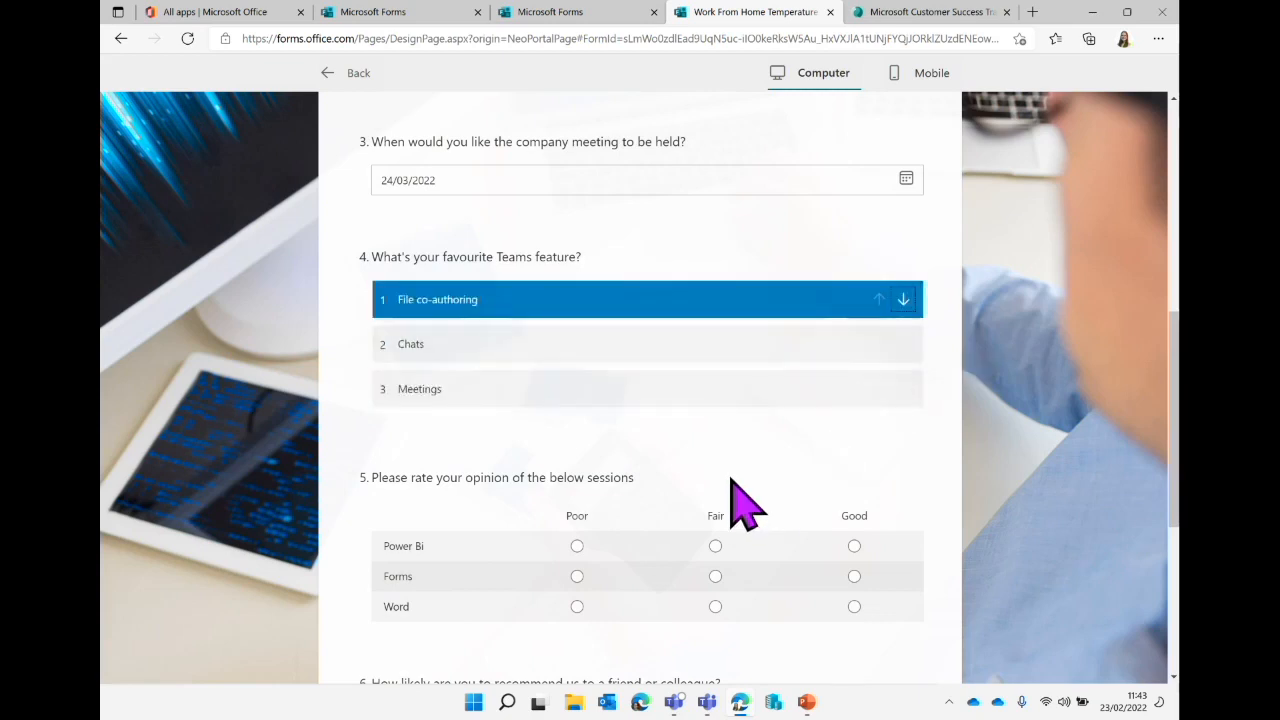
click(903, 299)
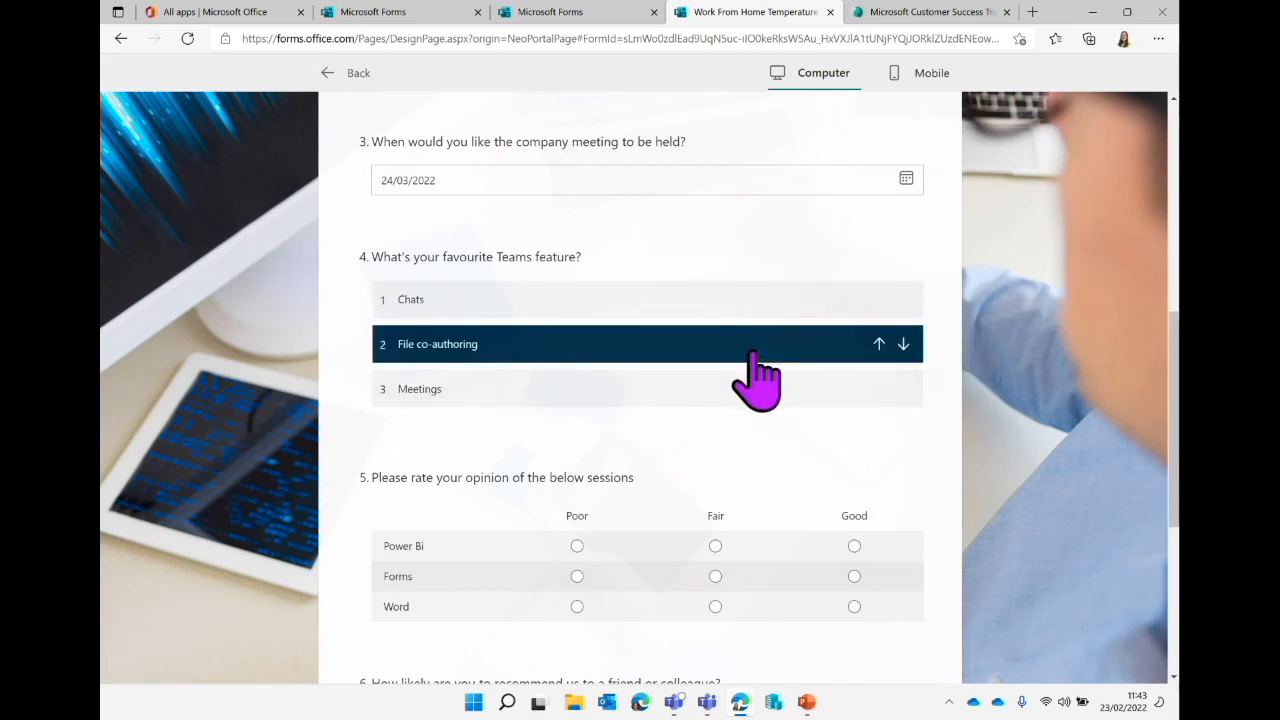
Rate the Power Bi, Forms and Word sessions as Good, set the recommendation score to 10 and submit the response.
scroll(650, 437, down, 2)
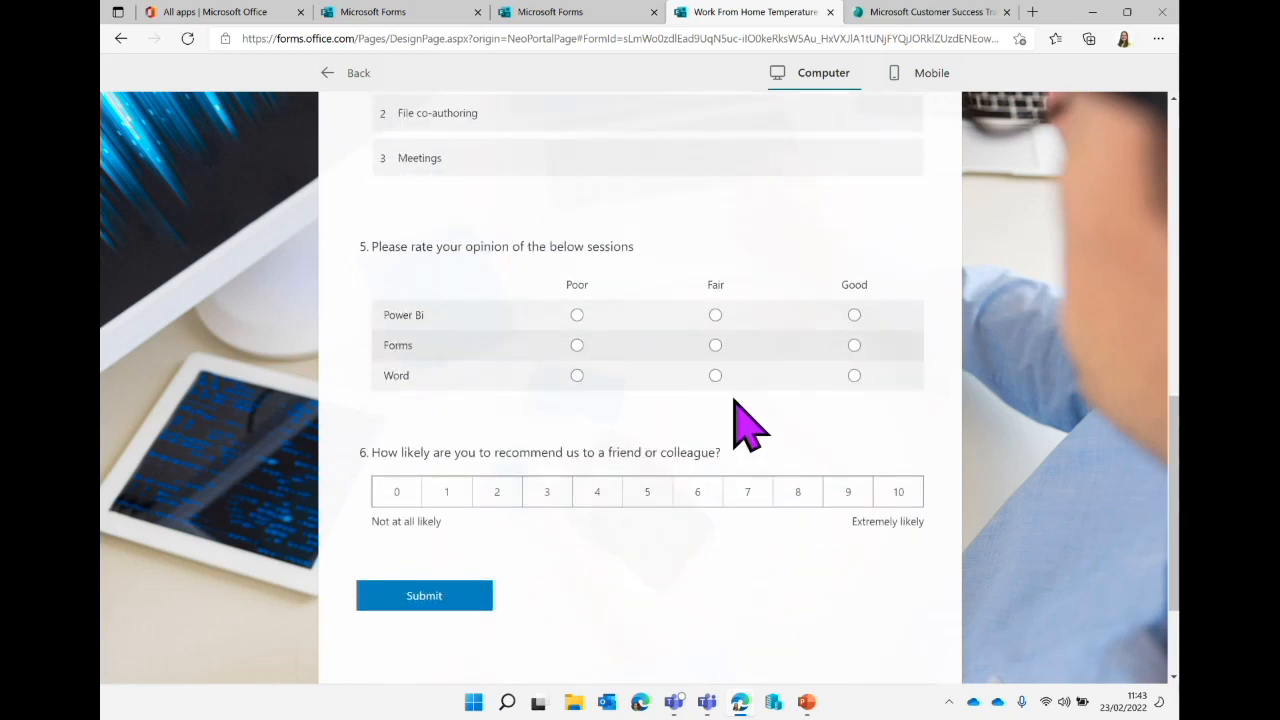
click(853, 315)
click(898, 491)
click(458, 602)
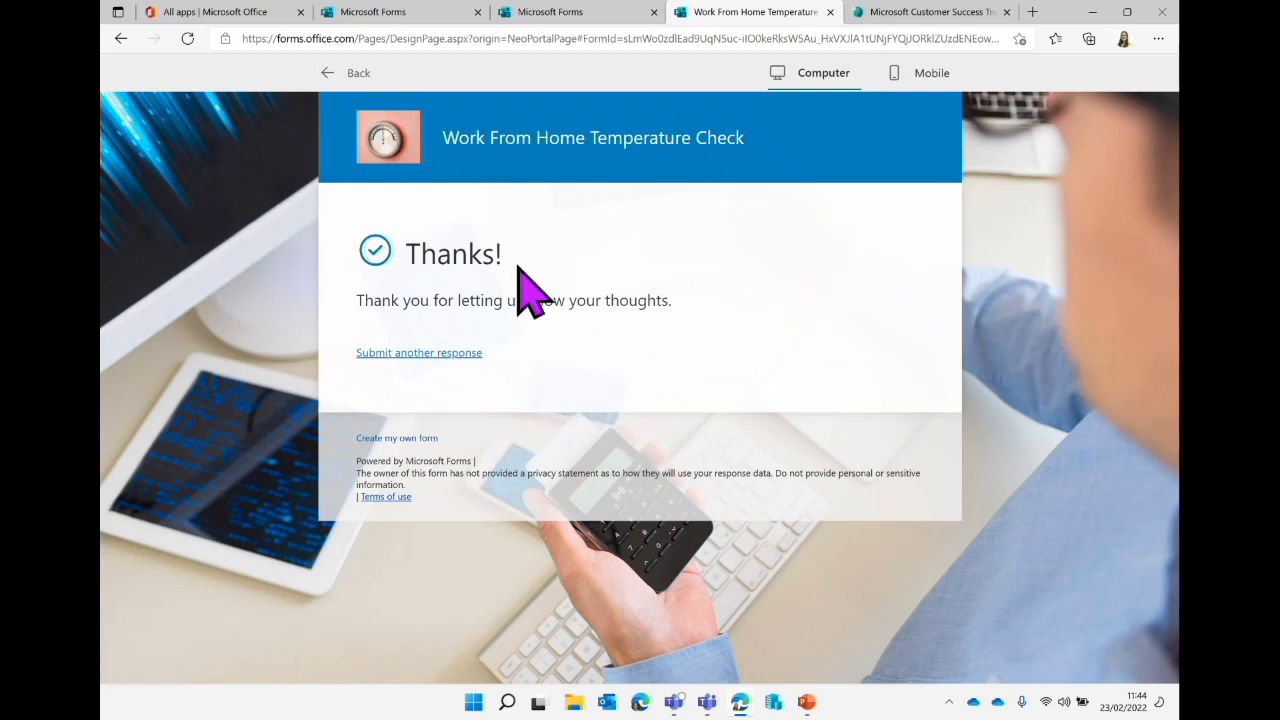
Start another response and look over the blank form in the mobile preview.
click(448, 354)
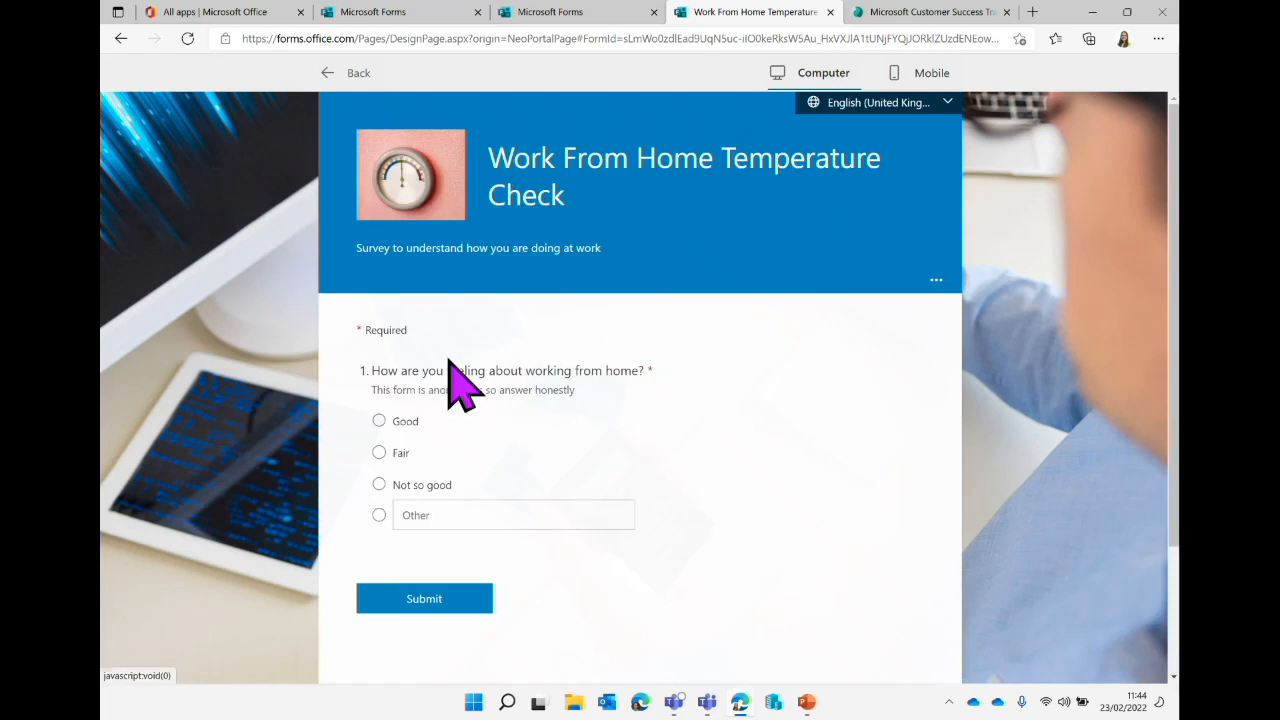
click(910, 74)
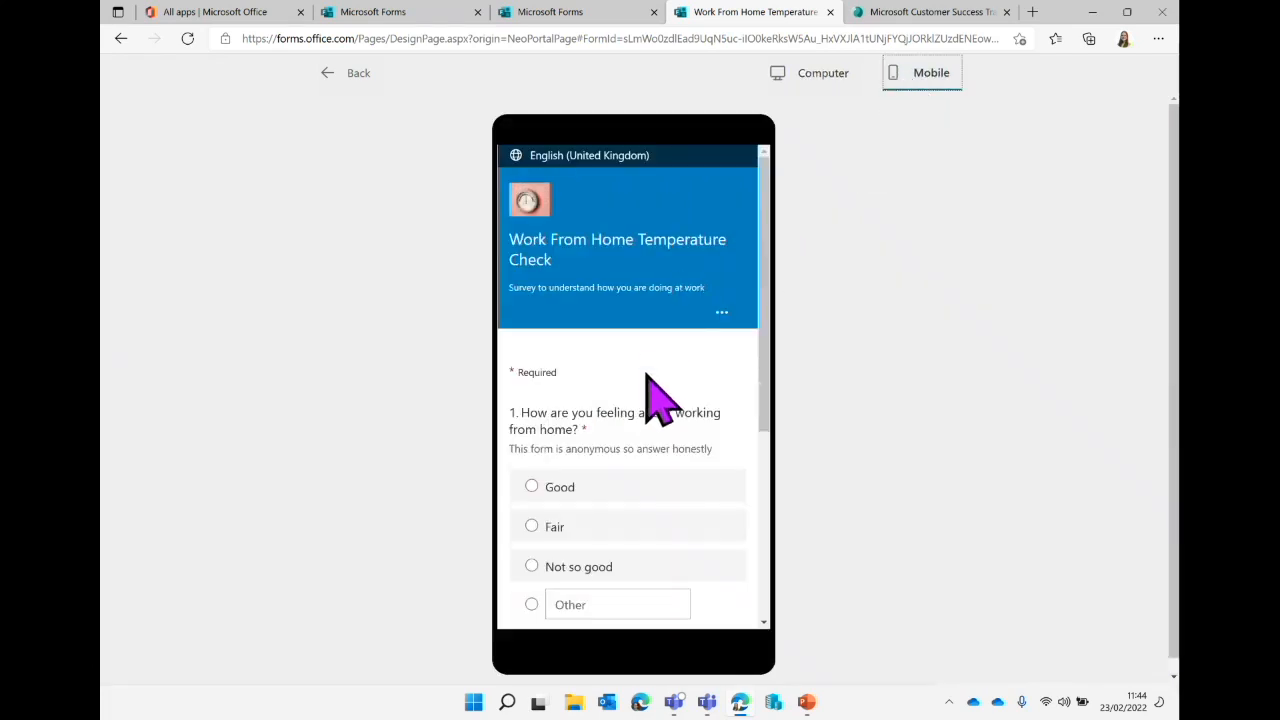
scroll(652, 395, down, 2)
scroll(646, 371, down, 3)
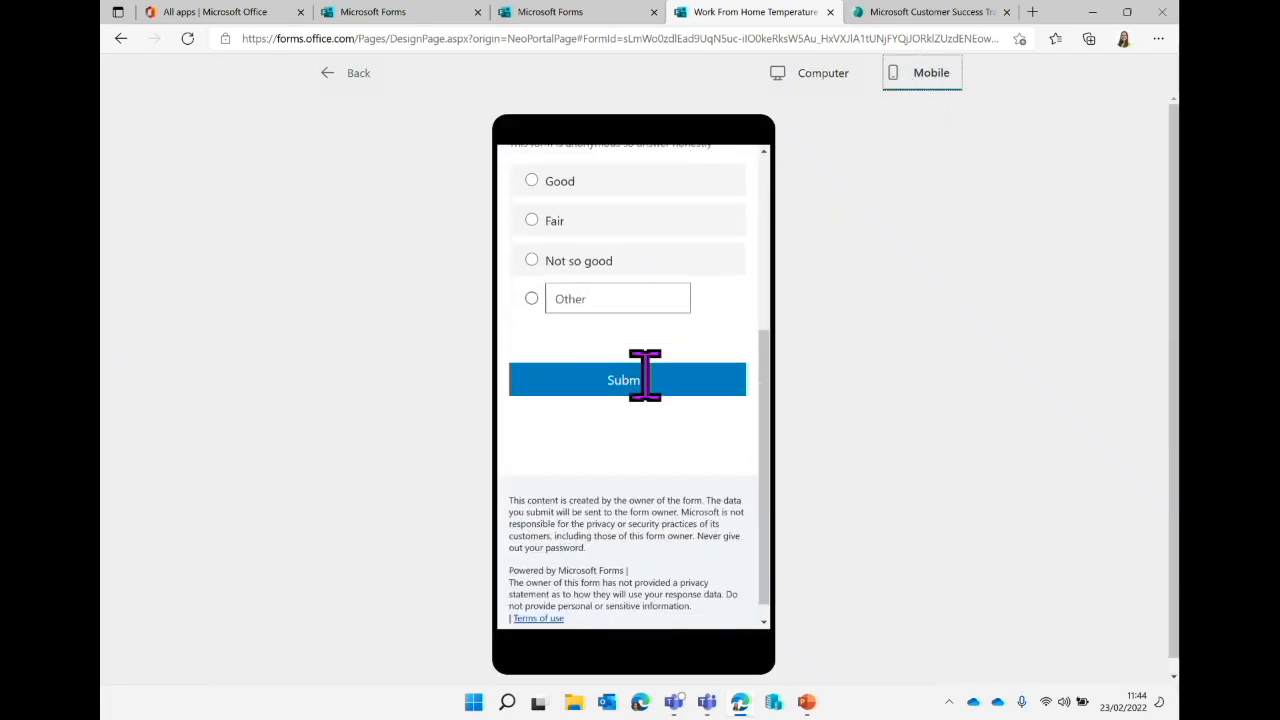
scroll(646, 371, up, 2)
Answer question 1 with "Good" in the mobile preview and review how the follow-up questions are laid out.
click(531, 318)
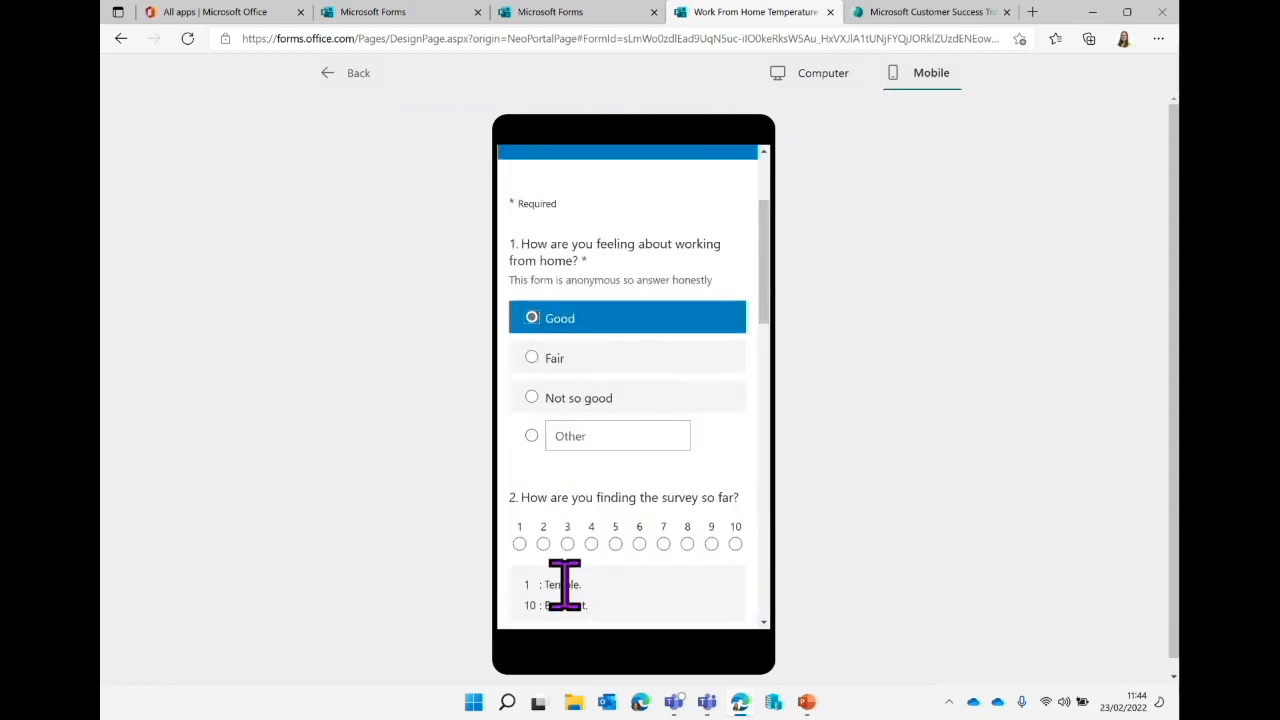
scroll(563, 586, down, 5)
scroll(567, 600, down, 5)
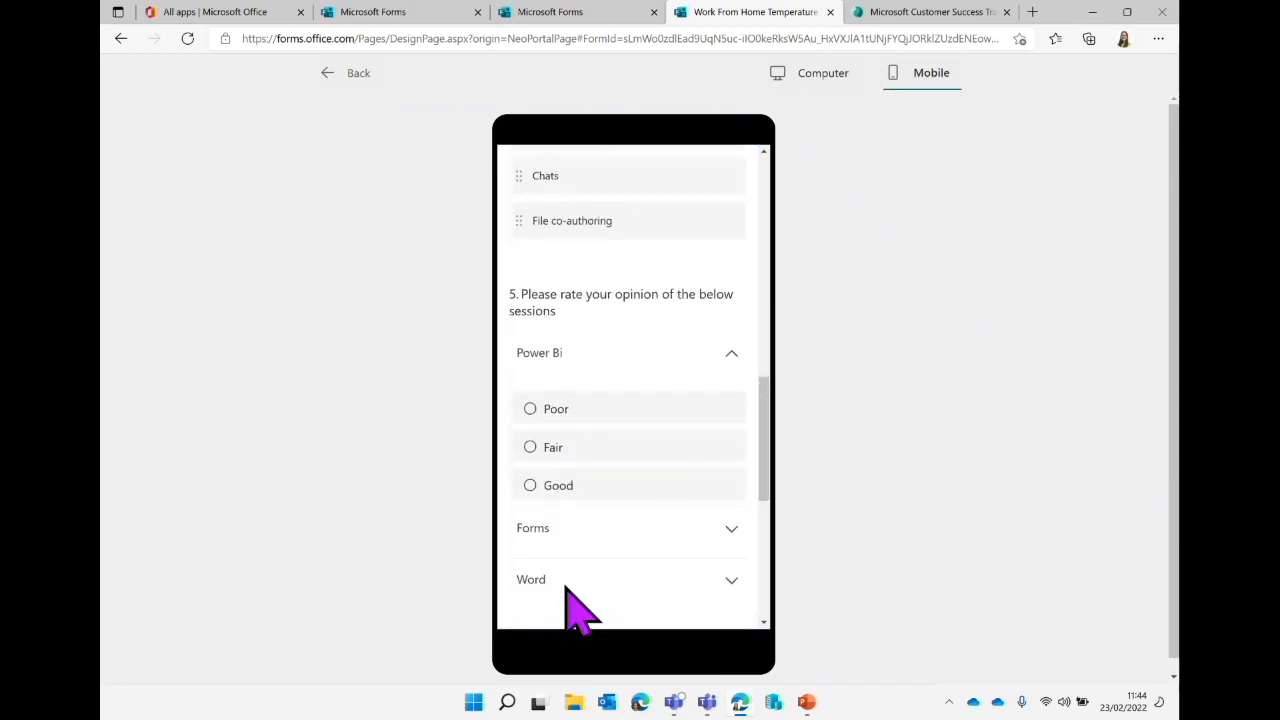
scroll(567, 604, up, 8)
scroll(575, 605, up, 3)
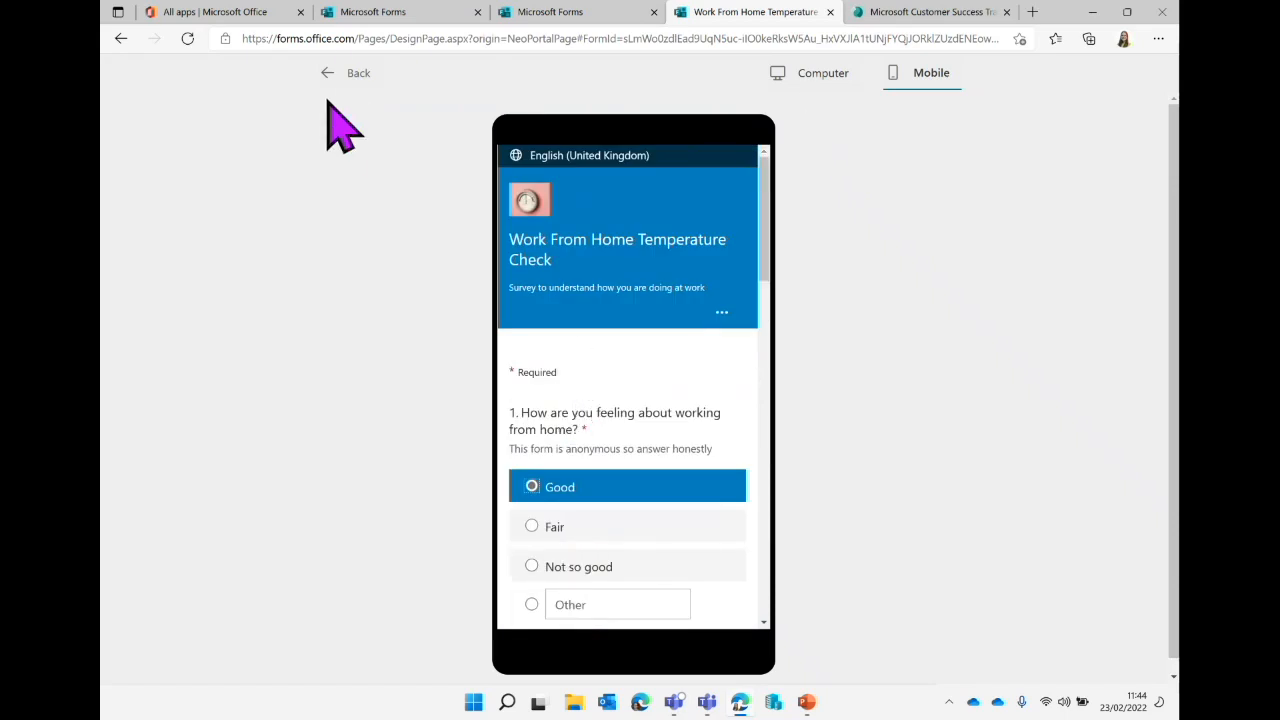
Leave the preview and check the form's response count, average completion time and status in the responses summary.
click(345, 73)
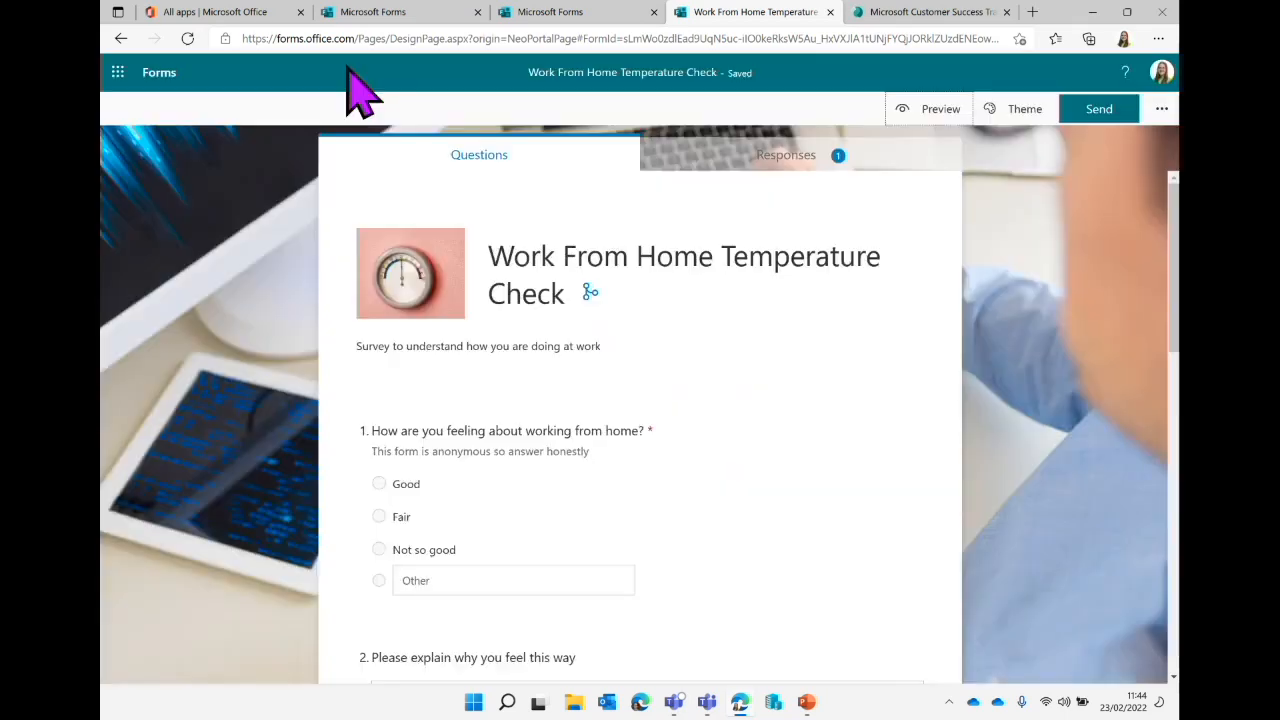
click(727, 152)
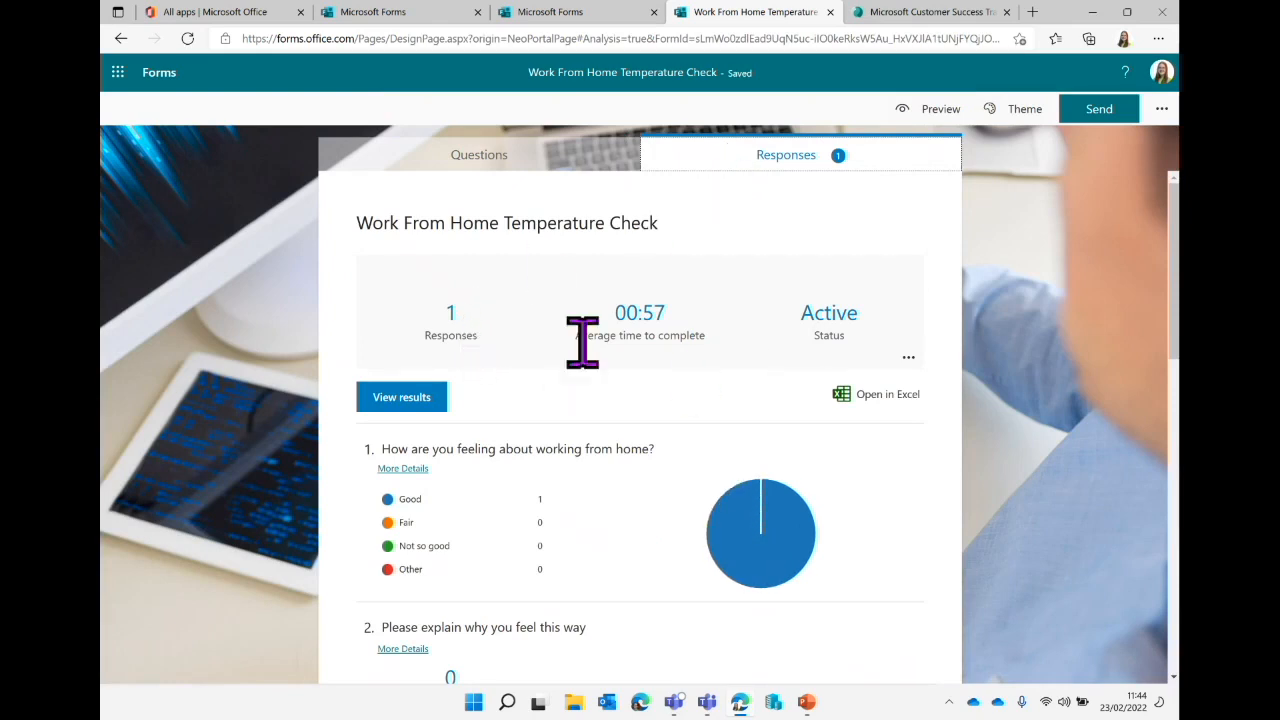
drag(438, 311, 494, 334)
click(534, 359)
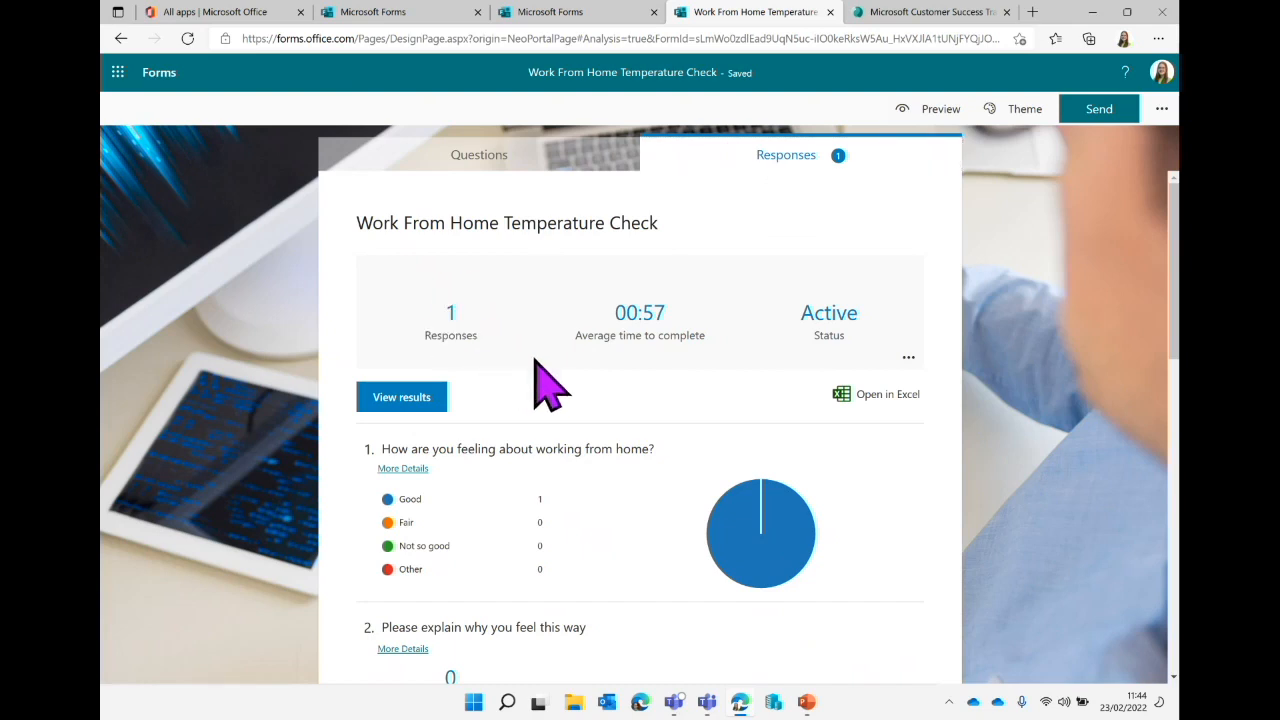
drag(609, 317, 706, 329)
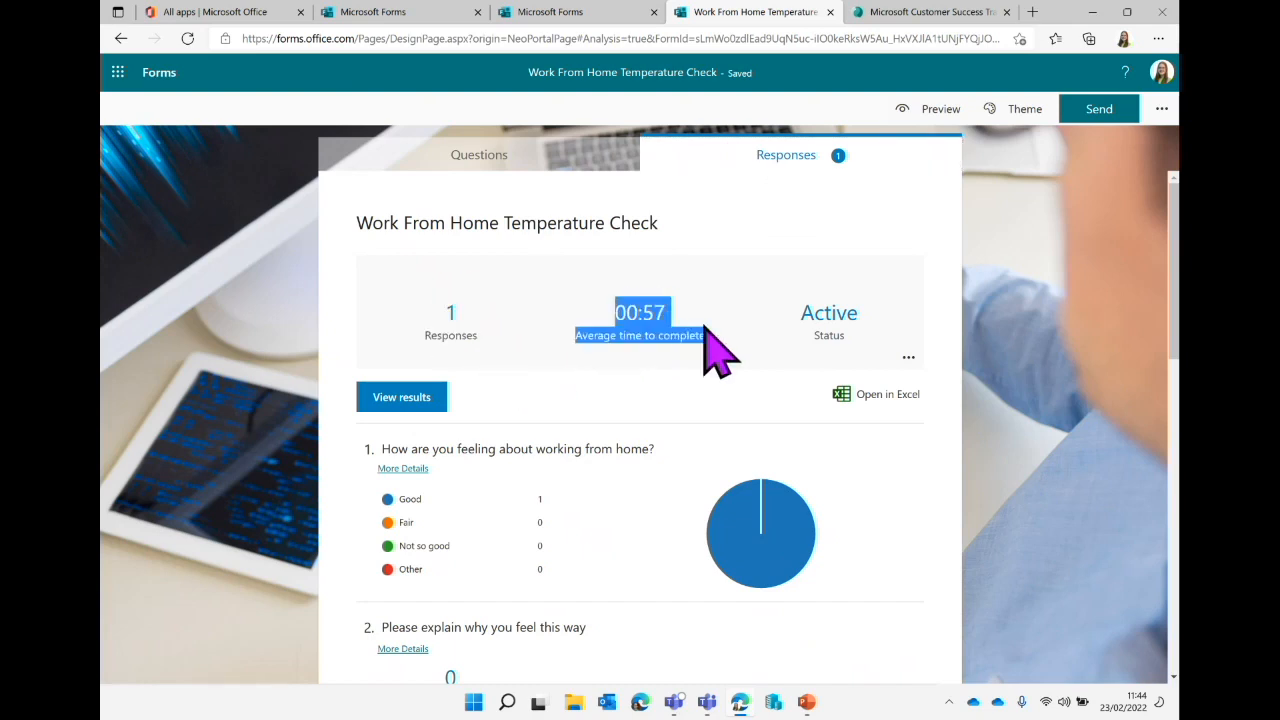
click(716, 340)
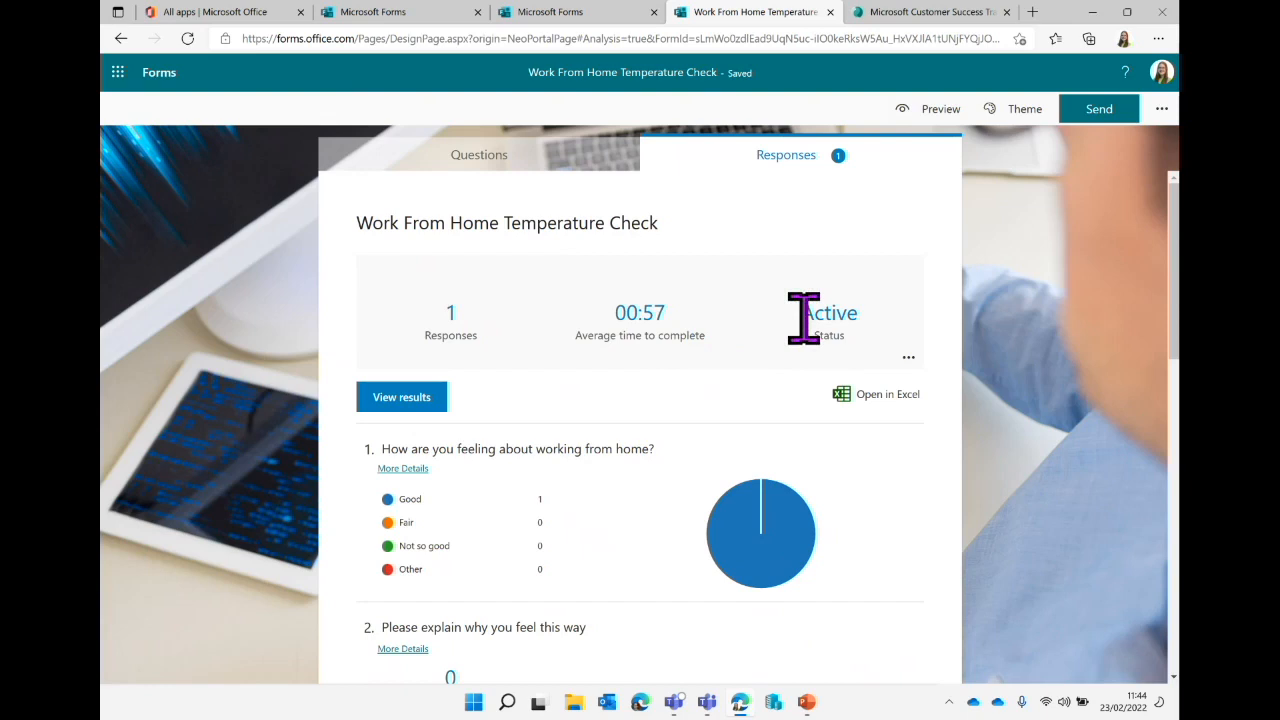
drag(803, 316, 862, 316)
click(776, 356)
Review the response summaries for questions 1 to 4, including the pie chart on feelings about working from home.
scroll(790, 362, down, 2)
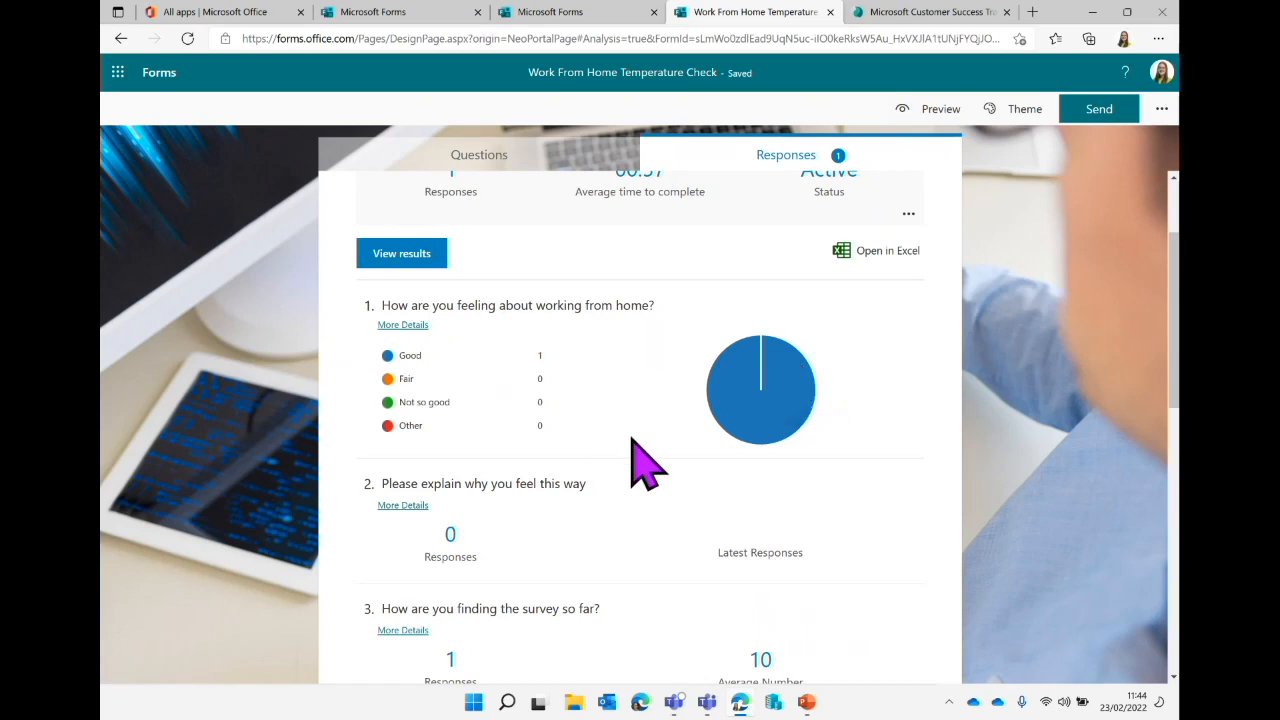
scroll(646, 460, down, 1)
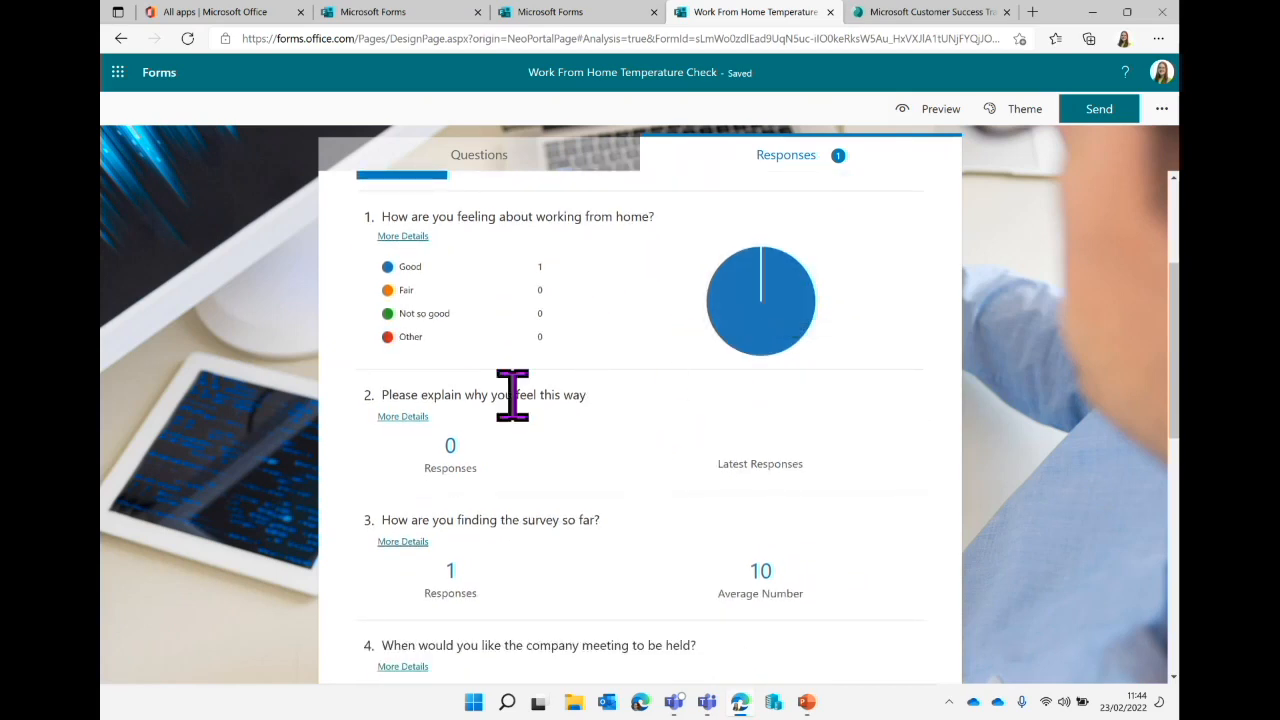
scroll(674, 471, down, 1)
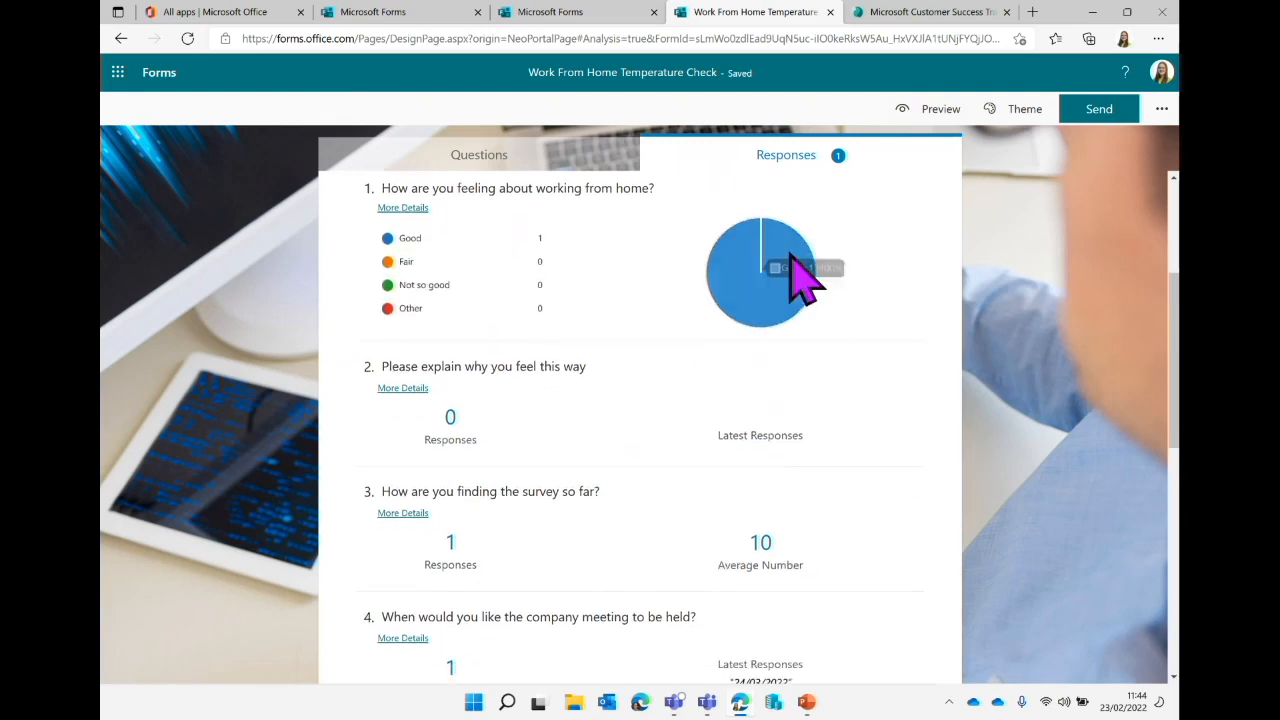
scroll(730, 425, down, 1)
mouse_move(812, 270)
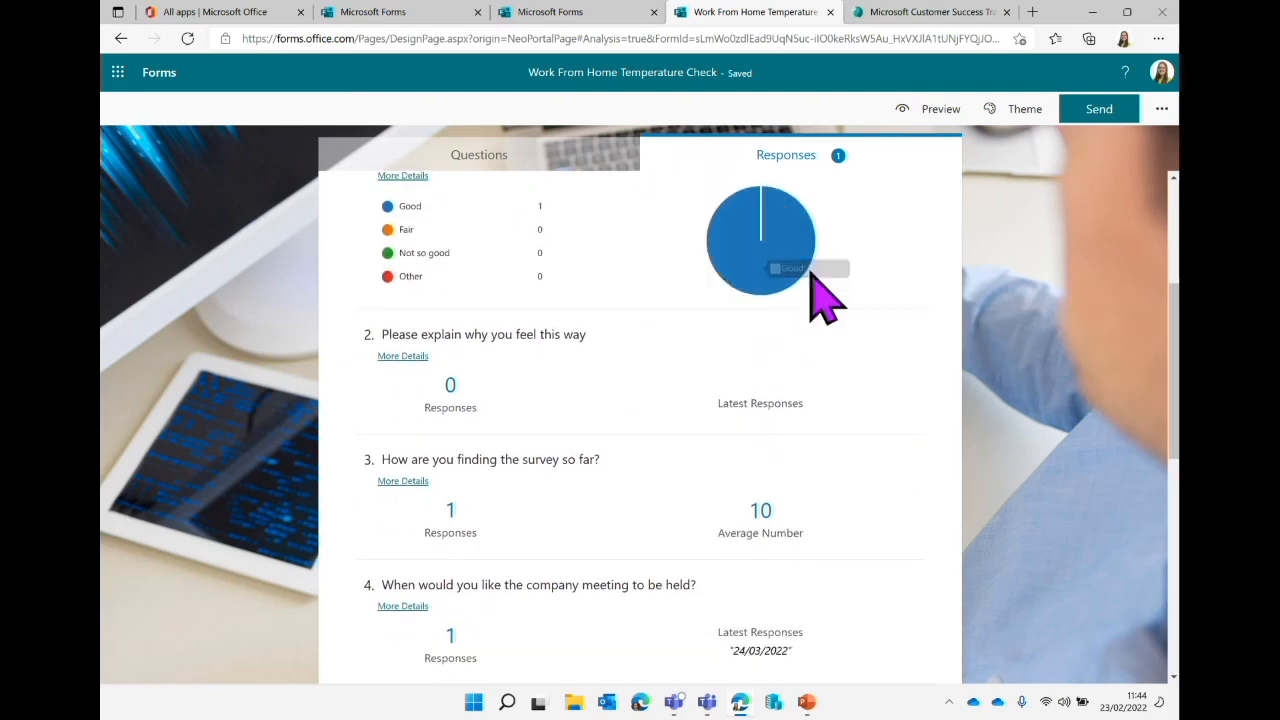
scroll(795, 400, down, 2)
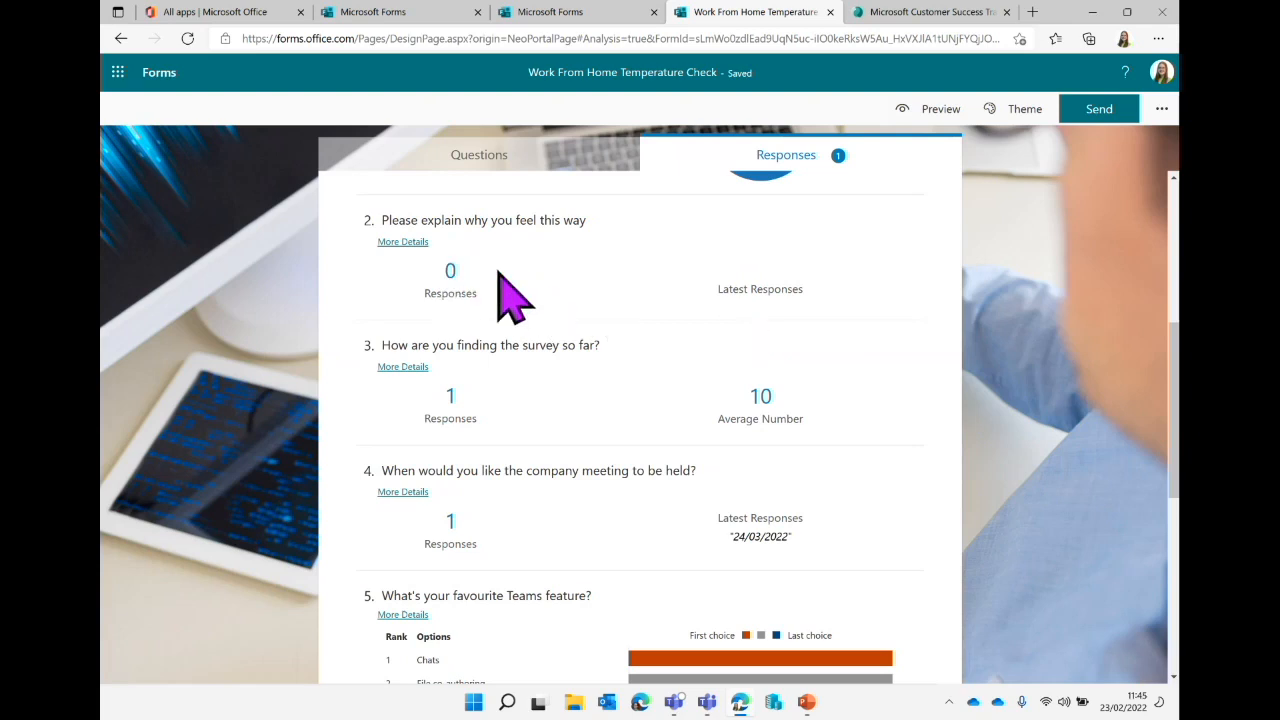
scroll(614, 397, down, 2)
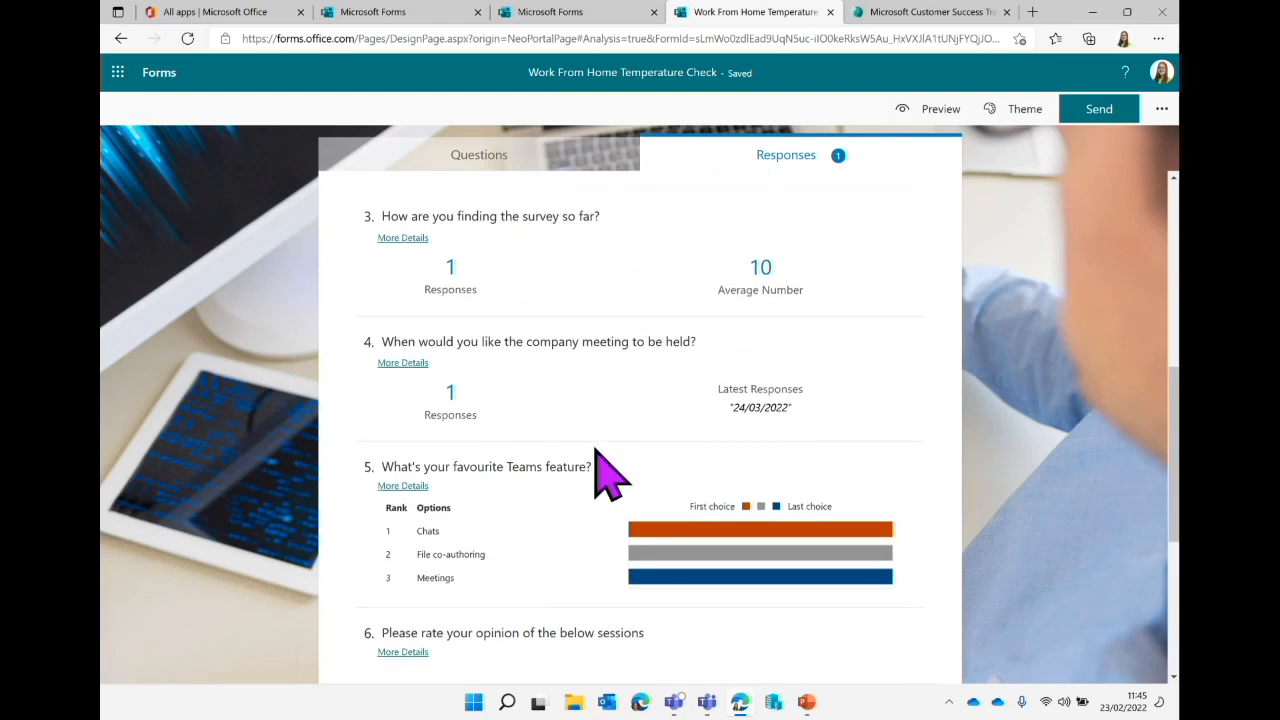
Examine the charts for the Teams feature ranking, the session ratings and the recommendation score.
scroll(606, 471, down, 1)
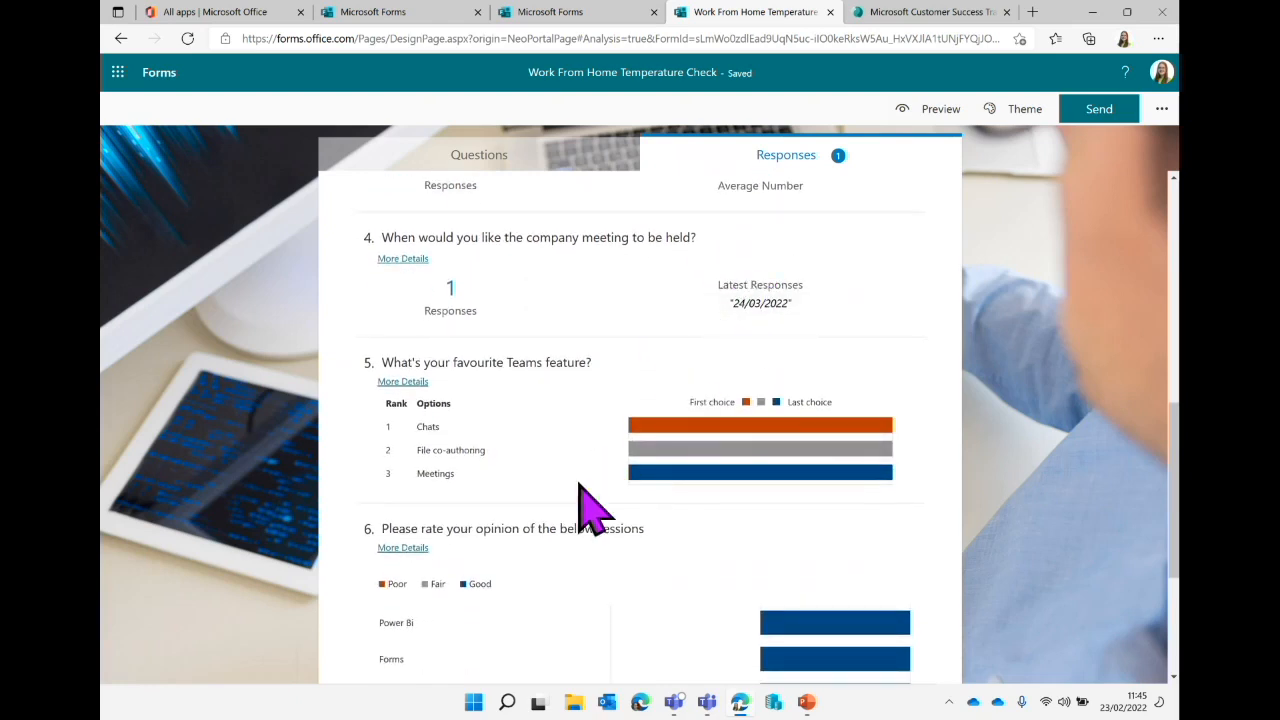
scroll(590, 510, down, 1)
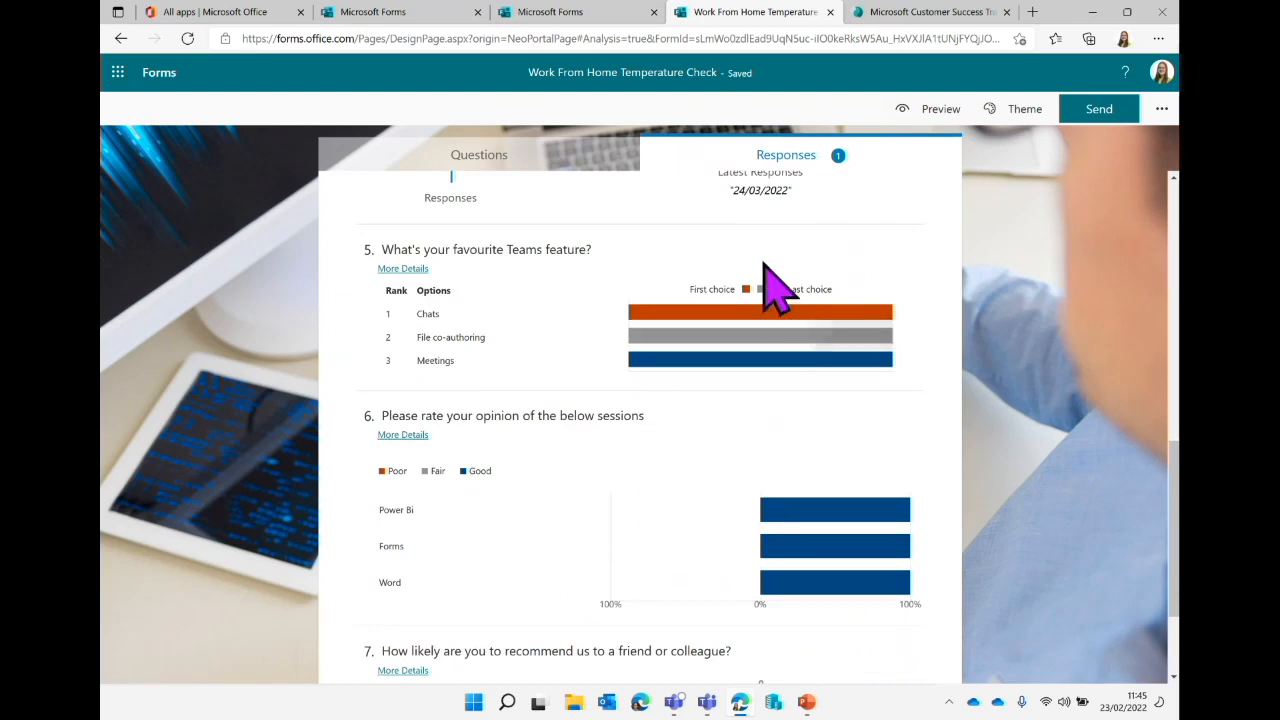
mouse_move(765, 348)
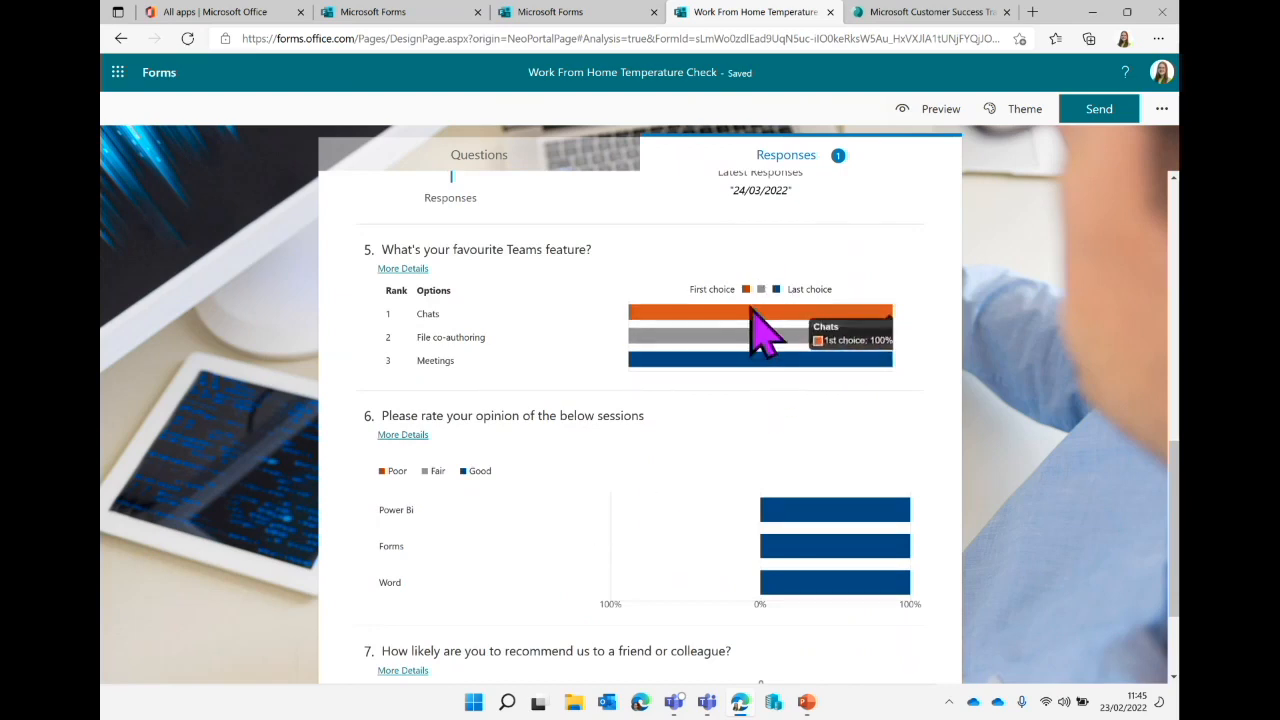
mouse_move(733, 318)
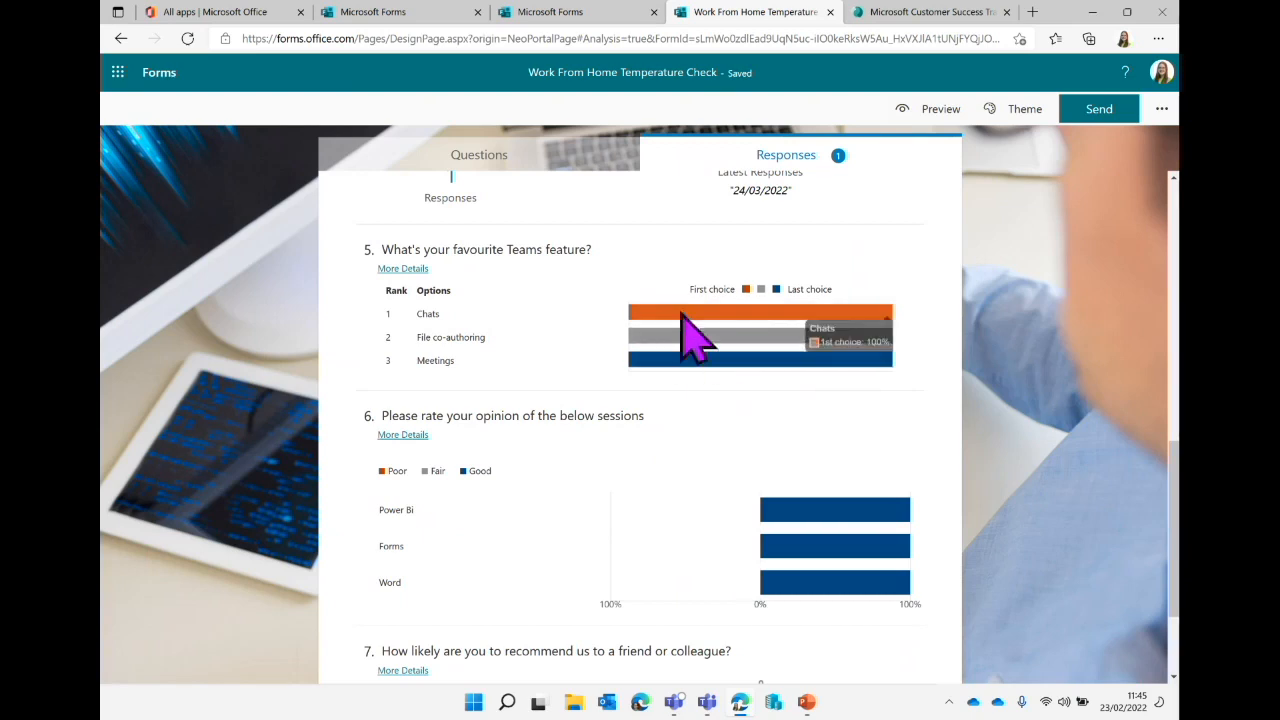
scroll(675, 515, down, 3)
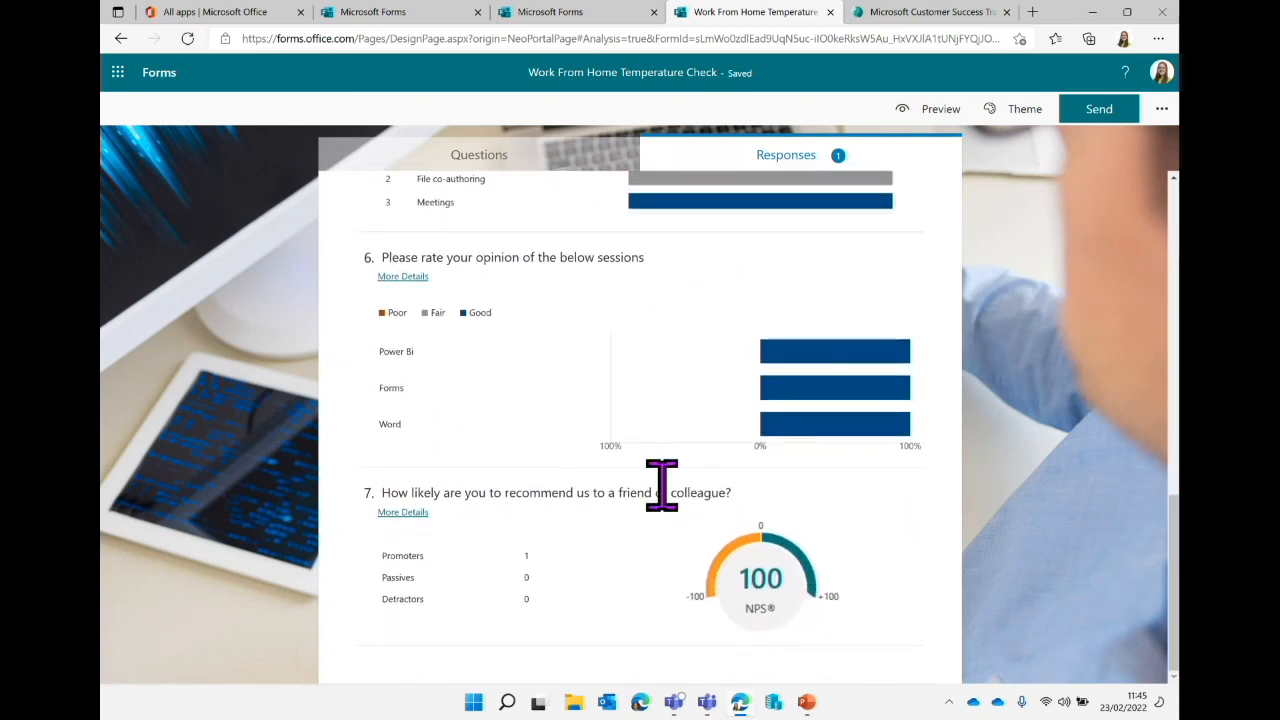
mouse_move(812, 428)
scroll(660, 456, up, 15)
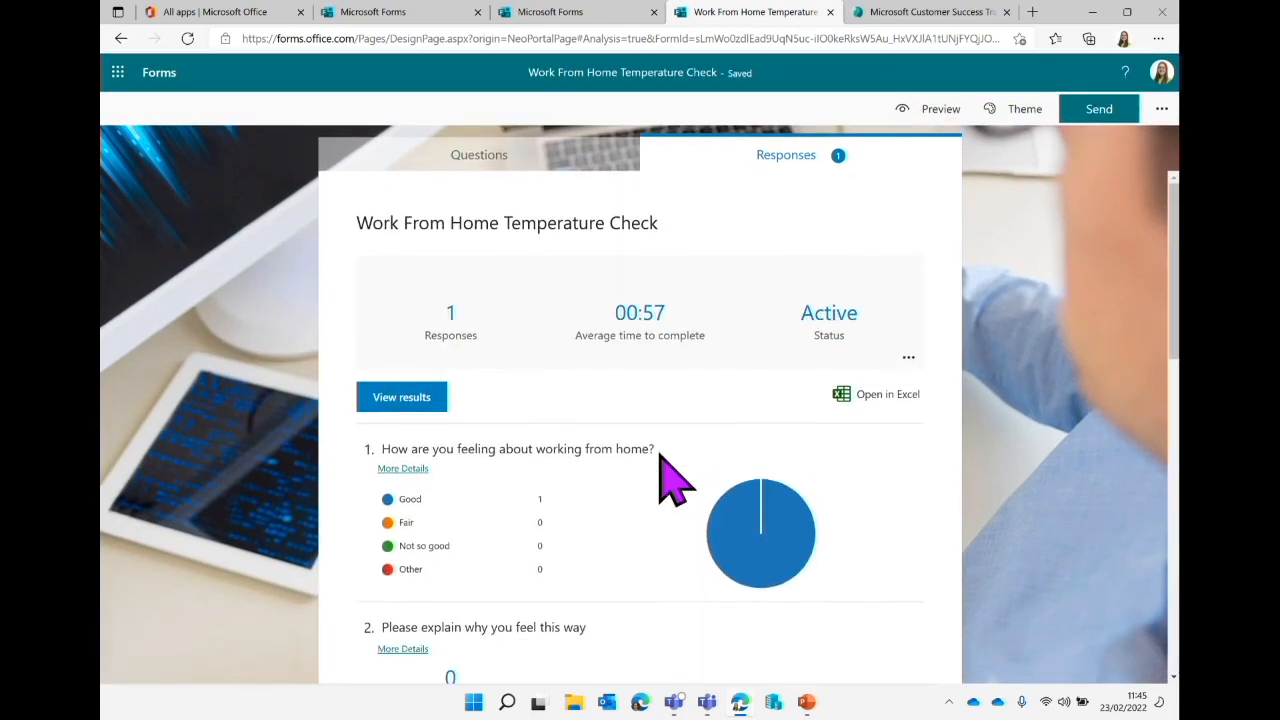
View the individual results of respondent 1, read through all answers and return to the responses summary.
click(378, 402)
scroll(650, 430, down, 3)
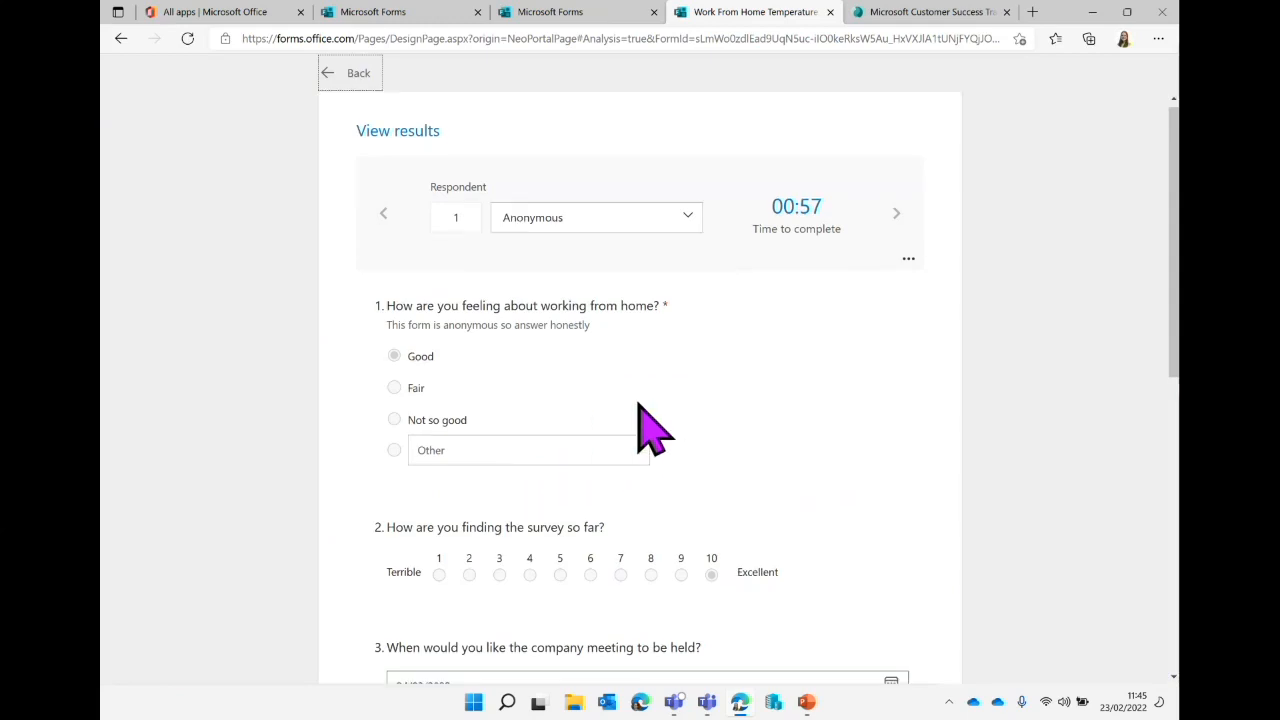
scroll(650, 430, down, 4)
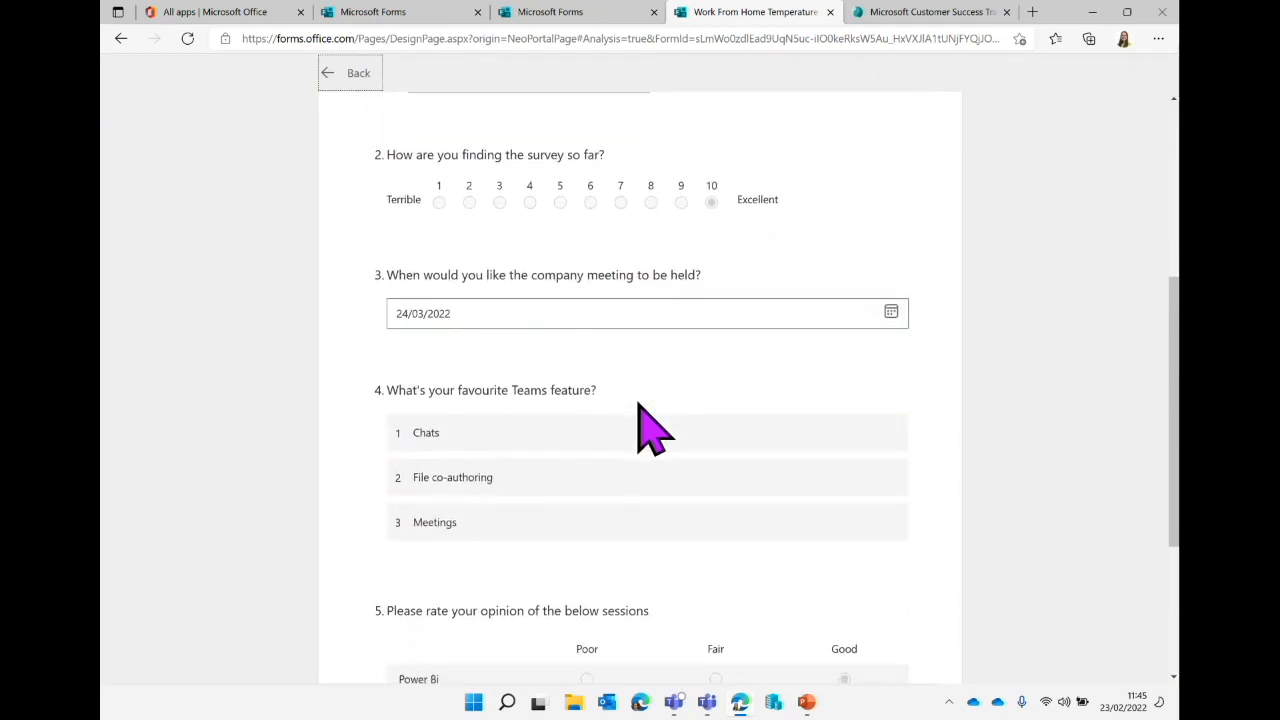
scroll(645, 425, up, 7)
scroll(670, 460, down, 12)
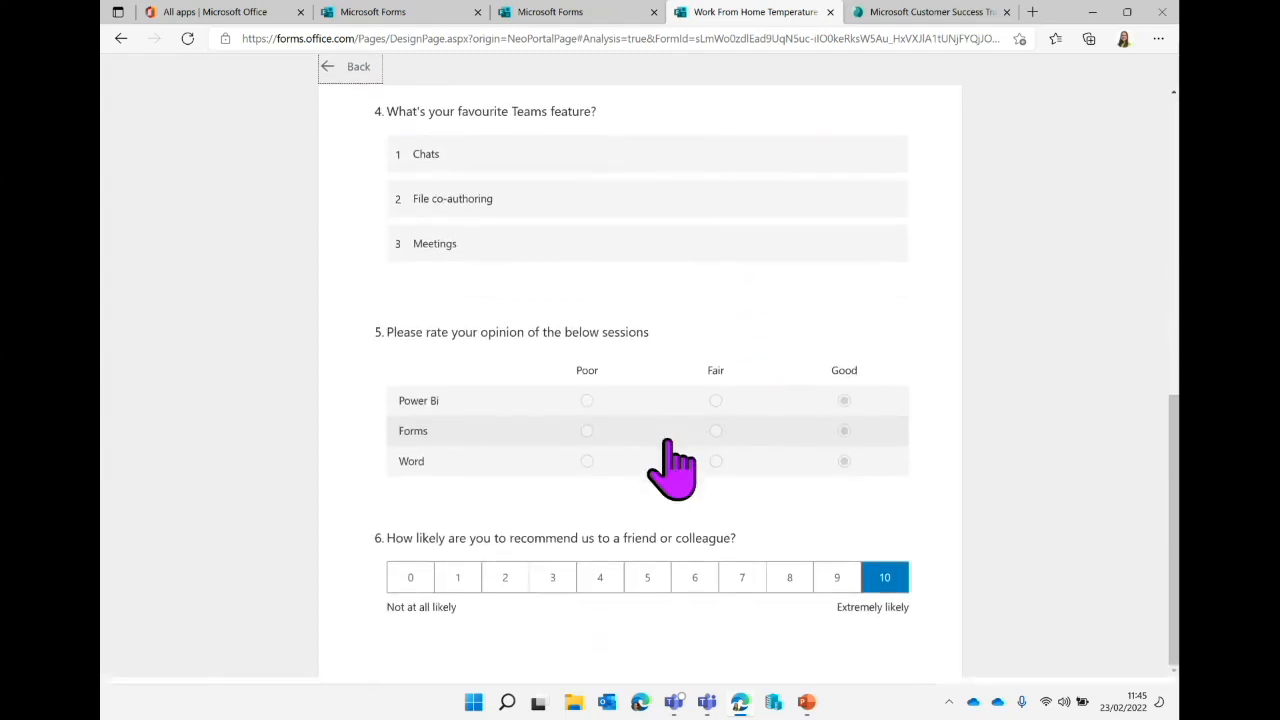
scroll(672, 465, up, 10)
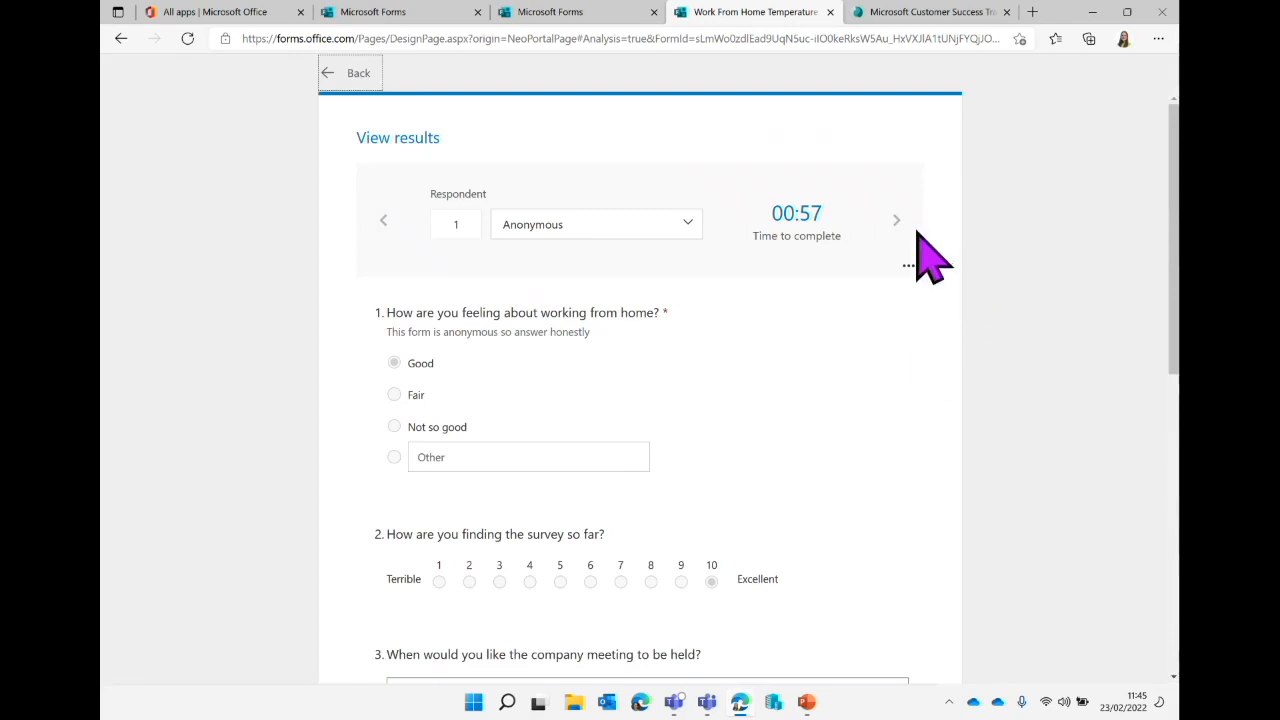
click(358, 73)
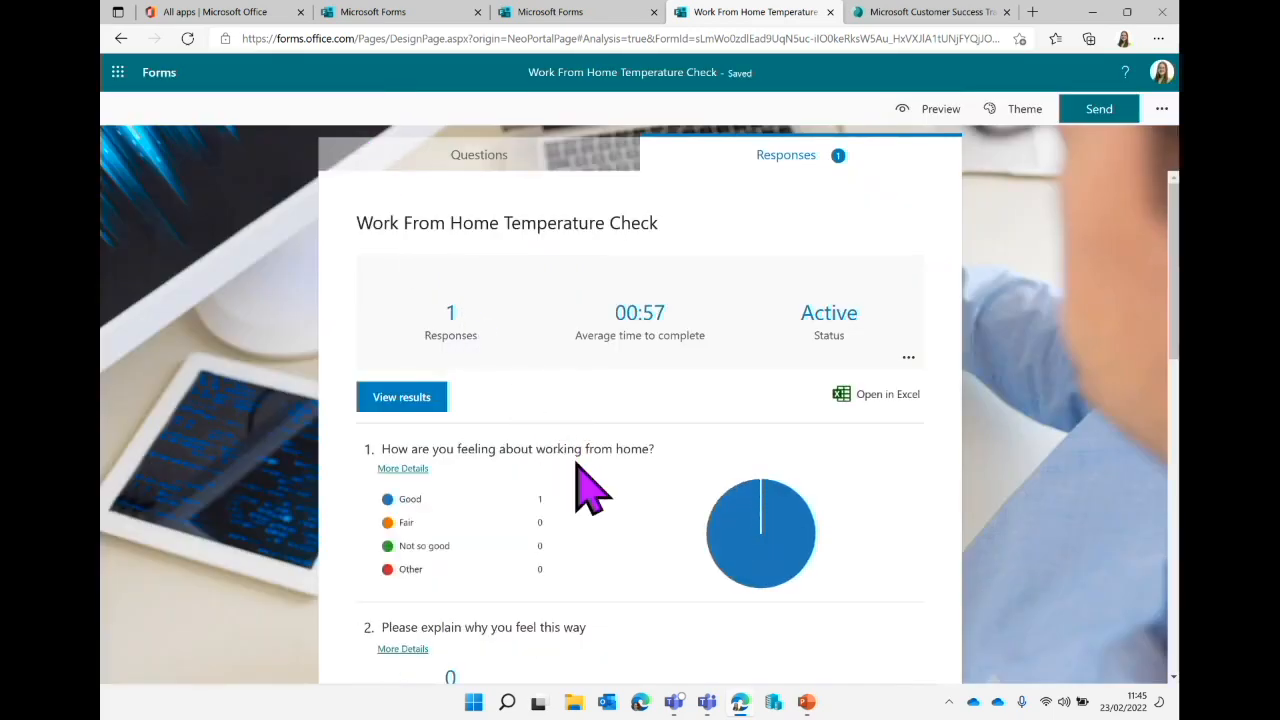
scroll(590, 490, down, 1)
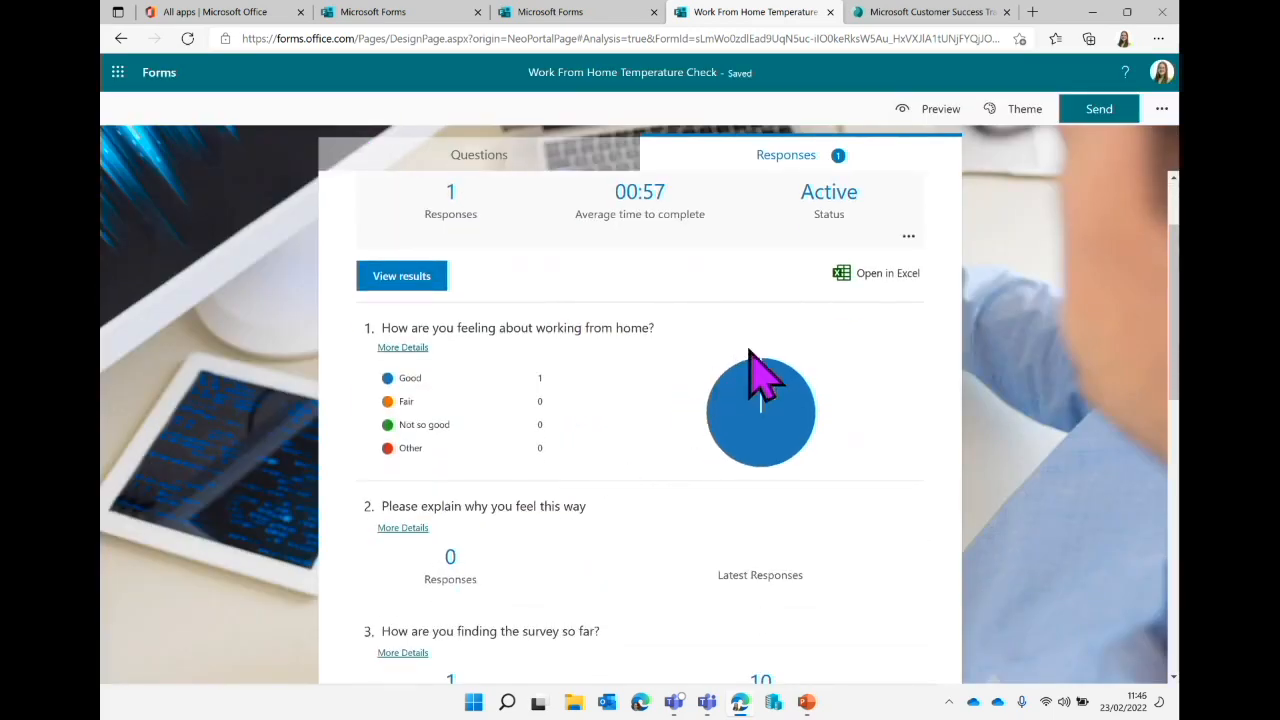
Open the form's collected responses as an Excel workbook and look through the respondent details and question columns.
click(882, 284)
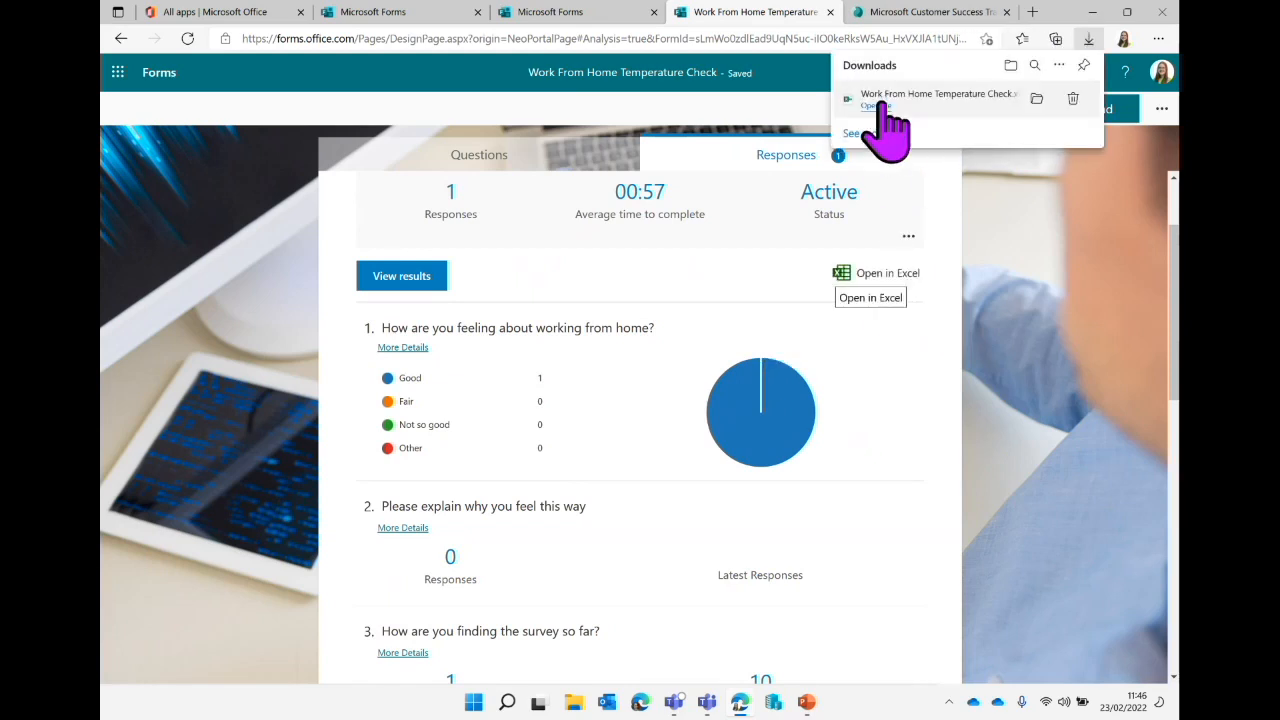
click(876, 106)
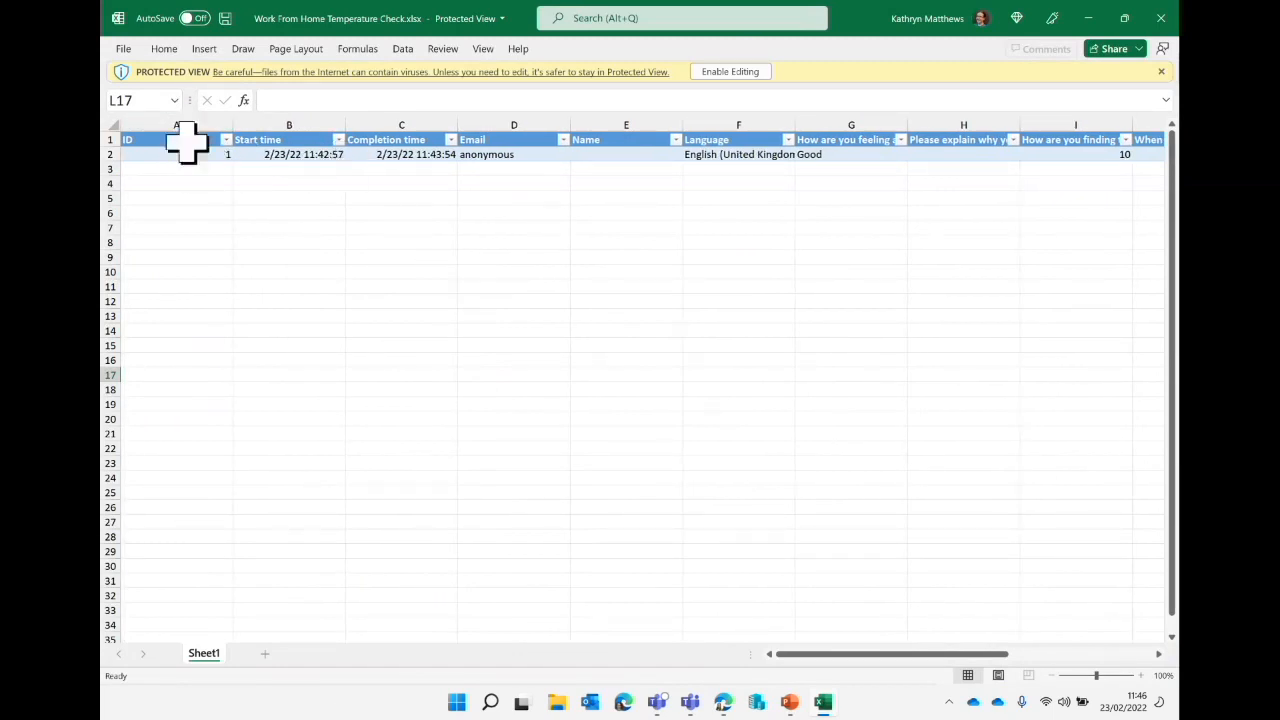
scroll(322, 175, right, 3)
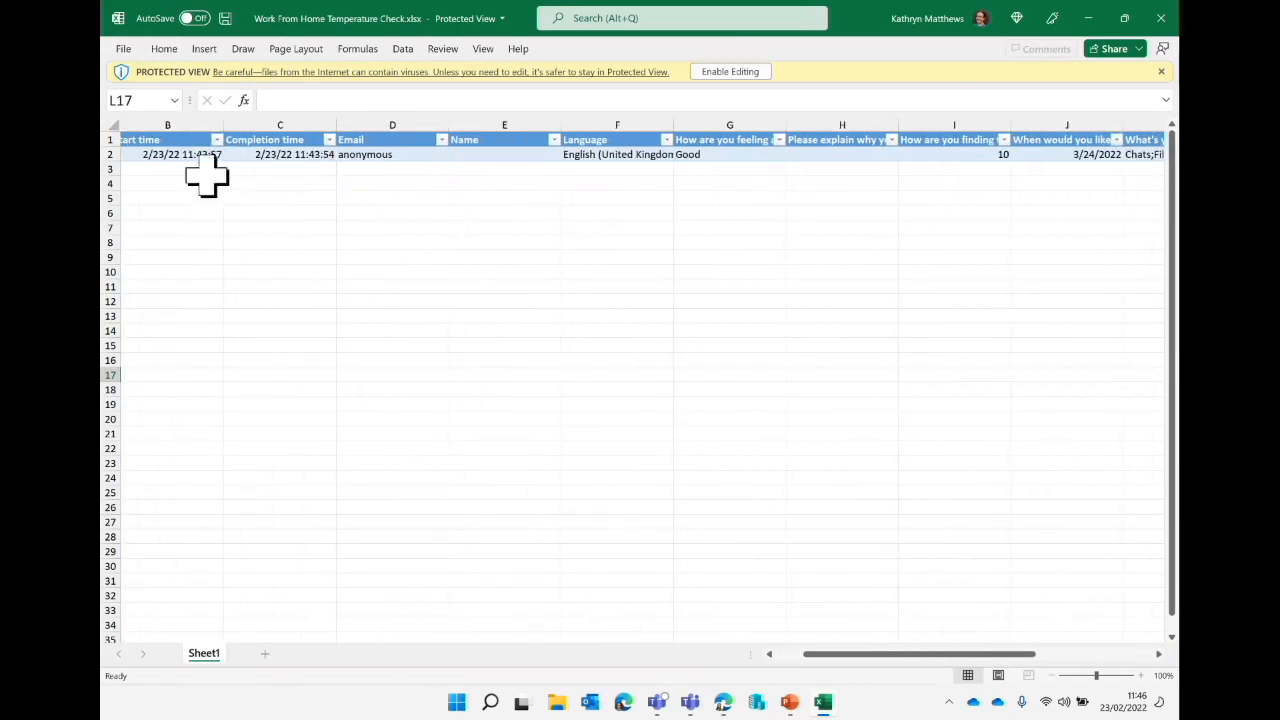
scroll(494, 277, right, 4)
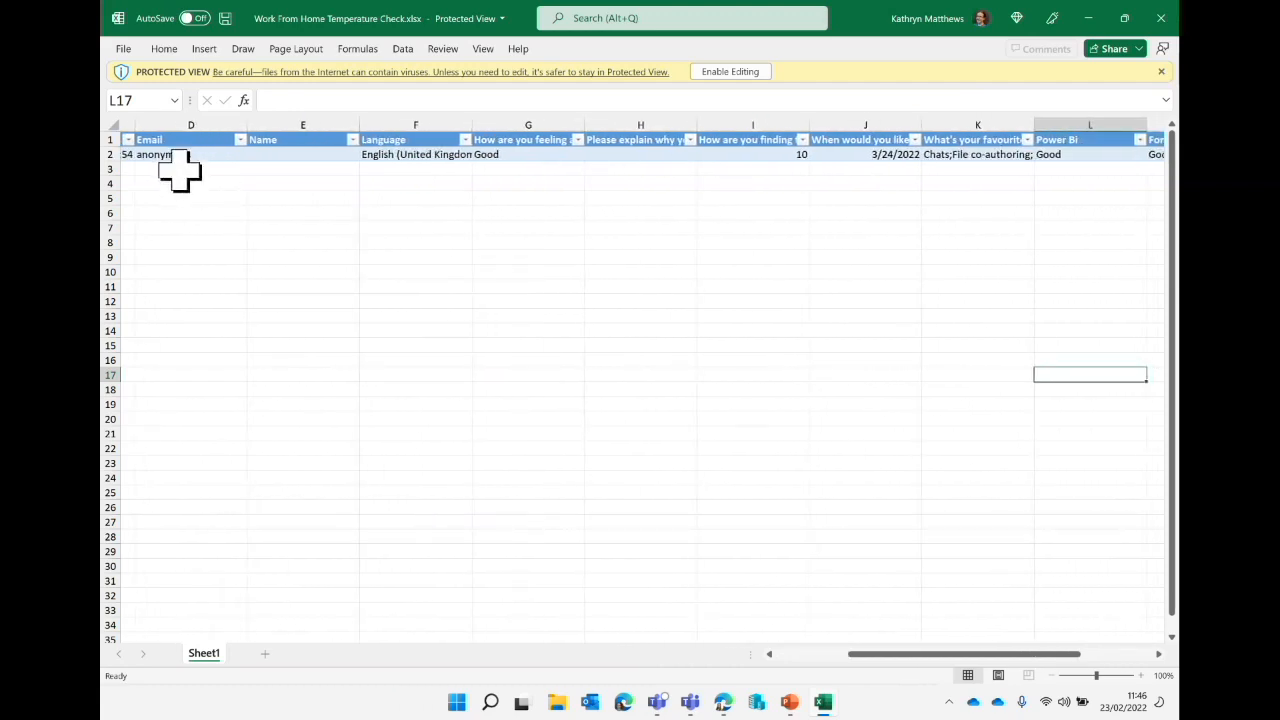
scroll(406, 270, right, 3)
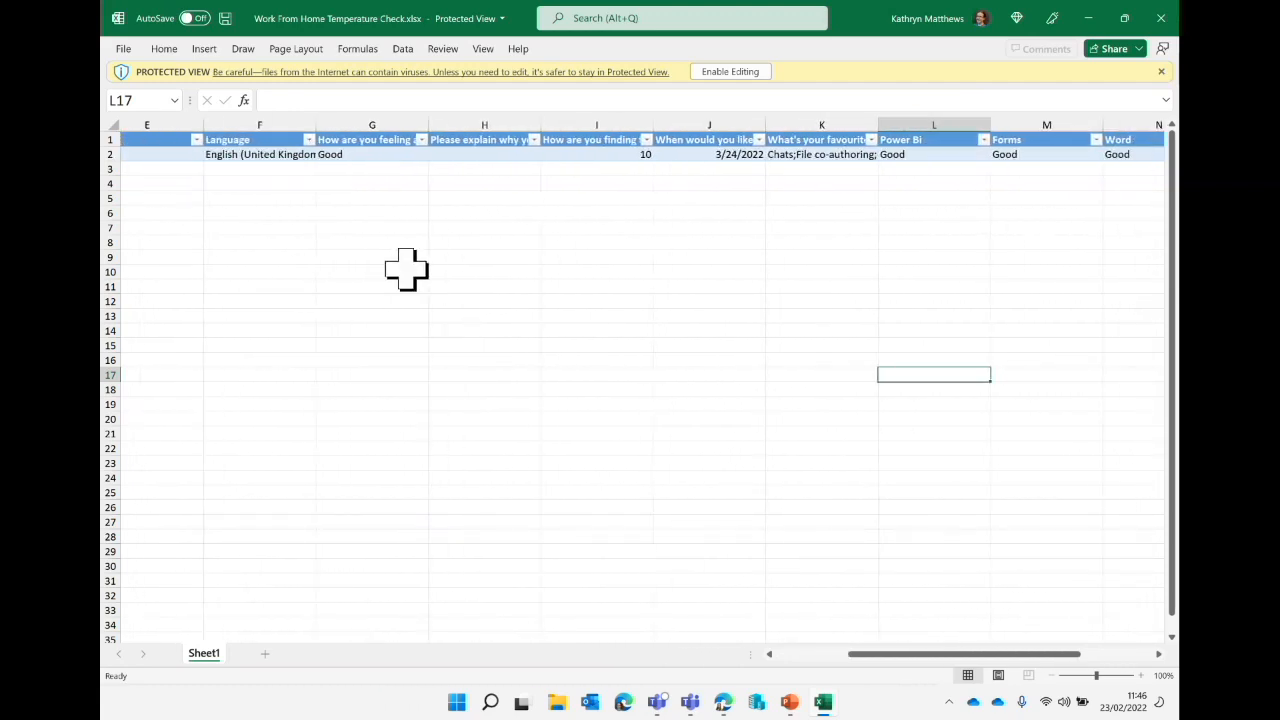
Widen column G to fit its question heading, look through the remaining answer columns and close the workbook.
double_click(431, 126)
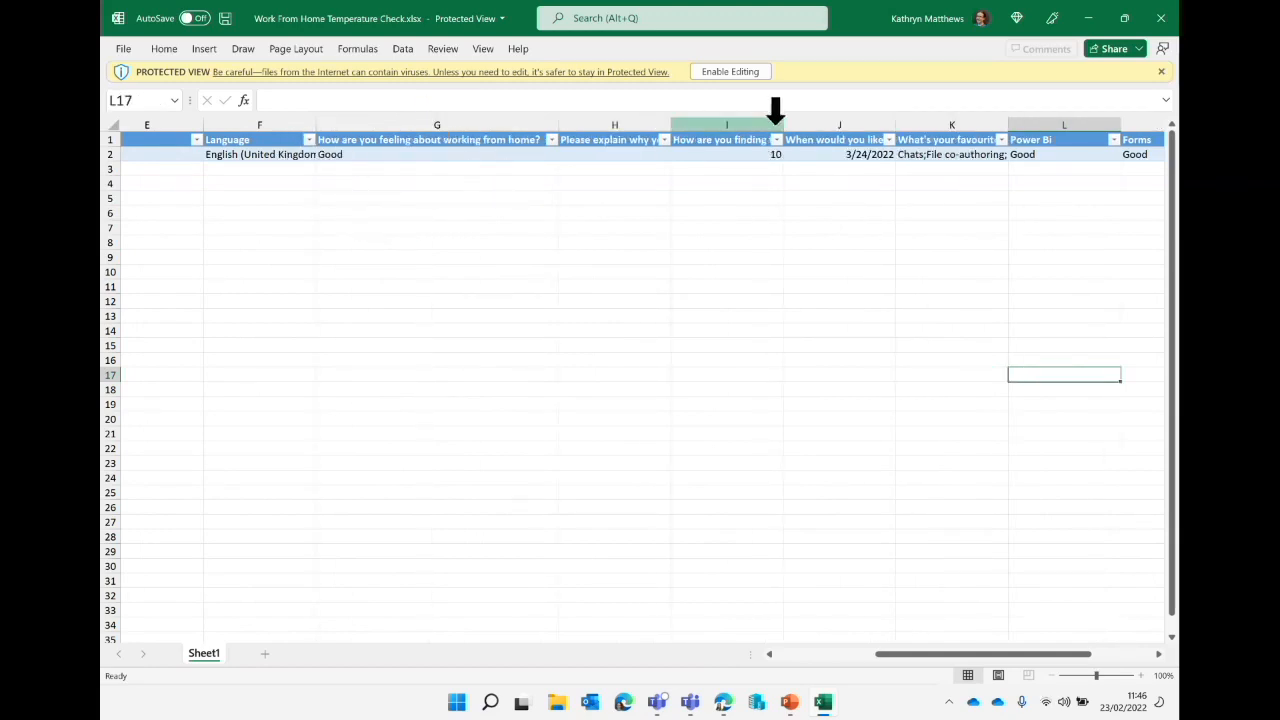
scroll(797, 192, right, 5)
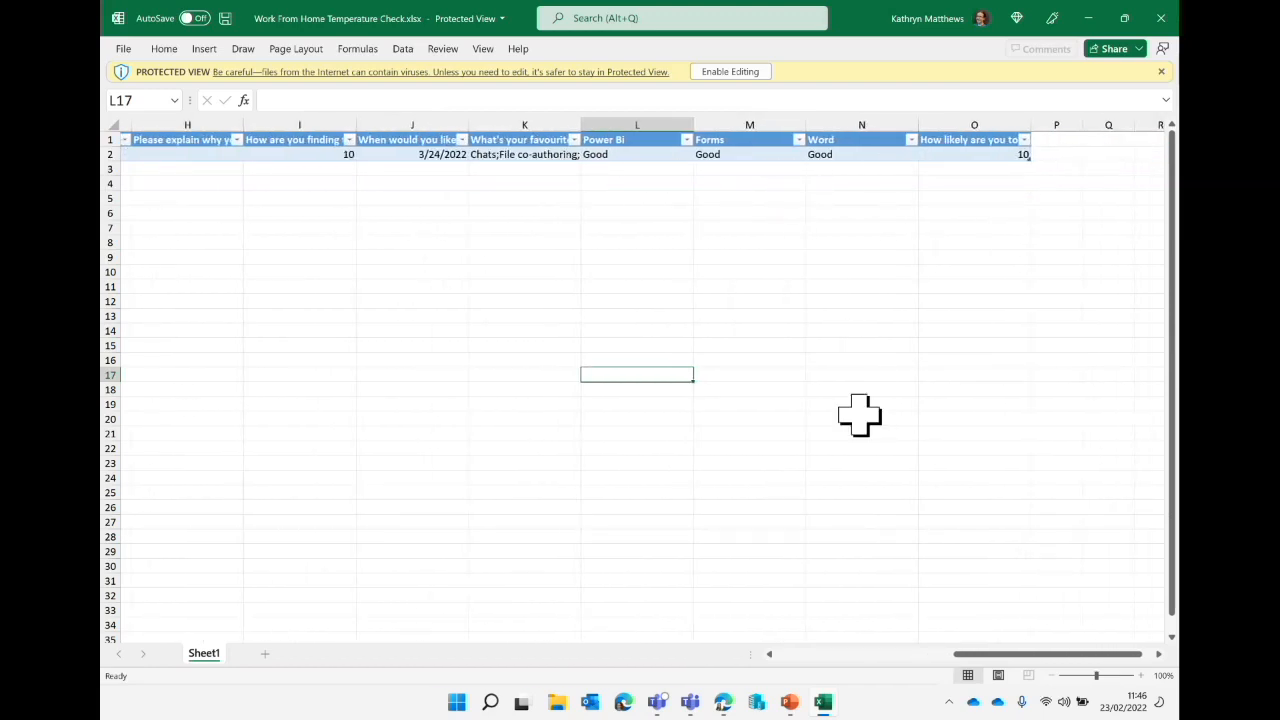
scroll(860, 415, left, 5)
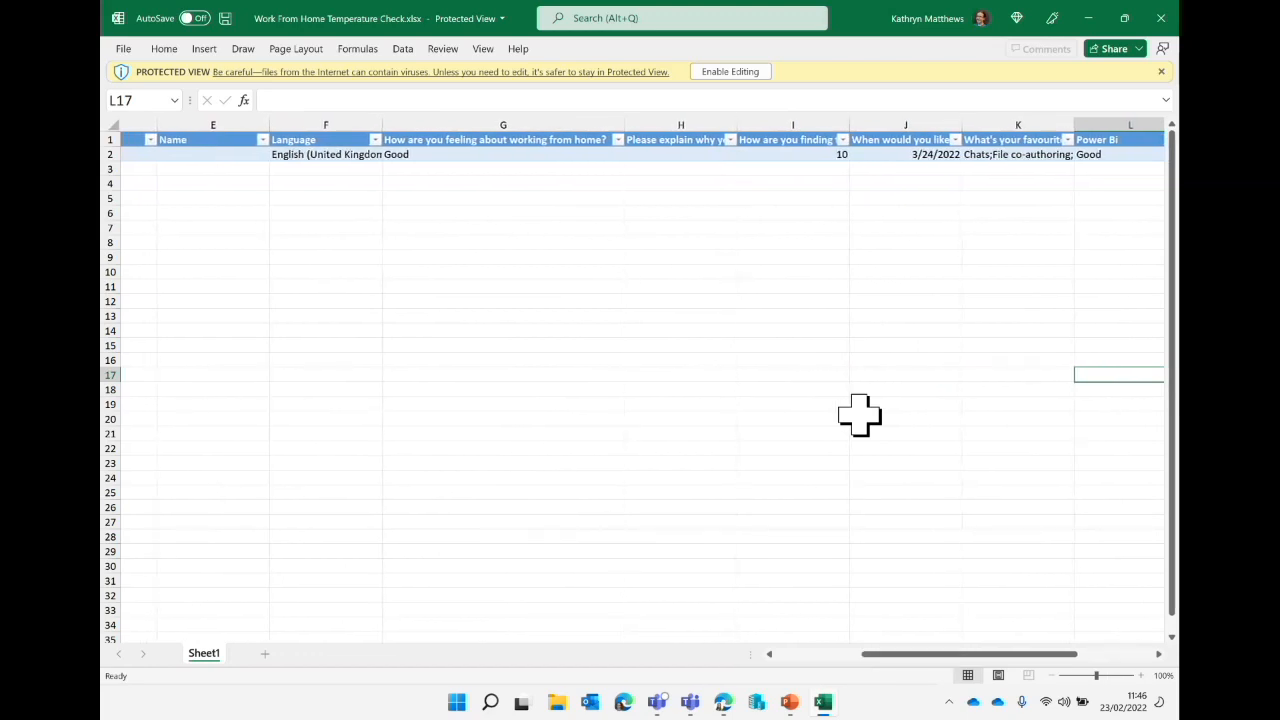
scroll(860, 415, left, 1)
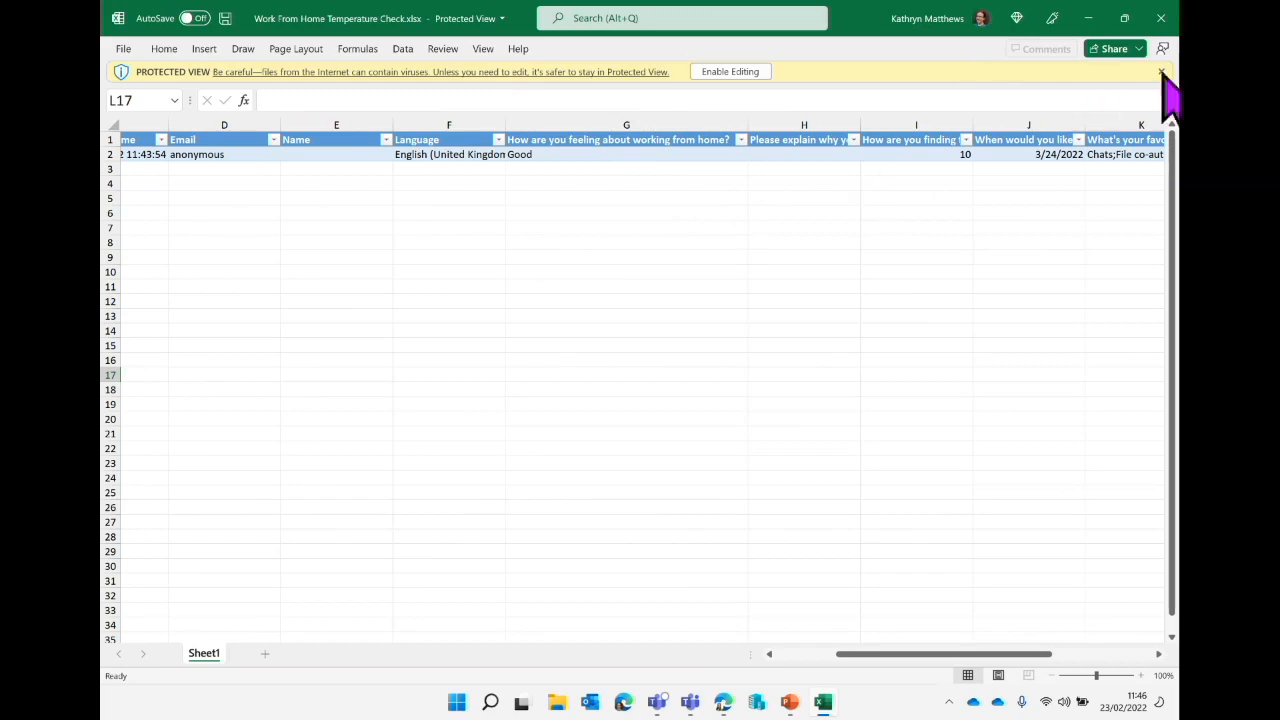
click(1164, 24)
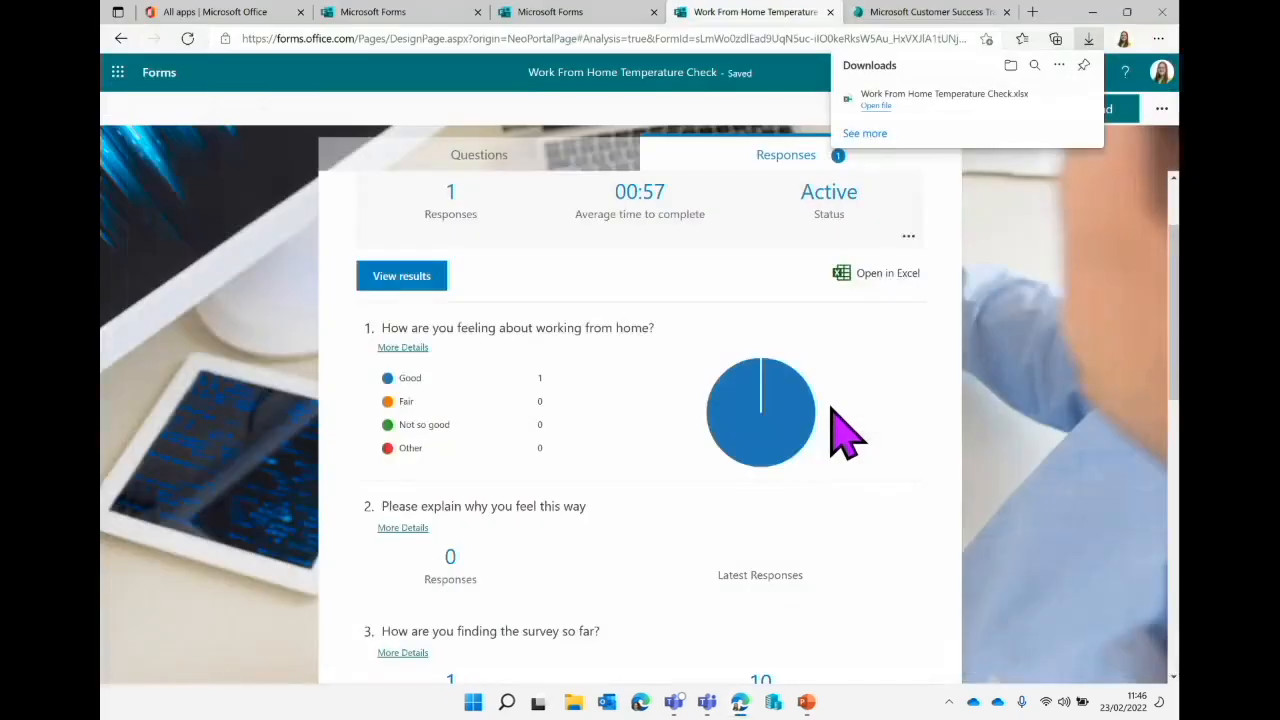
Create a summary link for the form's responses and copy it.
click(908, 237)
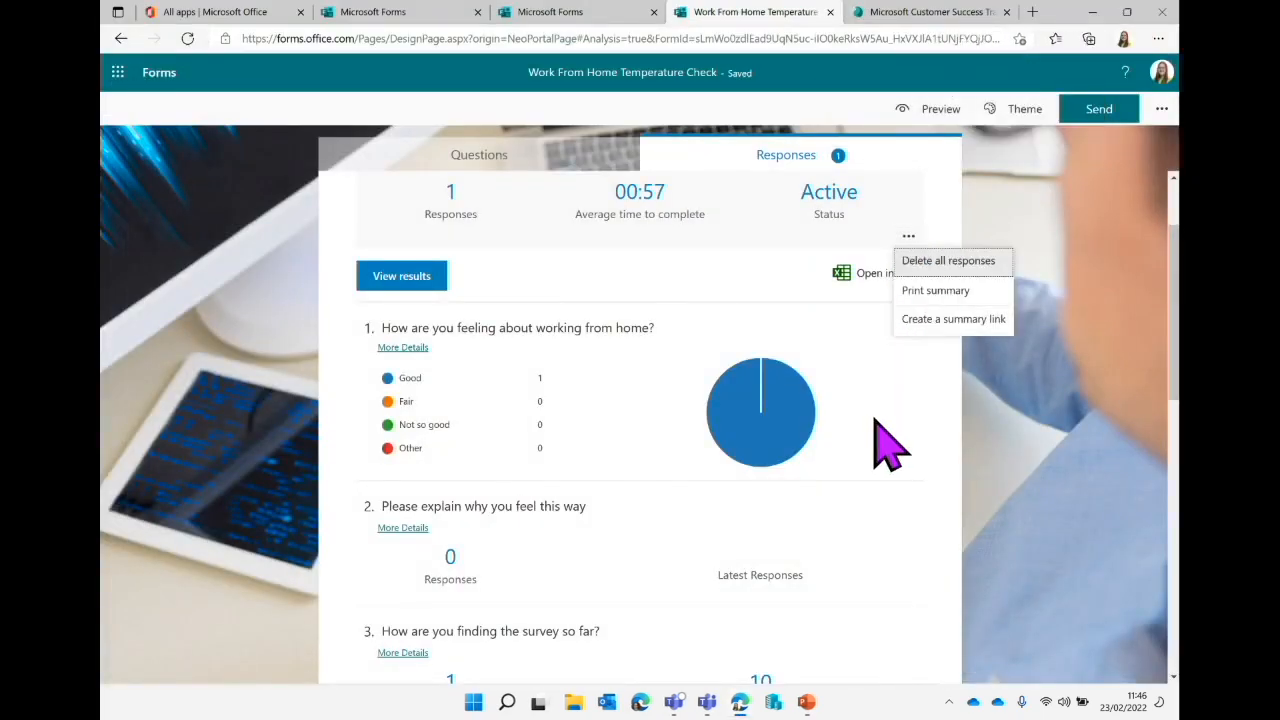
click(970, 321)
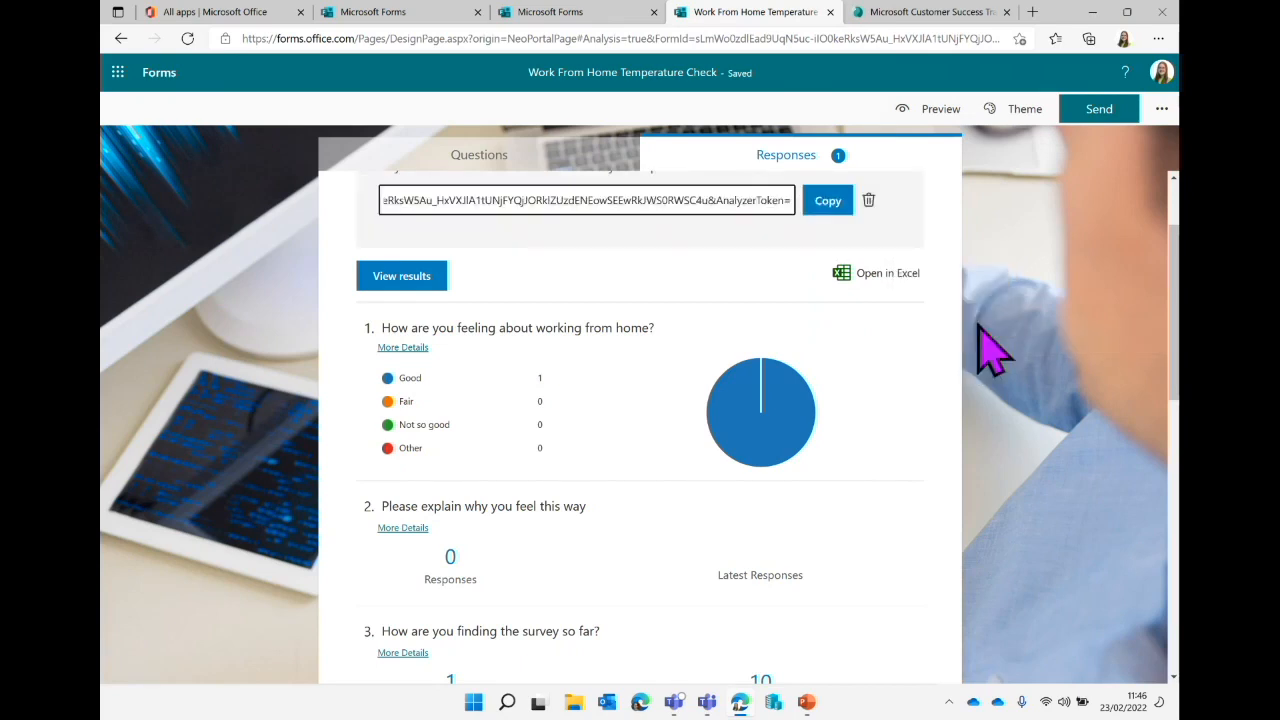
click(828, 200)
scroll(815, 280, up, 2)
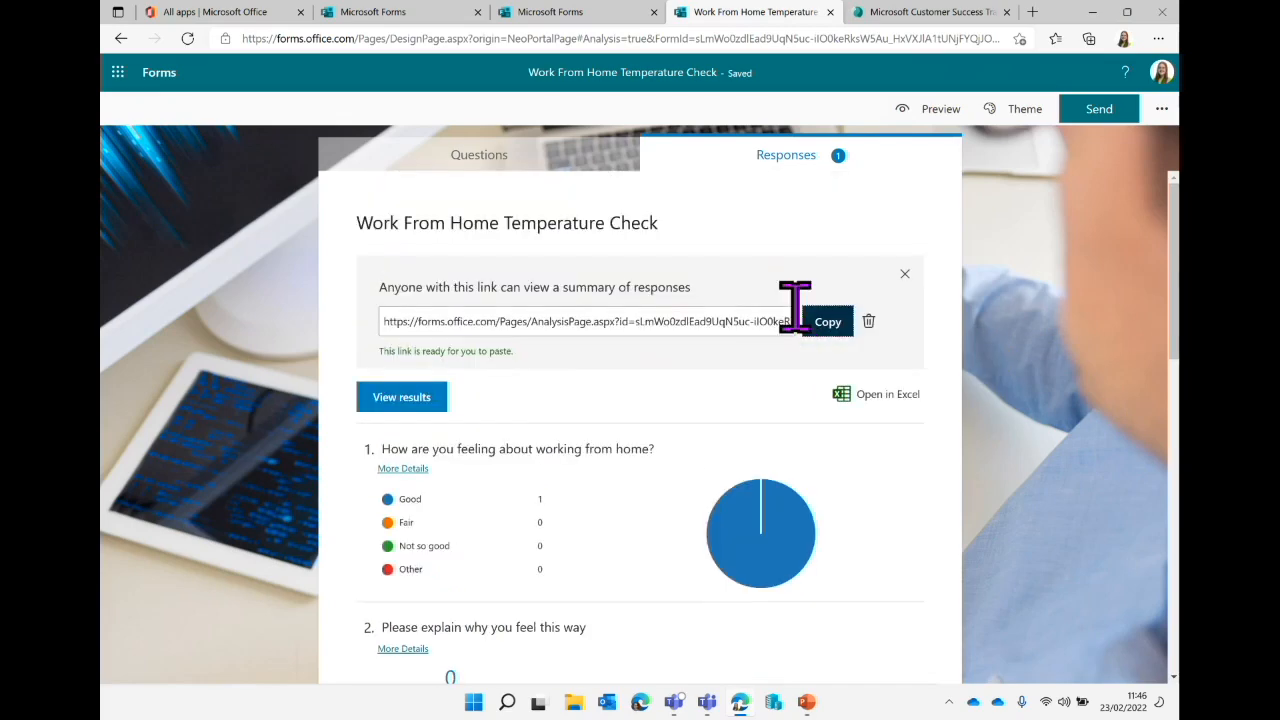
Open the copied summary link in a new browser tab and look through the shared response summary.
click(1033, 12)
key(ctrl+v)
key(Return)
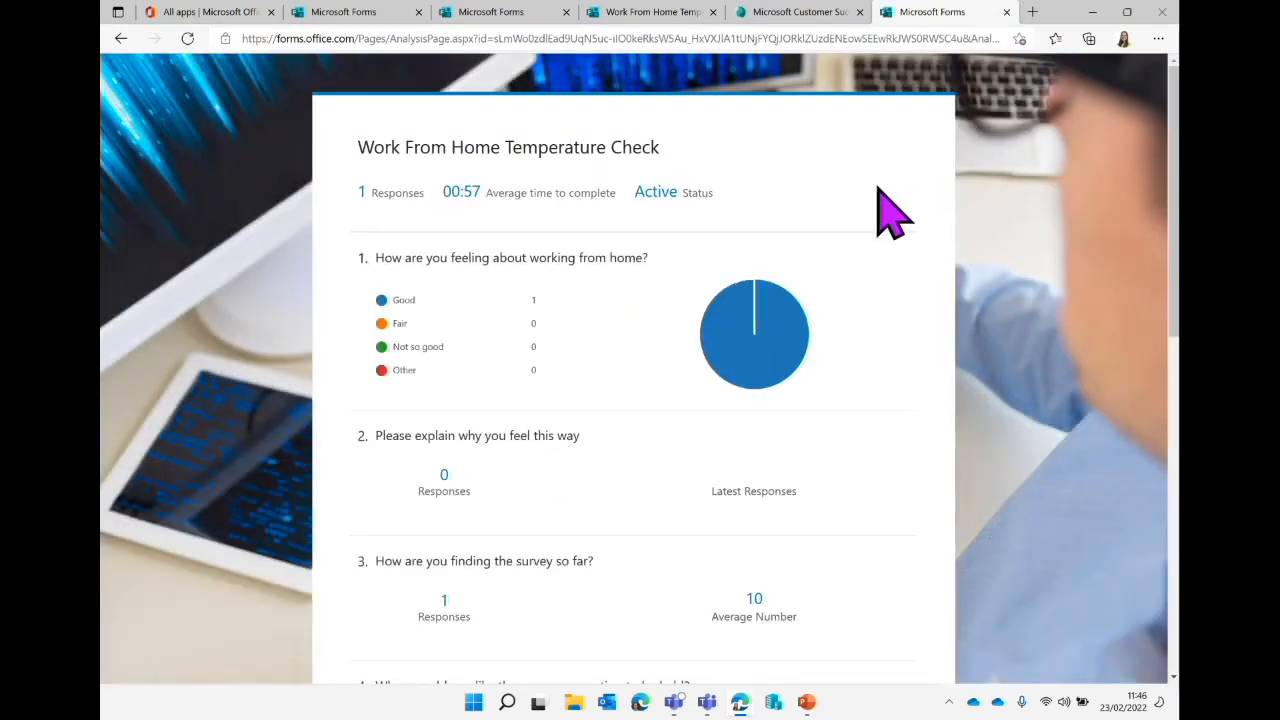
scroll(856, 170, down, 7)
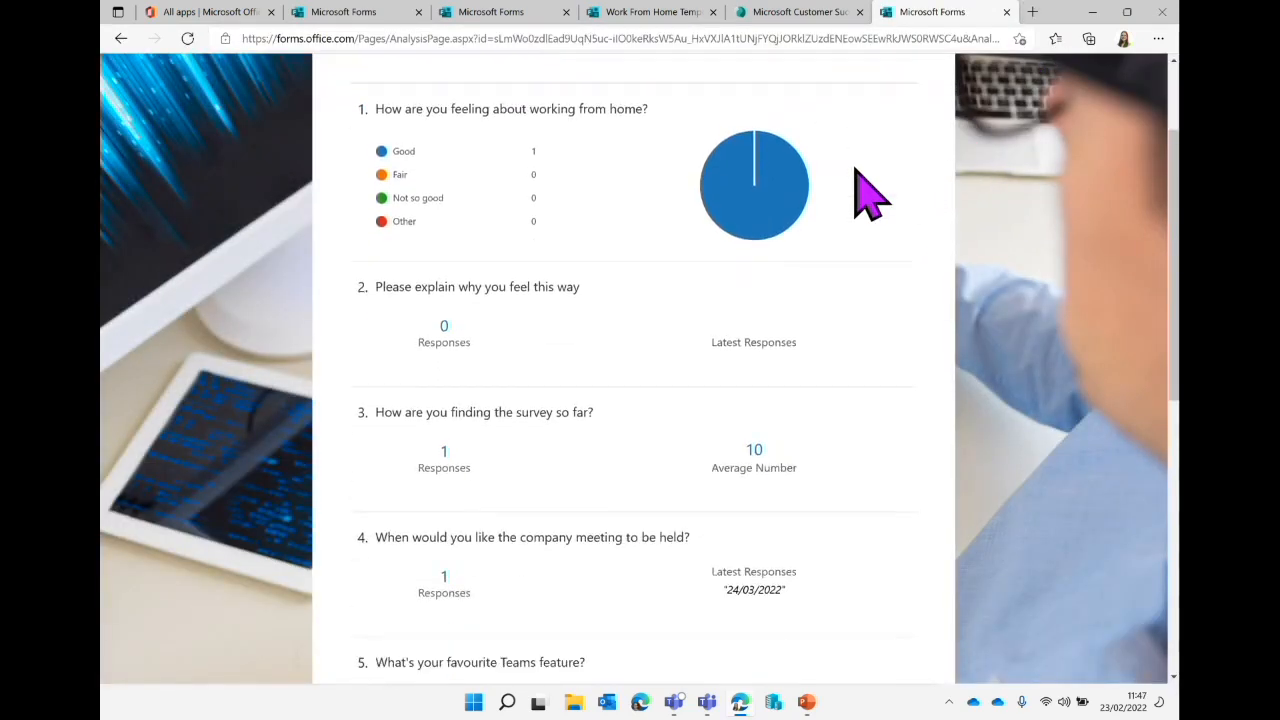
scroll(866, 195, up, 10)
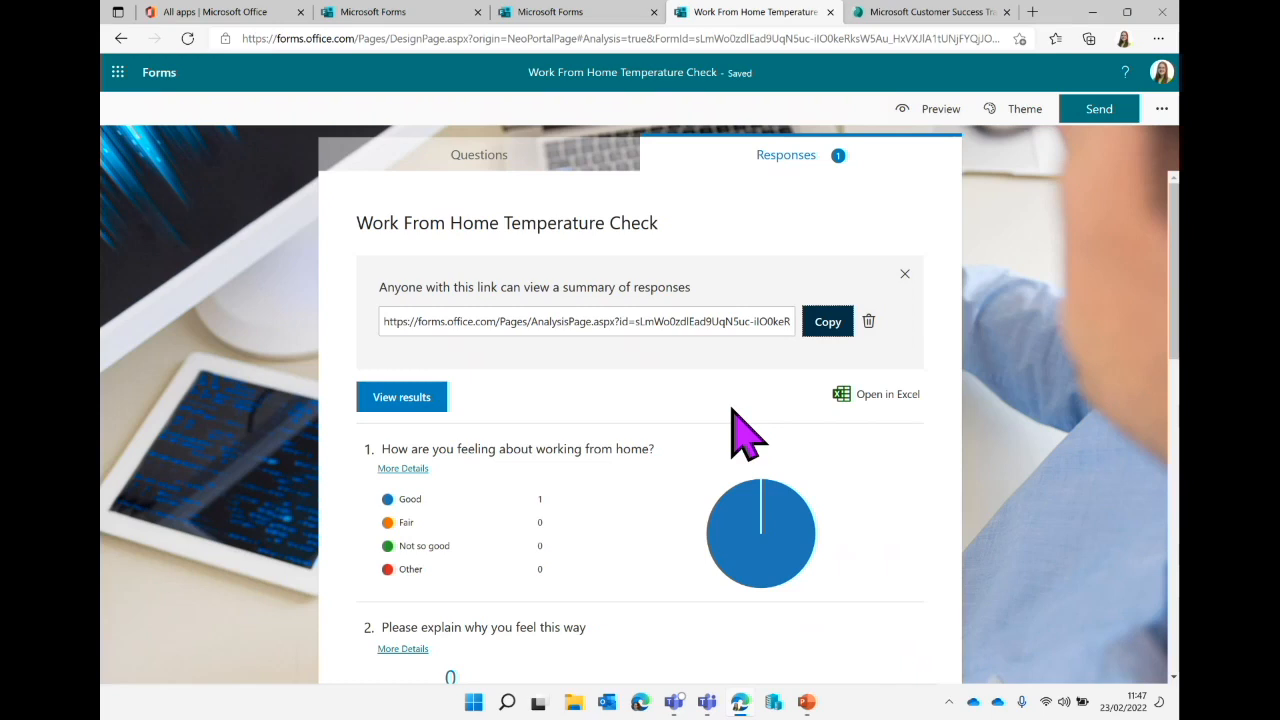
Return to the form's questions and check the save status beside the form title.
click(561, 160)
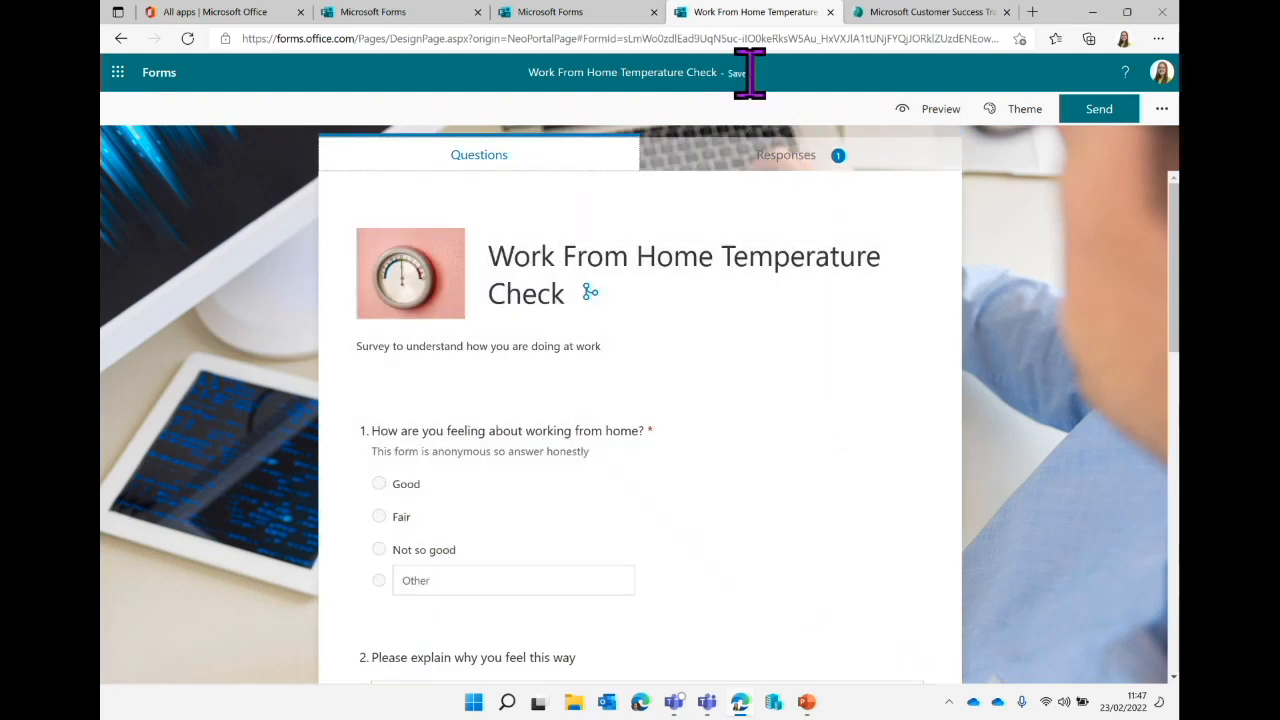
mouse_move(748, 74)
mouse_down()
mouse_move(722, 74)
mouse_move(766, 77)
mouse_up()
click(766, 77)
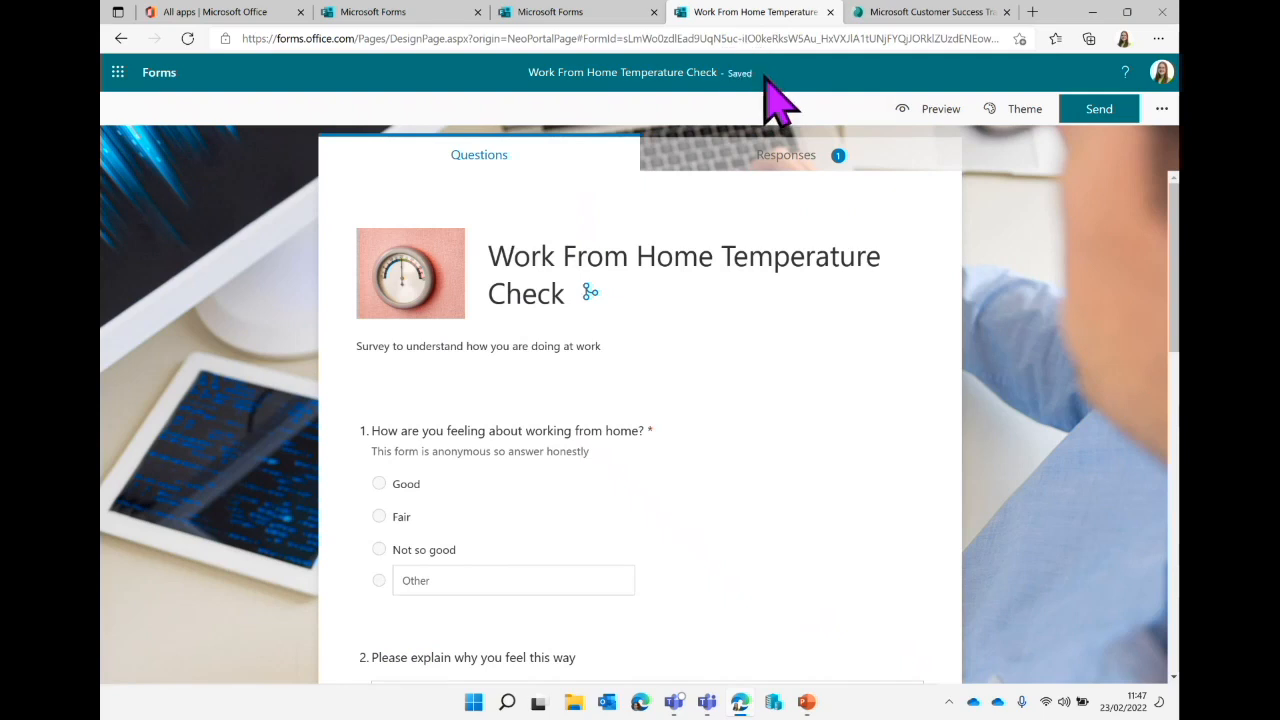
Close the form, refresh the My forms list, and briefly reopen Work From Home Temperature Check from it.
click(830, 12)
click(590, 16)
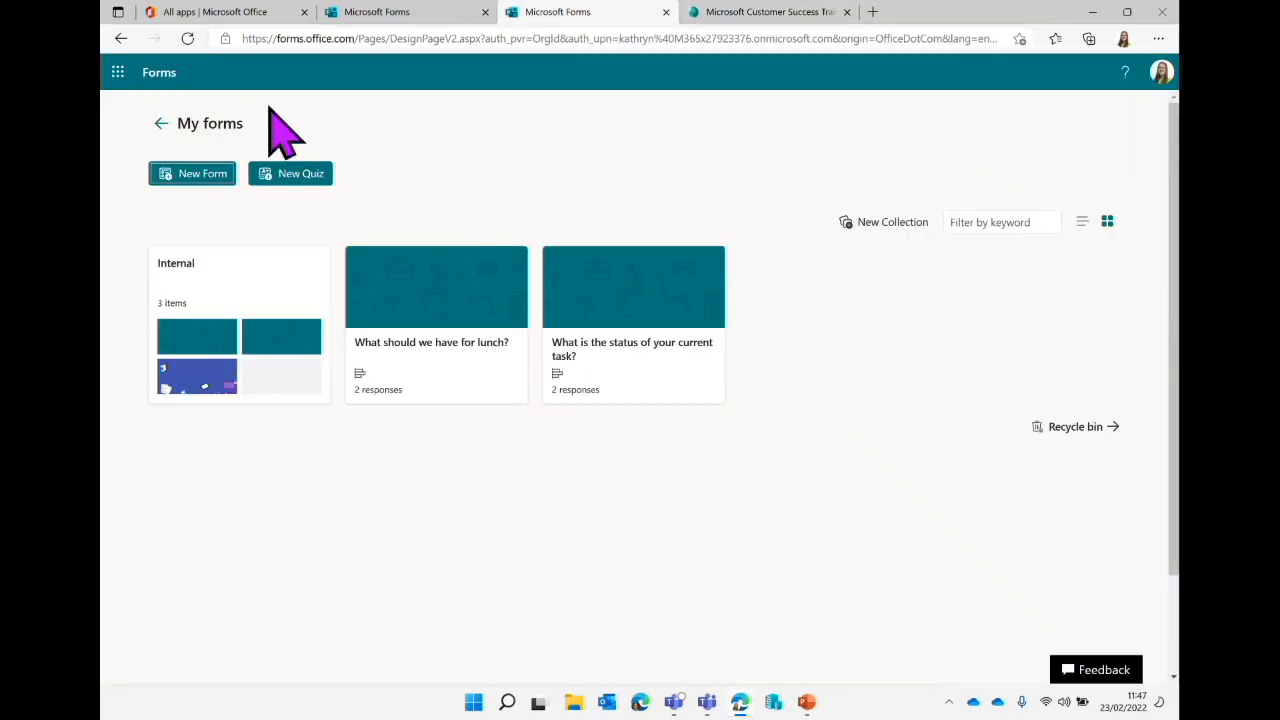
click(187, 38)
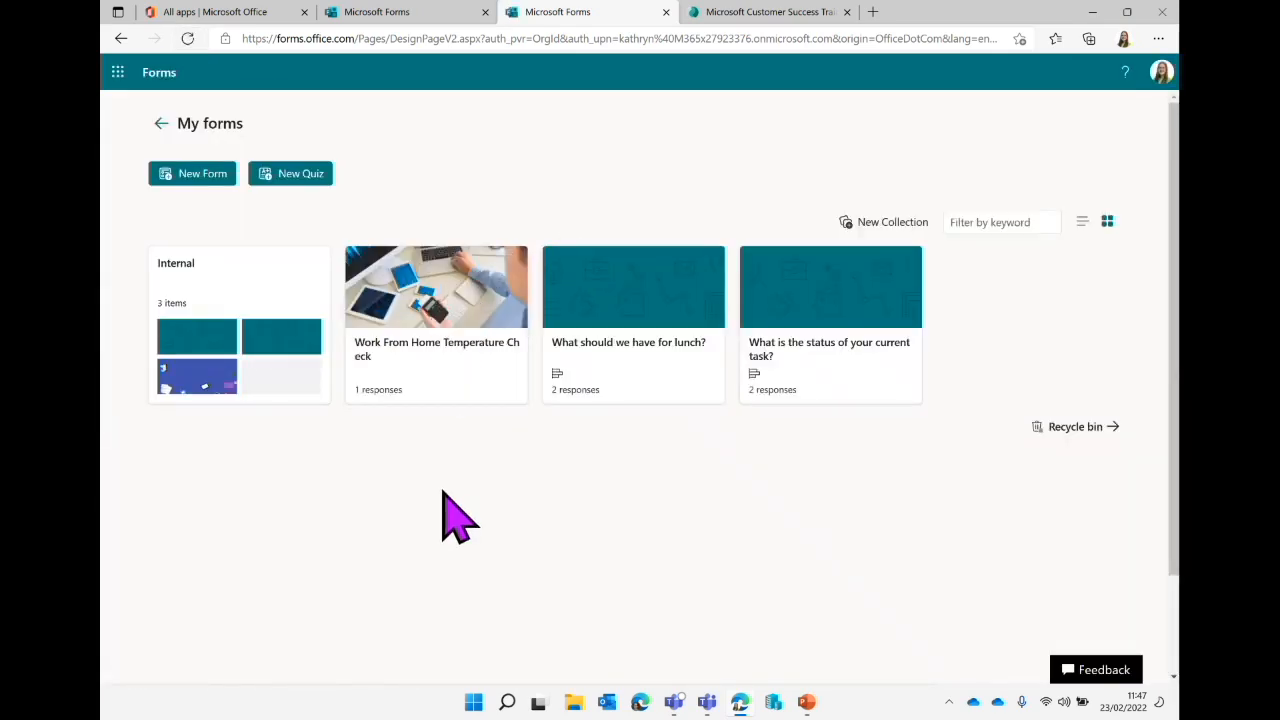
click(457, 300)
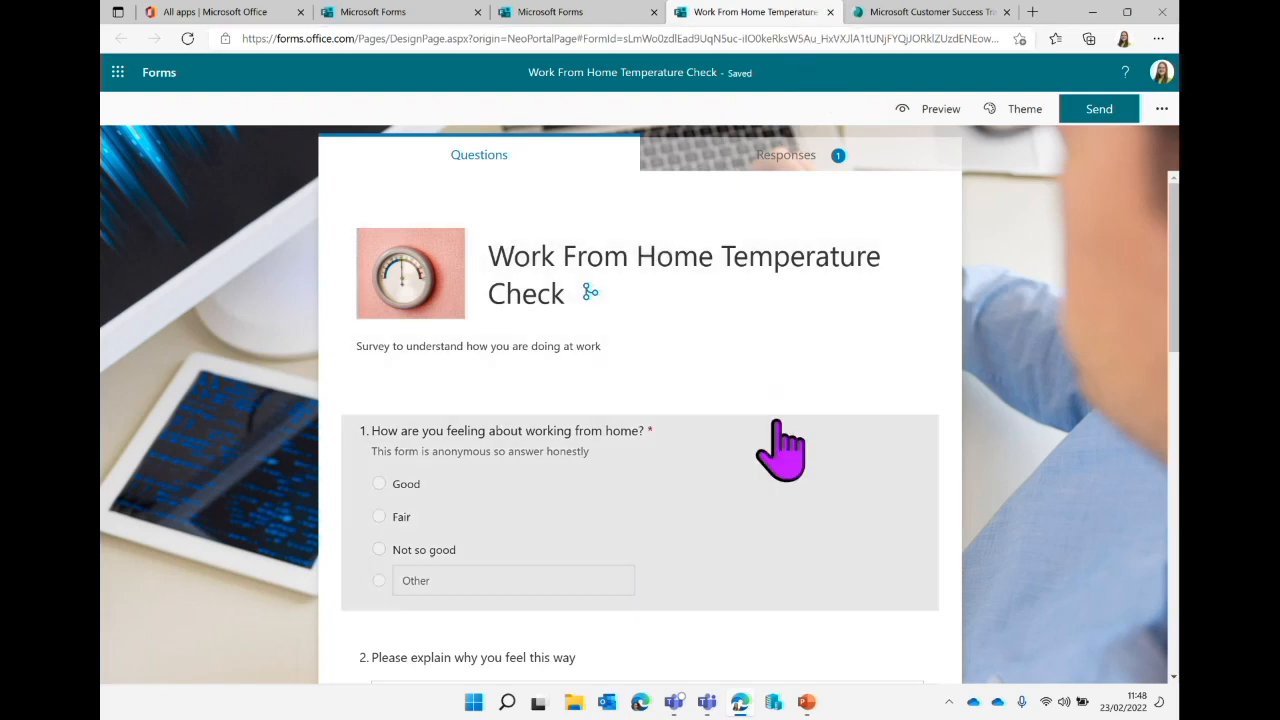
click(830, 11)
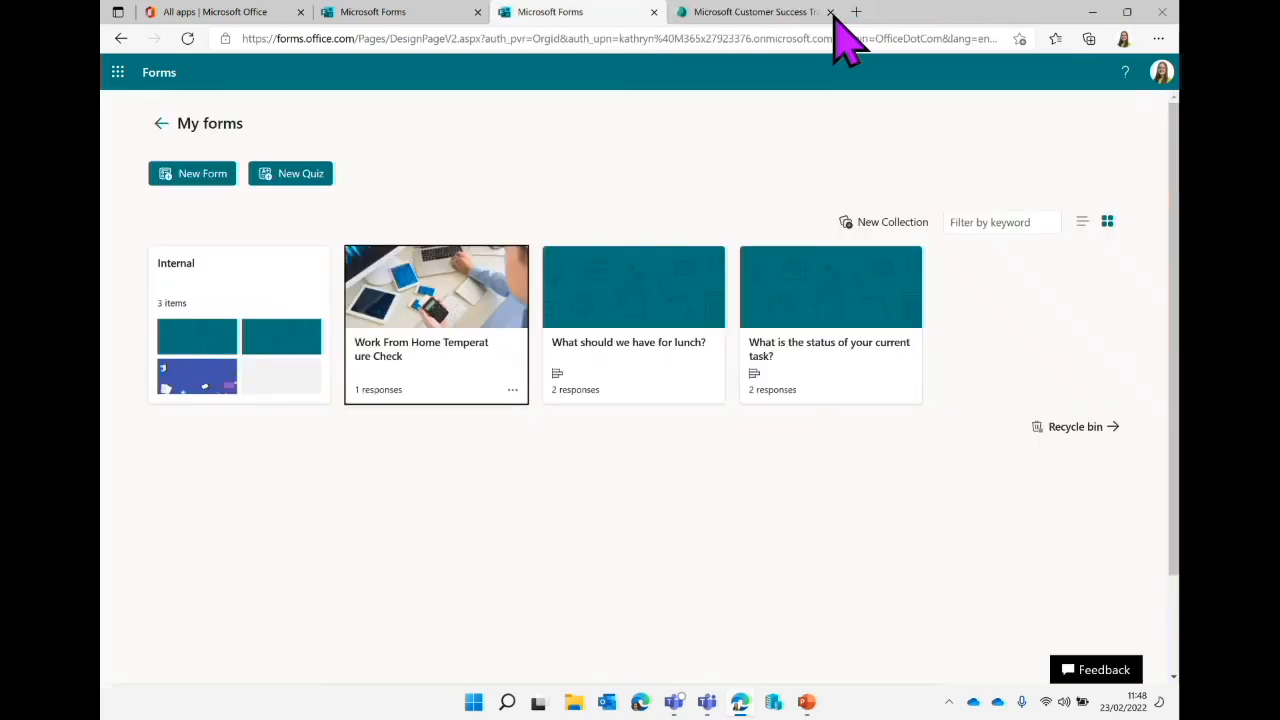
Create a new quiz titled "Teams Knowledge Check", leaving its description empty.
click(295, 180)
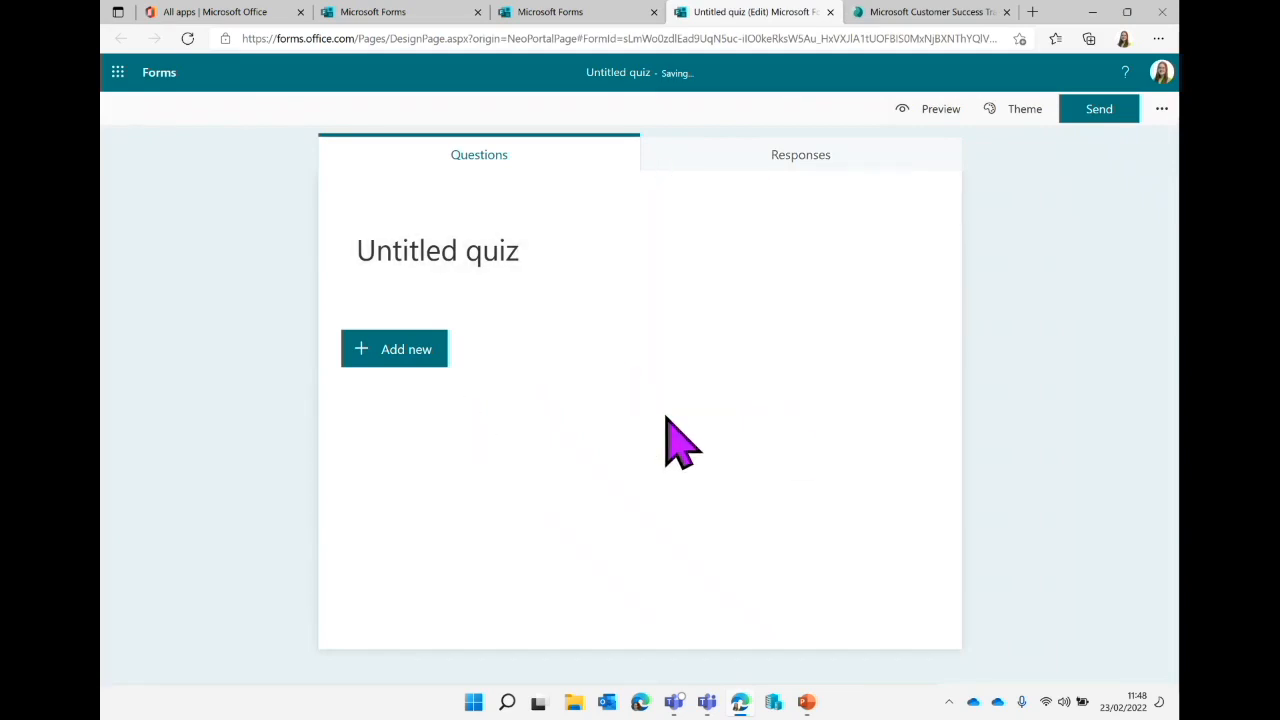
click(534, 266)
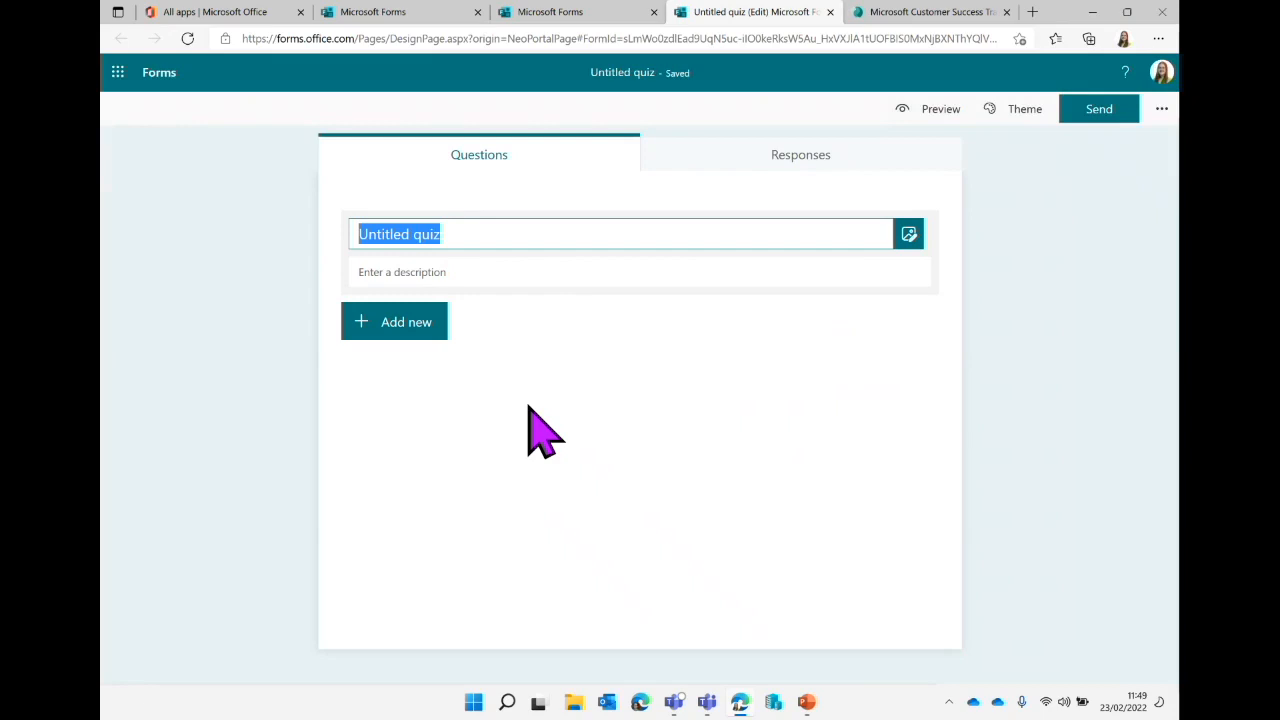
text(Knowledge )
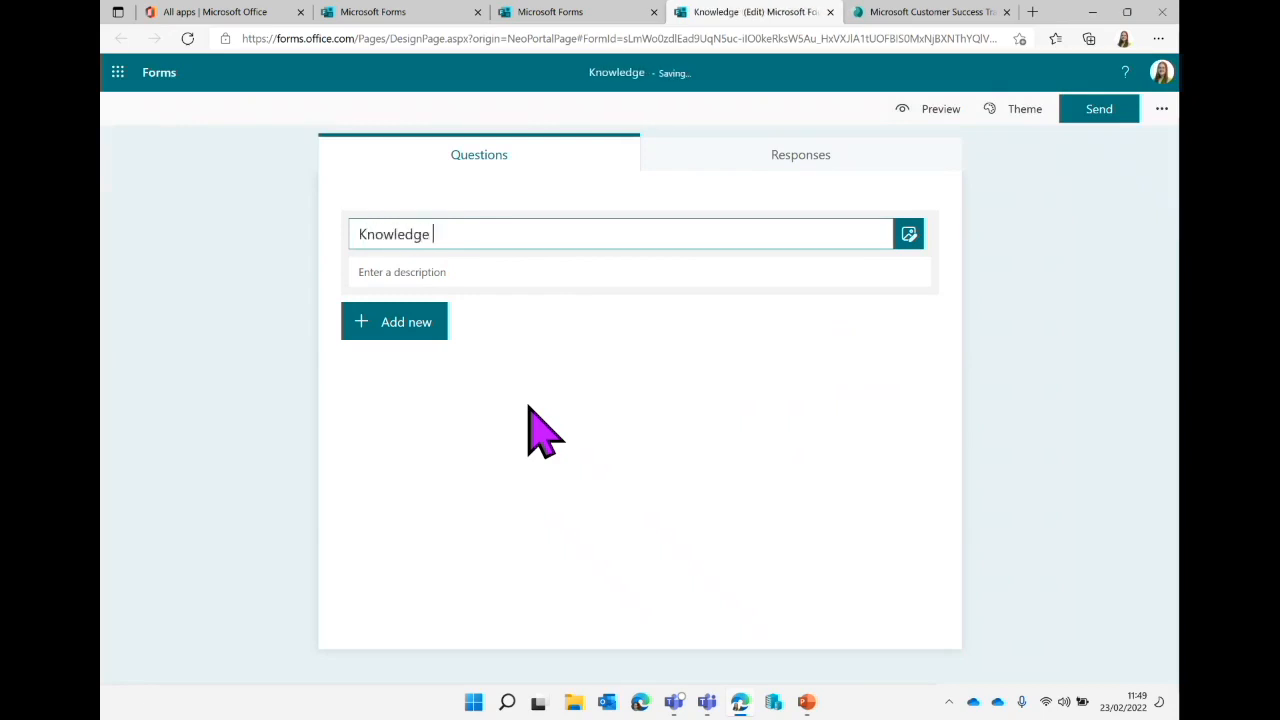
text(Check)
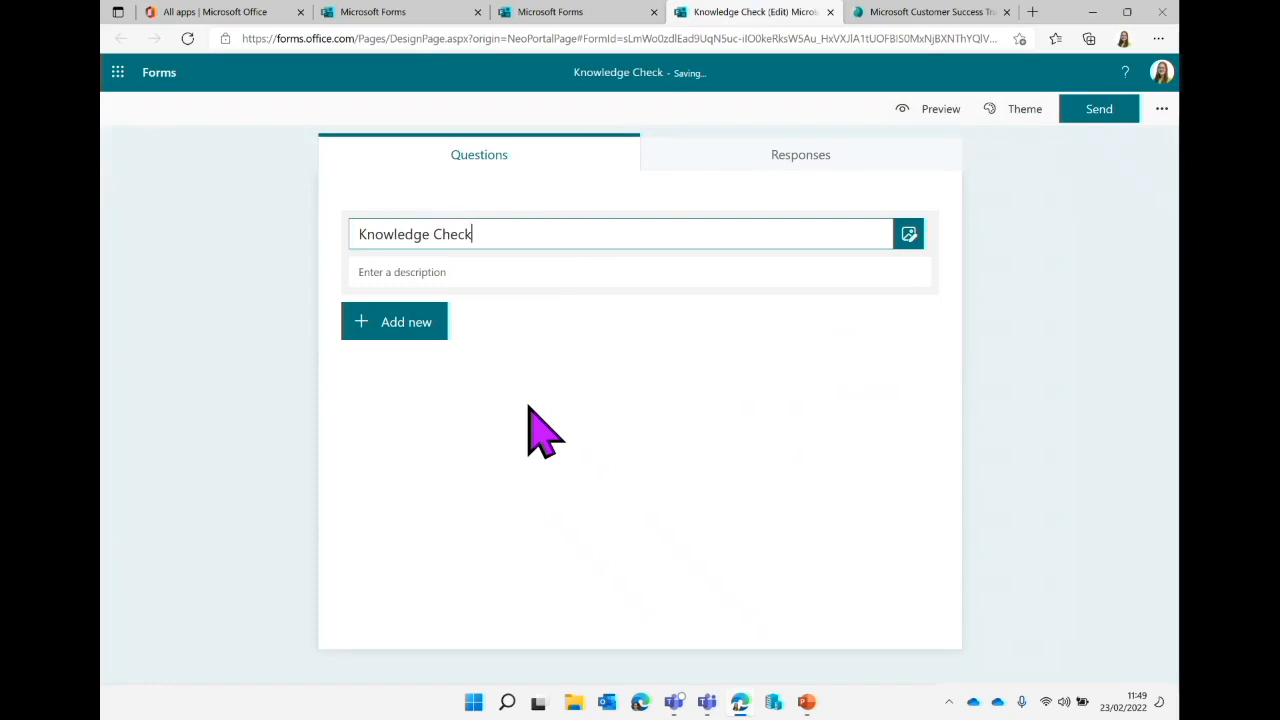
click(356, 234)
text(Tea)
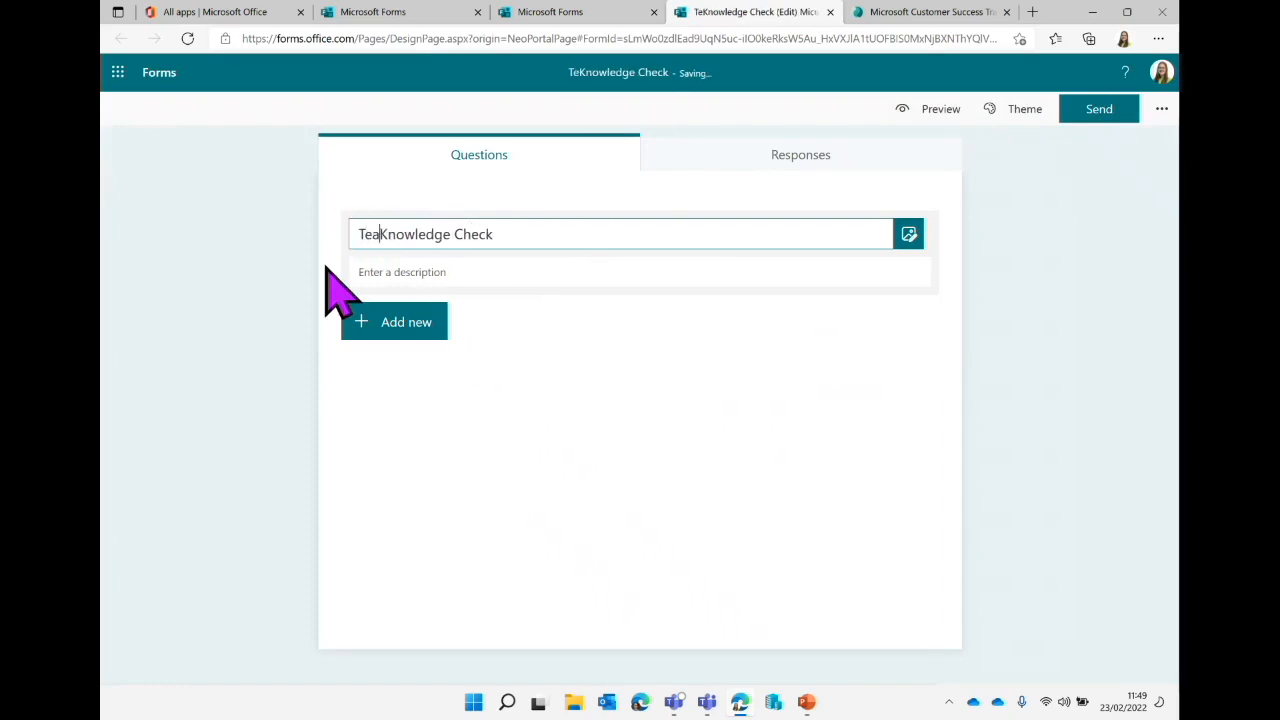
text(ms)
click(455, 285)
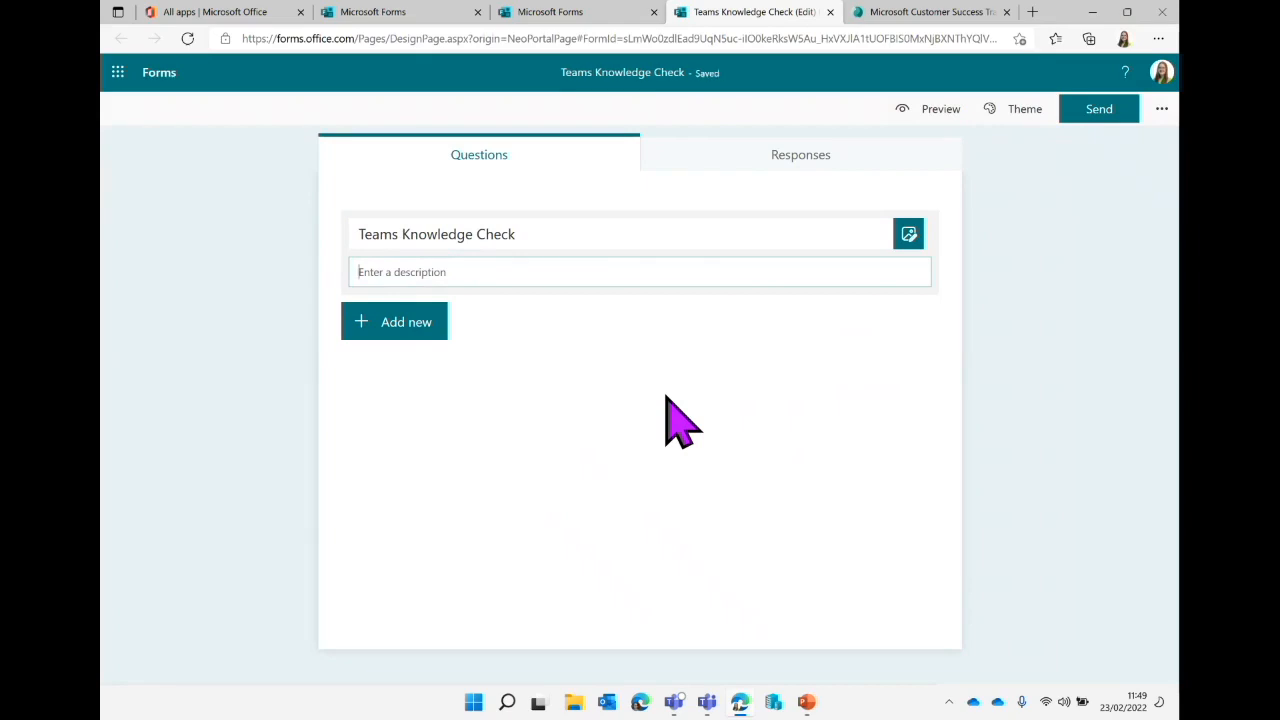
Examine the question types available for the quiz, including the additional types beyond Choice, Text, Rating and Date.
click(410, 333)
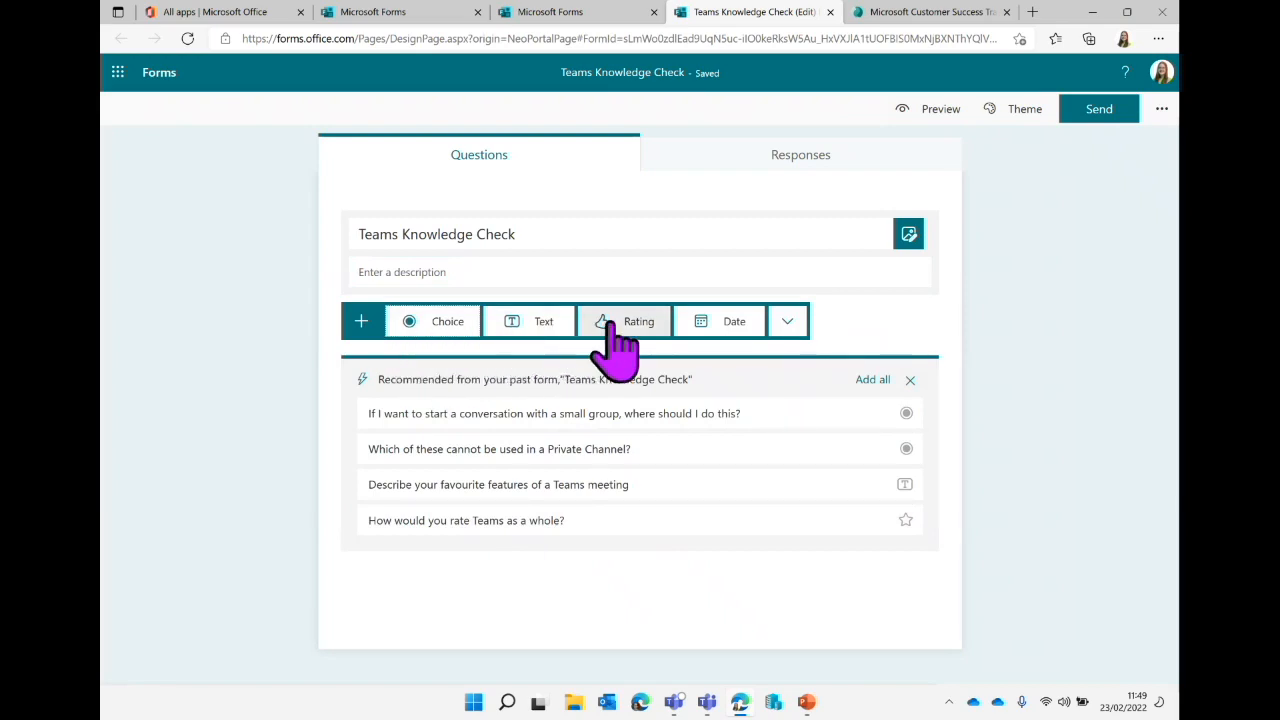
click(787, 321)
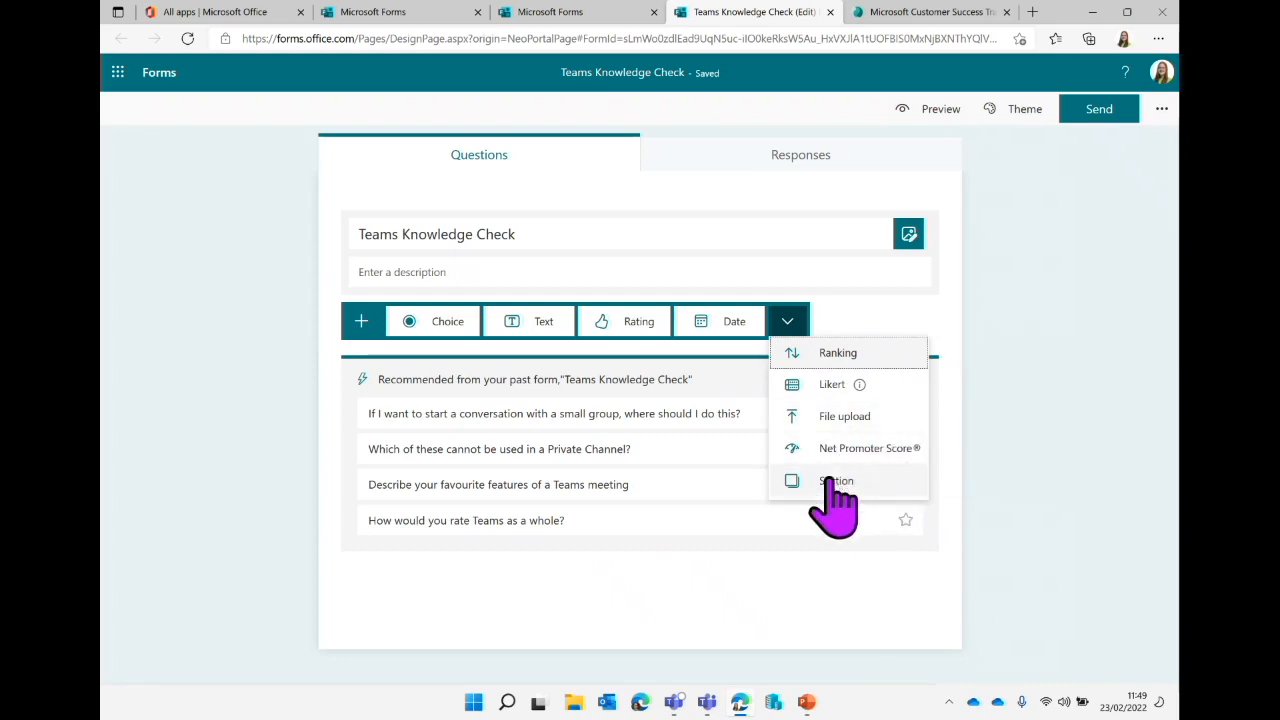
click(795, 330)
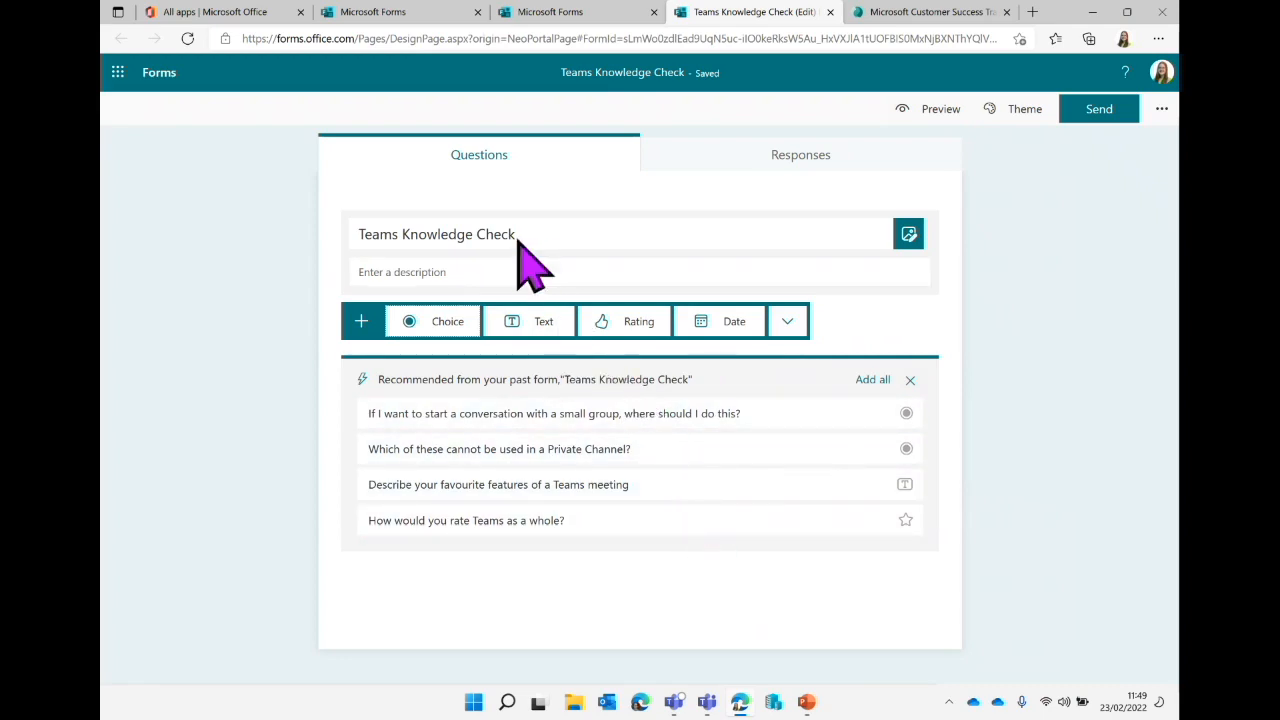
Add all four recommended questions from the past Teams Knowledge Check form to the quiz.
click(666, 417)
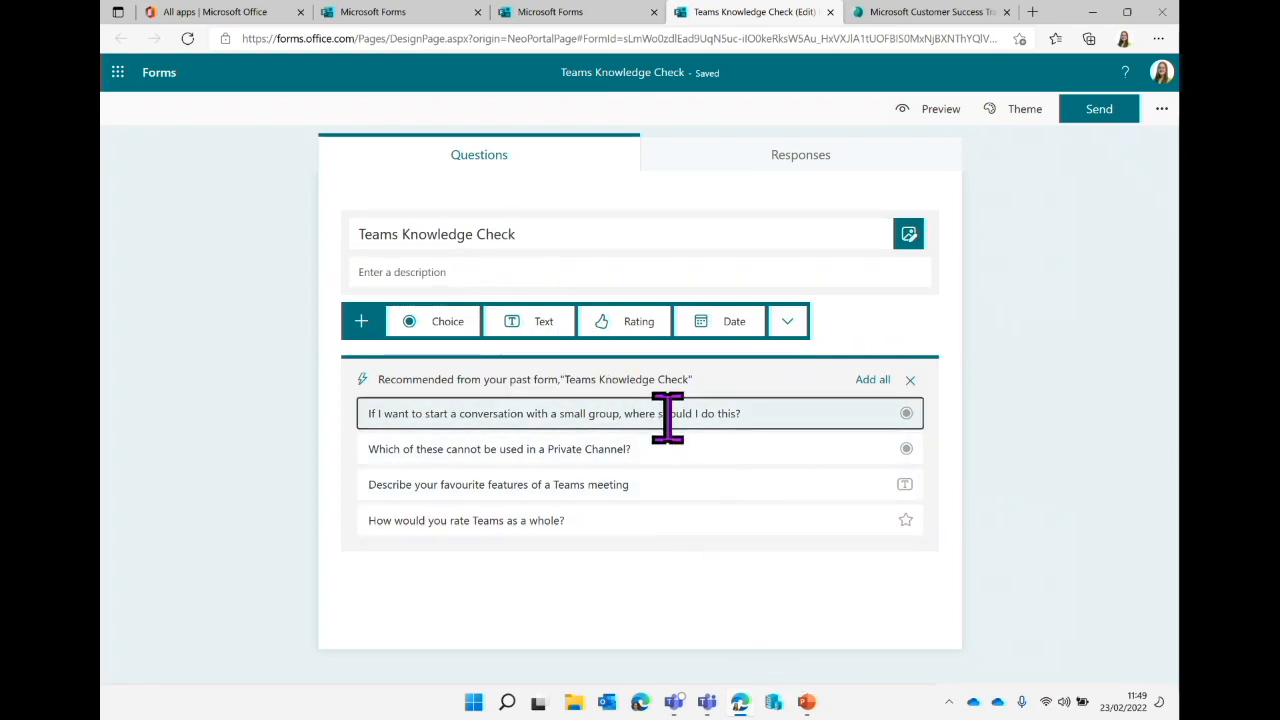
click(685, 442)
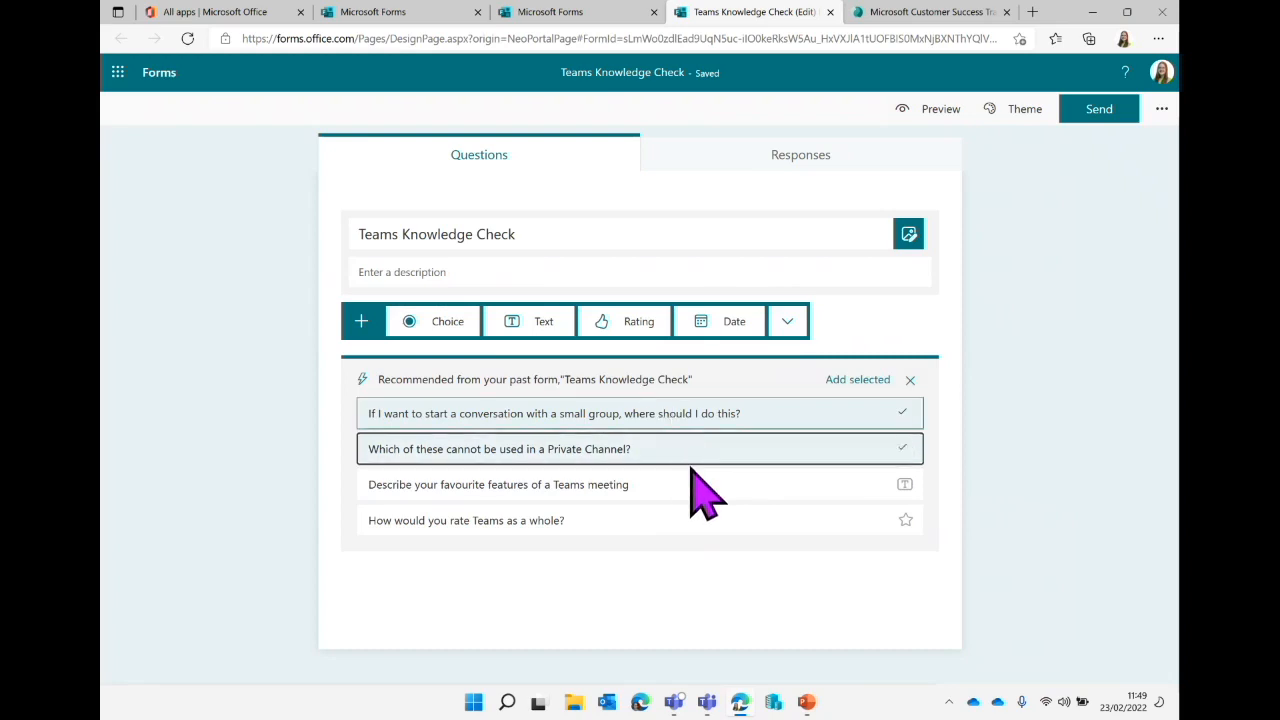
click(694, 482)
click(703, 524)
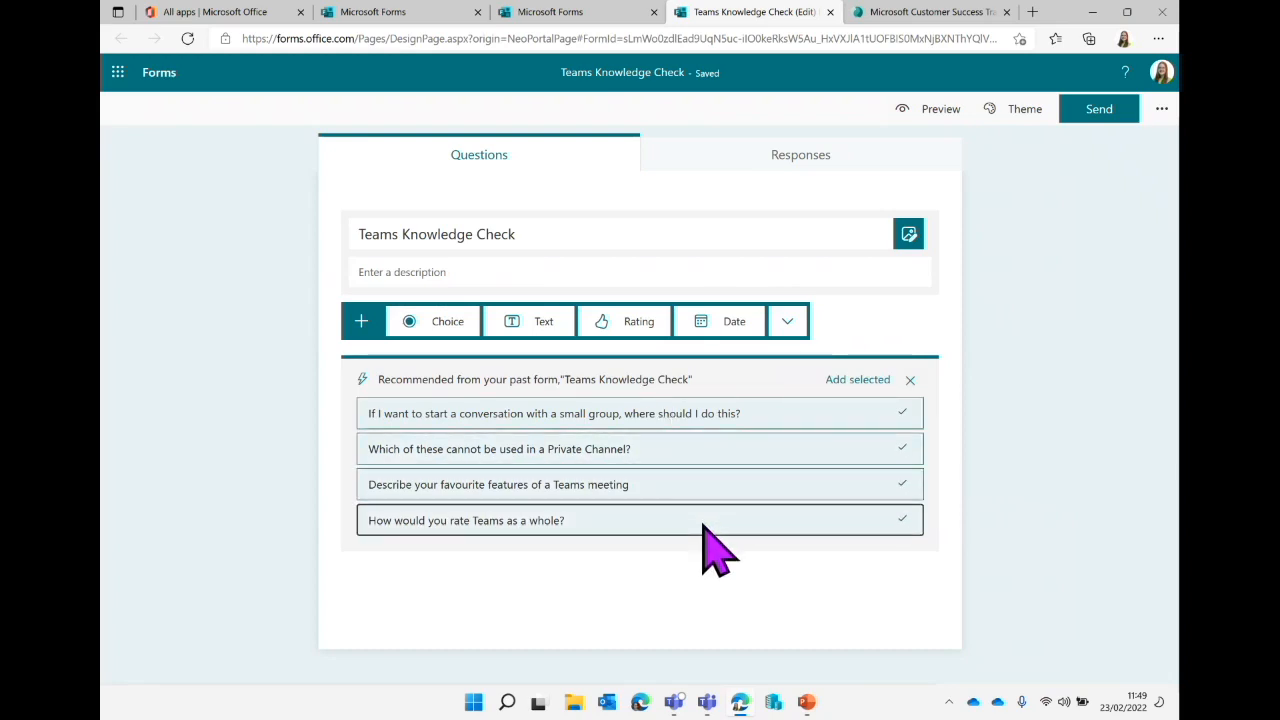
click(679, 625)
click(390, 322)
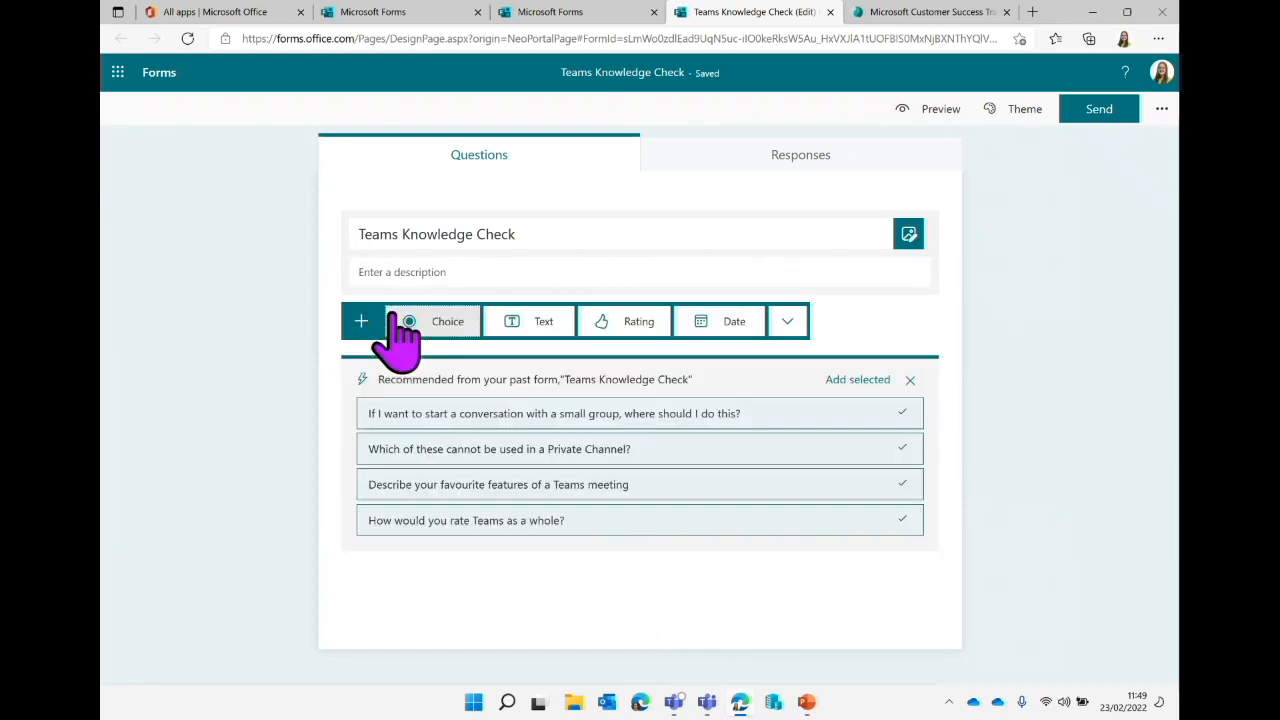
click(857, 379)
Examine the added questions, their correct answers and points, and the per-answer messages of the small-group conversation question.
scroll(700, 565, down, 4)
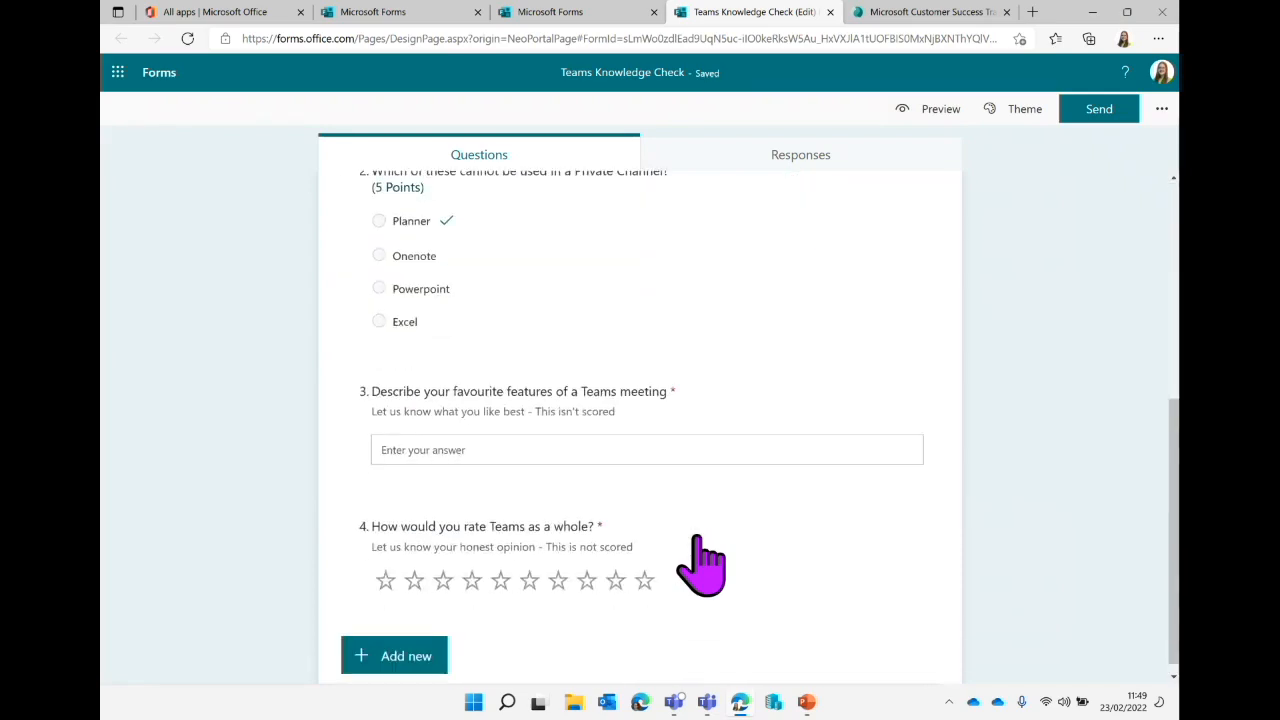
scroll(712, 565, up, 3)
scroll(700, 565, up, 2)
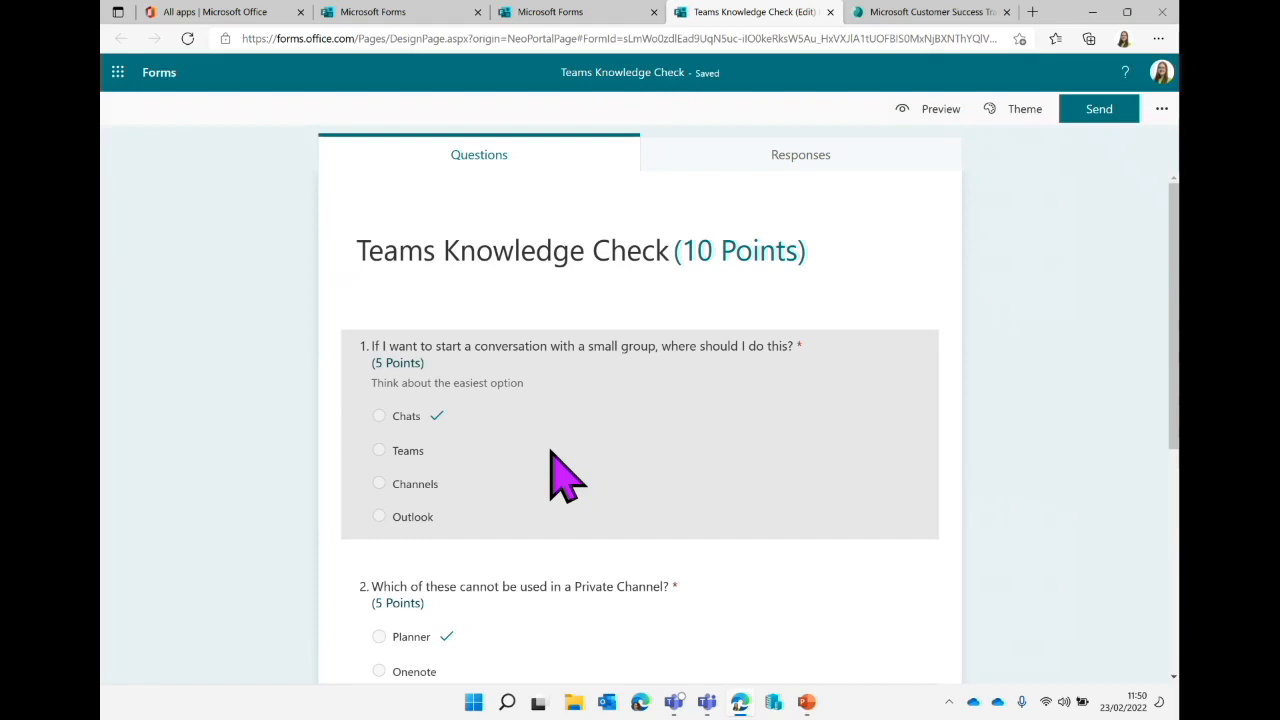
scroll(491, 600, down, 2)
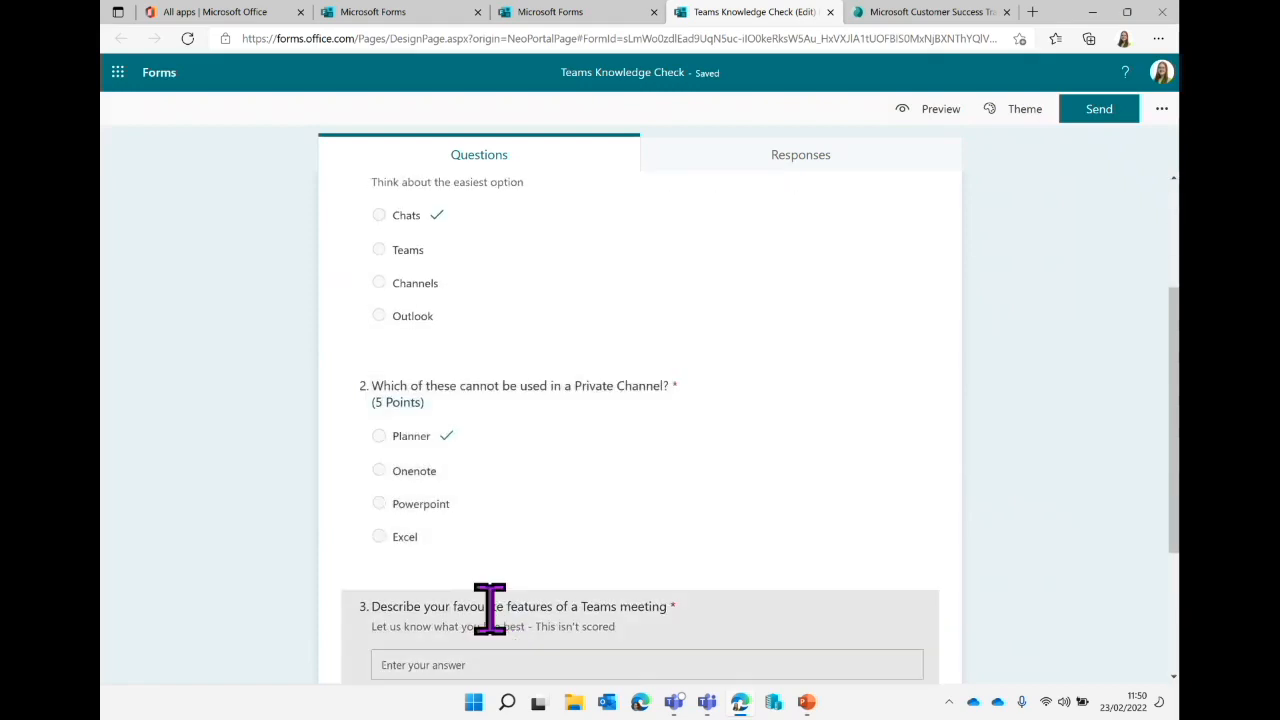
scroll(563, 495, down, 2)
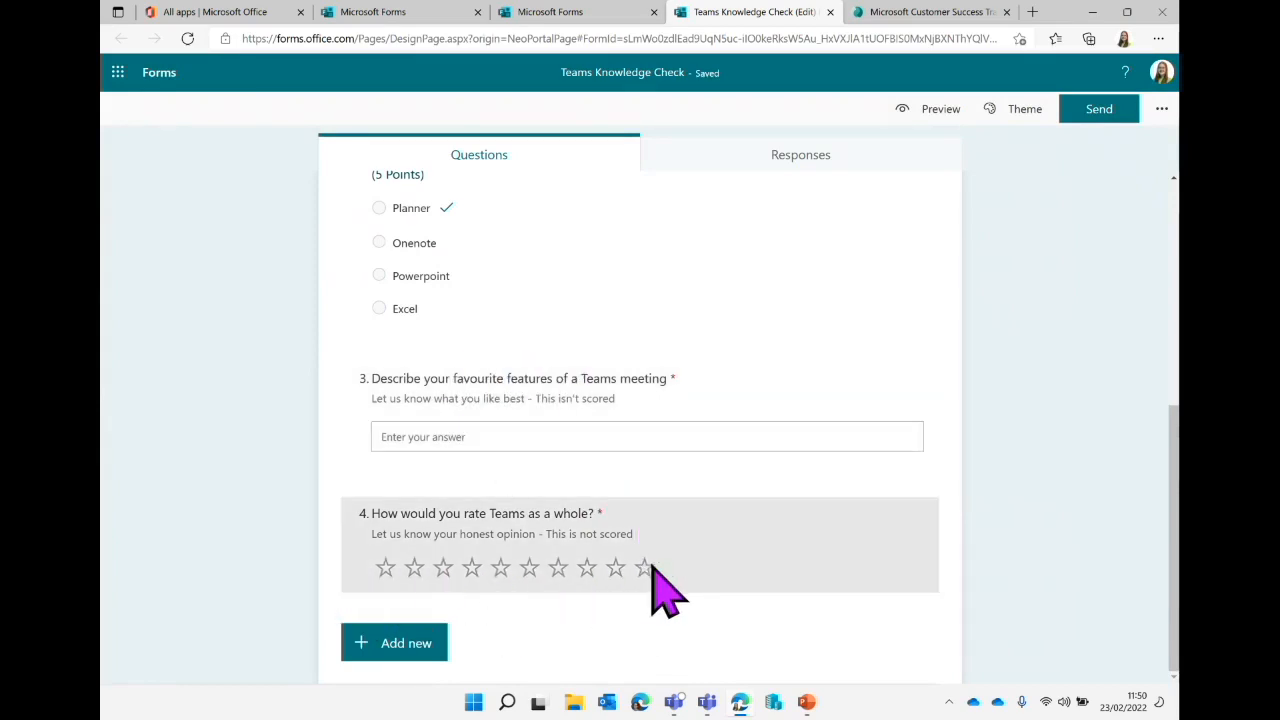
scroll(660, 590, up, 1)
scroll(660, 588, up, 5)
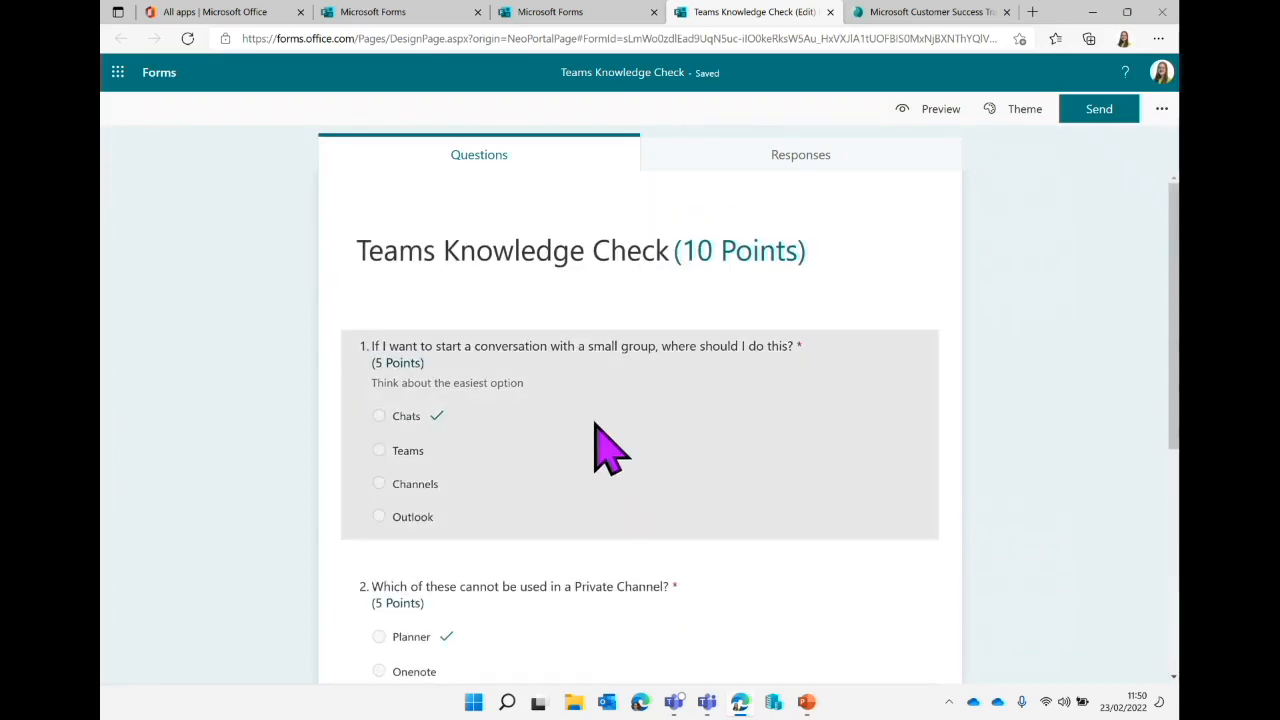
click(600, 449)
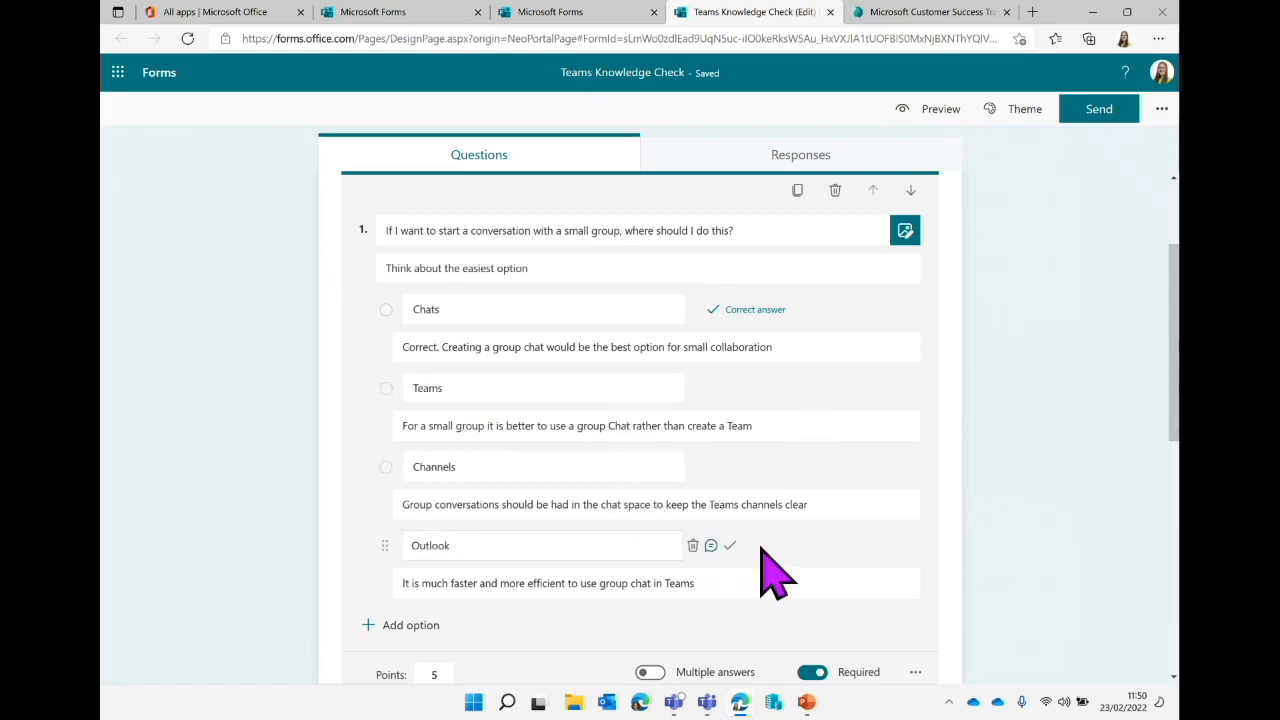
scroll(761, 548, down, 1)
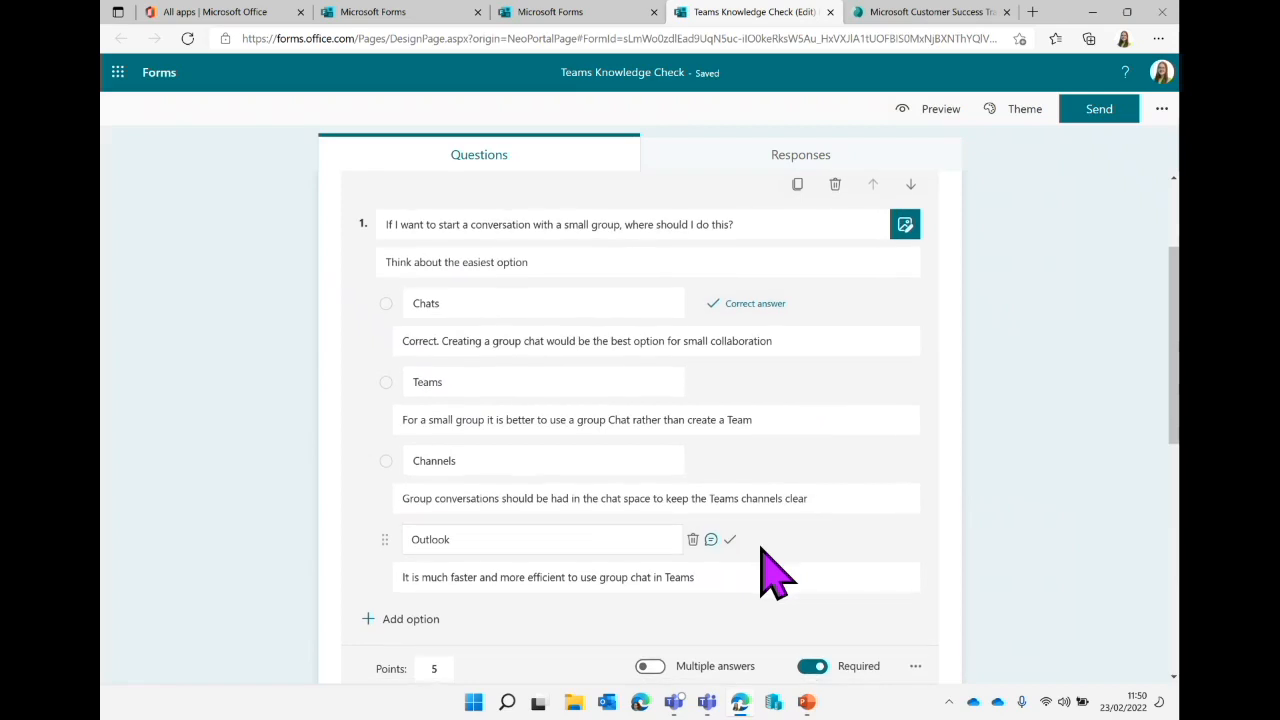
click(1019, 398)
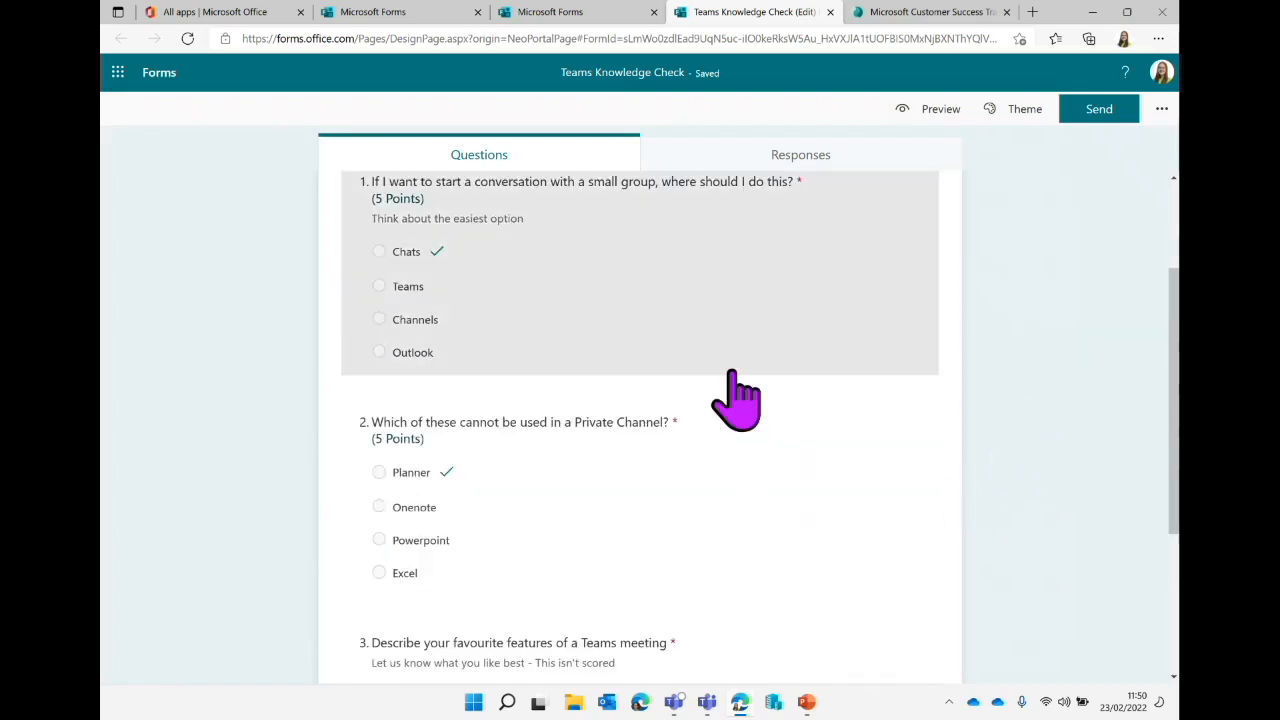
scroll(737, 400, up, 1)
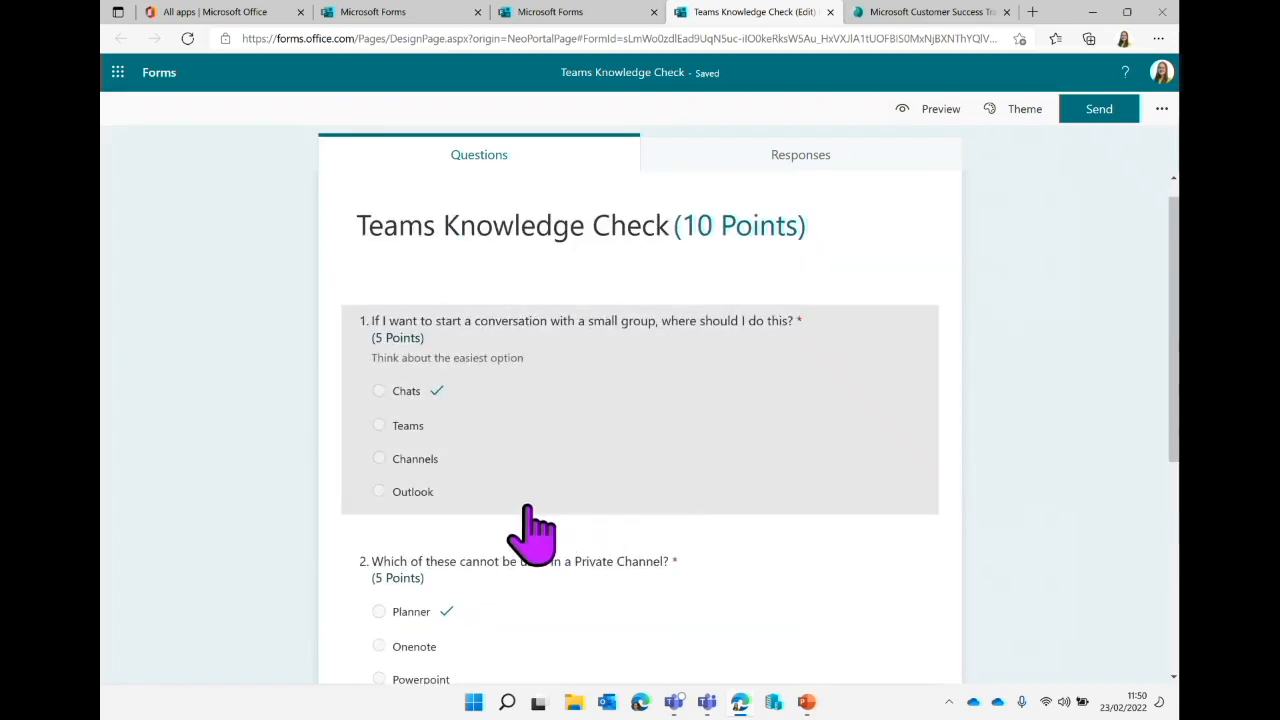
Insert a Choice question after question 1 reading "How can you show your feelings about a post?".
click(528, 507)
scroll(586, 620, down, 3)
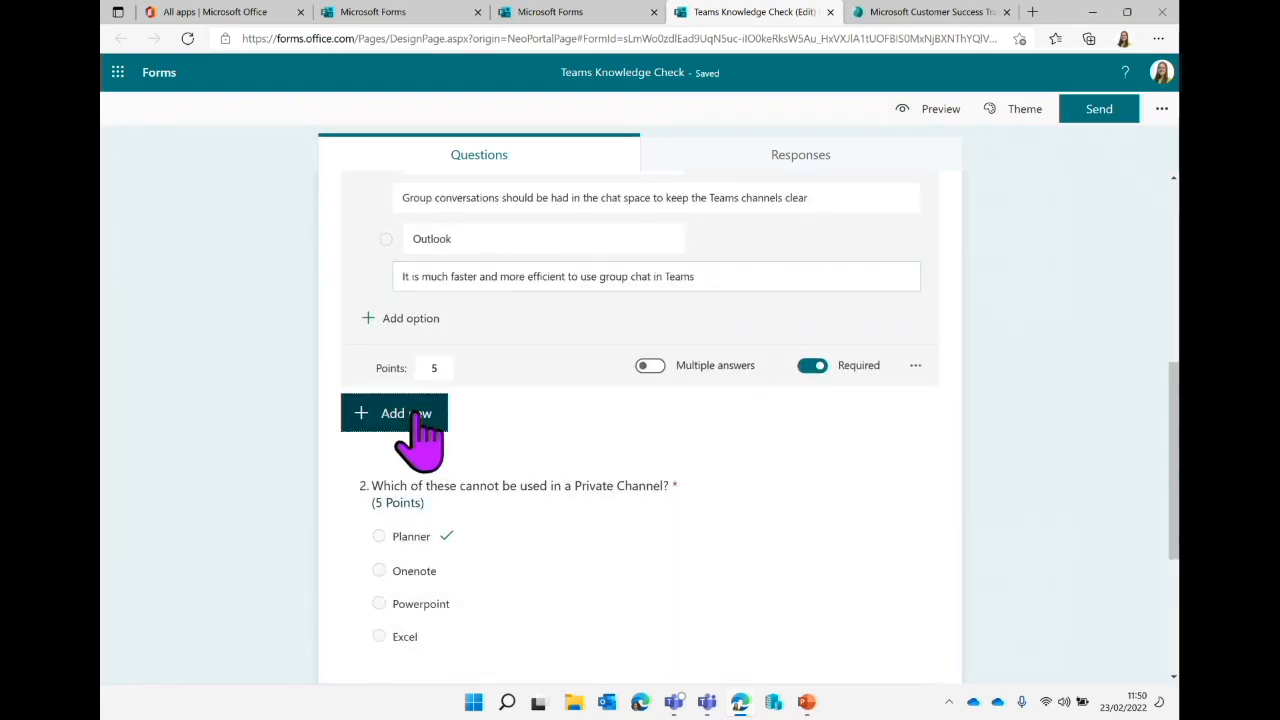
click(420, 413)
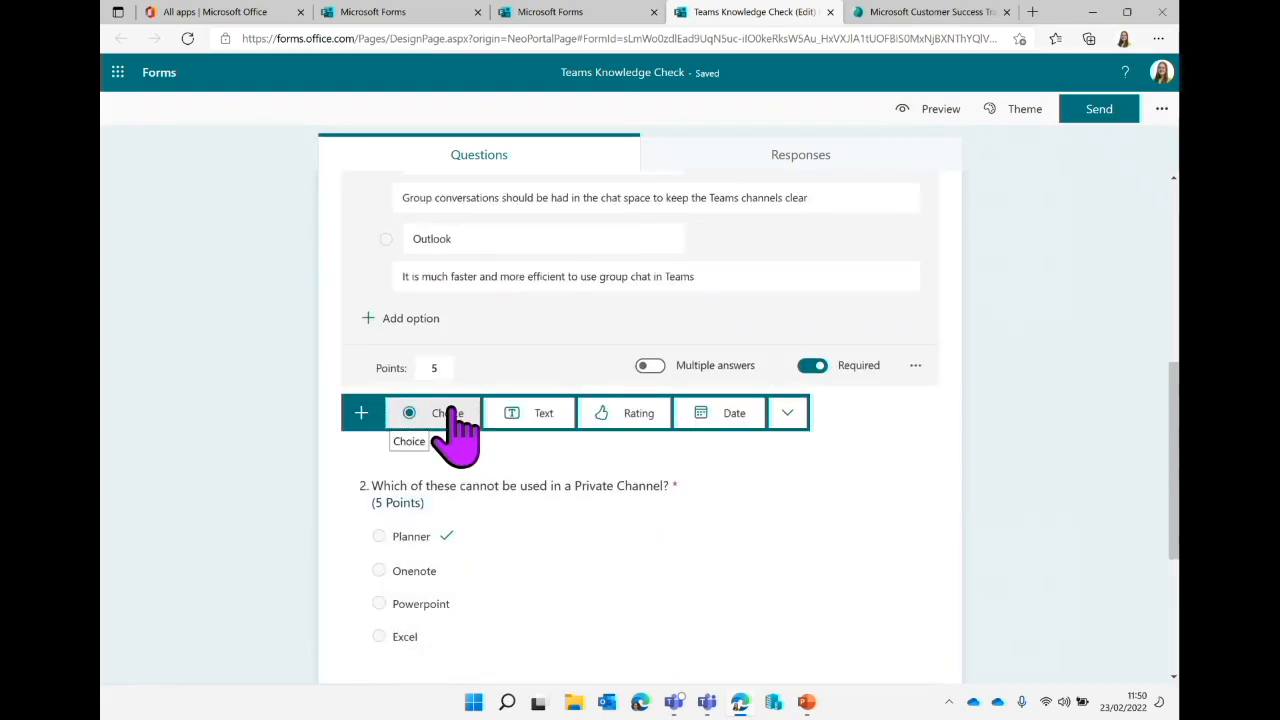
click(447, 413)
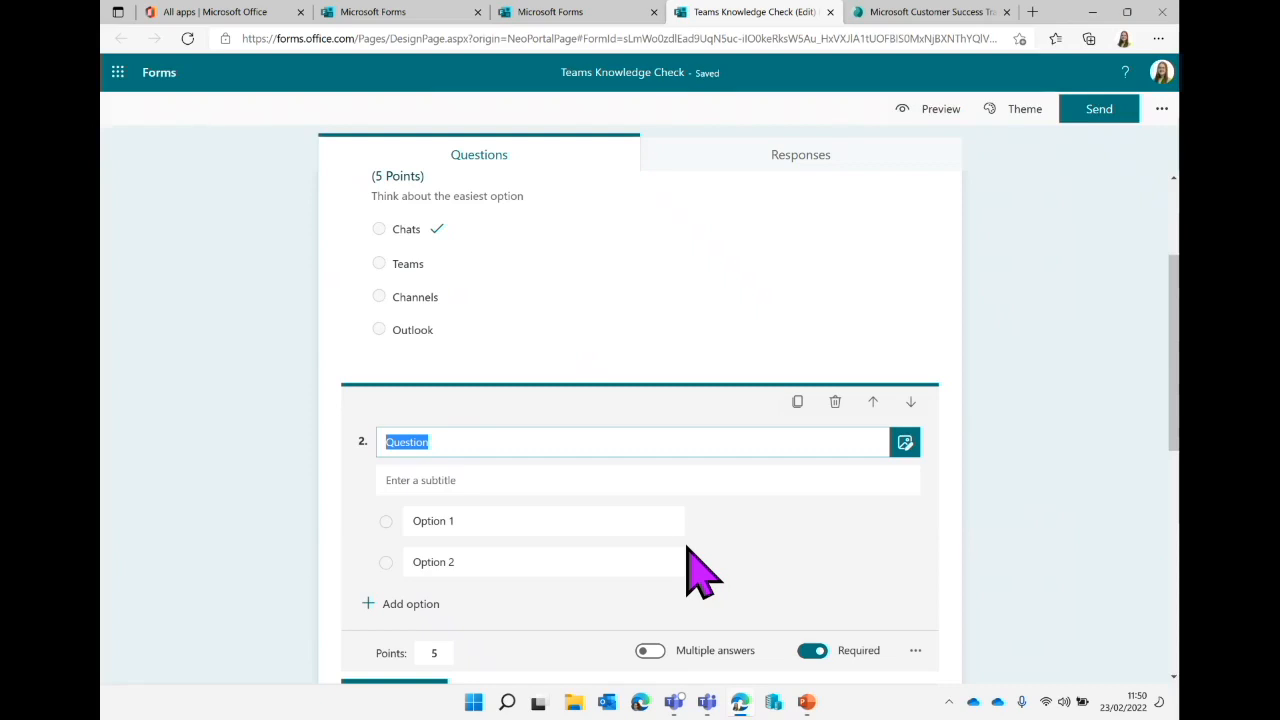
text(How)
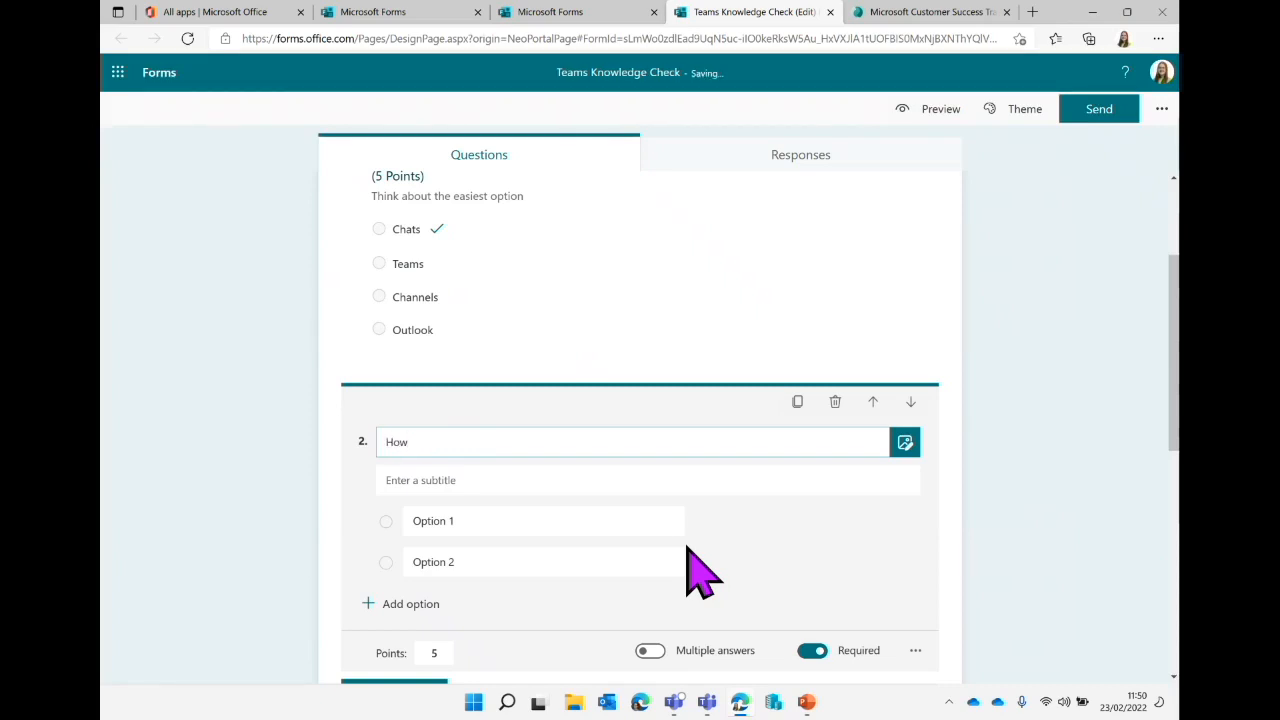
text( can you show your feelings about a post?)
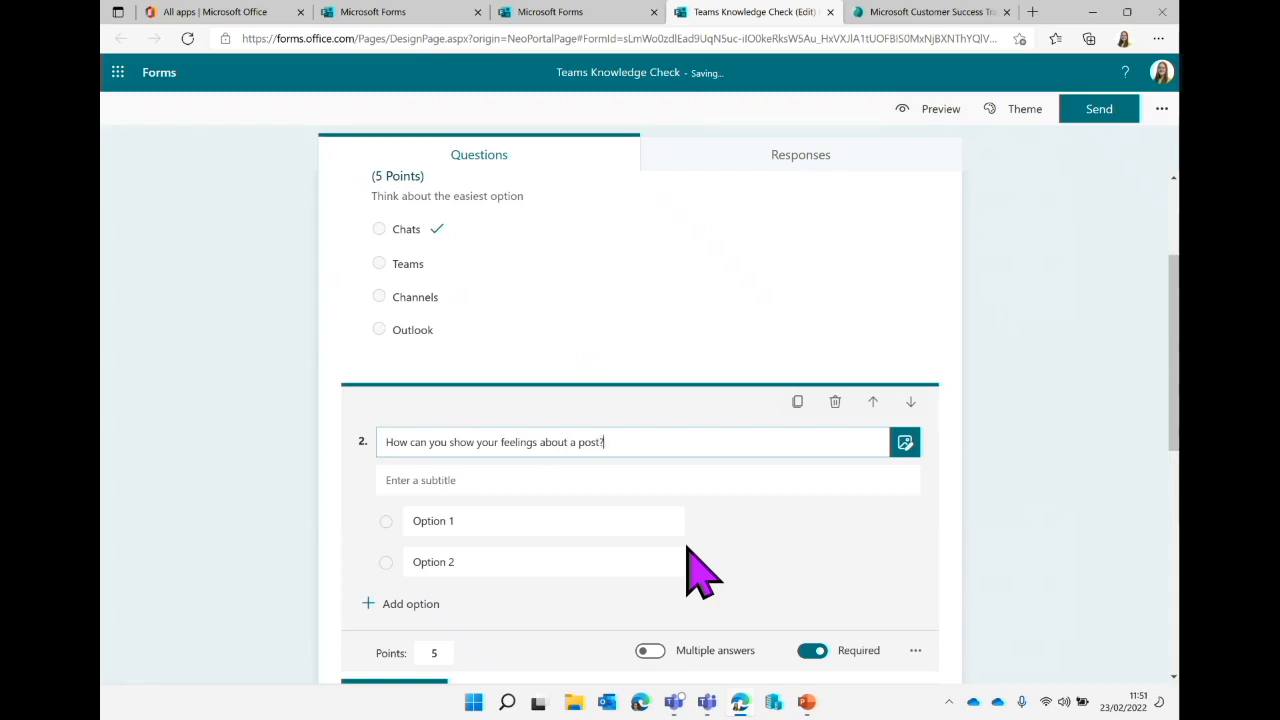
Set the new question's first answer option to "Leave a Reaction".
click(590, 521)
click(522, 521)
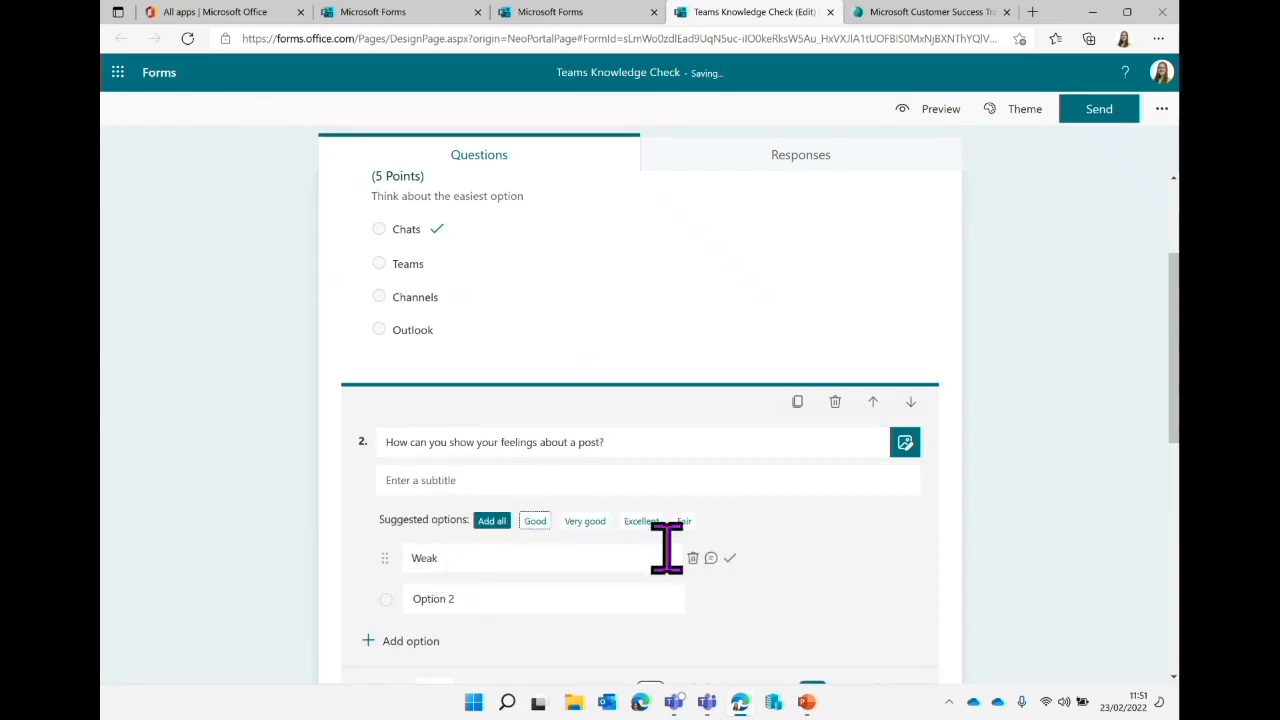
click(494, 558)
drag(494, 558, 370, 563)
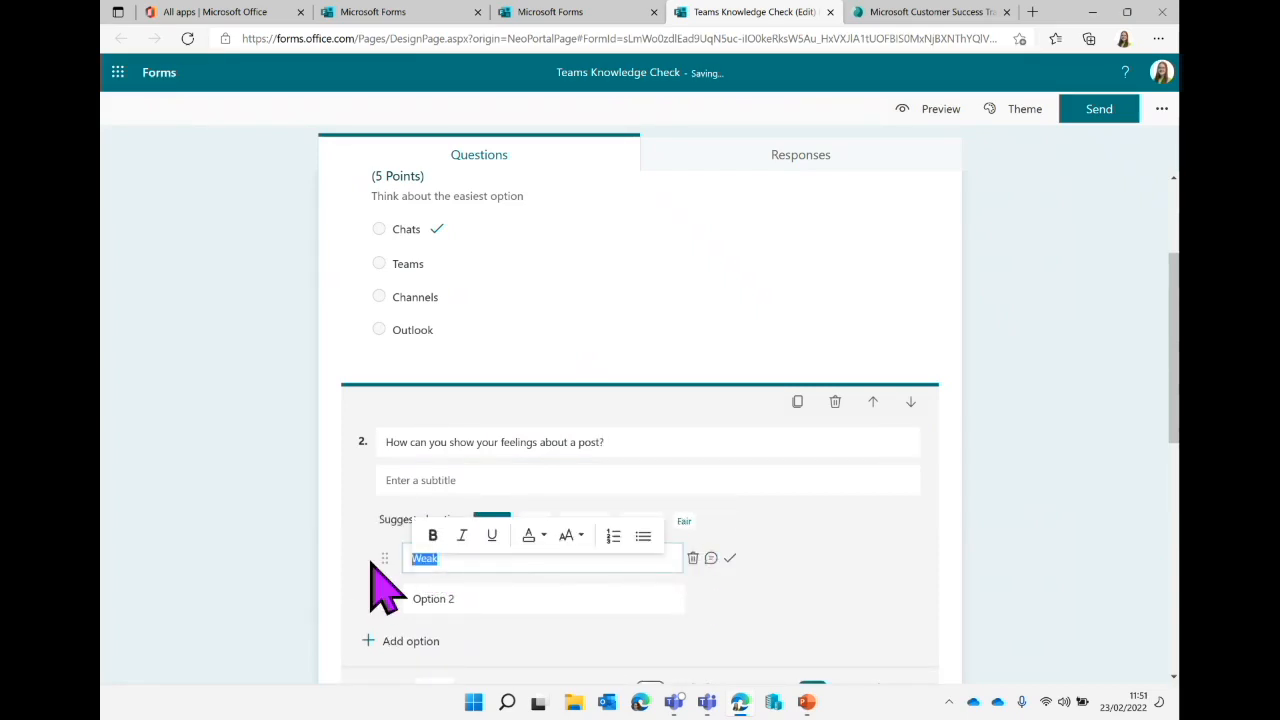
key(BackSpace)
text(Leave)
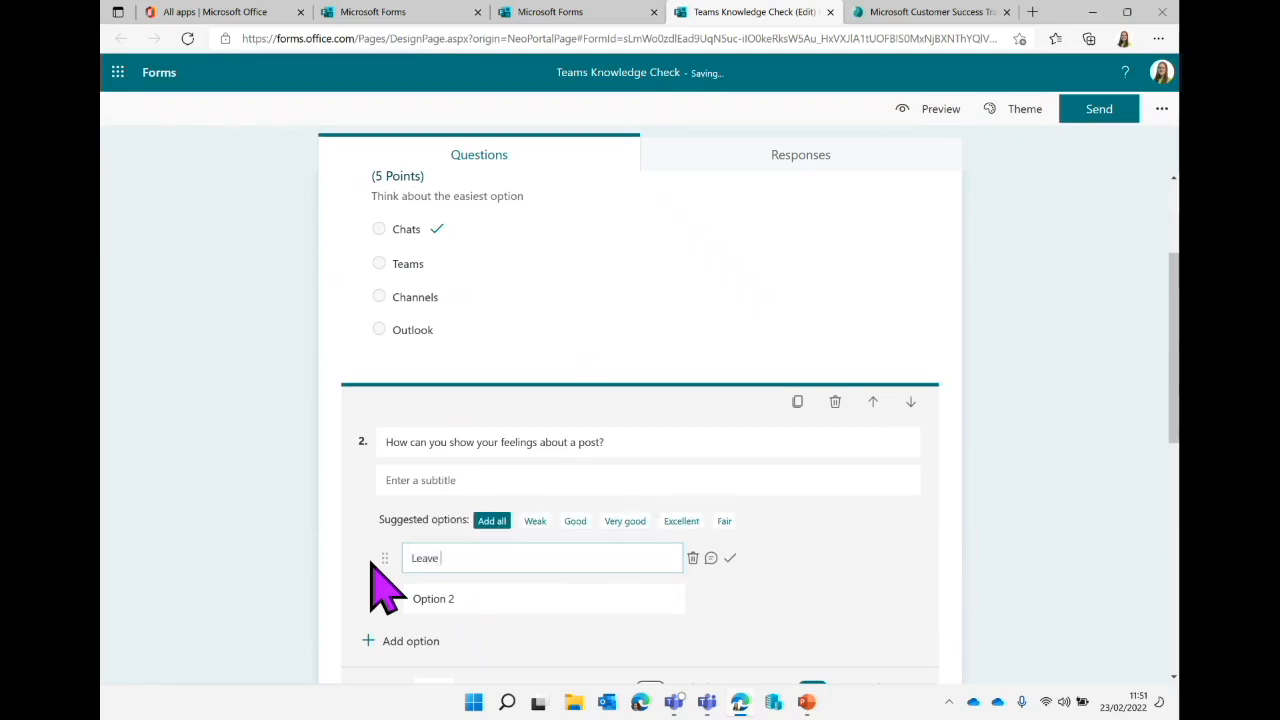
text( a Reaction)
Set the second answer option to "Highlight in a different colour" and add a third option, Give it a "Shout out".
click(494, 602)
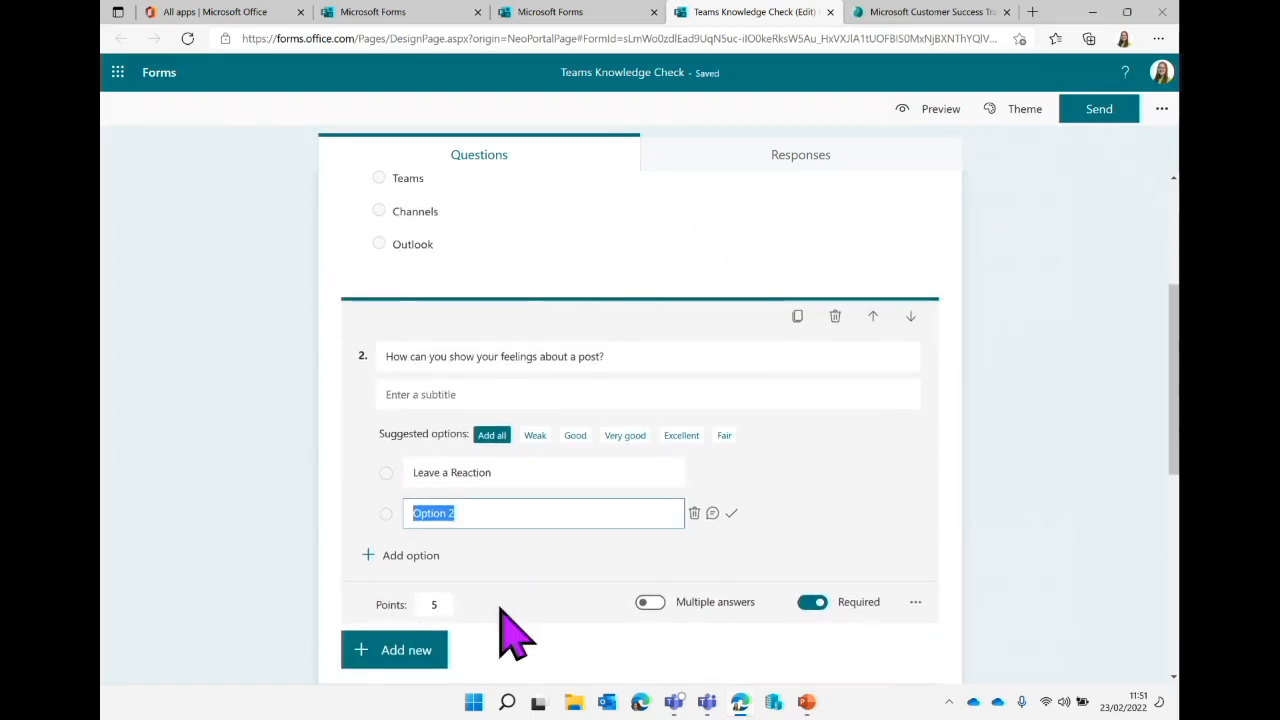
text(Highlight in a )
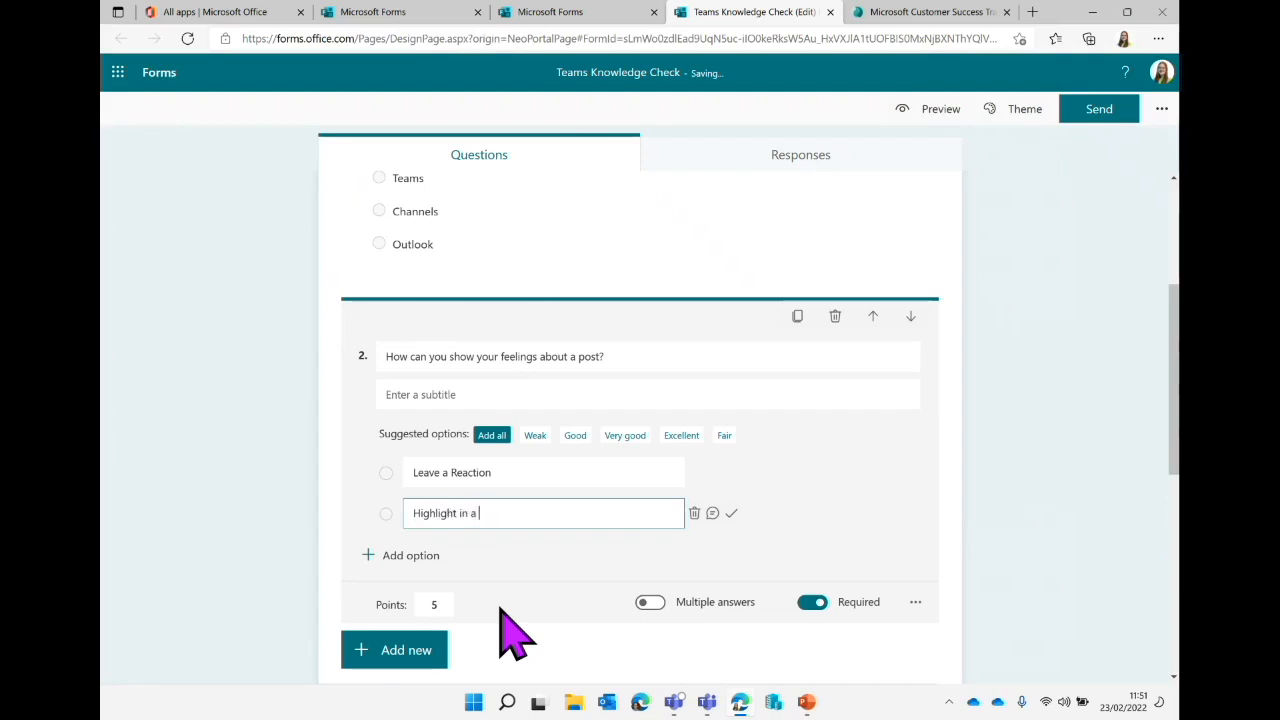
text(different colour)
click(425, 556)
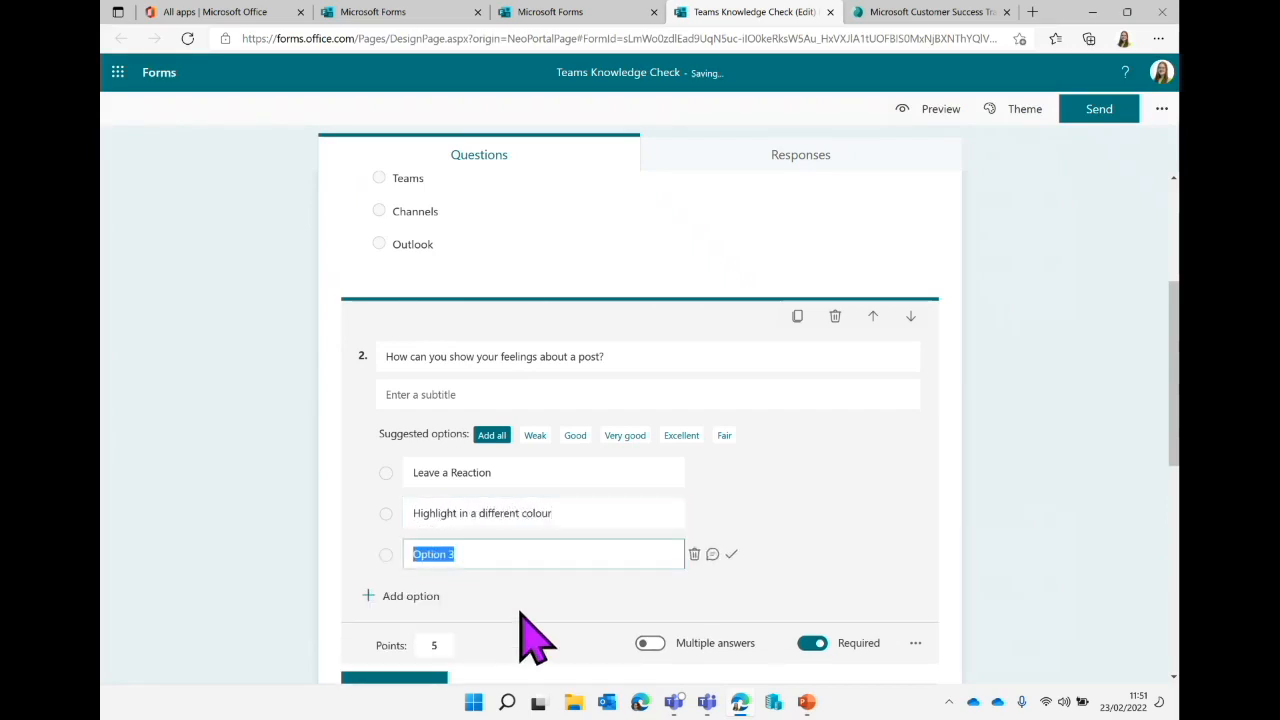
text(Give it a "Shout out)
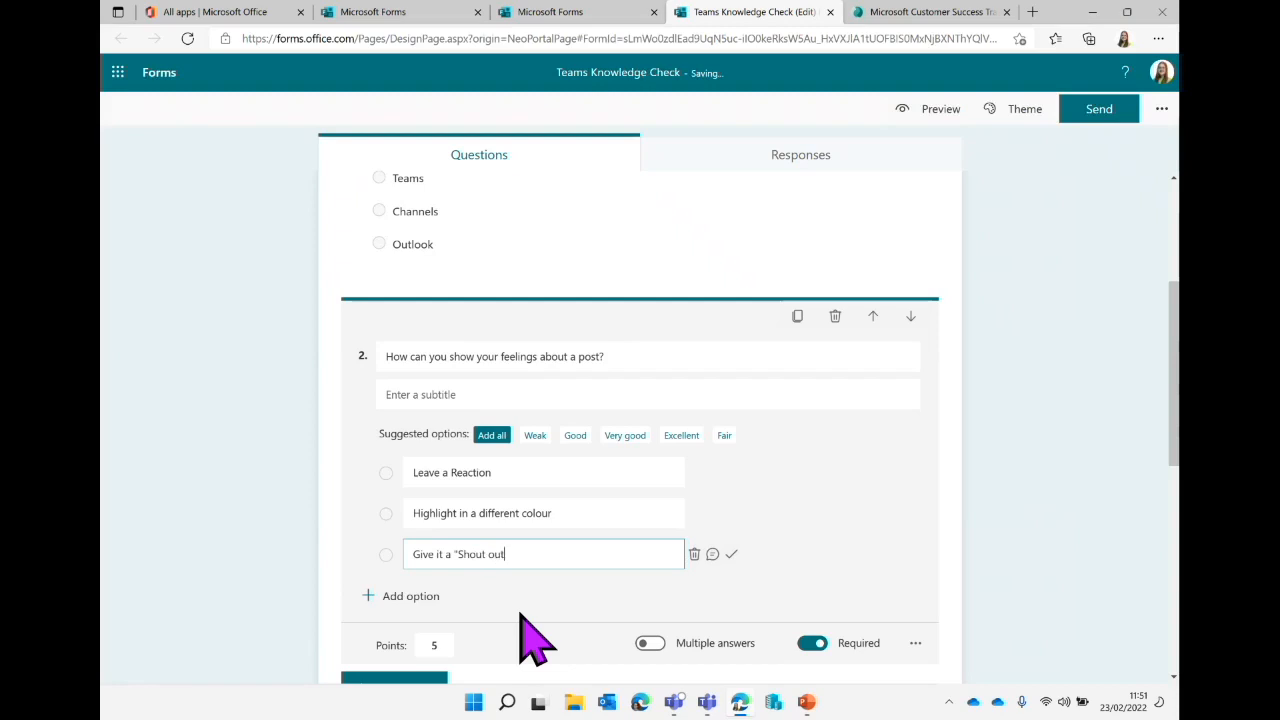
Mark "Leave a Reaction" as the correct answer of the question about showing feelings.
click(603, 512)
click(607, 468)
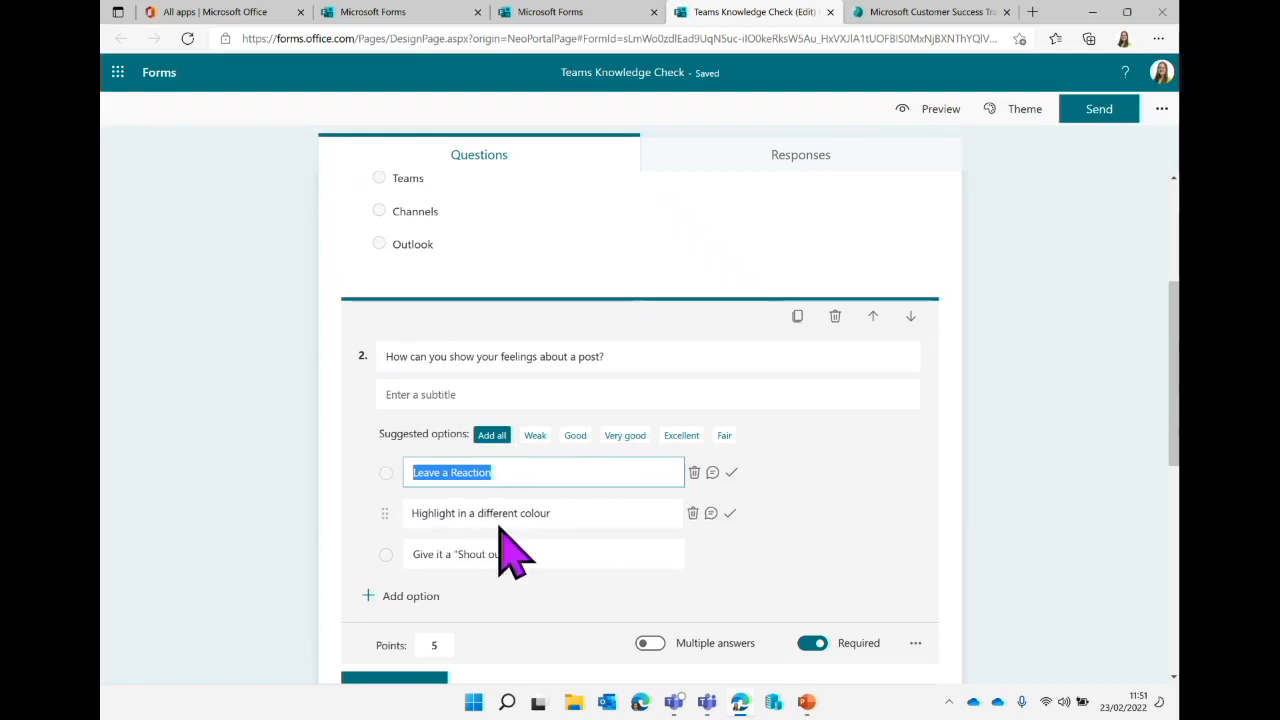
click(731, 474)
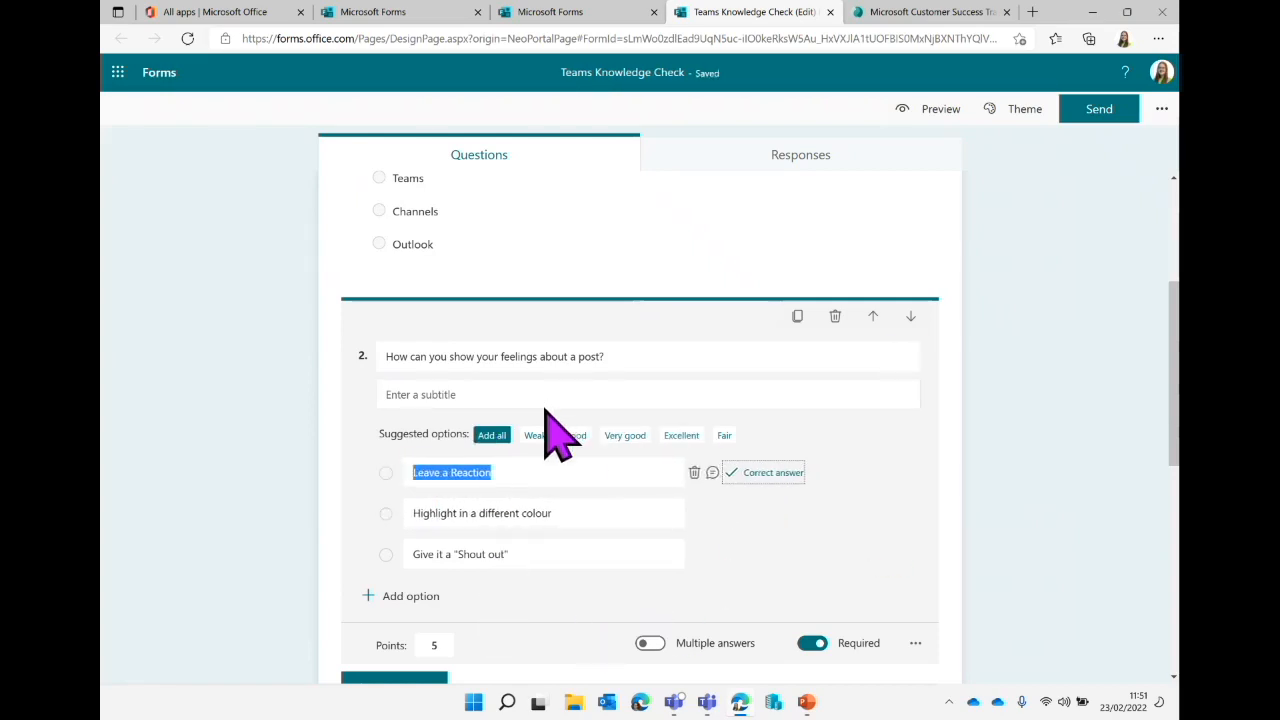
Check the question's points setting and try out allowing multiple answers, restoring the single-answer setting.
click(643, 362)
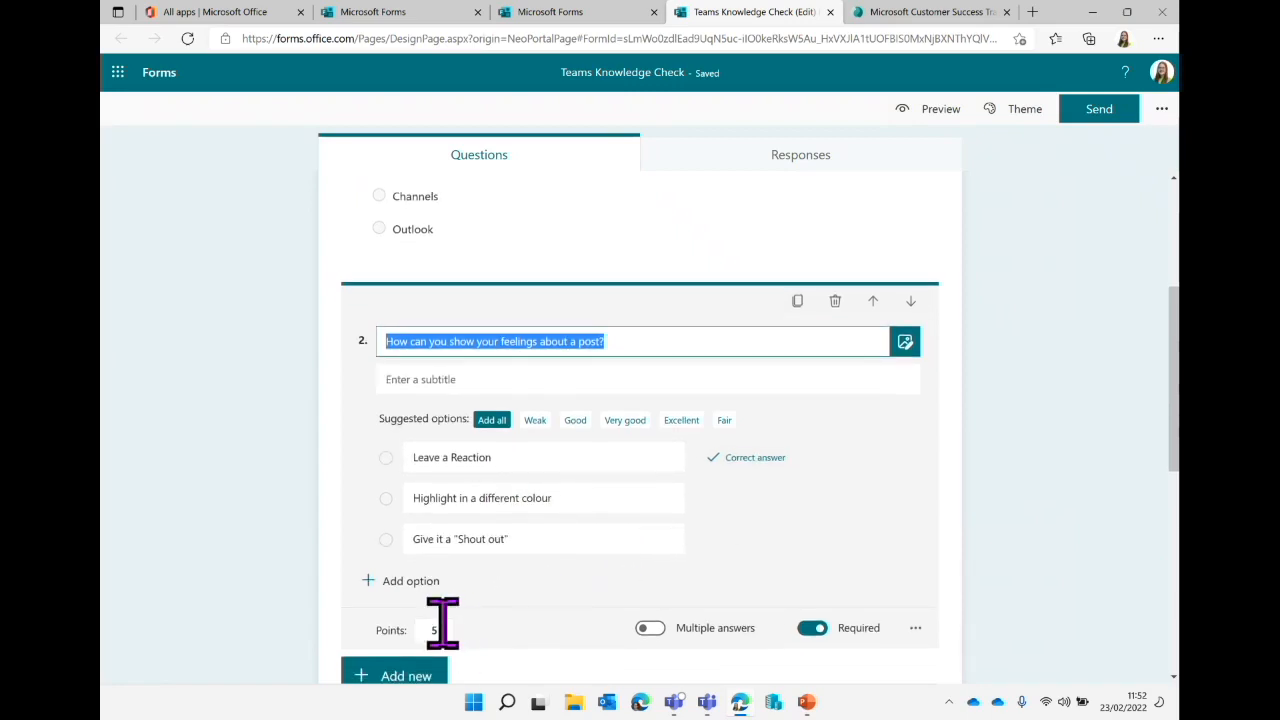
click(440, 628)
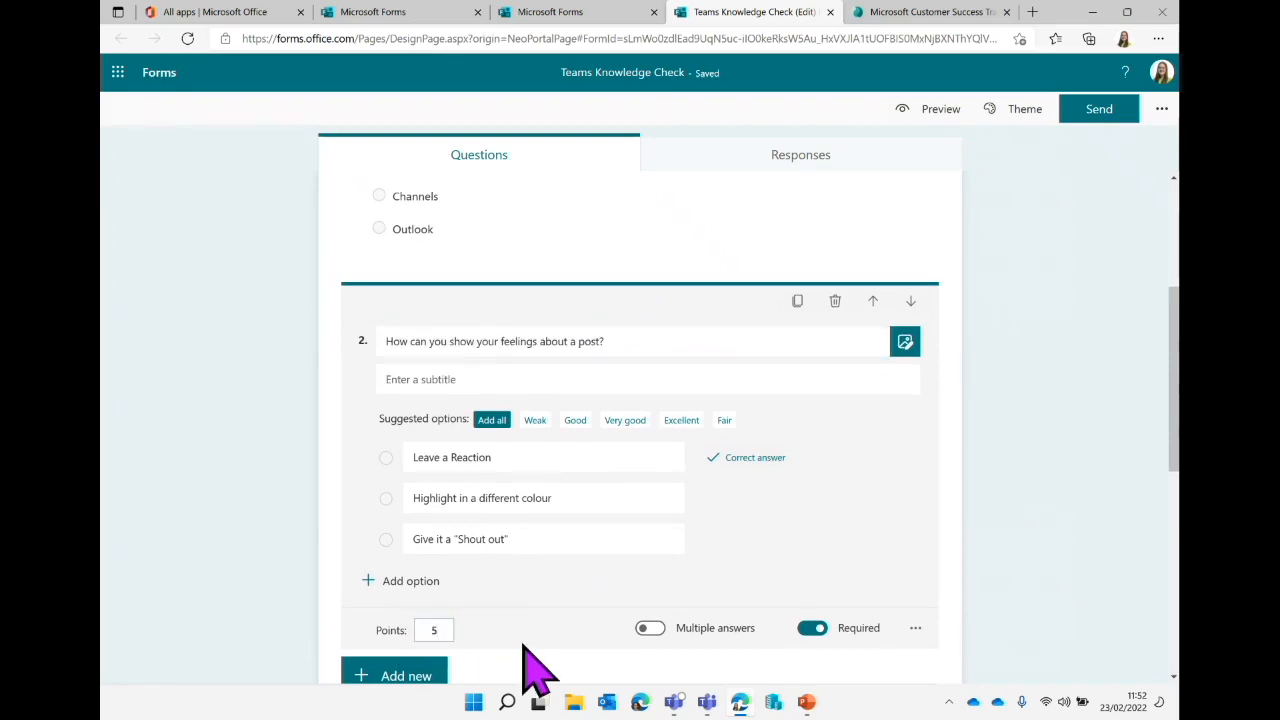
click(573, 619)
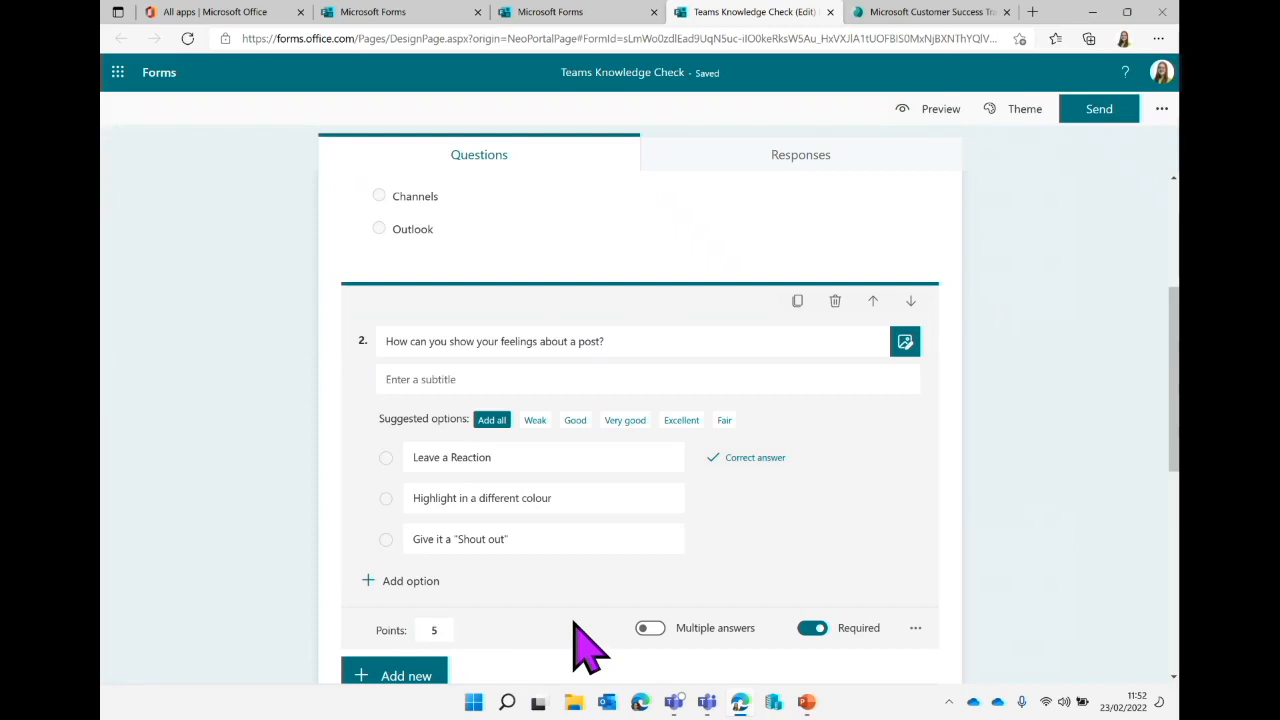
click(650, 628)
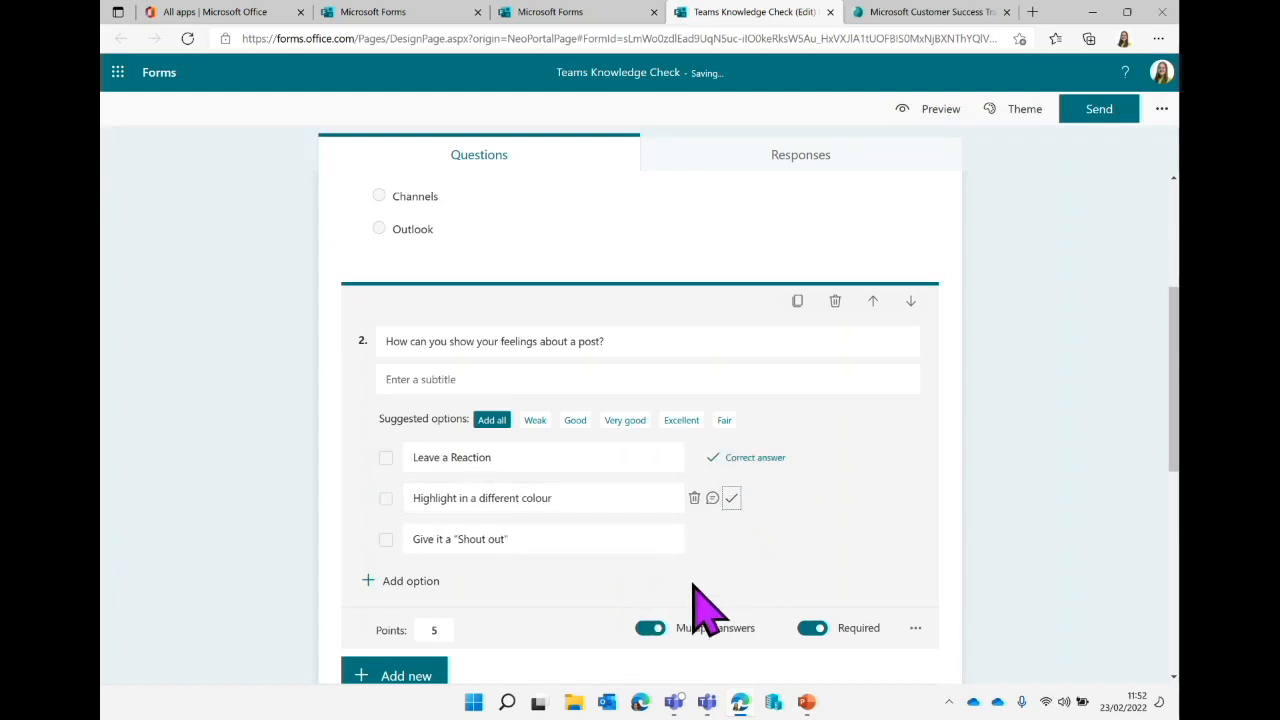
click(650, 628)
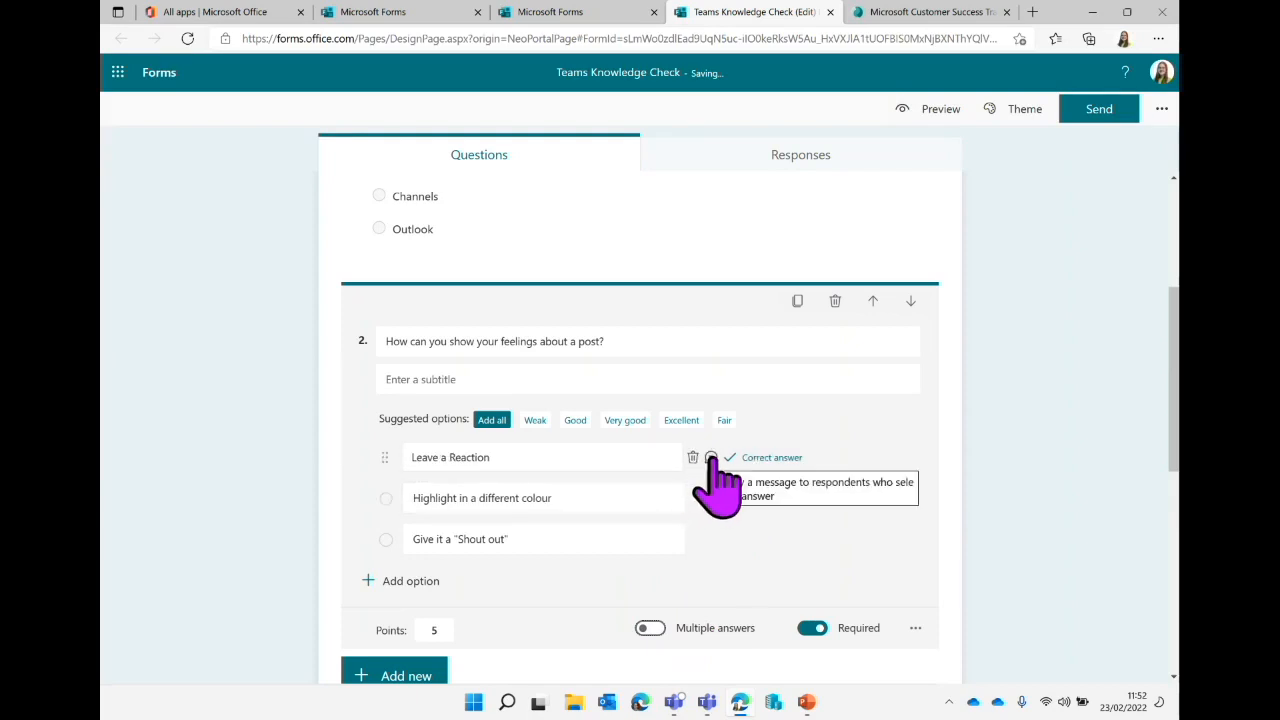
Add the feedback message "Well done! You can do this by hovering over the message" to the "Leave a Reaction" answer.
click(710, 457)
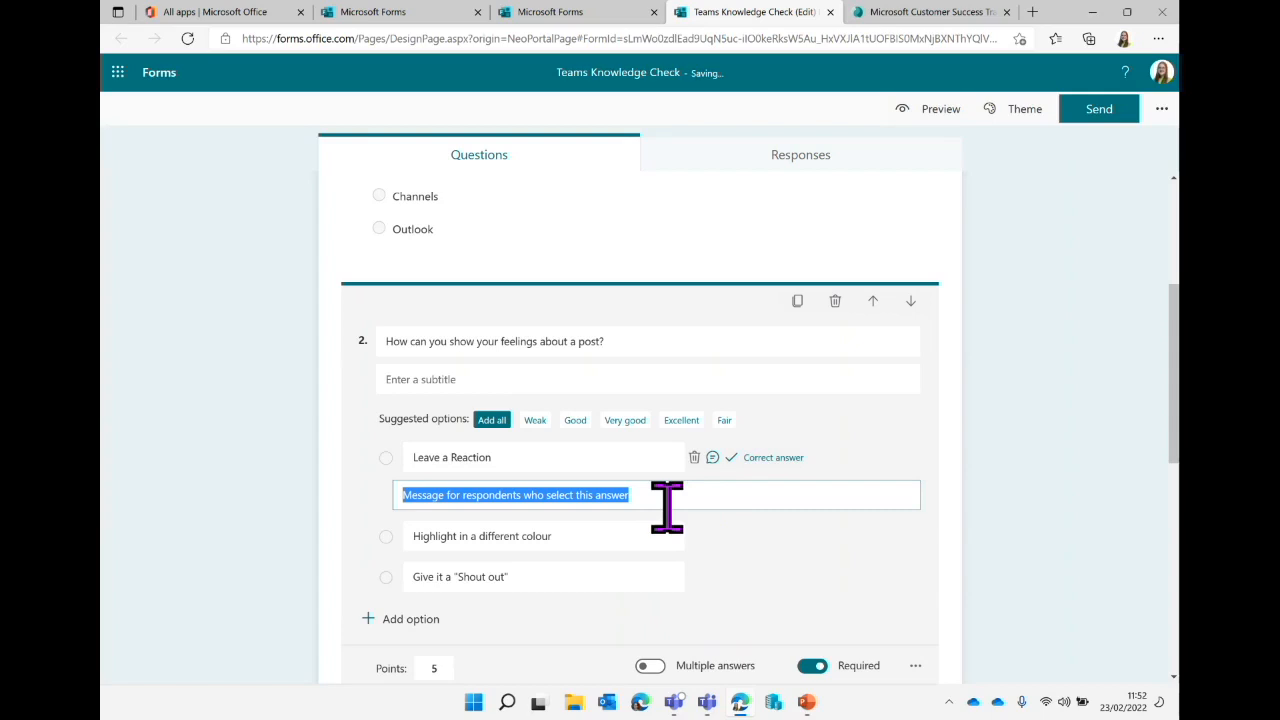
text(Well done)
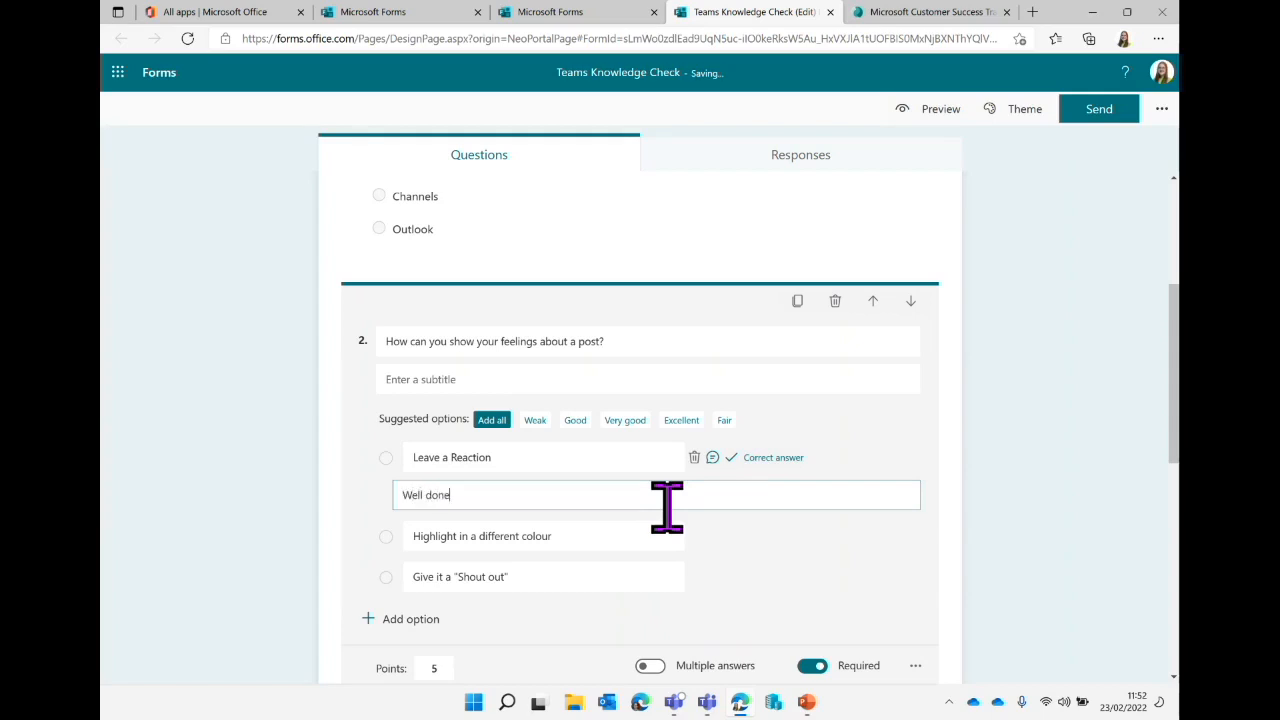
text(! You can do this by hovering)
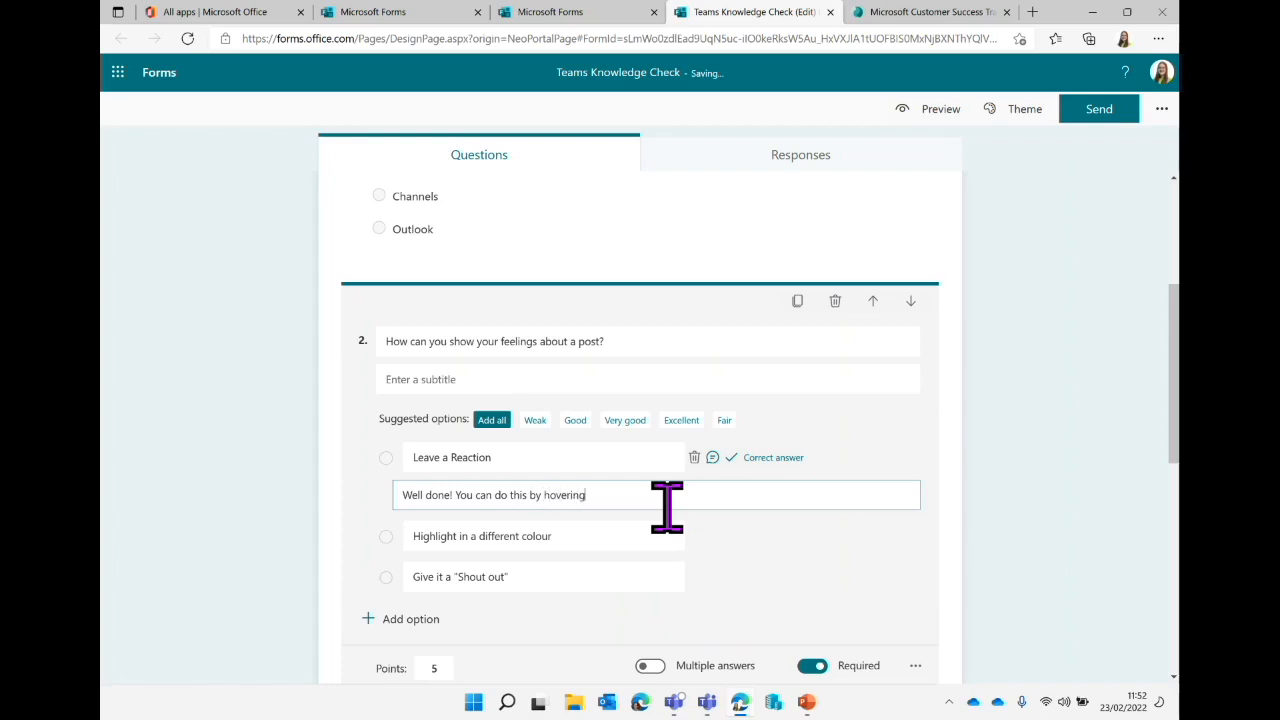
text( over the message)
Give the "Highlight in a different colour" answer the message "To show how you feel about a message you should use a reaction".
click(712, 536)
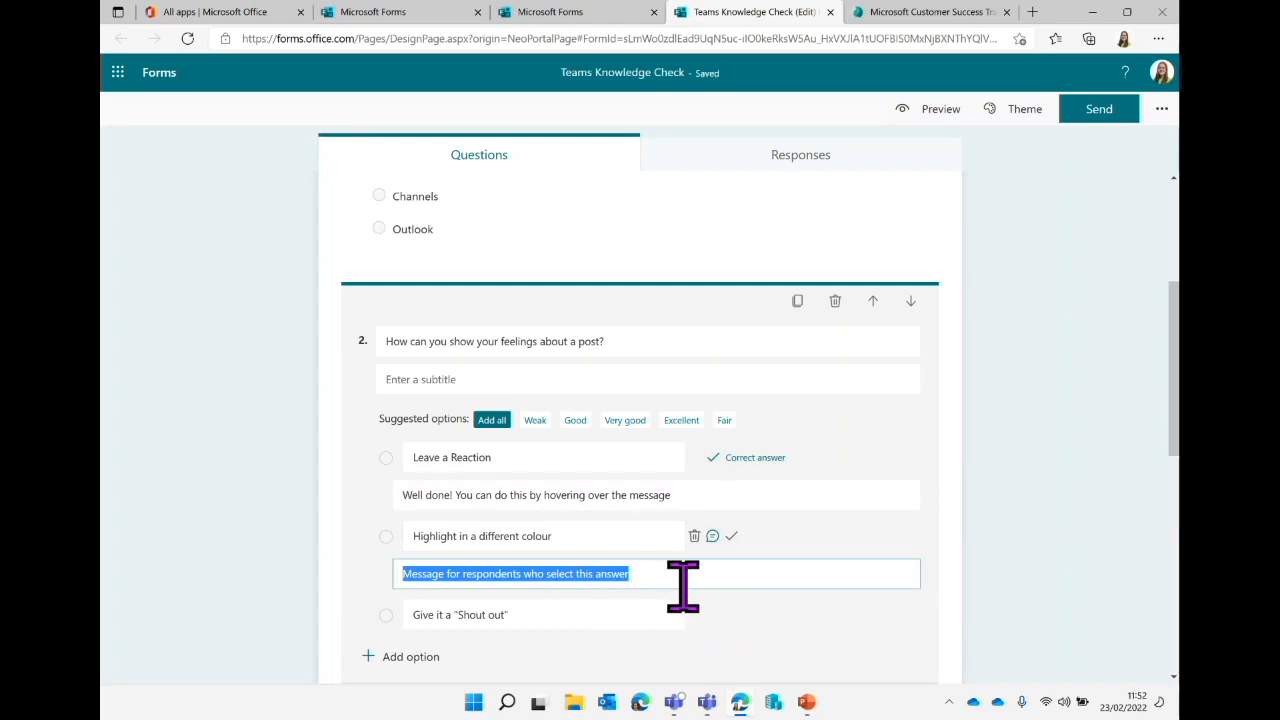
text(To show how)
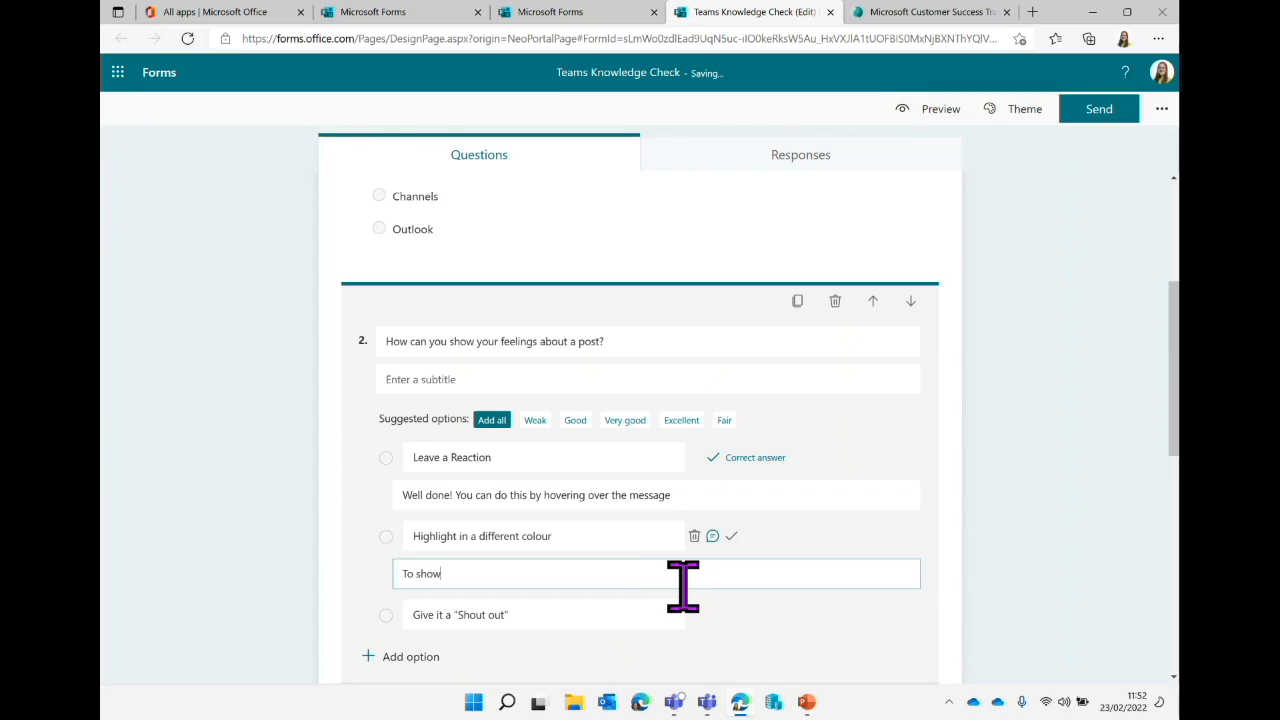
text( you feel about a message you should use a)
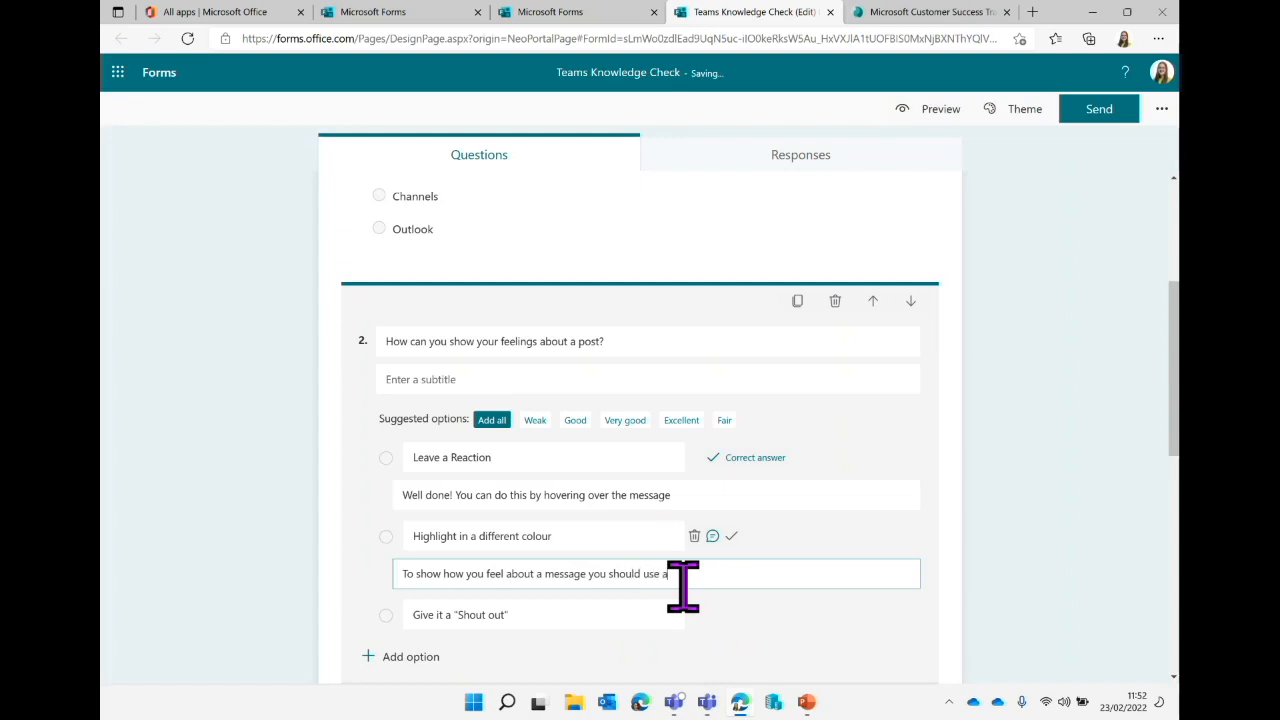
text( reaction)
Check the points setting and subtitle of the question about favourite Teams meeting features, and look over the remaining questions.
scroll(682, 588, down, 2)
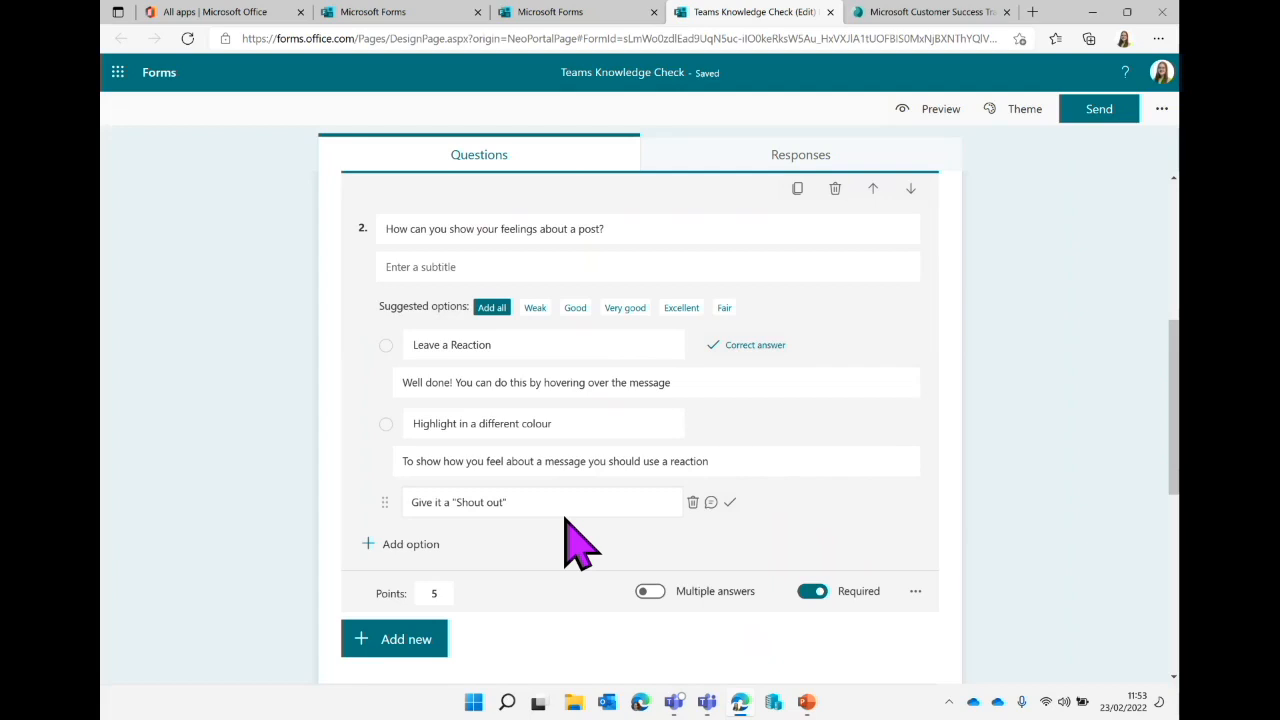
scroll(825, 620, down, 5)
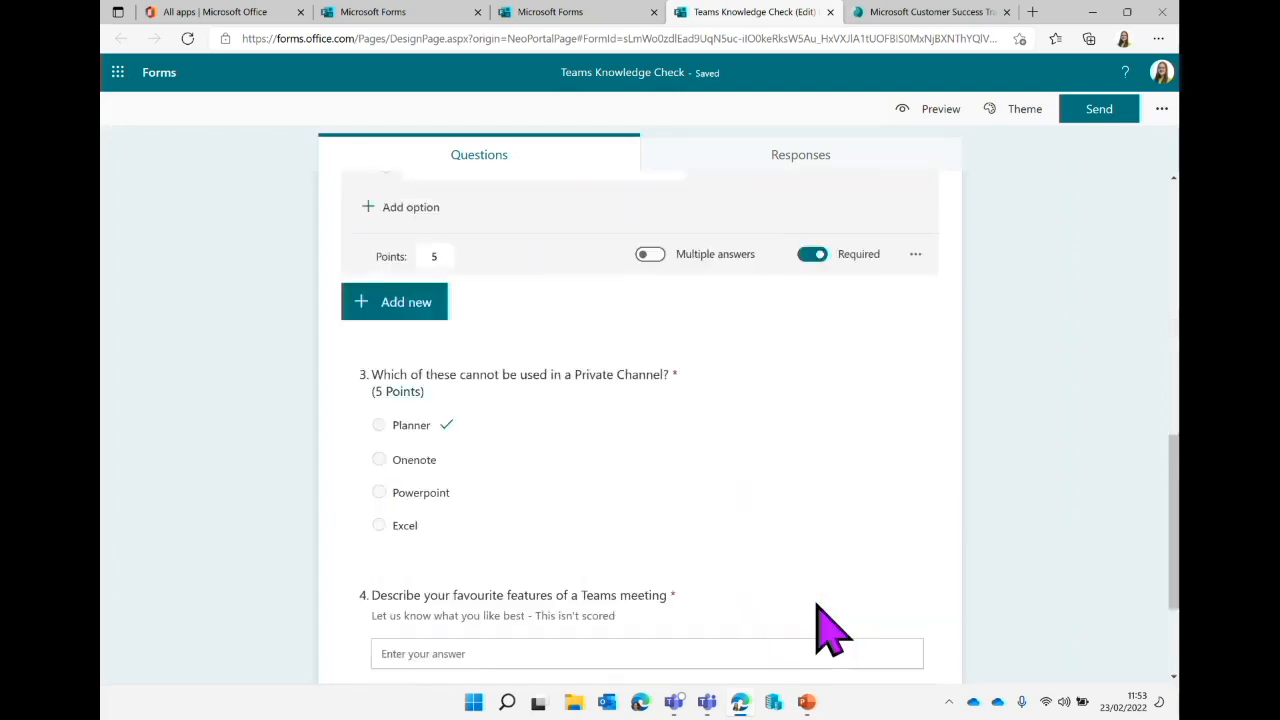
scroll(829, 629, down, 3)
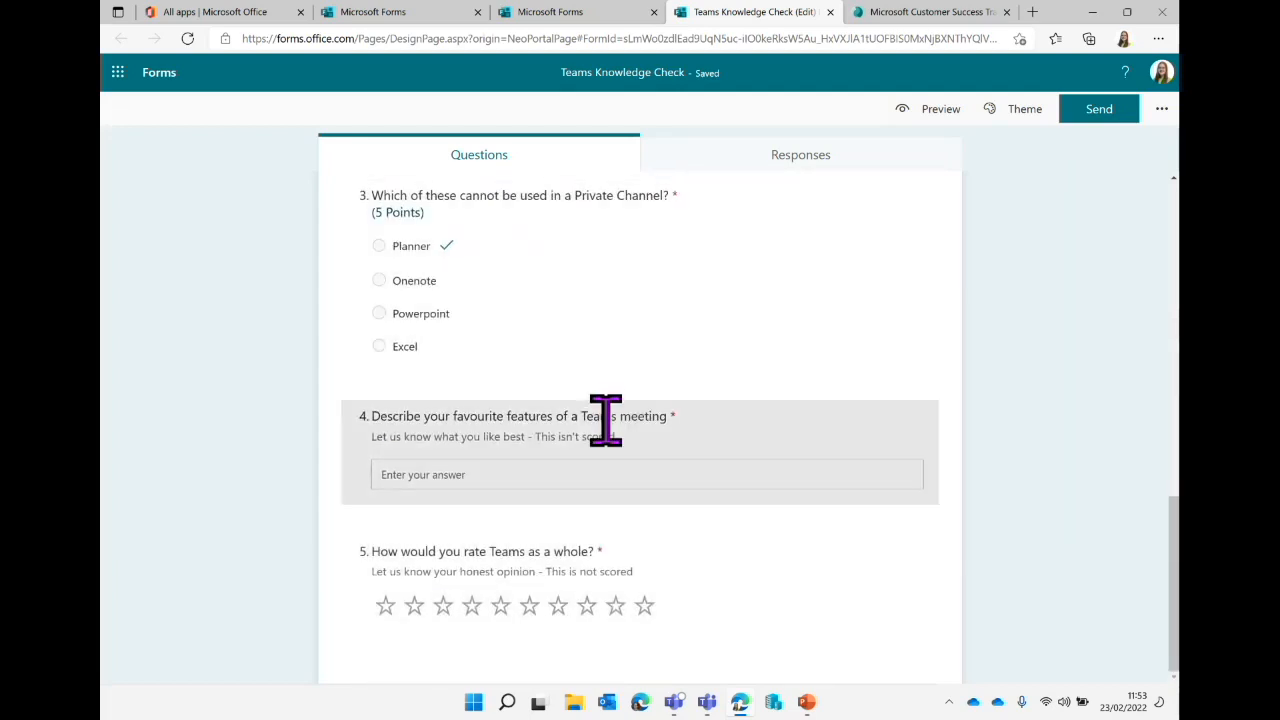
click(605, 418)
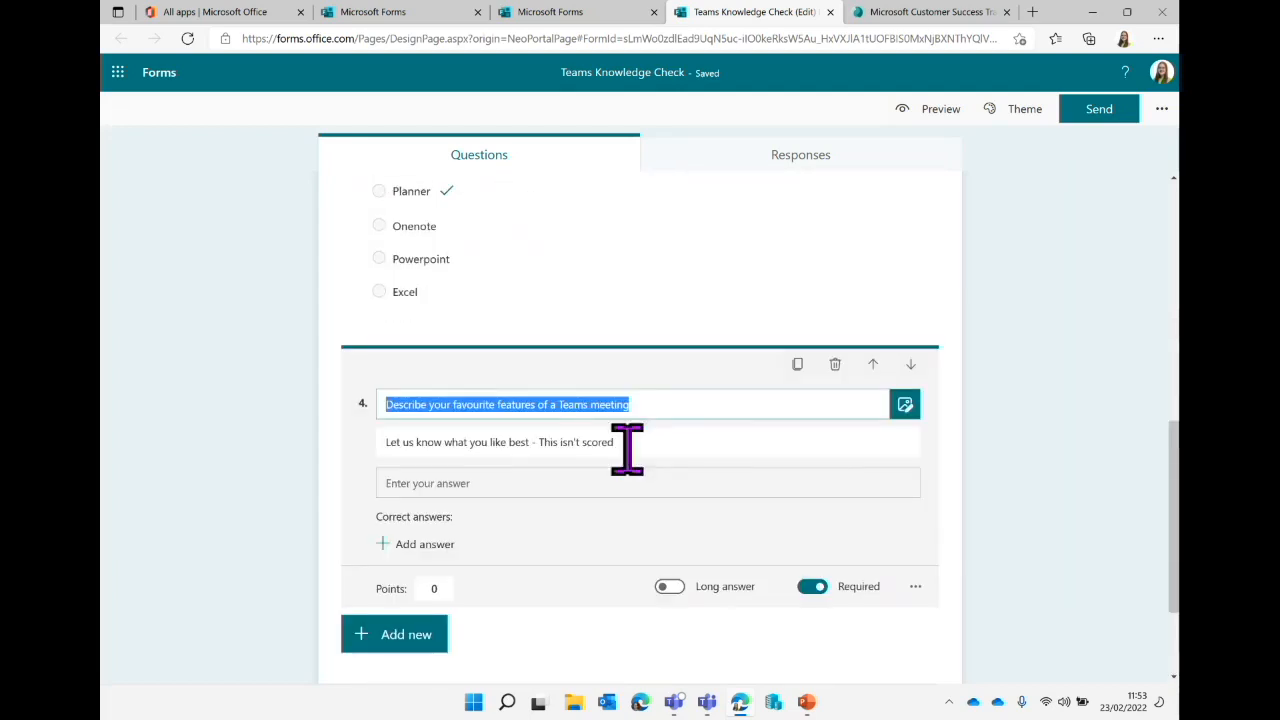
click(447, 588)
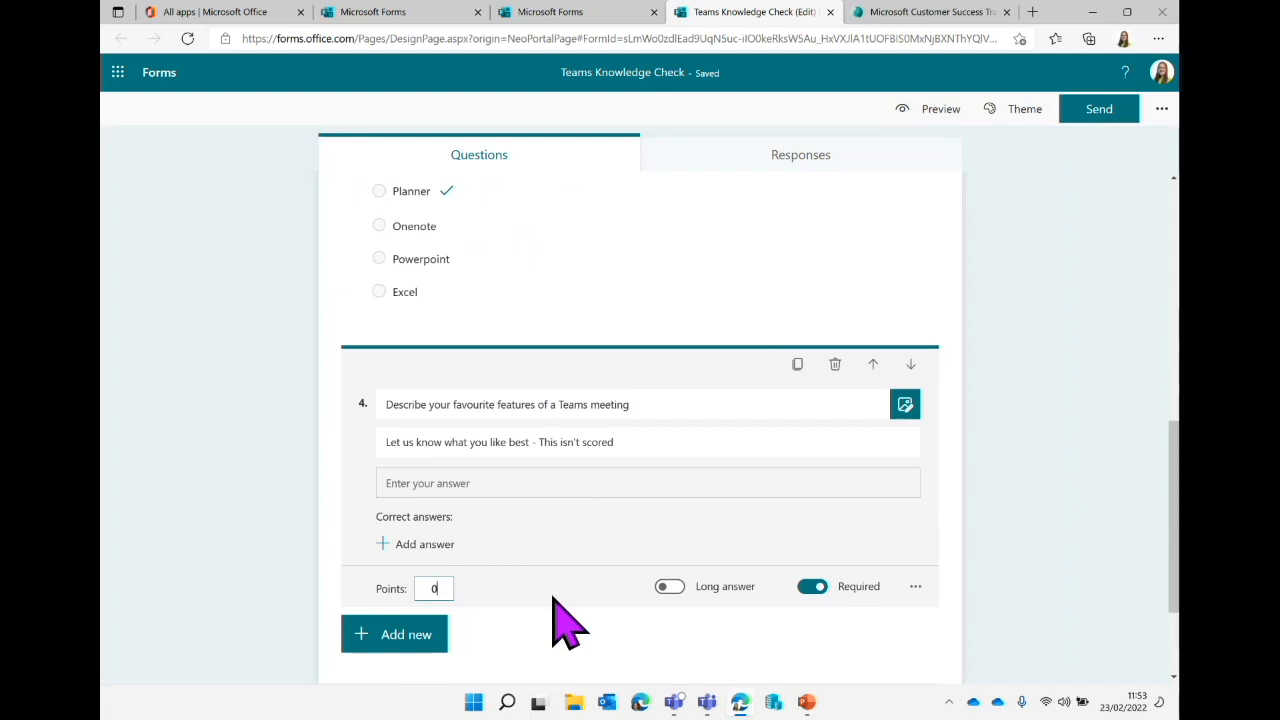
click(480, 608)
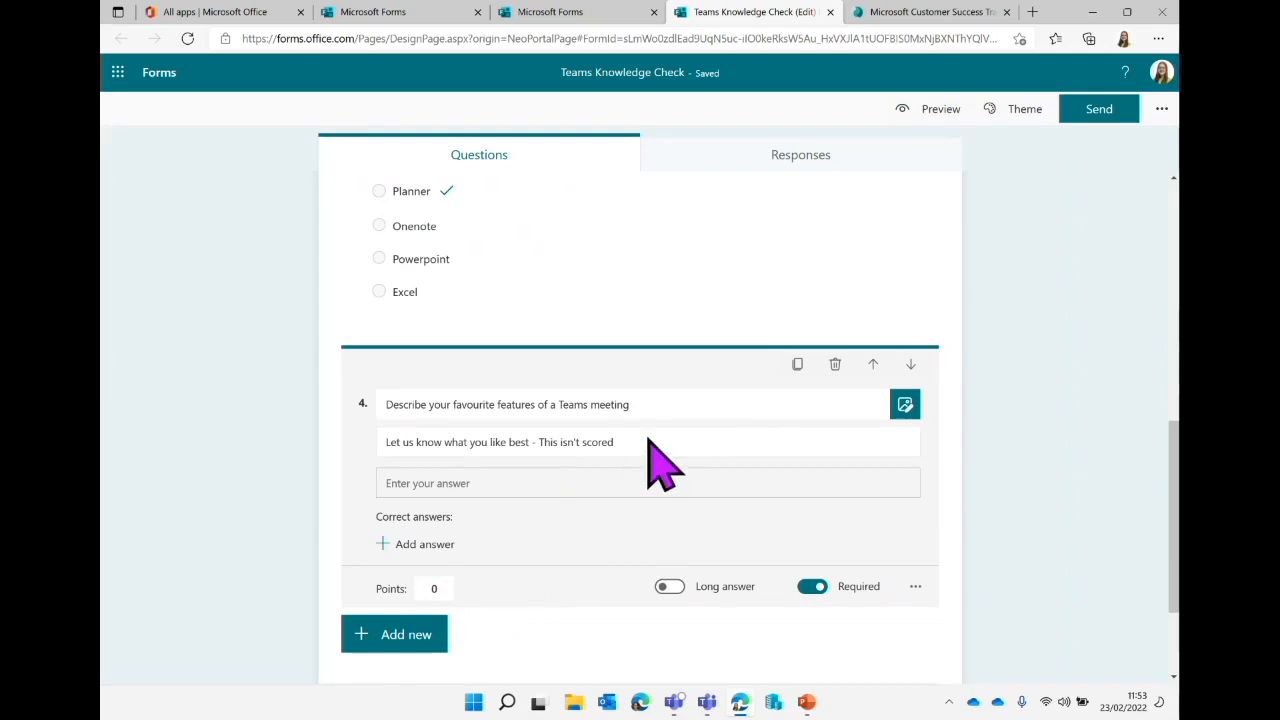
click(606, 441)
click(594, 583)
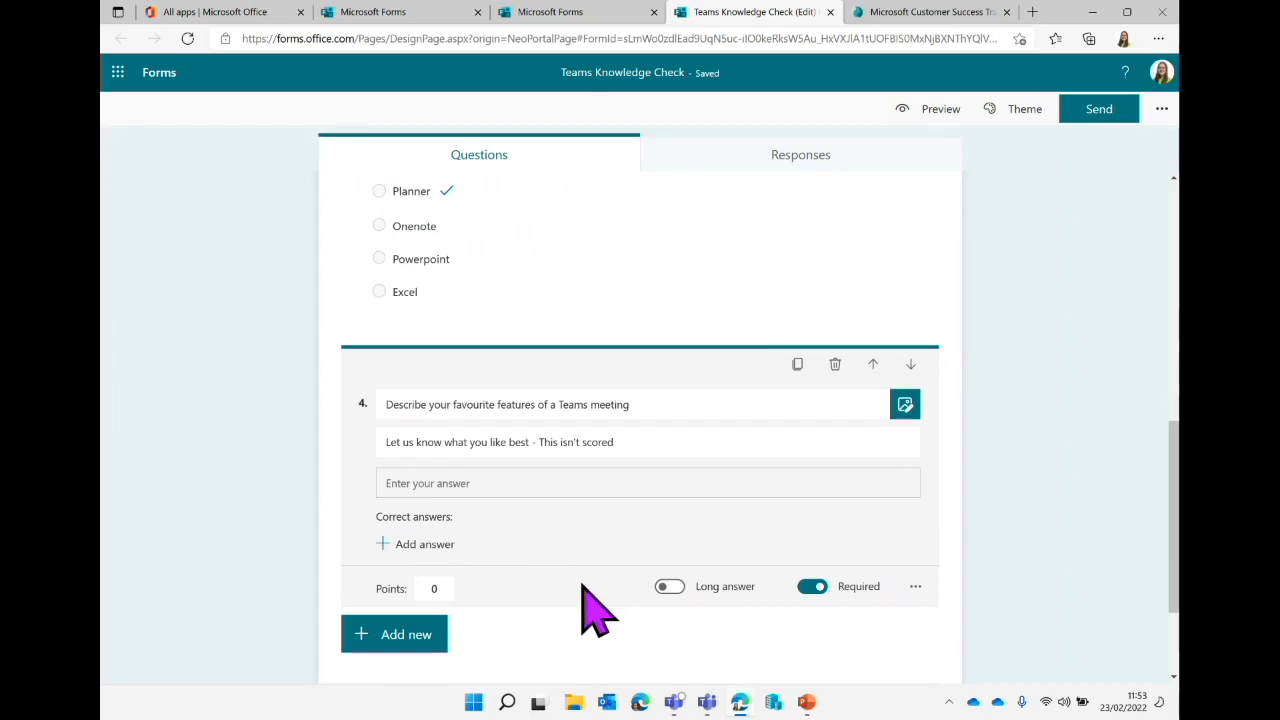
scroll(594, 608, down, 2)
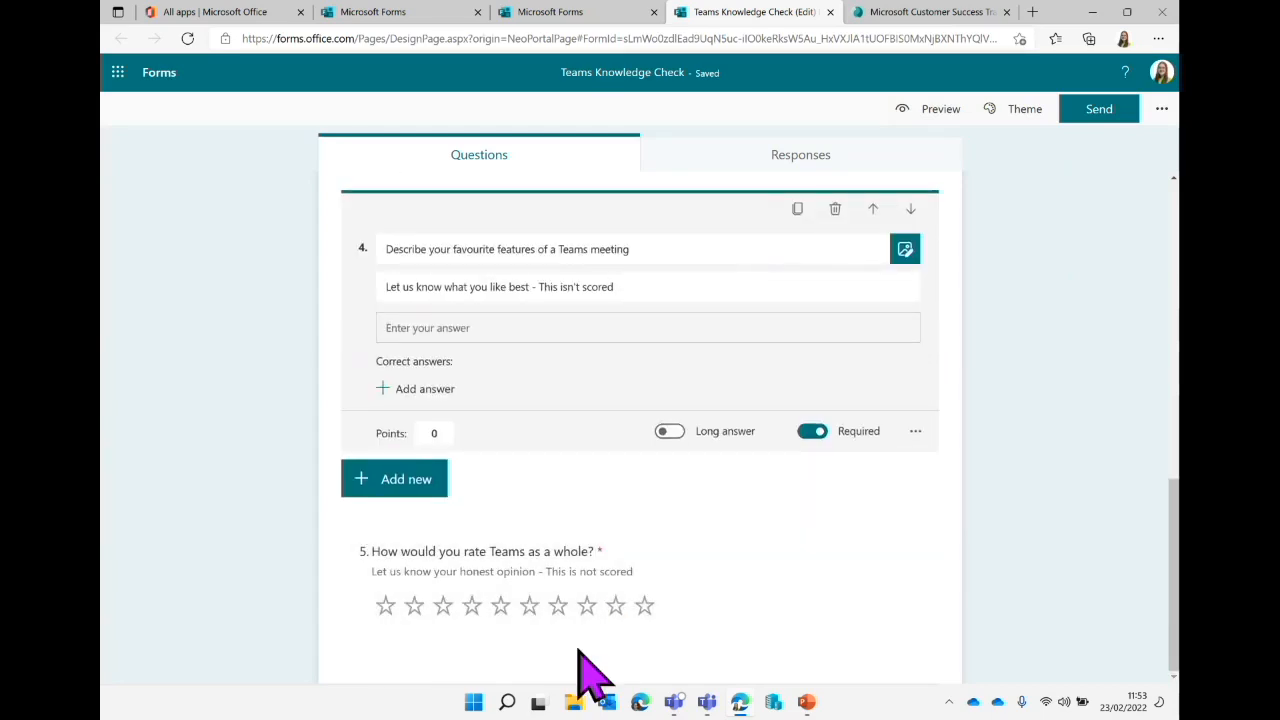
Check the quiz's total points and its responses overview.
scroll(660, 271, up, 10)
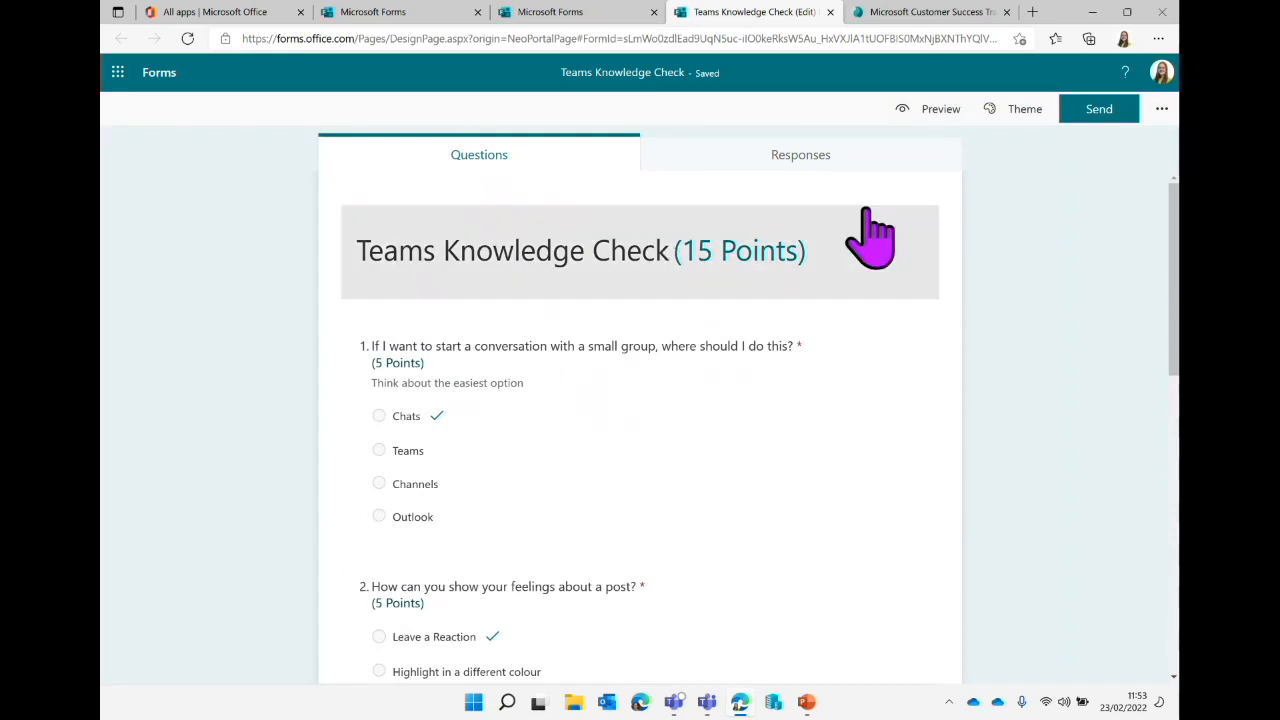
click(792, 168)
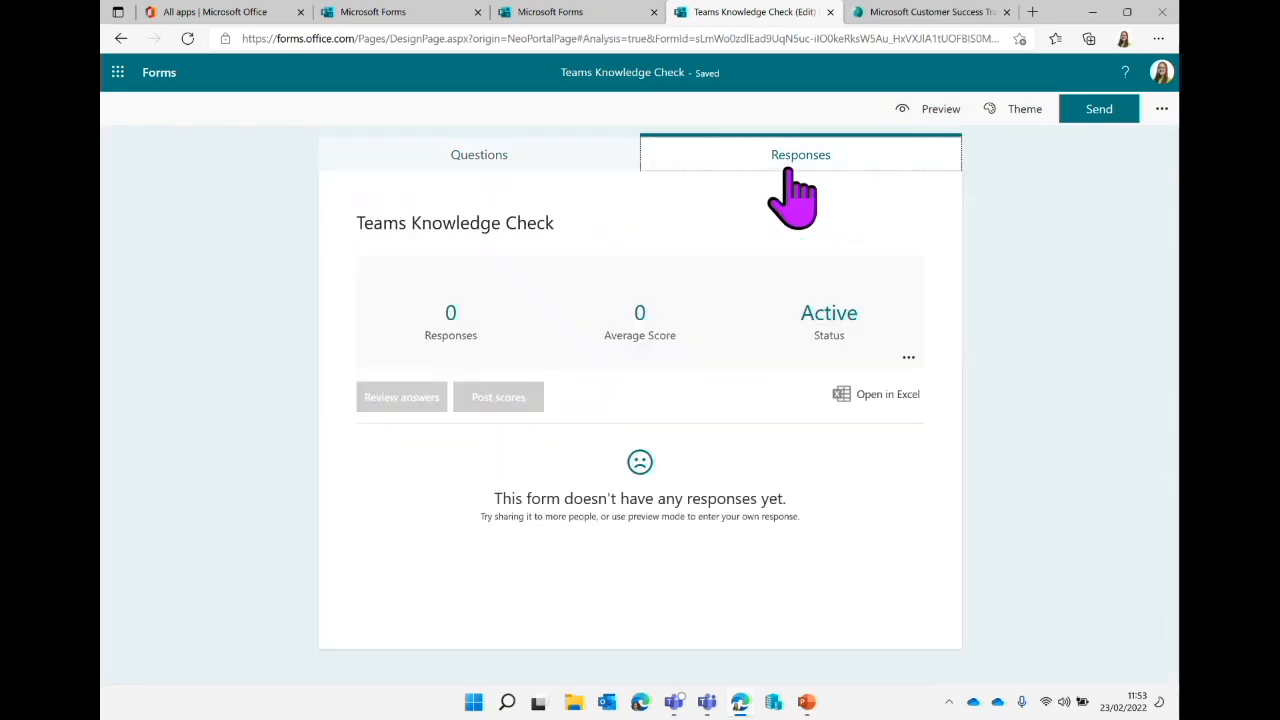
click(632, 162)
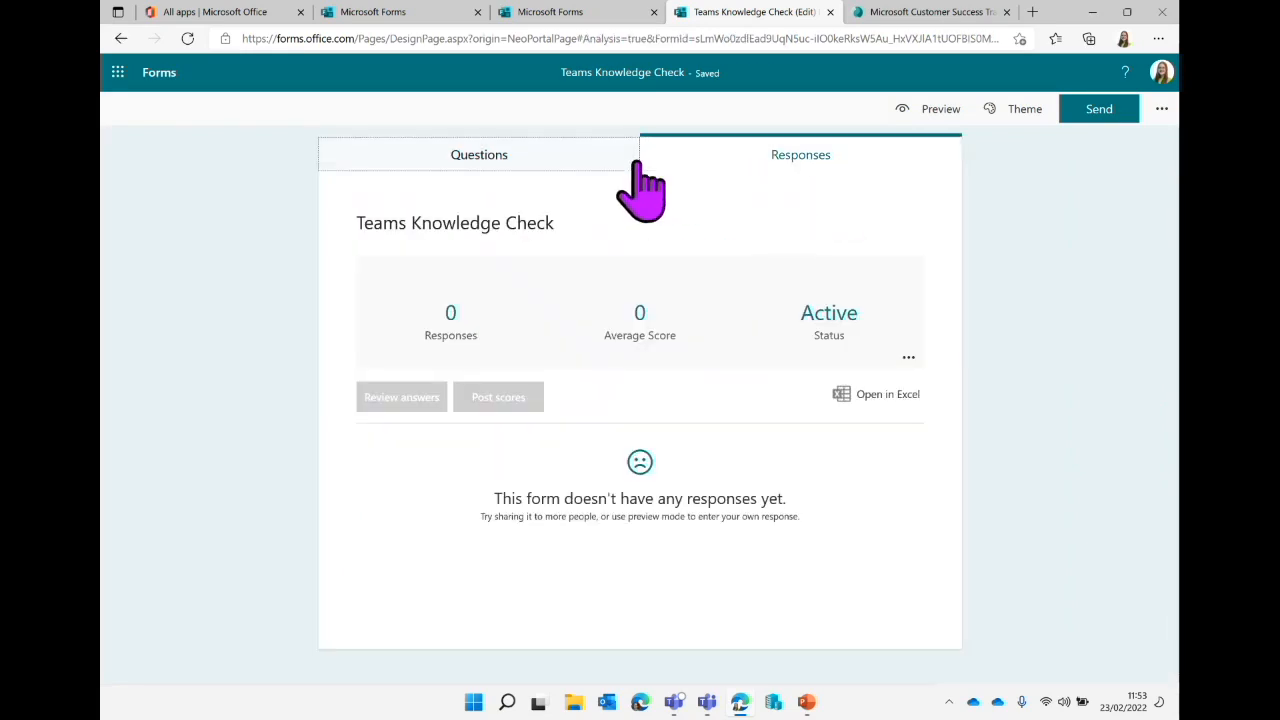
Preview the quiz and answer the first three questions with Chats, Leave a Reaction and Planner.
click(935, 112)
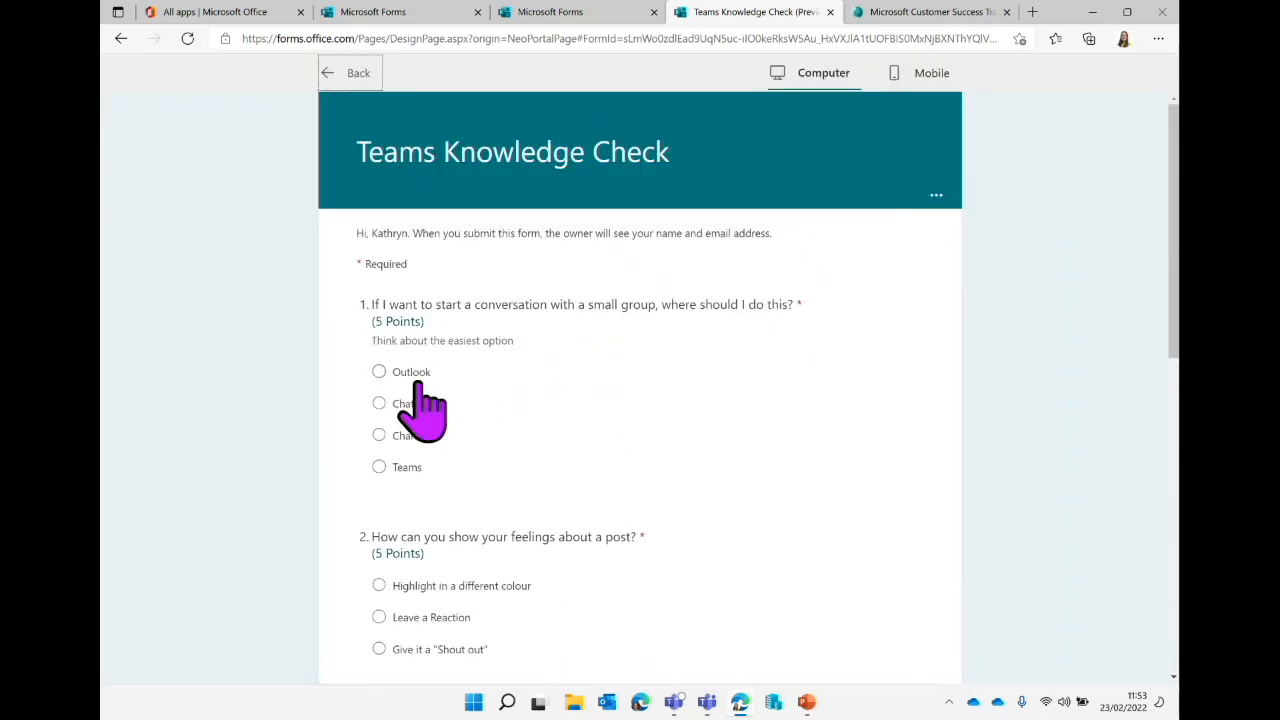
click(379, 404)
scroll(569, 412, down, 3)
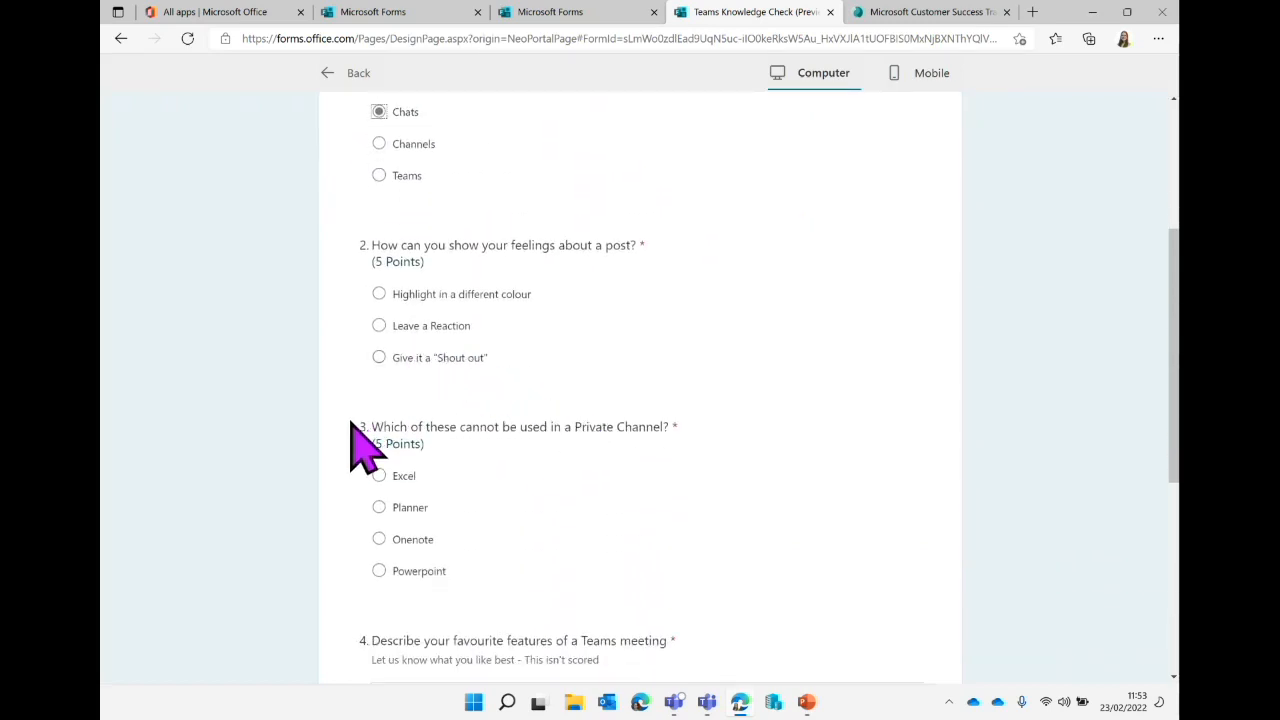
click(379, 326)
scroll(505, 520, down, 3)
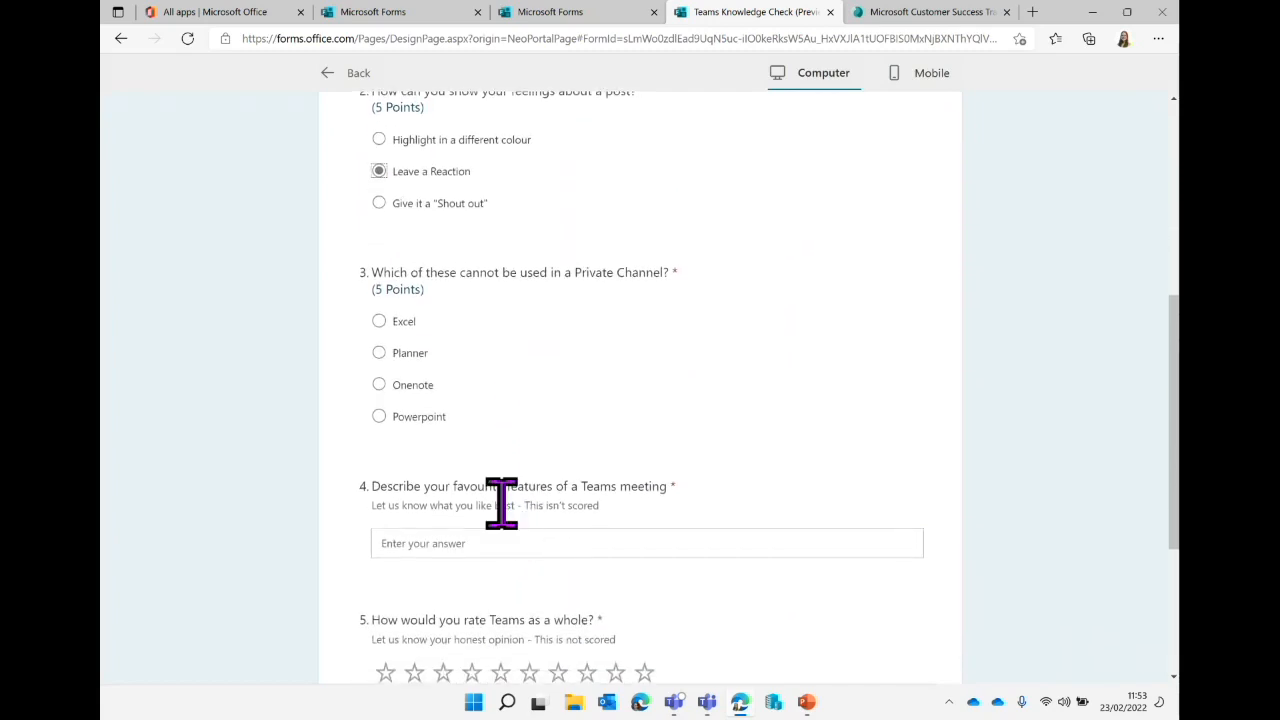
click(379, 352)
scroll(400, 414, down, 3)
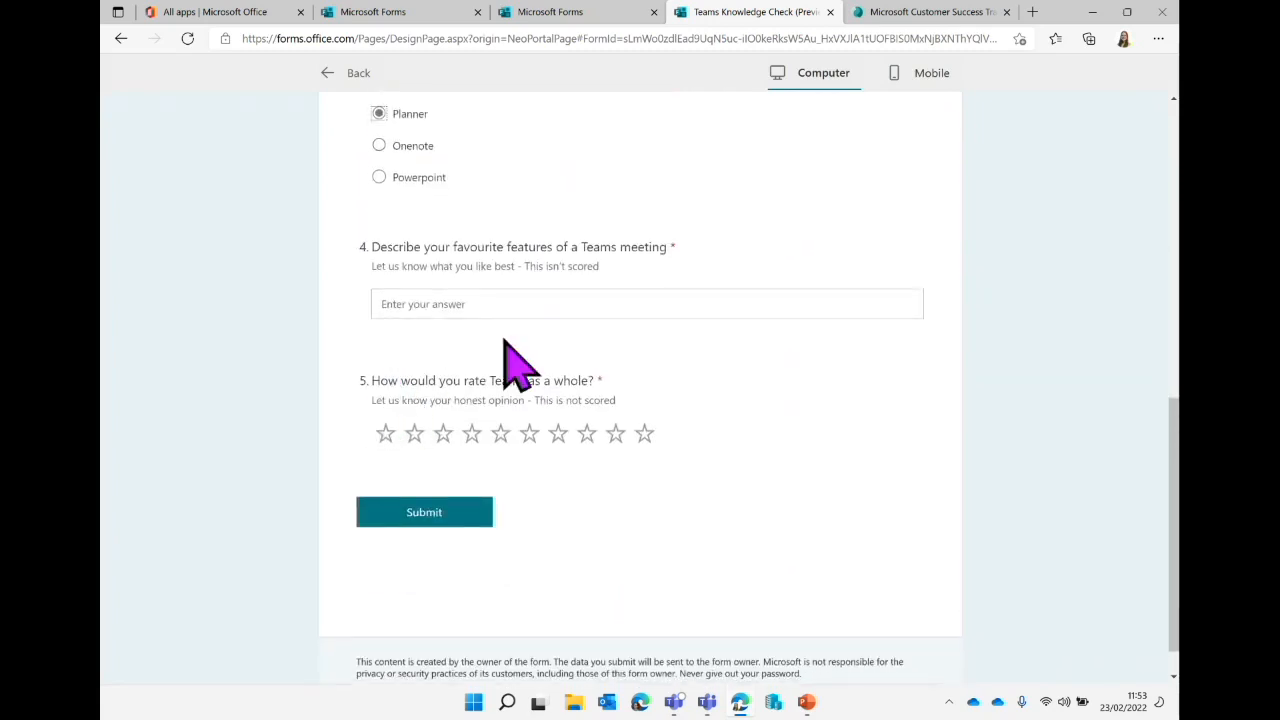
Complete the preview response with "I like co authoring" and a 9-star rating for Teams, and submit it.
click(551, 304)
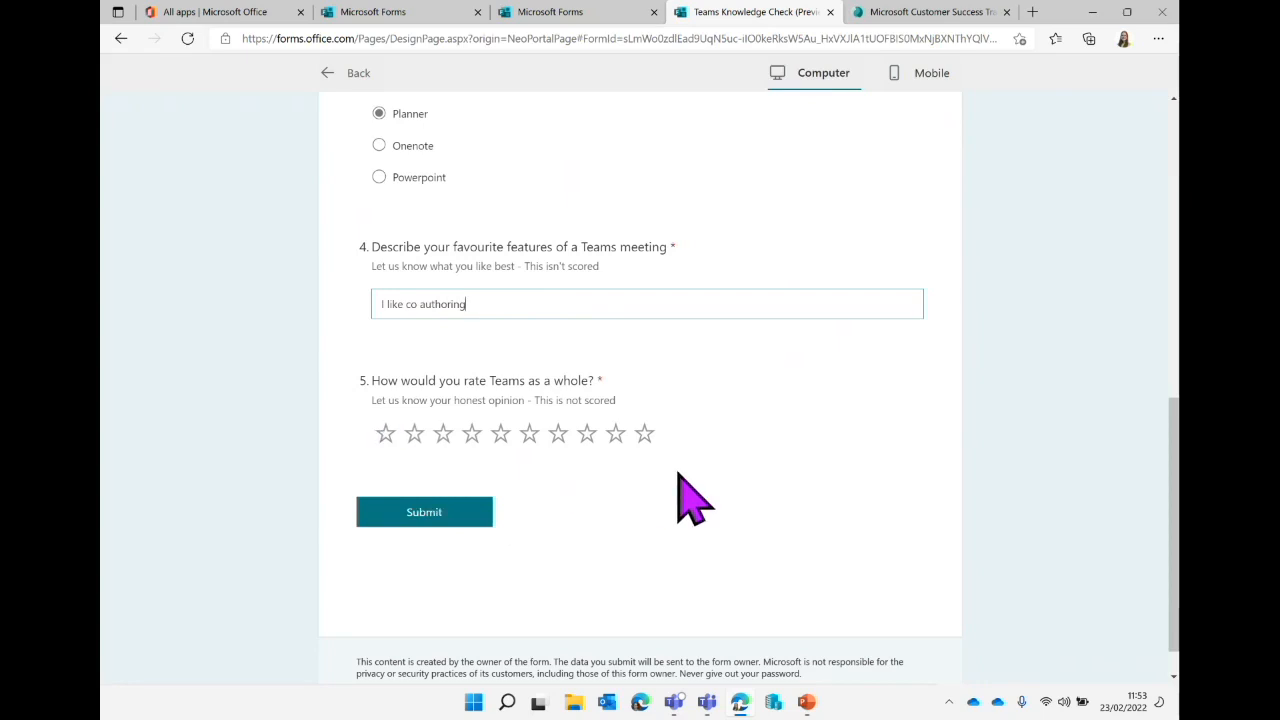
click(624, 446)
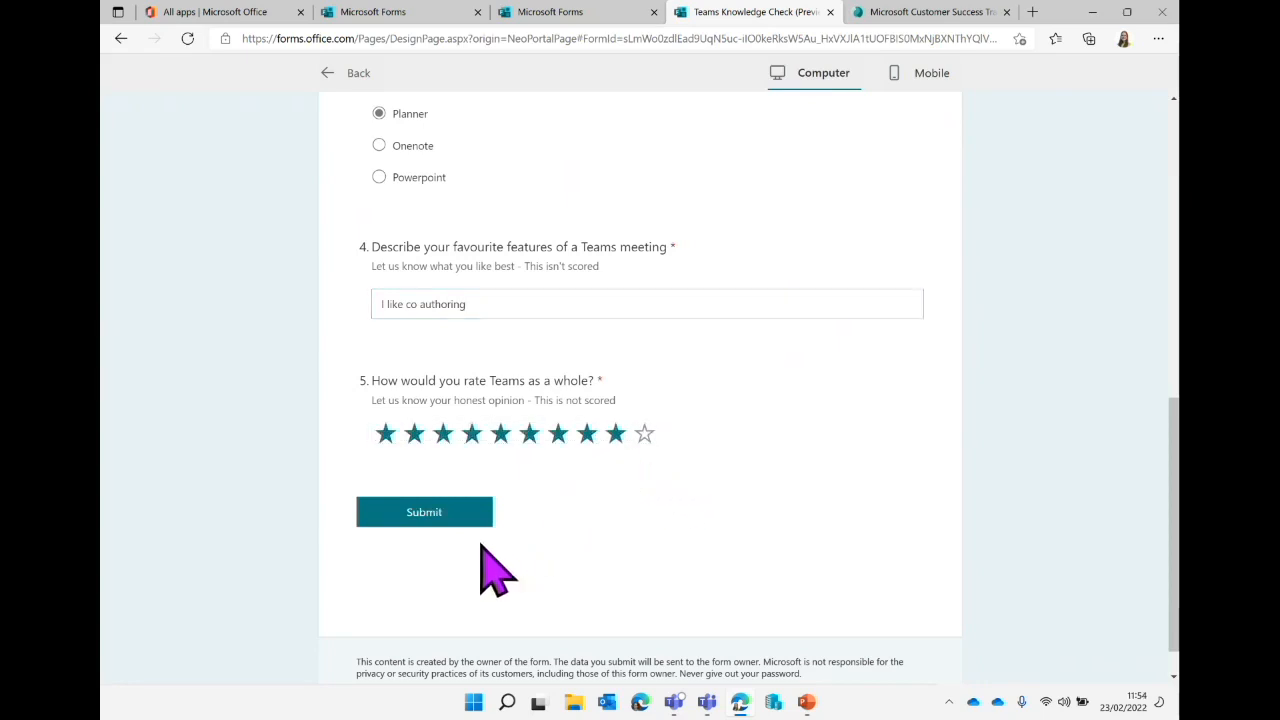
click(457, 516)
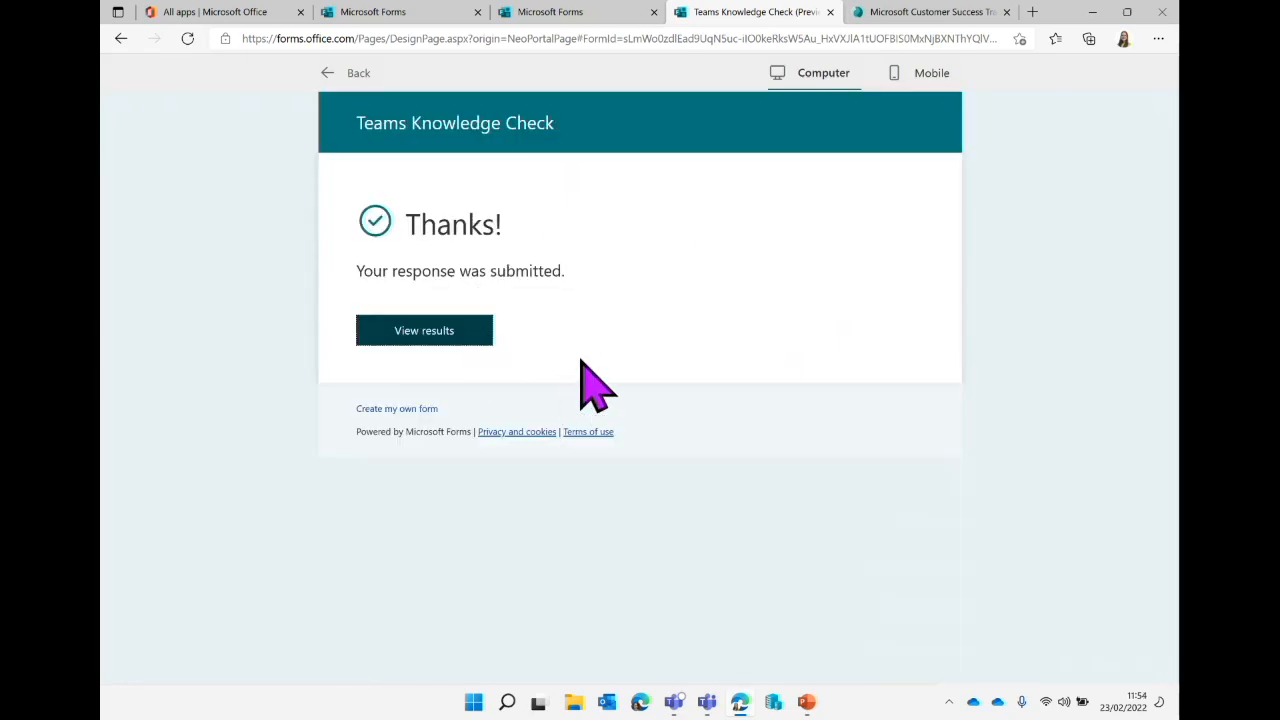
View the submitted response's results, examining the score and feedback for each question and the extra options available.
click(430, 335)
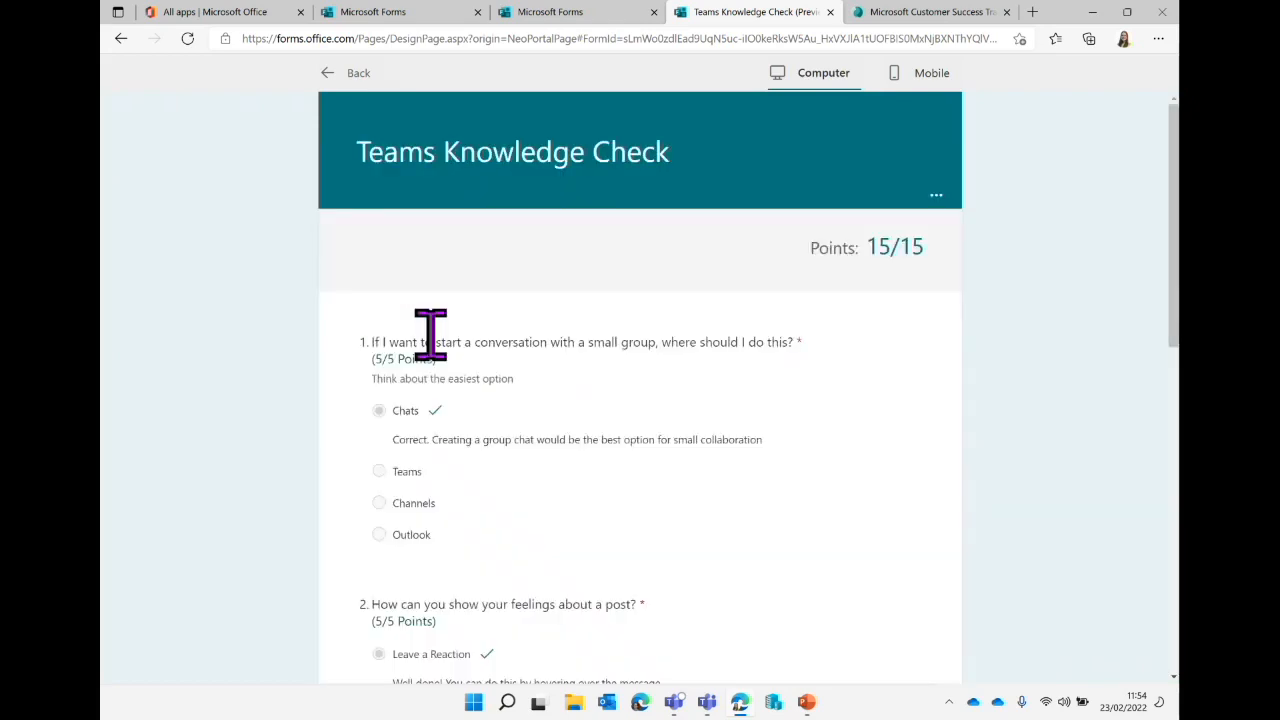
scroll(632, 425, down, 3)
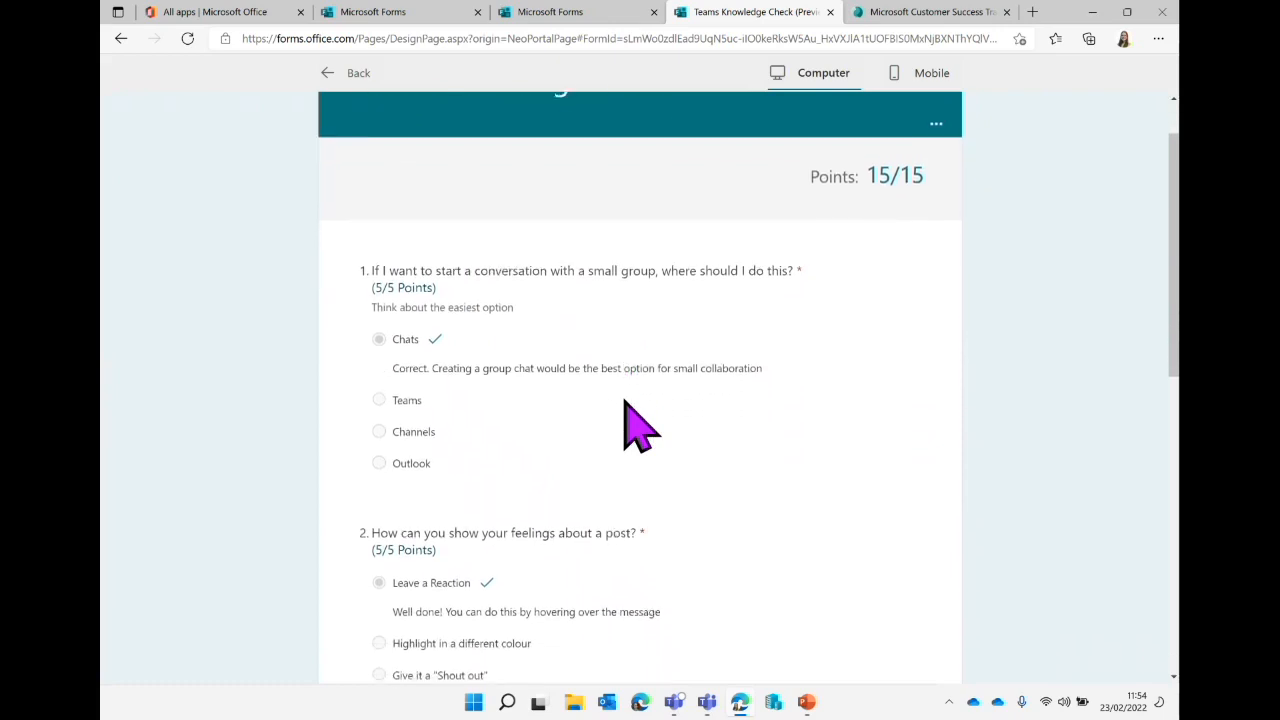
scroll(632, 425, down, 6)
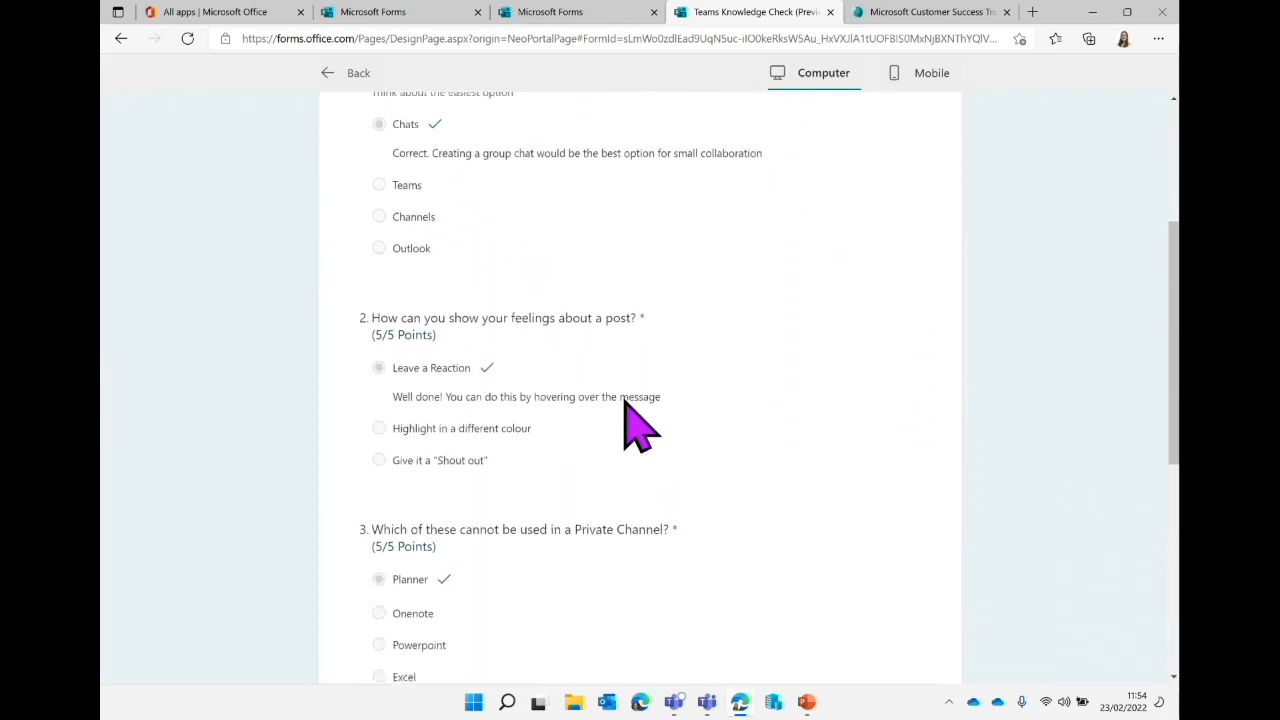
scroll(632, 425, down, 1)
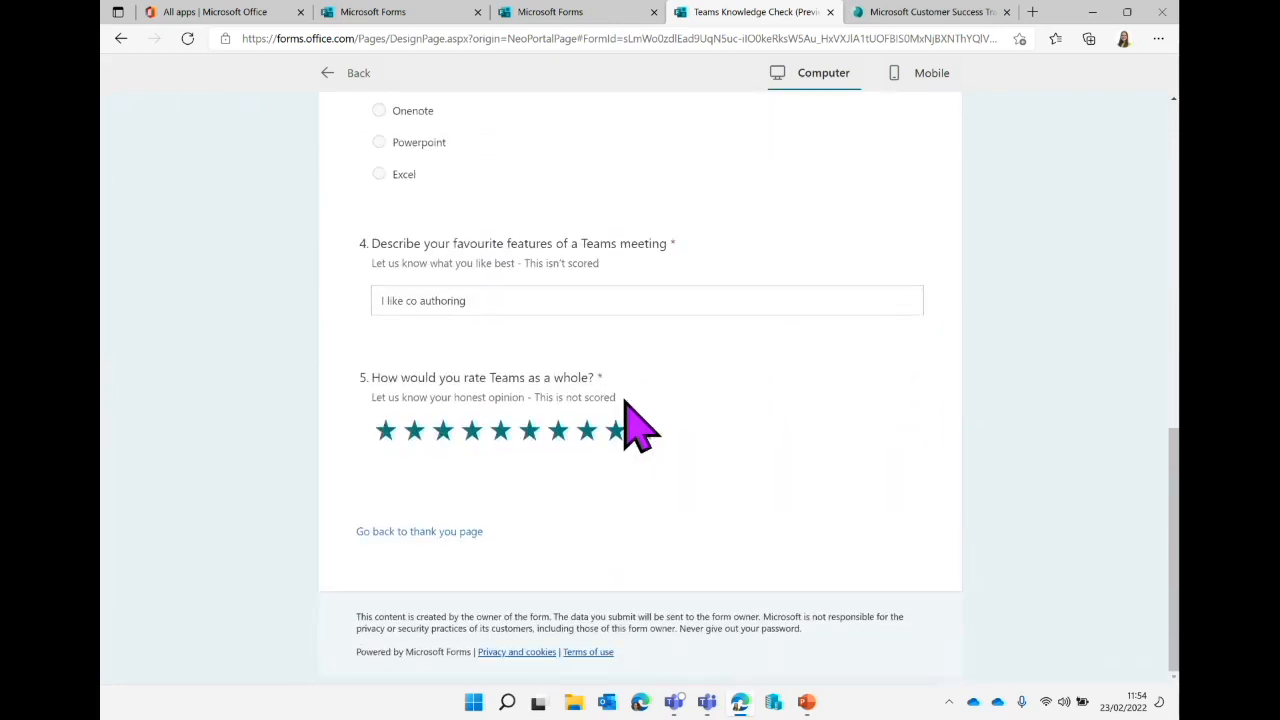
scroll(632, 430, up, 10)
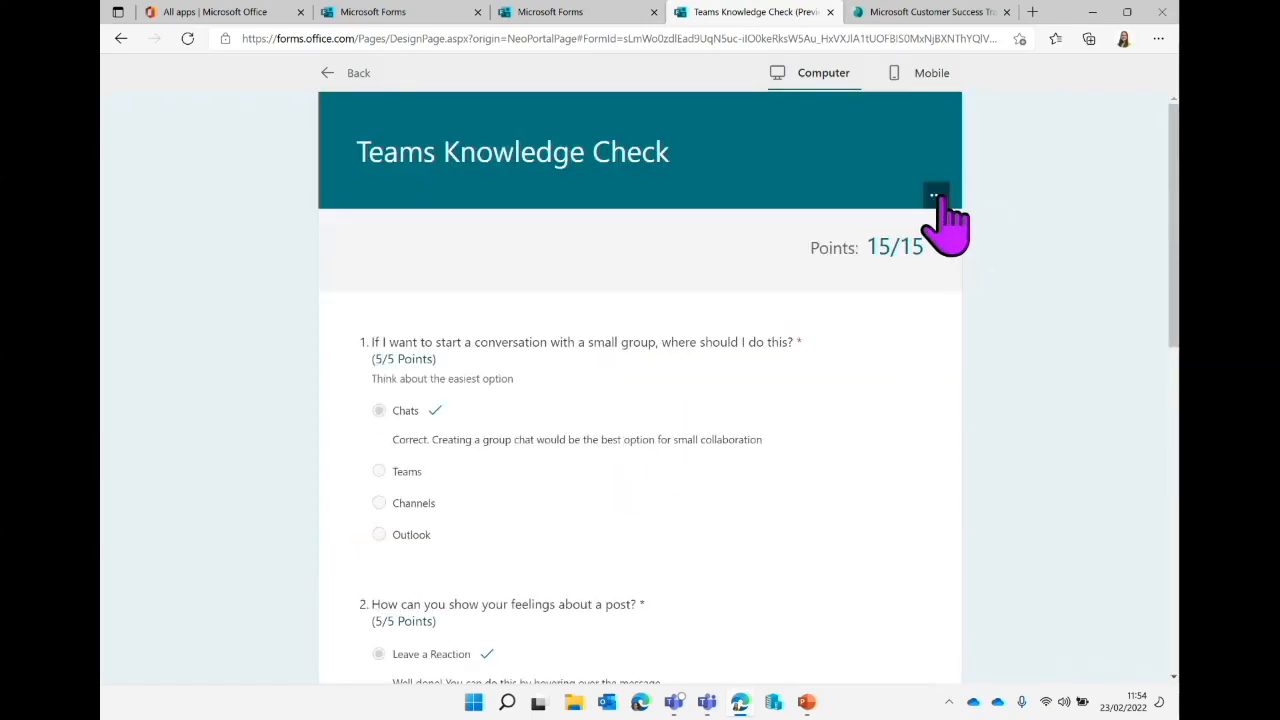
click(936, 195)
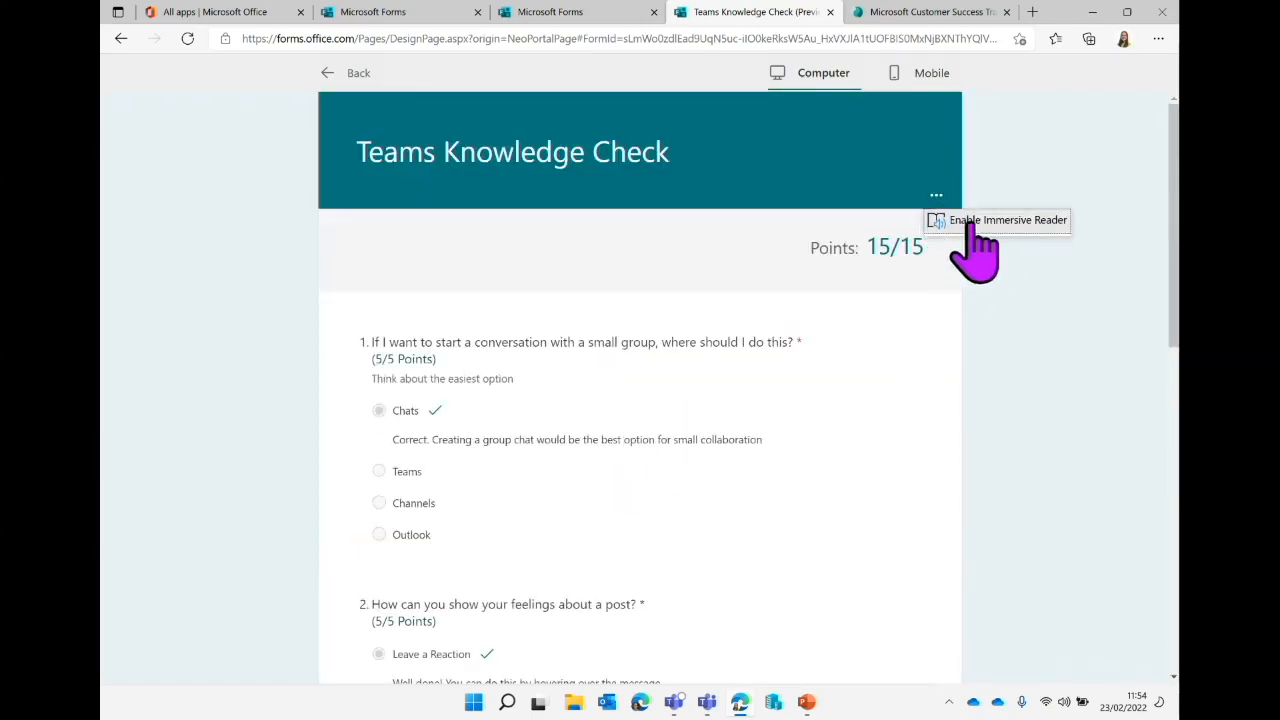
click(682, 203)
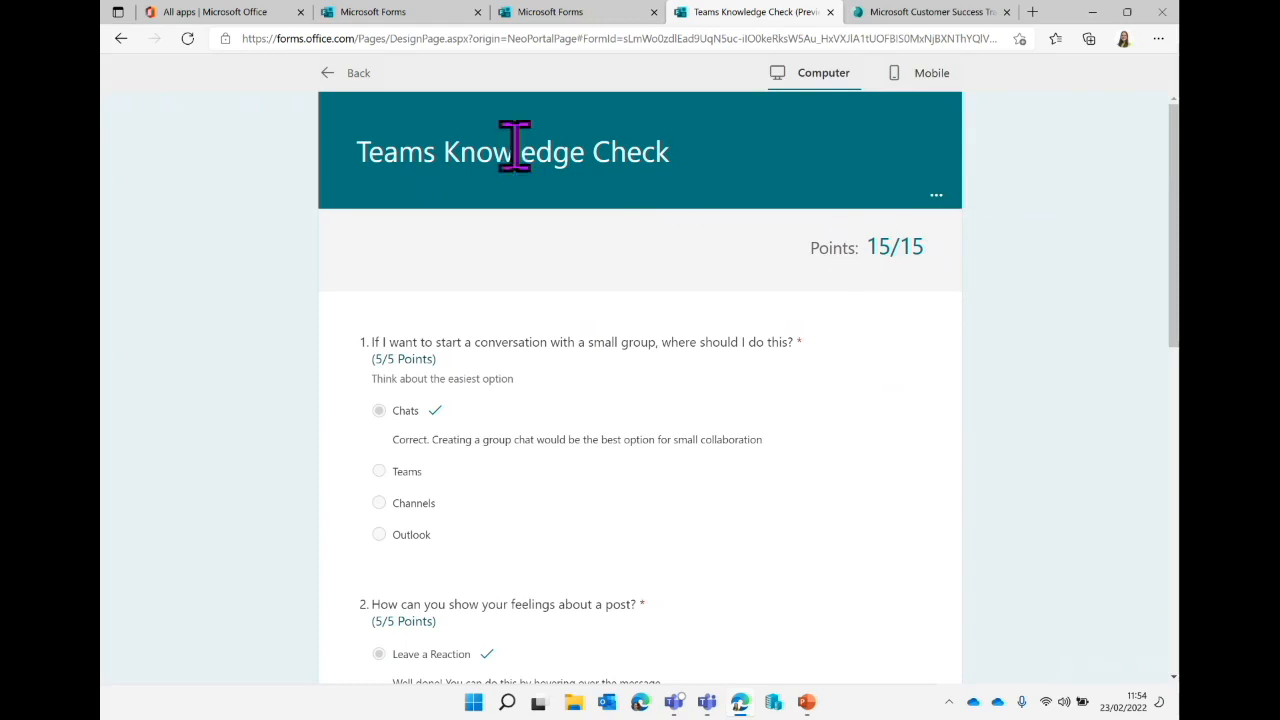
Leave the preview, examine the quiz's responses summary and review the respondent's answers with their grading.
click(354, 74)
click(855, 163)
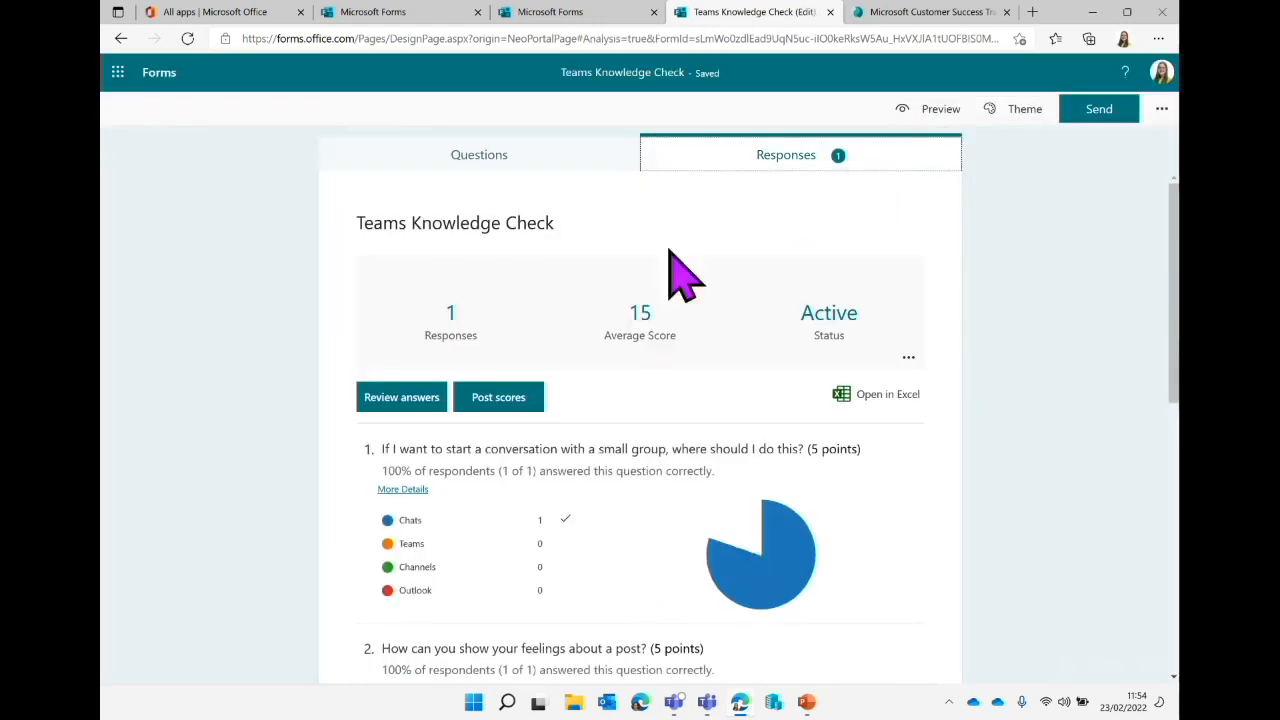
scroll(727, 400, down, 1)
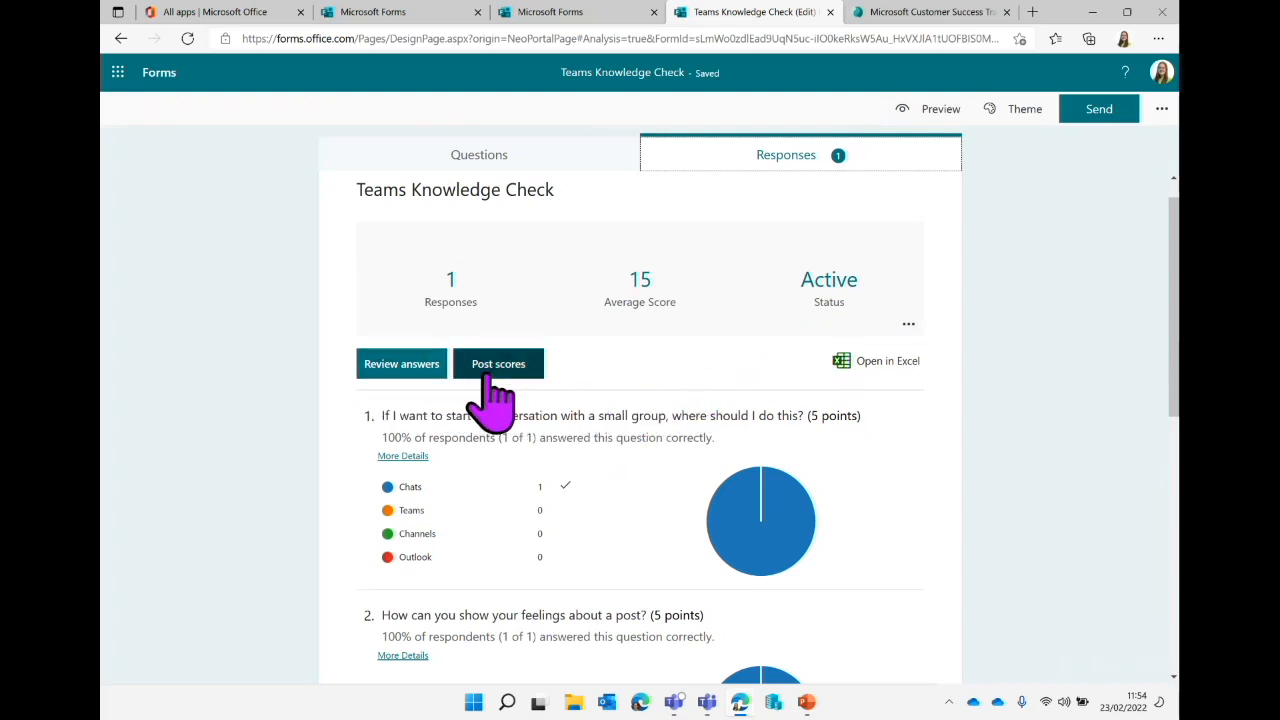
click(424, 370)
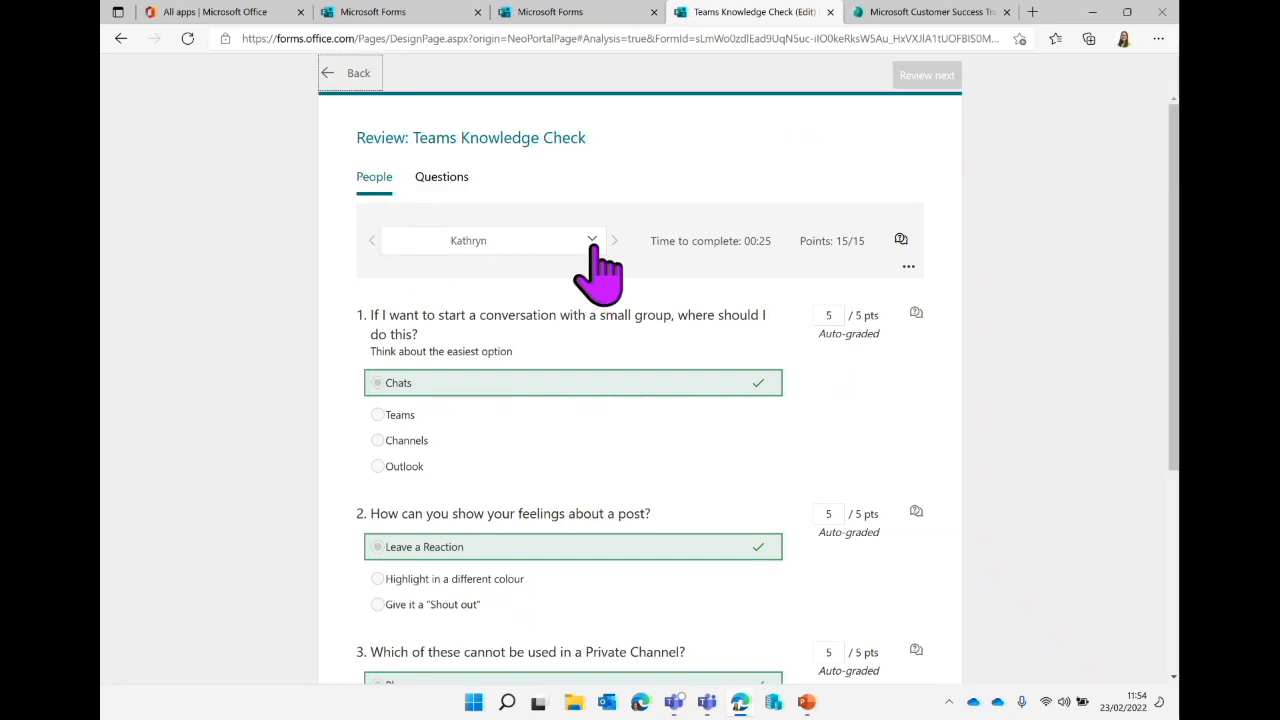
scroll(620, 425, down, 1)
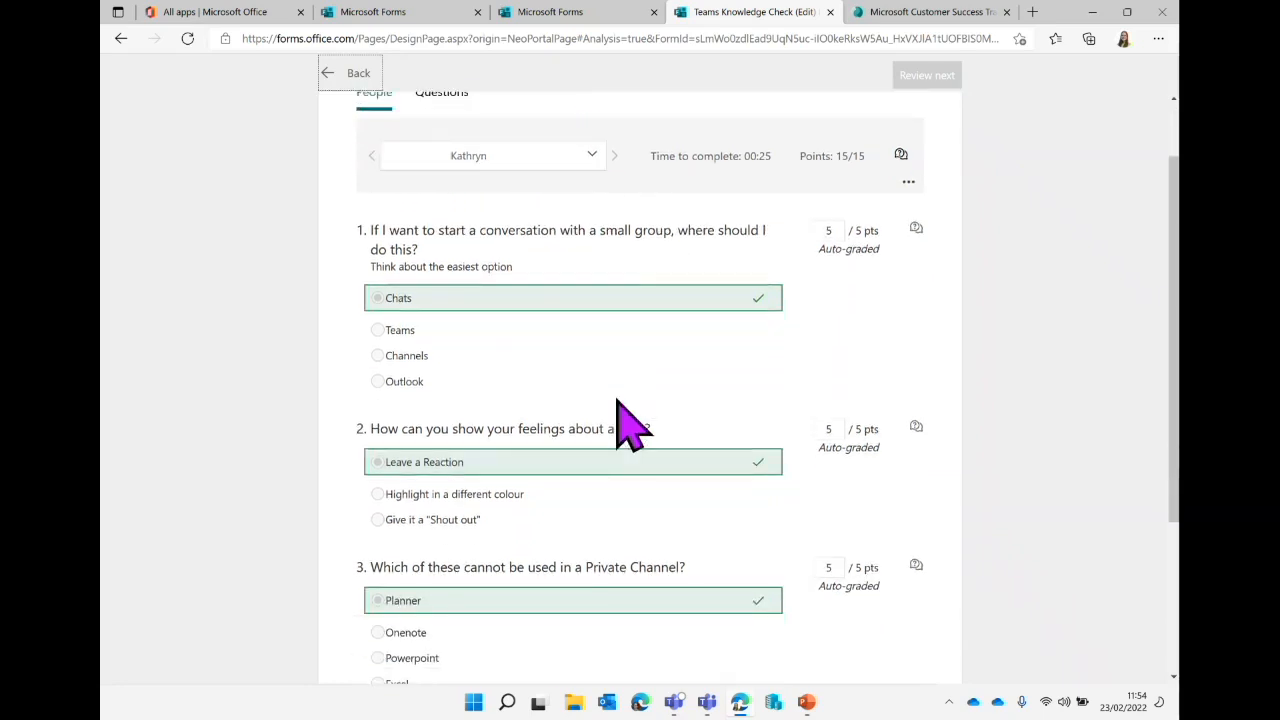
Add the feedback "Well done! Good choice here." to the respondent's answer to question 1 in the quiz review.
scroll(620, 425, down, 1)
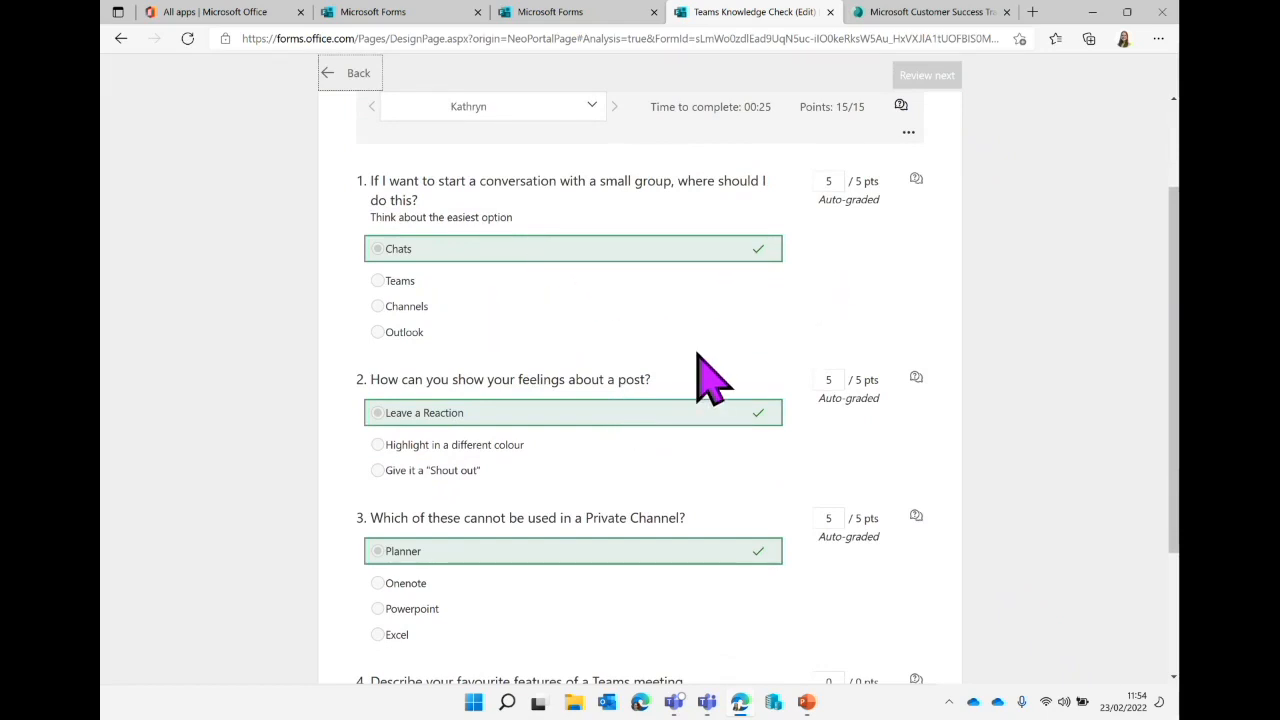
scroll(697, 352, down, 1)
scroll(697, 352, down, 2)
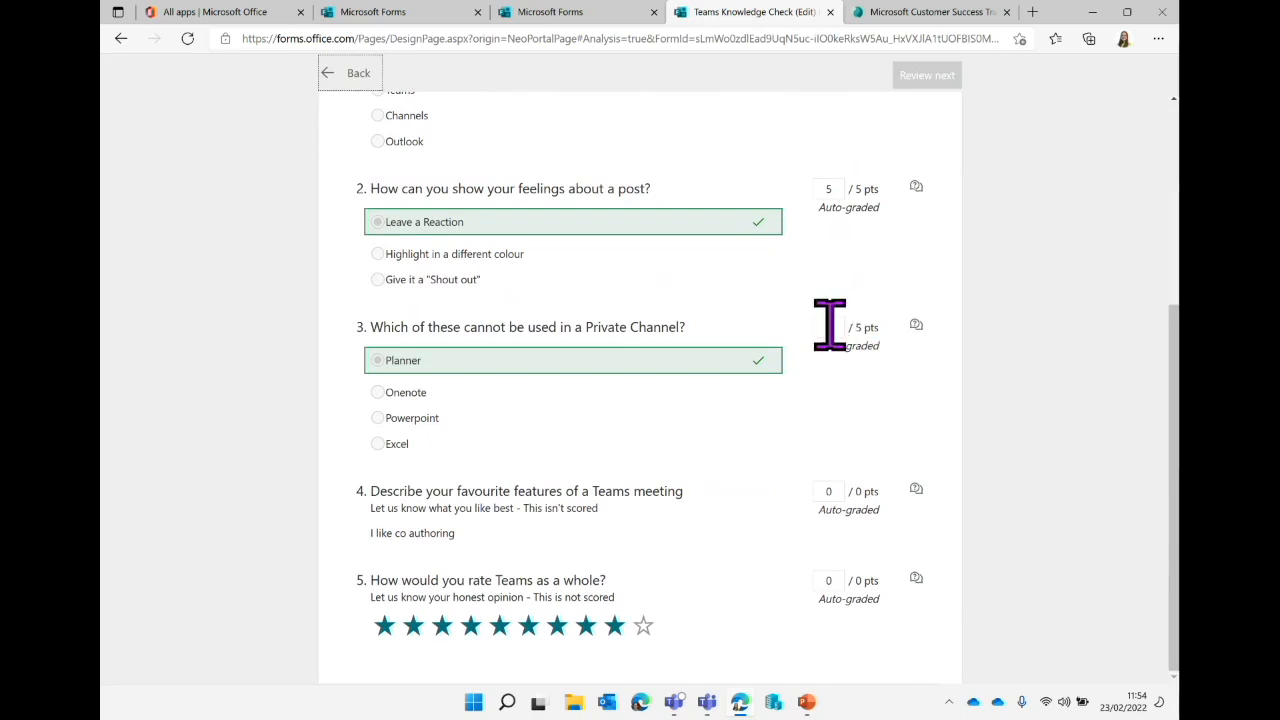
click(843, 328)
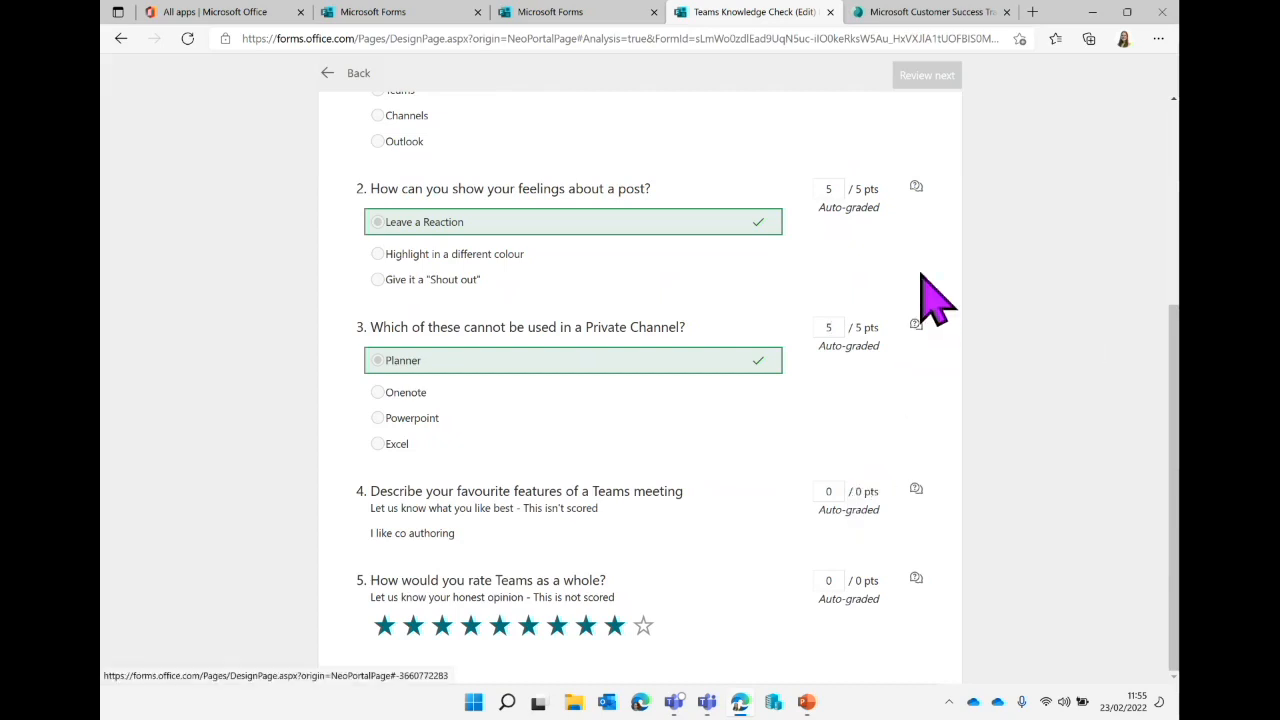
scroll(918, 196, up, 2)
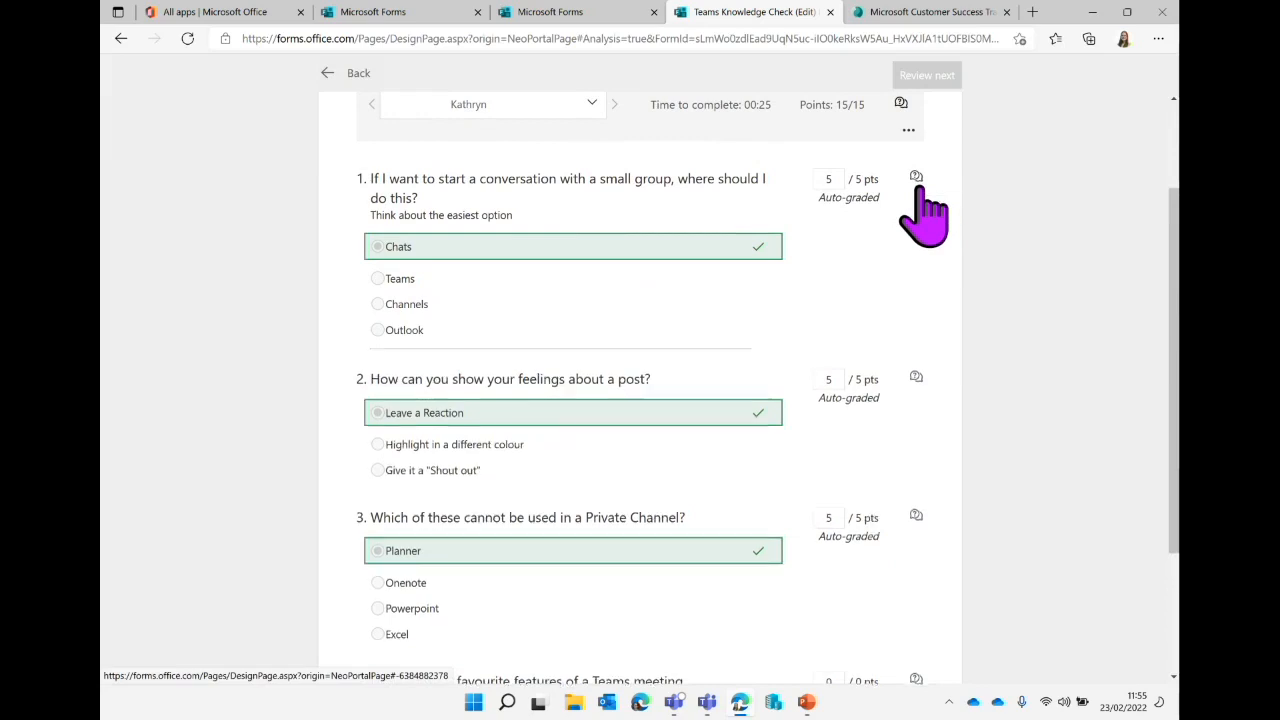
click(916, 180)
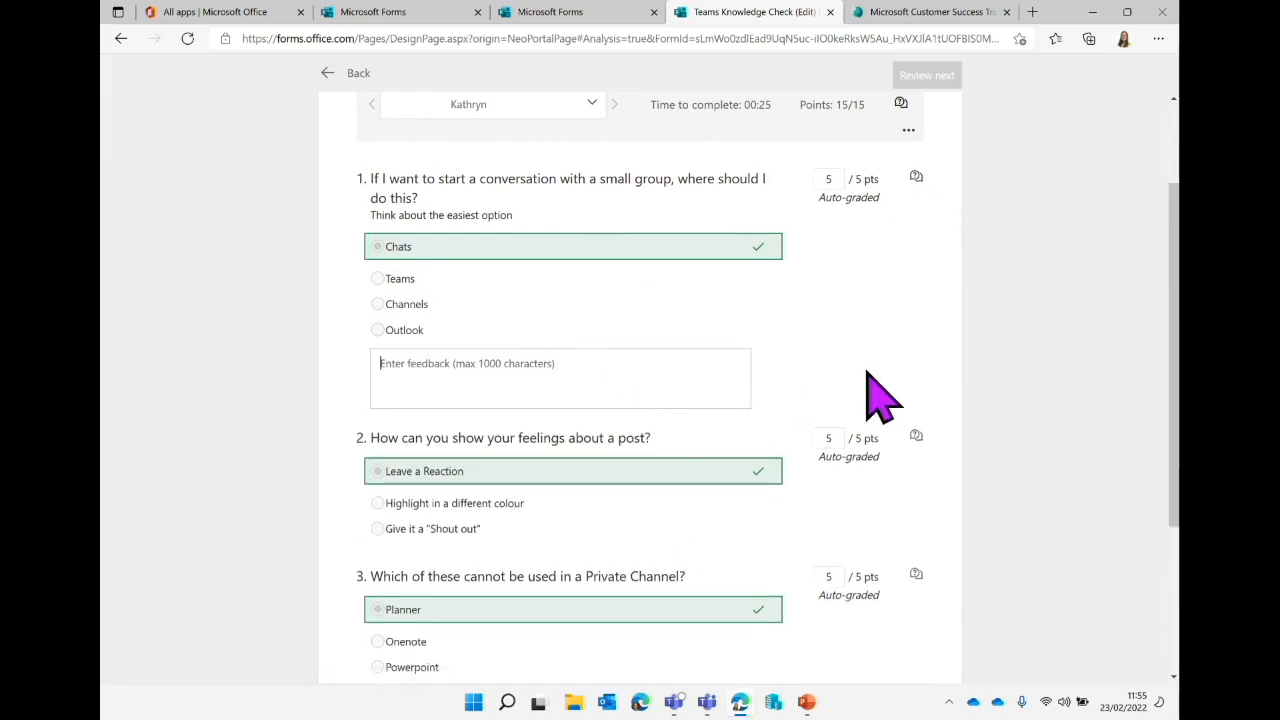
text(Well done! Good ch)
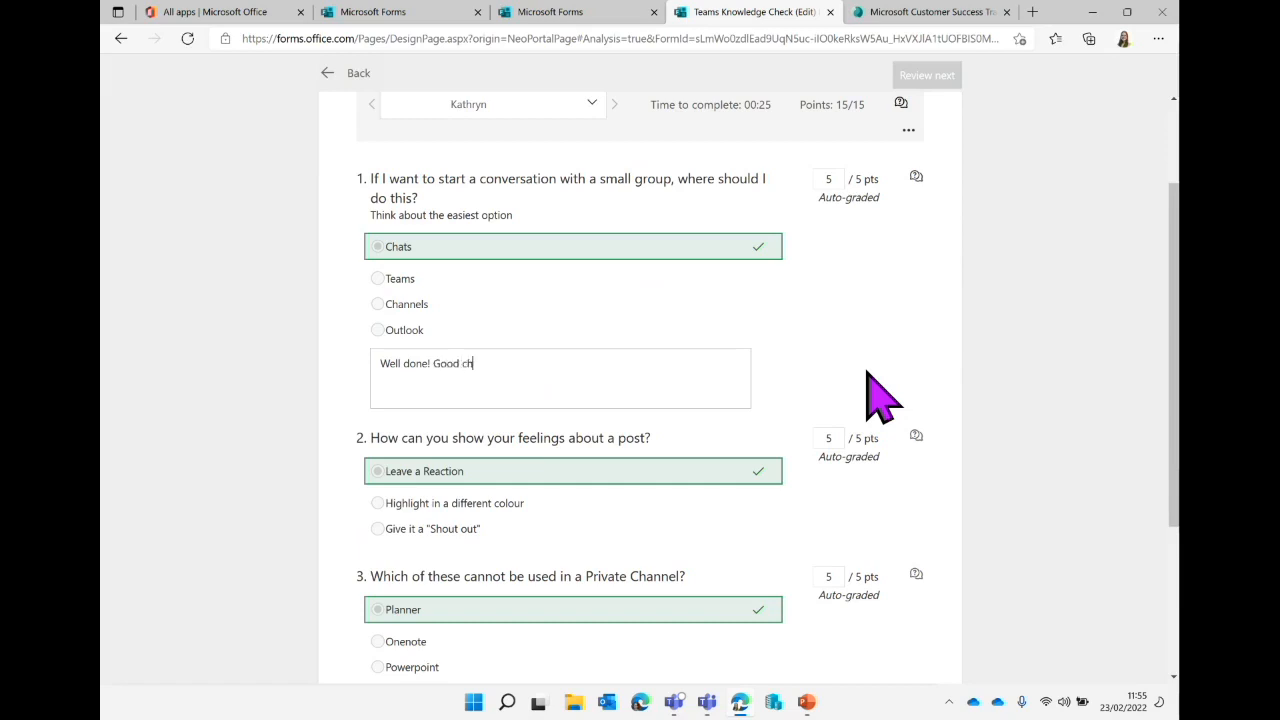
text(oice here.)
scroll(878, 392, down, 3)
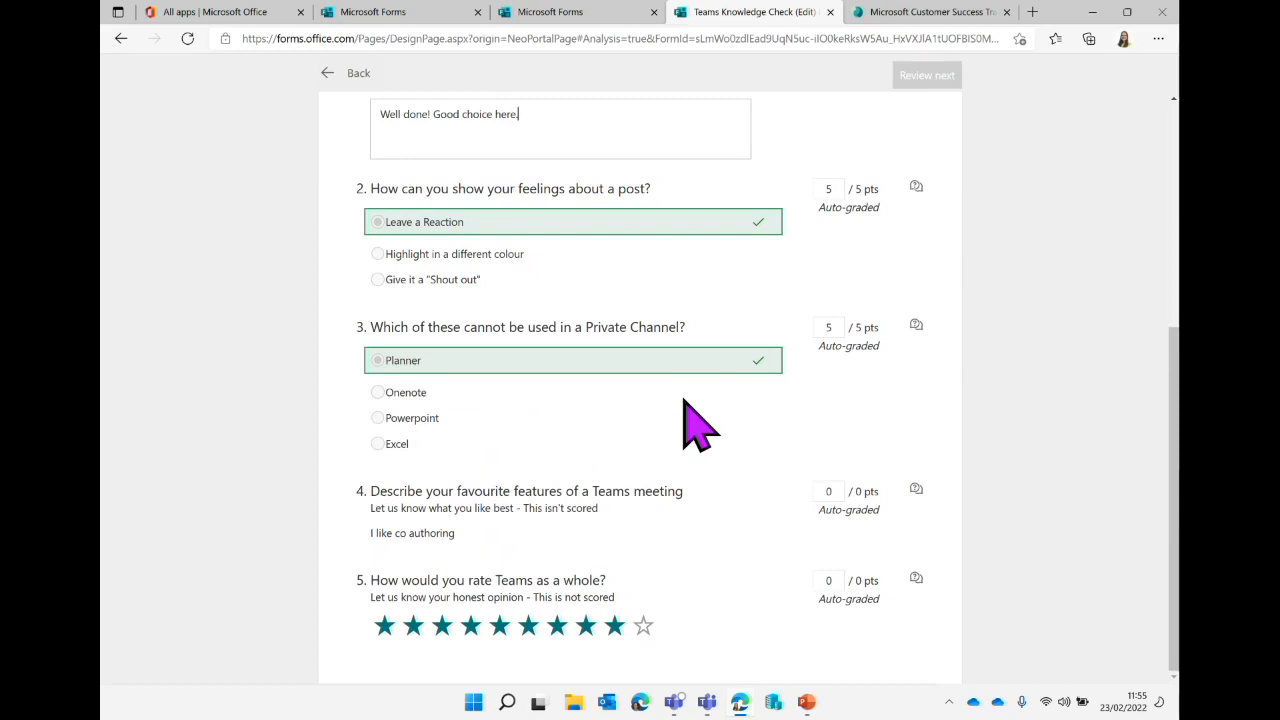
Check the respondent selection and the question-by-question review of the answers, and return to the responses summary.
scroll(690, 425, up, 4)
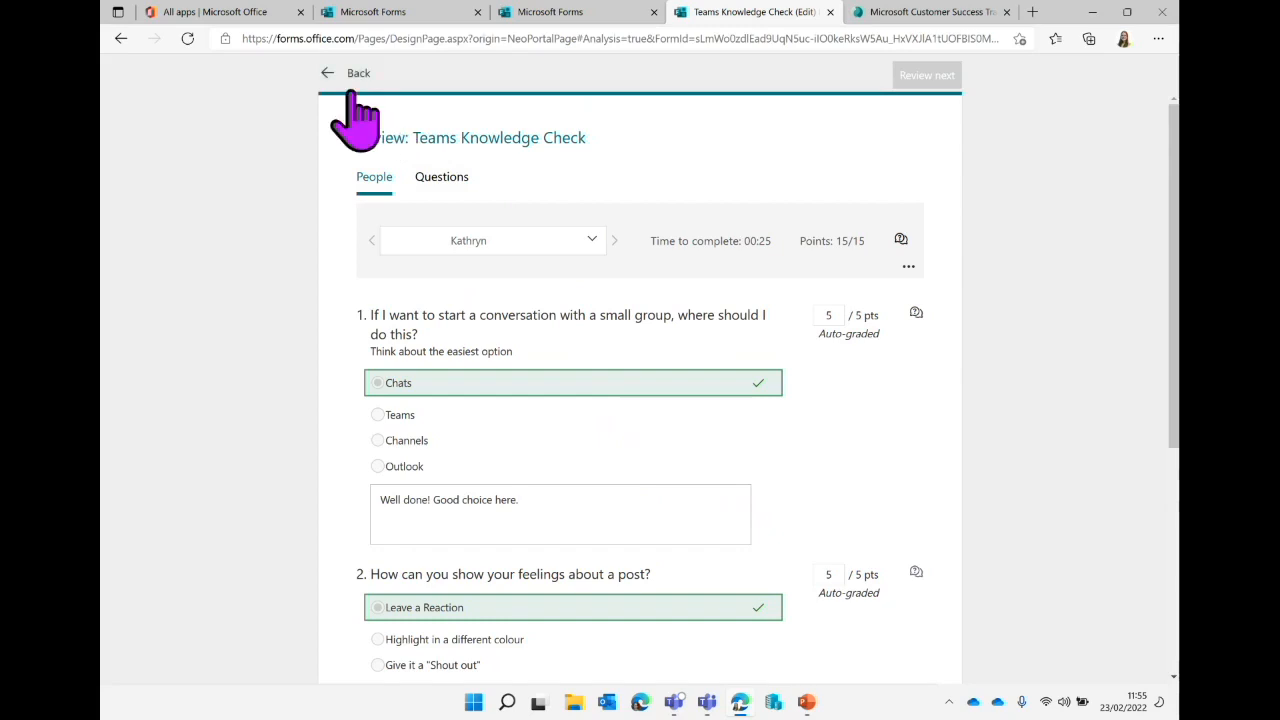
click(598, 243)
click(588, 270)
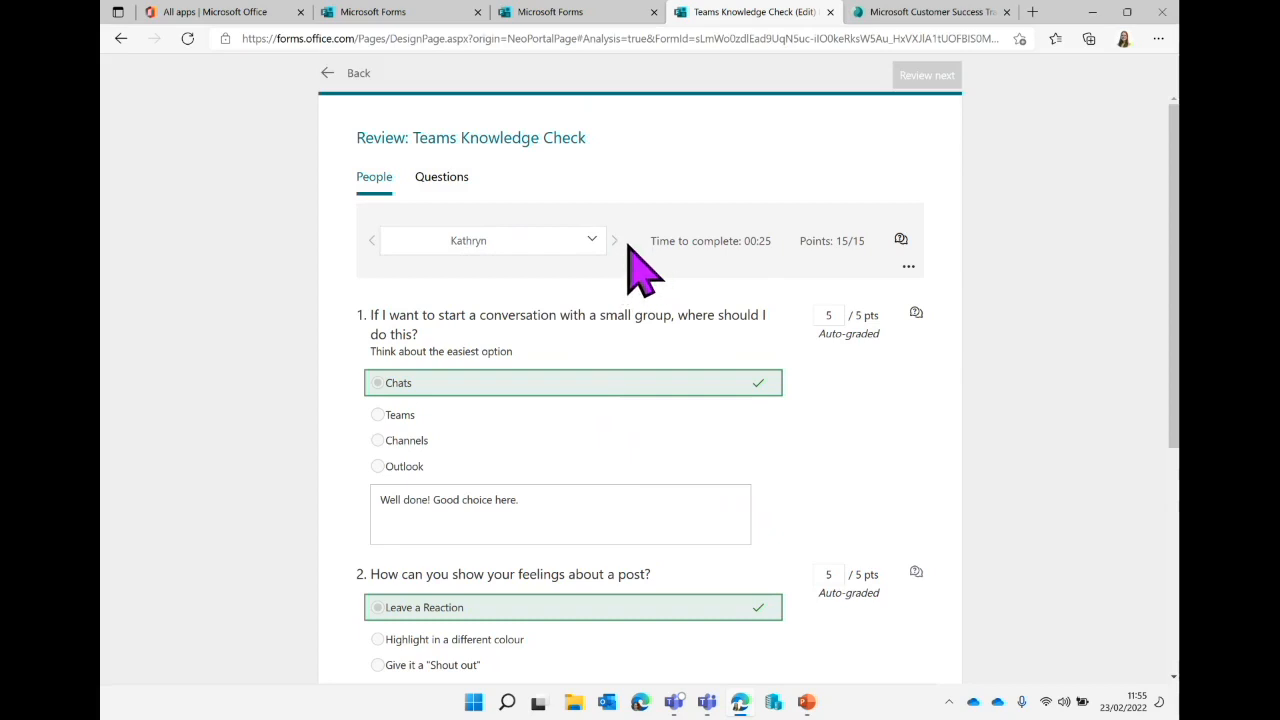
click(445, 178)
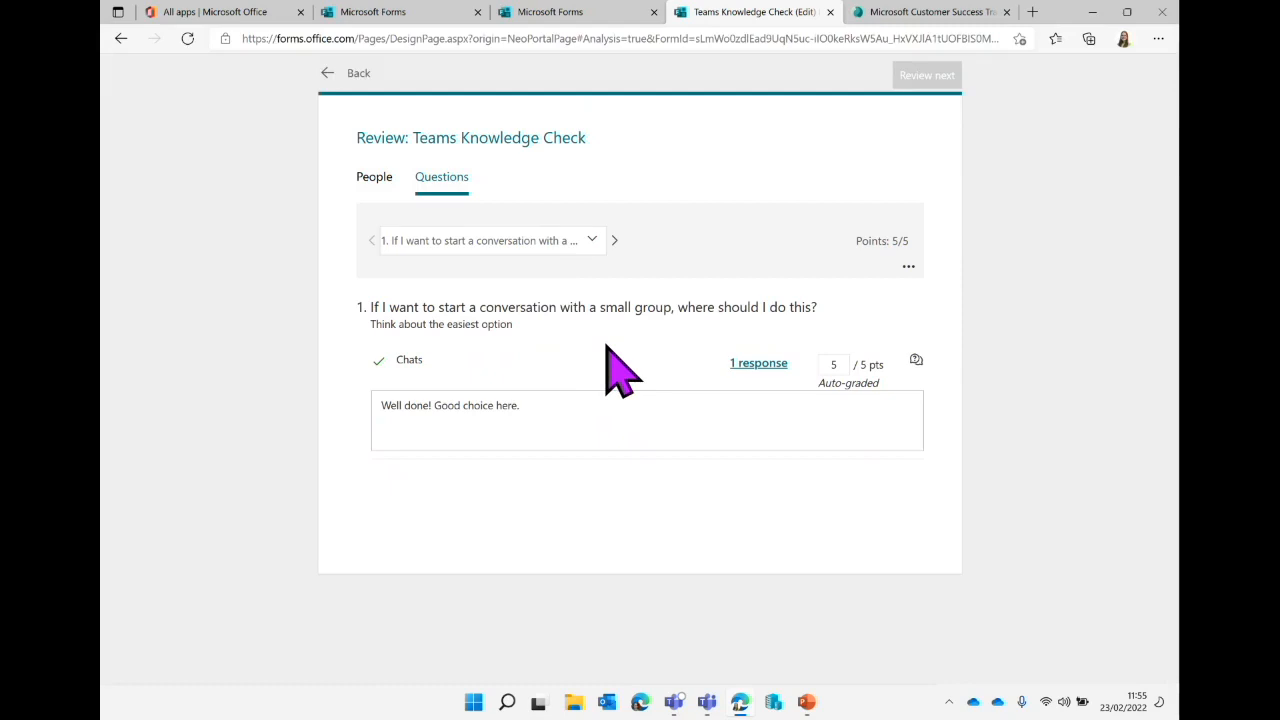
click(598, 250)
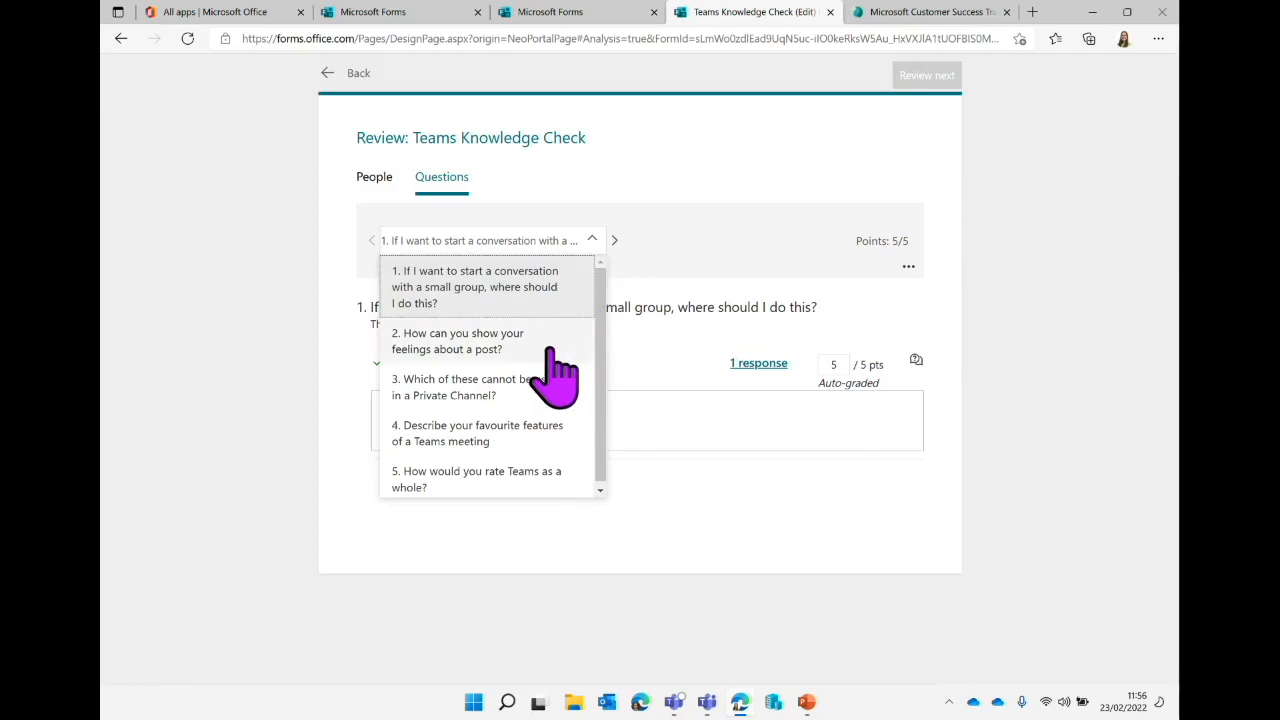
click(675, 348)
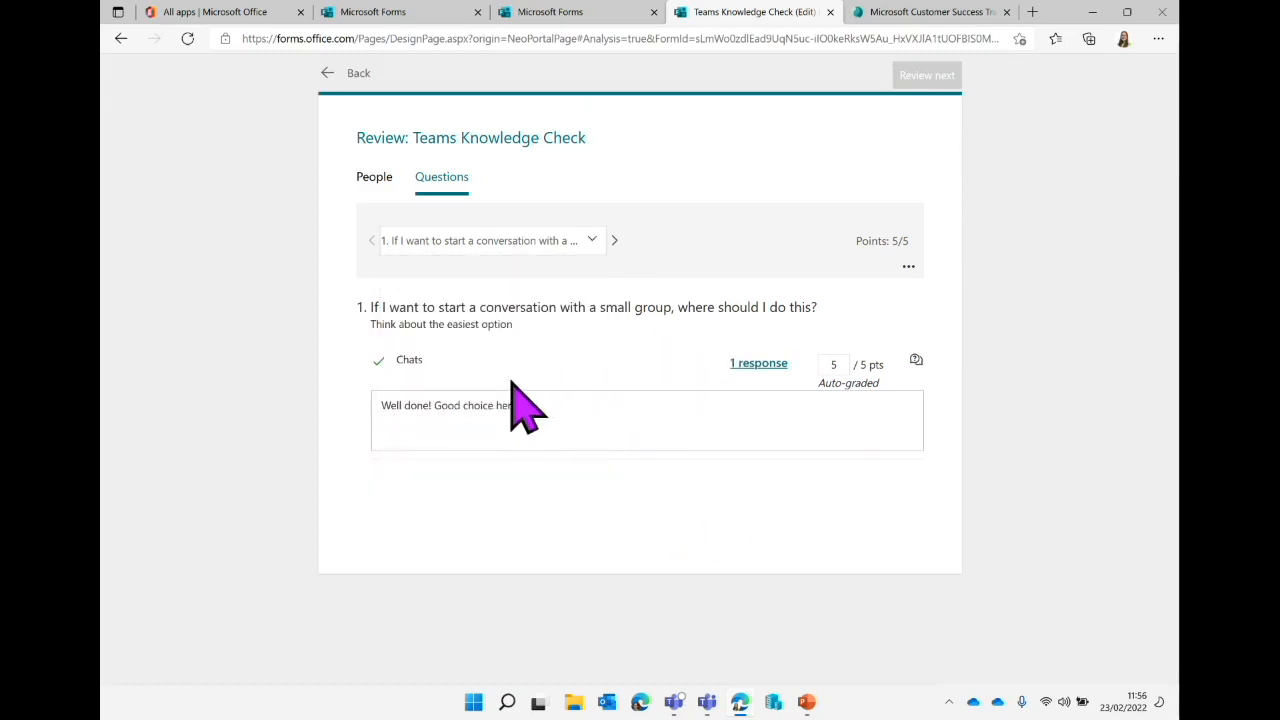
click(505, 420)
click(678, 441)
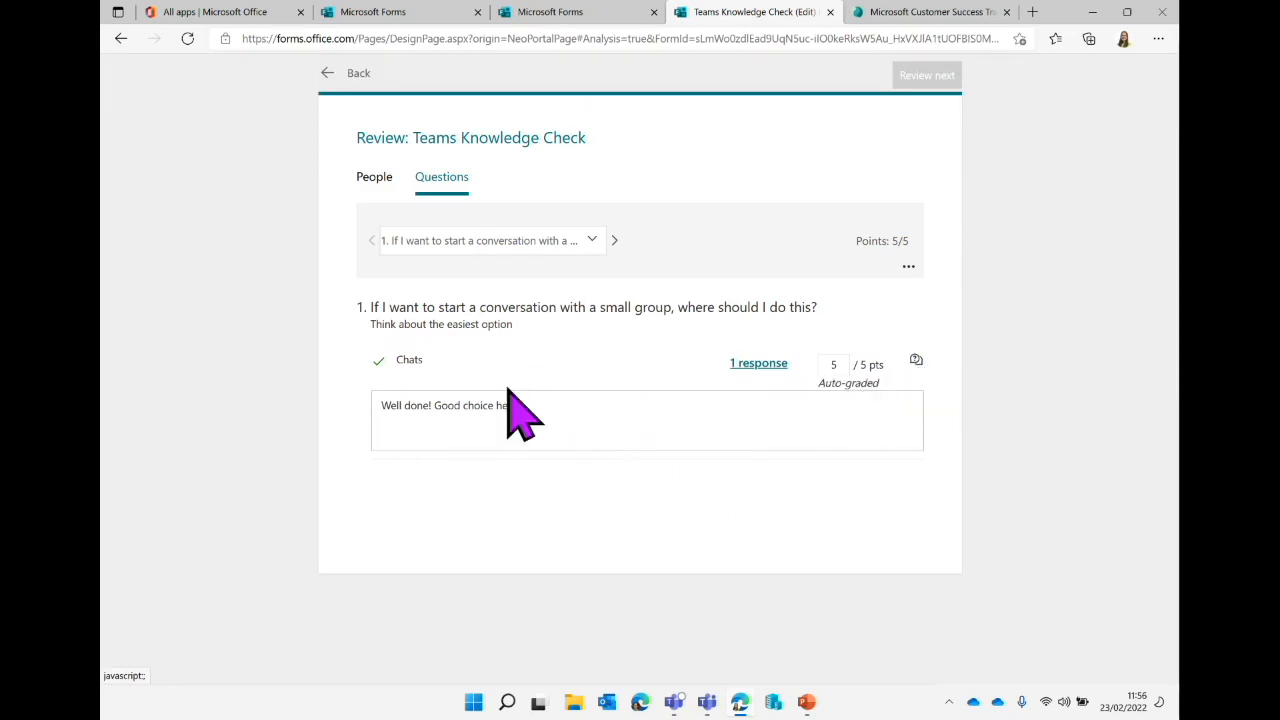
click(333, 74)
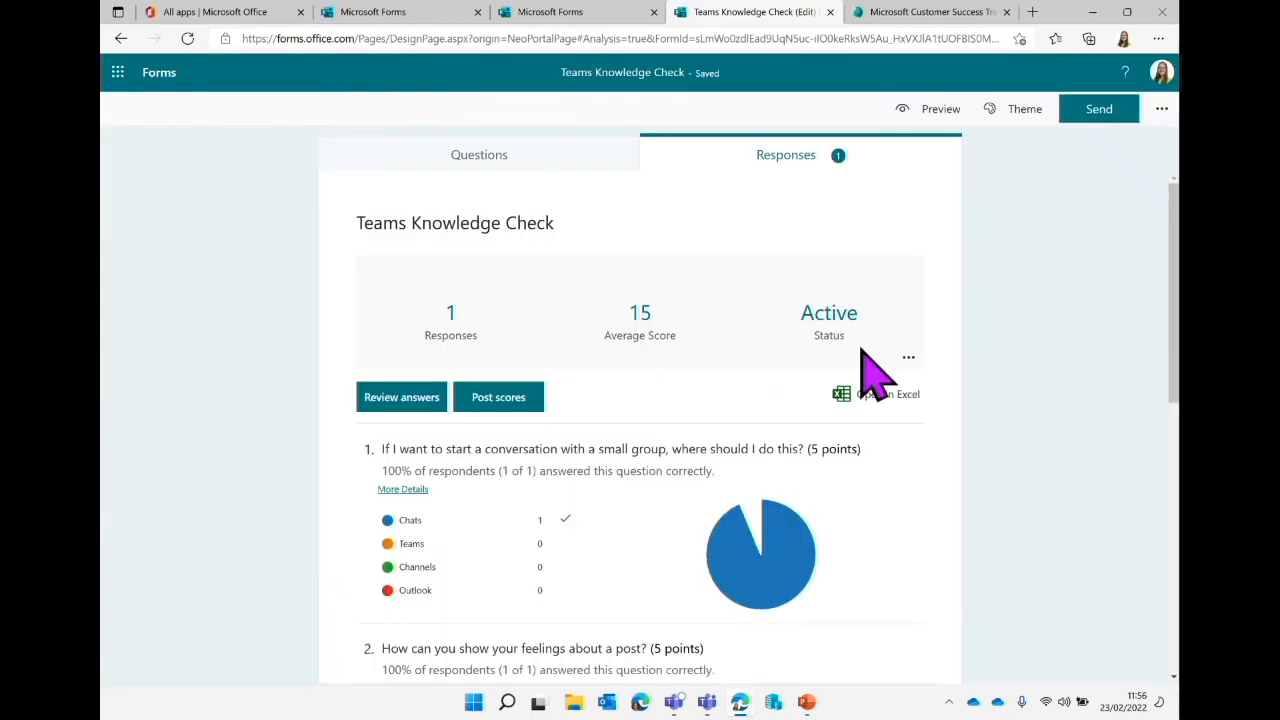
scroll(870, 370, down, 2)
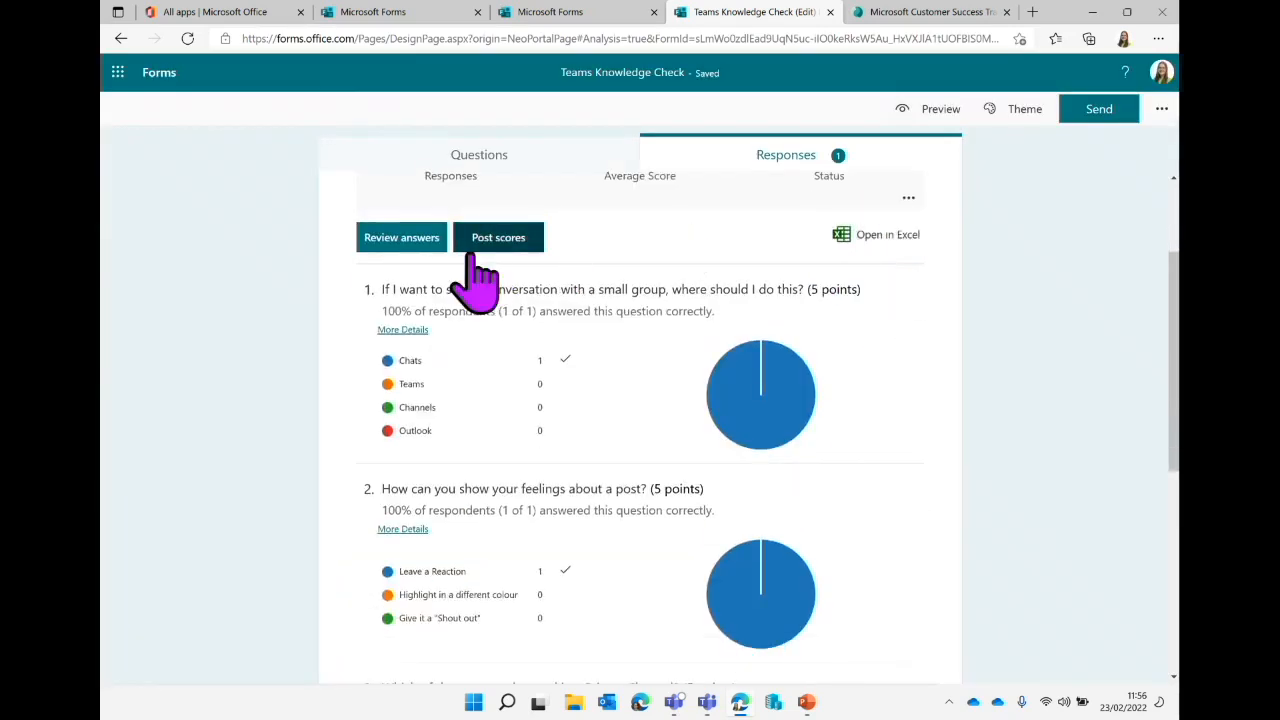
scroll(737, 286, up, 3)
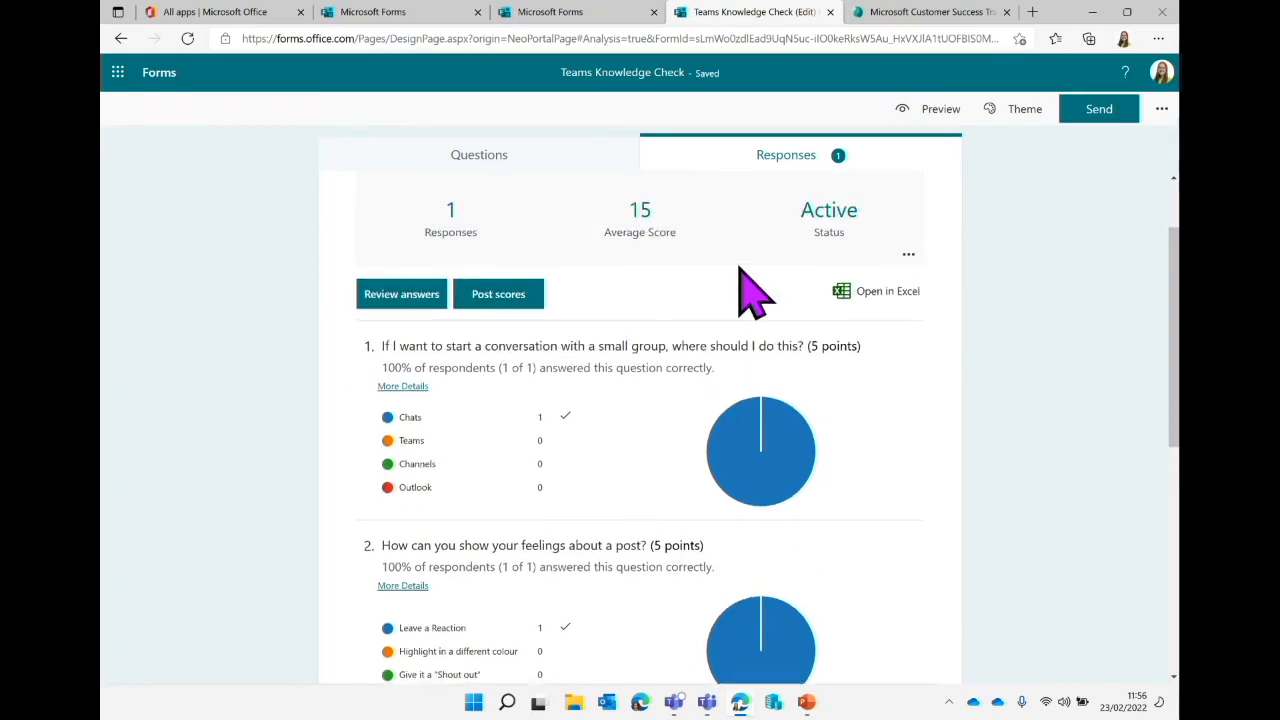
Open the quiz settings, look through the response options and turn off Show results automatically.
click(575, 166)
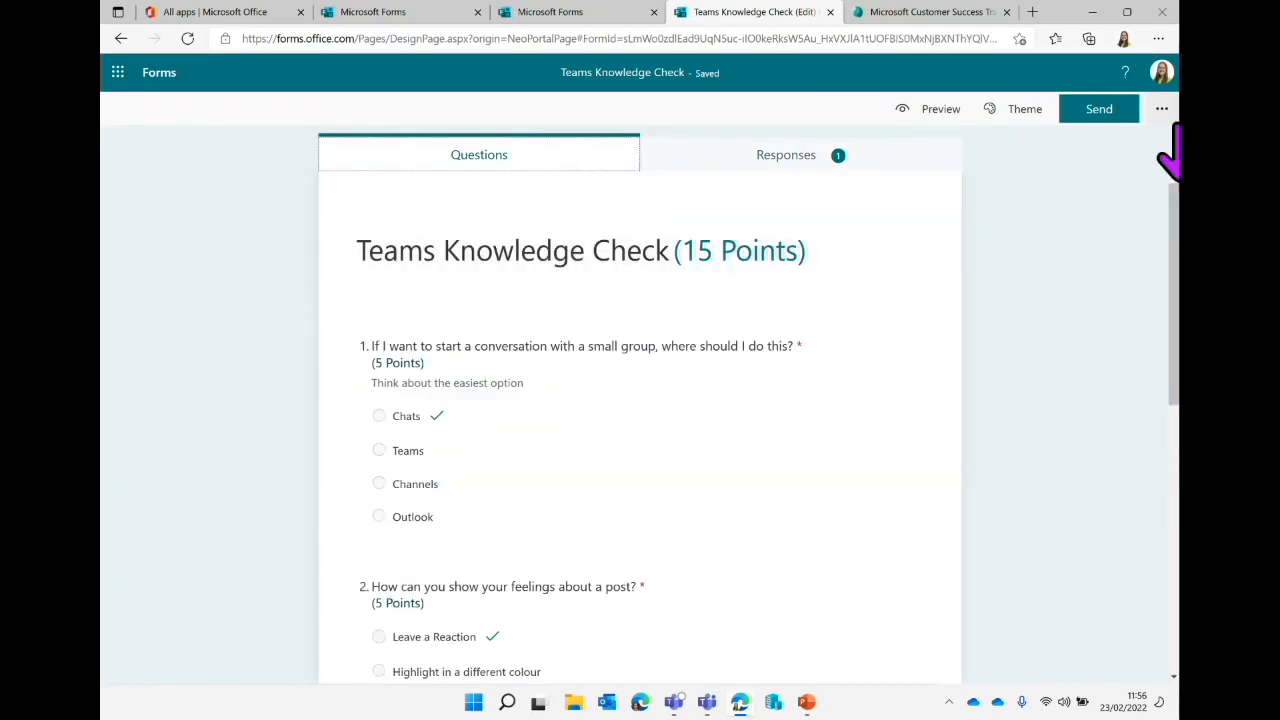
click(1162, 110)
click(1125, 176)
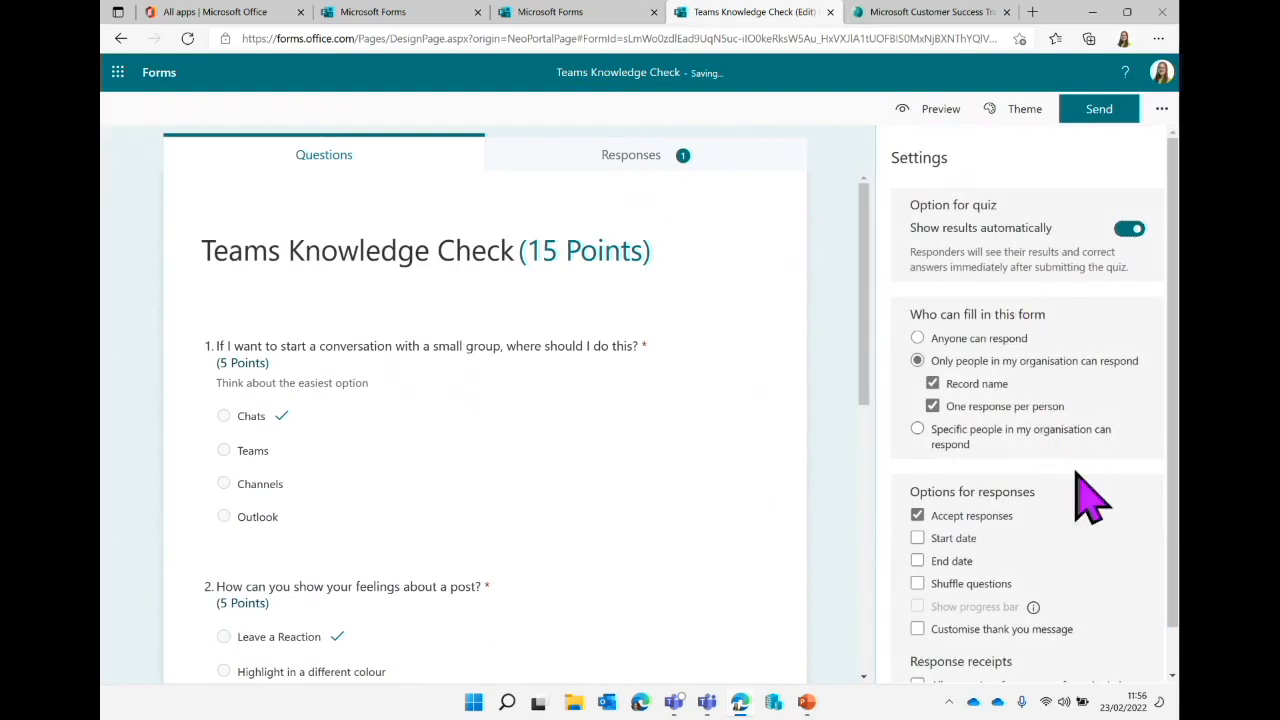
scroll(1082, 495, down, 1)
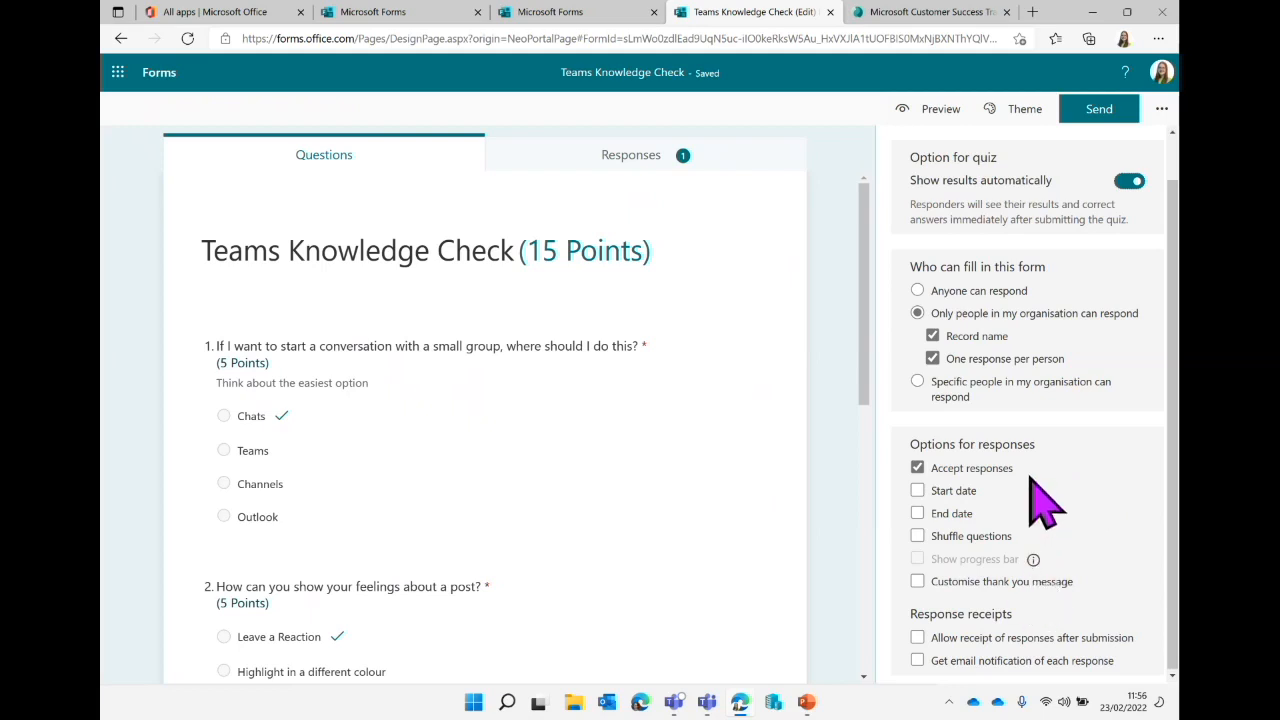
scroll(1043, 455, up, 1)
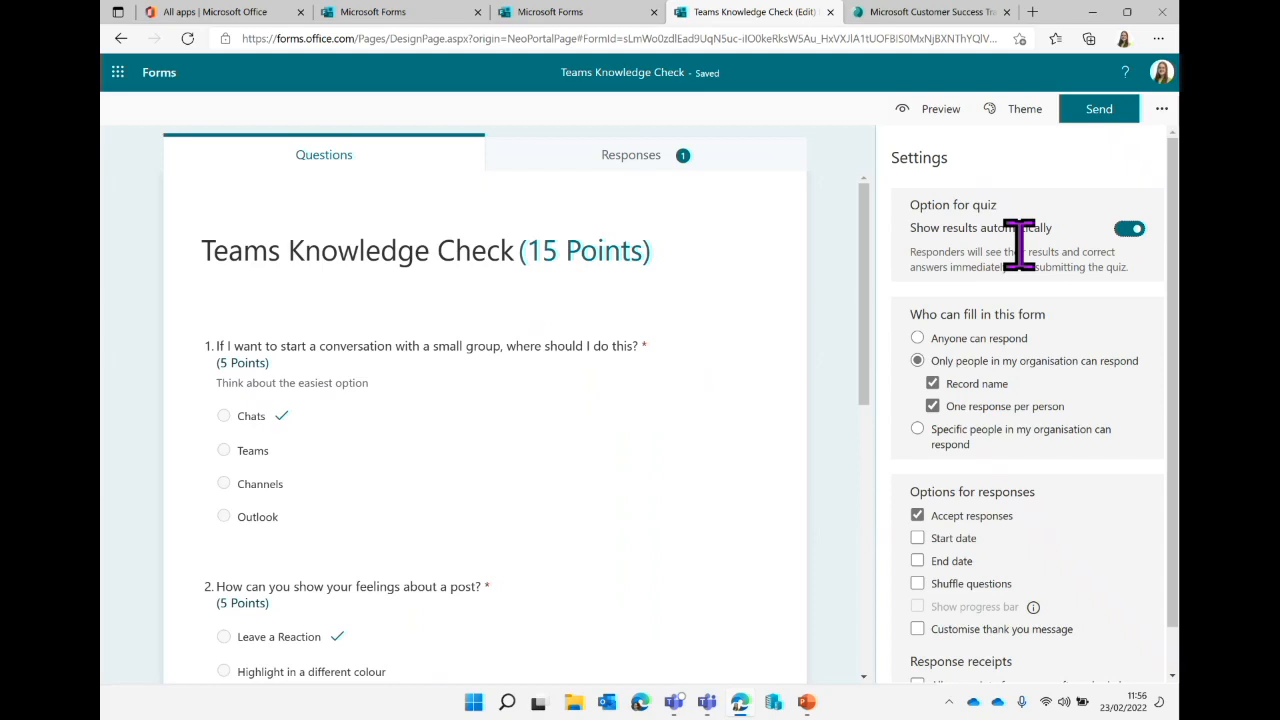
click(1131, 229)
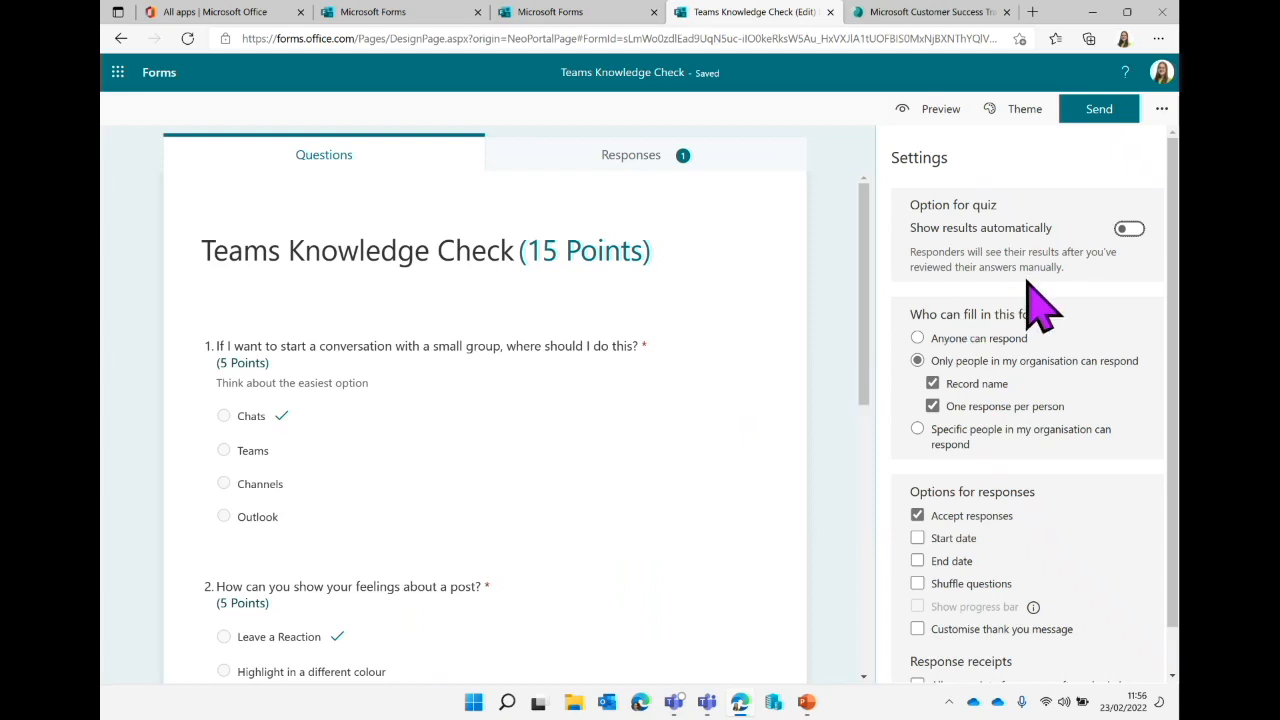
Post the graded quiz scores for all respondents and look through the responses summary.
click(690, 168)
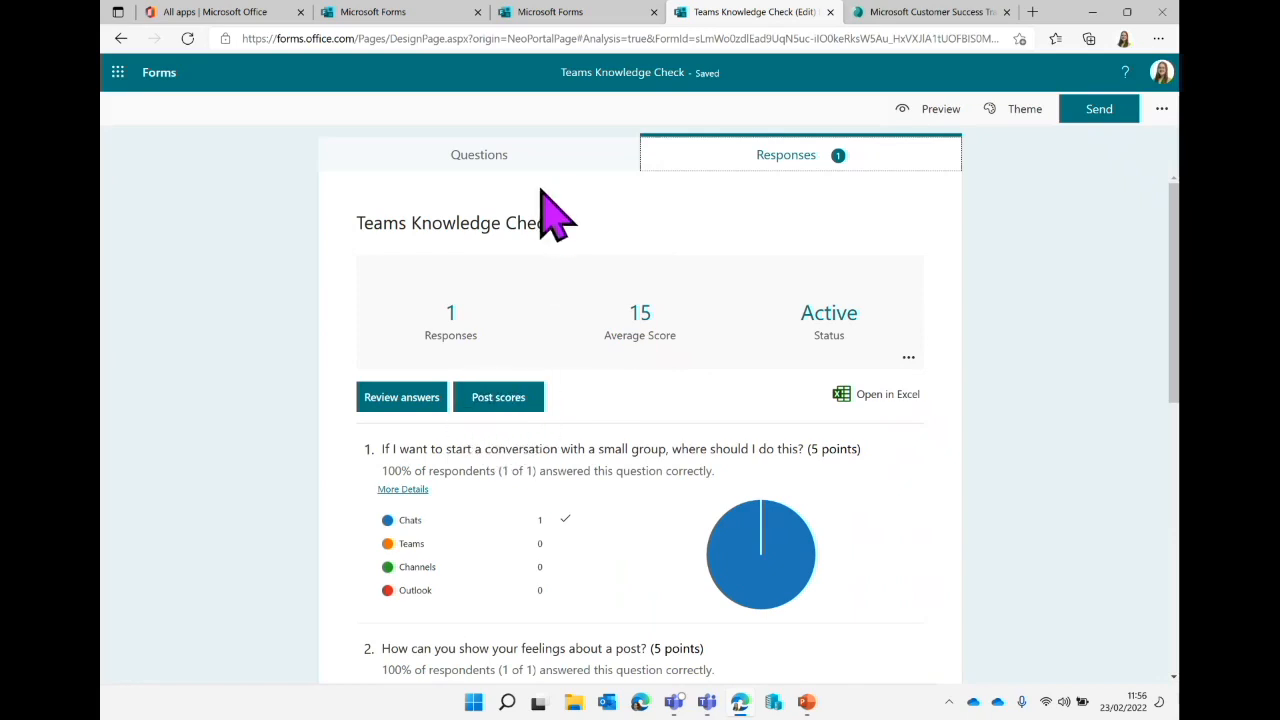
click(496, 397)
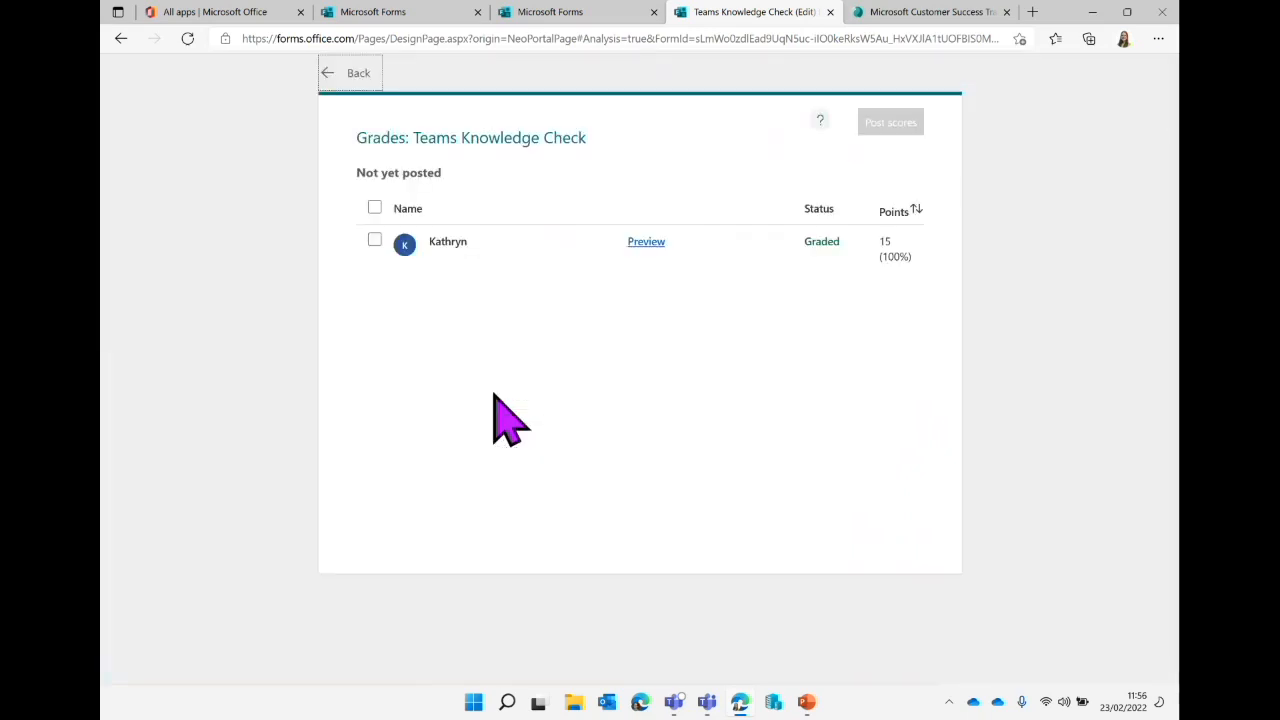
click(373, 209)
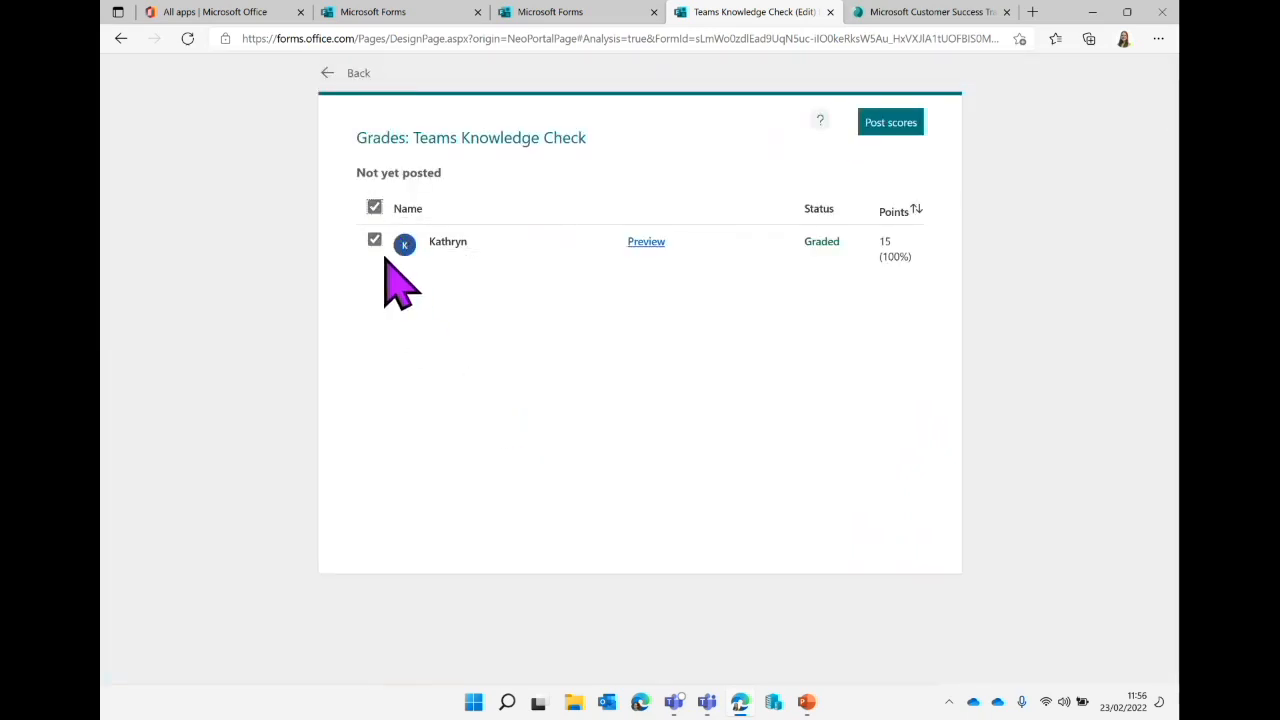
click(897, 138)
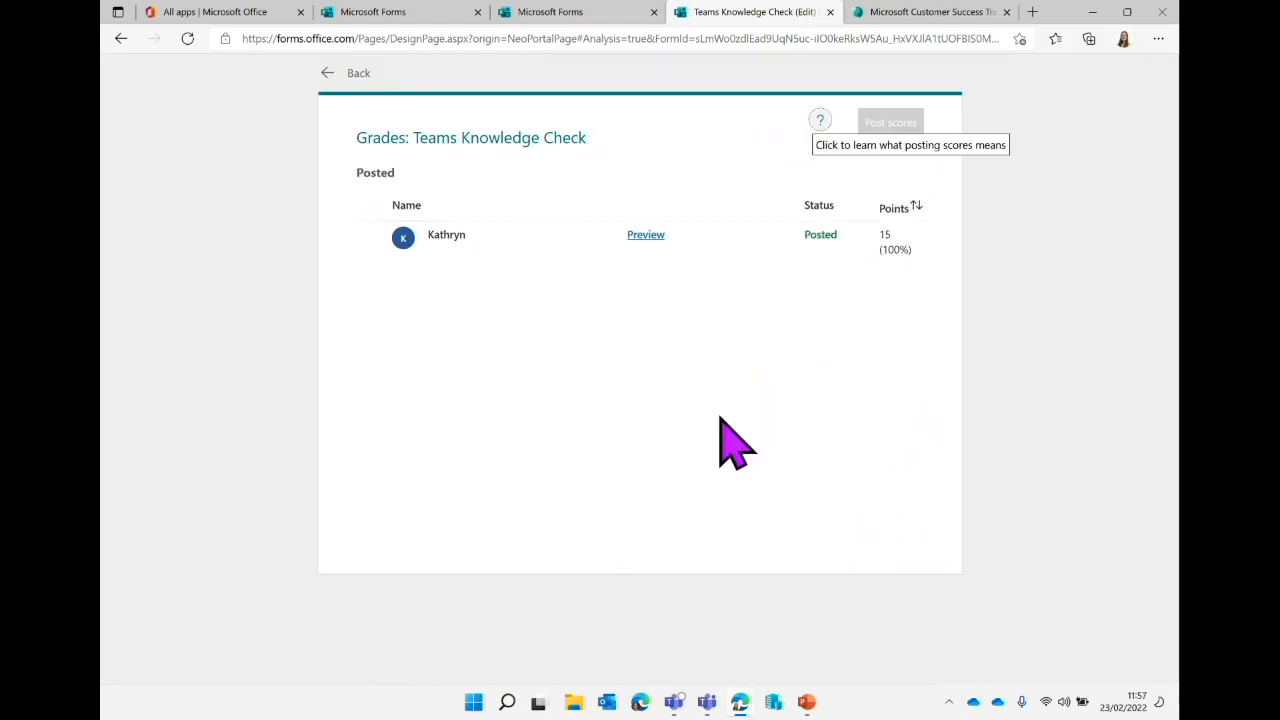
click(340, 74)
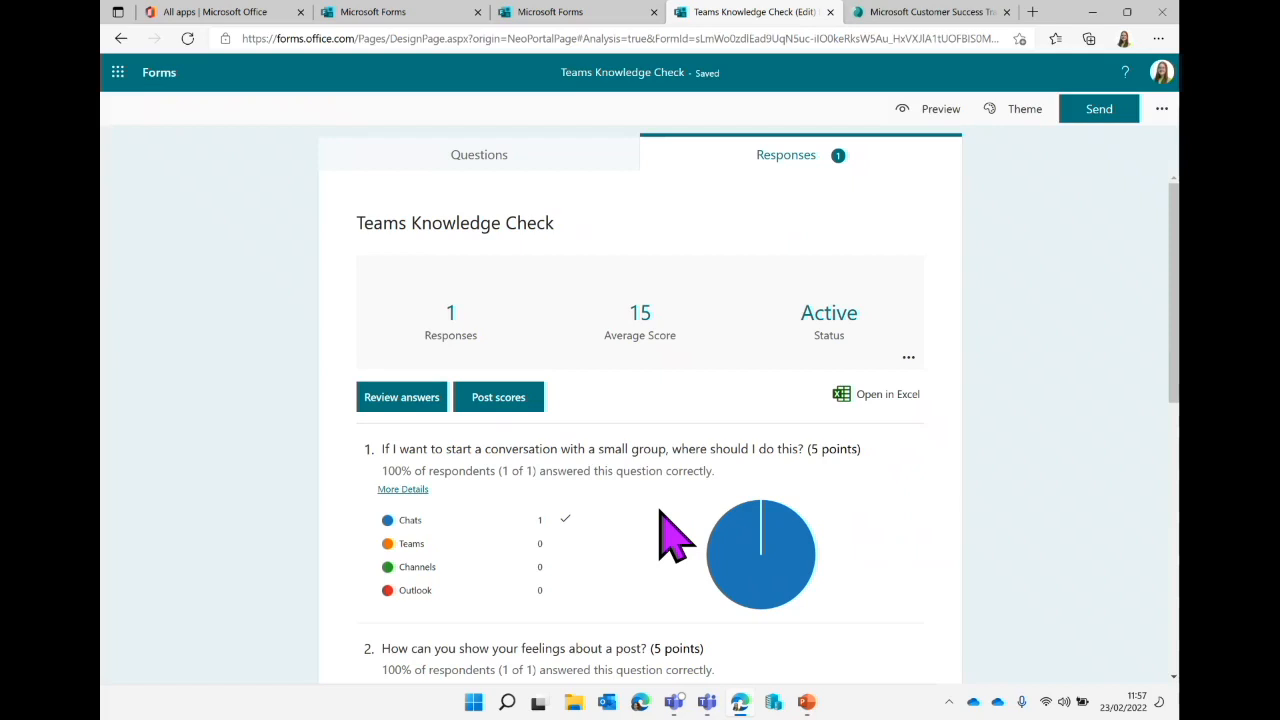
scroll(660, 515, down, 5)
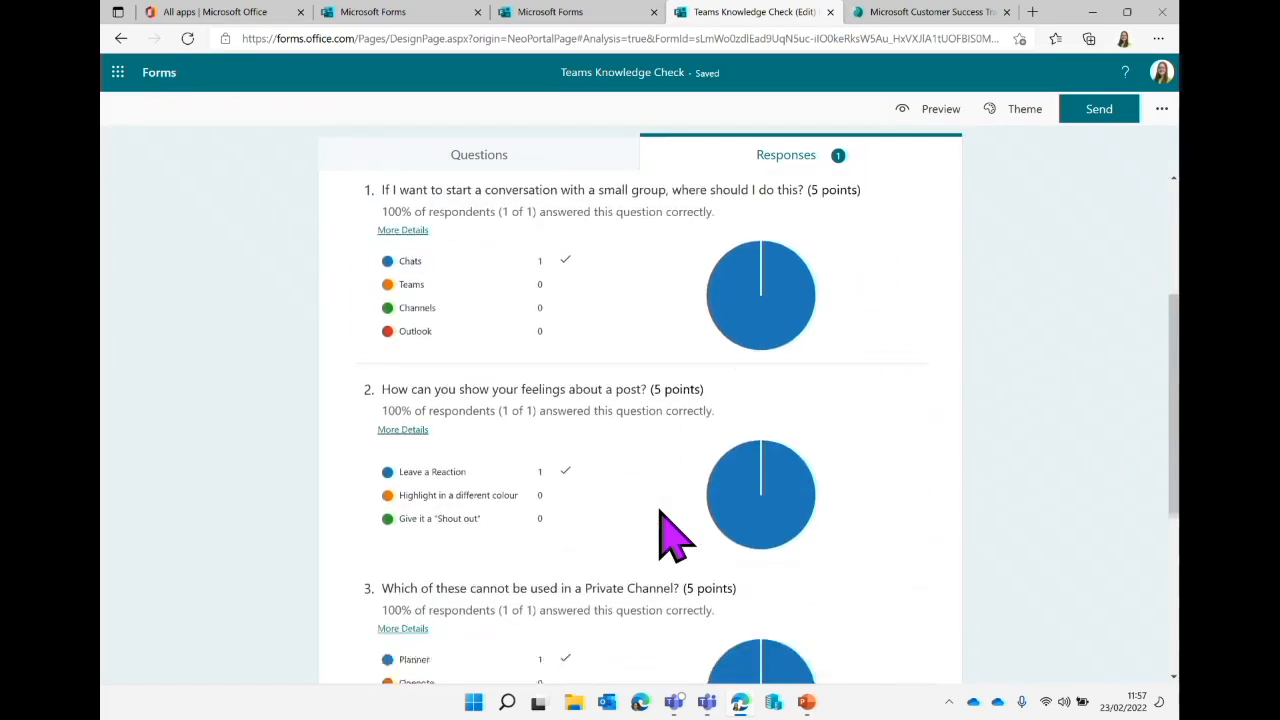
scroll(660, 550, down, 6)
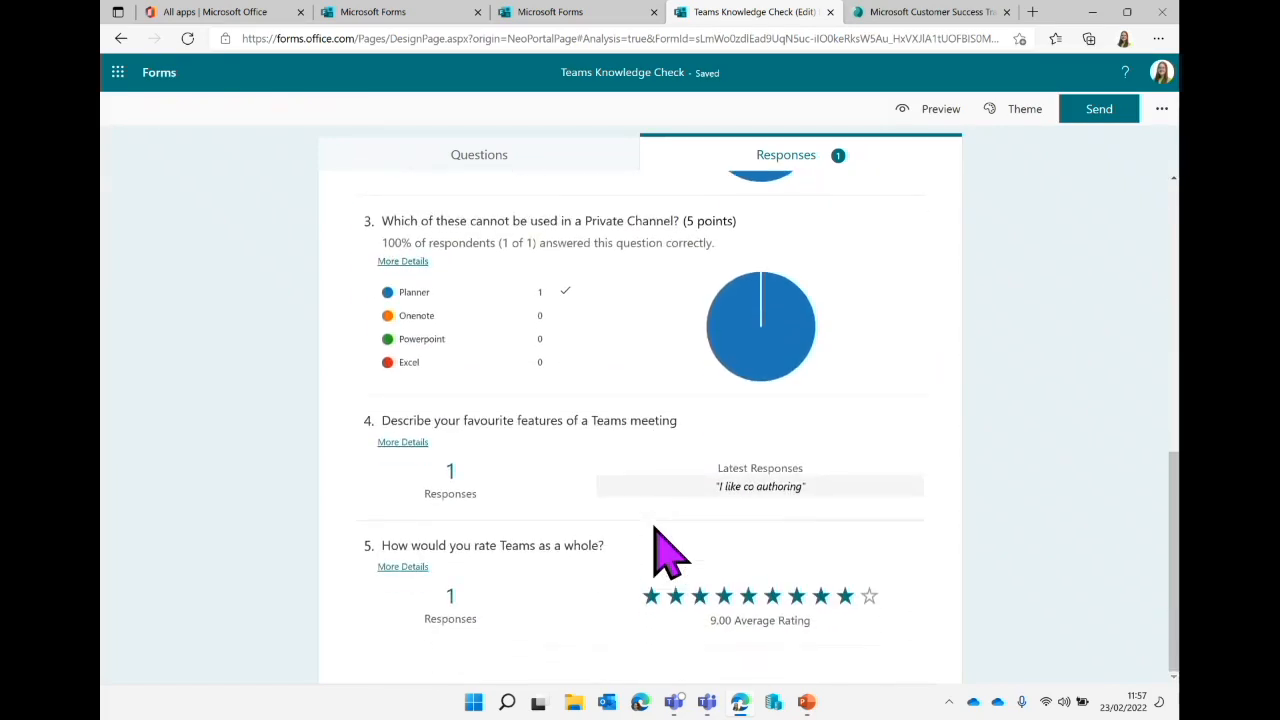
scroll(660, 550, up, 11)
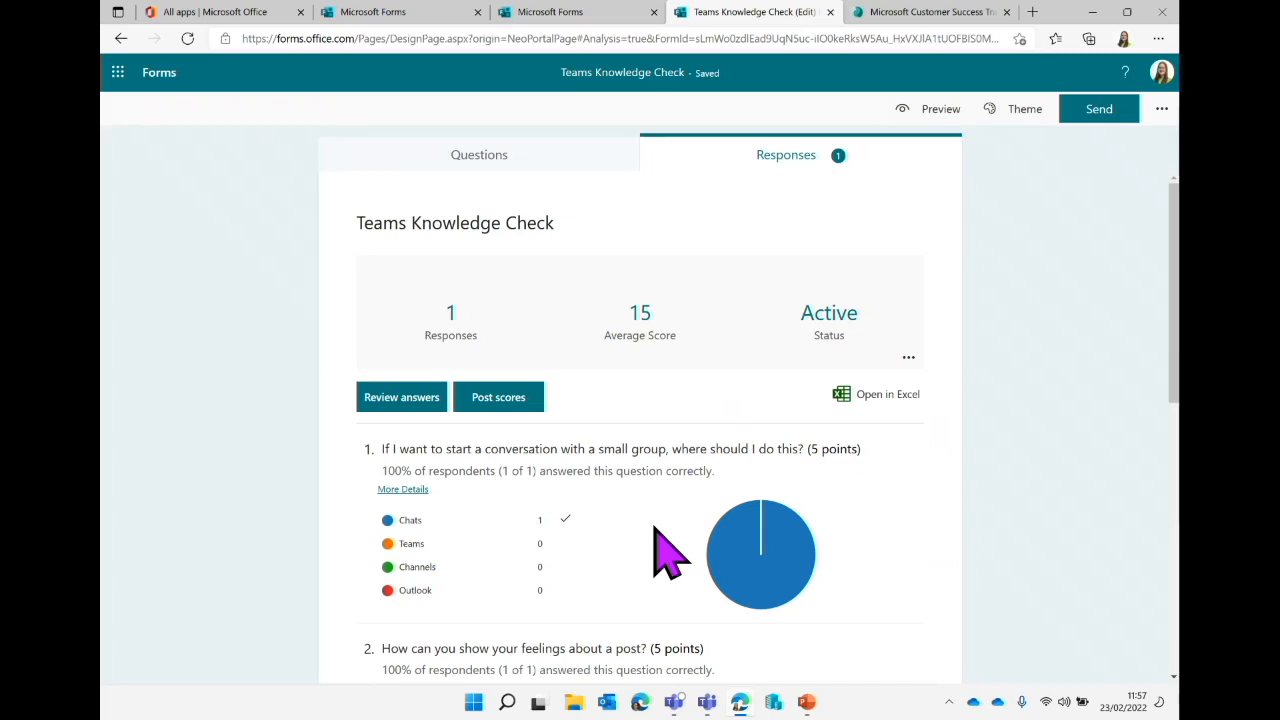
Switch to Teams and open the Forms tab setup in the Scottish Tech Army team's General channel, checking the shared form option.
click(707, 702)
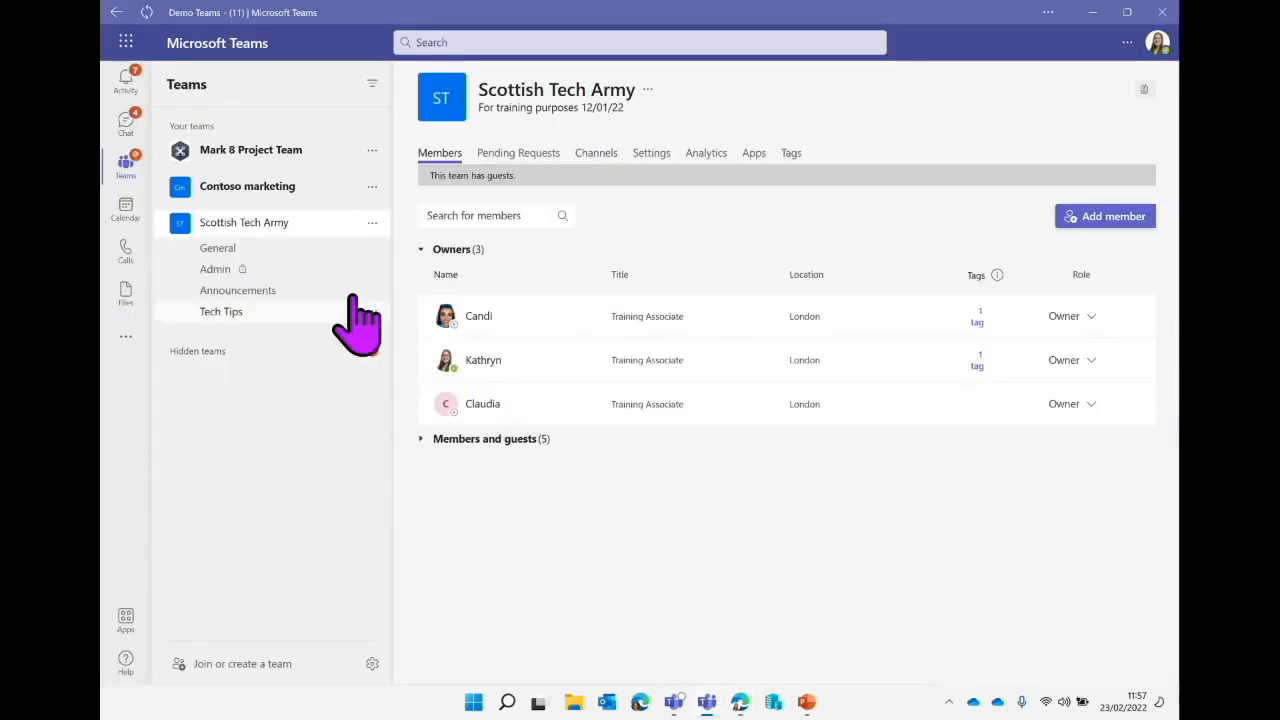
click(251, 252)
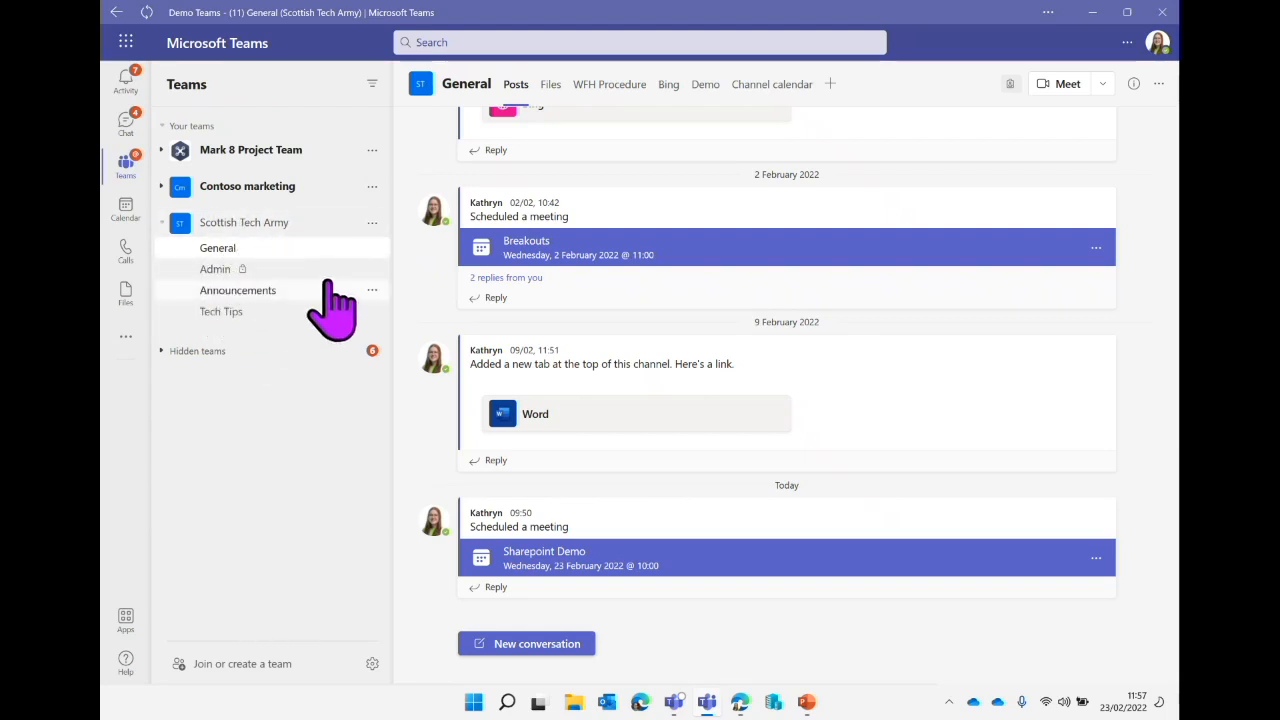
click(831, 86)
text(form)
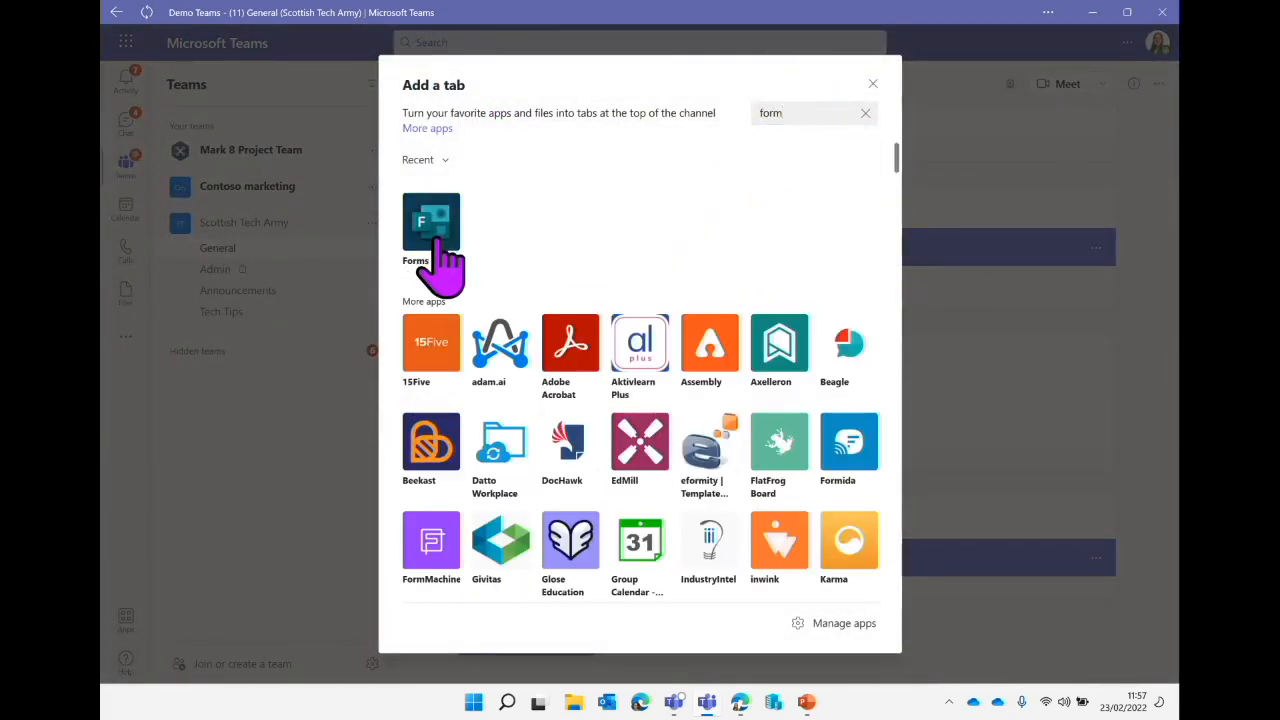
click(437, 240)
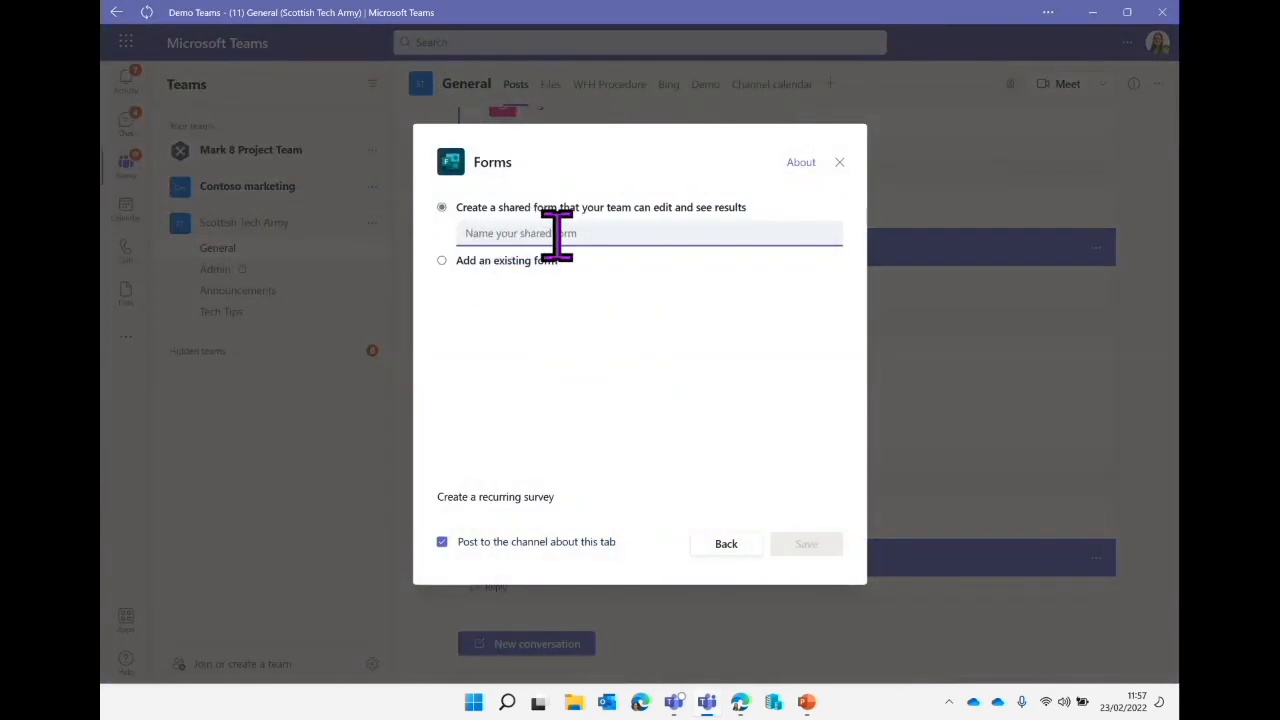
click(556, 235)
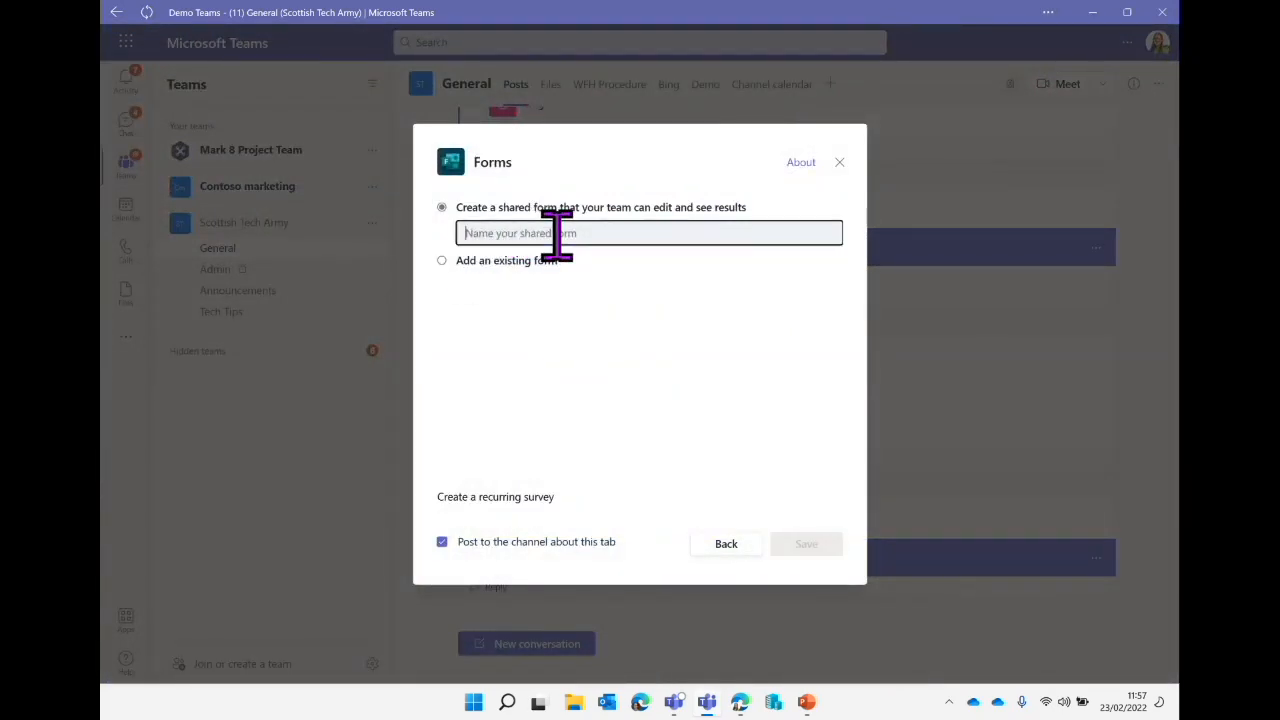
click(760, 217)
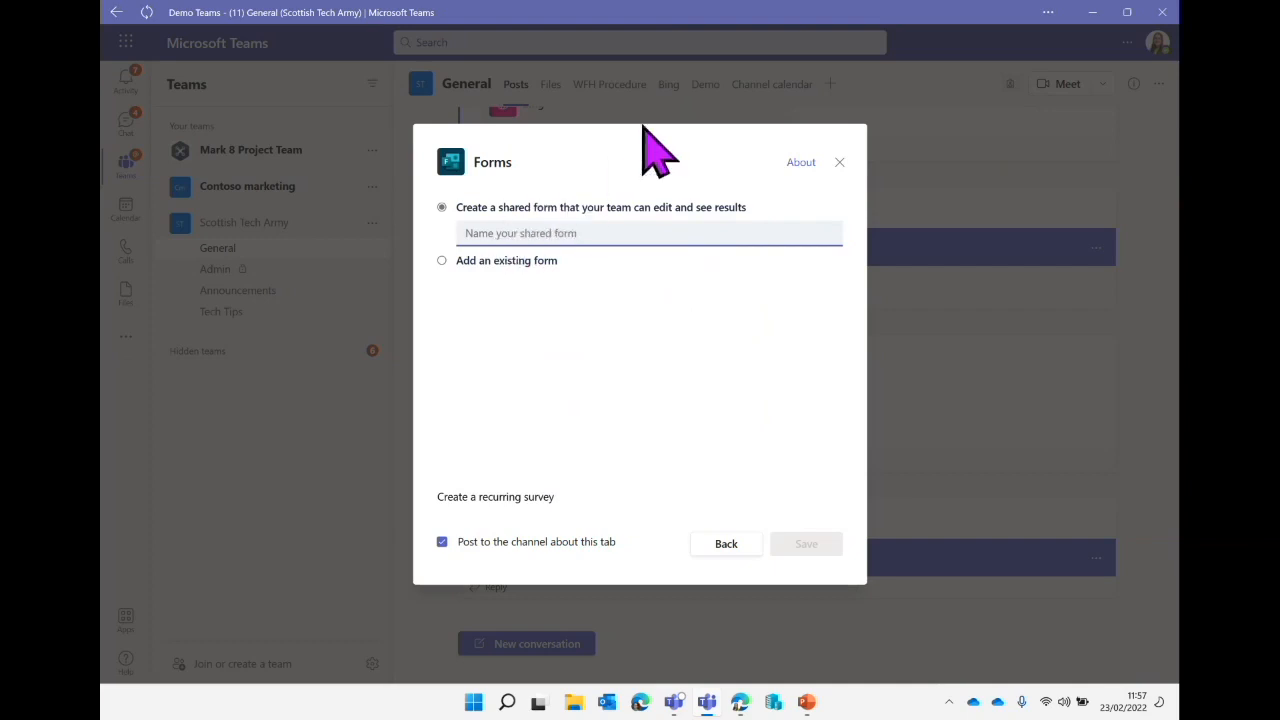
Look through the existing form choices, the response mode options and the recurring survey templates, and close the setup without adding a tab.
click(442, 262)
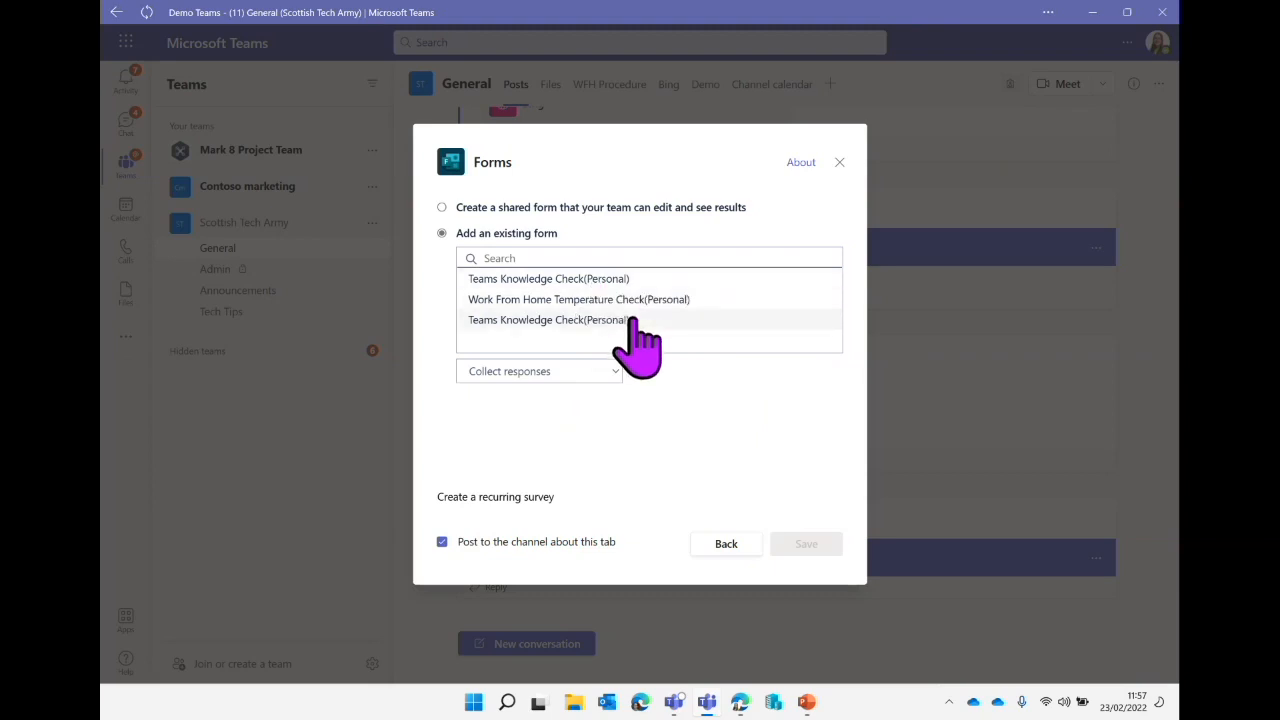
click(608, 376)
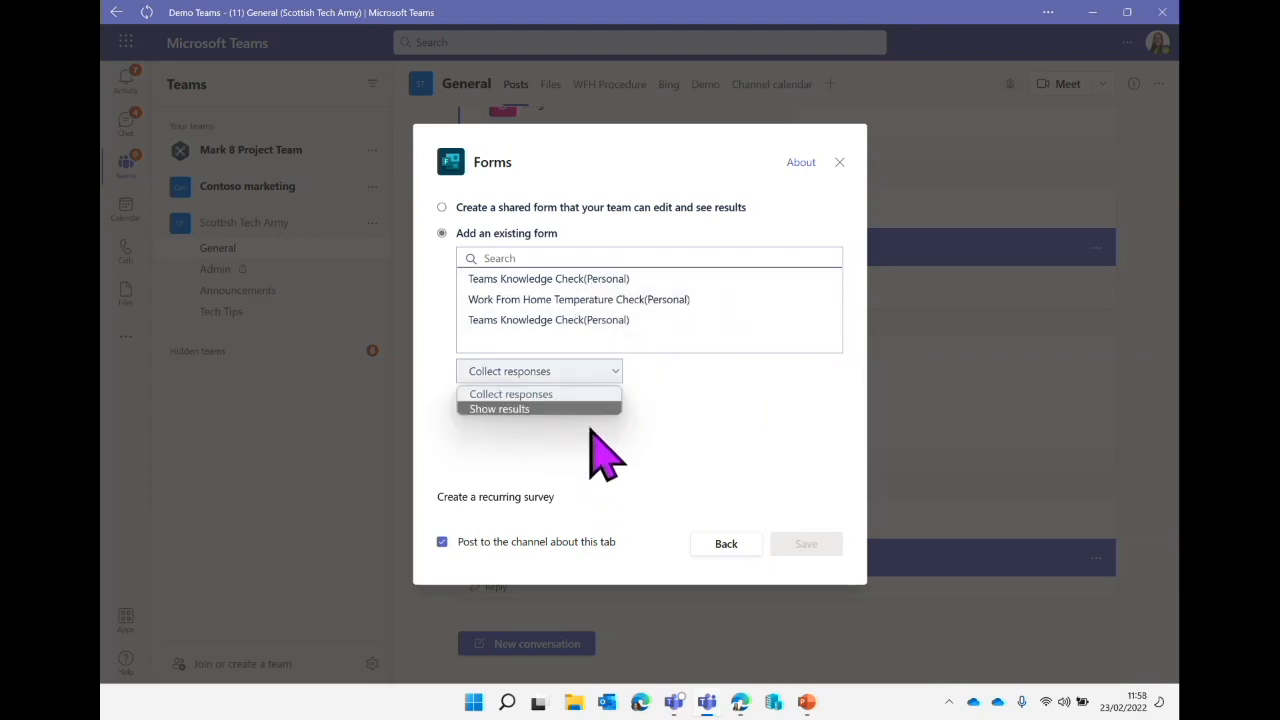
click(580, 380)
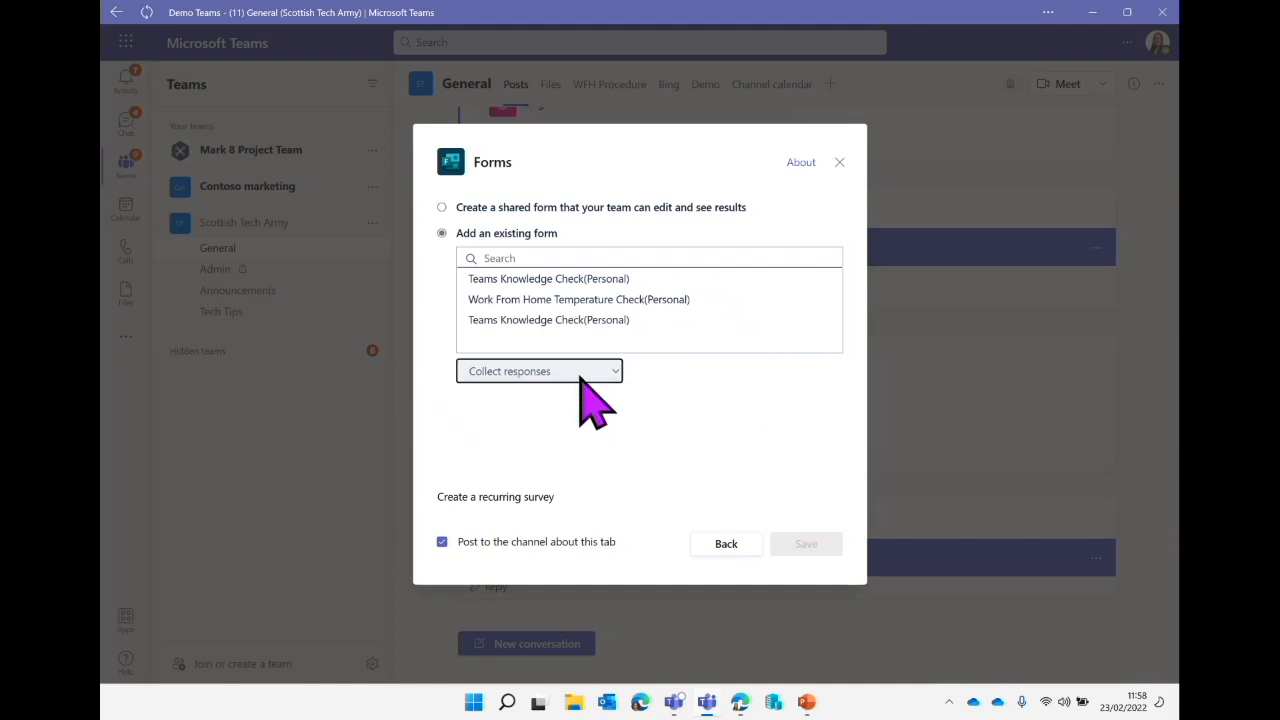
click(506, 498)
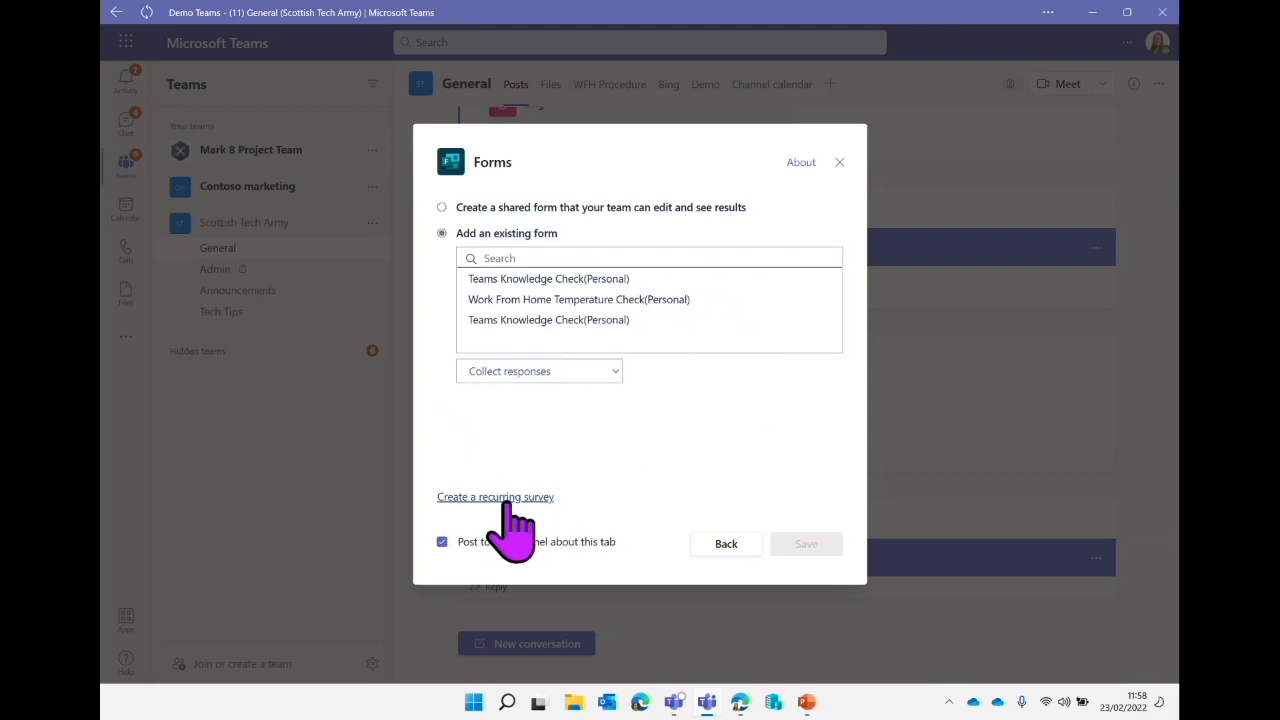
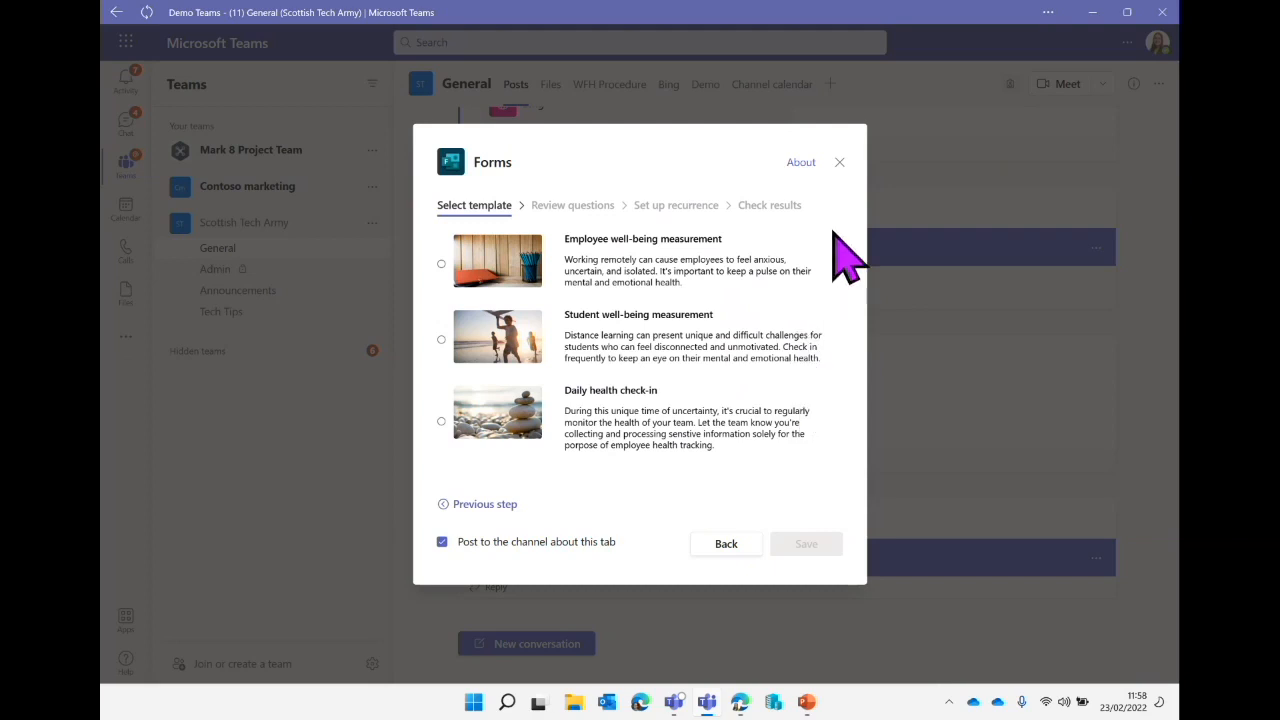
click(840, 163)
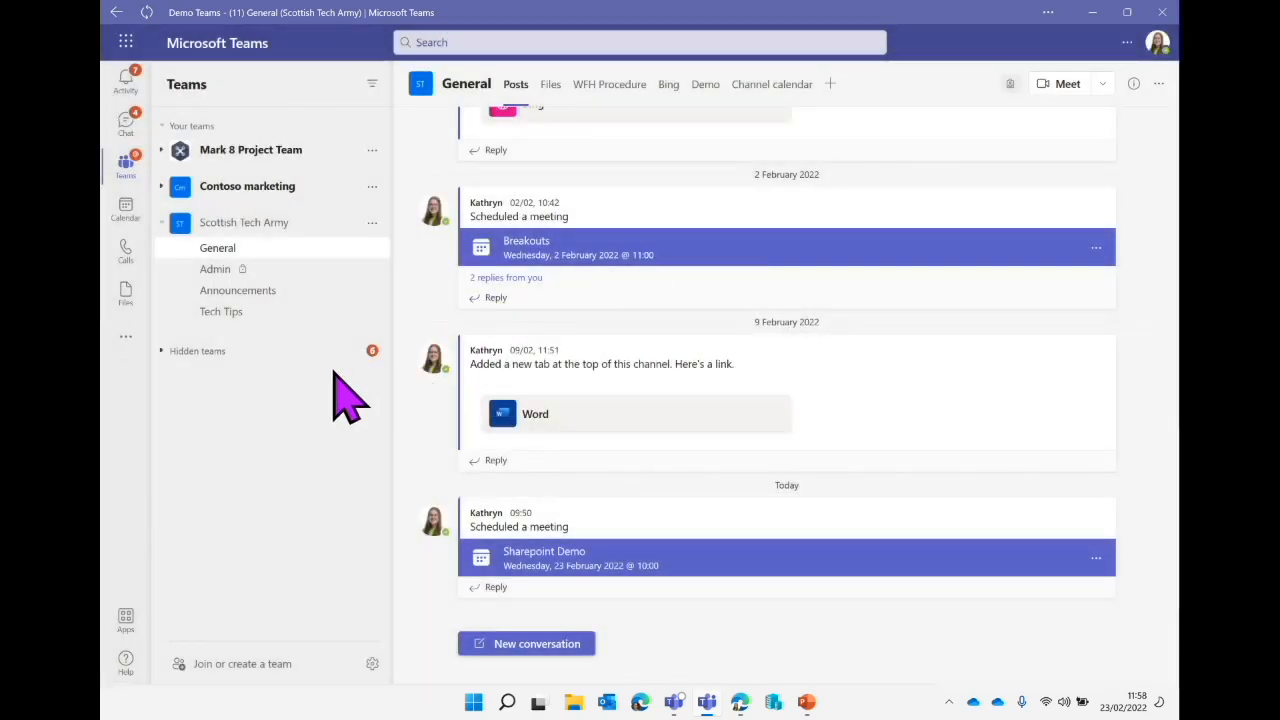
Start a new conversation in the General channel and open a Forms multiple choice poll from it.
click(505, 643)
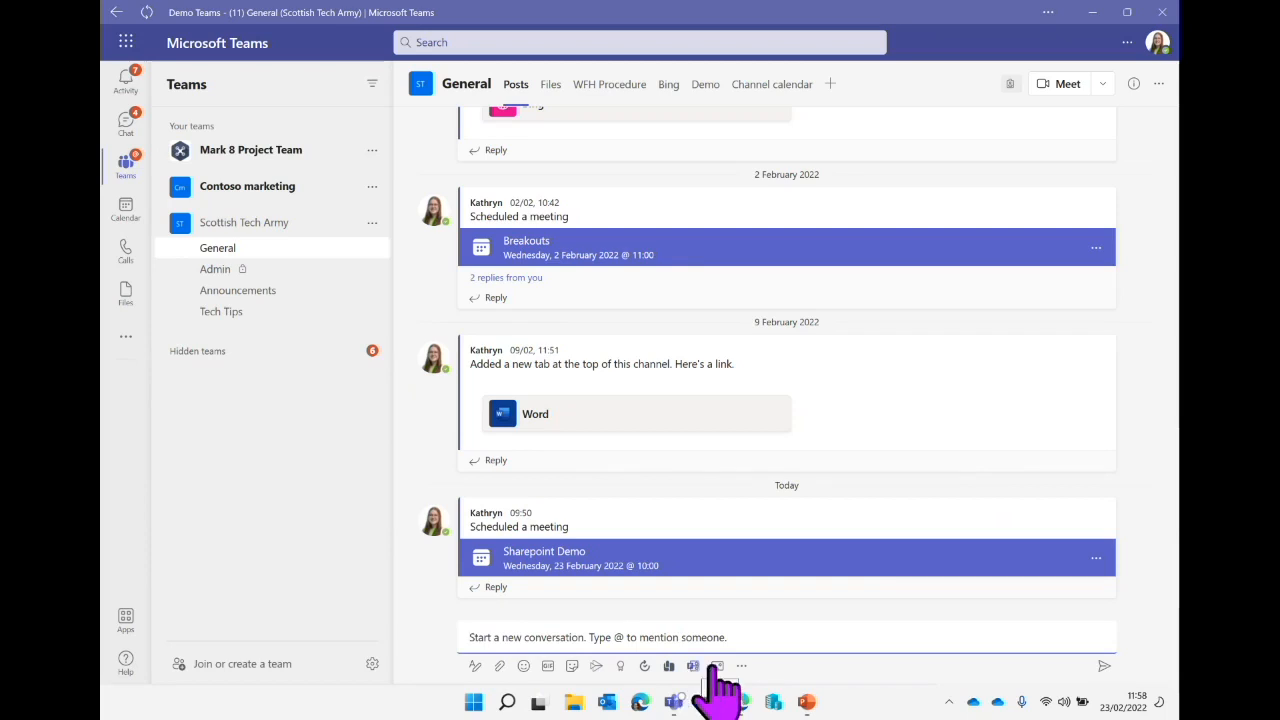
click(741, 666)
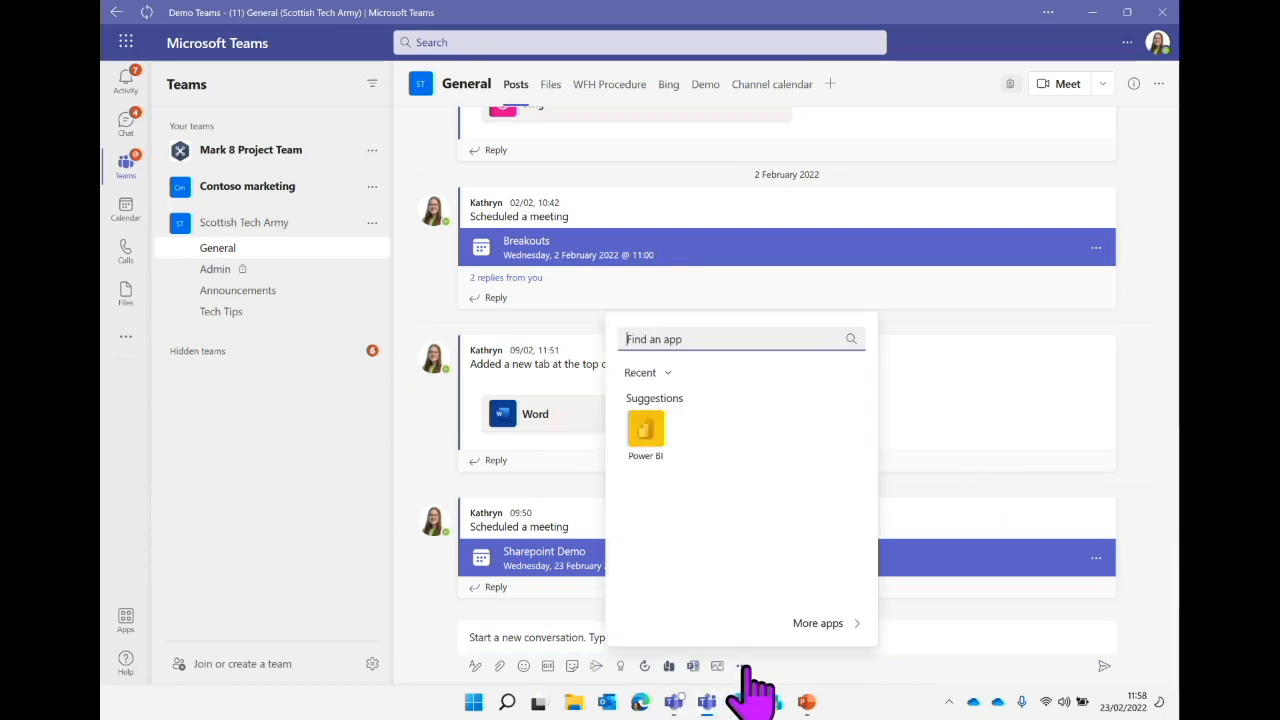
text(forms)
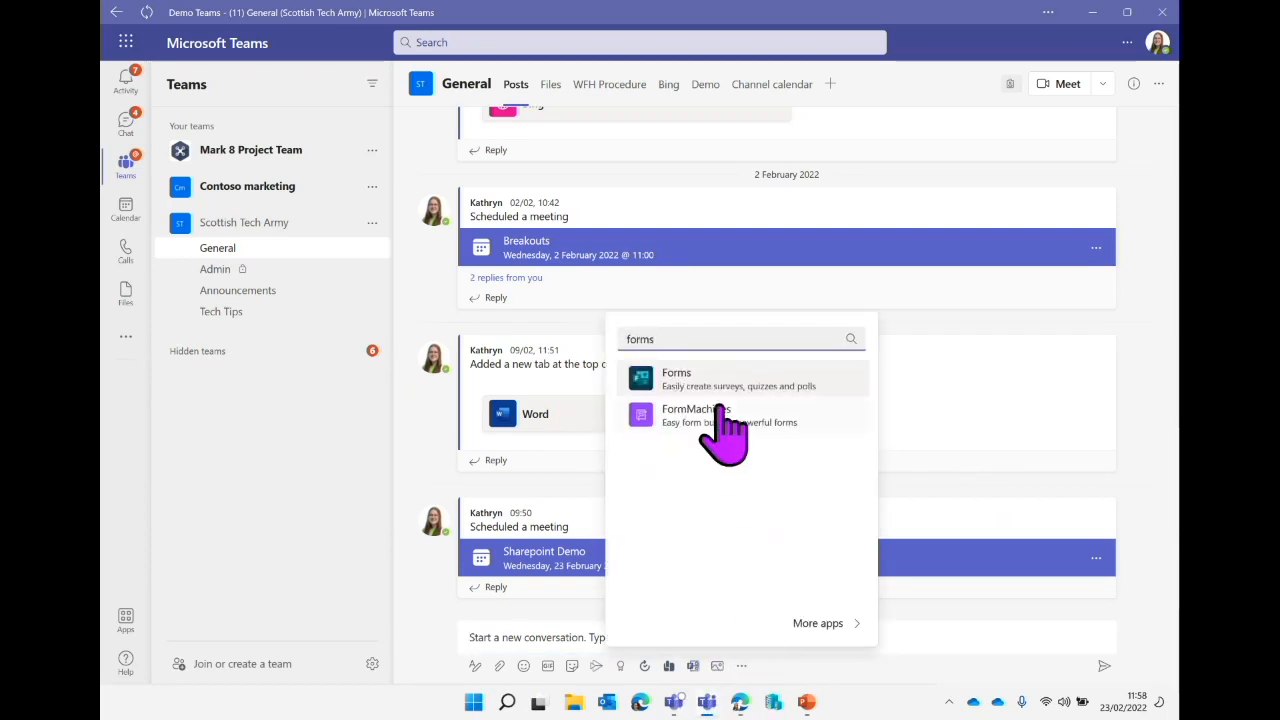
click(705, 380)
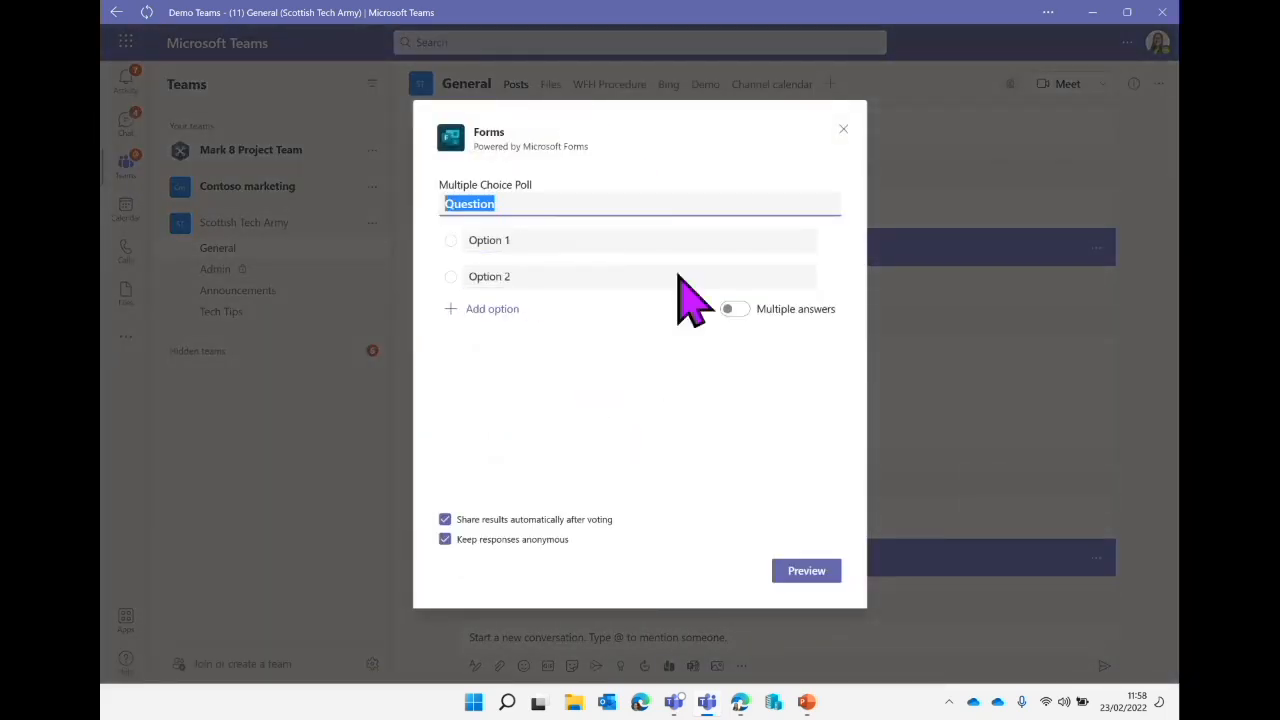
Switch to the My forms page in the browser and examine the existing polls there.
click(741, 704)
click(530, 12)
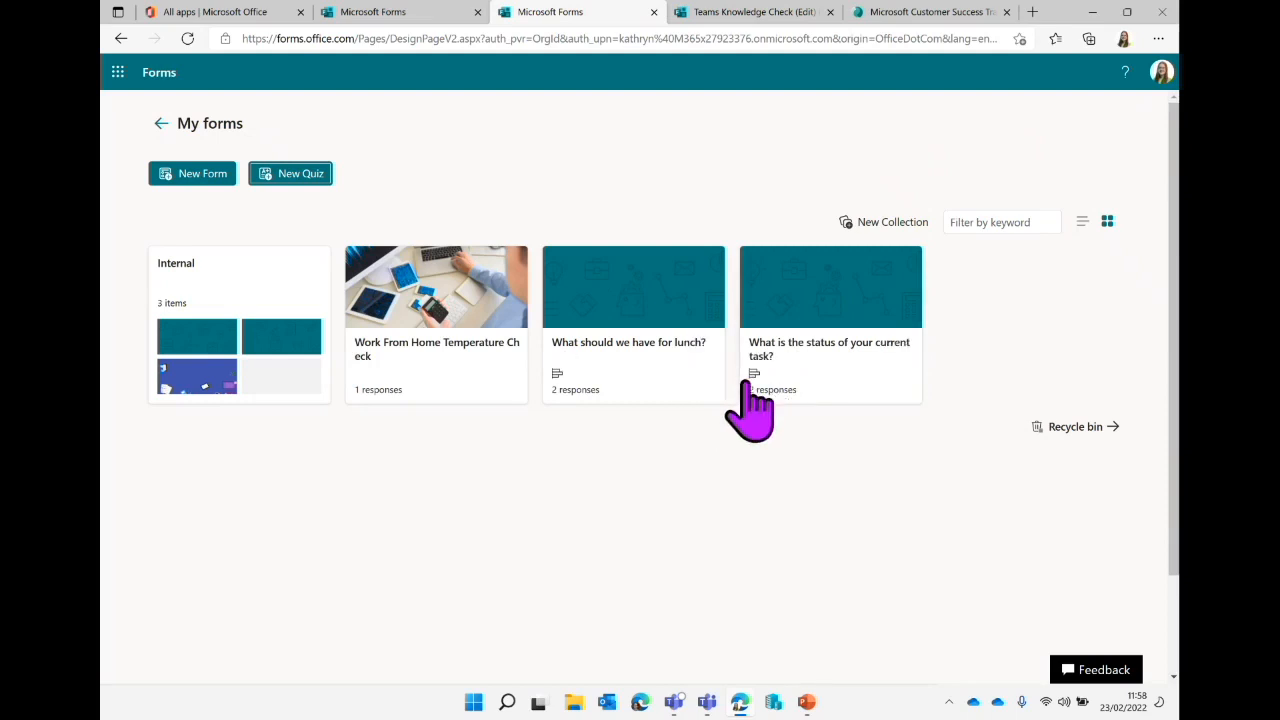
Return to Teams and fill in the poll "How are you feeling?" with the options Great, Ok and Not so good.
click(707, 702)
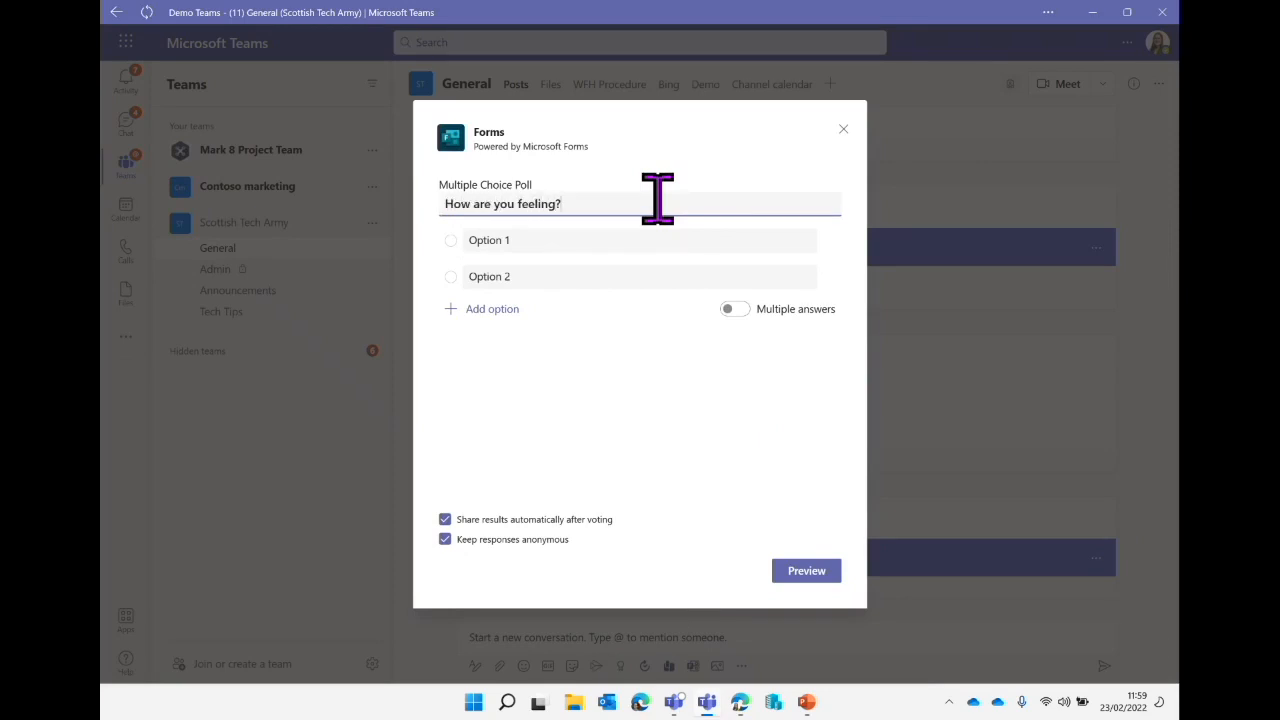
click(562, 240)
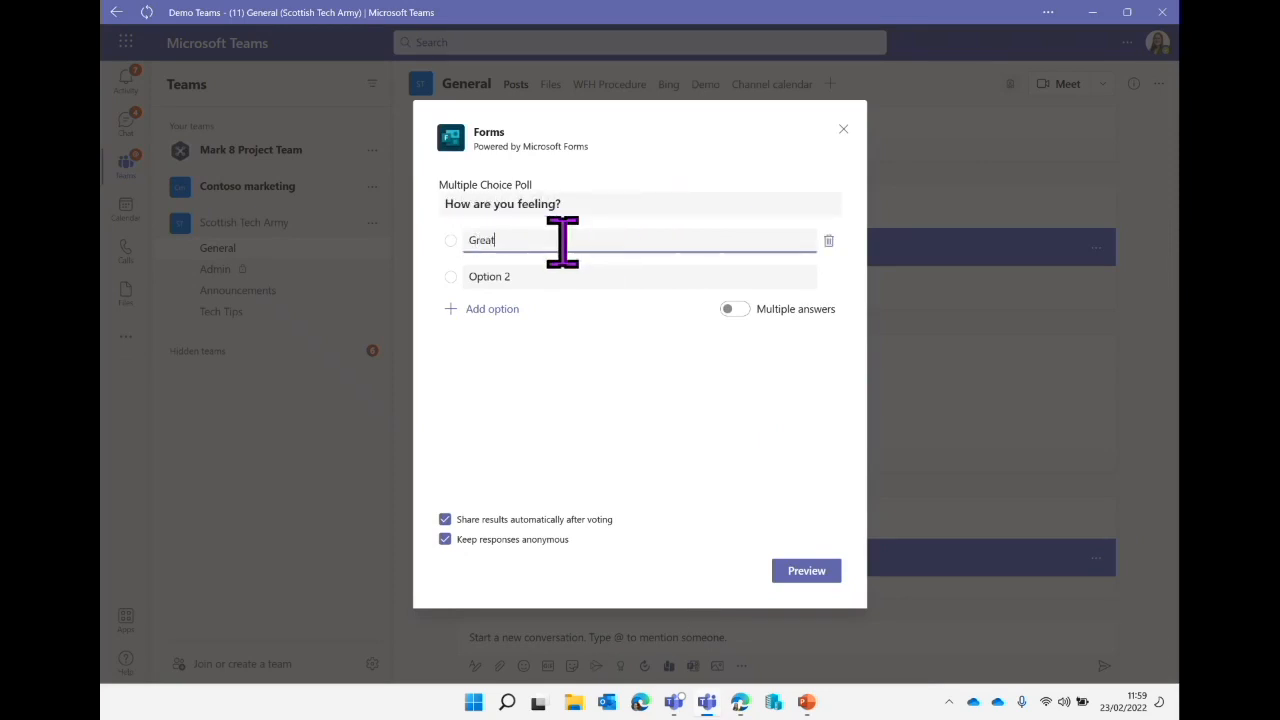
click(540, 276)
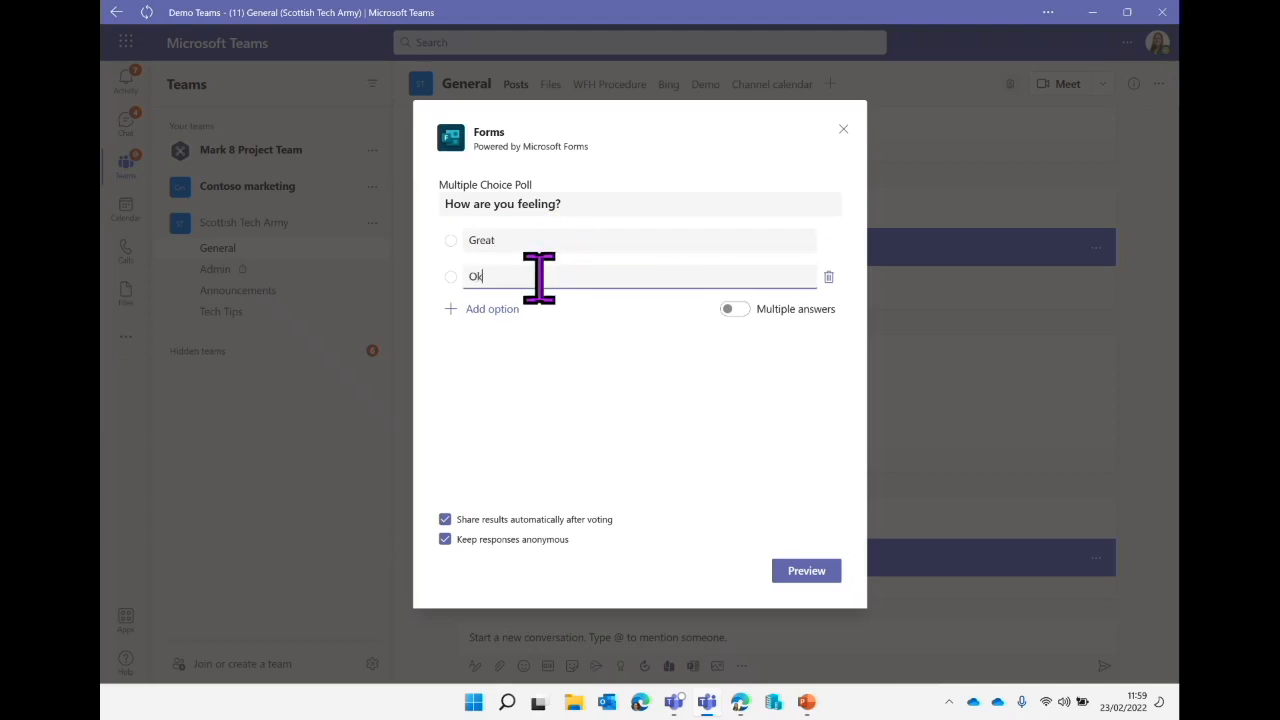
click(494, 309)
text(Not so good)
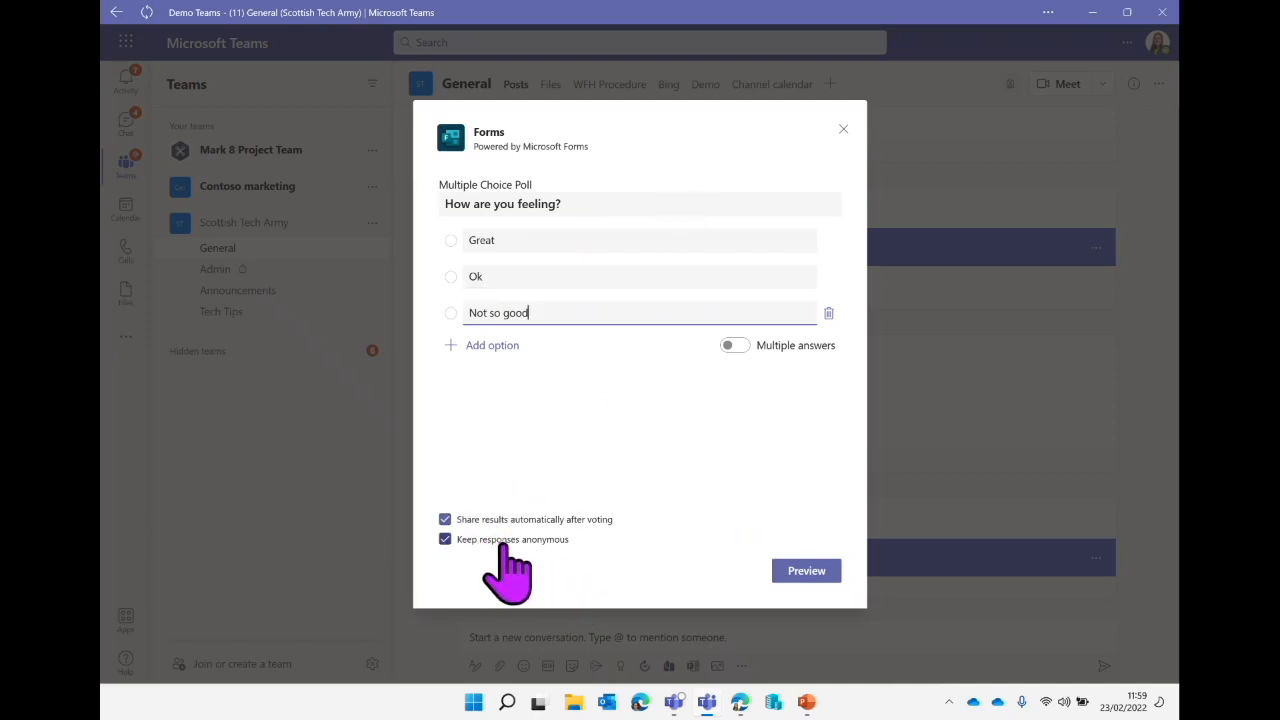
Preview and send the poll to the General channel, and submit a vote for Great.
click(806, 571)
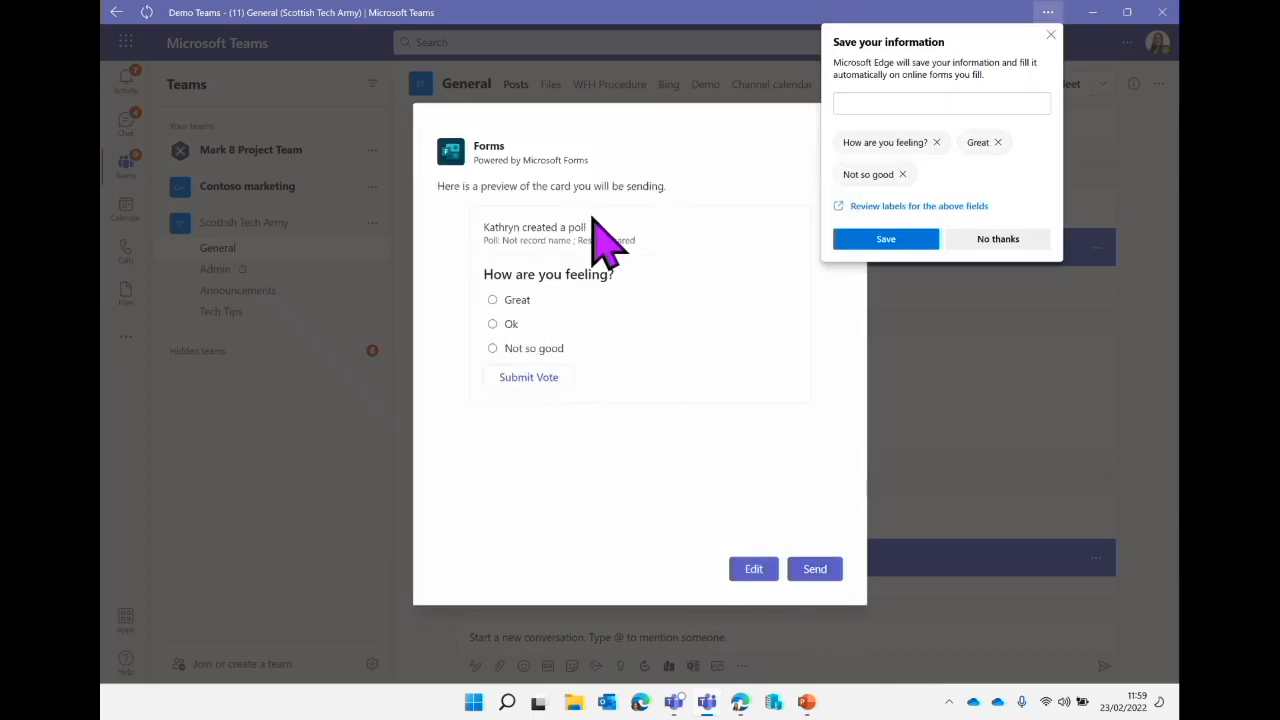
click(815, 570)
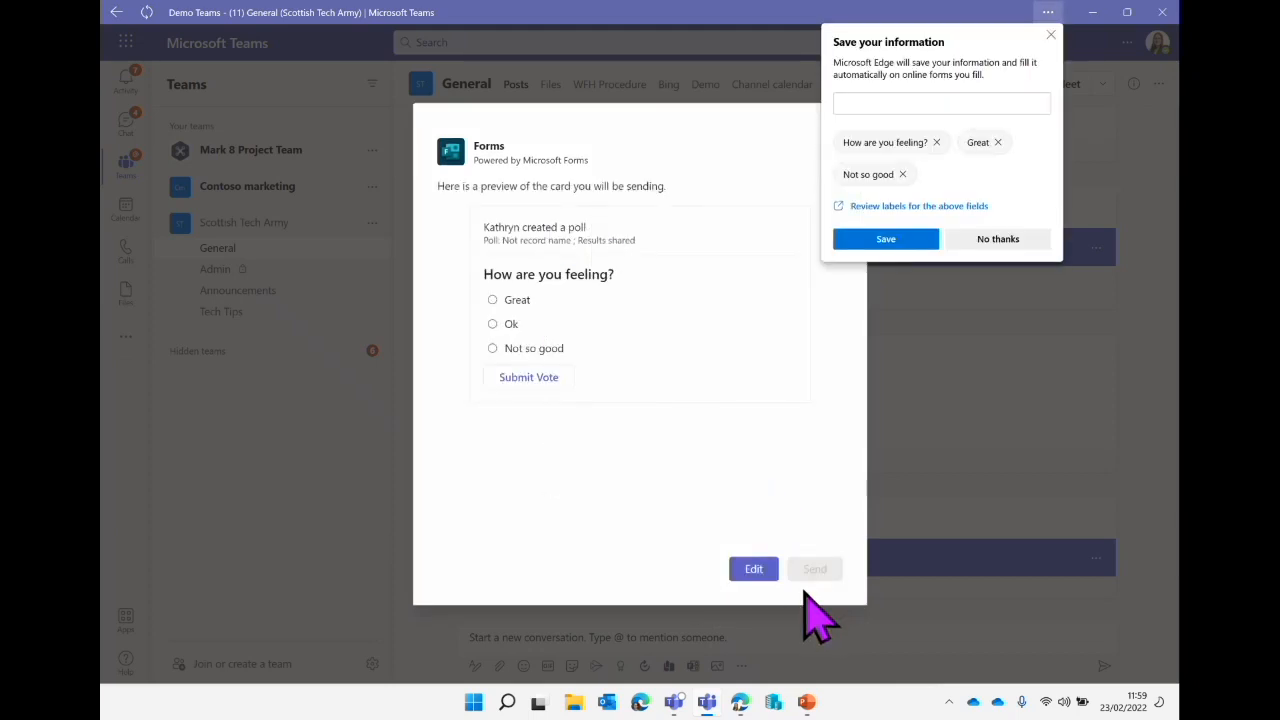
click(1050, 35)
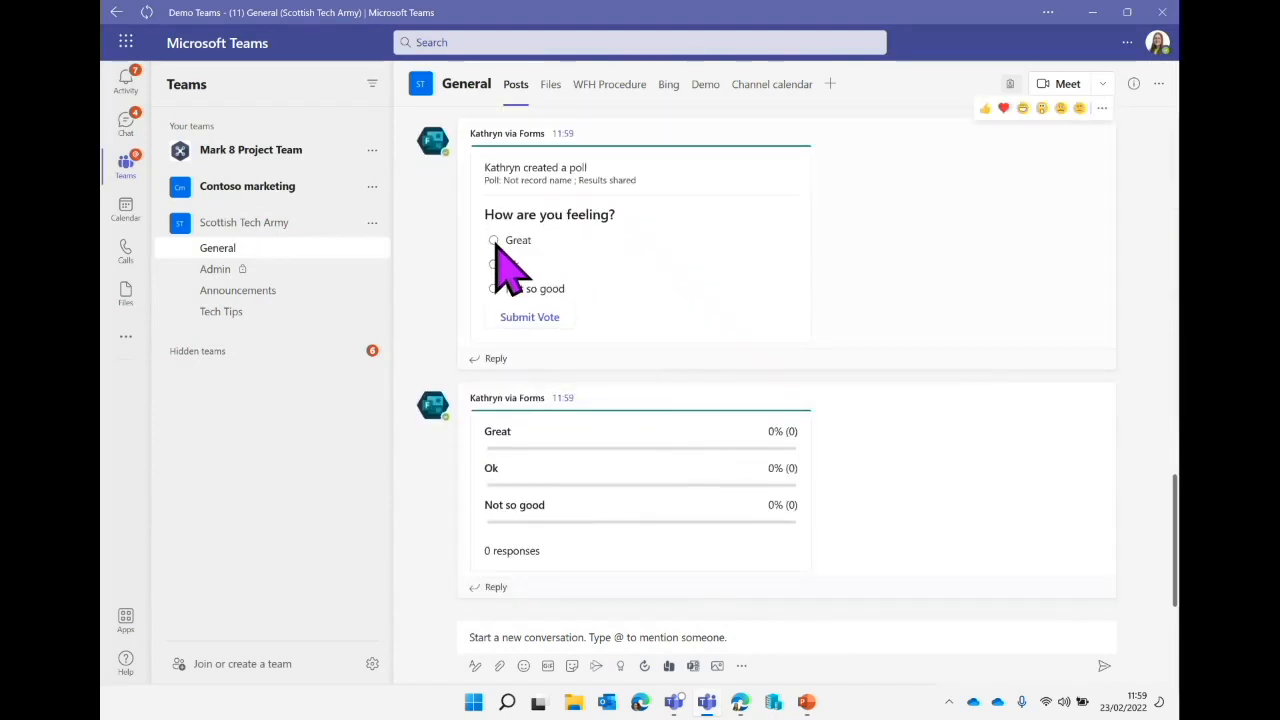
click(493, 240)
click(525, 317)
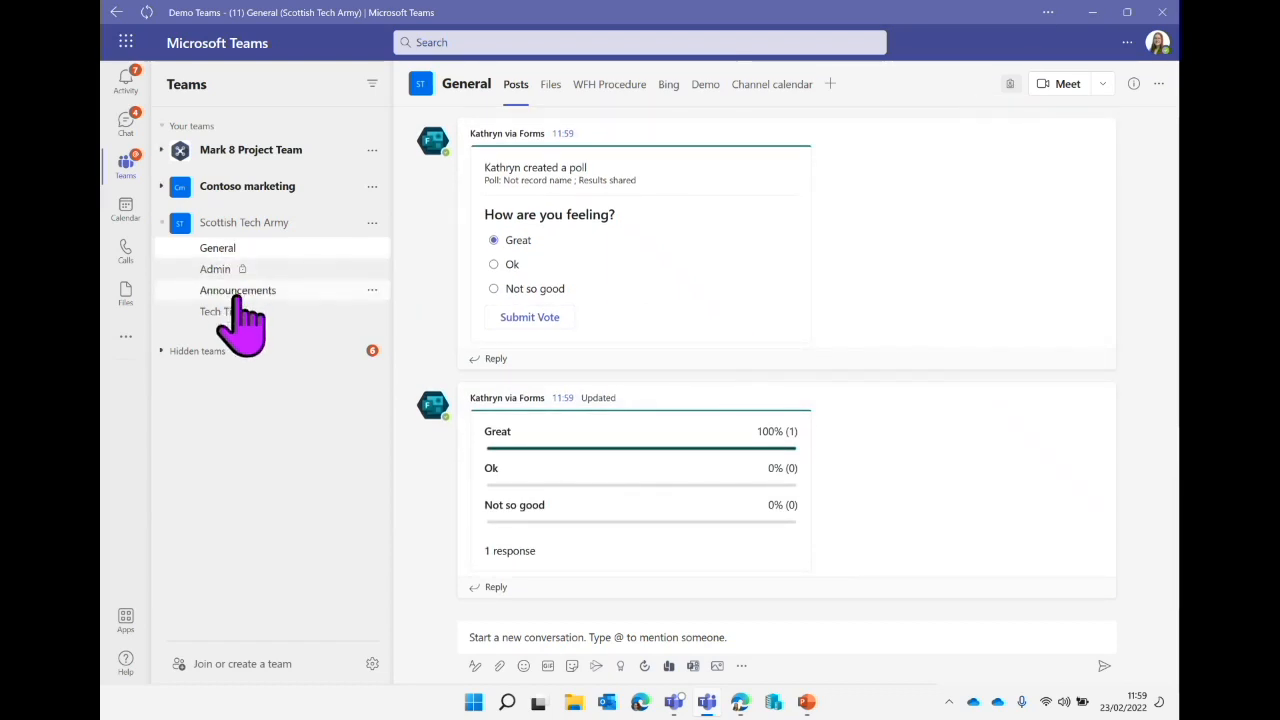
Try to add Forms as a tab to the Quick Sync! calendar meeting on Wednesday 23 February, and close the meeting.
click(127, 210)
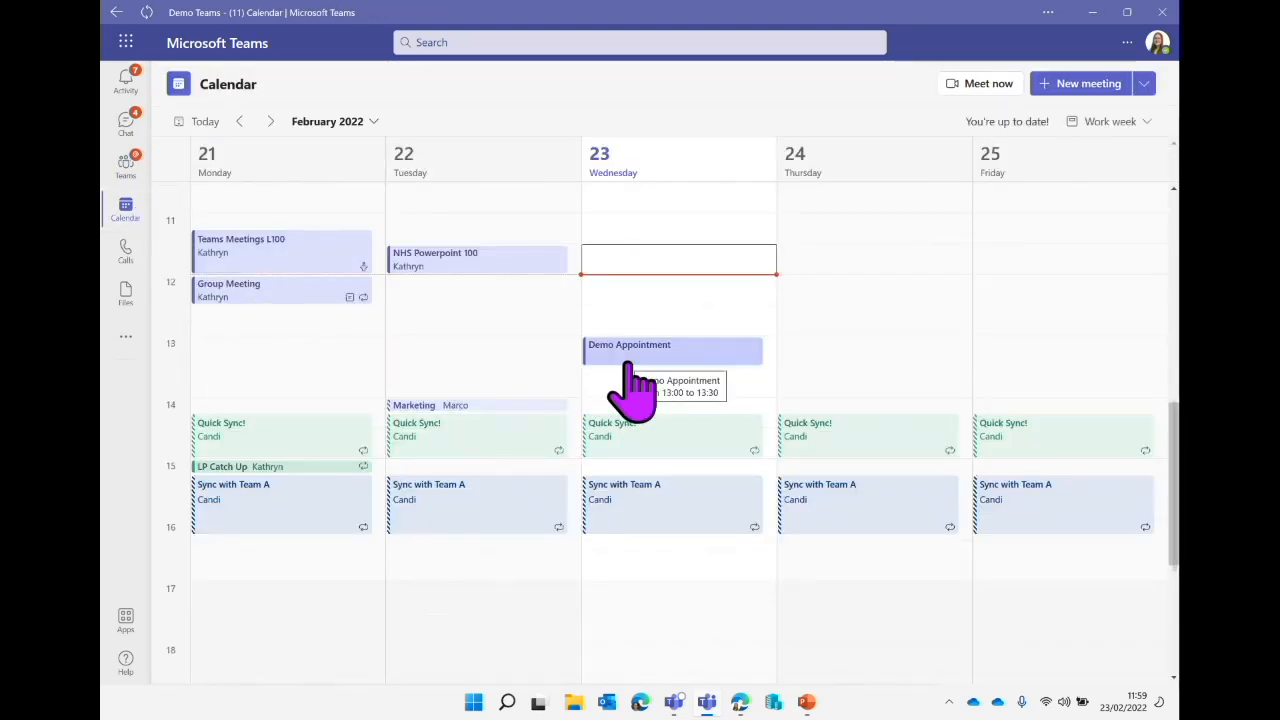
click(636, 452)
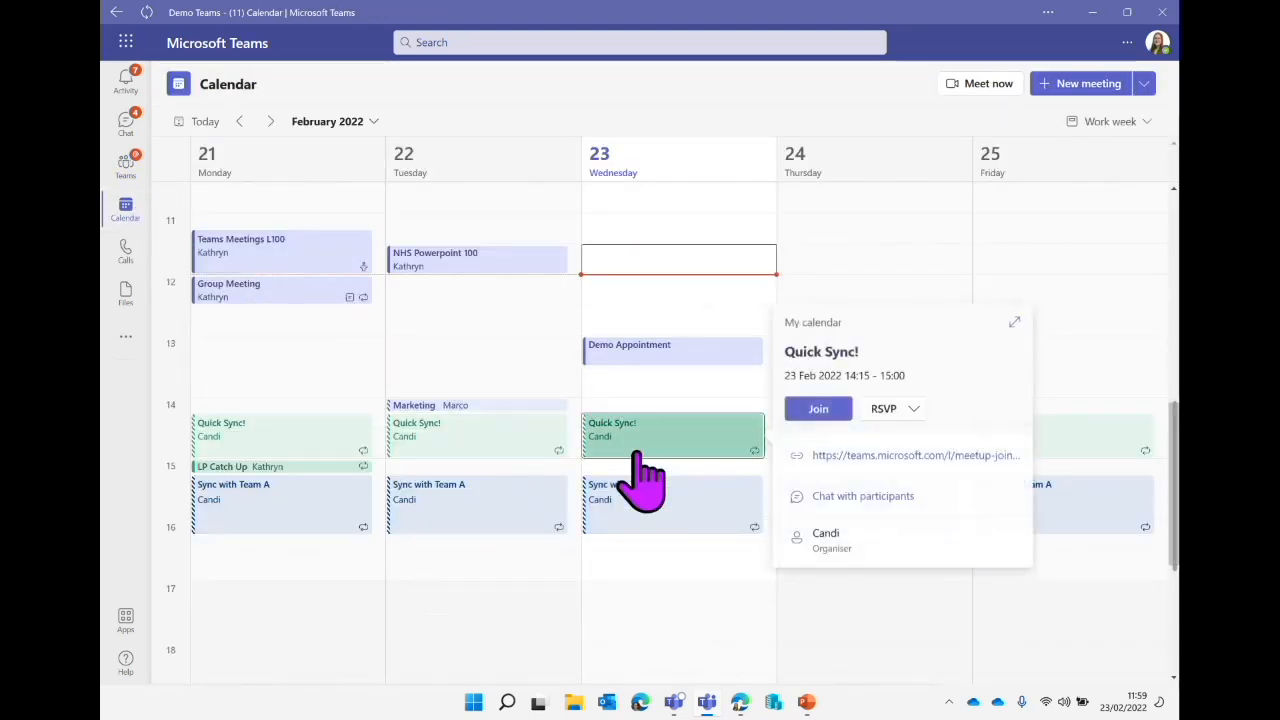
double_click(637, 455)
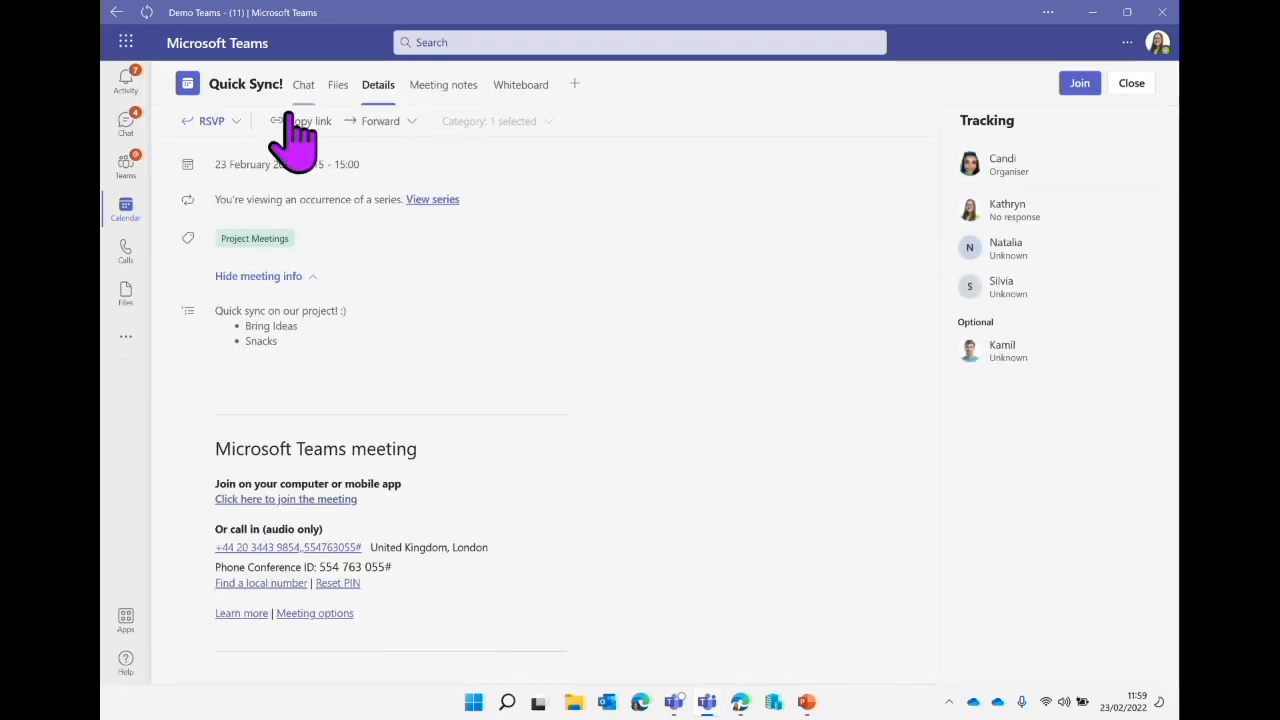
click(577, 85)
text(for)
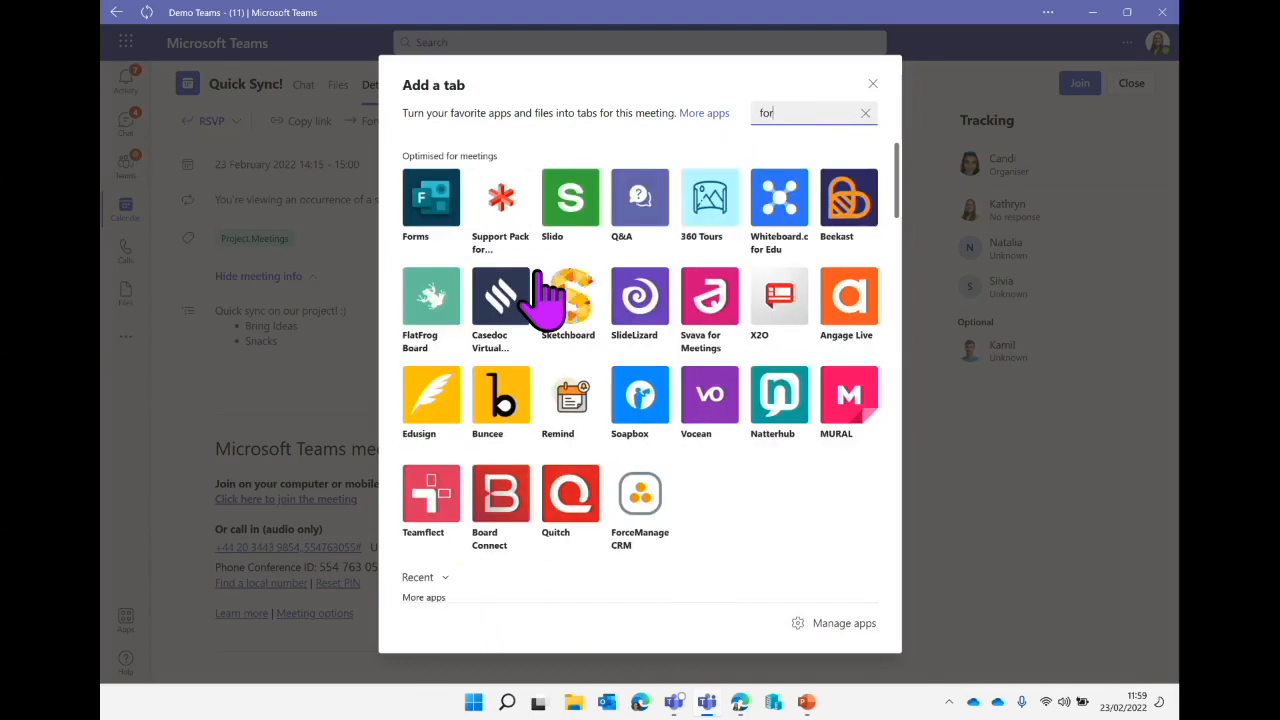
click(426, 222)
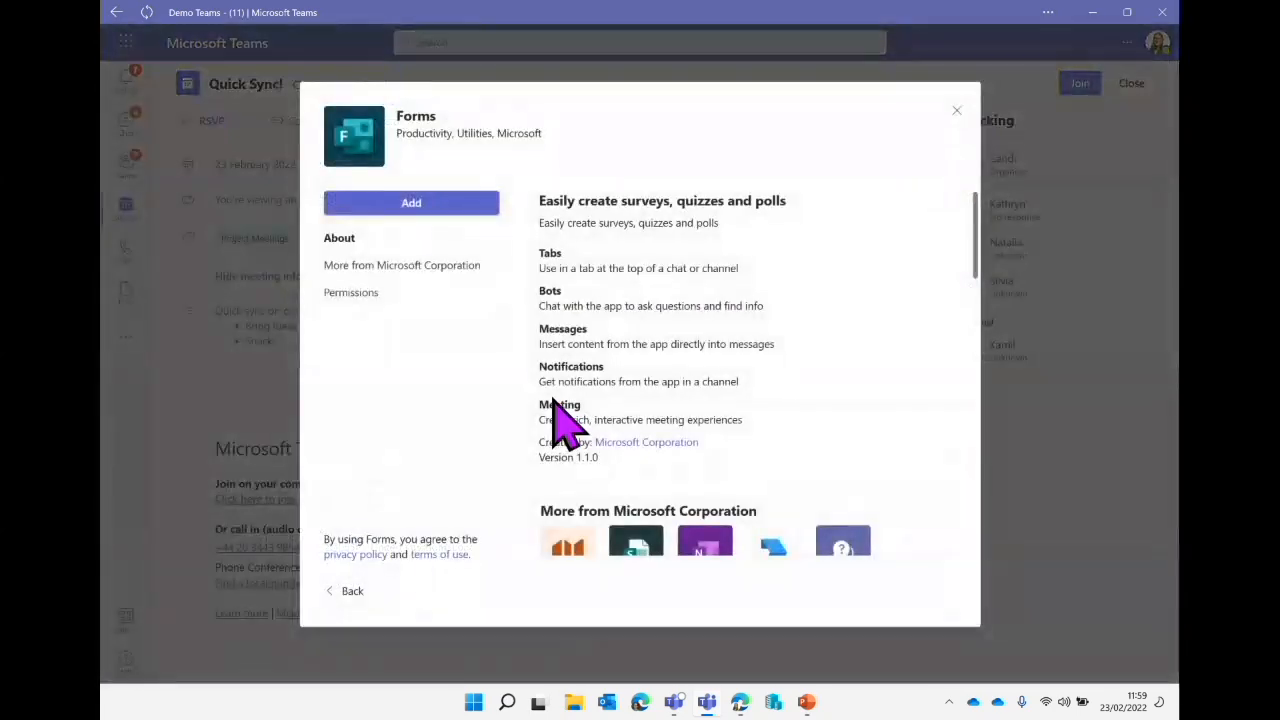
click(476, 205)
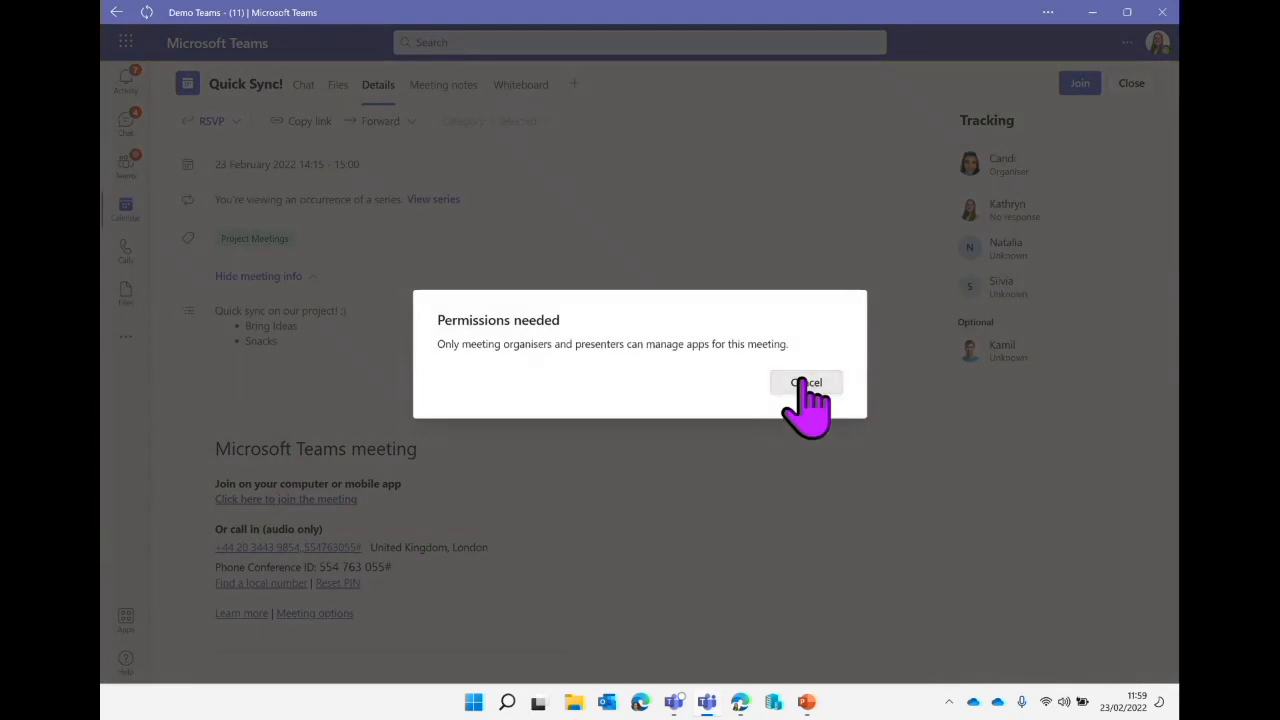
click(800, 382)
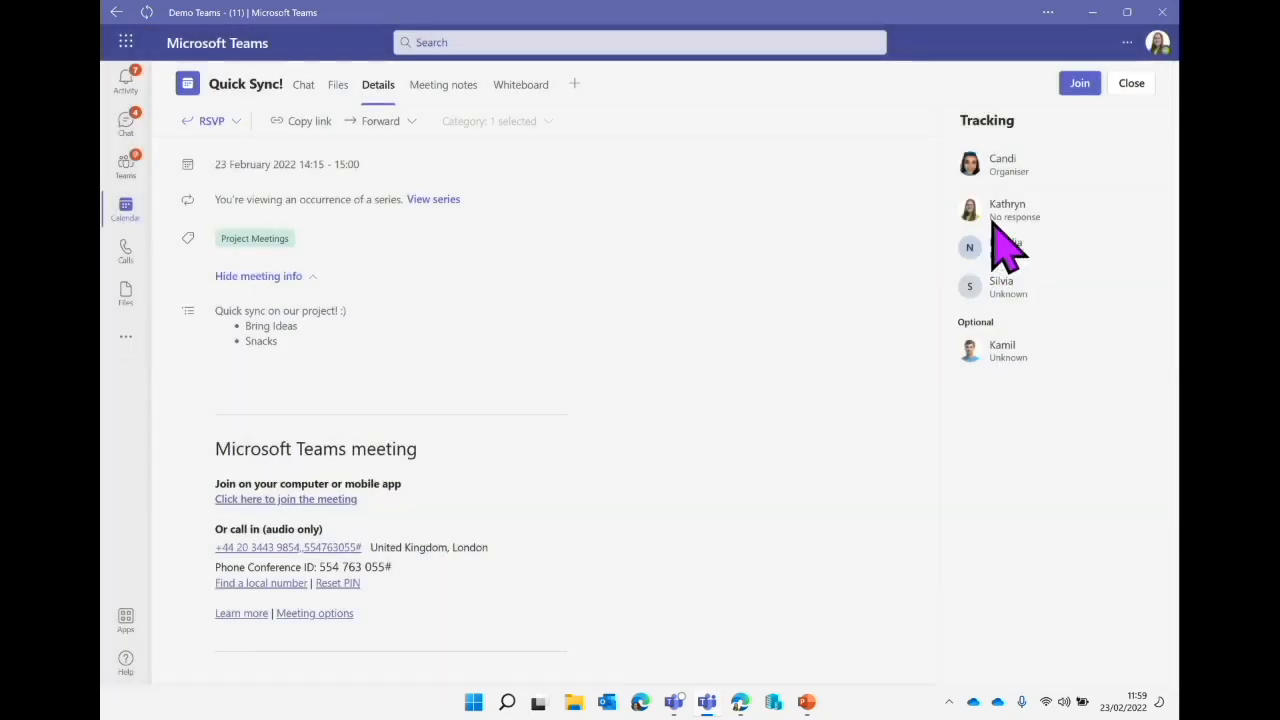
click(1131, 83)
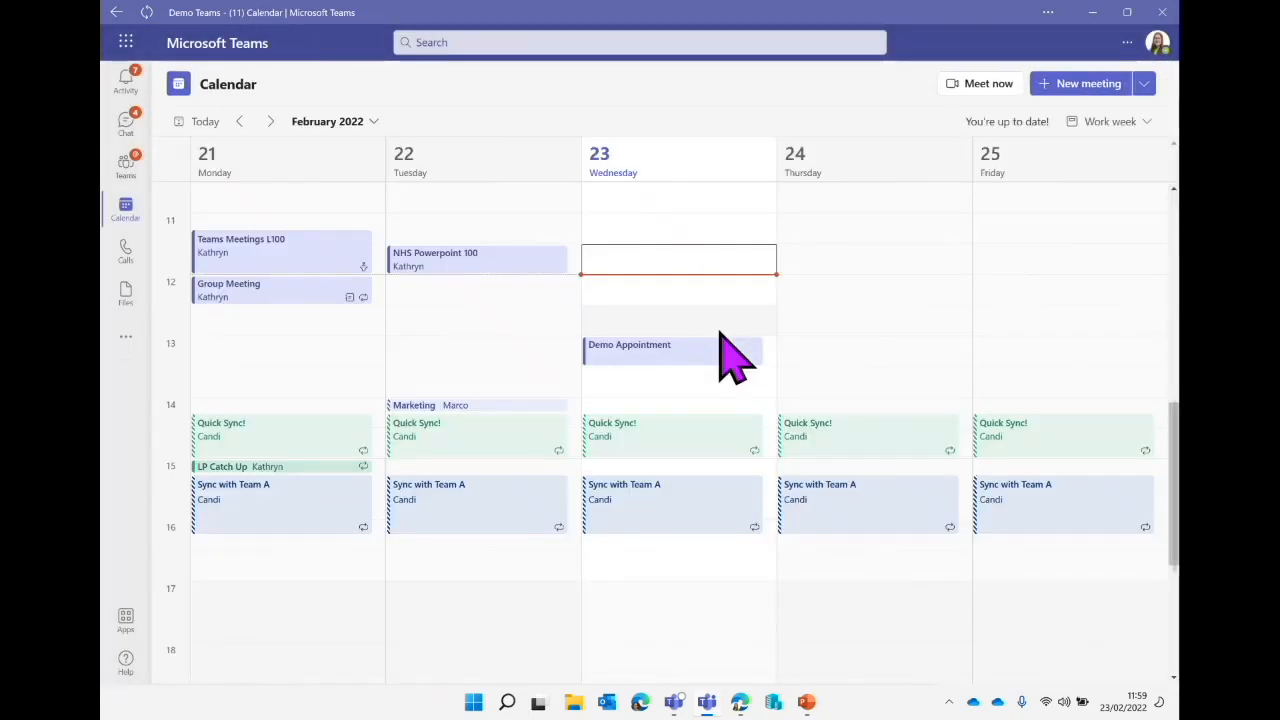
Check the details of Wednesday's Sync with Team A meeting and return to the calendar.
double_click(671, 514)
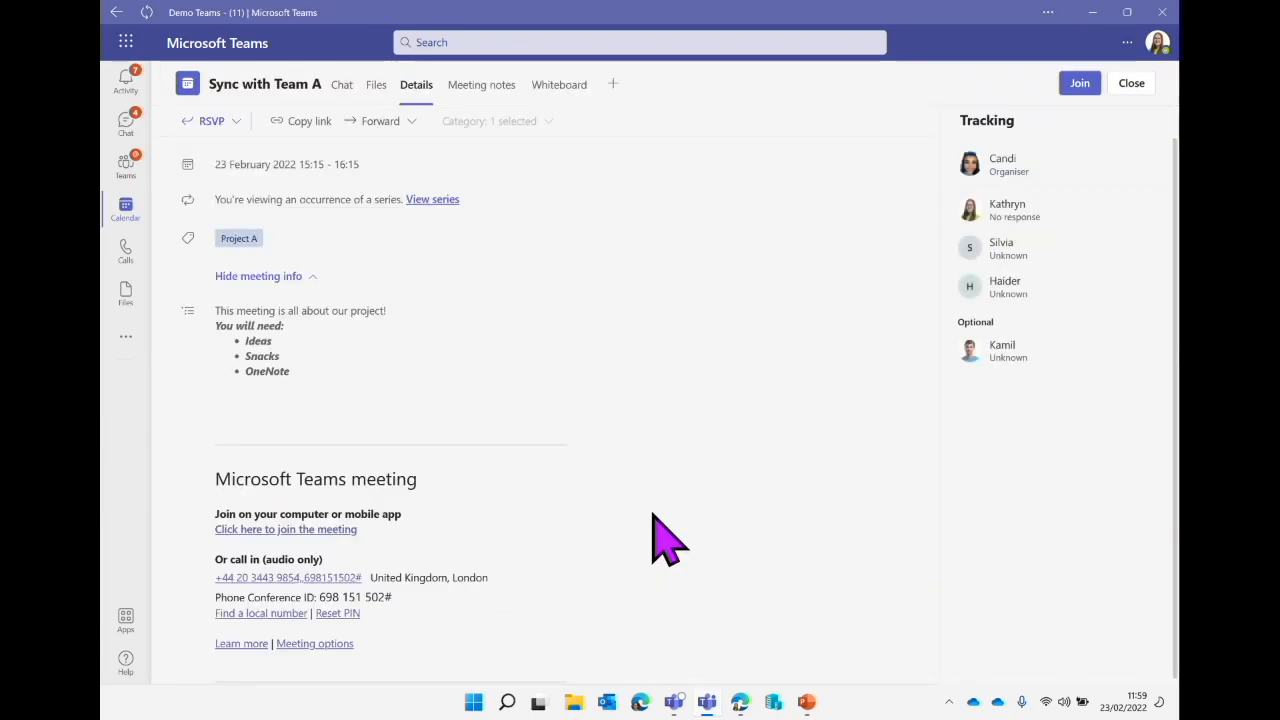
click(1133, 86)
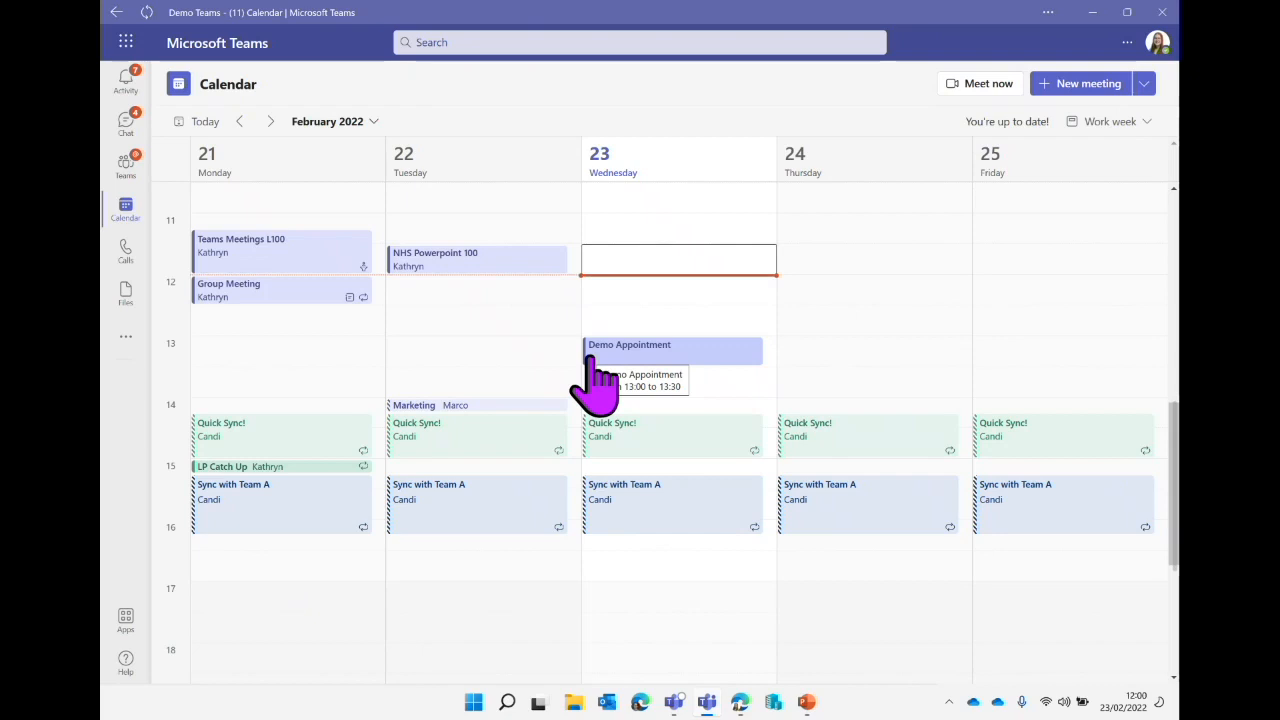
Open Tuesday's NHS Powerpoint 100 meeting from the calendar and add Forms to it as a tab.
double_click(466, 266)
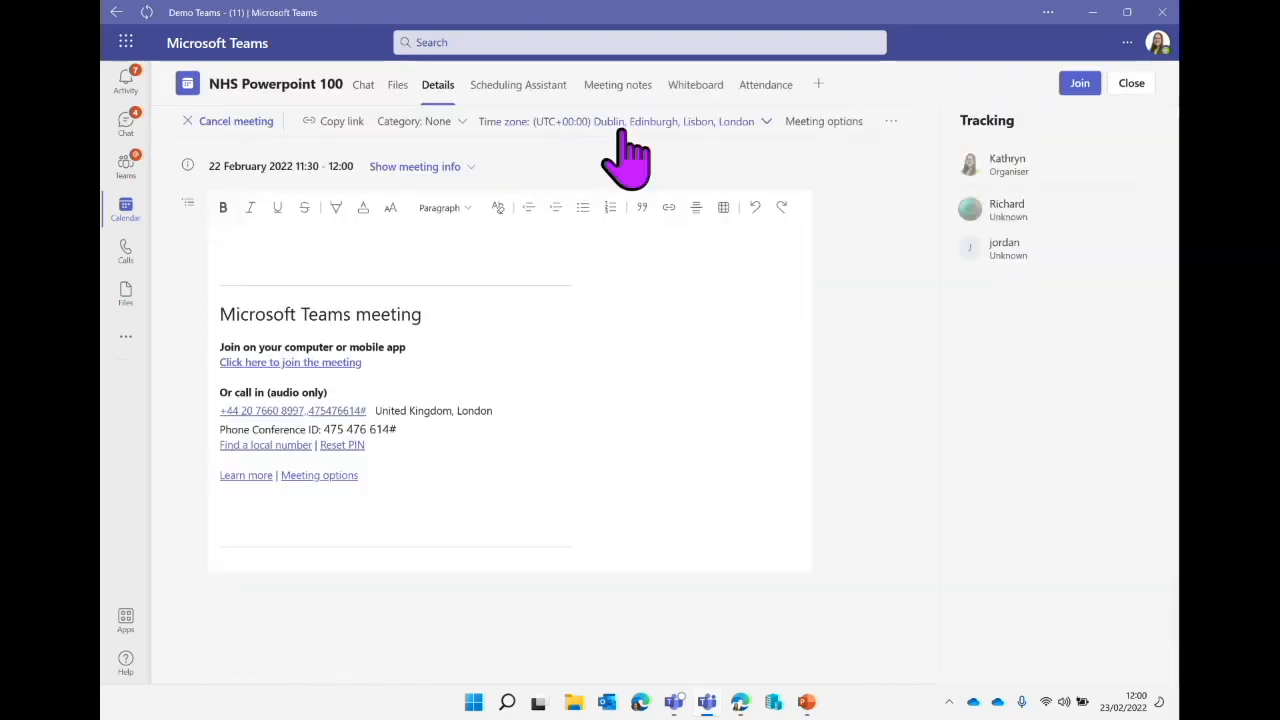
click(818, 84)
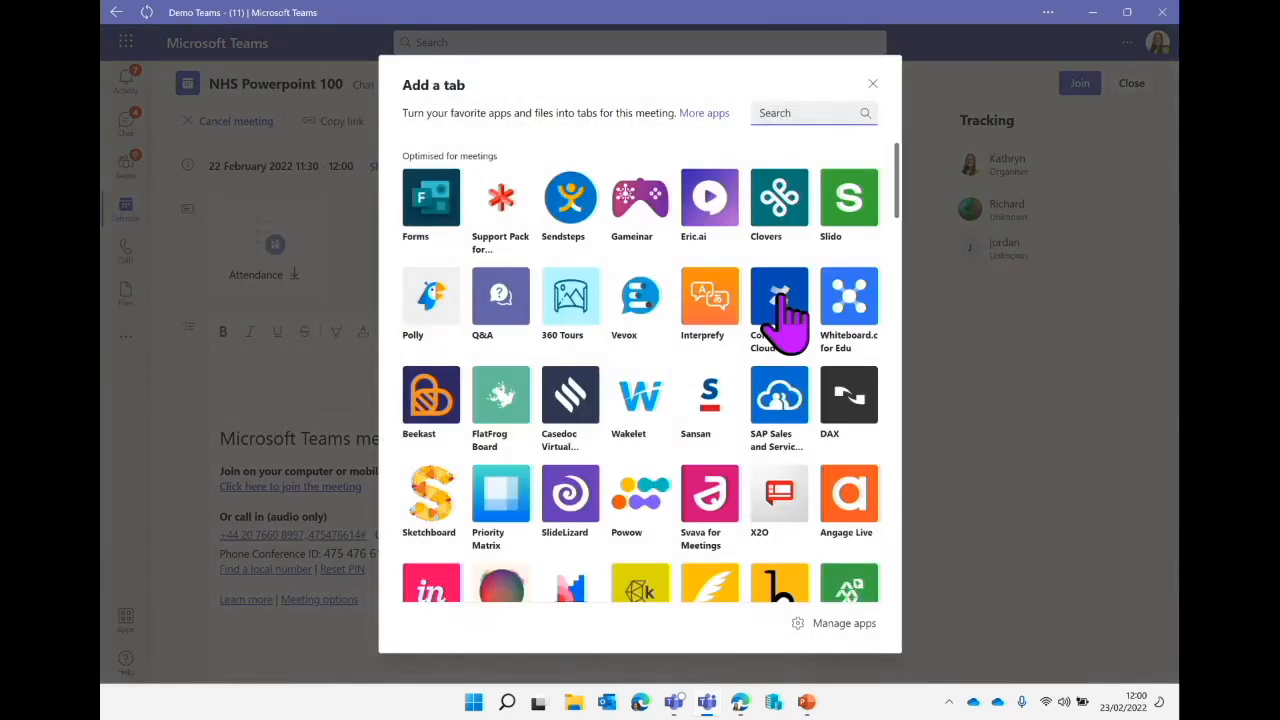
click(436, 200)
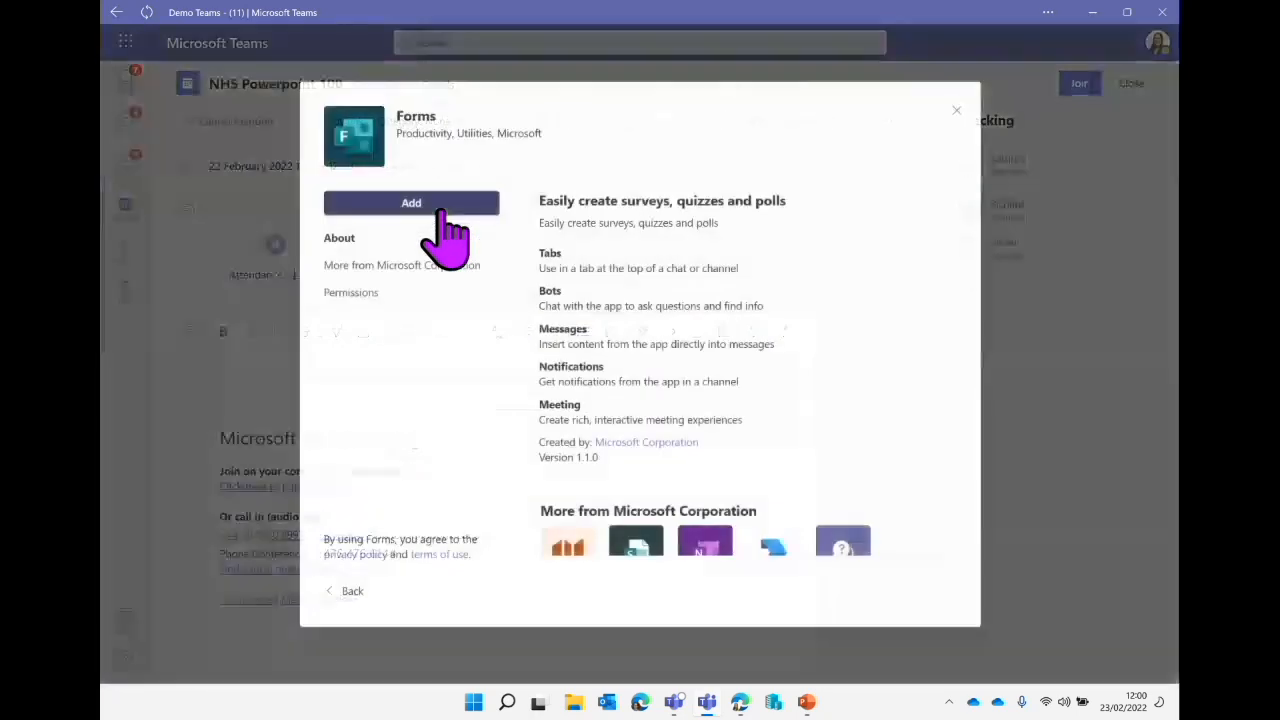
click(438, 205)
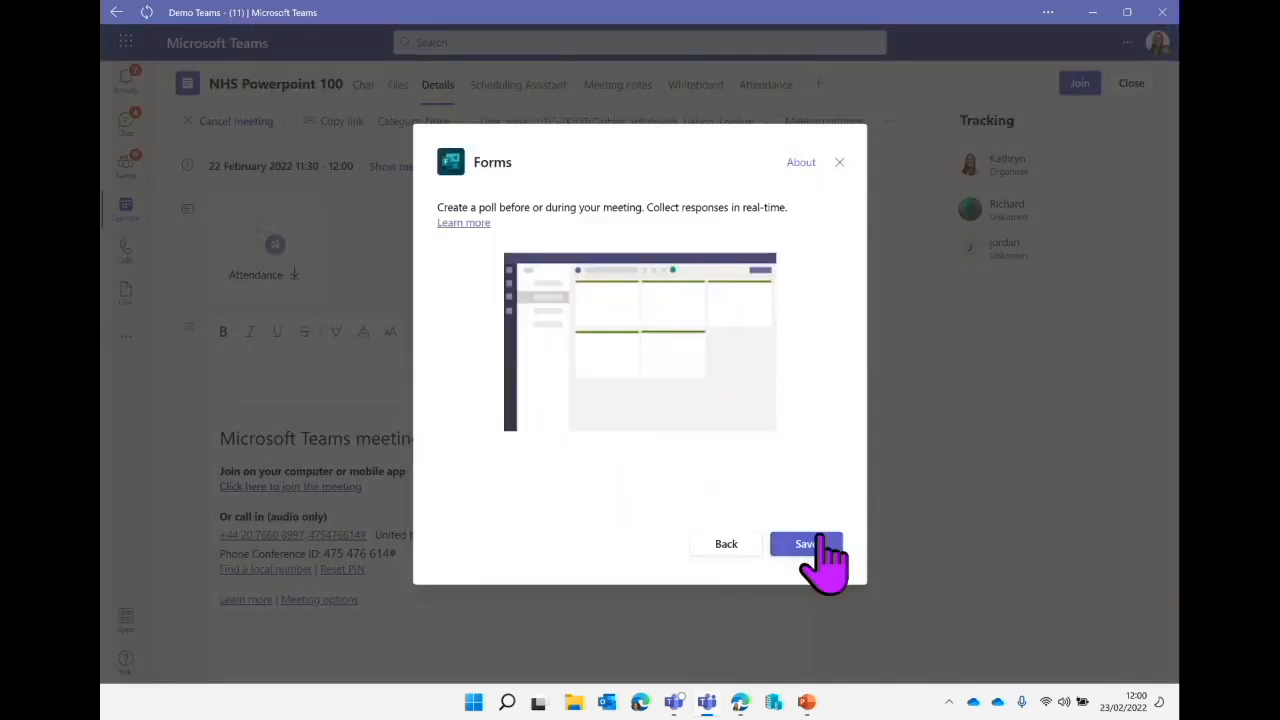
click(824, 543)
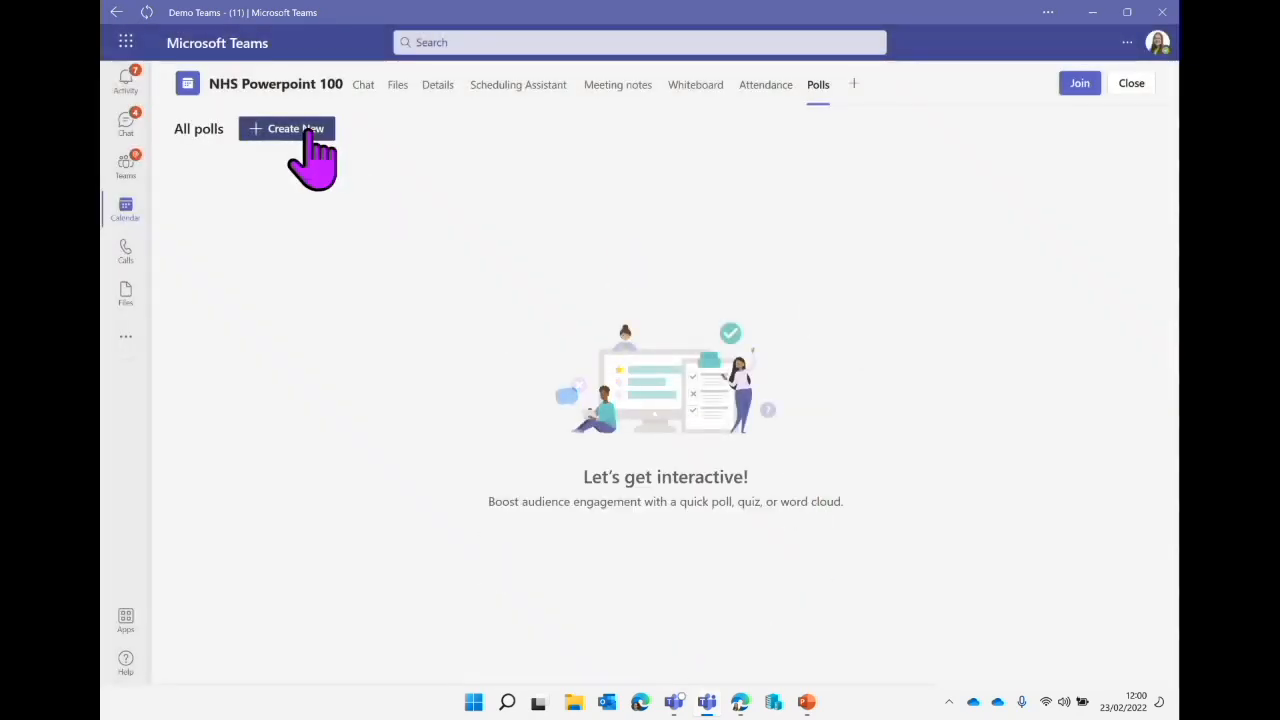
Create a multiple choice poll titled "Question 1" with the choices Option 1 and Option 2, and save it as a draft.
click(308, 135)
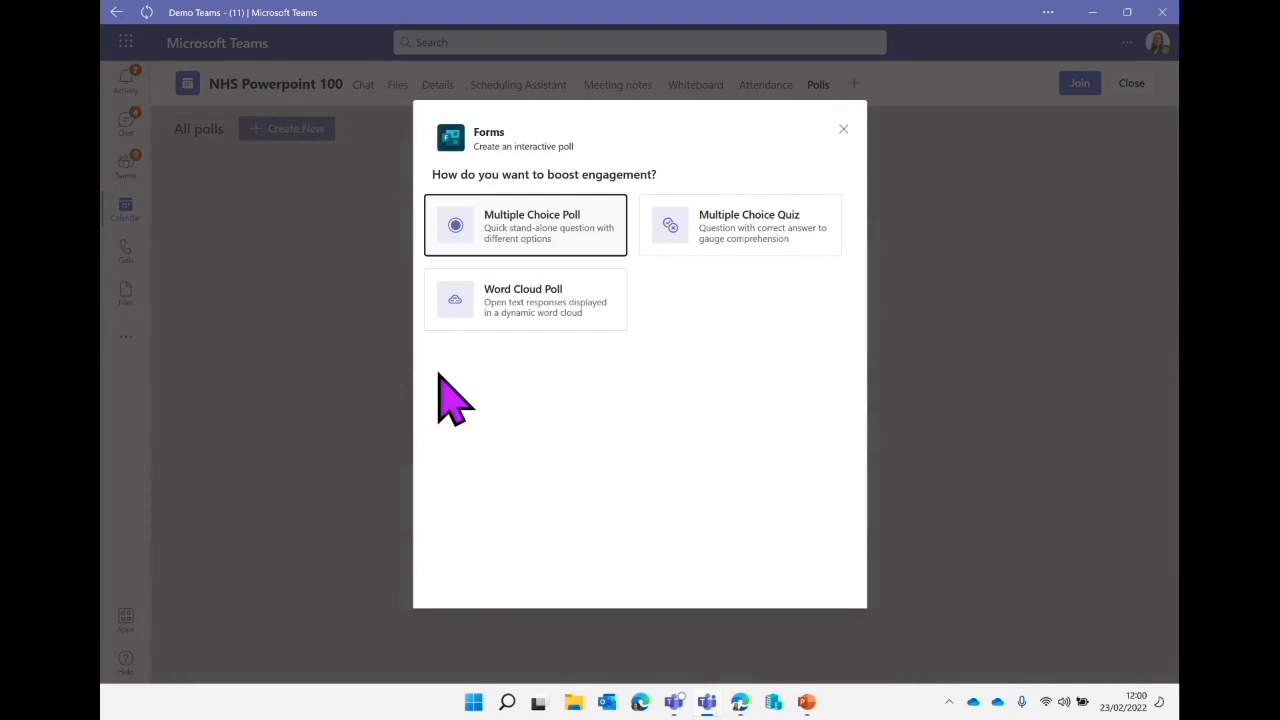
click(537, 216)
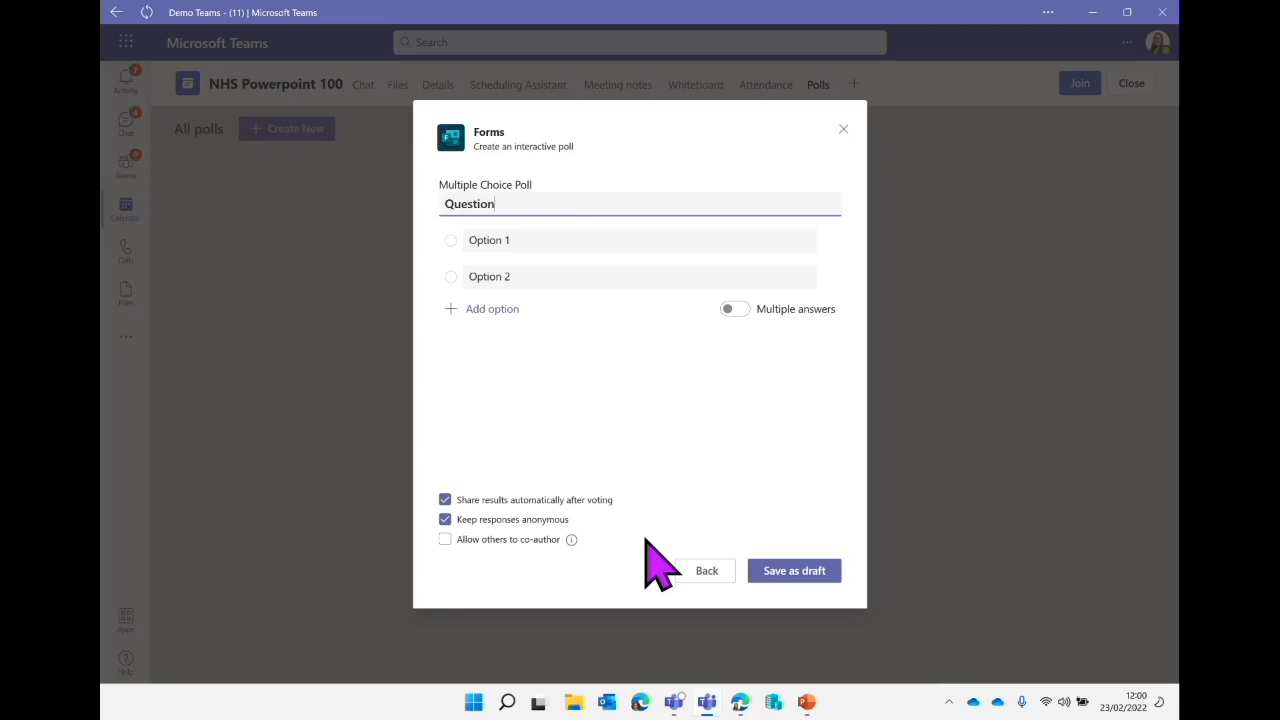
click(600, 276)
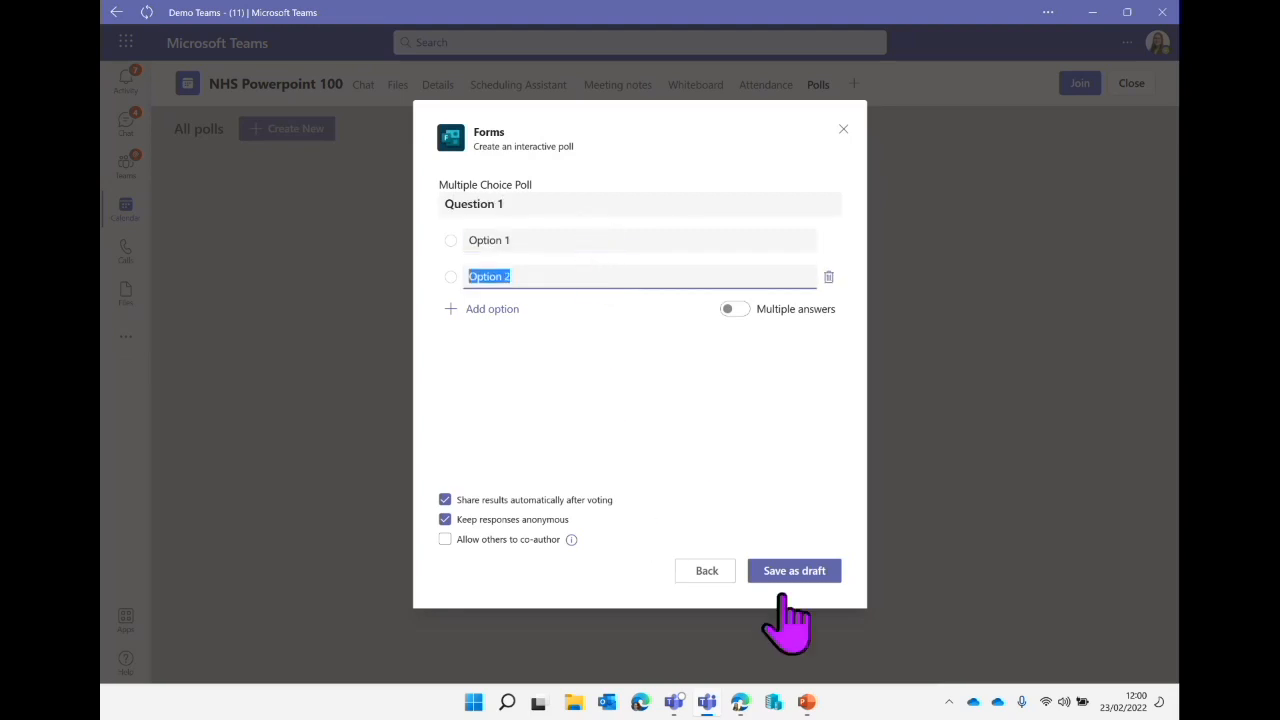
click(784, 570)
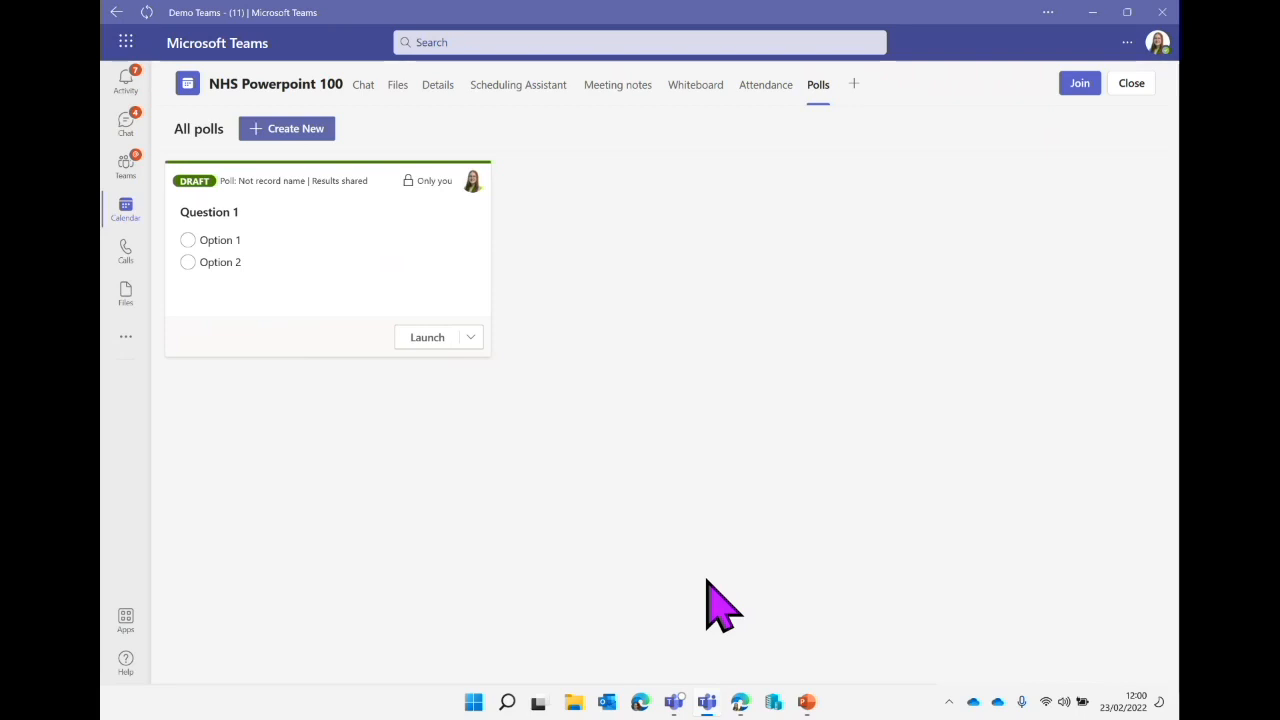
Switch to the Edge browser, show the Microsoft Customer Success Training survey and check its available languages without changing the language.
click(740, 703)
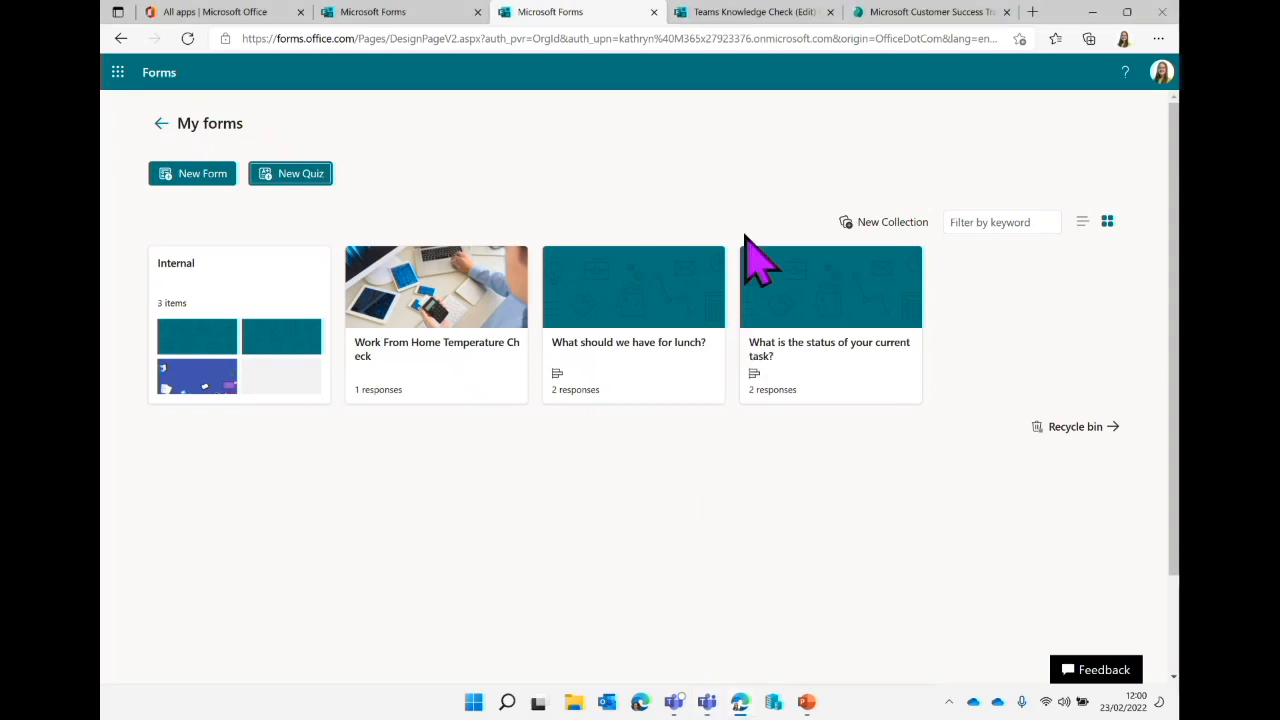
click(880, 12)
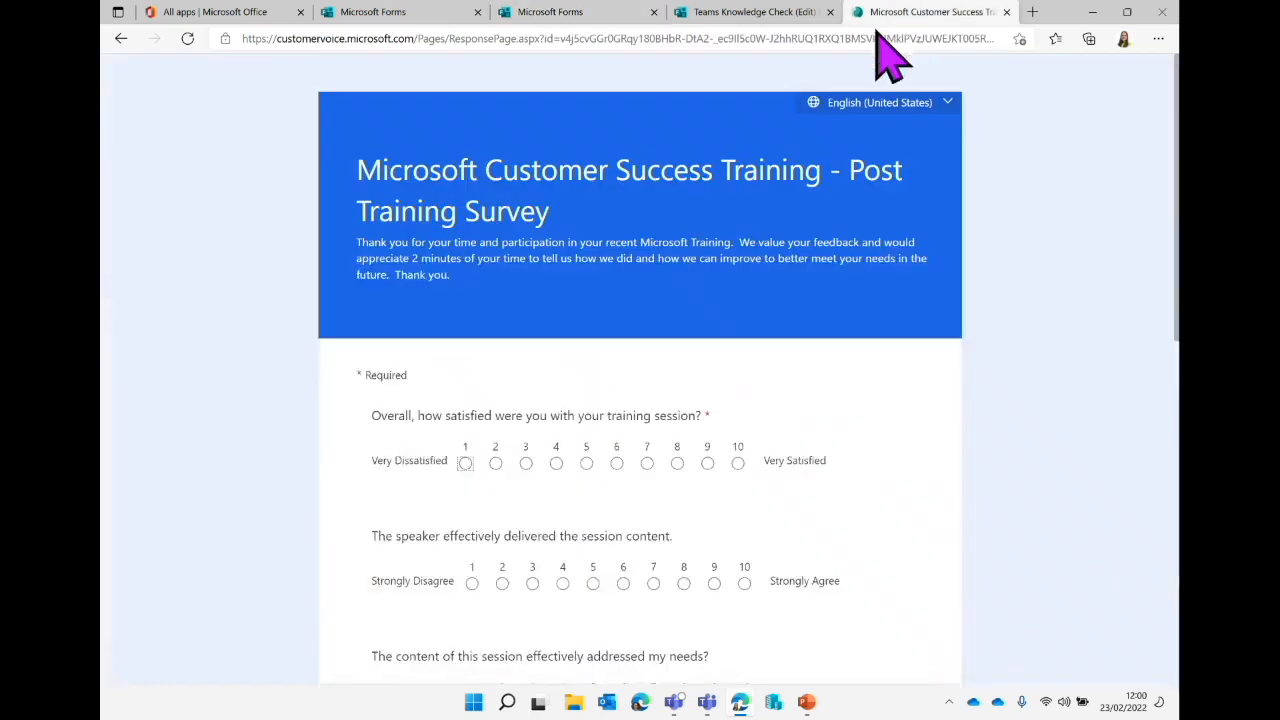
scroll(940, 395, down, 1)
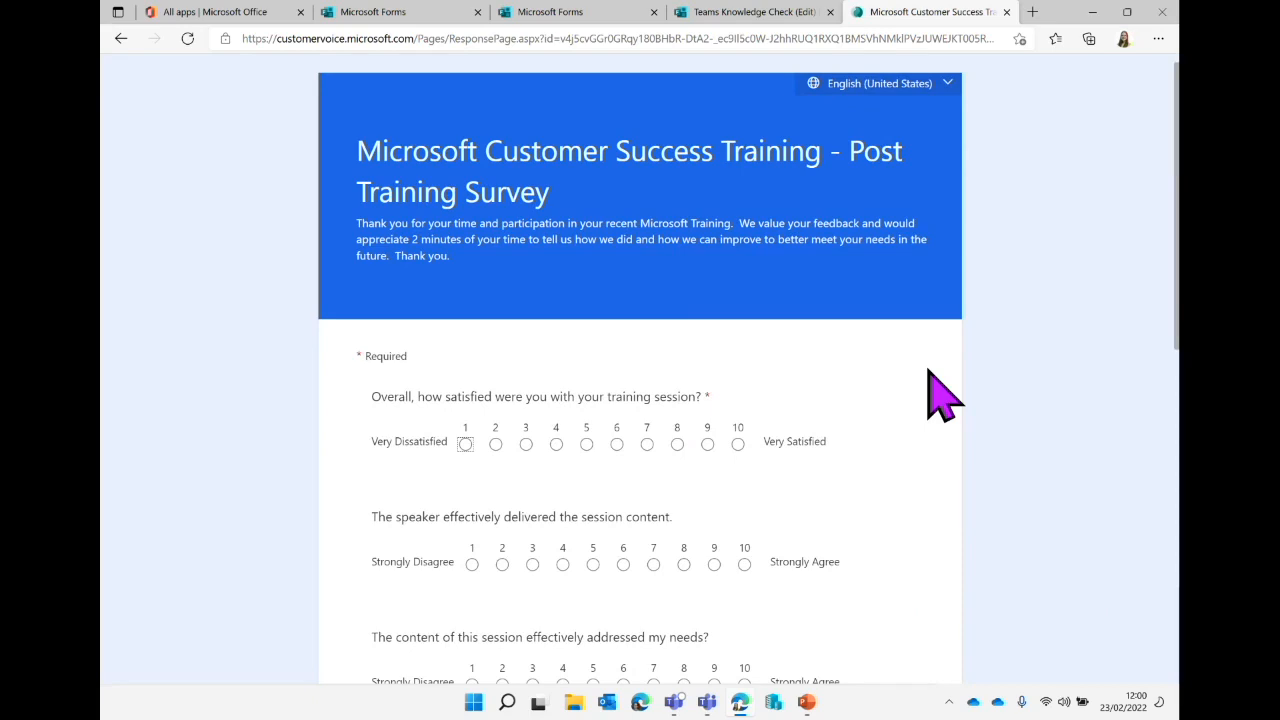
click(940, 84)
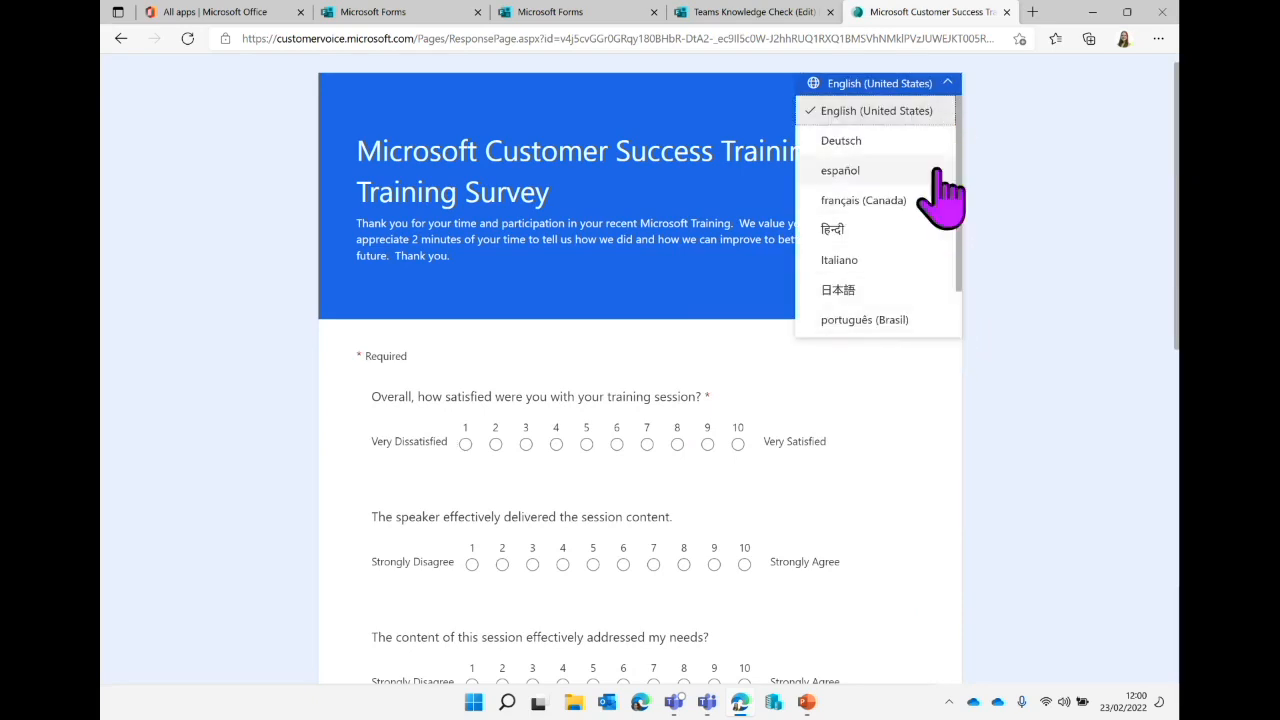
click(990, 200)
Enlarge the page and review the post-training survey's rating and open-text questions.
scroll(871, 471, down, 2)
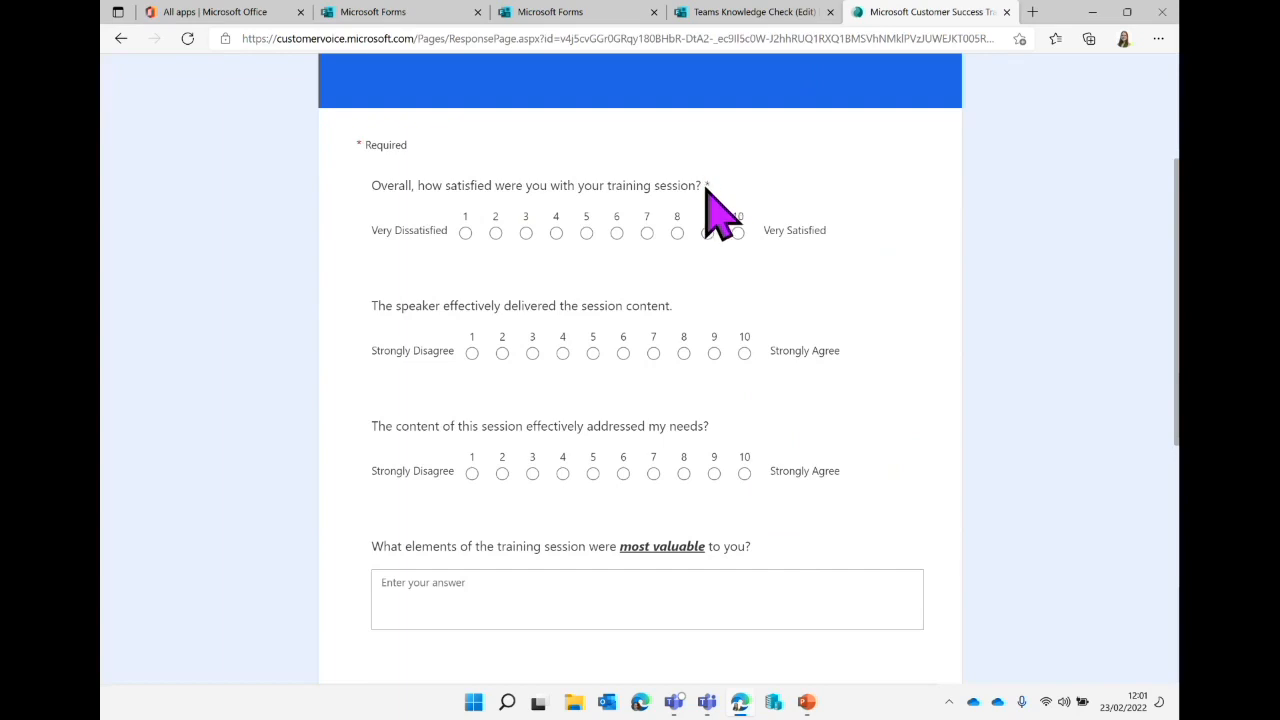
key(ctrl+plus)
key(ctrl+plus)
key(ctrl+plus)
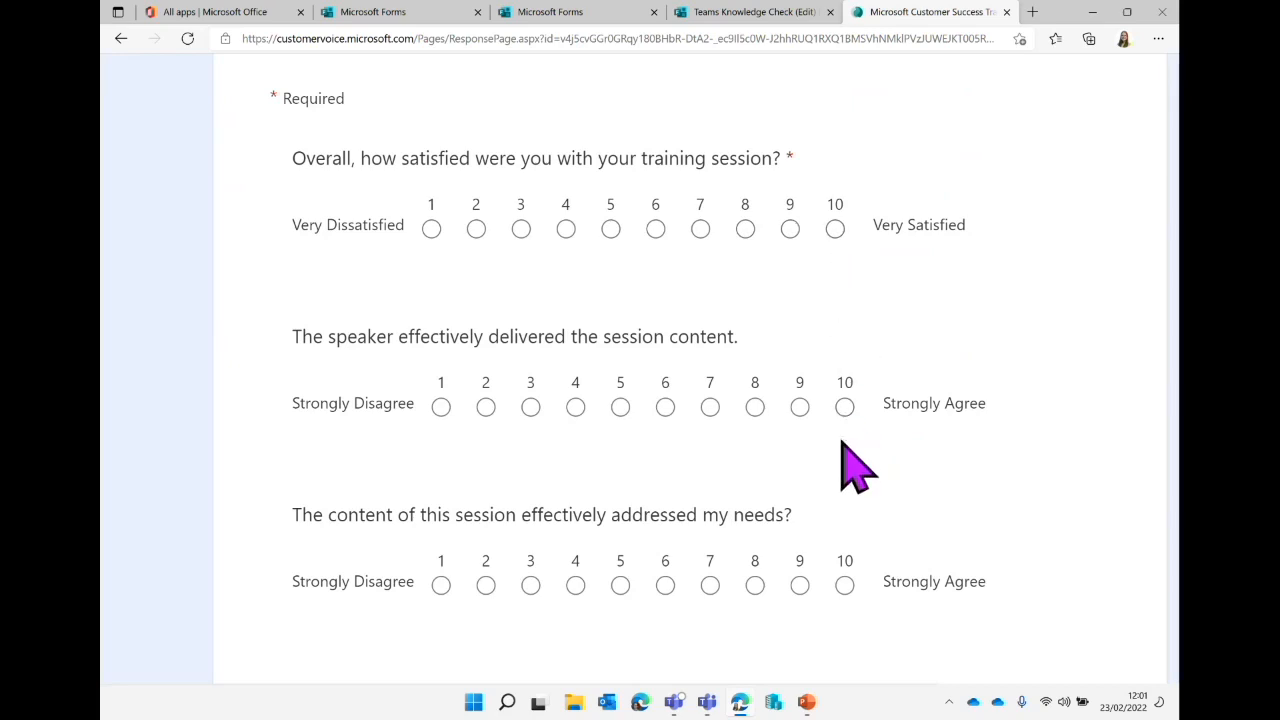
scroll(846, 420, down, 2)
scroll(846, 420, down, 4)
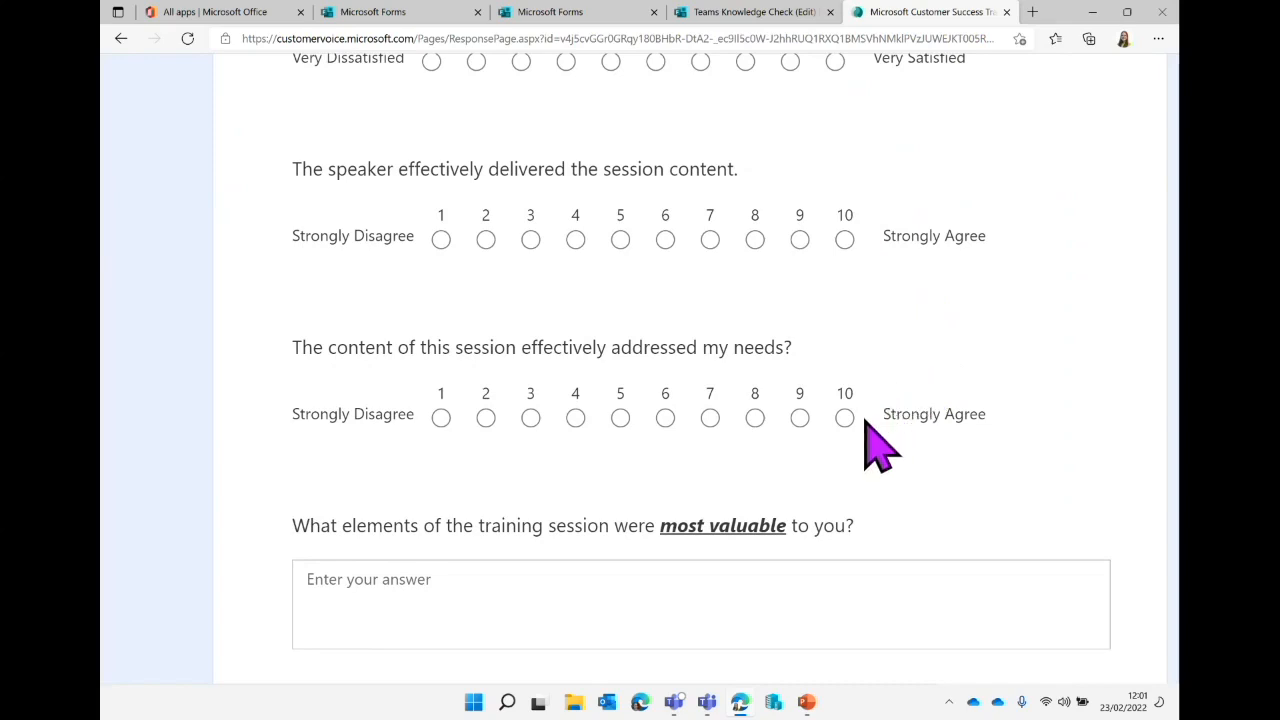
scroll(866, 443, down, 2)
scroll(866, 421, down, 5)
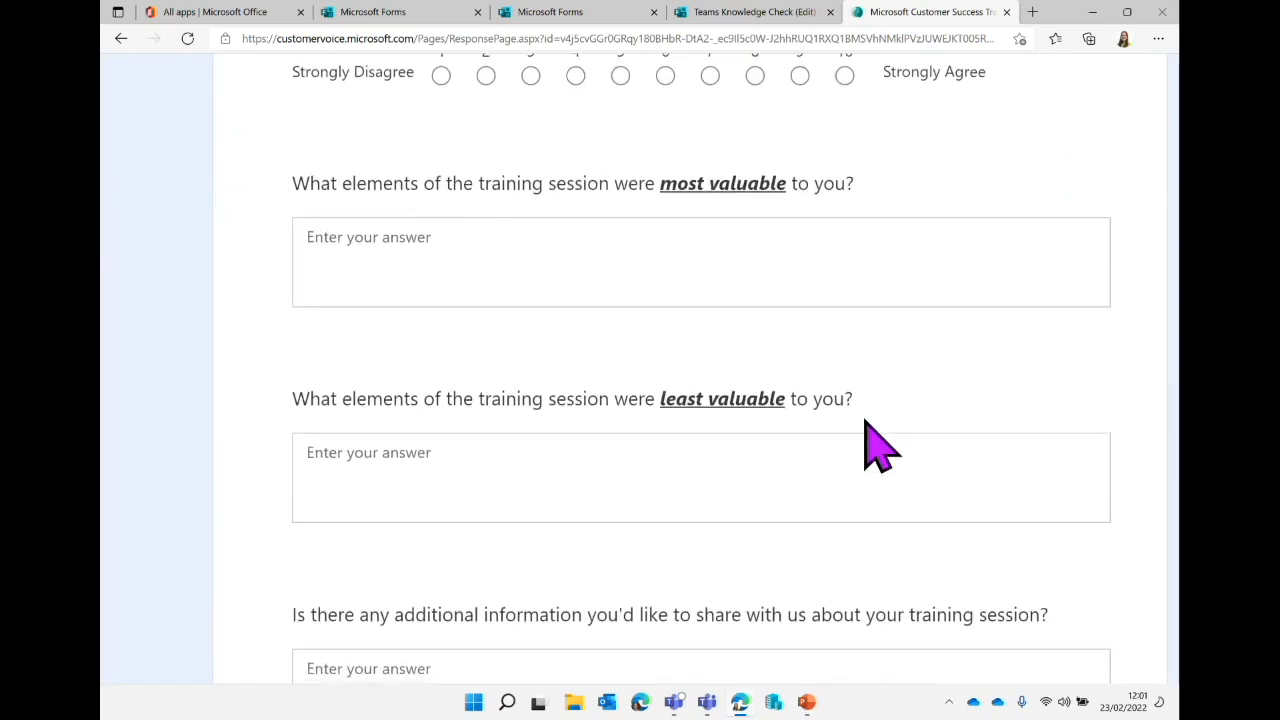